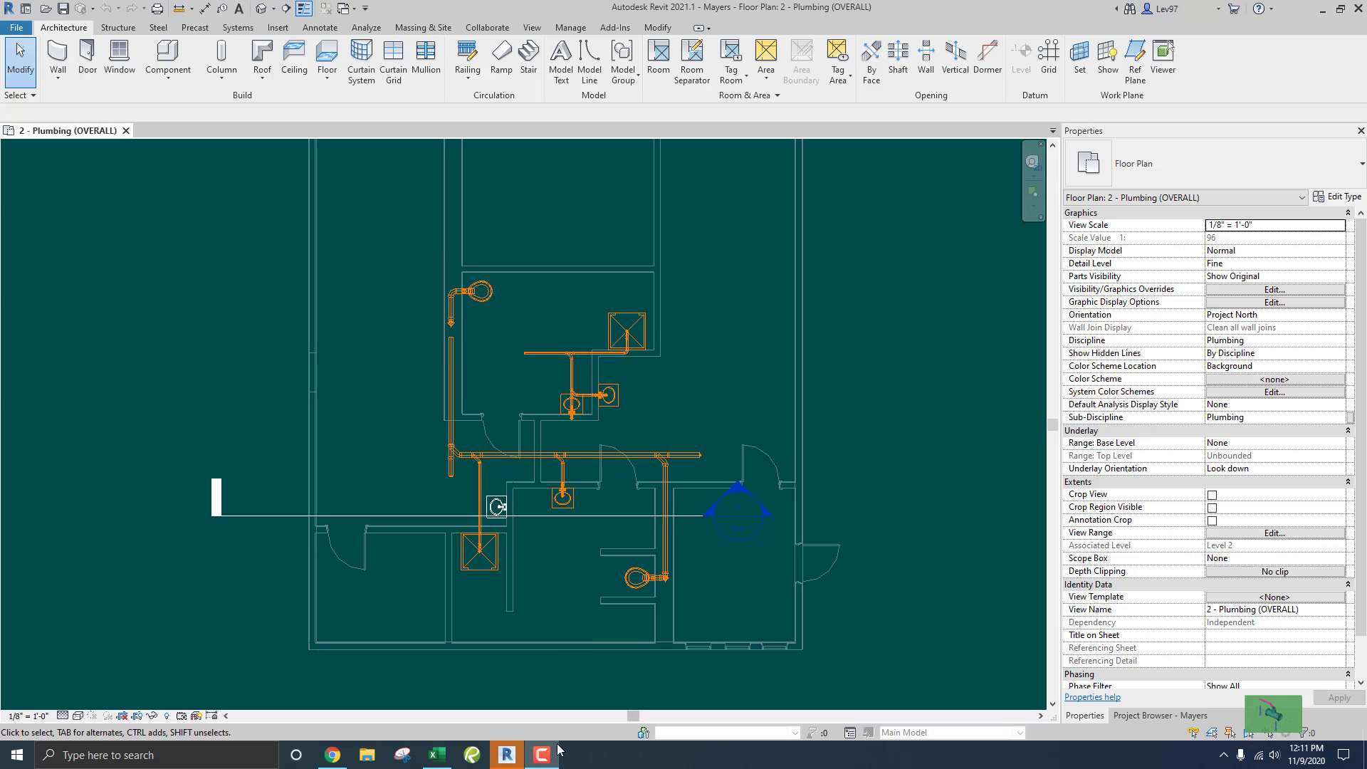
pyautogui.click(542, 756)
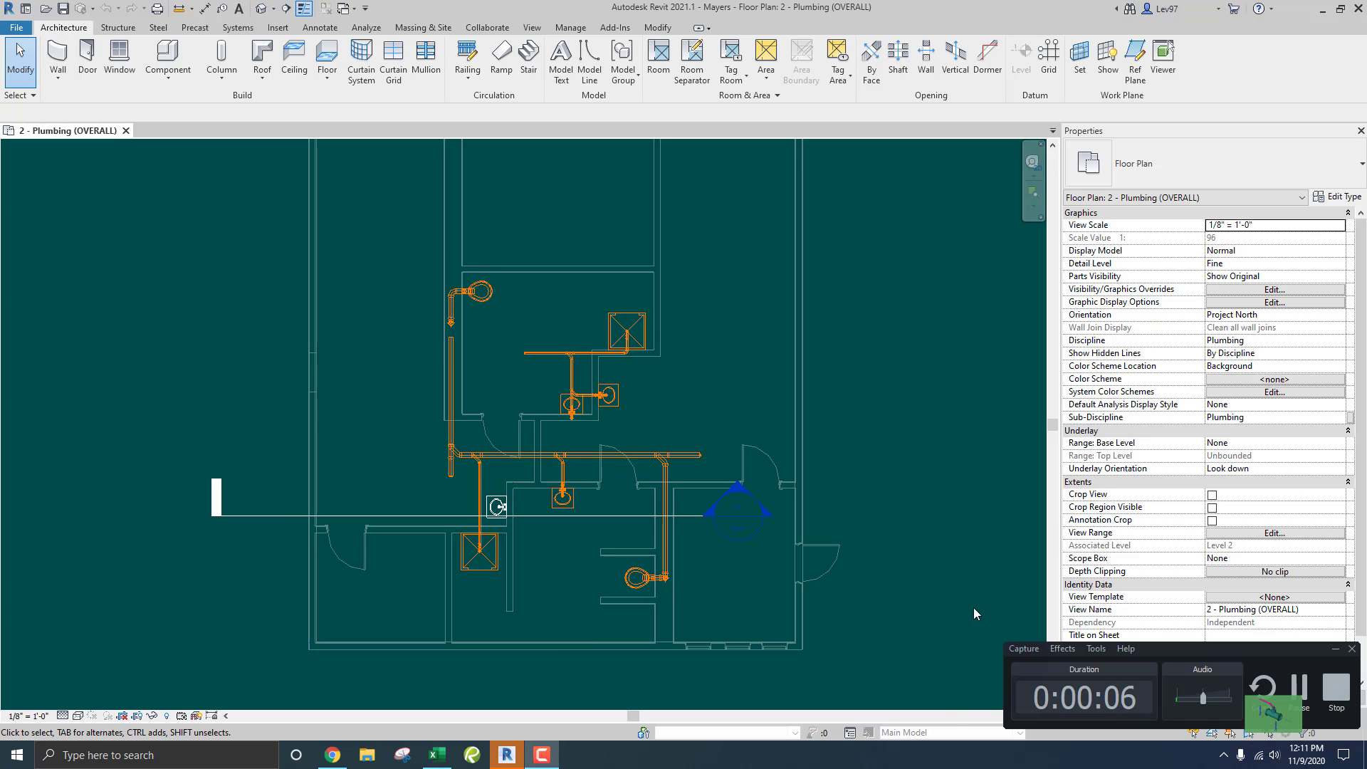
pyautogui.click(1335, 650)
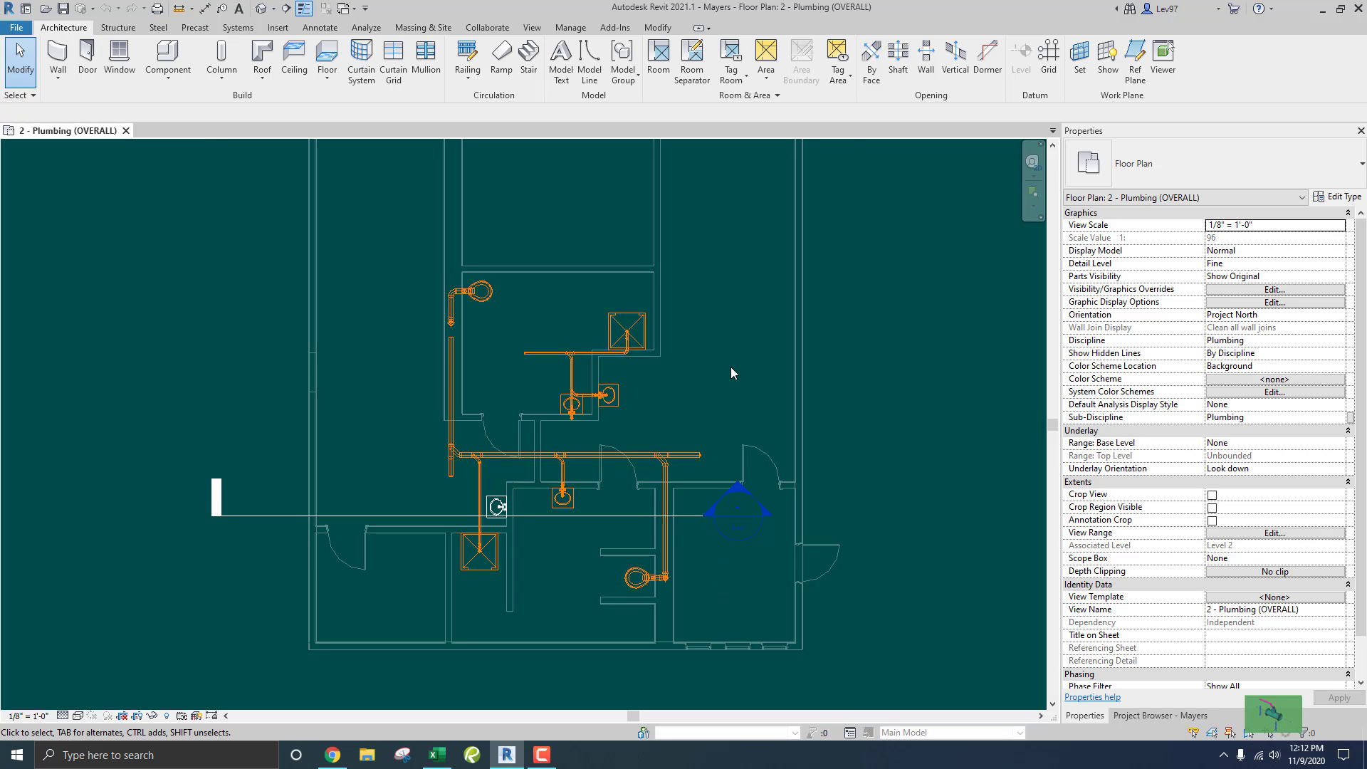
# Set the visual style of the 2 - Plumbing (OVERALL) plan to Realistic
pyautogui.moveTo(732, 372); pyautogui.dragTo(801, 402, button='middle')
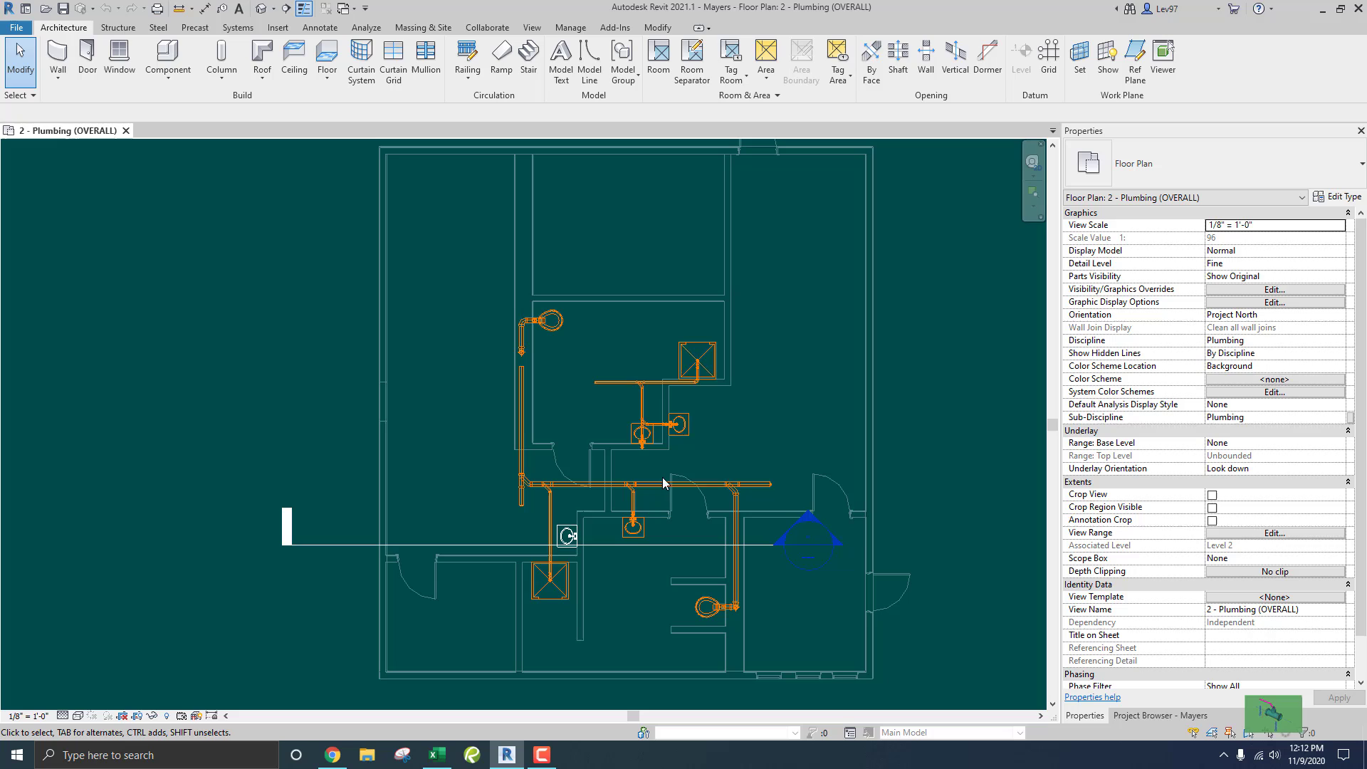
pyautogui.click(78, 717)
pyautogui.click(79, 719)
pyautogui.click(80, 716)
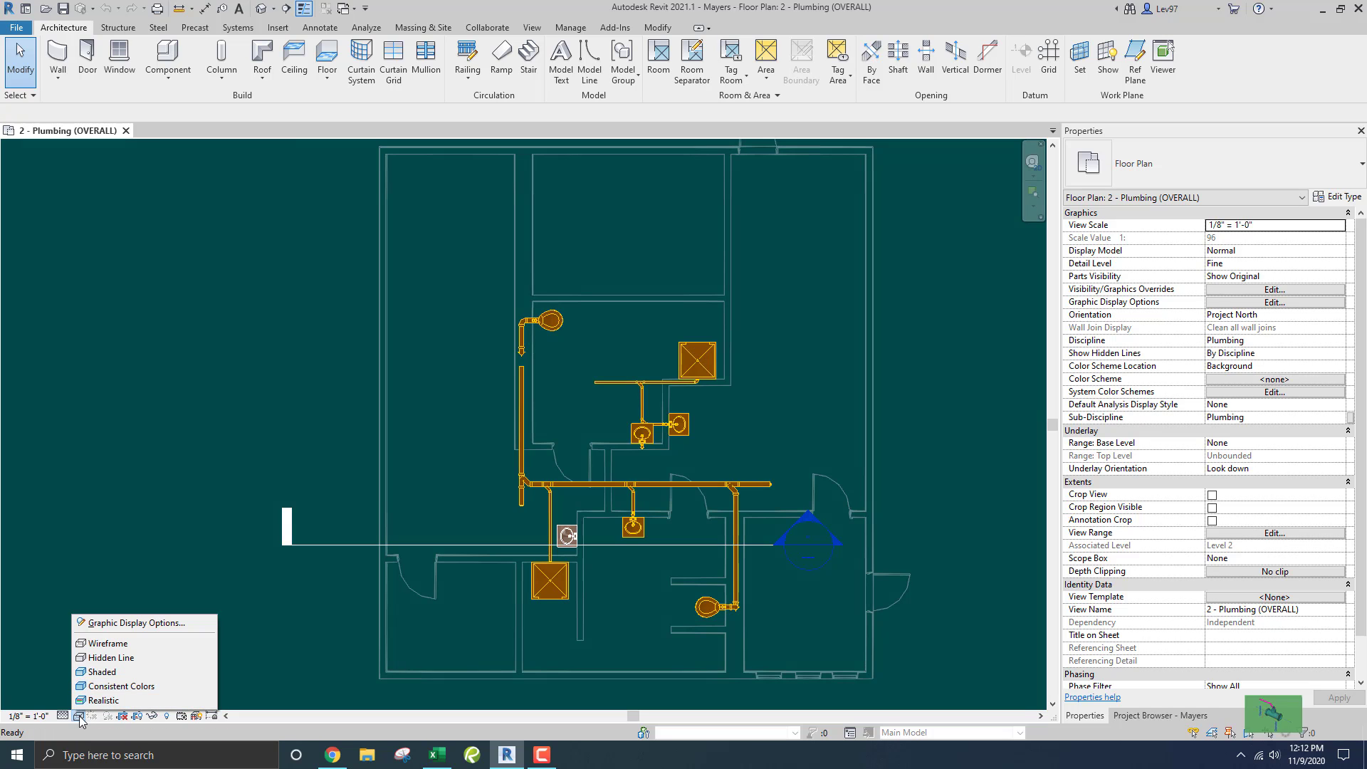
pyautogui.click(103, 700)
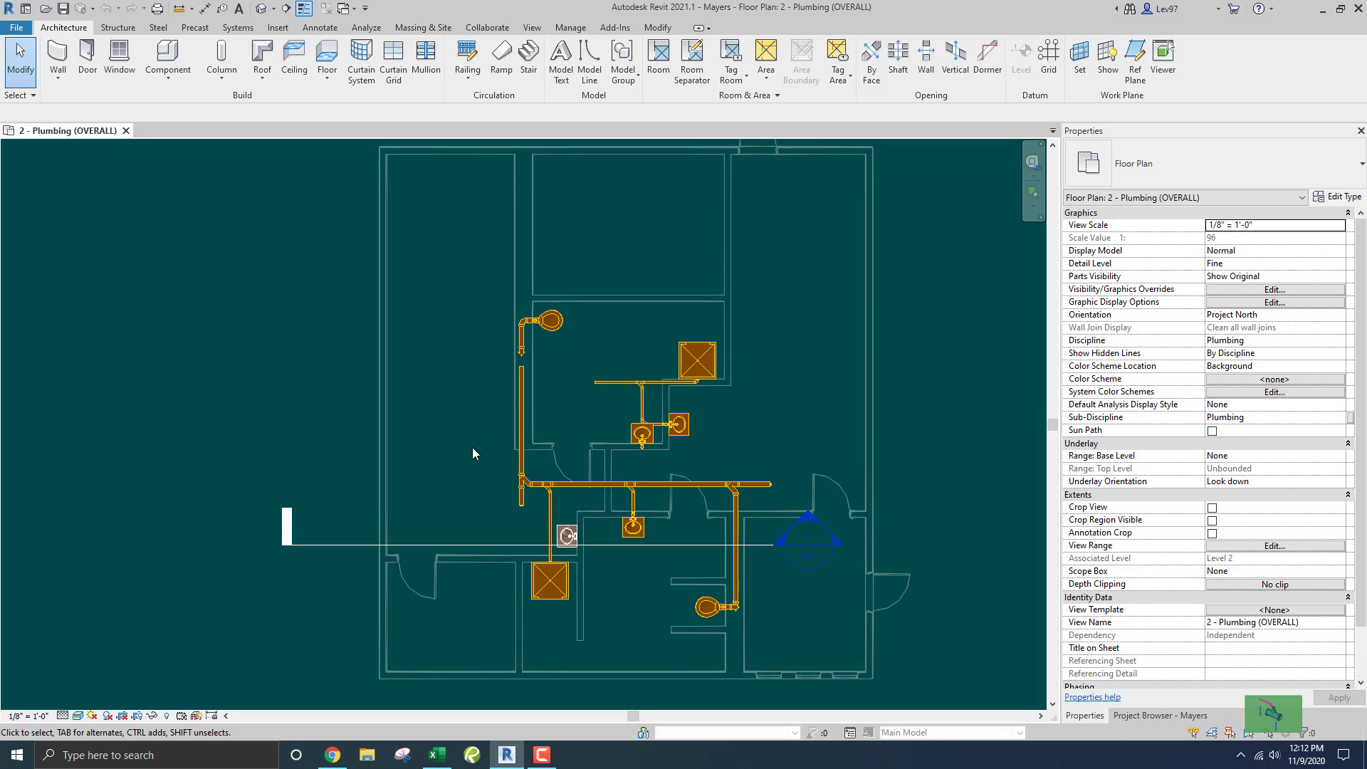
# Open the section view for the section line that crosses the plan at the unconnected lavatory
pyautogui.scroll(1, 434, 463)
pyautogui.scroll(2, 428, 475)
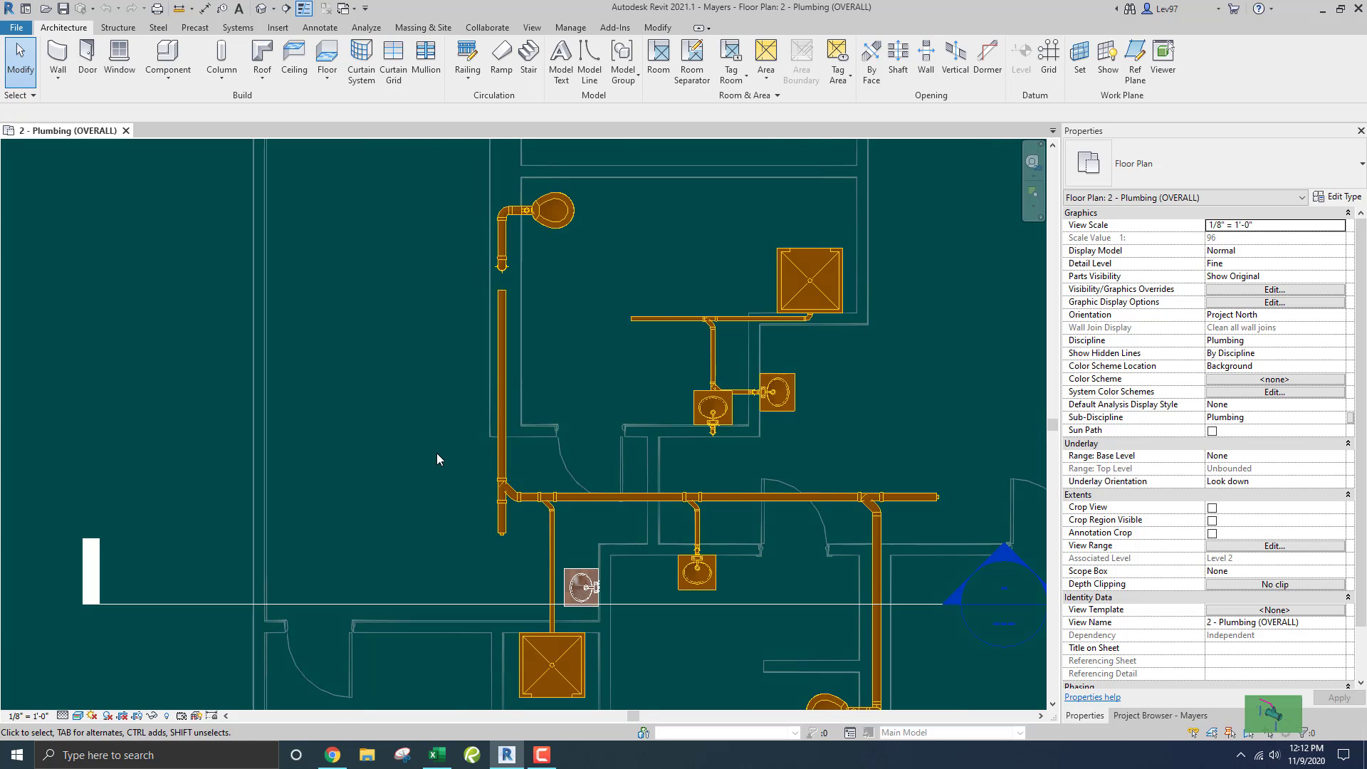
pyautogui.scroll(-1, 437, 459)
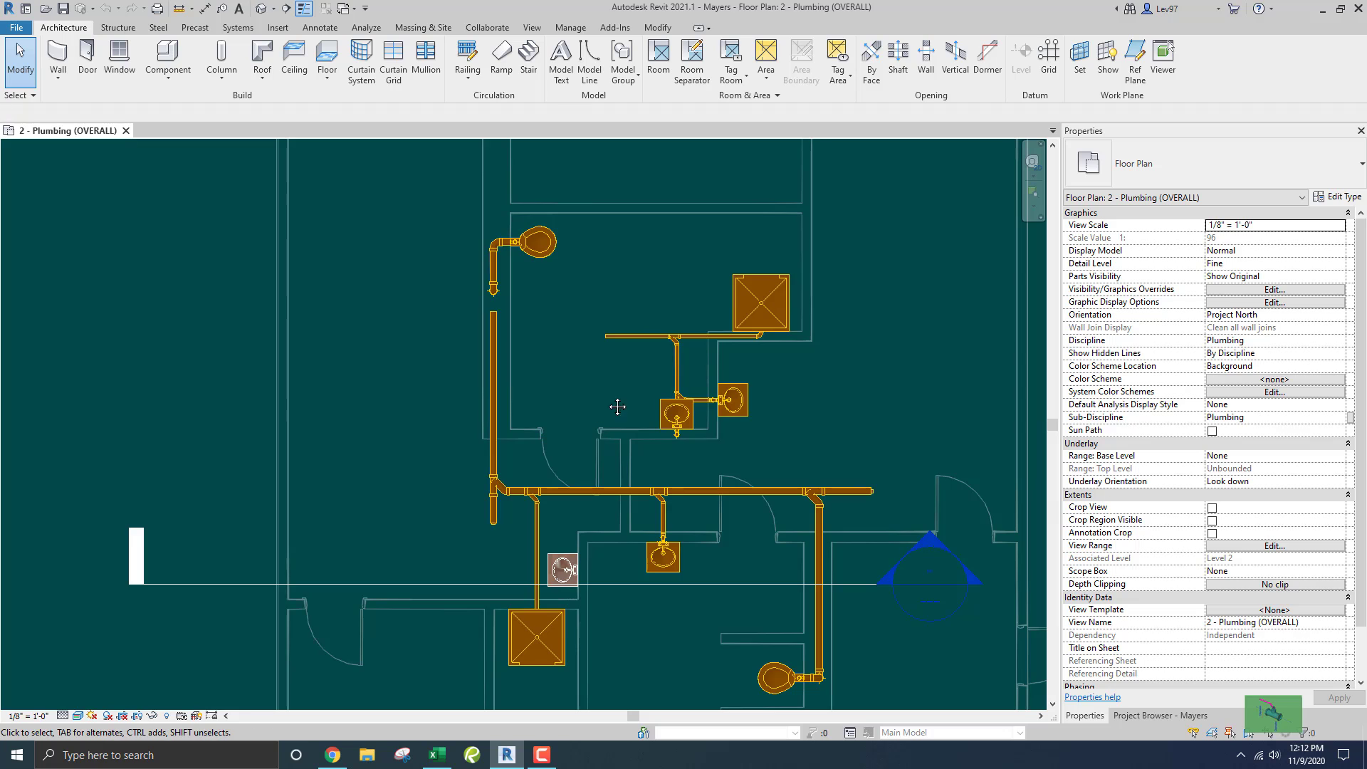
pyautogui.moveTo(618, 407); pyautogui.dragTo(653, 339, button='middle')
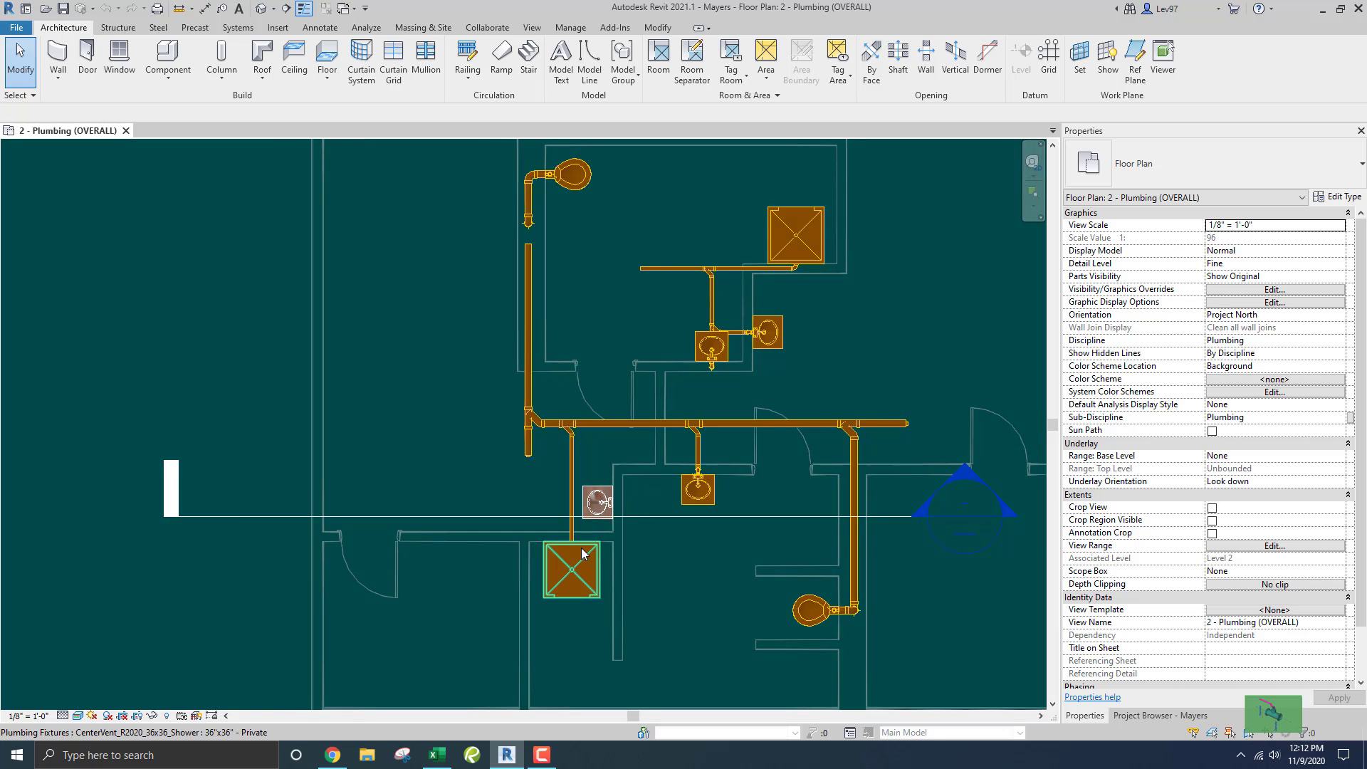
pyautogui.scroll(2, 596, 509)
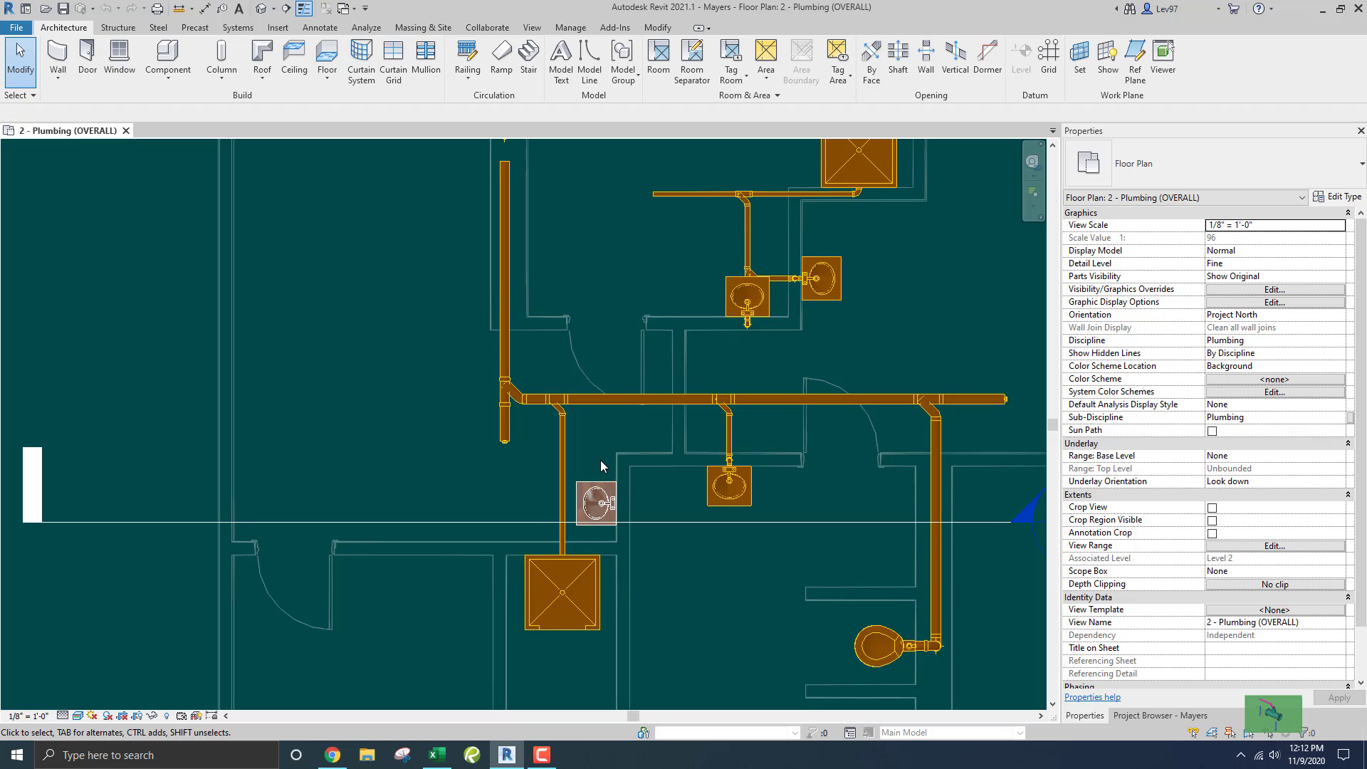
pyautogui.scroll(-5, 604, 459)
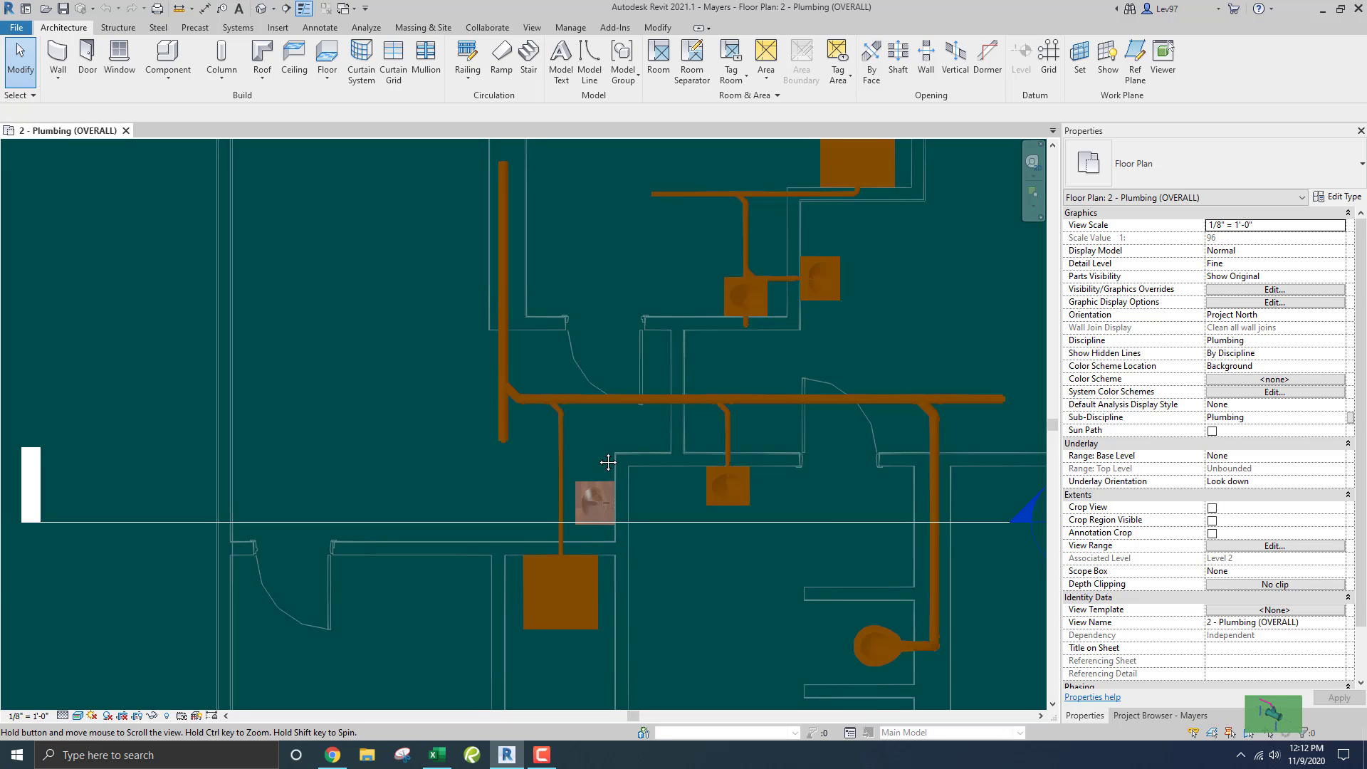
pyautogui.moveTo(465, 433); pyautogui.dragTo(489, 441, button='middle')
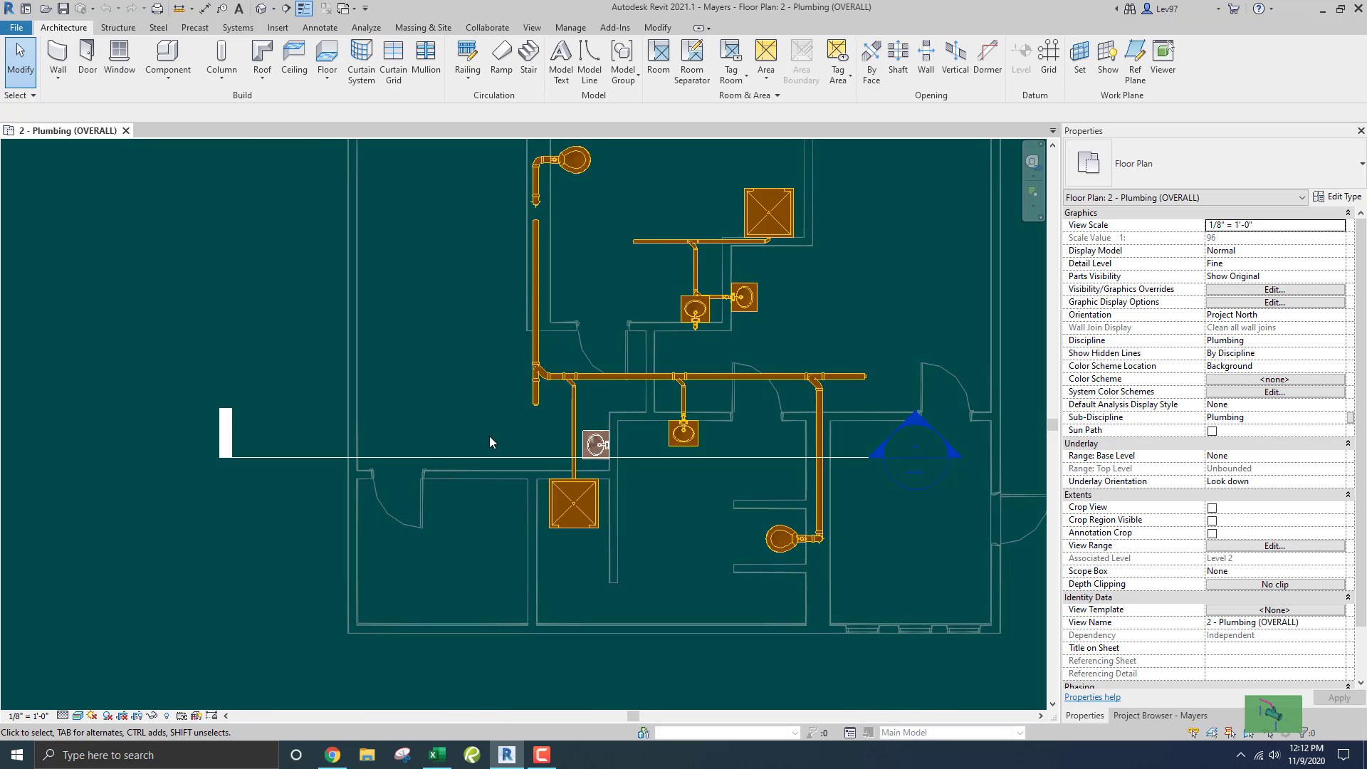
pyautogui.rightClick(410, 457)
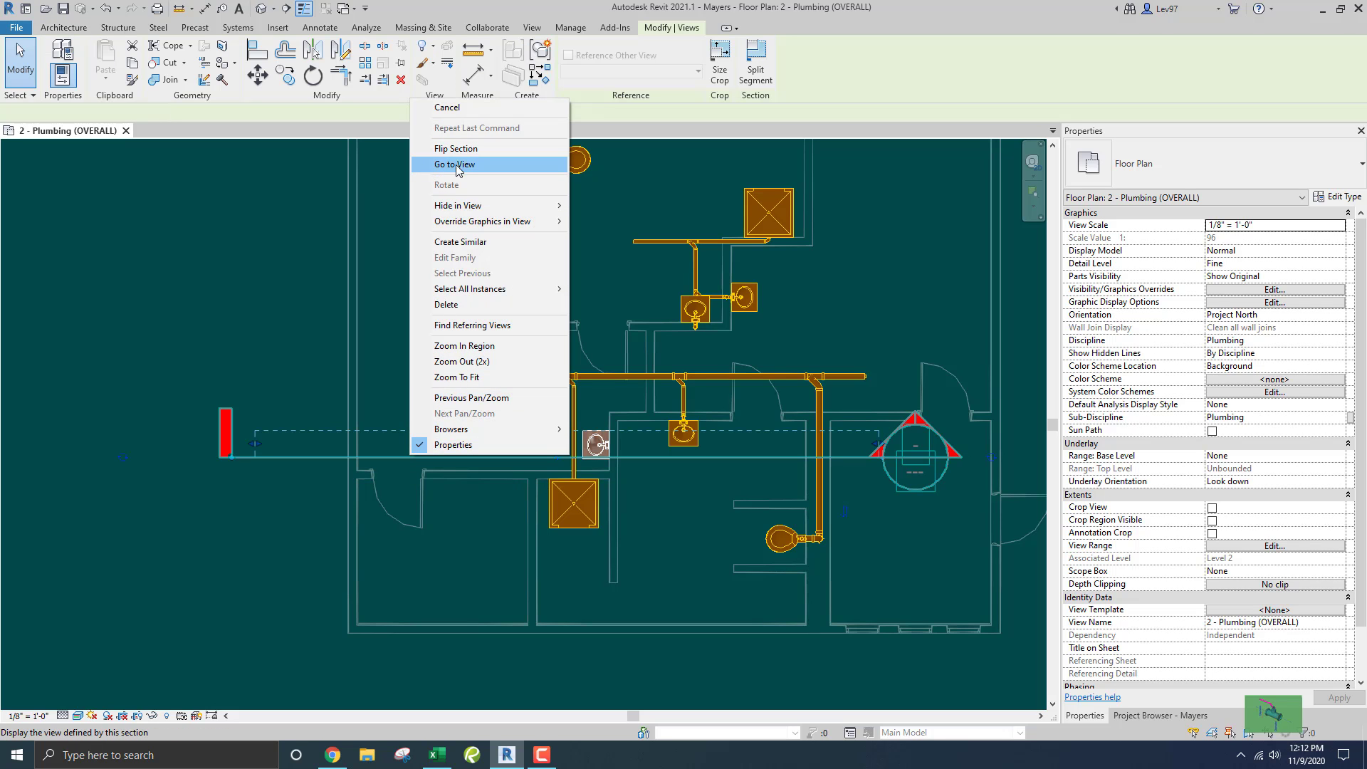
pyautogui.click(459, 165)
# Draw a short vertical 1 1/2" PVC sanitary pipe down from the drain connector of the unconnected lavatory in Section 1
pyautogui.scroll(6, 509, 513)
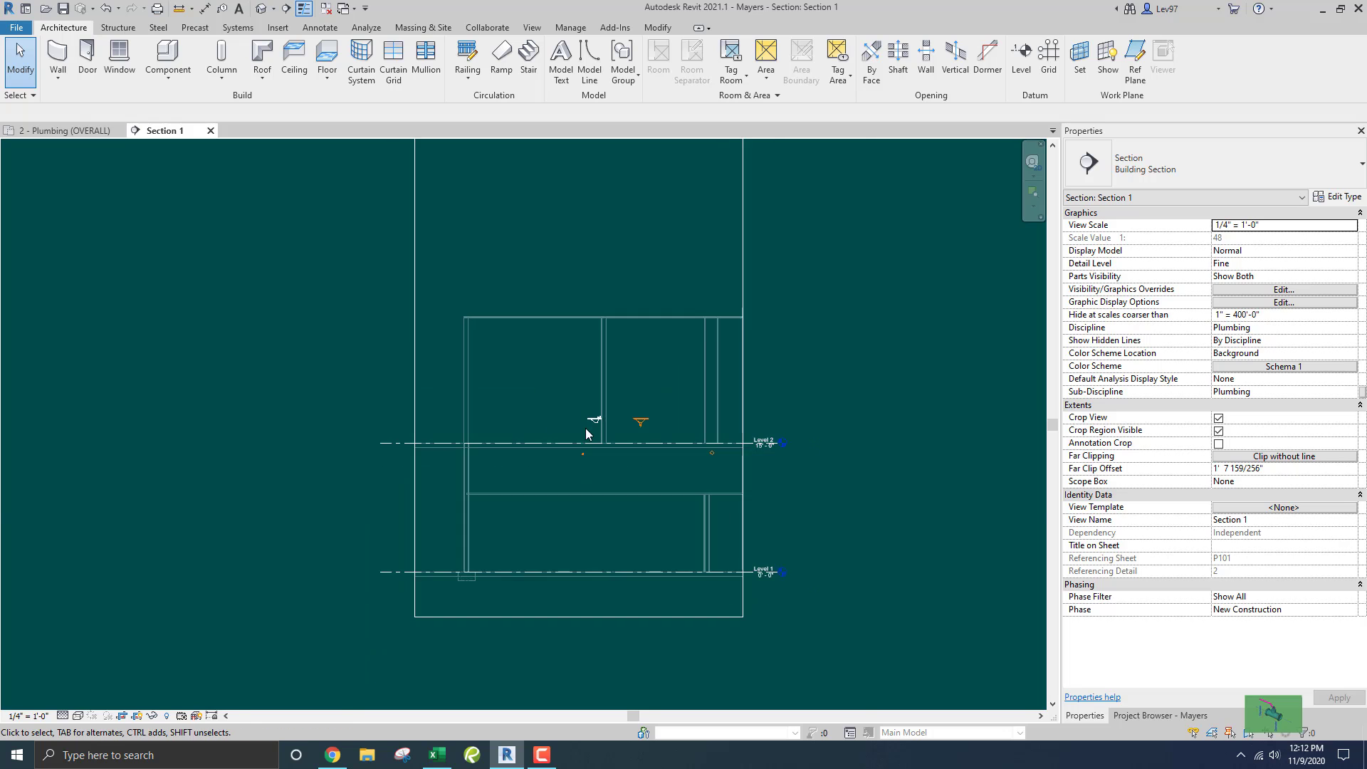
pyautogui.moveTo(557, 379); pyautogui.dragTo(749, 472)
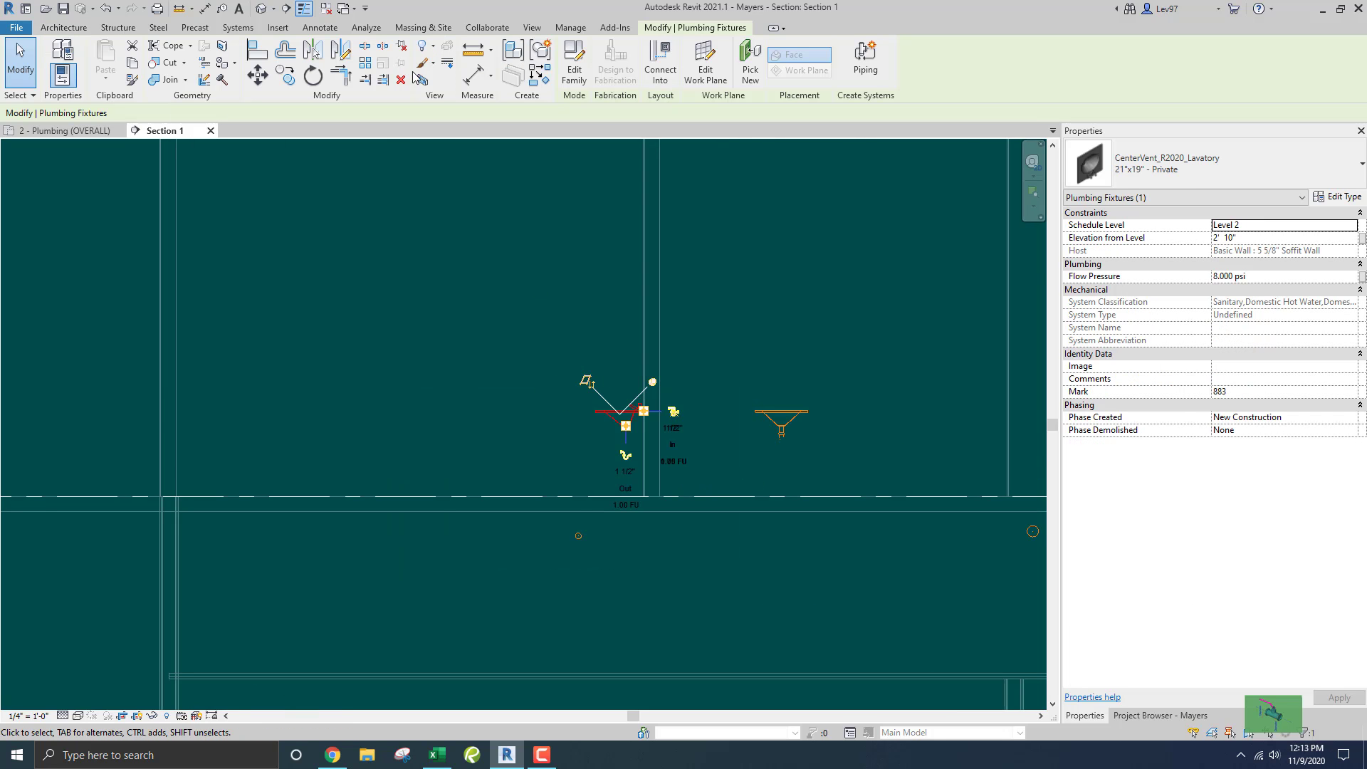
pyautogui.click(523, 372)
pyautogui.moveTo(570, 459); pyautogui.dragTo(524, 390, button='middle')
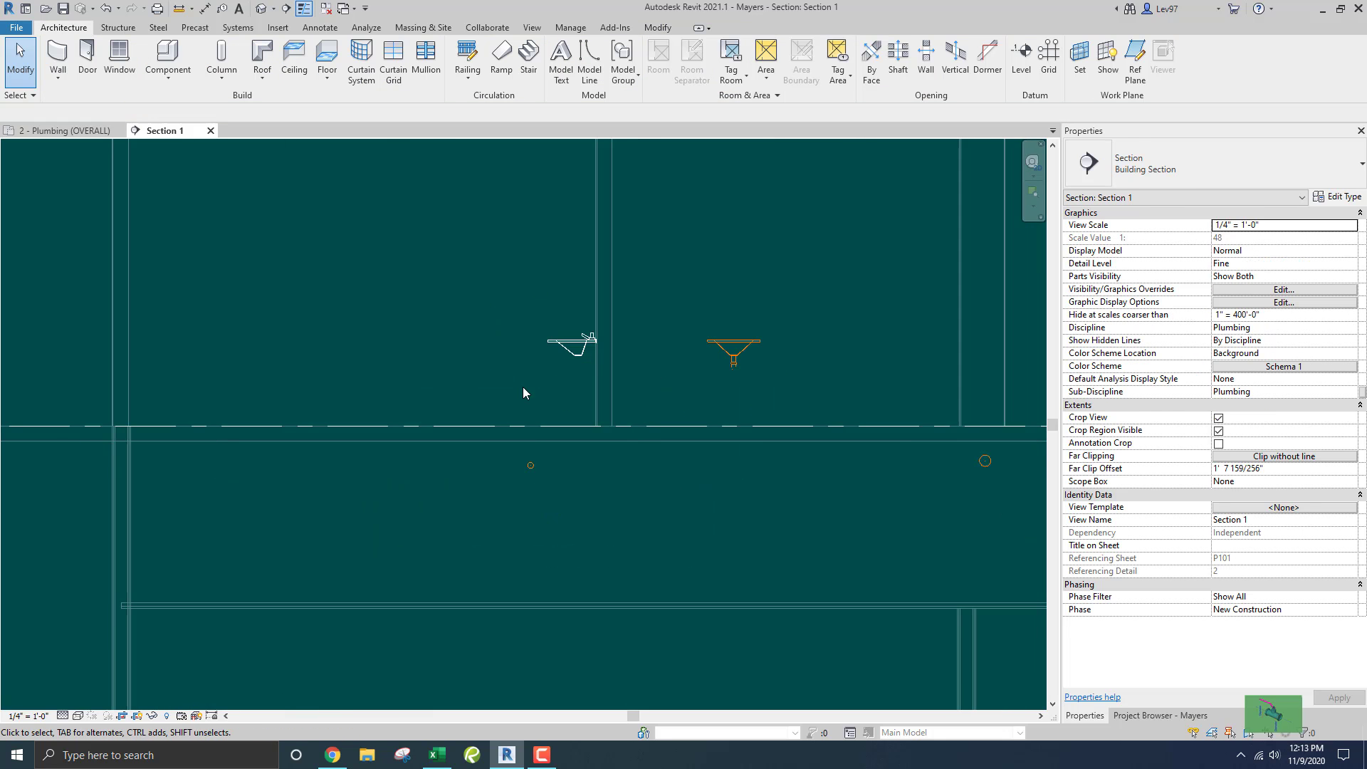
pyautogui.scroll(5, 535, 363)
pyautogui.click(570, 328)
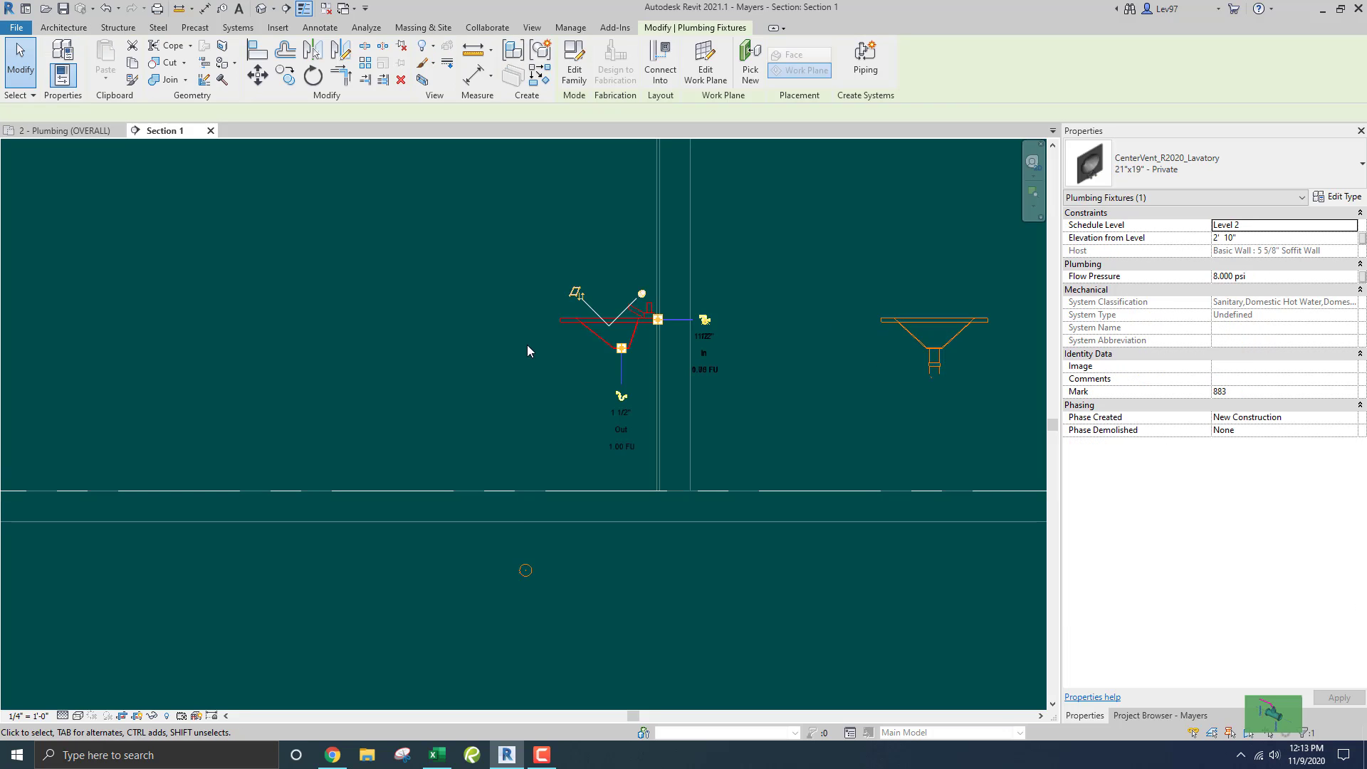
pyautogui.click(622, 403)
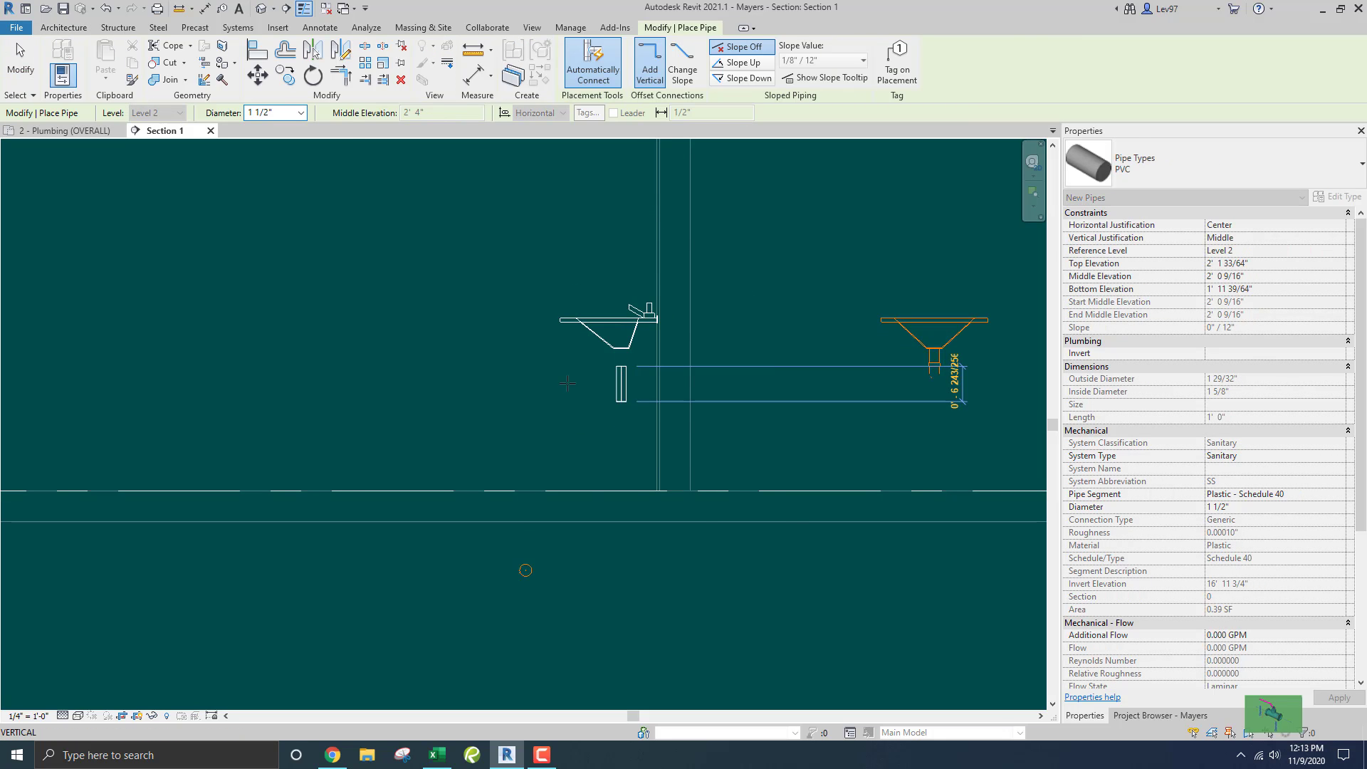
pyautogui.click(622, 388)
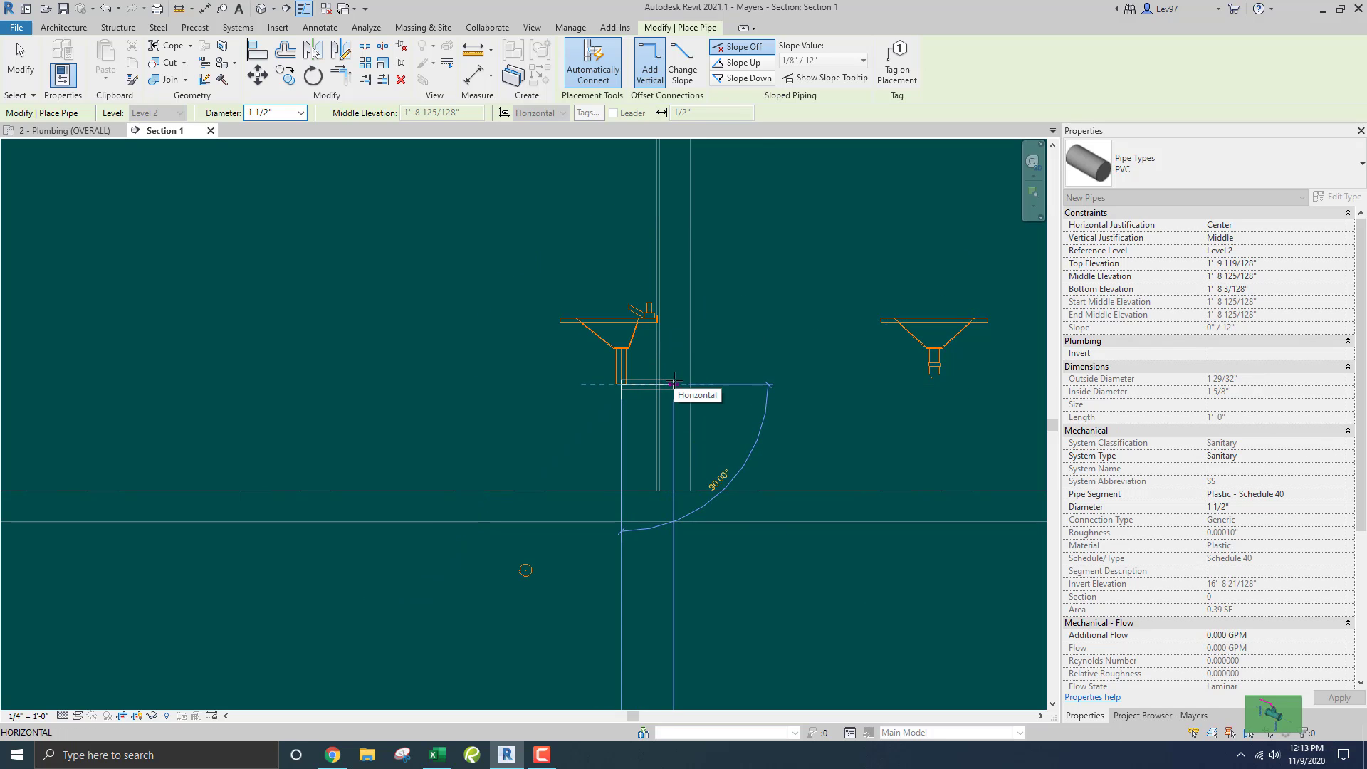
# Continue the 1 1/2" drain horizontally into the wall and about 2' 6 1/2" straight down through the floor
pyautogui.click(677, 384)
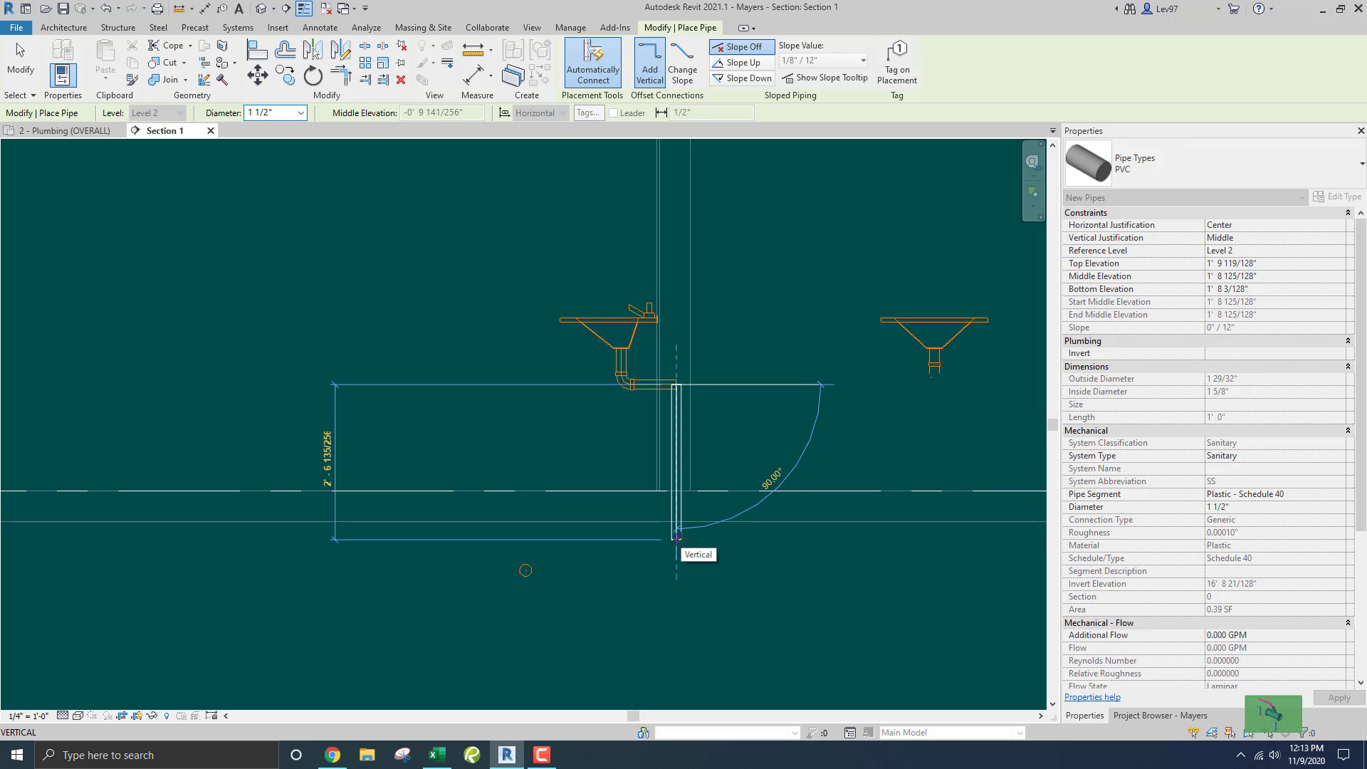
pyautogui.click(677, 538)
pyautogui.press('Escape')
pyautogui.press('Escape')
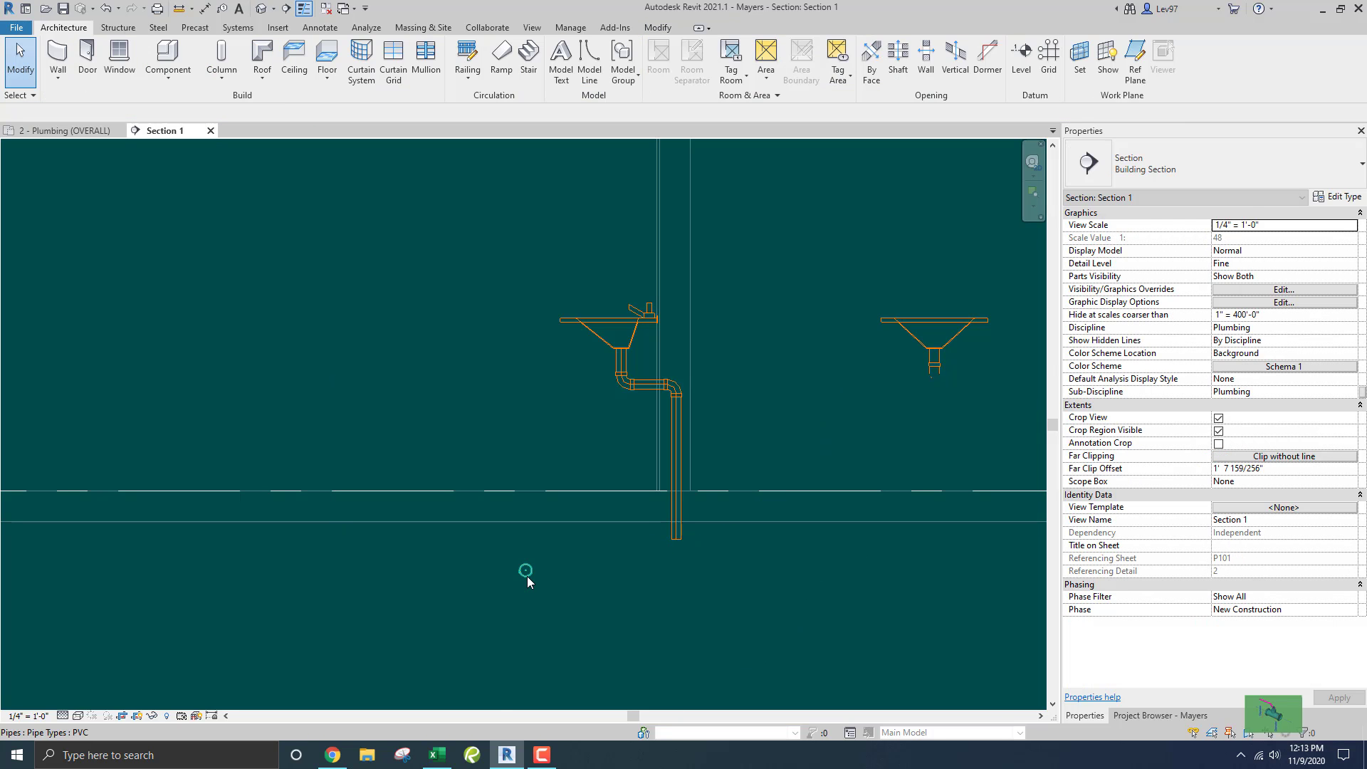
# Locate the small pipe seen end-on below the floor in the overall plumbing plan and inspect the horizontal main beside it
pyautogui.click(527, 574)
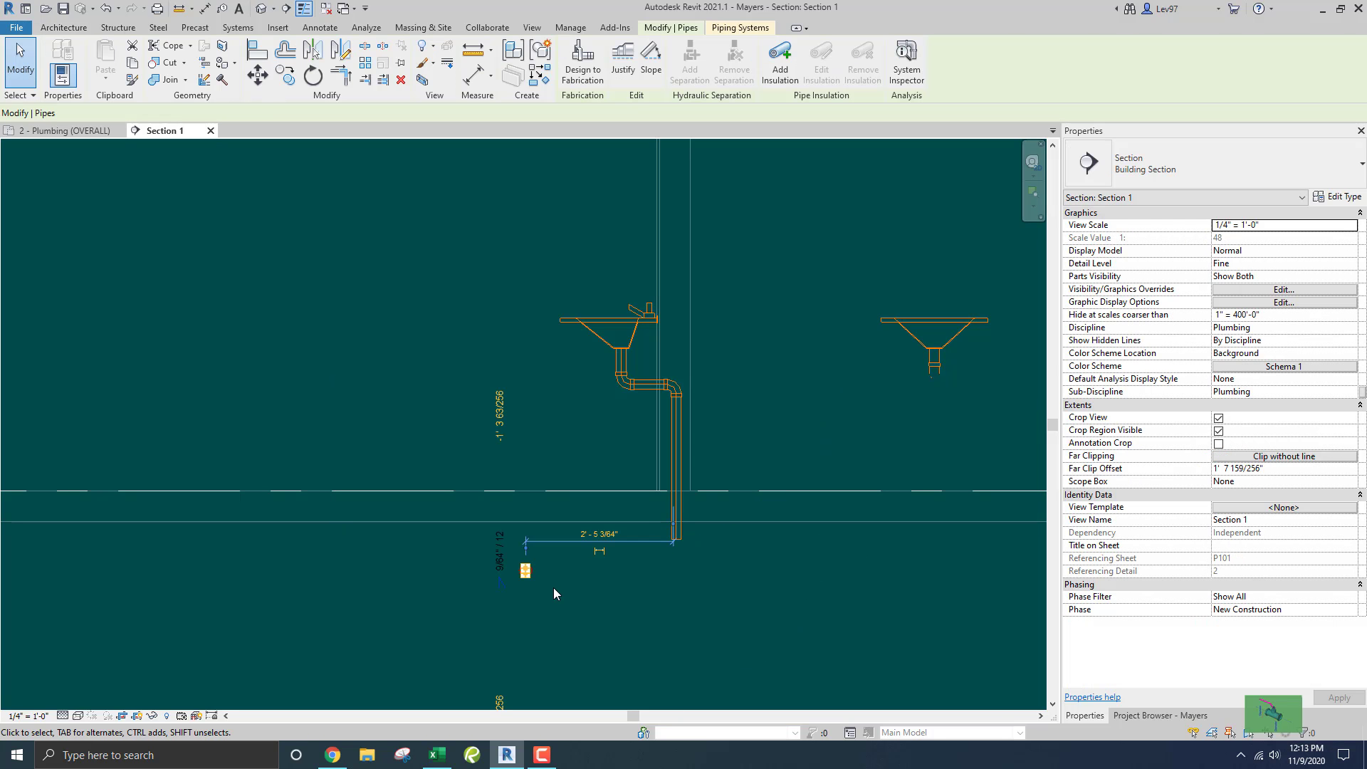
pyautogui.click(96, 133)
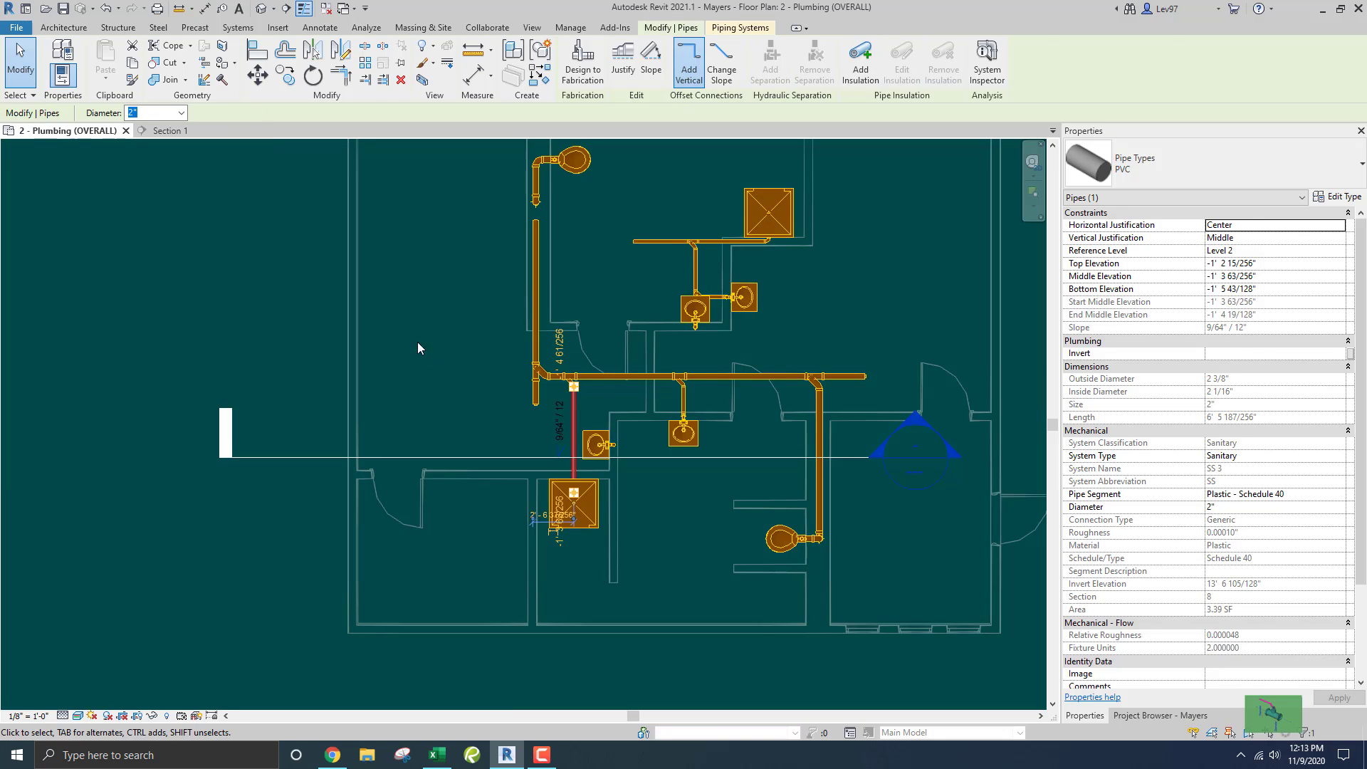
pyautogui.click(450, 375)
pyautogui.moveTo(454, 379); pyautogui.dragTo(434, 372, button='middle')
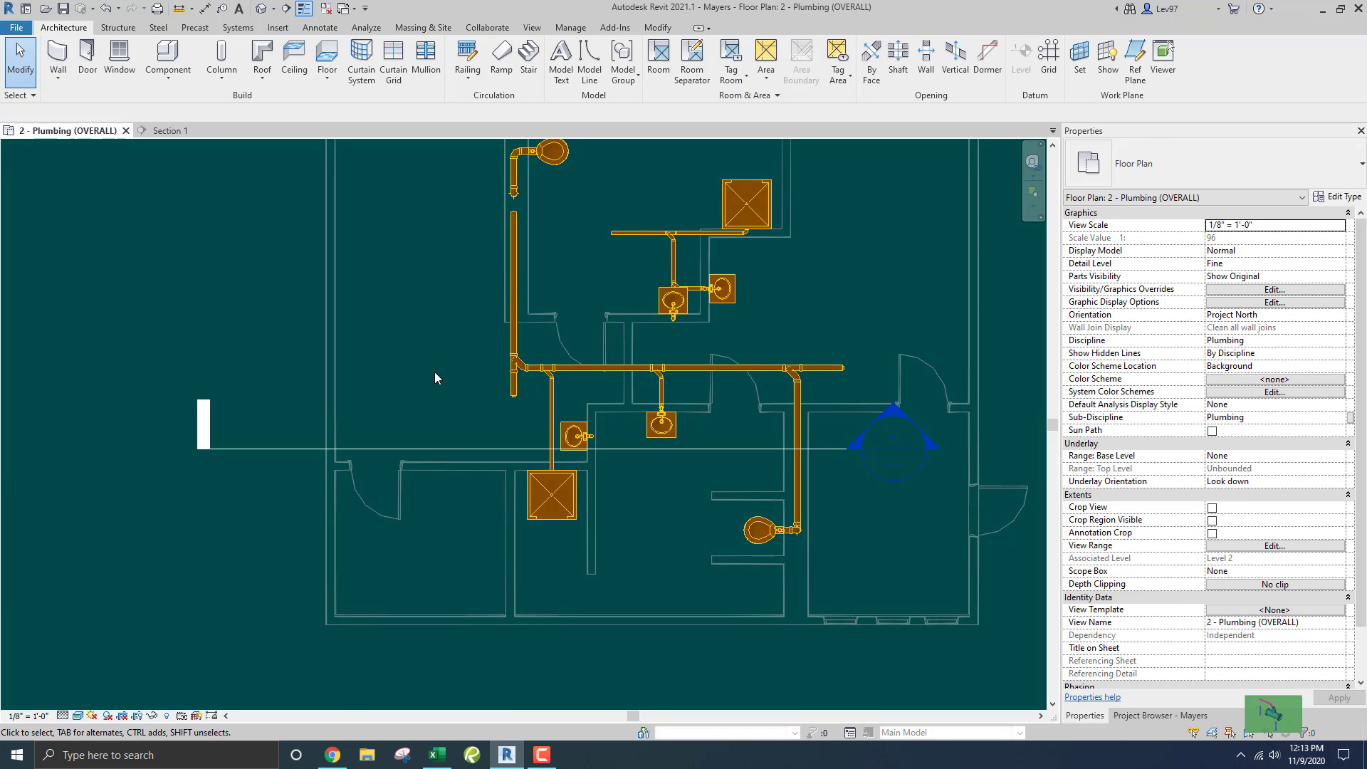
pyautogui.click(592, 370)
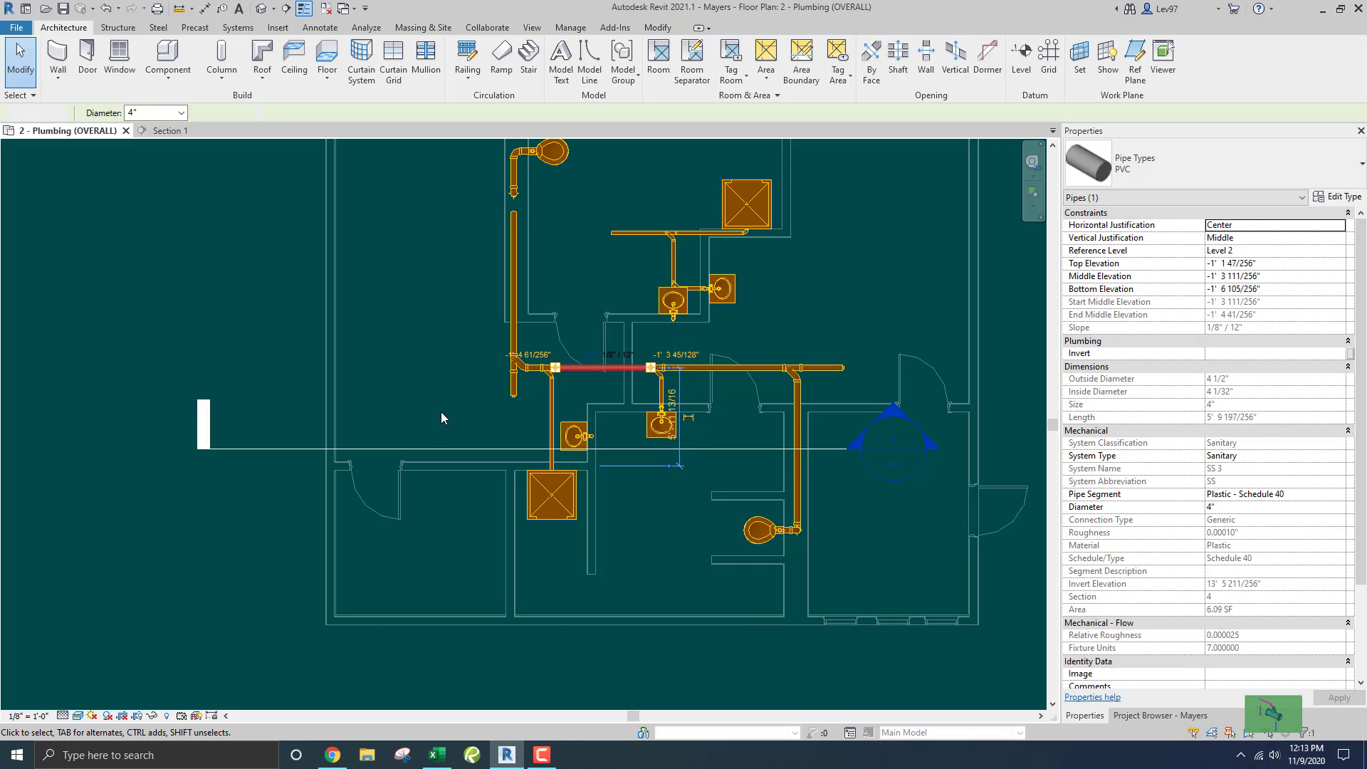
pyautogui.click(460, 425)
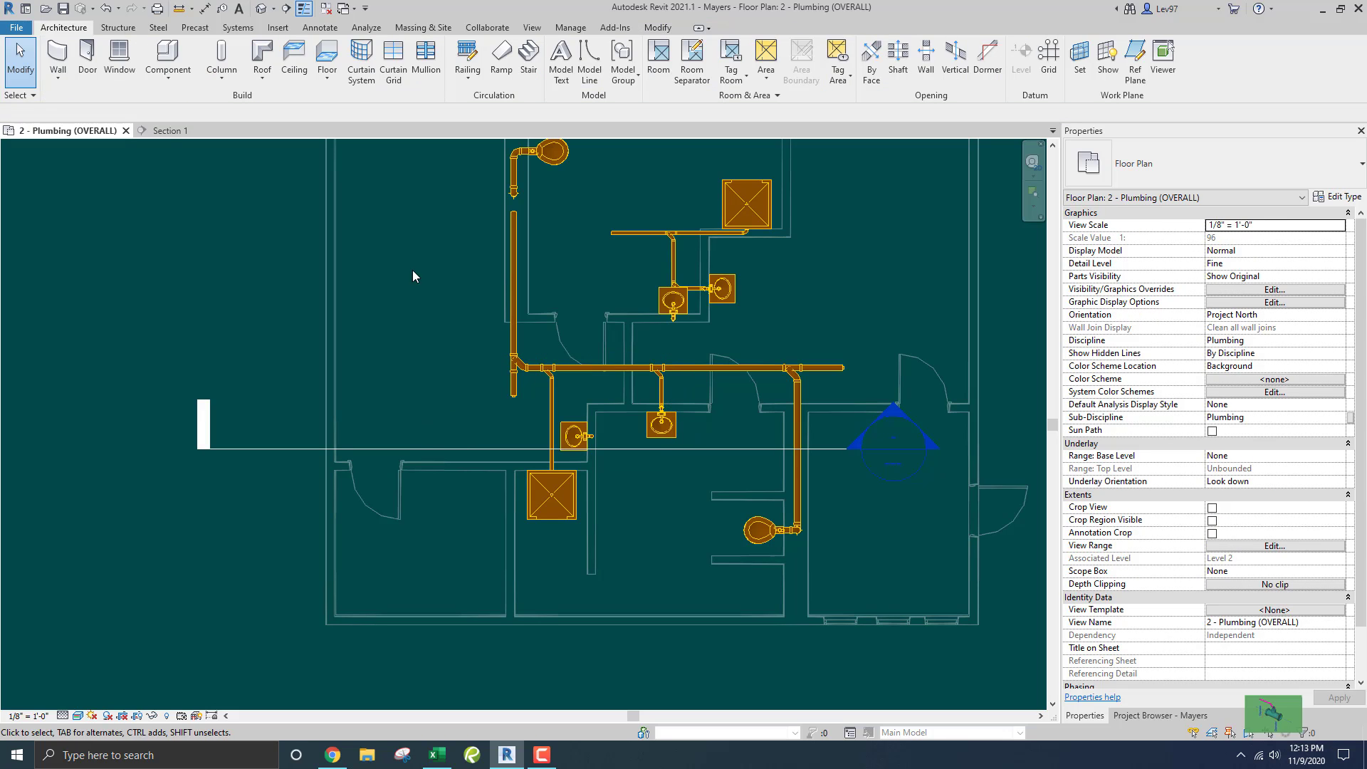
# In Section 1, replace the elbow directly below the lavatory drain with a P-trap fitting
pyautogui.click(173, 131)
pyautogui.moveTo(451, 354); pyautogui.dragTo(336, 271, button='middle')
pyautogui.scroll(2, 454, 284)
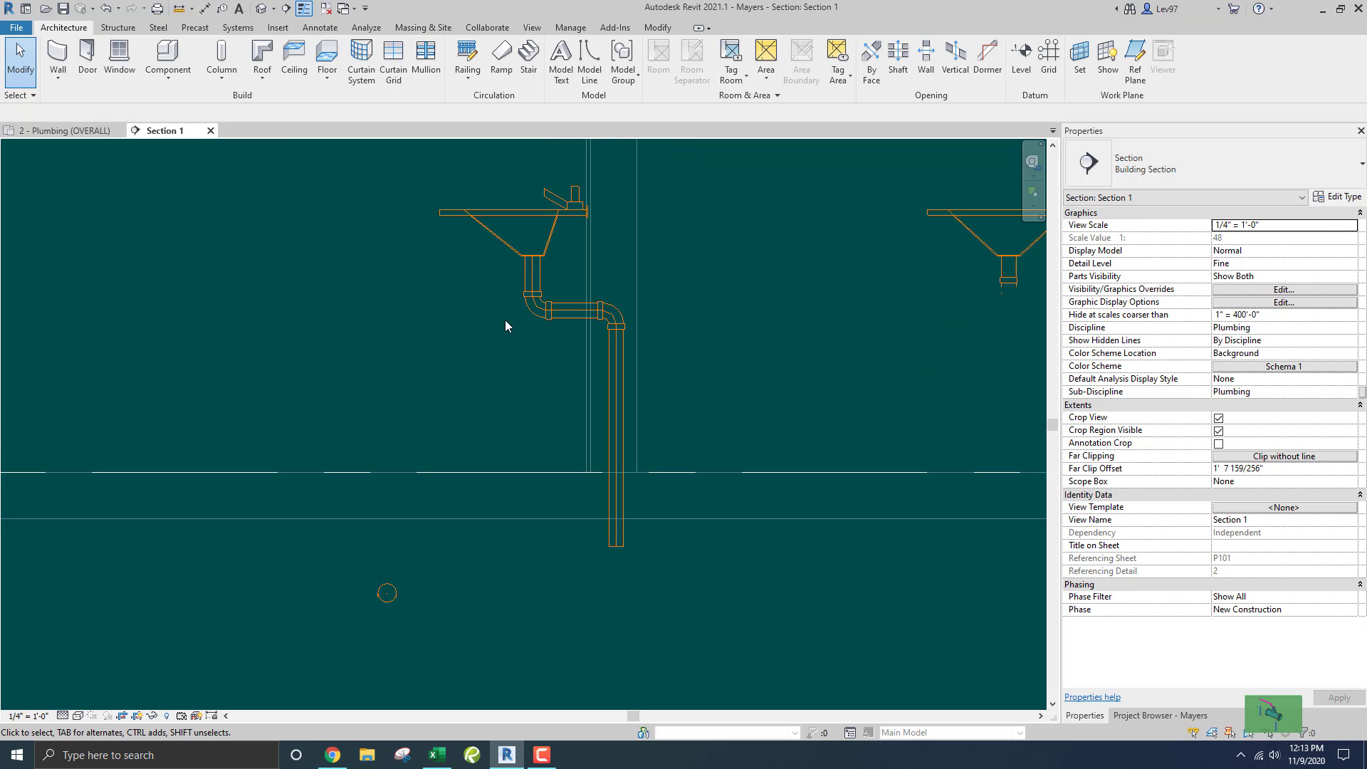
pyautogui.click(534, 314)
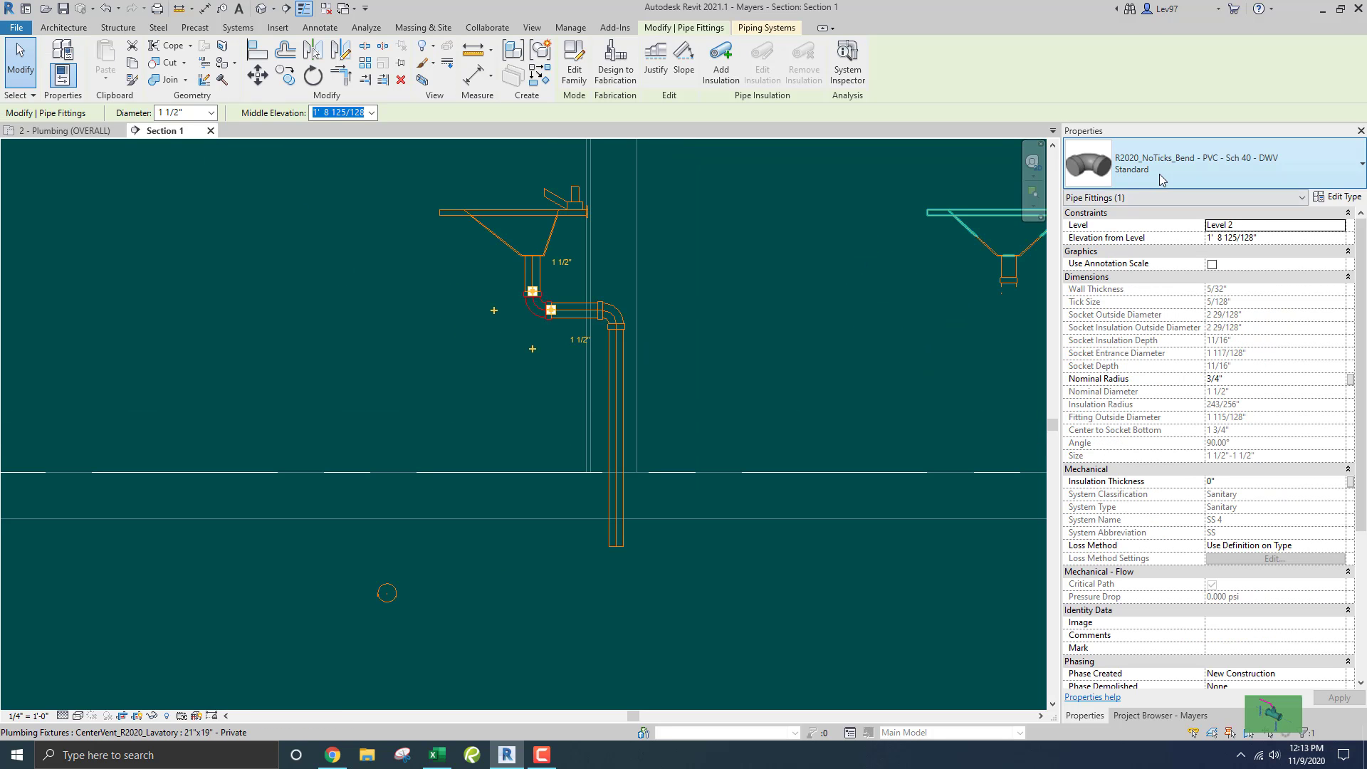
pyautogui.click(1161, 178)
pyautogui.click(1118, 302)
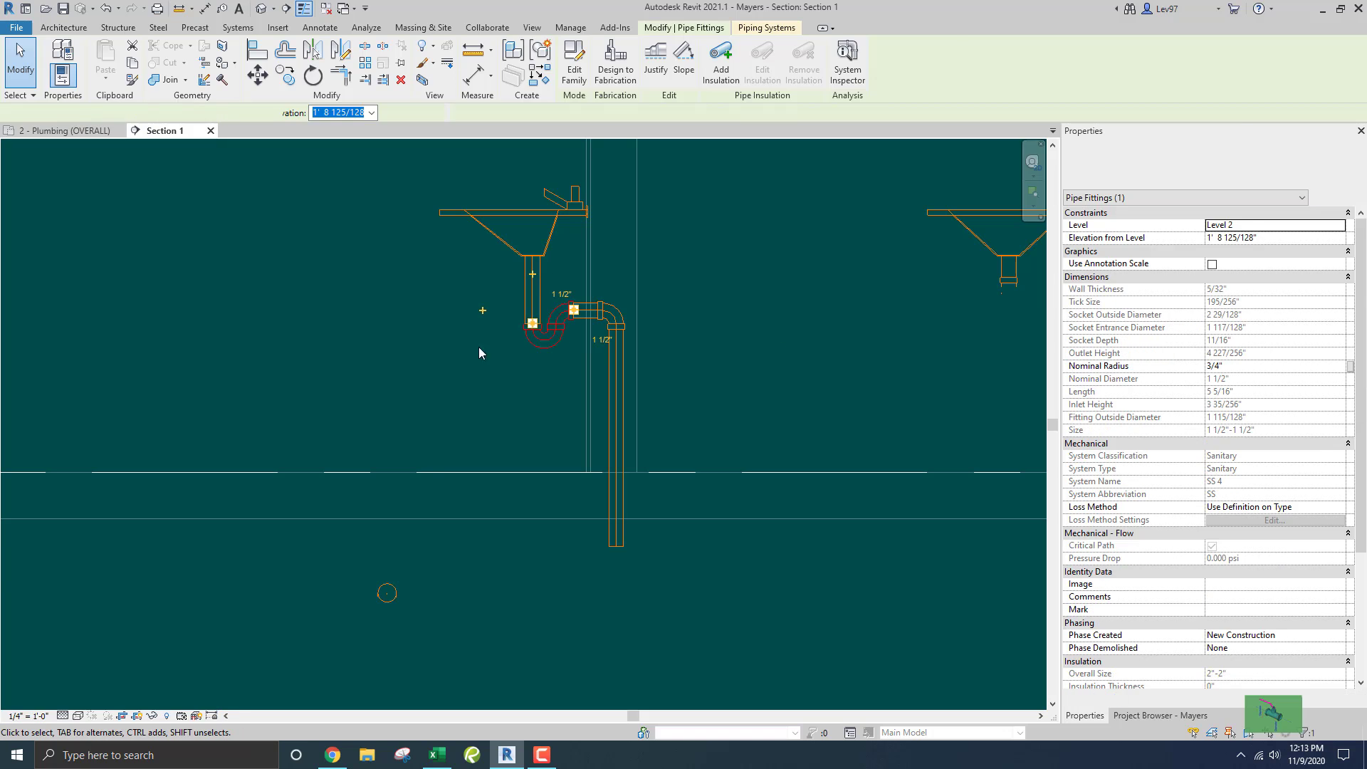
pyautogui.click(467, 326)
pyautogui.scroll(2, 551, 330)
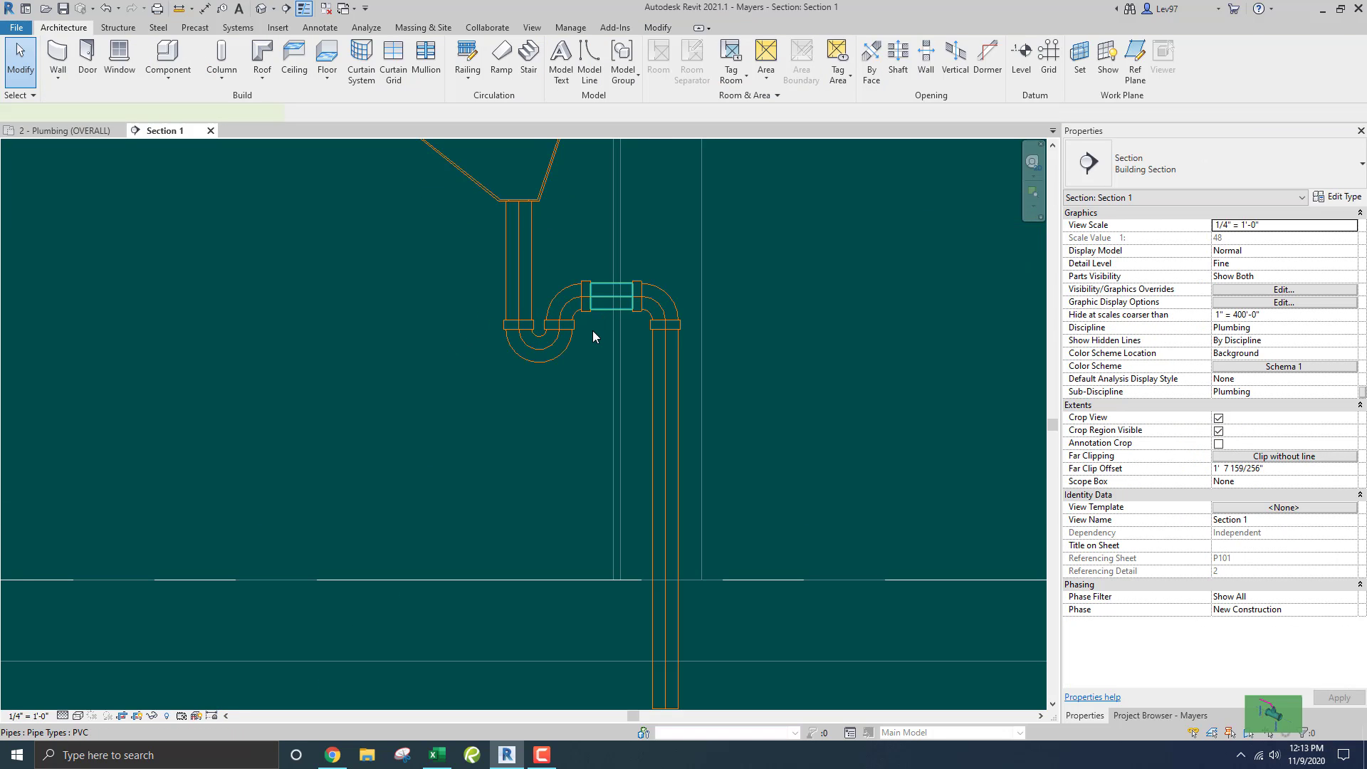
# Raise the short horizontal pipe between the P-trap and the wall elbow closer to the lavatory
pyautogui.click(611, 295)
pyautogui.moveTo(611, 296); pyautogui.dragTo(562, 271)
pyautogui.click(403, 291)
# Set the diameter of the vertical drain pipe in the wall to 2"
pyautogui.scroll(-4, 433, 292)
pyautogui.moveTo(451, 324); pyautogui.dragTo(518, 318, button='middle')
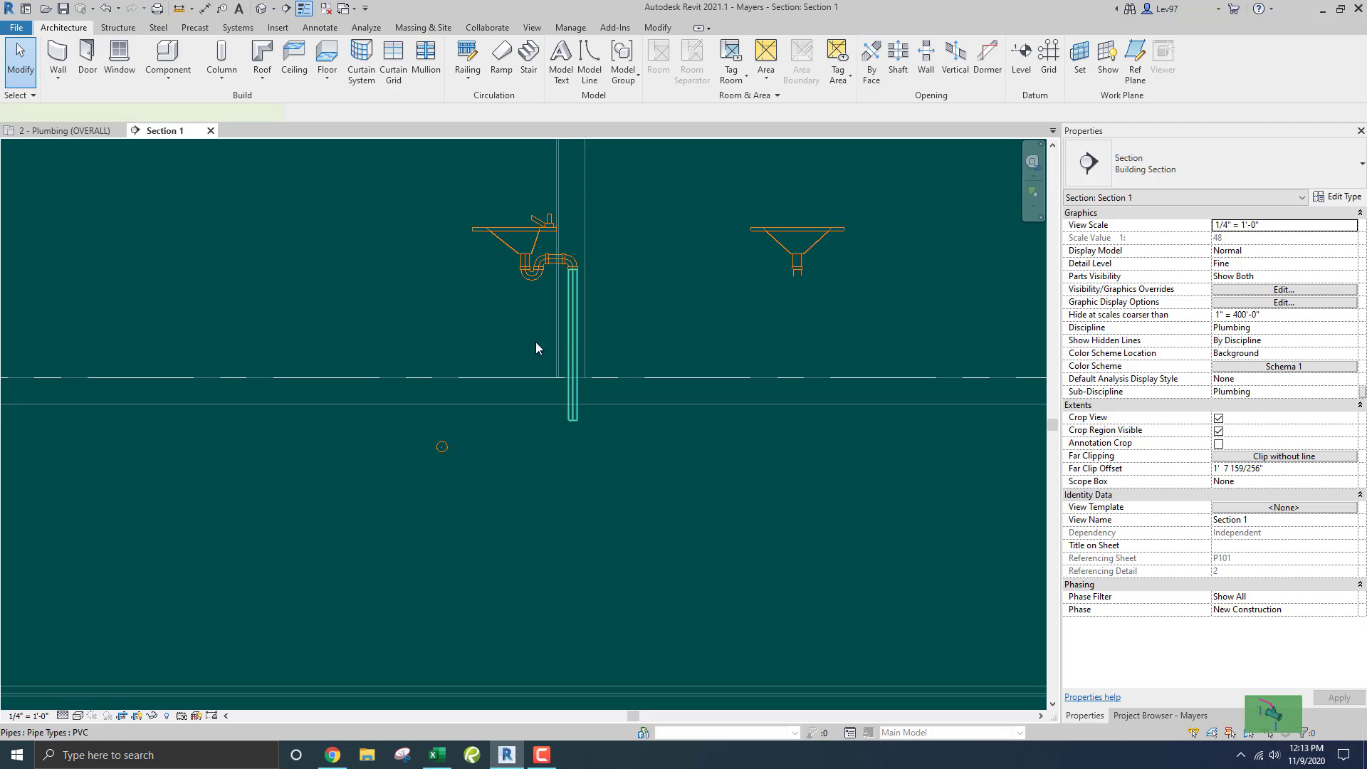
pyautogui.click(573, 339)
pyautogui.click(181, 112)
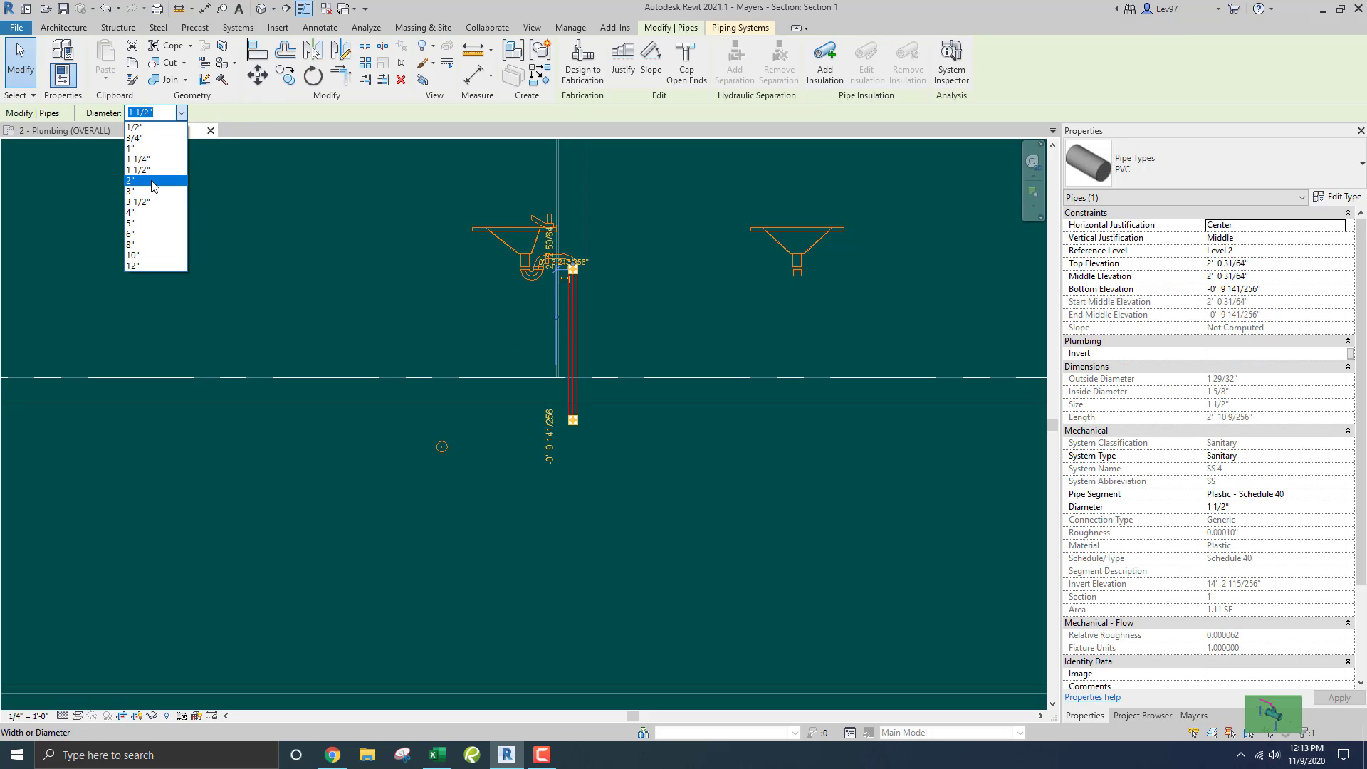
pyautogui.click(153, 180)
pyautogui.click(365, 259)
# Start a new pipe from the lower open end of the vertical drain in Section 1 and switch to the overall plumbing plan
pyautogui.scroll(2, 395, 399)
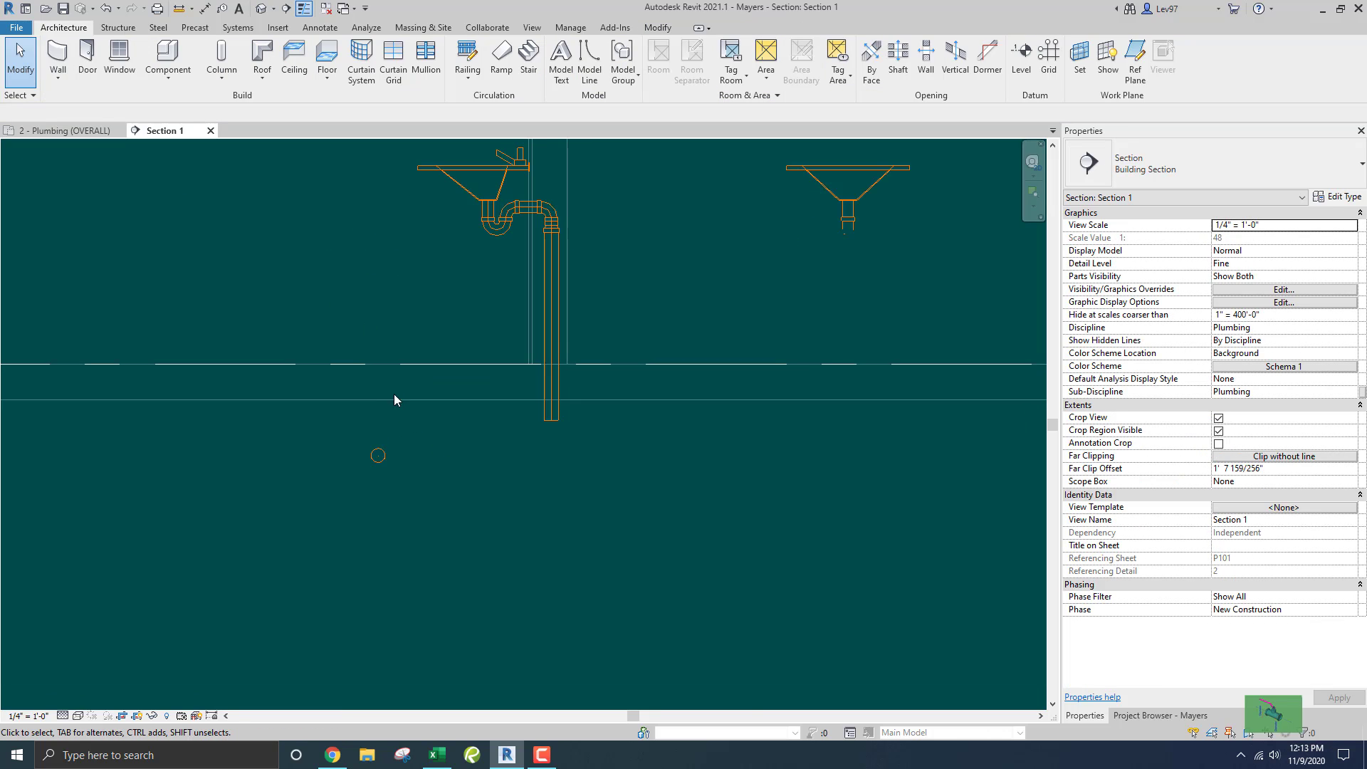
pyautogui.click(553, 418)
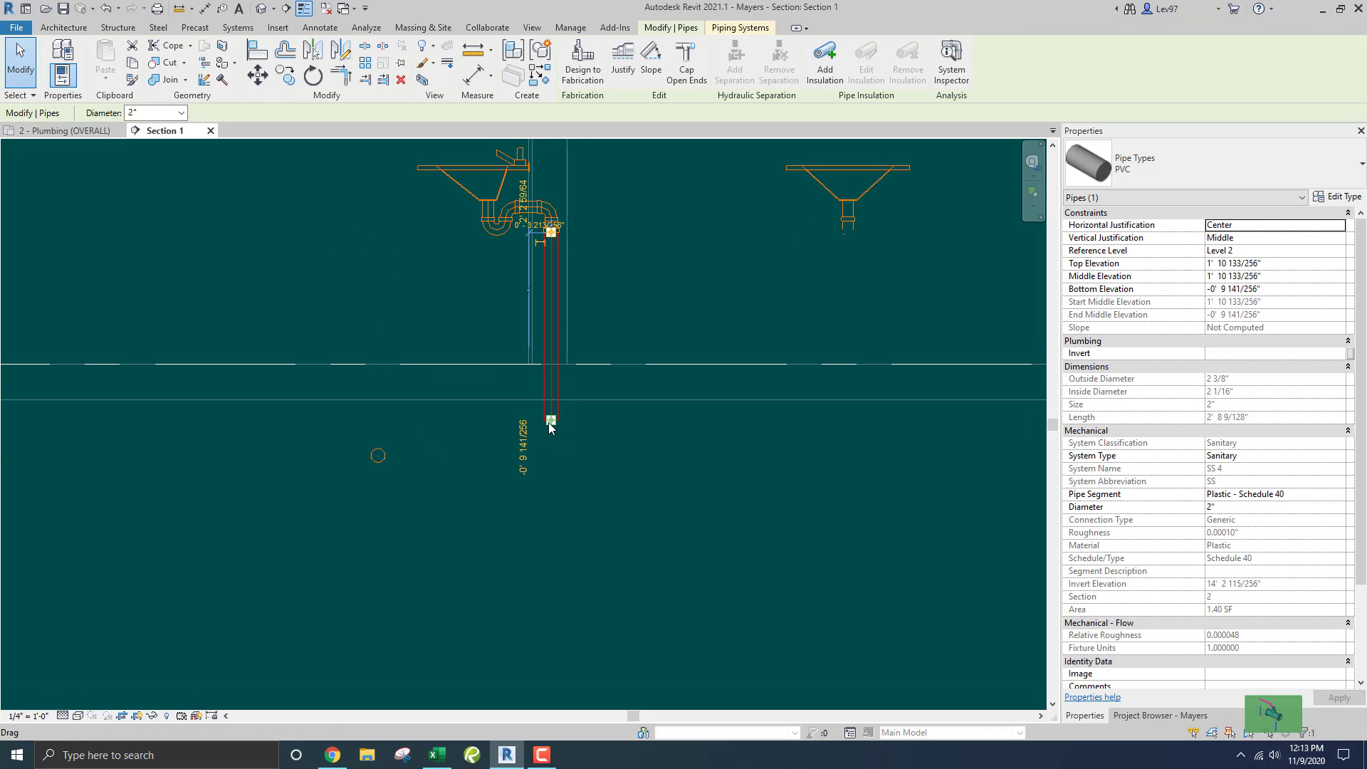
pyautogui.rightClick(552, 426)
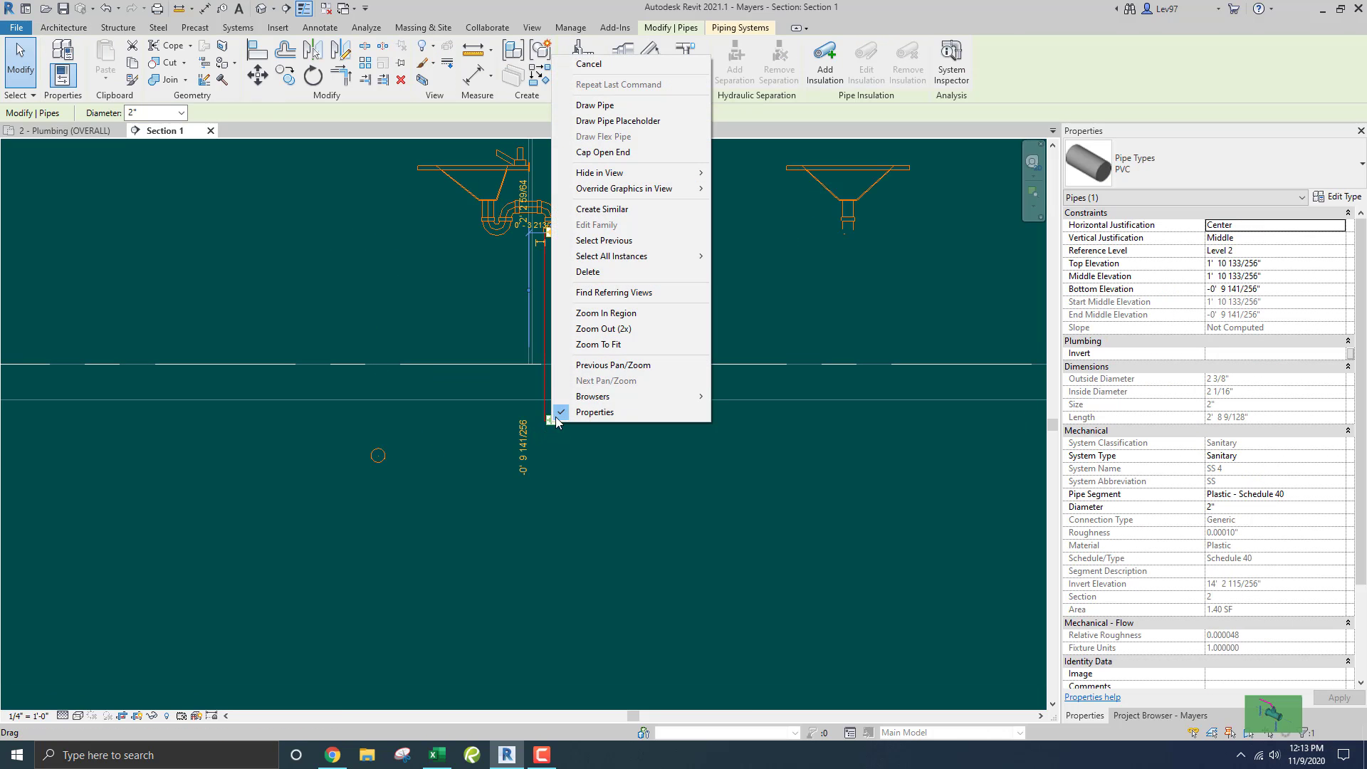
pyautogui.click(607, 108)
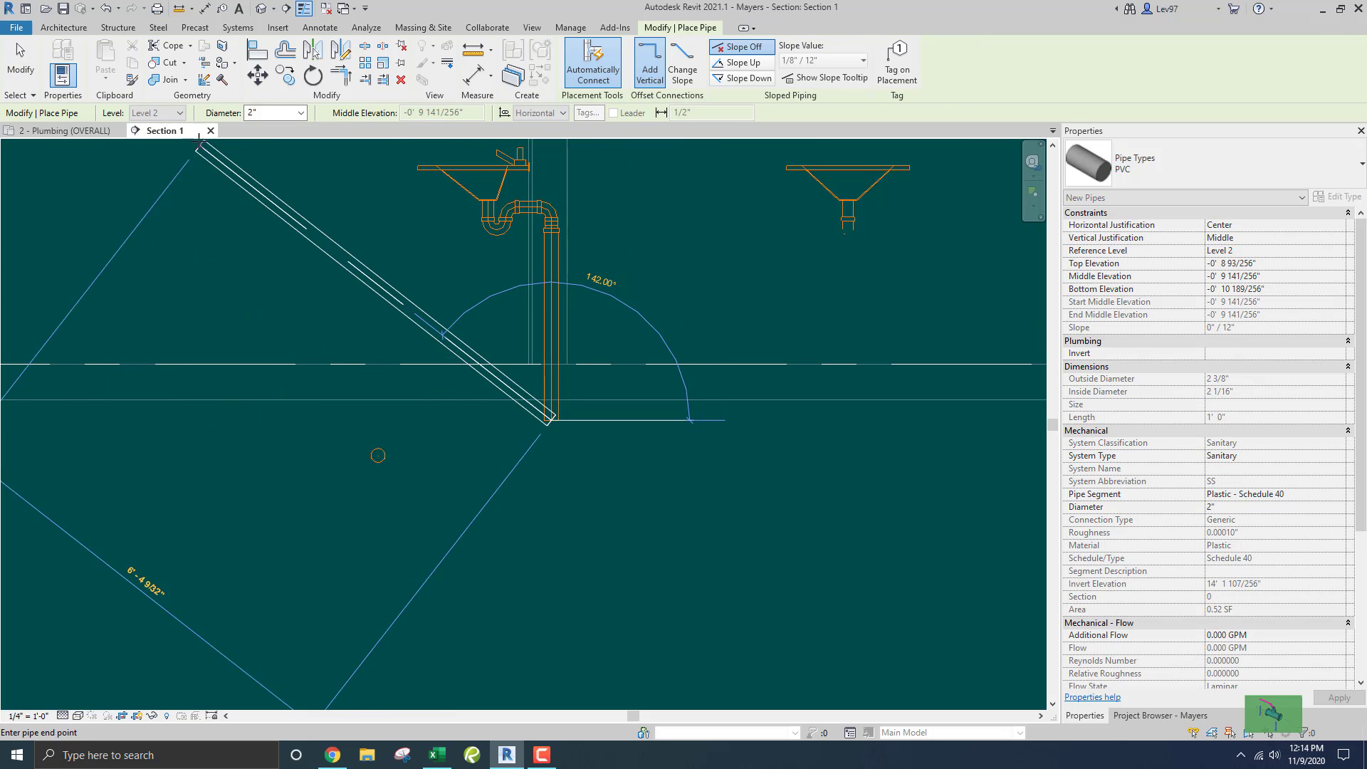
pyautogui.click(69, 130)
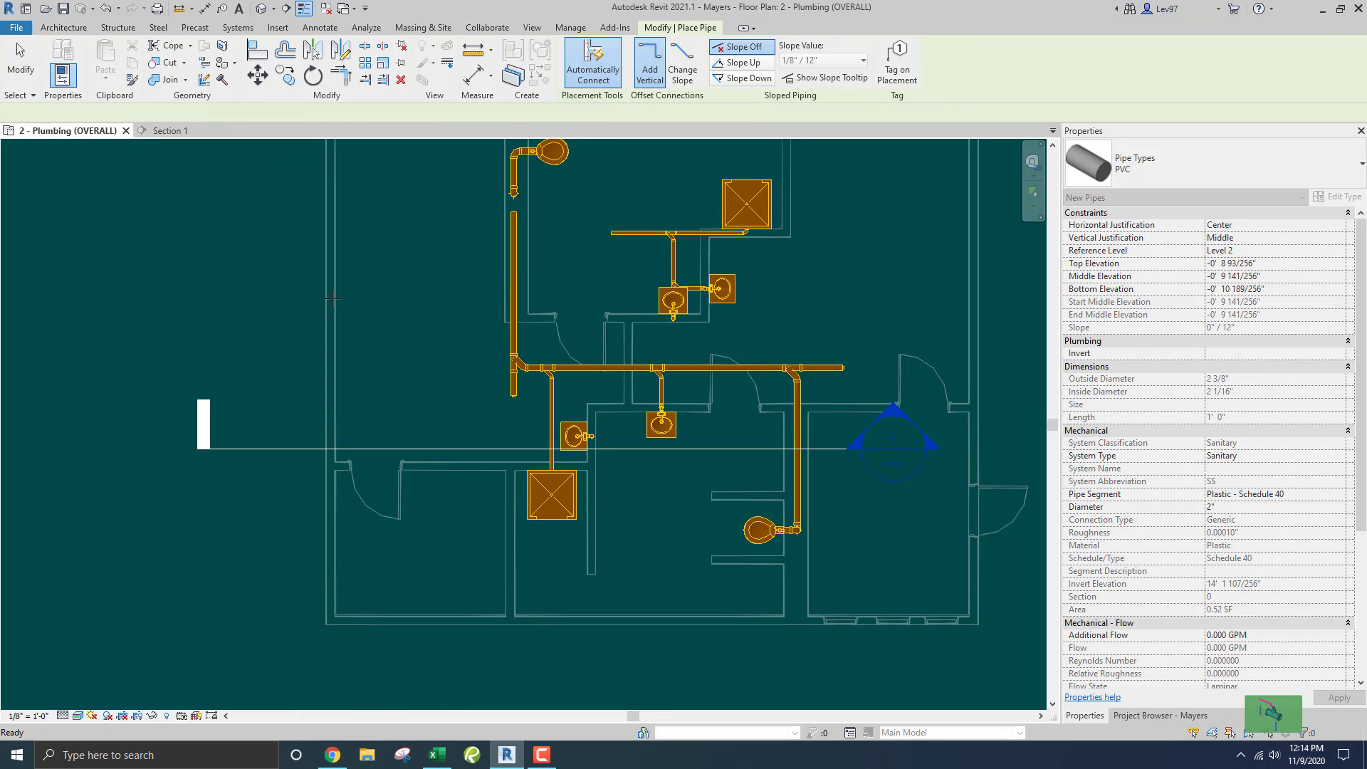
# Set the overall plumbing plan's visual style to Wireframe
pyautogui.moveTo(385, 310); pyautogui.dragTo(315, 273, button='middle')
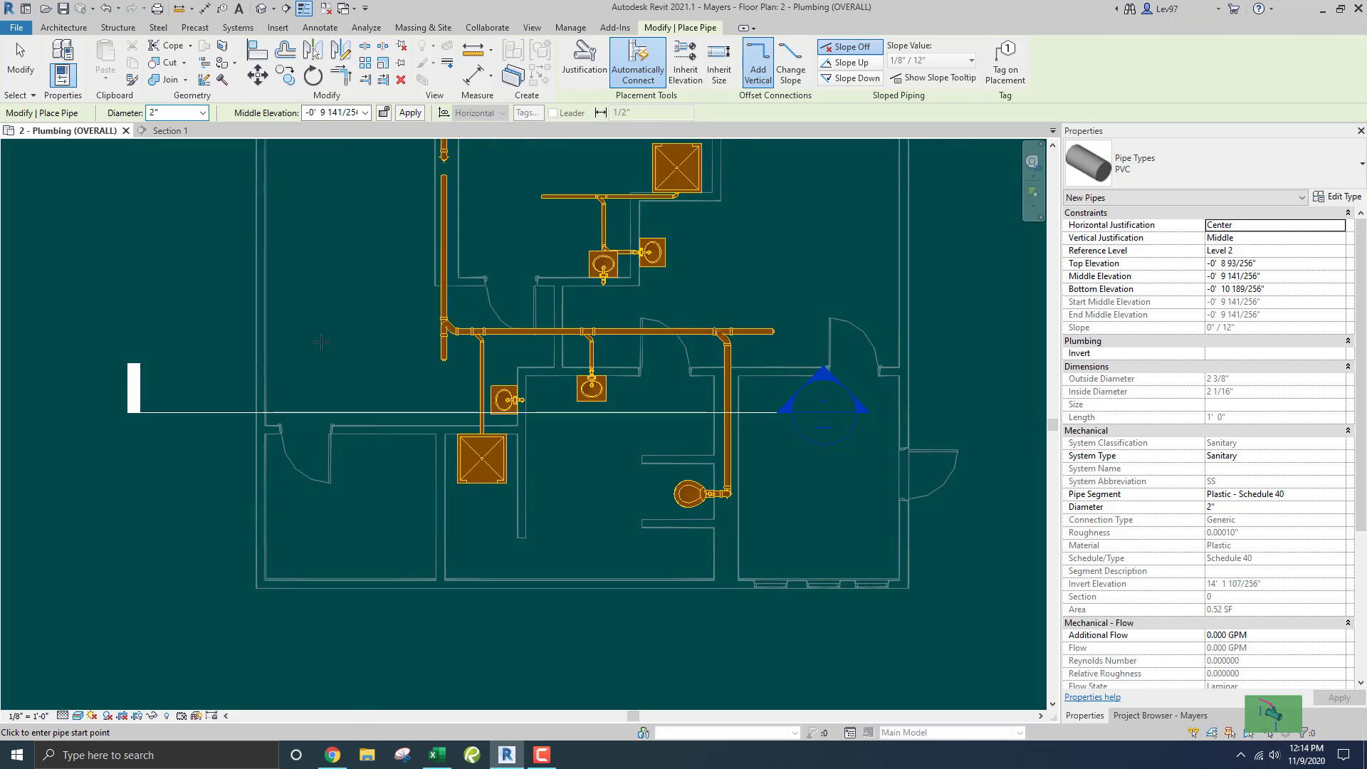
pyautogui.click(78, 716)
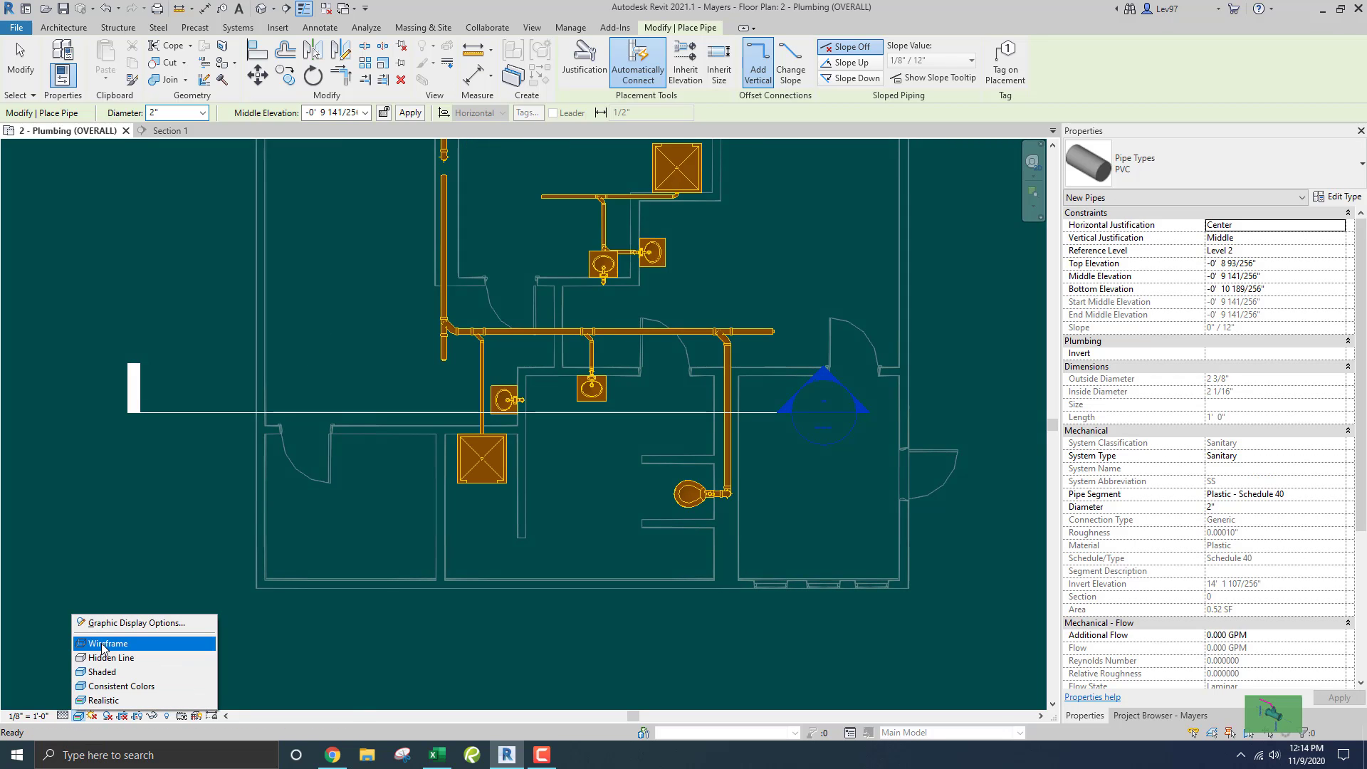
pyautogui.click(102, 644)
# Draw a 2" pipe from the vertical drain's centre straight toward the horizontal main, sloping down 1/8" / 12" and ending just short of it
pyautogui.scroll(5, 527, 398)
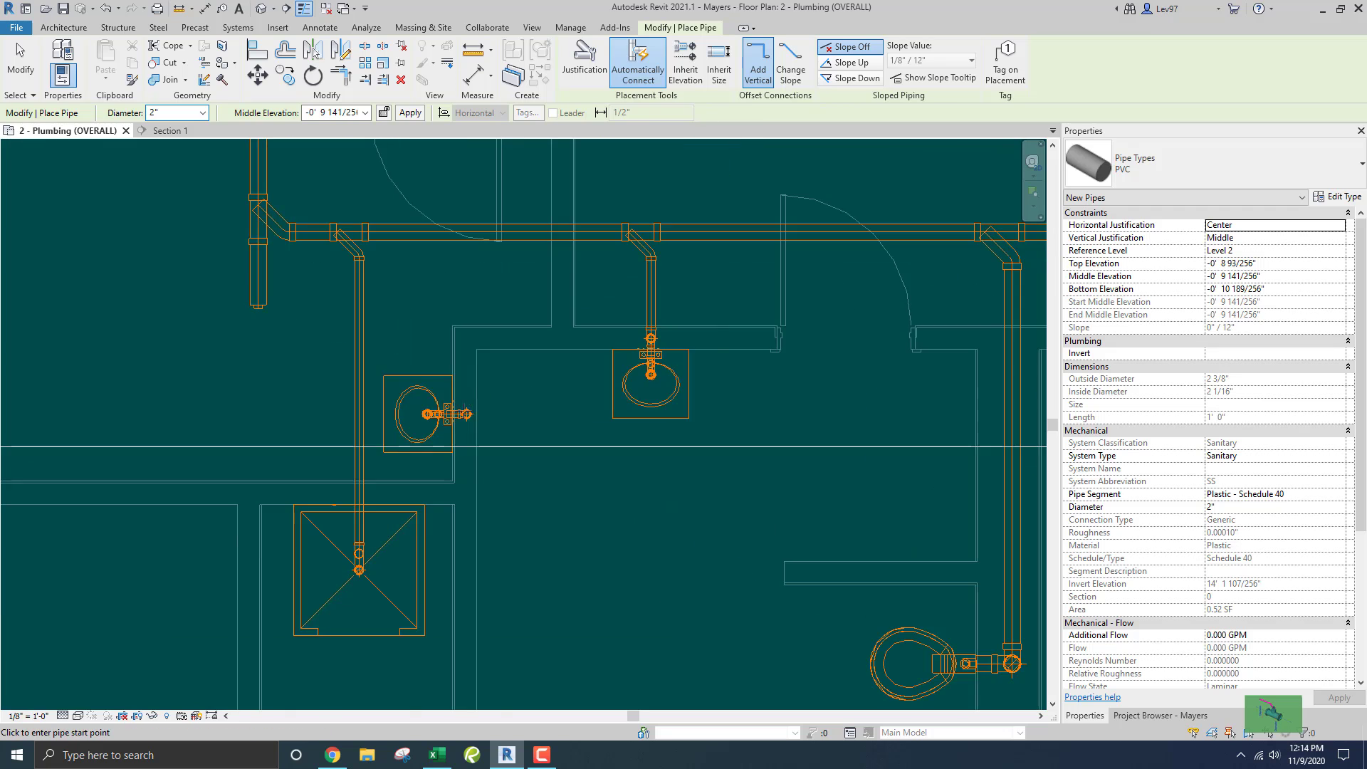
pyautogui.scroll(4, 470, 416)
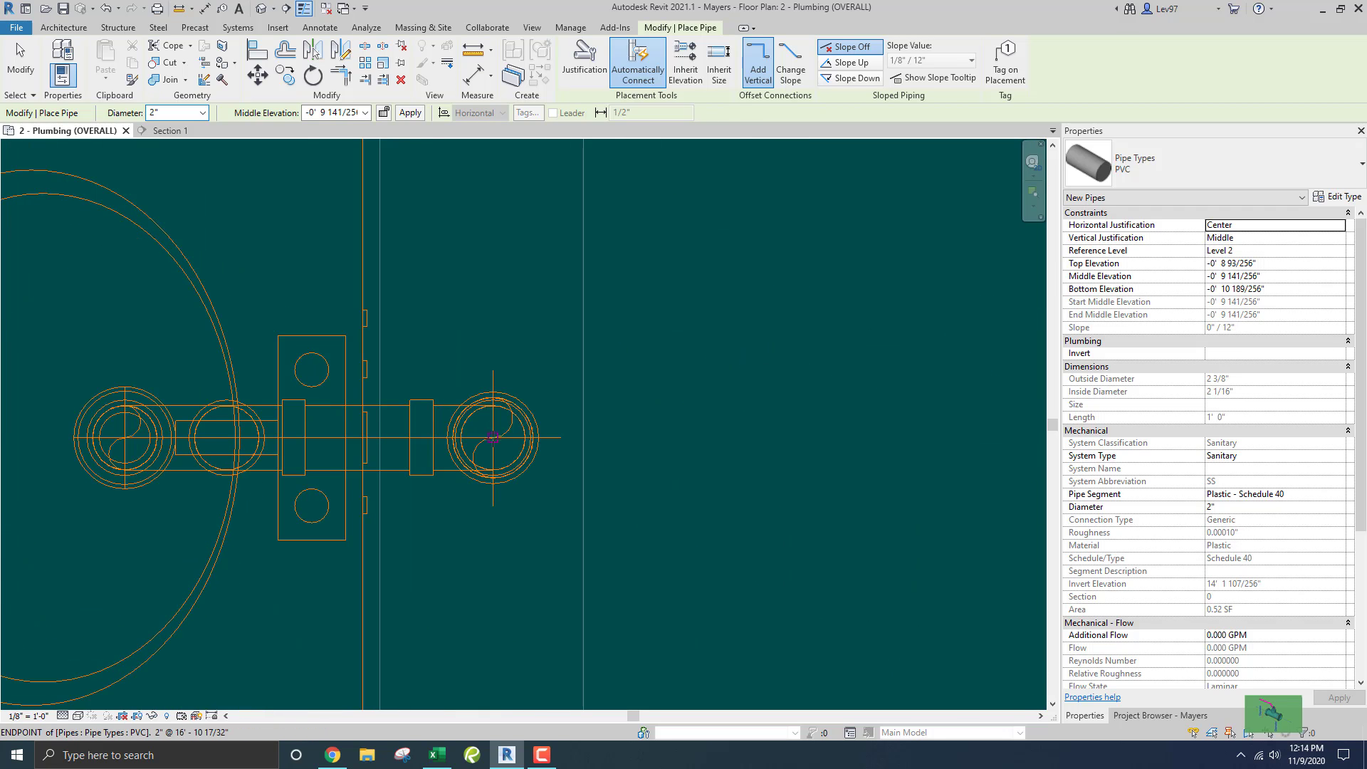
pyautogui.click(485, 433)
pyautogui.scroll(-5, 492, 399)
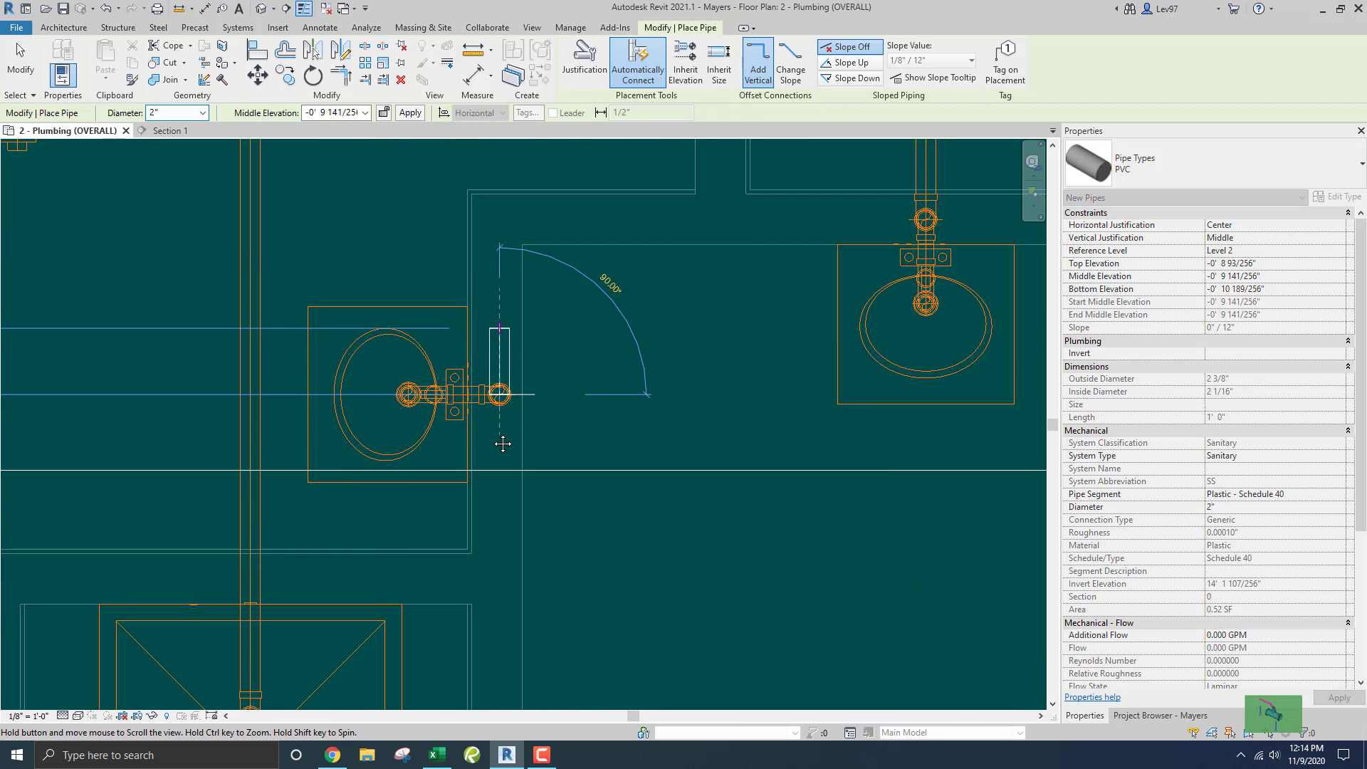
pyautogui.scroll(-3, 522, 267)
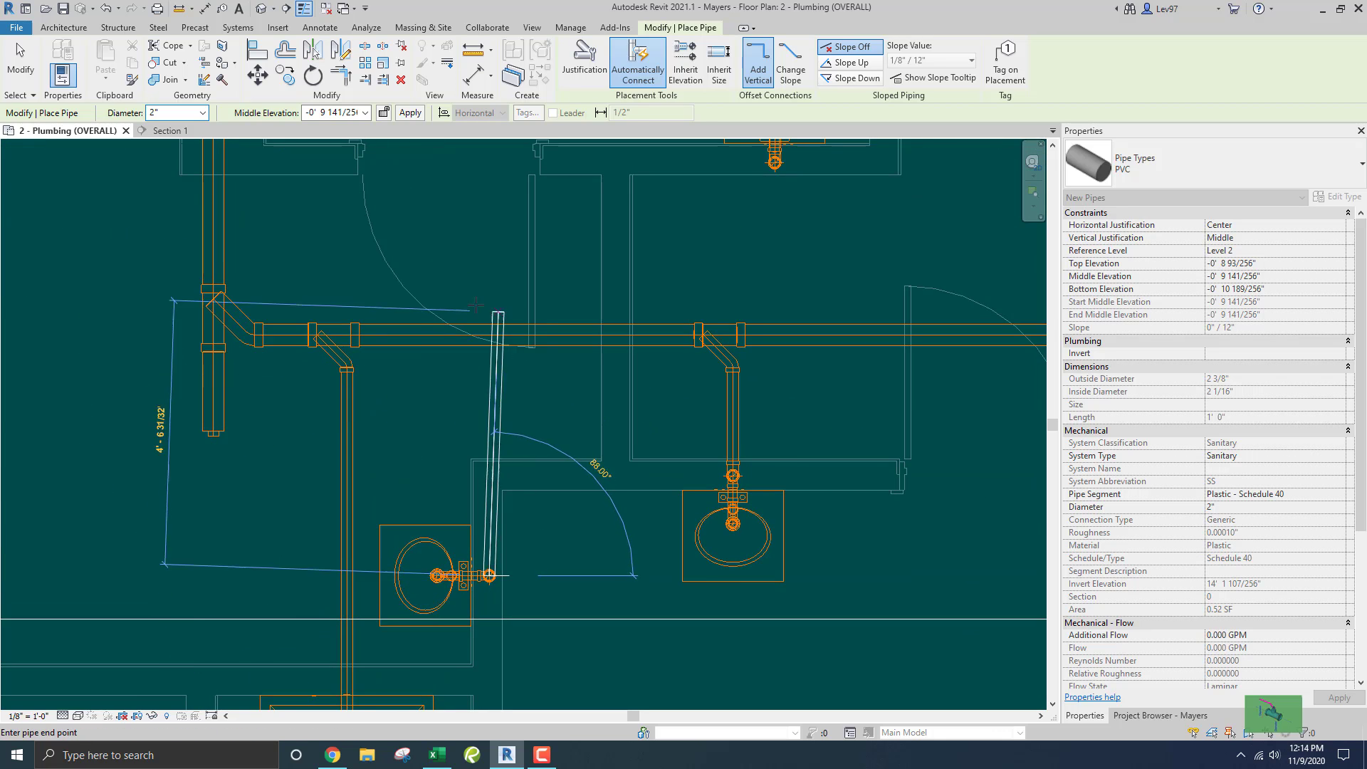
pyautogui.click(852, 79)
pyautogui.scroll(1, 489, 370)
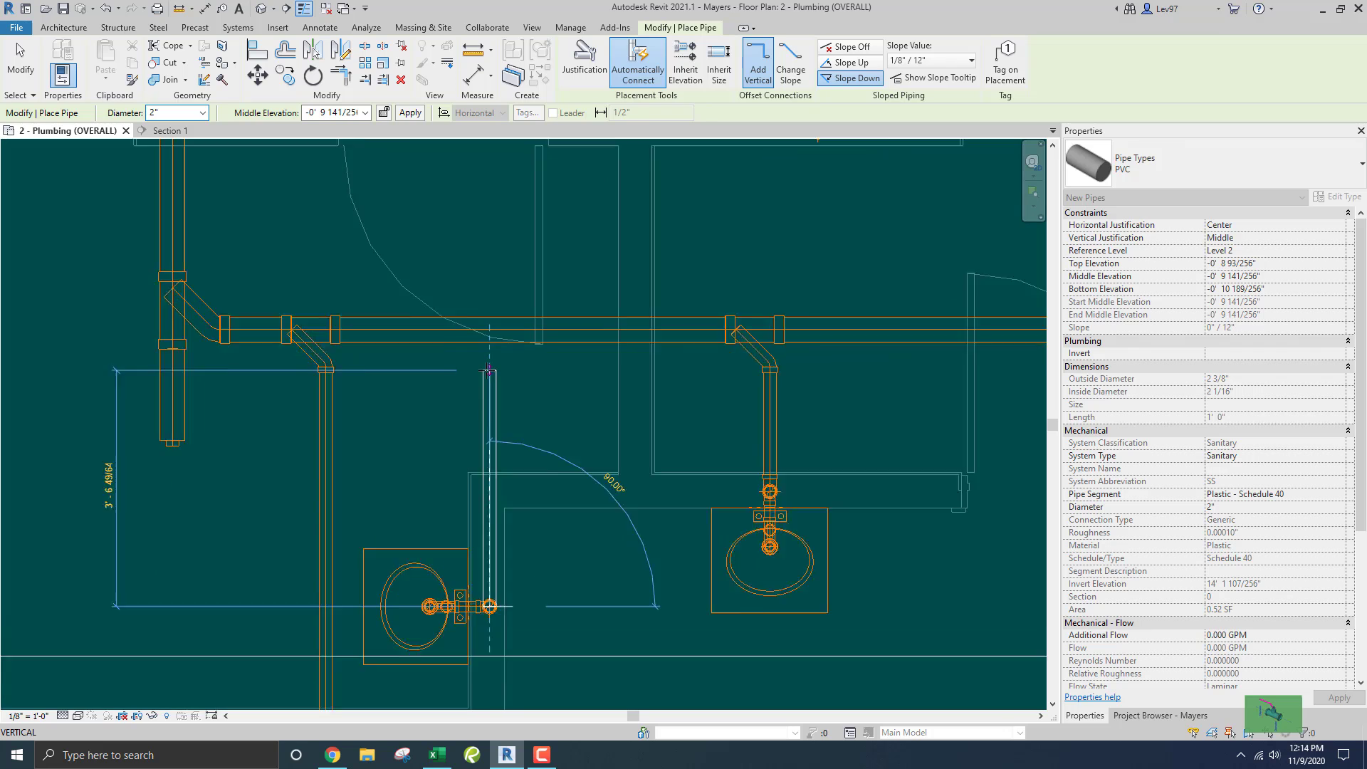
pyautogui.scroll(1, 489, 371)
pyautogui.click(489, 351)
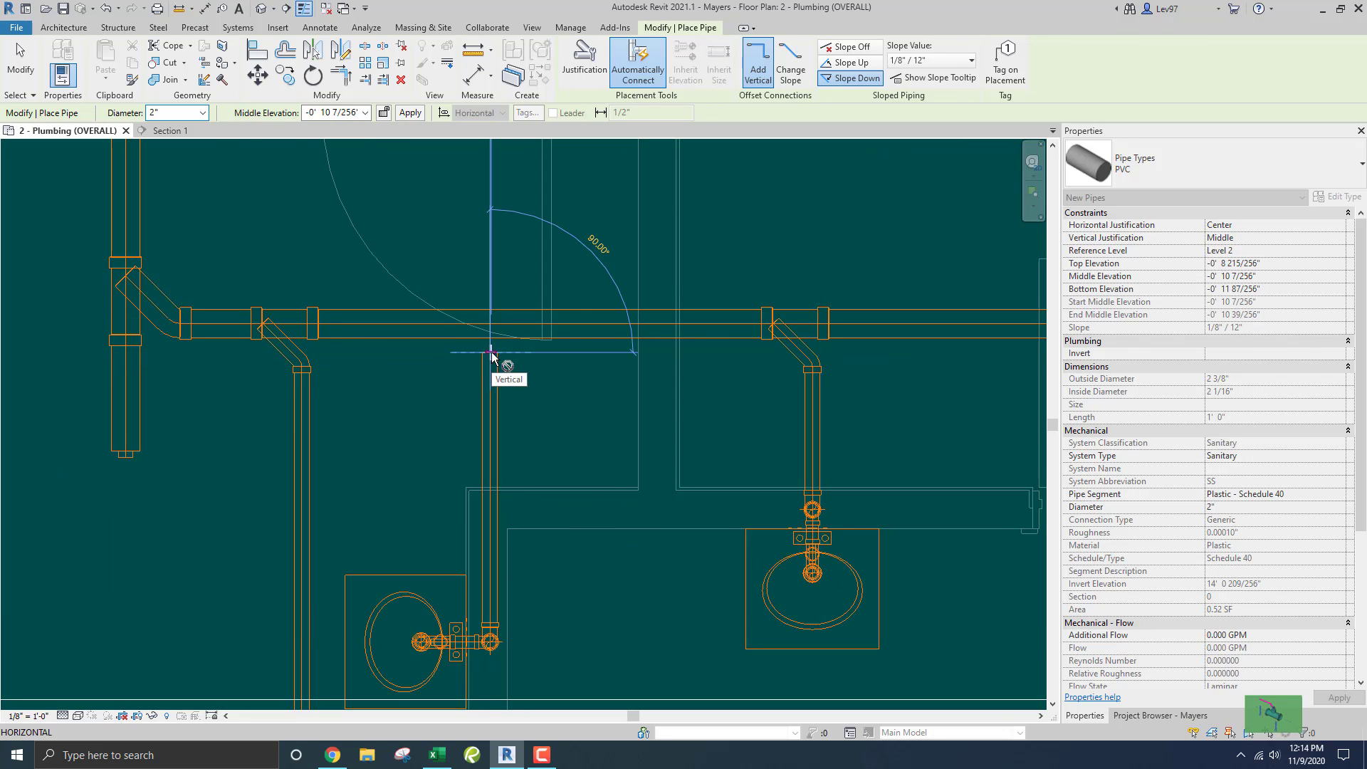
pyautogui.press('Escape')
pyautogui.press('Escape')
# Rotate the Section 1 line 90° about a point placed on the line beside the lavatory wall
pyautogui.scroll(-4, 484, 370)
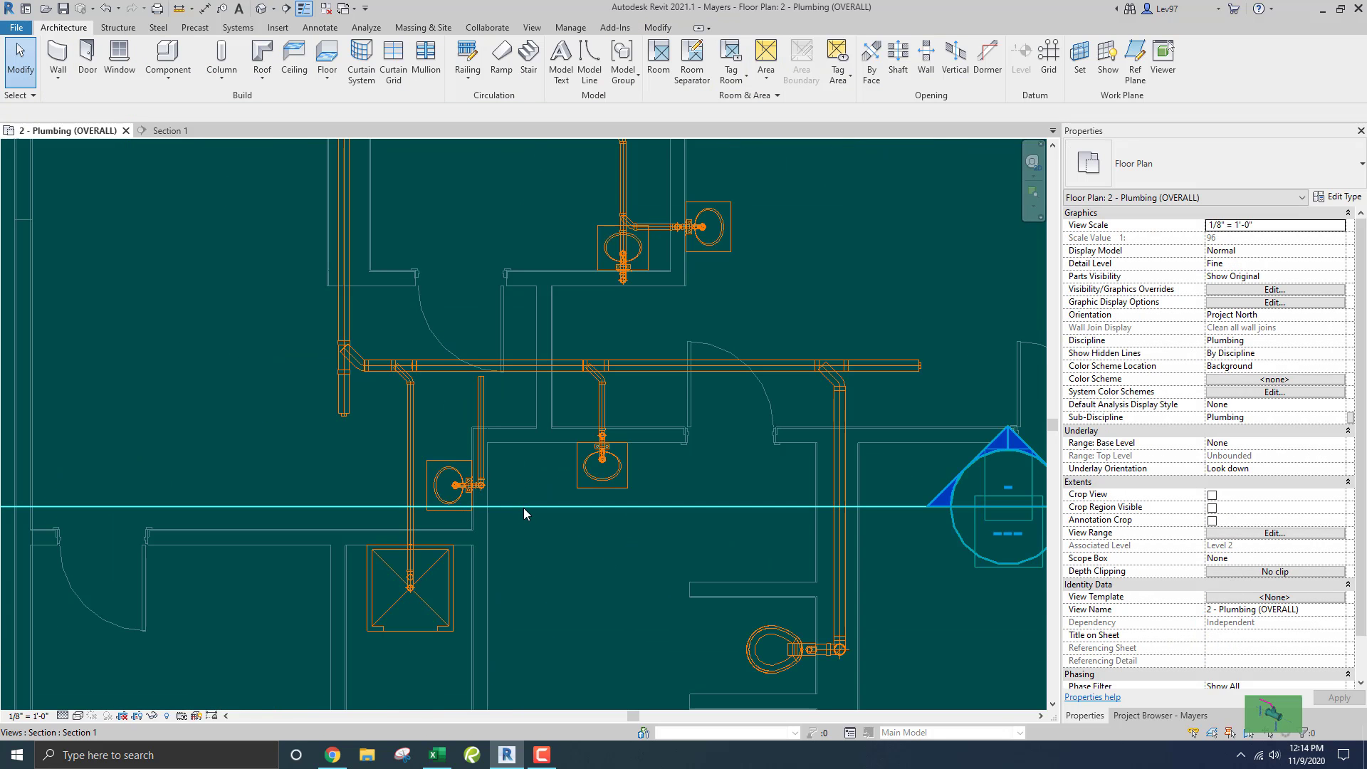
pyautogui.click(523, 507)
pyautogui.click(315, 81)
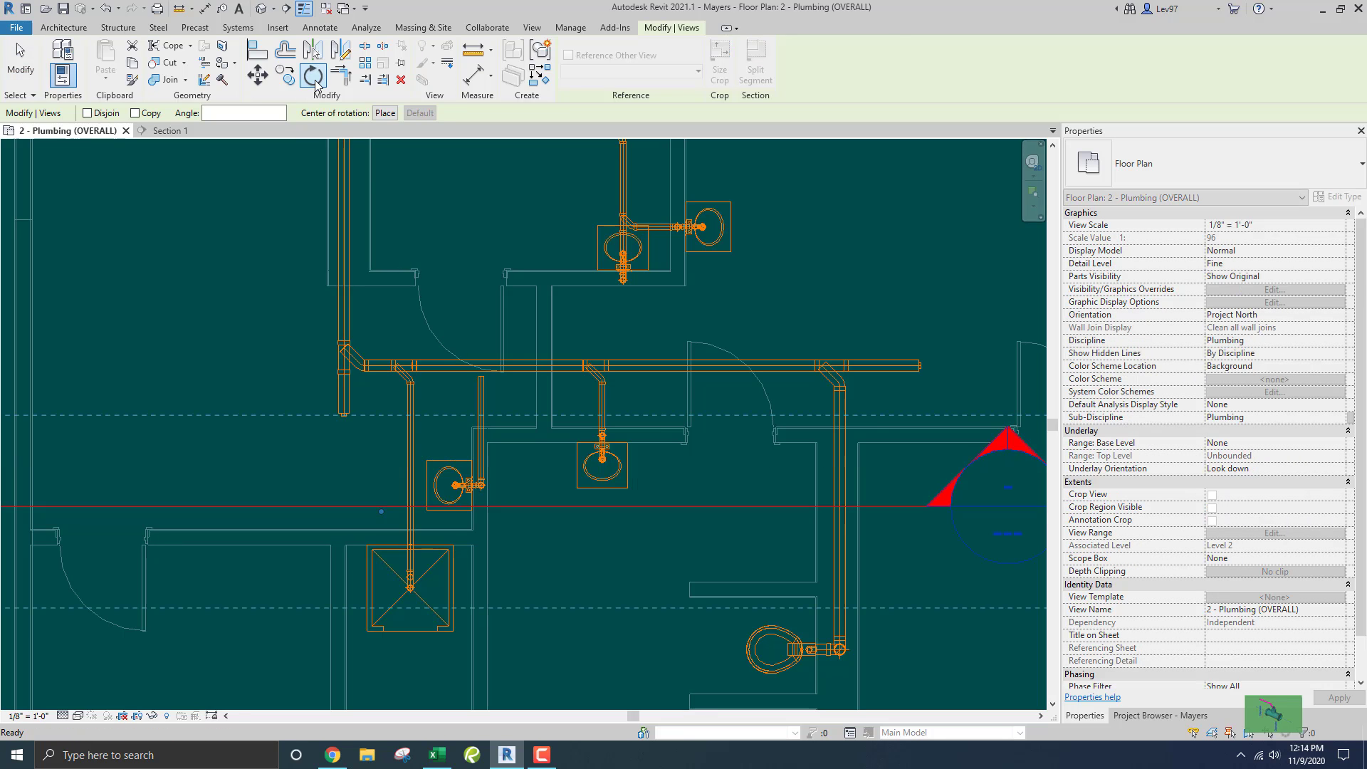
pyautogui.click(385, 114)
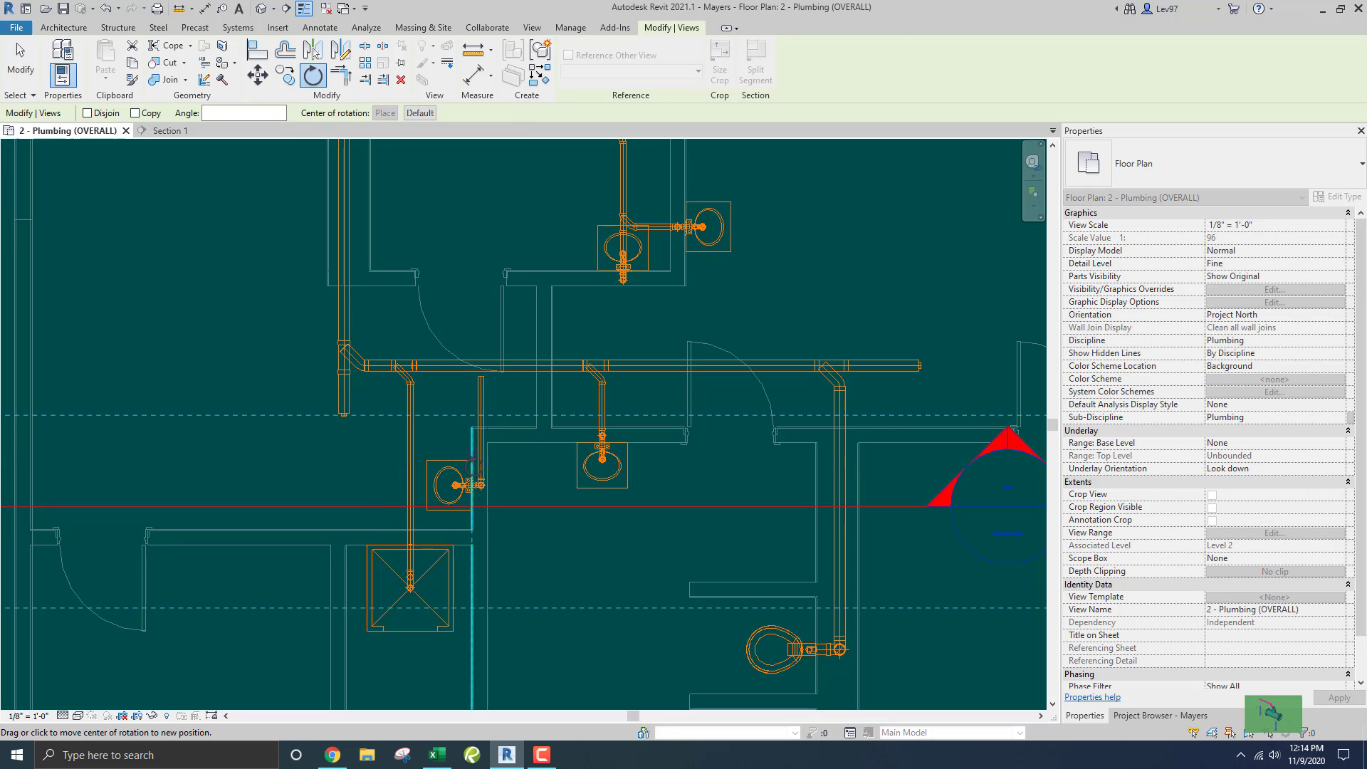
pyautogui.click(526, 506)
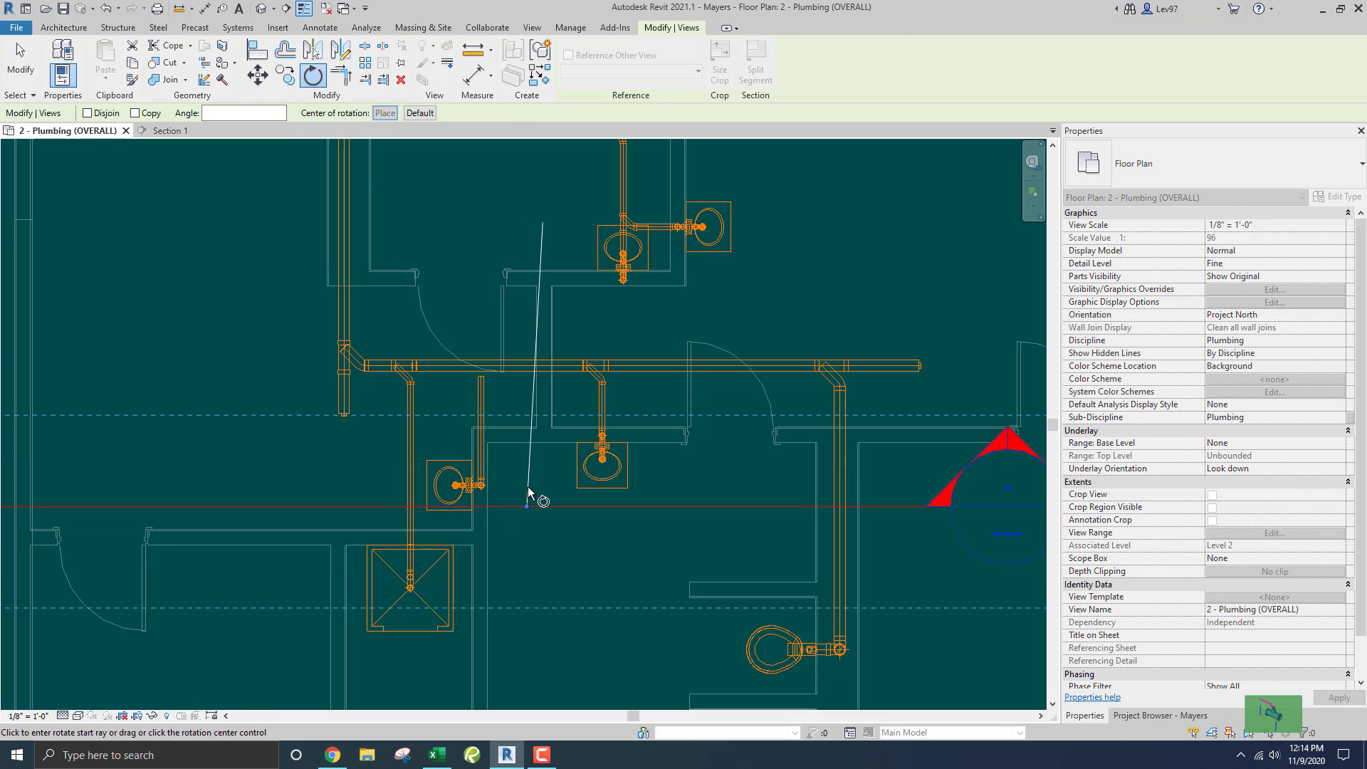
pyautogui.click(548, 227)
pyautogui.write('90')
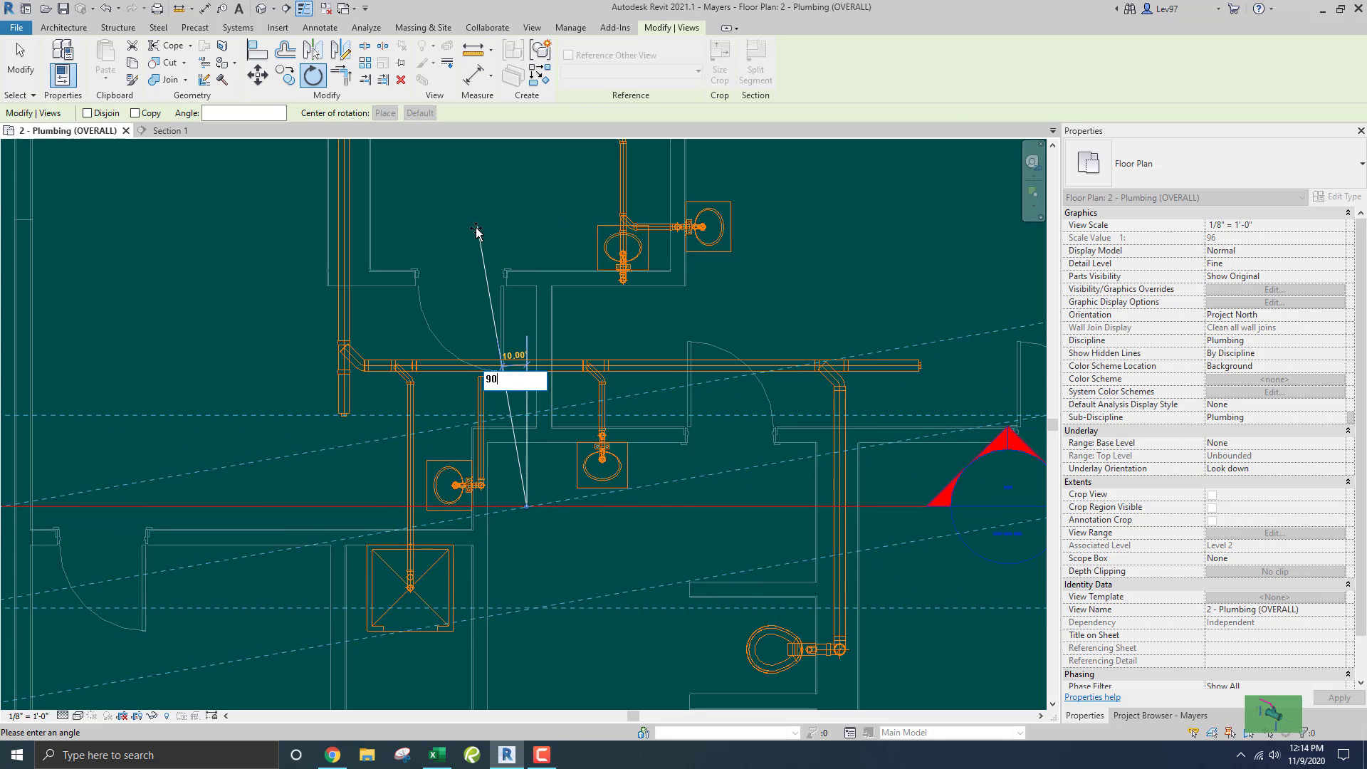
pyautogui.press('Return')
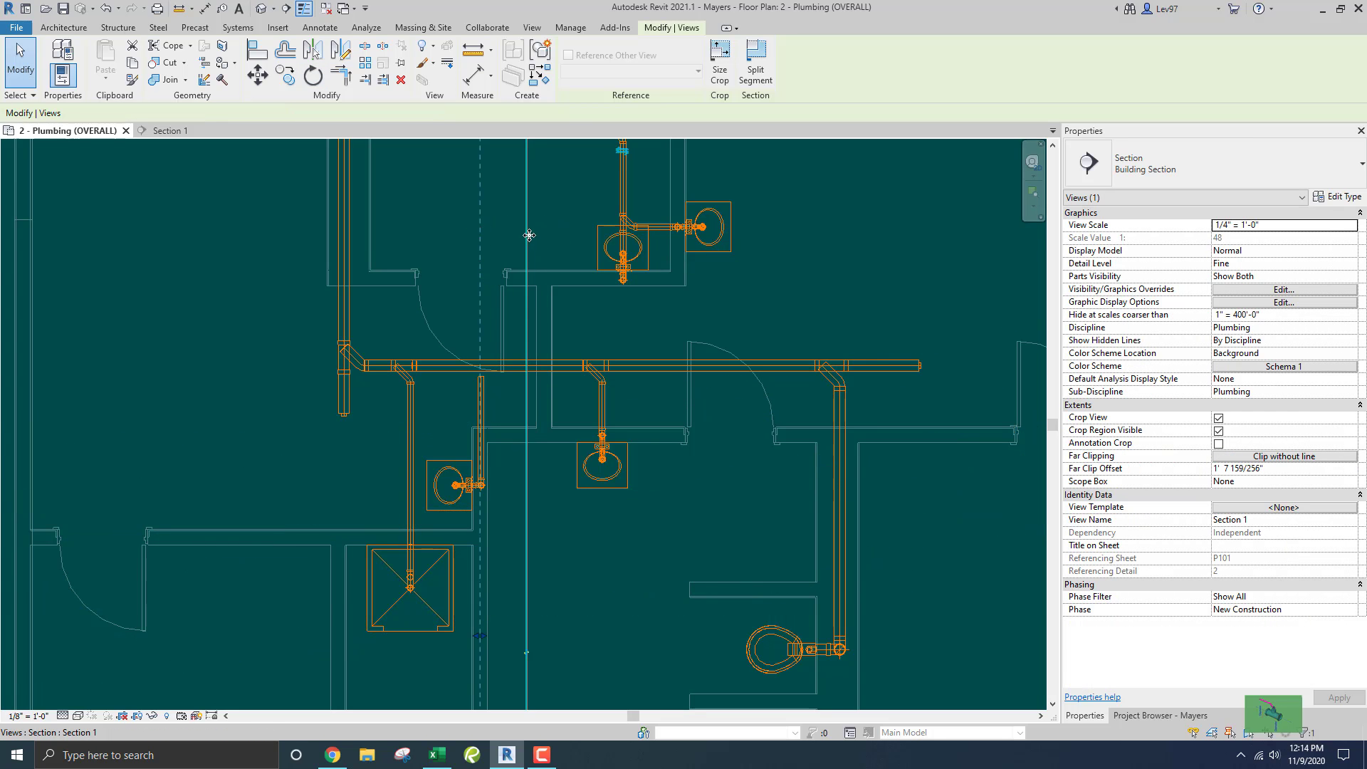
# Move the rotated section line close to the lavatory wall and pull in its far clip to an offset of about 9 3/4"
pyautogui.moveTo(516, 235); pyautogui.dragTo(494, 220)
pyautogui.scroll(-3, 487, 283)
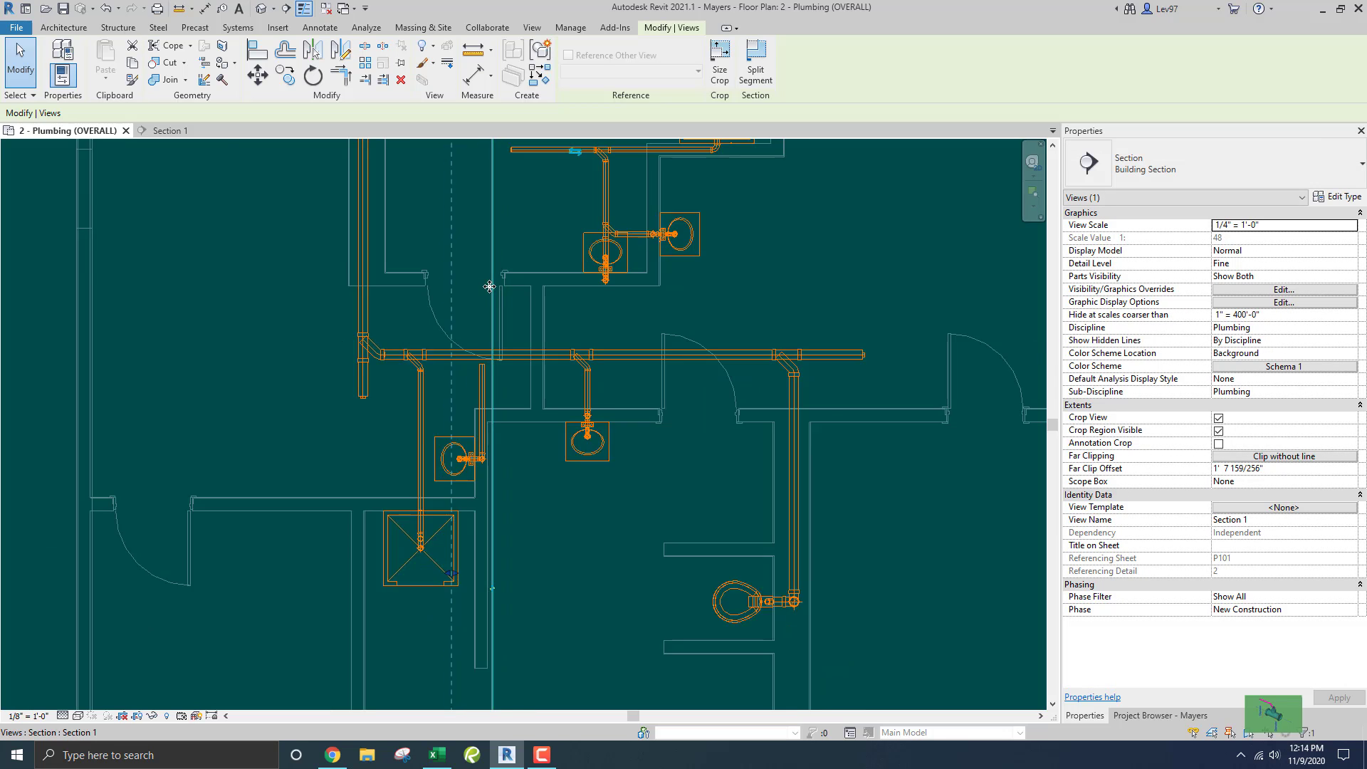
pyautogui.scroll(2, 460, 519)
pyautogui.moveTo(463, 445); pyautogui.dragTo(494, 451)
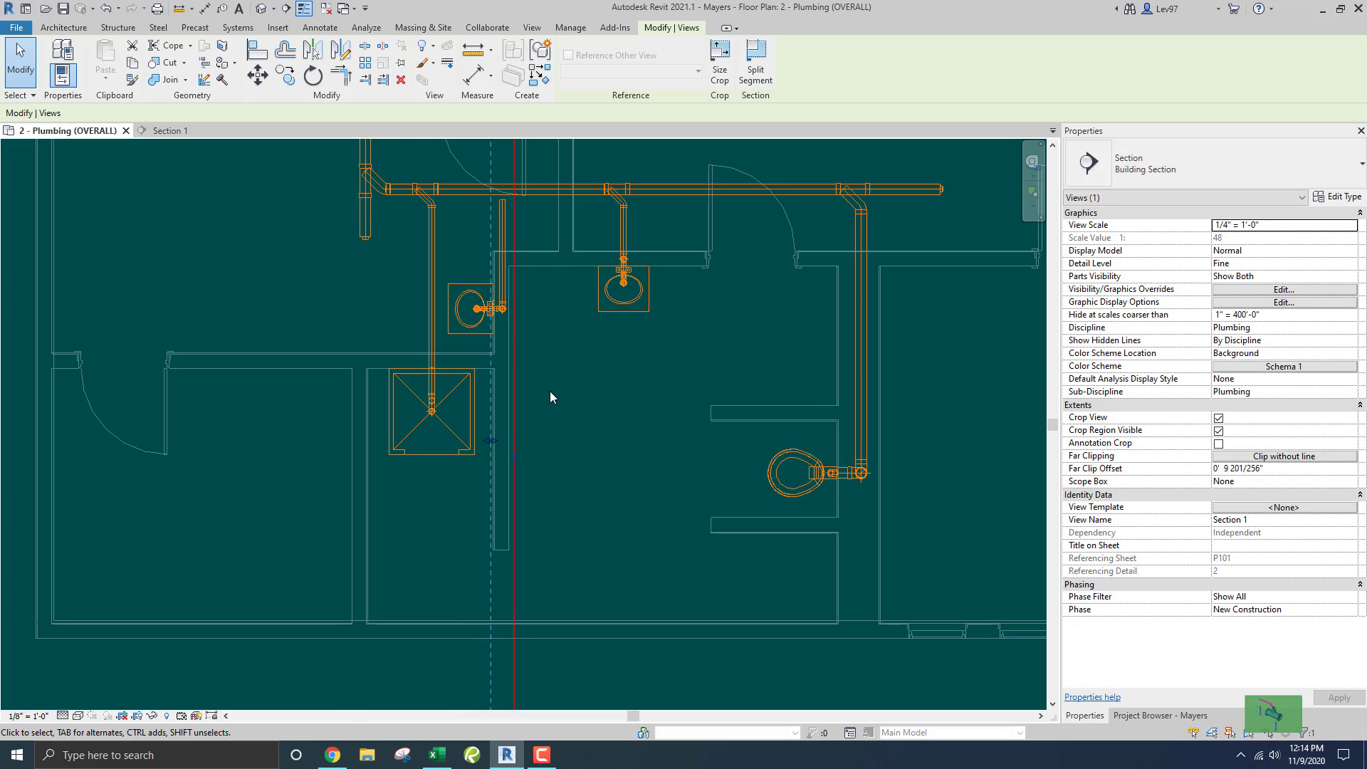
pyautogui.moveTo(549, 390); pyautogui.dragTo(572, 474, button='middle')
# In Section 1, examine the gap between the open end of the sloped drain and the main seen end-on
pyautogui.click(173, 133)
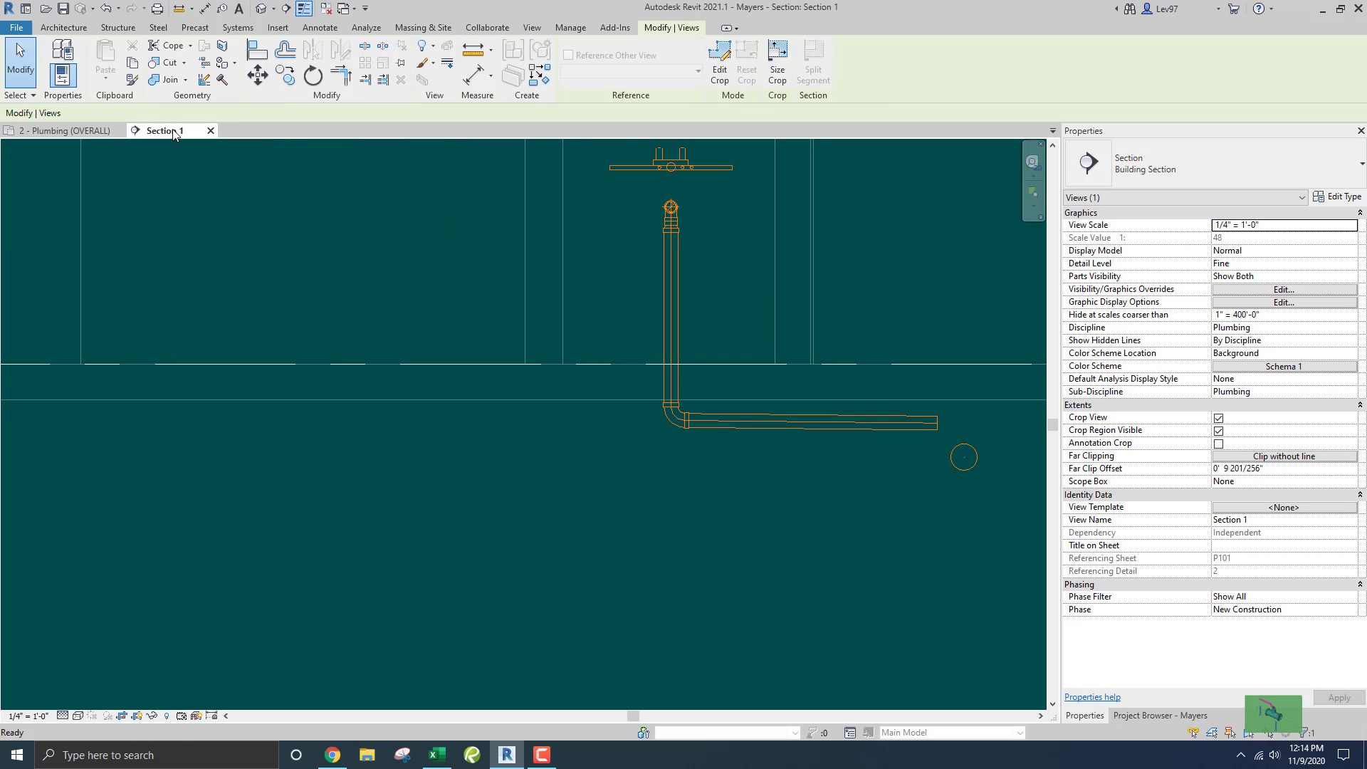
pyautogui.scroll(-2, 268, 223)
pyautogui.scroll(2, 506, 328)
pyautogui.scroll(2, 535, 323)
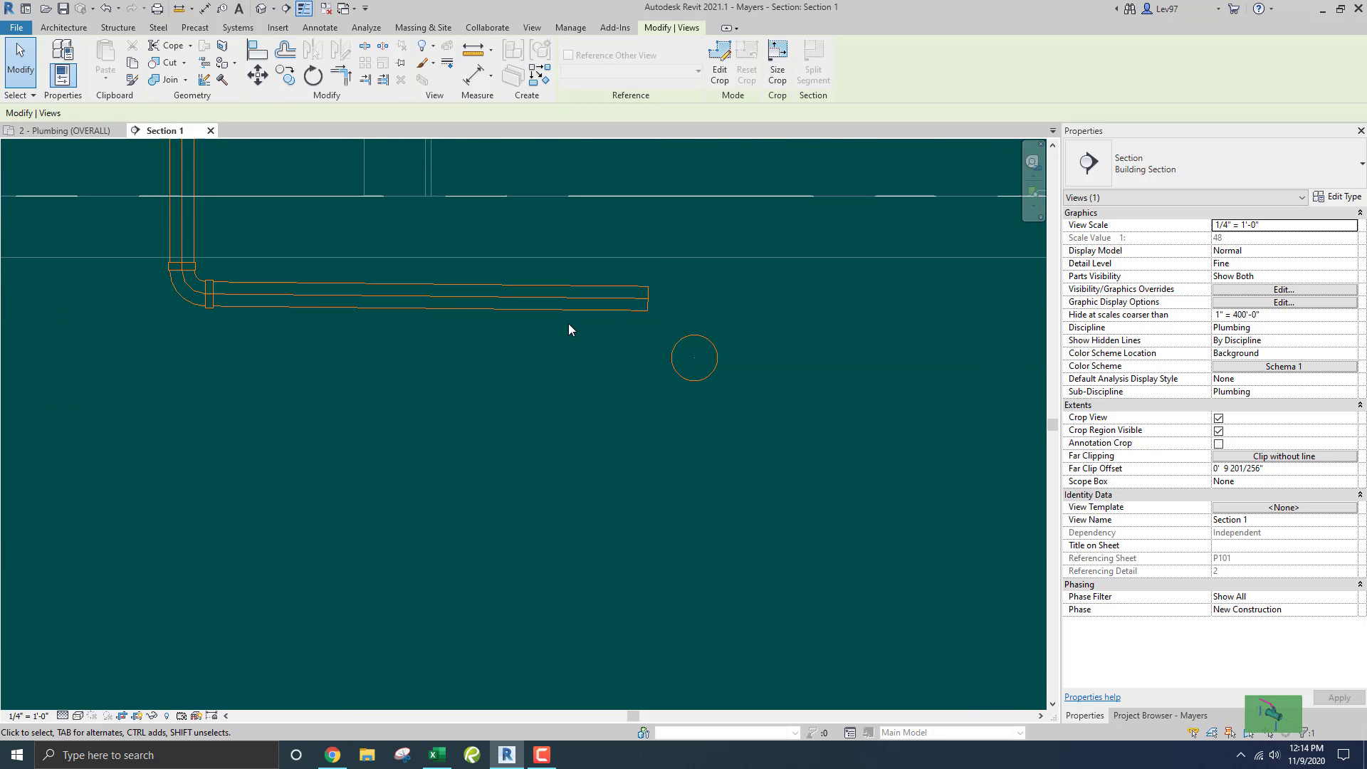
pyautogui.click(568, 339)
pyautogui.scroll(-1, 361, 378)
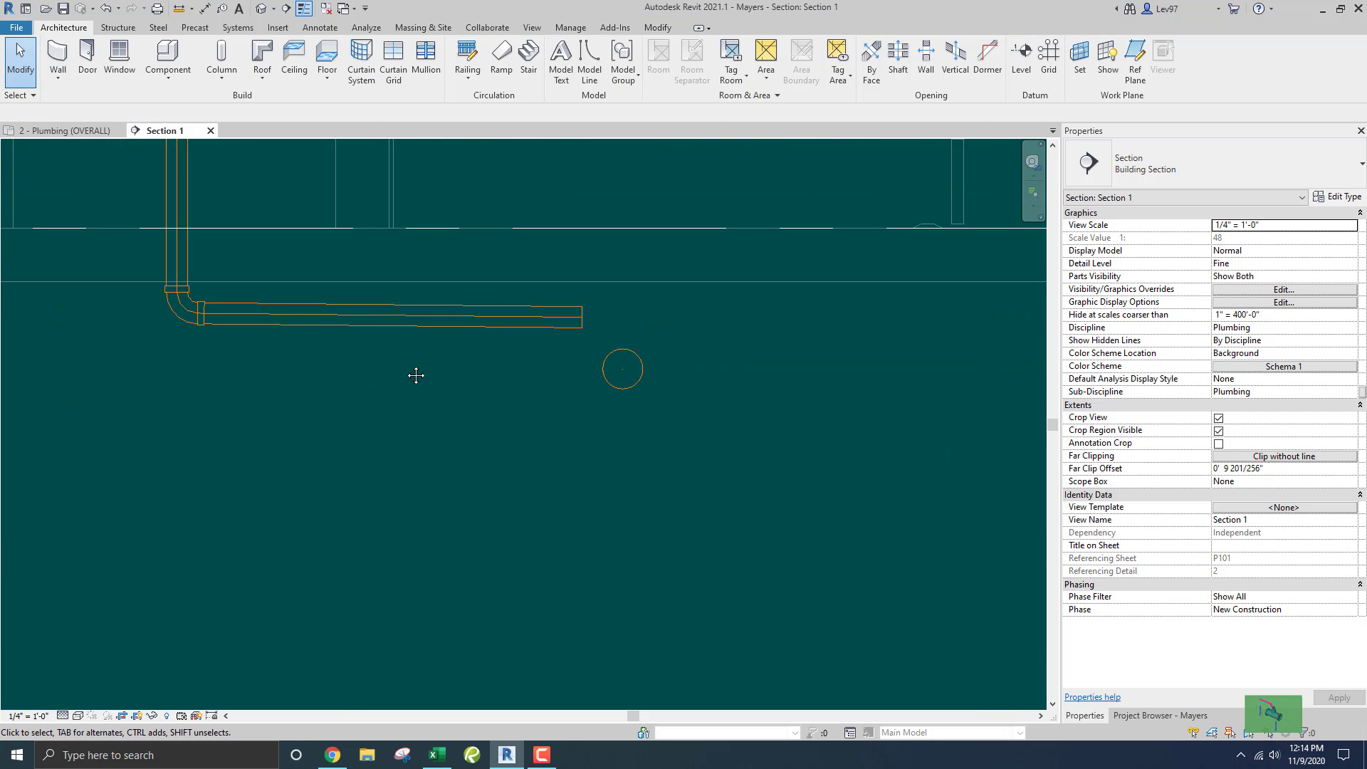
pyautogui.moveTo(415, 375); pyautogui.dragTo(531, 426, button='middle')
pyautogui.scroll(2, 658, 403)
pyautogui.scroll(4, 779, 424)
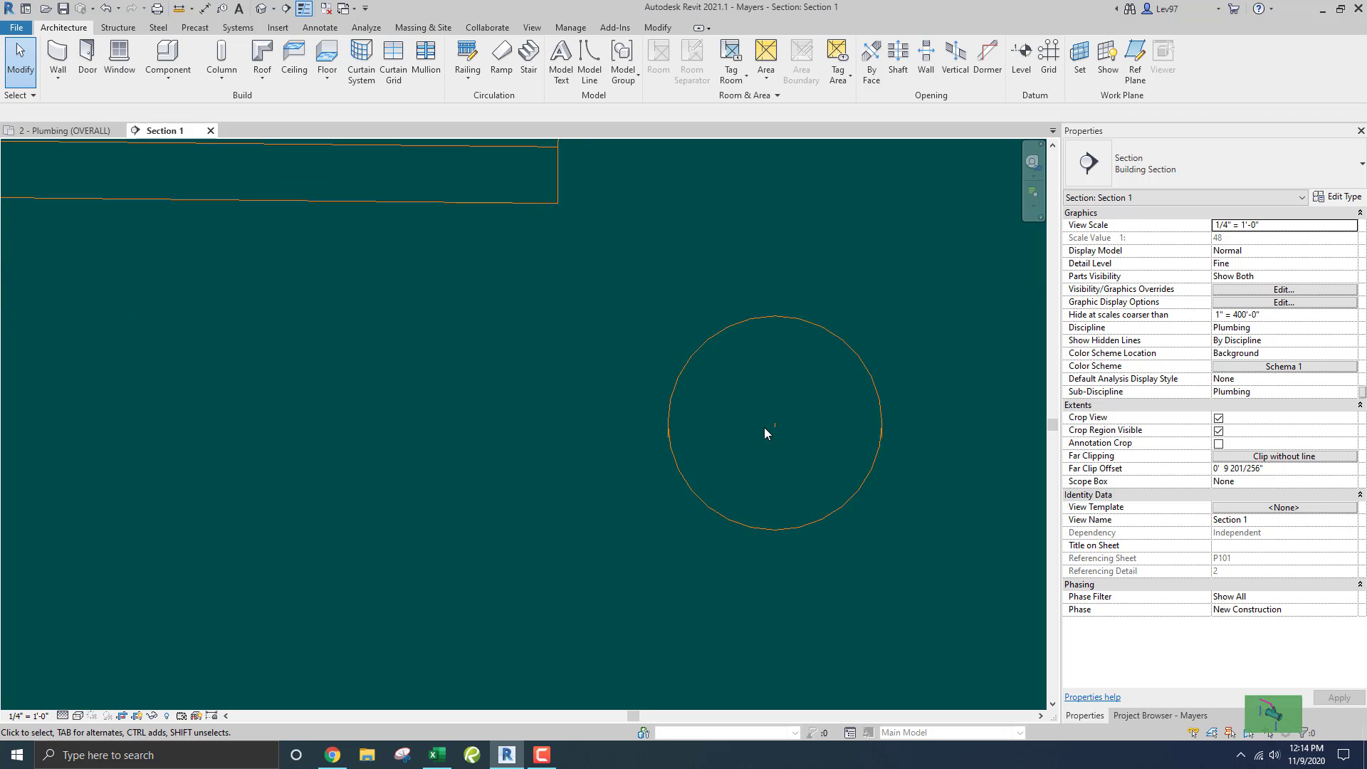
pyautogui.scroll(-1, 555, 295)
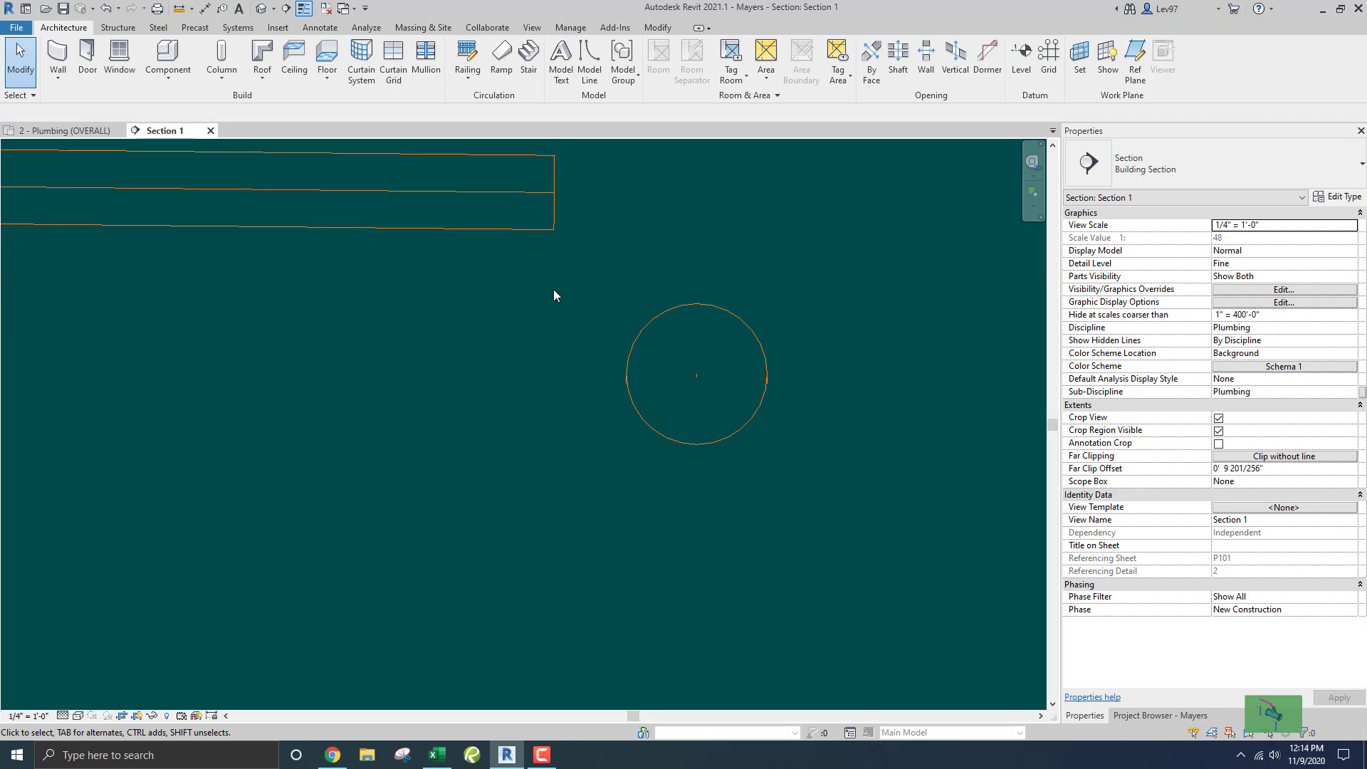
pyautogui.moveTo(554, 294); pyautogui.dragTo(625, 356, button='middle')
pyautogui.scroll(1, 650, 394)
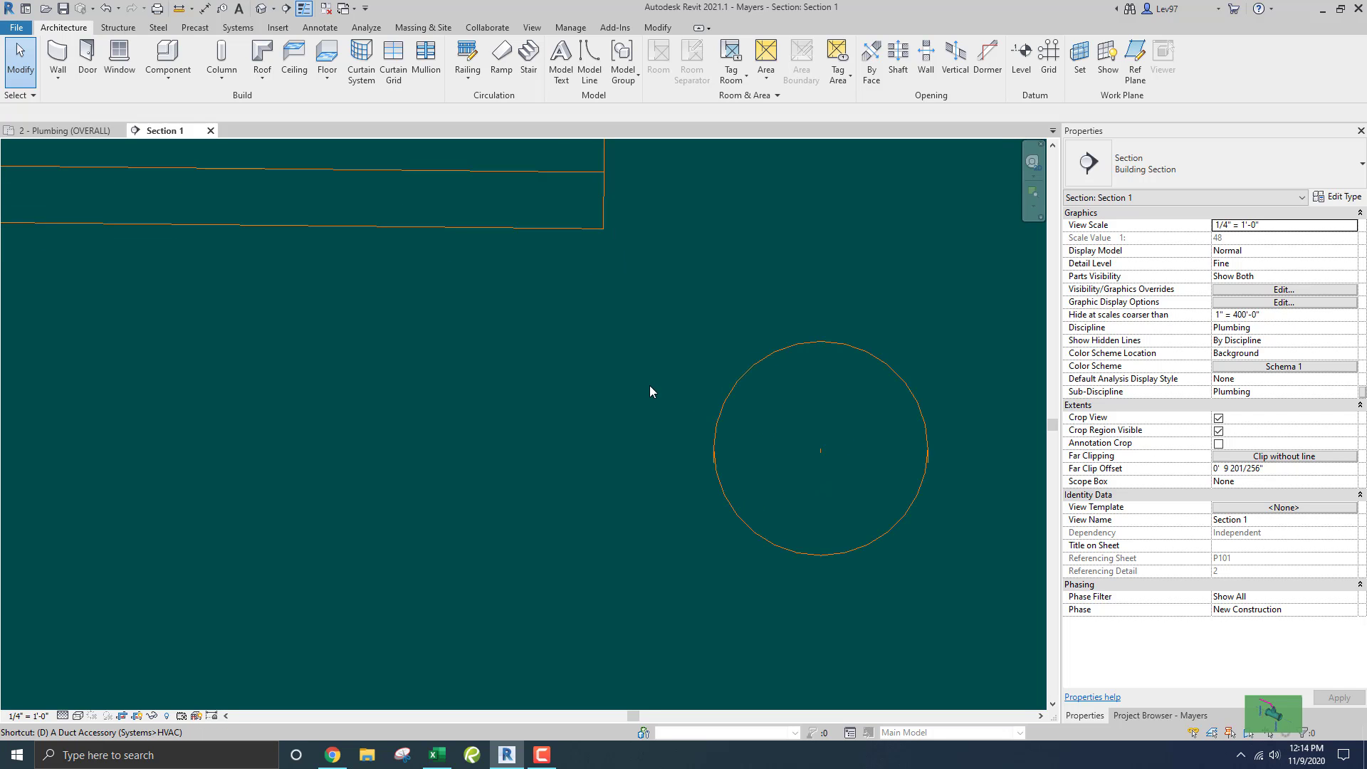
# Draw a horizontal detail line about 4" long from the main's centre toward the side where the sloped drain arrives
pyautogui.press('d')
pyautogui.press('l')
pyautogui.scroll(3, 818, 455)
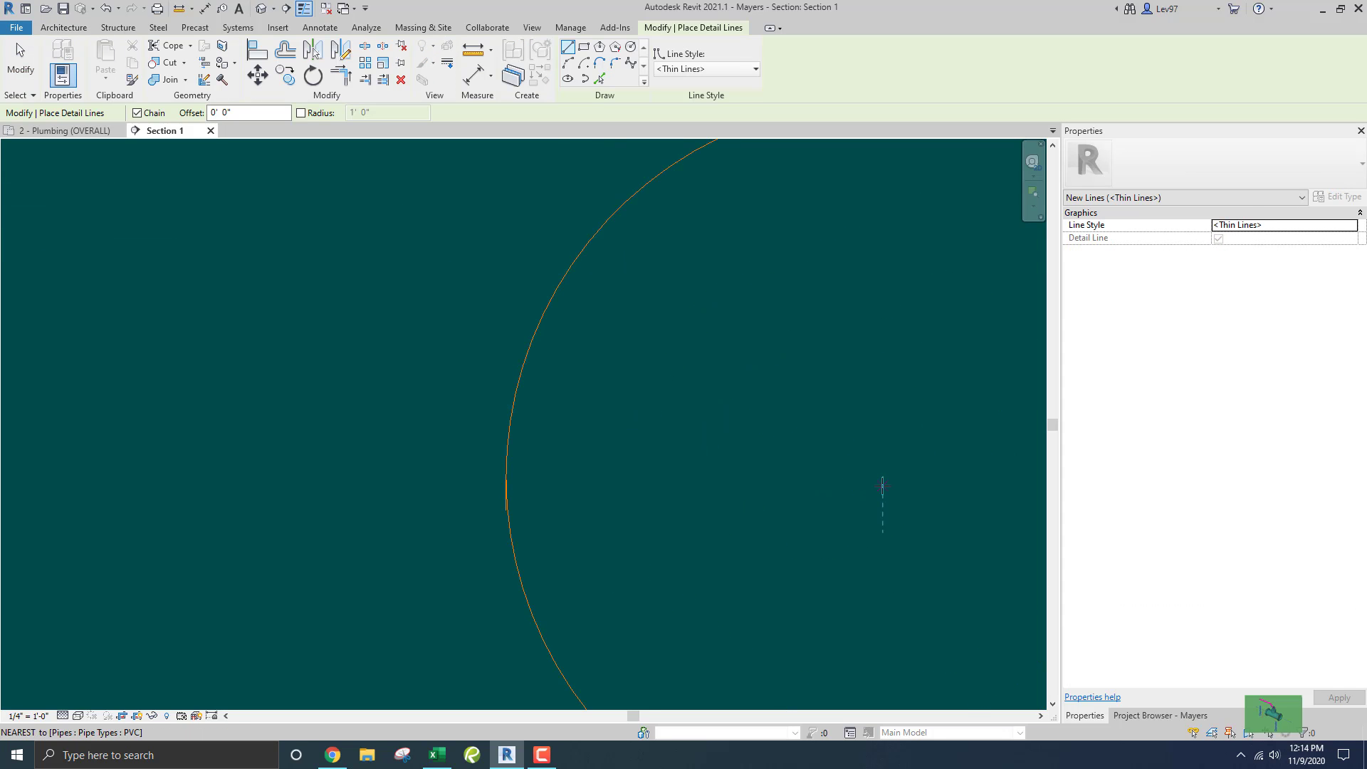
pyautogui.click(882, 487)
pyautogui.scroll(-3, 716, 463)
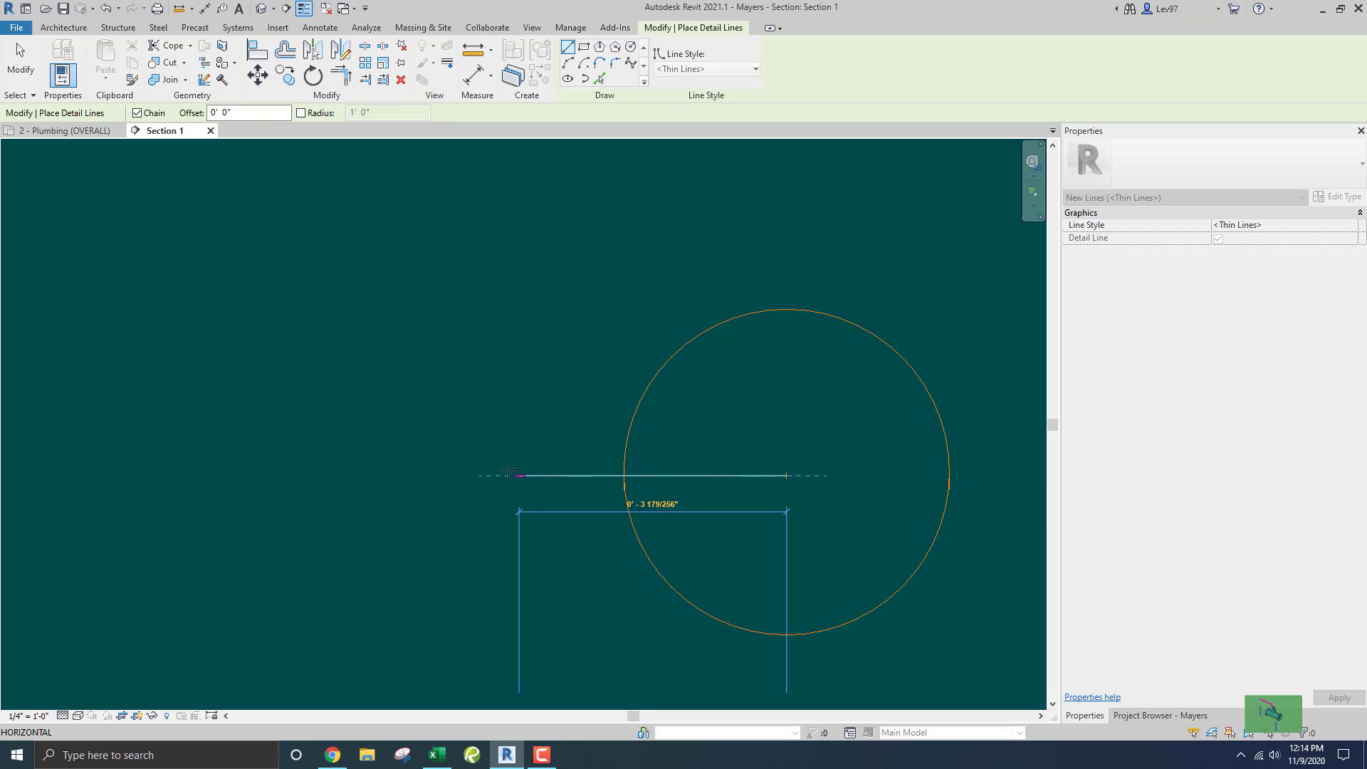
pyautogui.click(506, 470)
pyautogui.press('Escape')
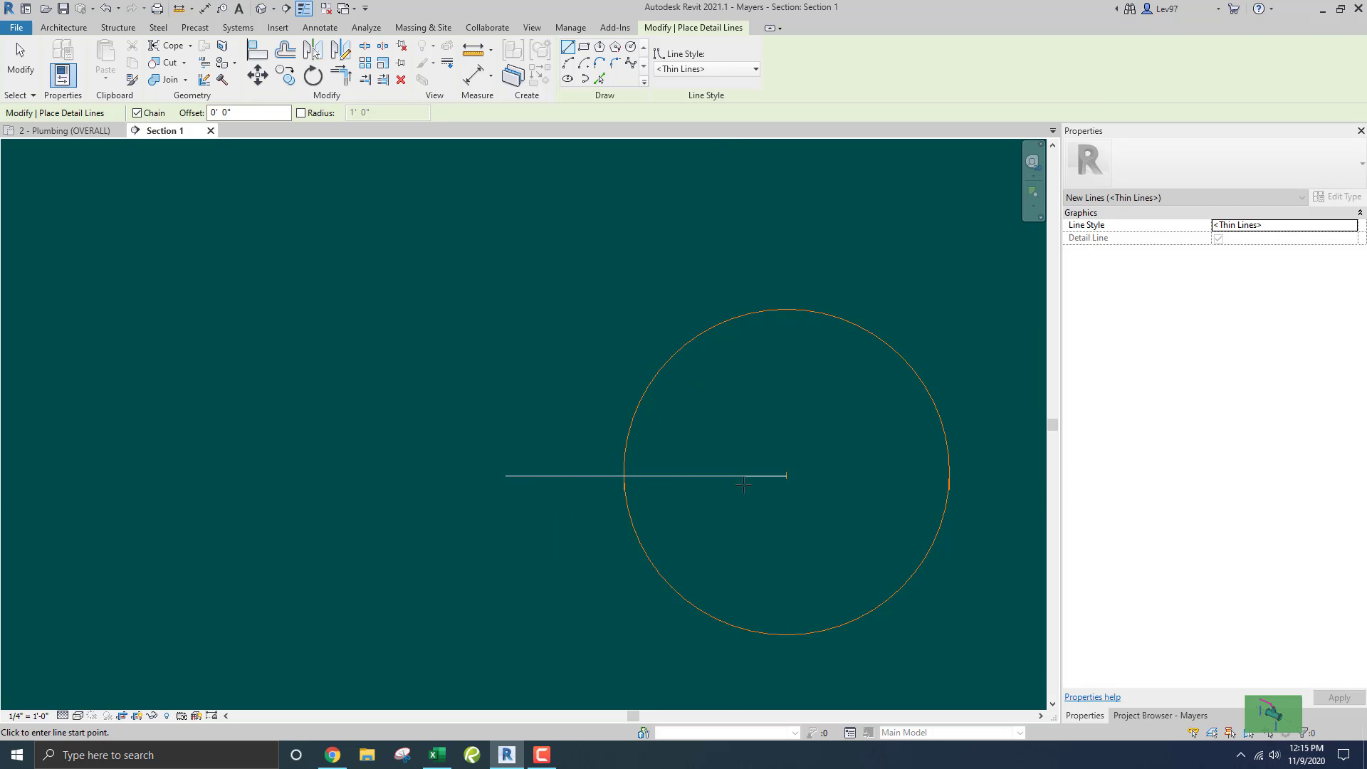
# Draw a vertical detail line from the main's centre up to roughly the height of the sloped drain's centreline
pyautogui.scroll(5, 777, 476)
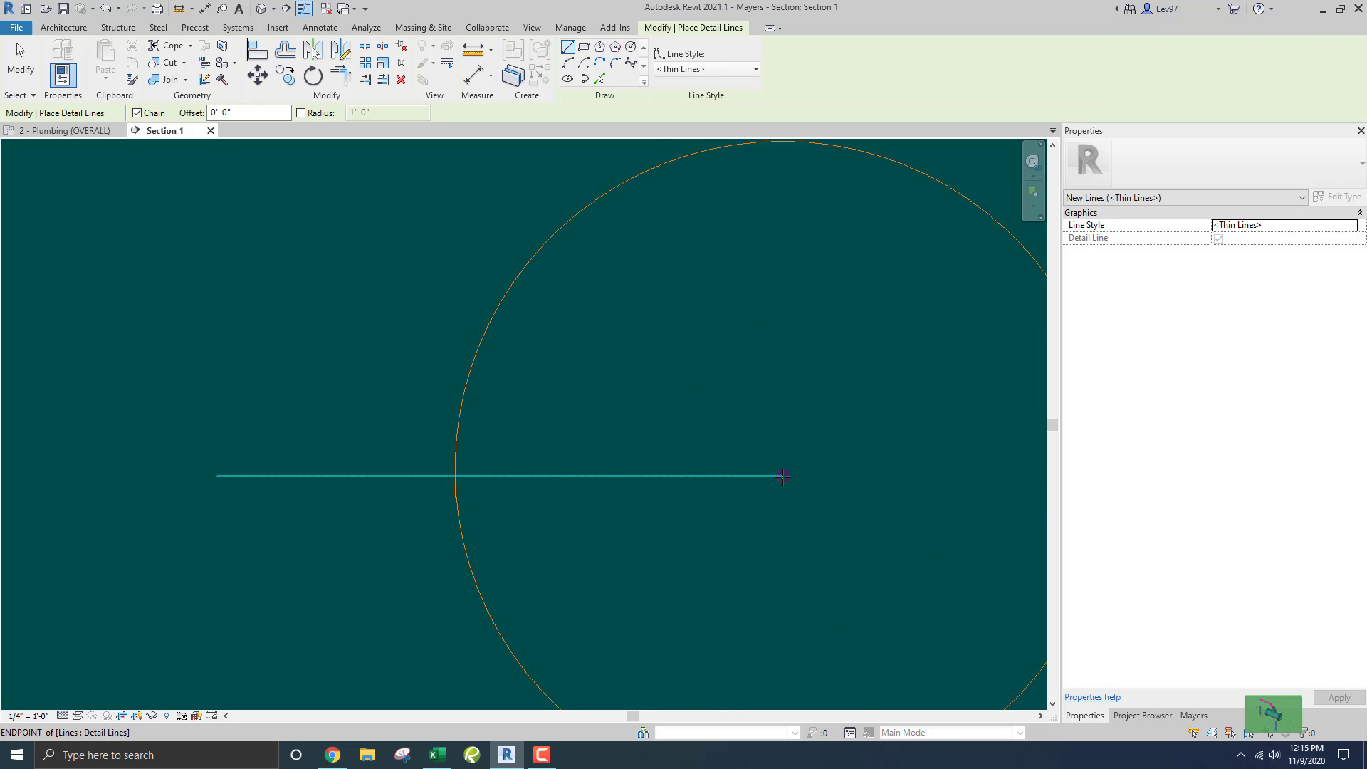
pyautogui.click(782, 475)
pyautogui.scroll(-5, 756, 458)
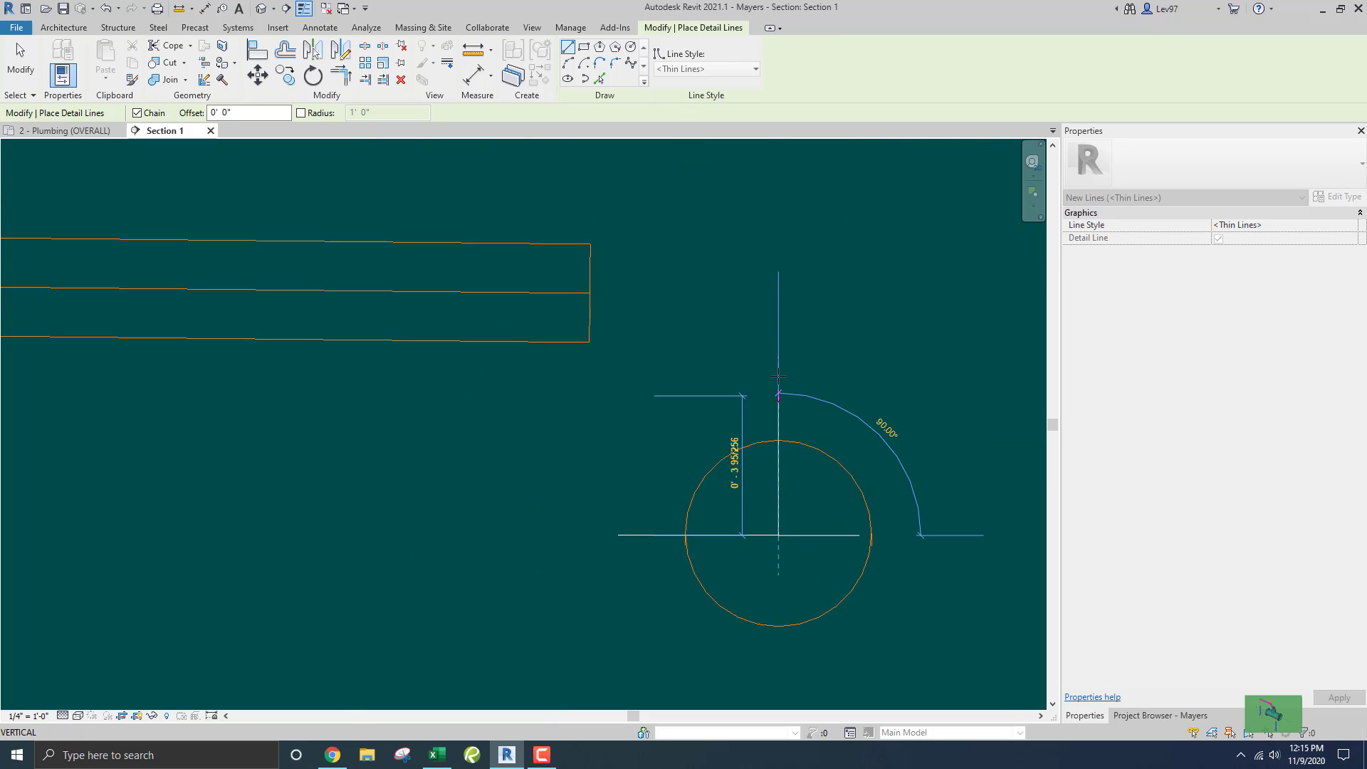
pyautogui.click(779, 300)
pyautogui.press('Escape')
pyautogui.press('Escape')
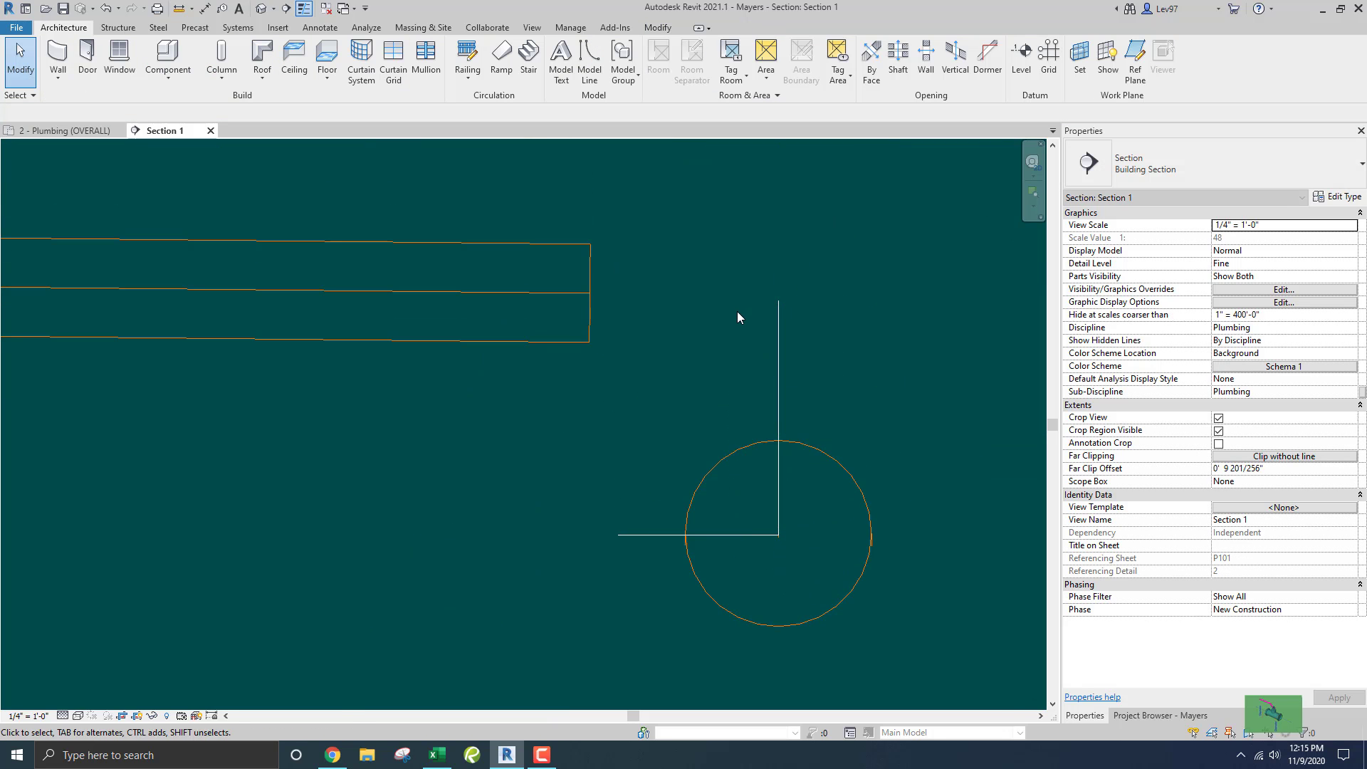
pyautogui.scroll(-2, 736, 311)
pyautogui.moveTo(658, 251); pyautogui.dragTo(716, 328, button='middle')
pyautogui.scroll(-2, 634, 320)
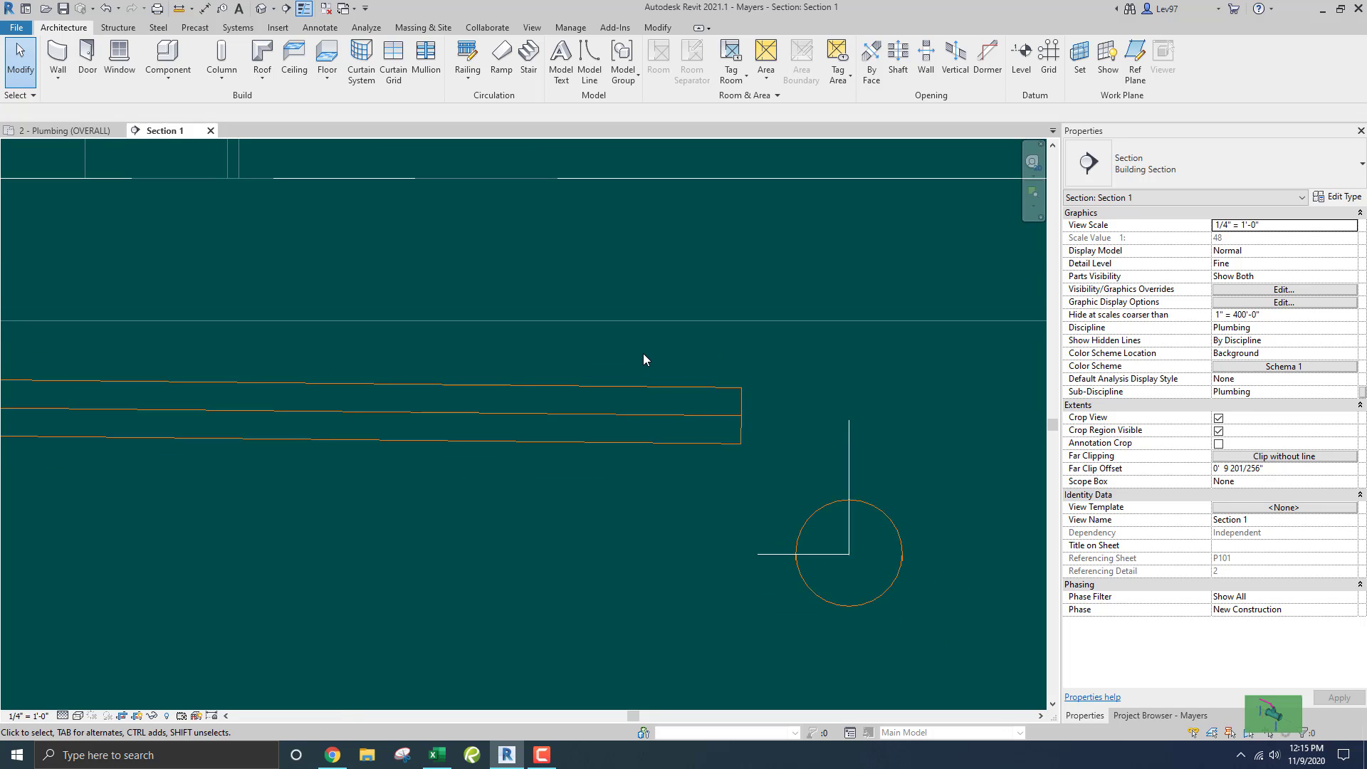
pyautogui.moveTo(638, 352); pyautogui.dragTo(607, 422, button='middle')
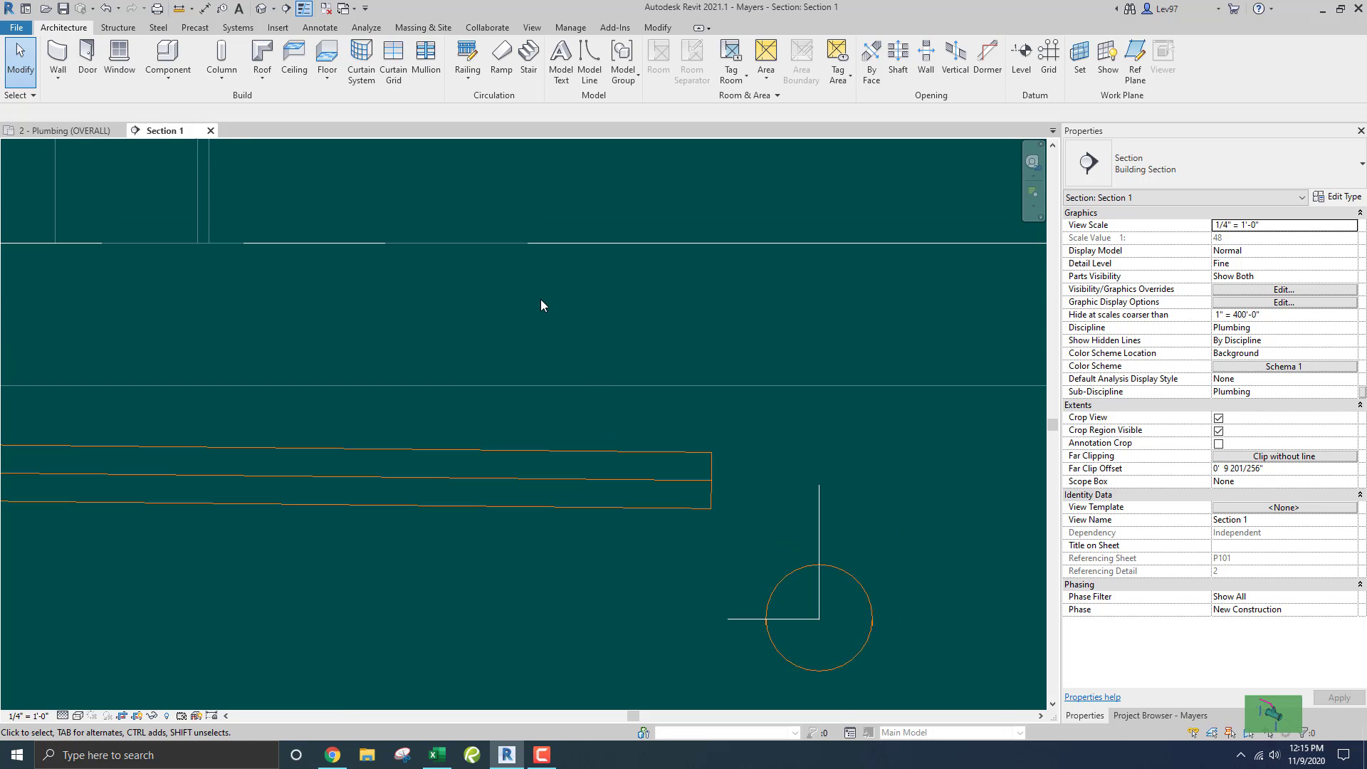
# Extend the open end of the sloped drain to the vertical detail line above the main's centre
pyautogui.moveTo(737, 496); pyautogui.dragTo(699, 418, button='middle')
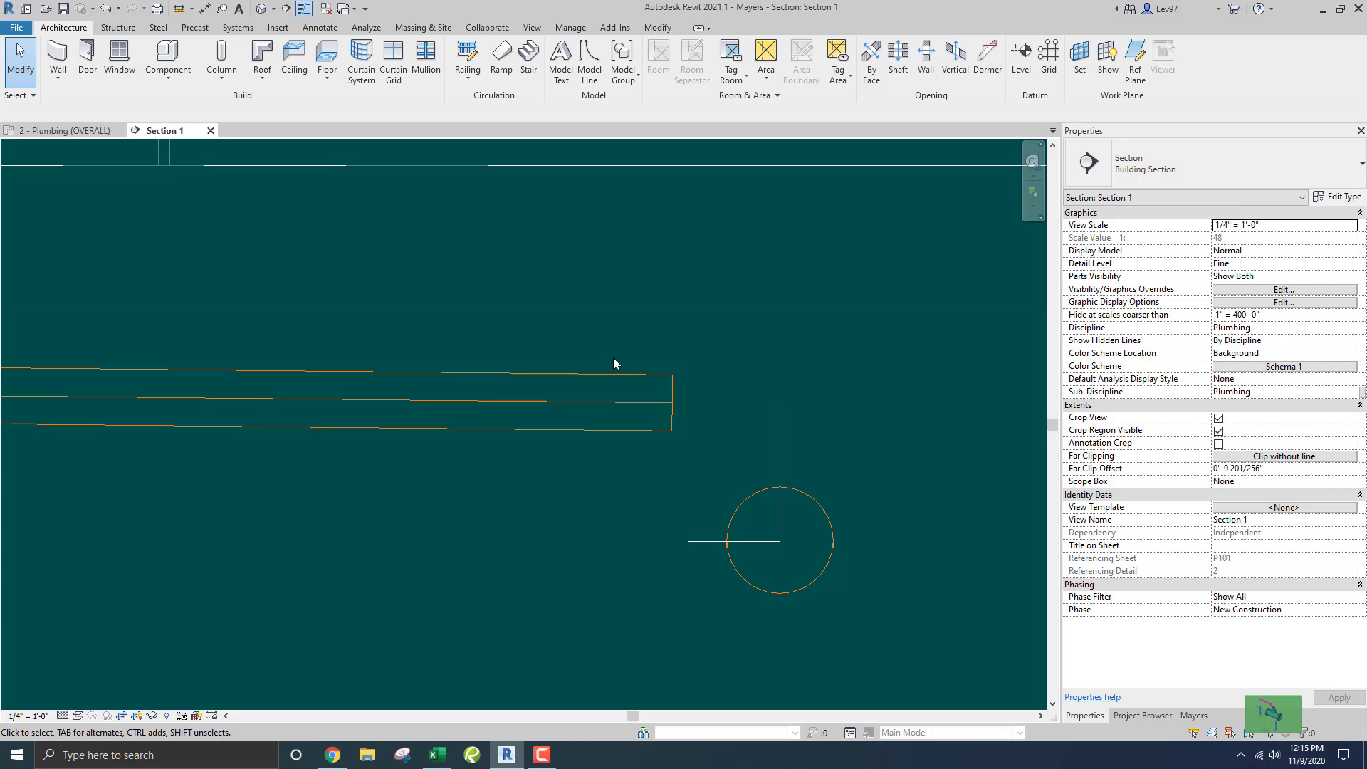
pyautogui.click(659, 29)
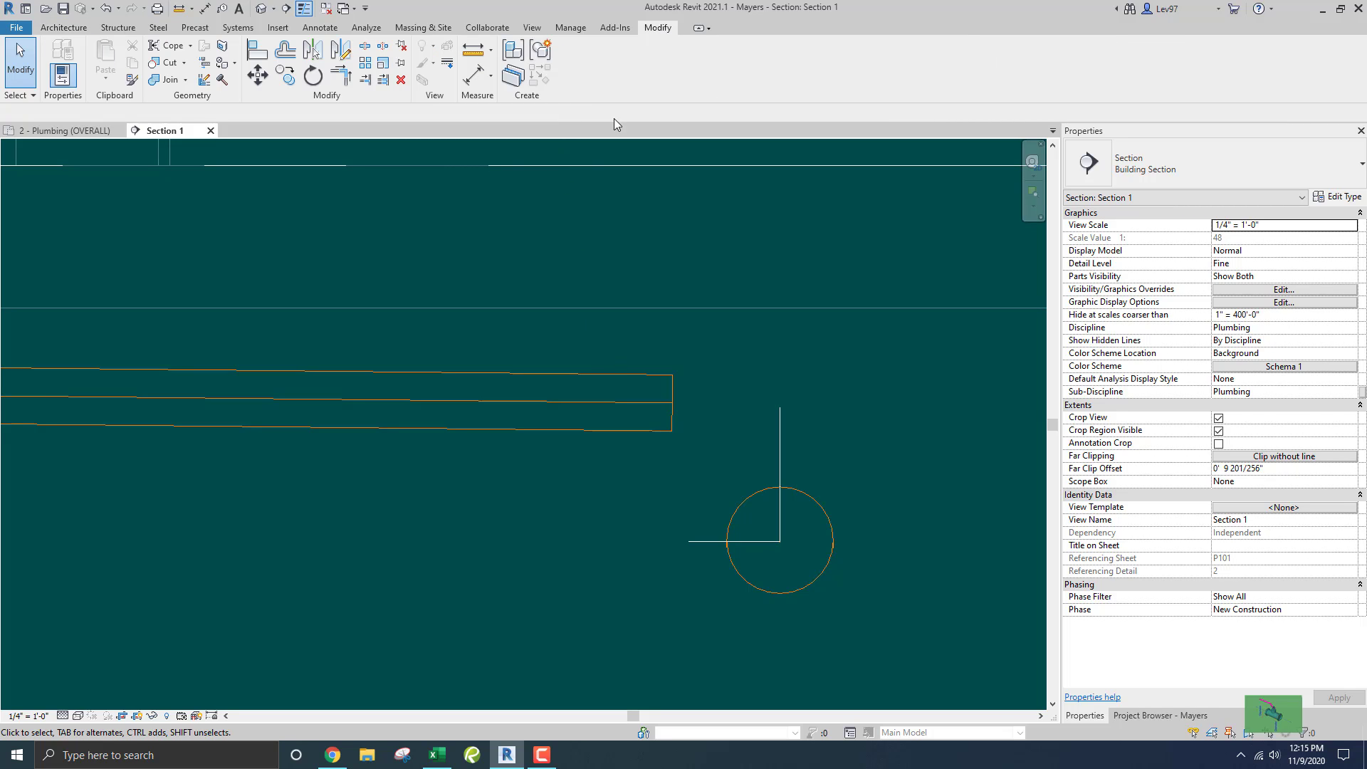
pyautogui.click(366, 81)
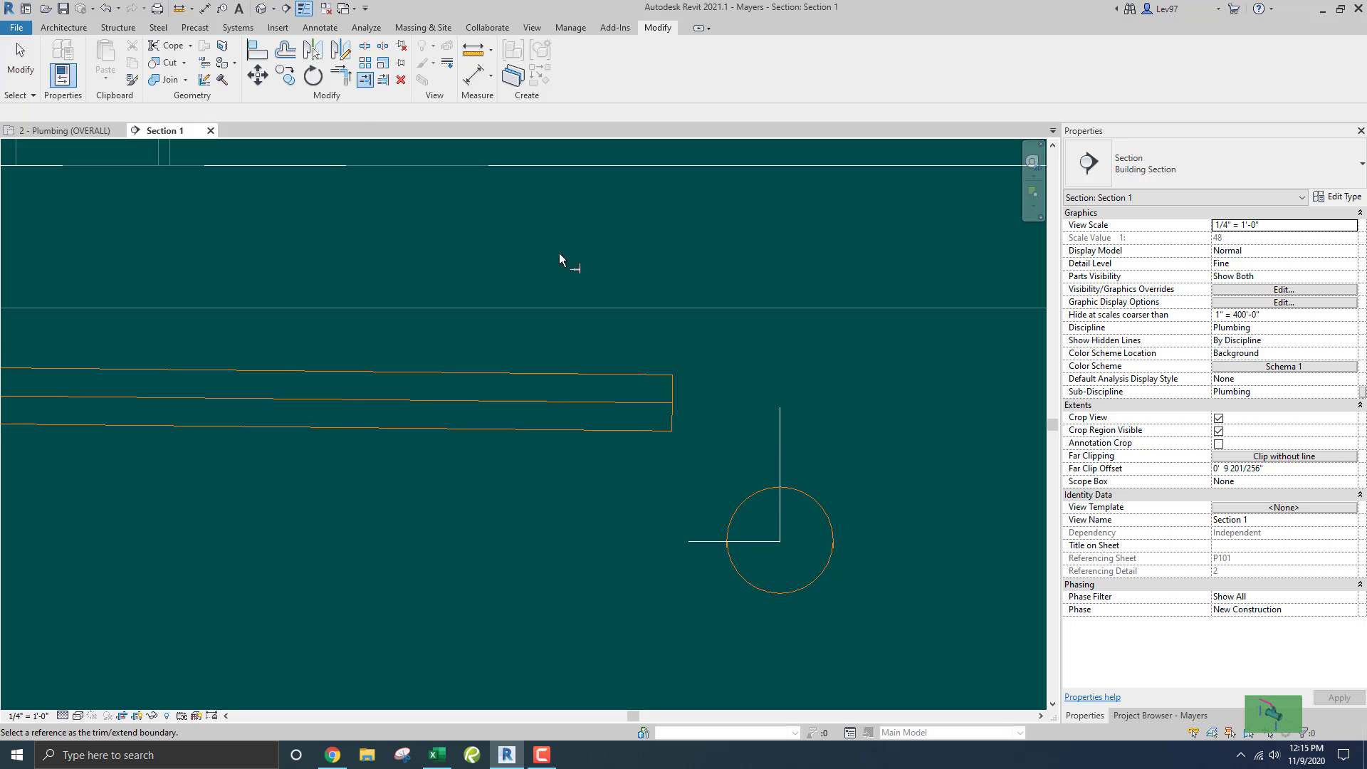
pyautogui.click(780, 455)
pyautogui.click(618, 399)
pyautogui.press('Escape')
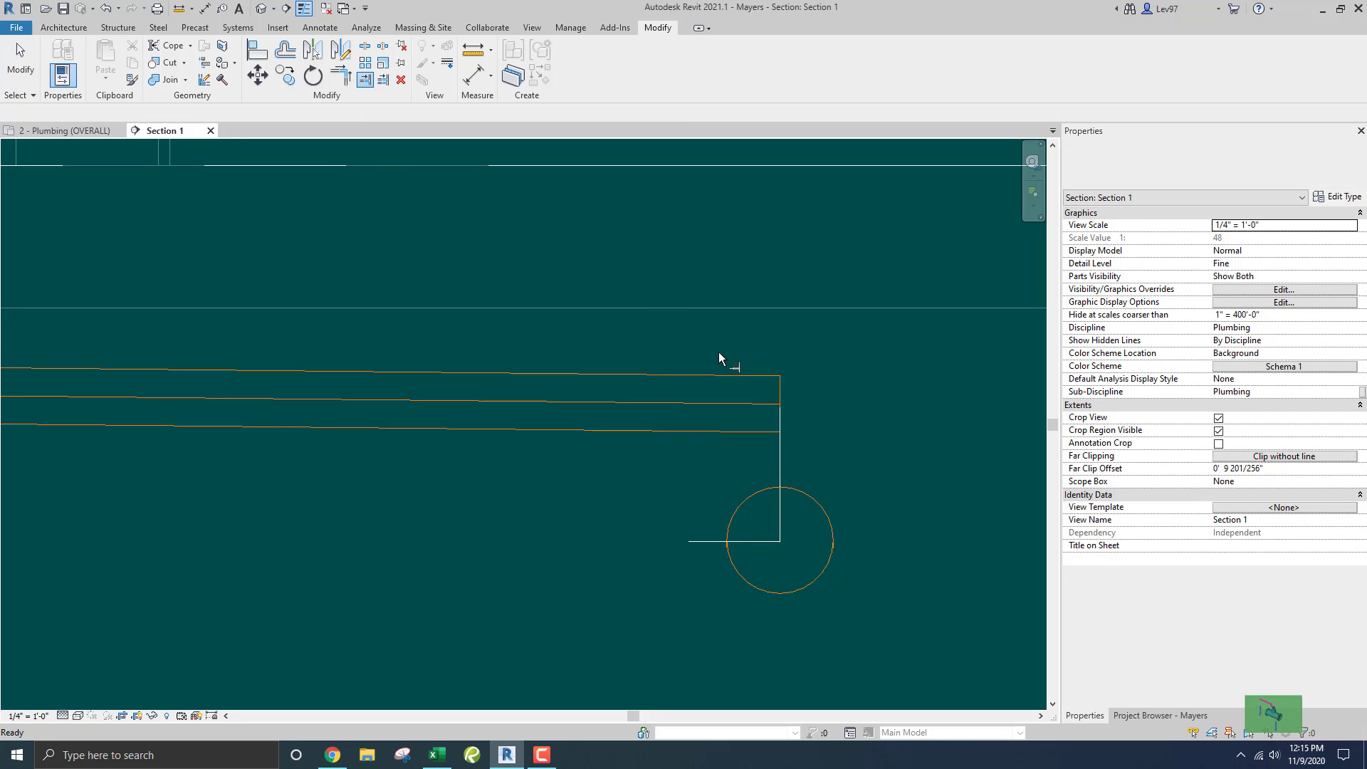
# Lower the sloped drain in small increments until the centre of its open end meets the main's centre where the detail lines cross
pyautogui.scroll(-2, 686, 427)
pyautogui.moveTo(744, 476); pyautogui.dragTo(875, 410, button='middle')
pyautogui.scroll(-1, 616, 466)
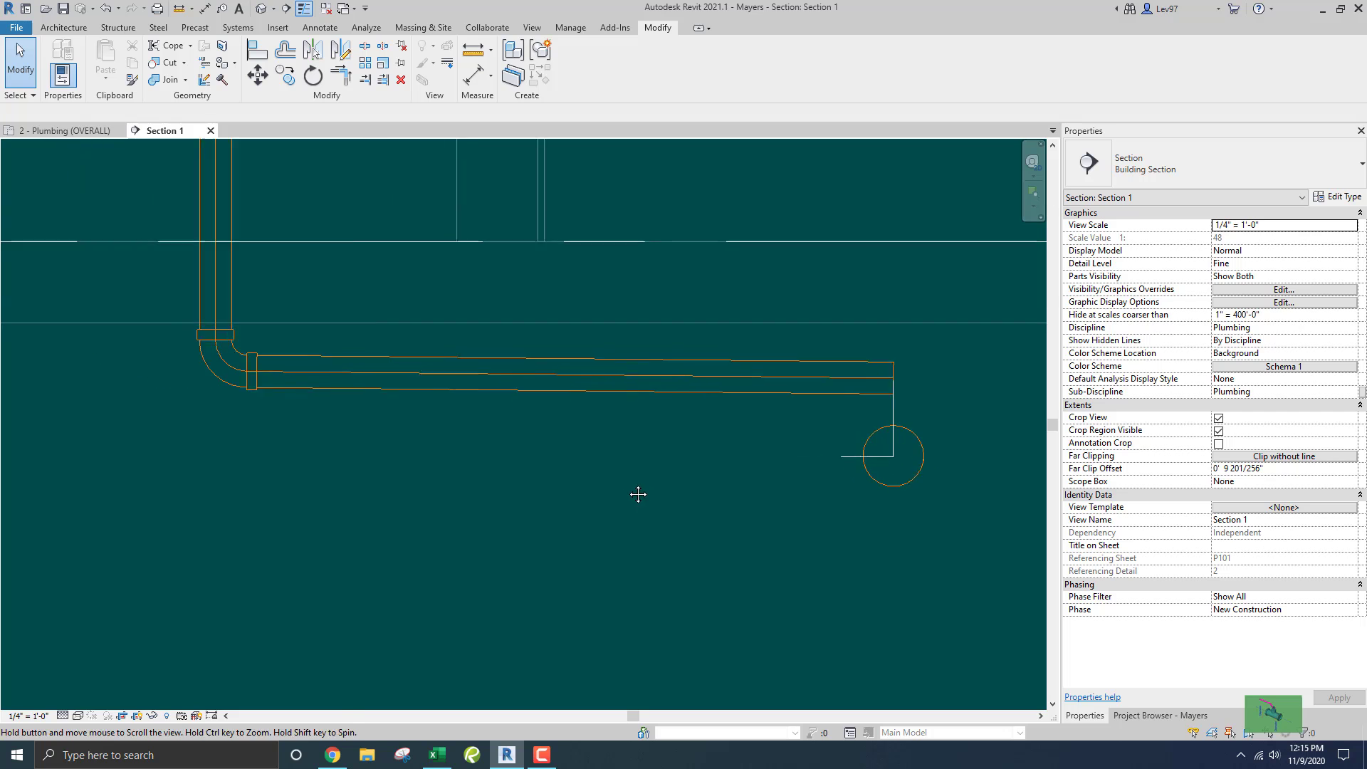
pyautogui.click(596, 396)
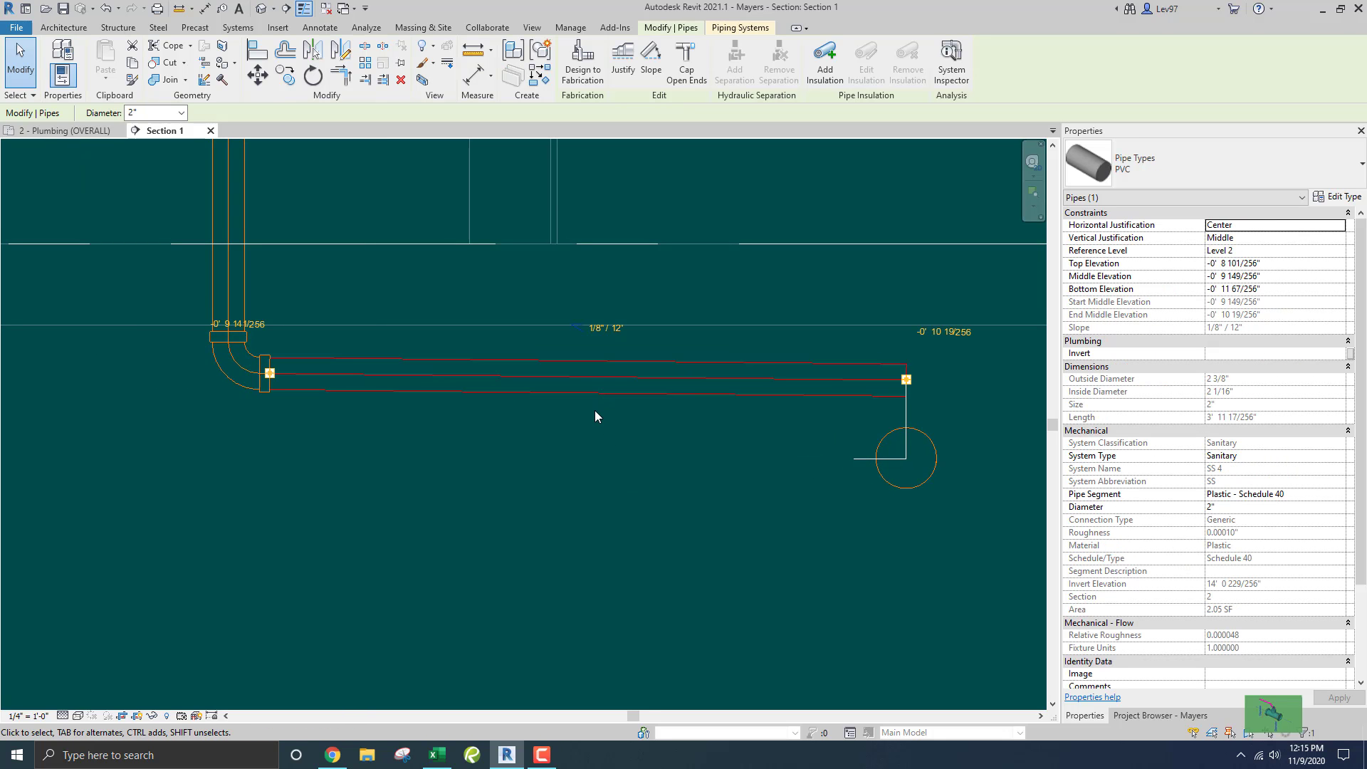
pyautogui.press('Down')
pyautogui.press('Down')
pyautogui.press('Down')
pyautogui.press('Down')
pyautogui.press('Down')
pyautogui.press('Down')
pyautogui.press('Down')
pyautogui.press('Down')
pyautogui.press('Down')
pyautogui.press('Down')
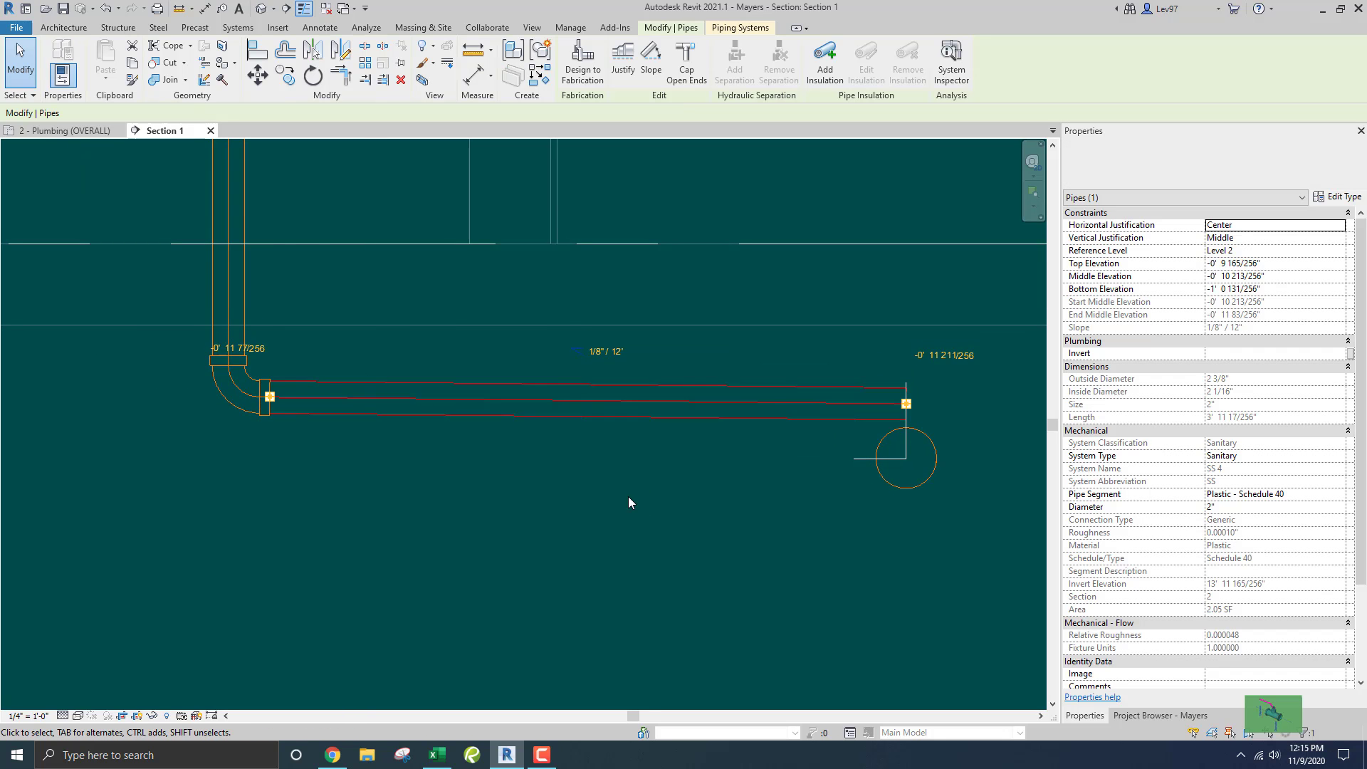
pyautogui.press('Down')
pyautogui.press('Down')
pyautogui.press('Down')
pyautogui.press('Down')
pyautogui.press('Down')
pyautogui.scroll(4, 905, 455)
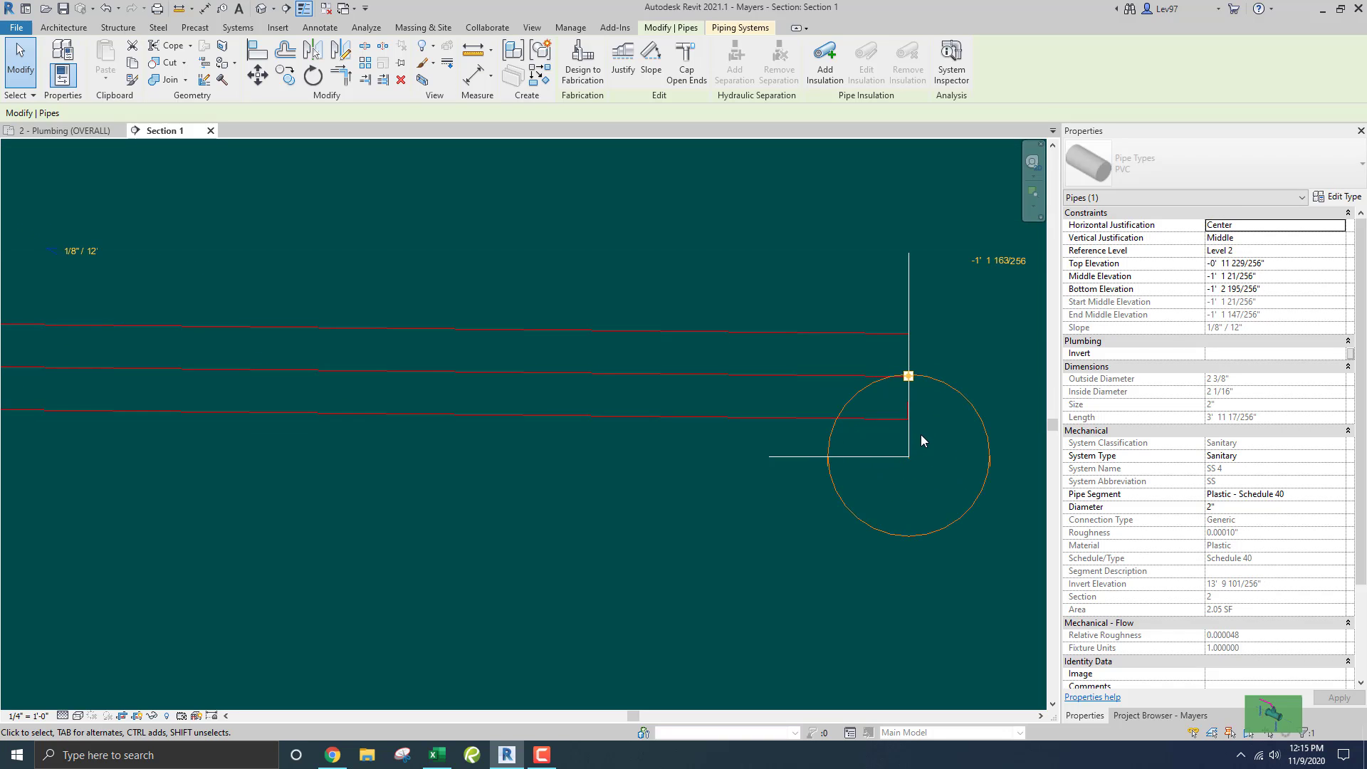
pyautogui.press('Down')
pyautogui.press('Down')
pyautogui.press('Down')
pyautogui.press('Down')
pyautogui.press('Down')
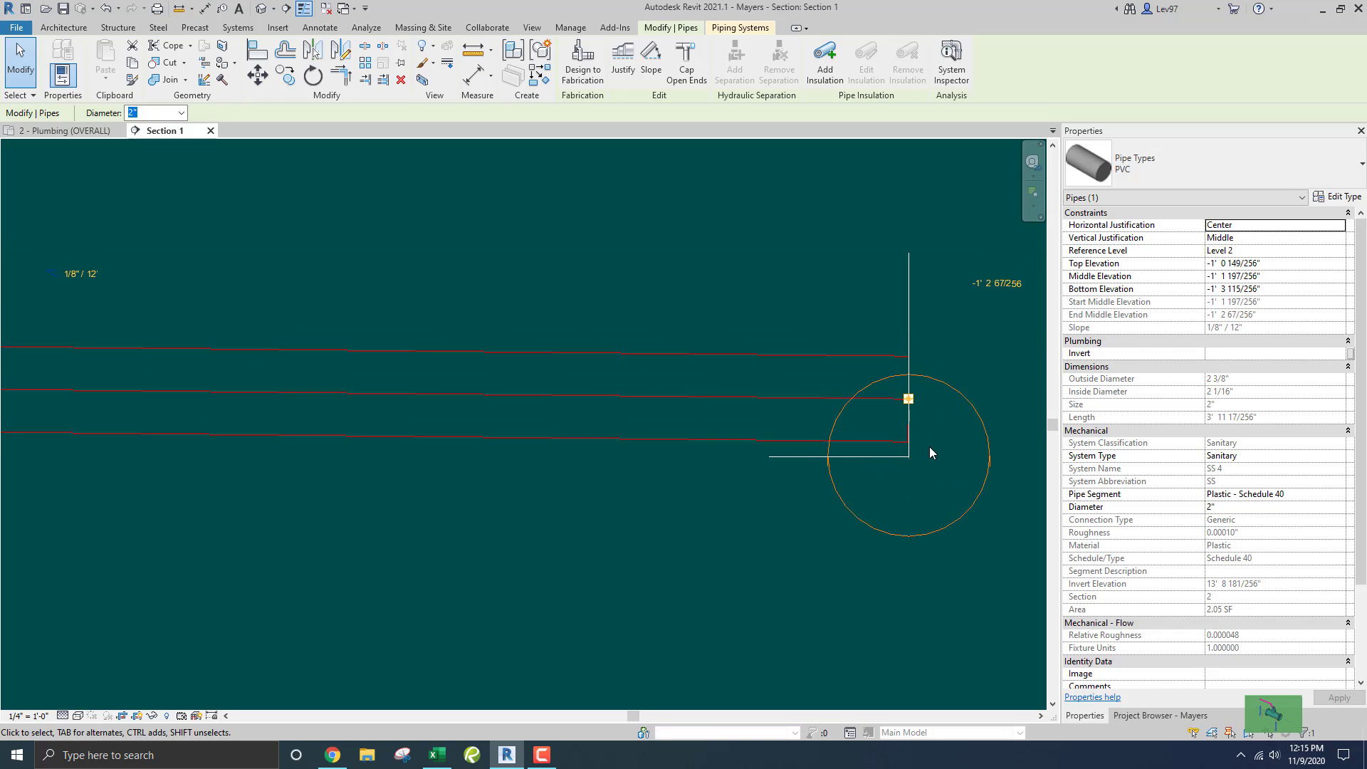
pyautogui.press('Down')
pyautogui.press('Down')
pyautogui.scroll(3, 915, 464)
pyautogui.press('Down')
pyautogui.press('Down')
pyautogui.press('Down')
pyautogui.press('Down')
pyautogui.press('Down')
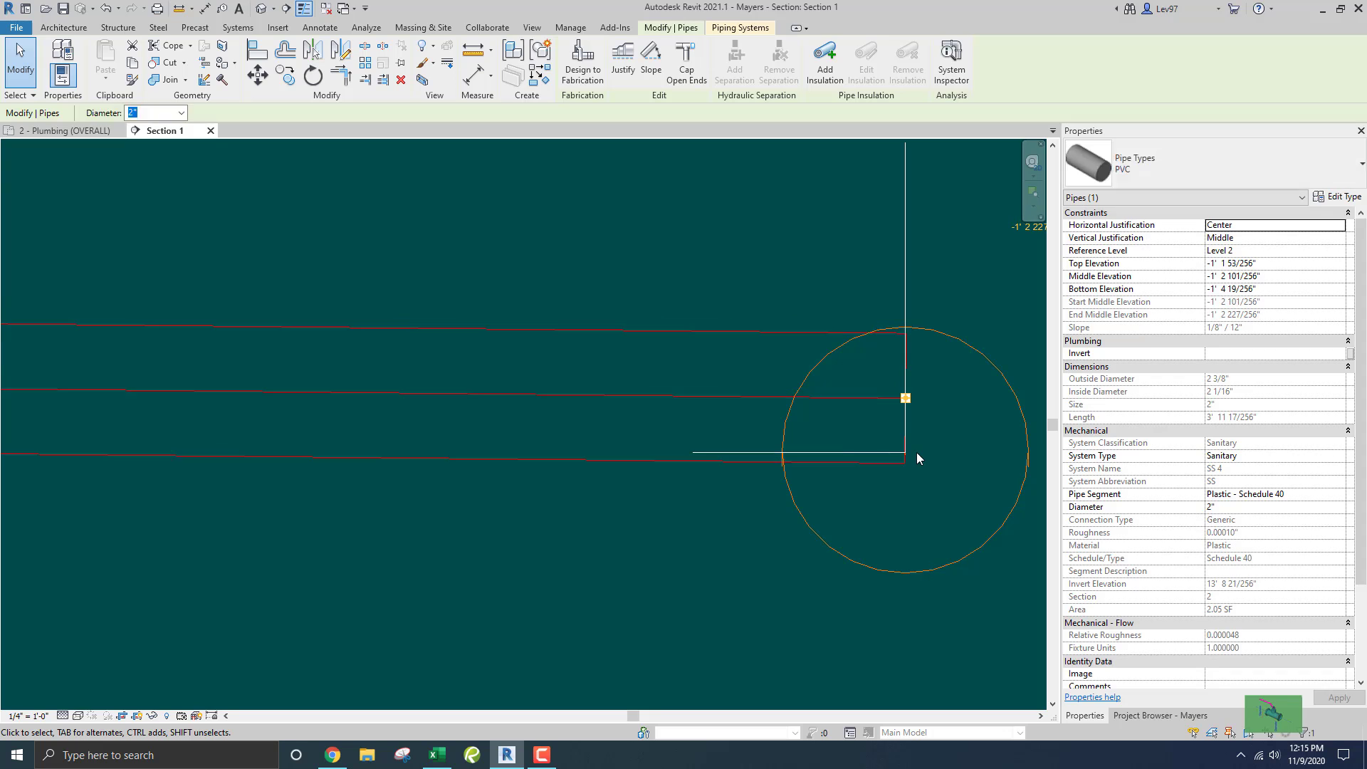
pyautogui.press('Down')
pyautogui.press('Down')
pyautogui.press('Down')
pyautogui.press('Down')
pyautogui.press('Down')
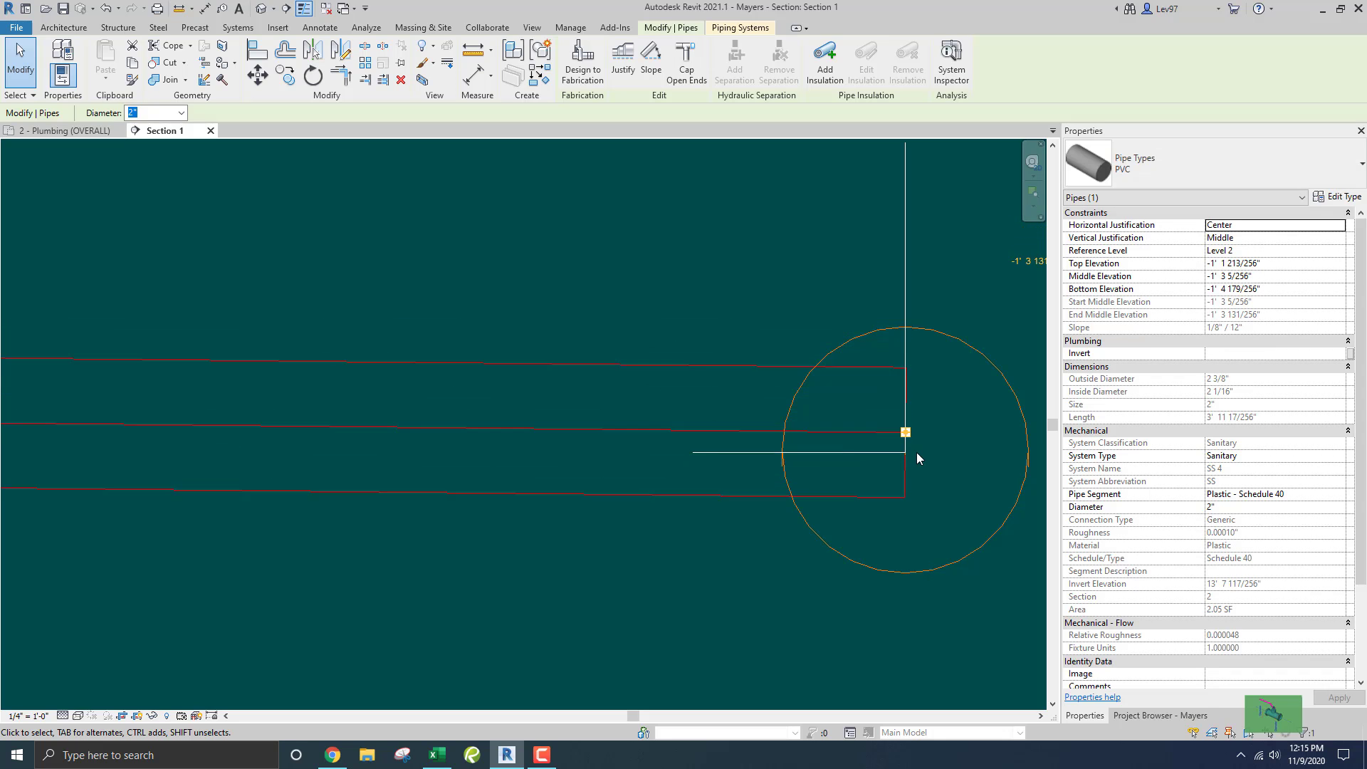
pyautogui.press('Down')
pyautogui.press('Down')
pyautogui.scroll(4, 917, 459)
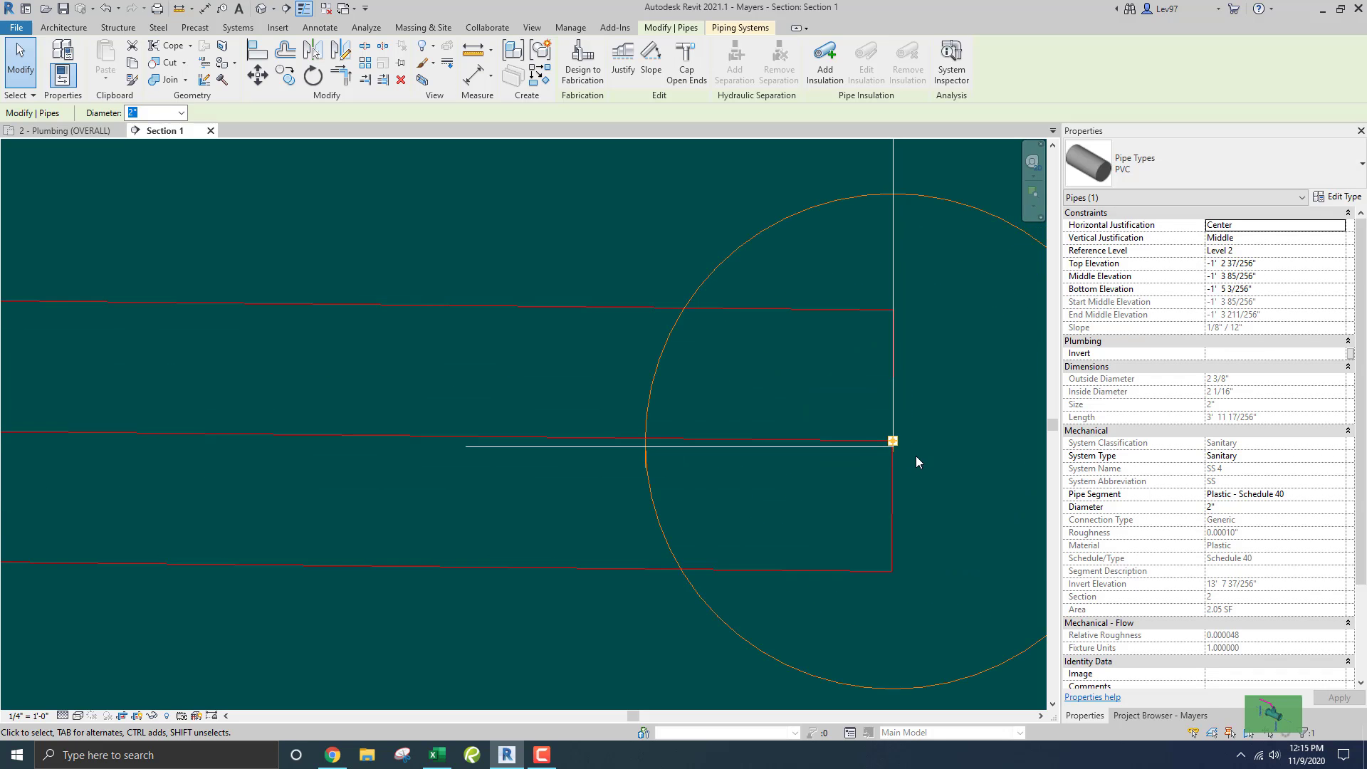
pyautogui.scroll(2, 909, 450)
pyautogui.press('Down')
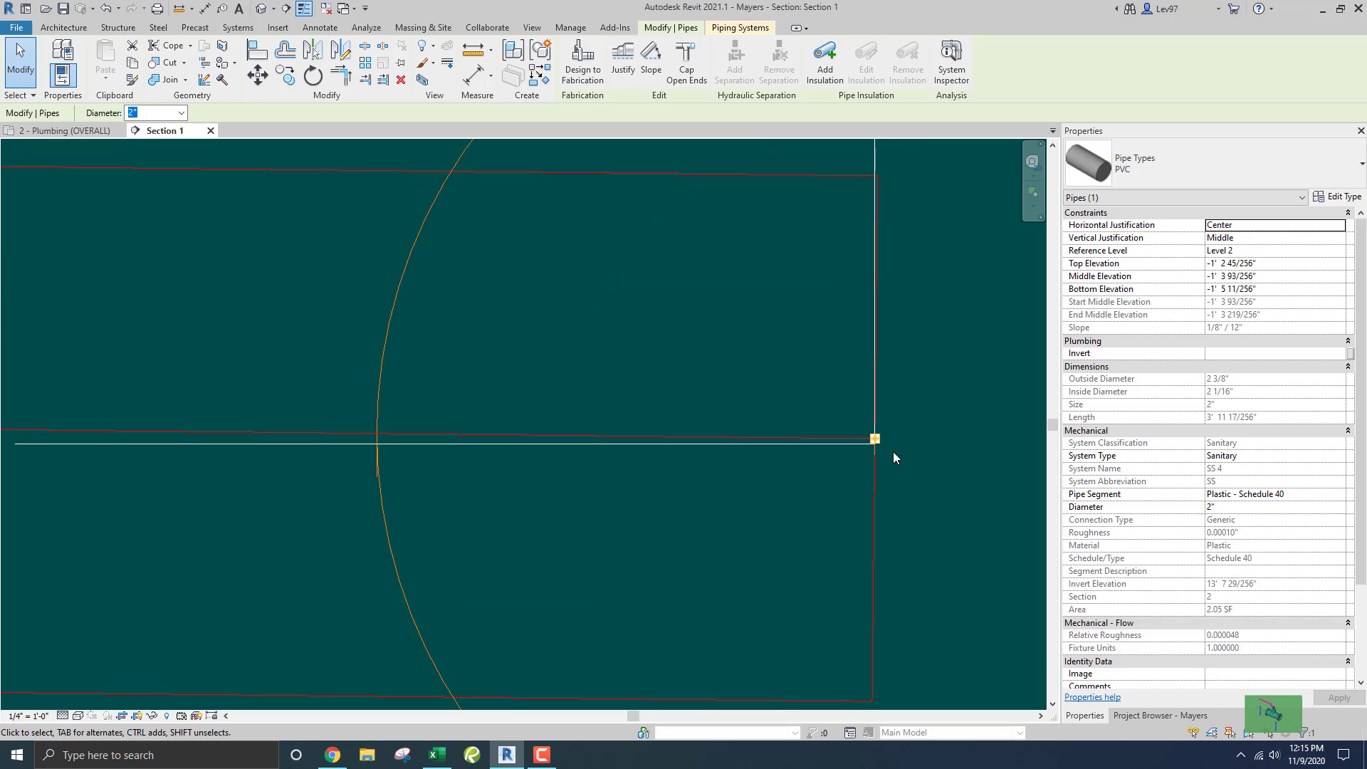
pyautogui.scroll(3, 890, 452)
pyautogui.press('Down')
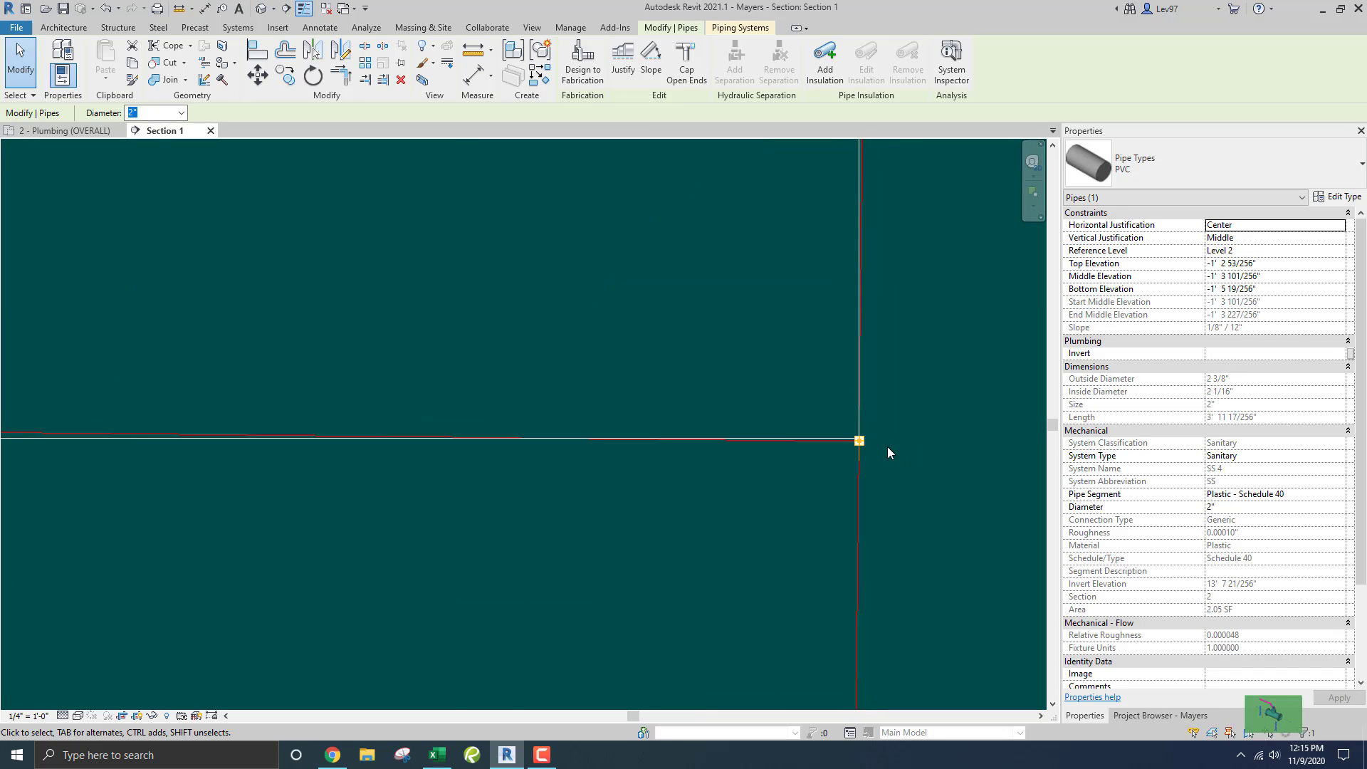
pyautogui.press('Up')
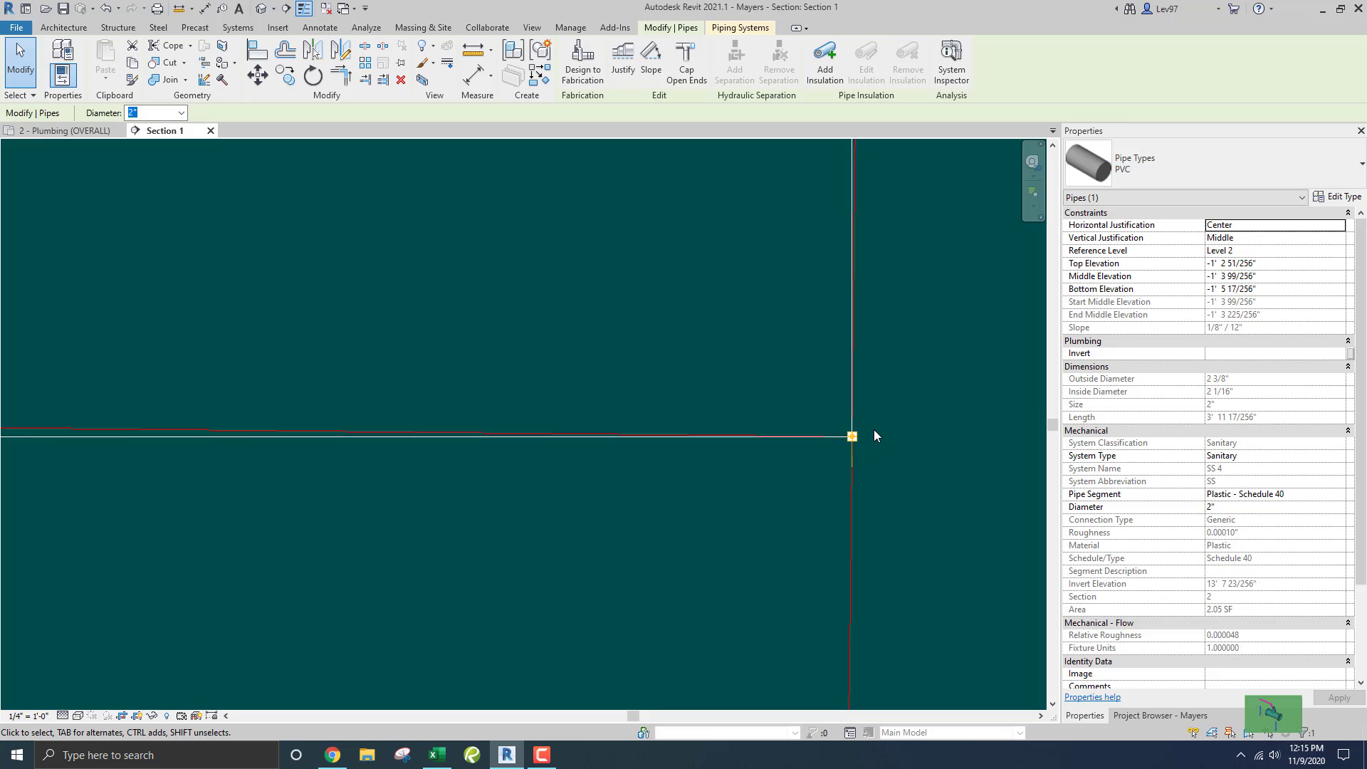
pyautogui.press('Escape')
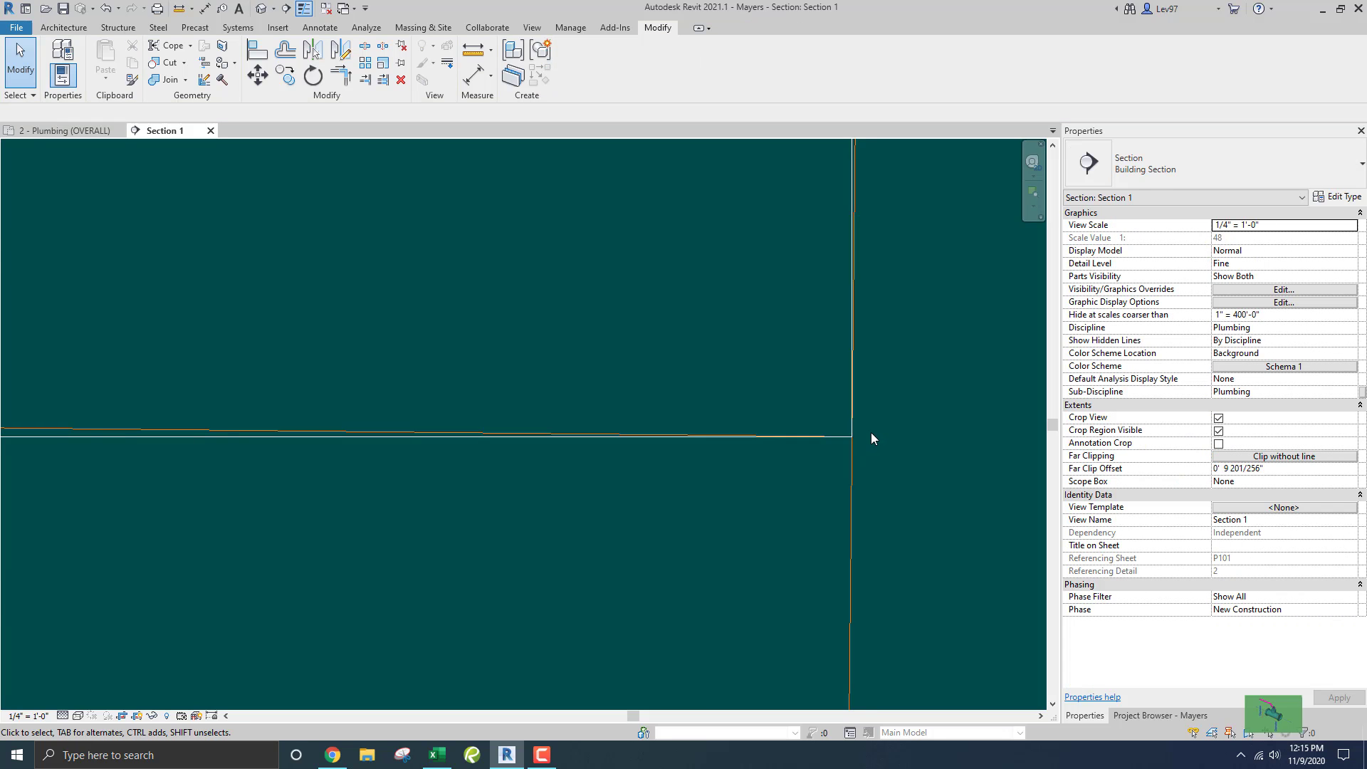
# Delete the horizontal detail line and move the vertical one back along the sloped drain, clear of the main
pyautogui.scroll(-4, 870, 433)
pyautogui.scroll(-2, 749, 305)
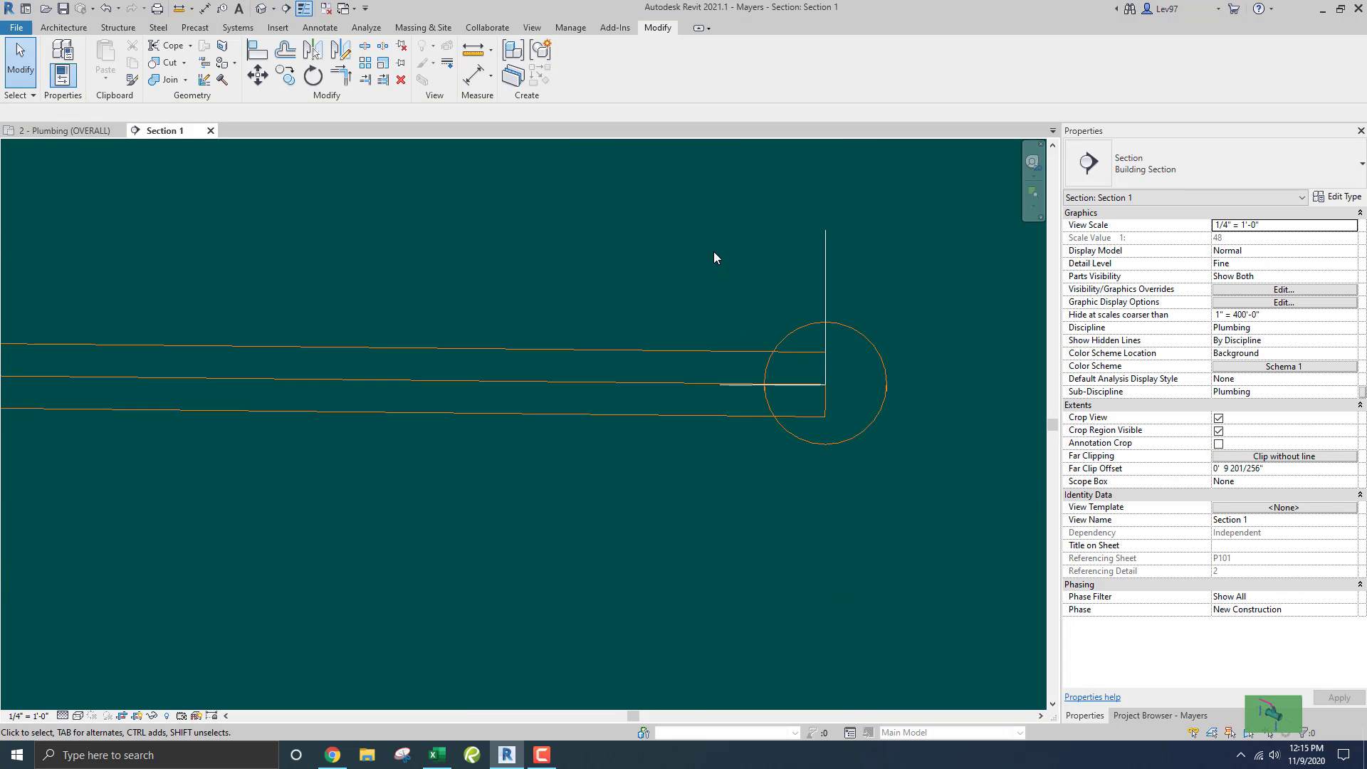
pyautogui.moveTo(720, 304); pyautogui.dragTo(848, 409)
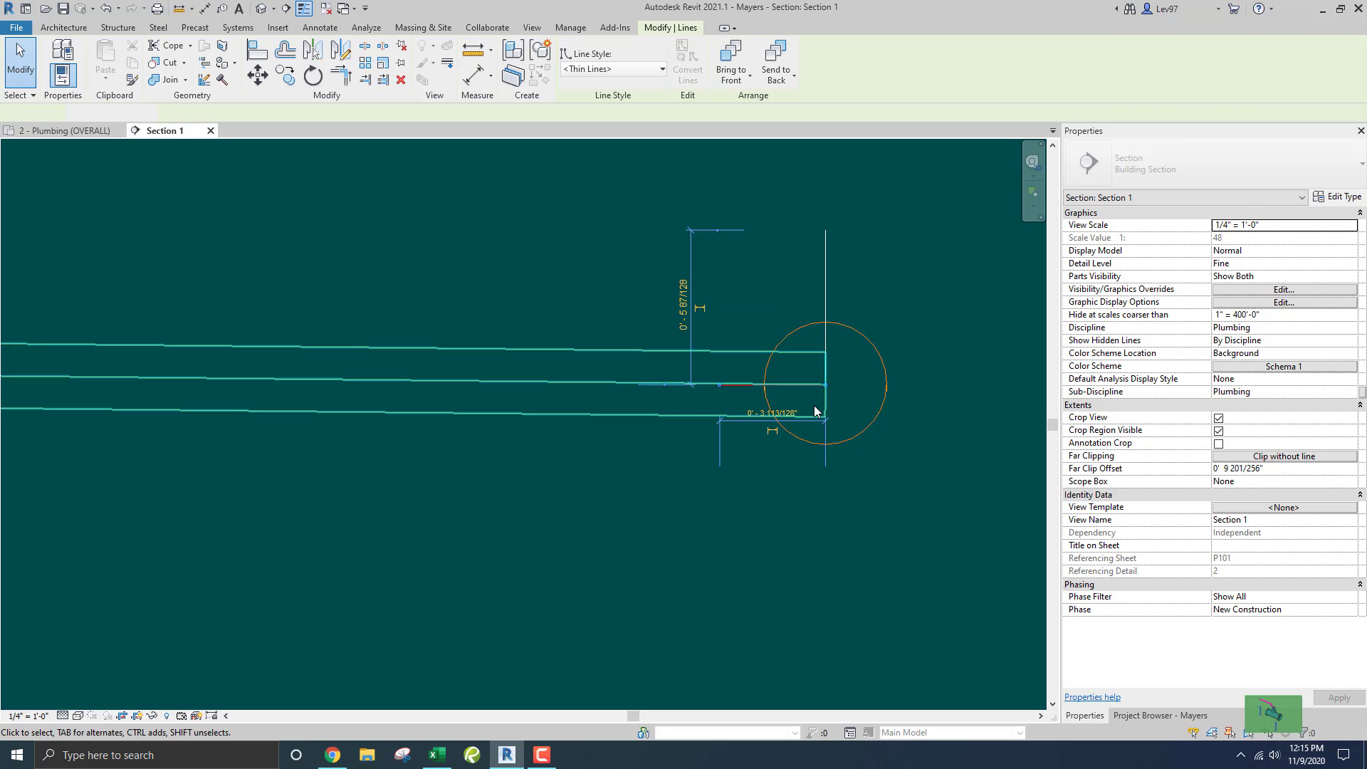
pyautogui.press('Delete')
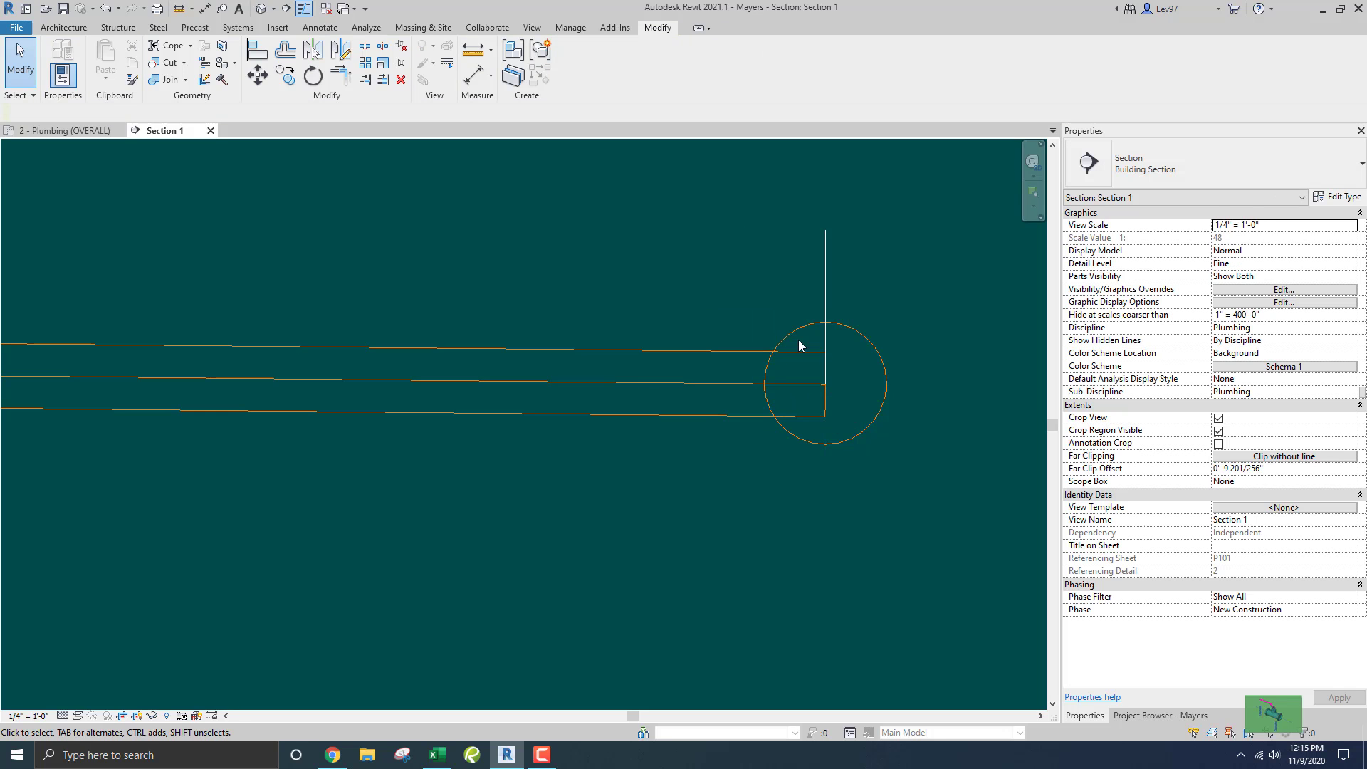
pyautogui.click(824, 264)
pyautogui.moveTo(796, 264); pyautogui.dragTo(700, 269)
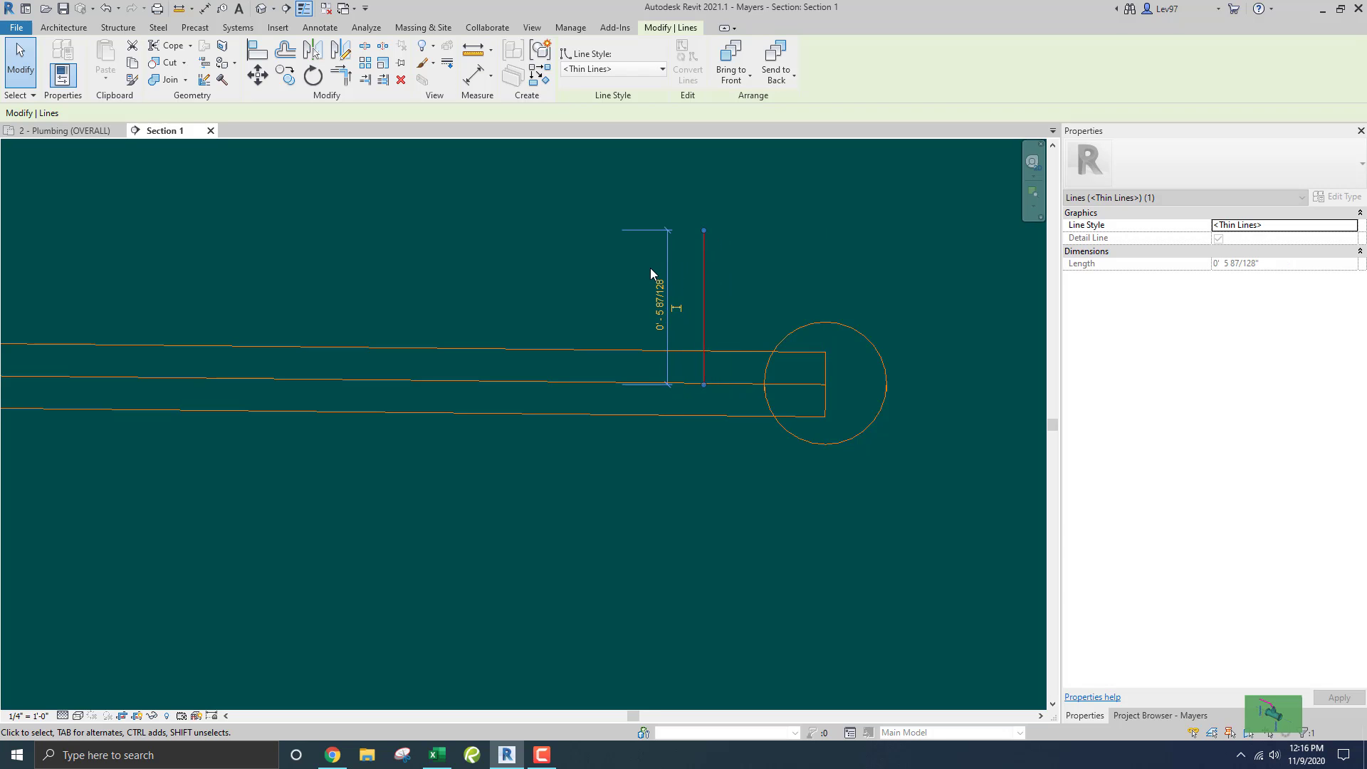
pyautogui.click(626, 263)
# Trim the sloped drain back to the moved vertical detail line, and delete that line
pyautogui.moveTo(664, 282); pyautogui.dragTo(737, 333, button='middle')
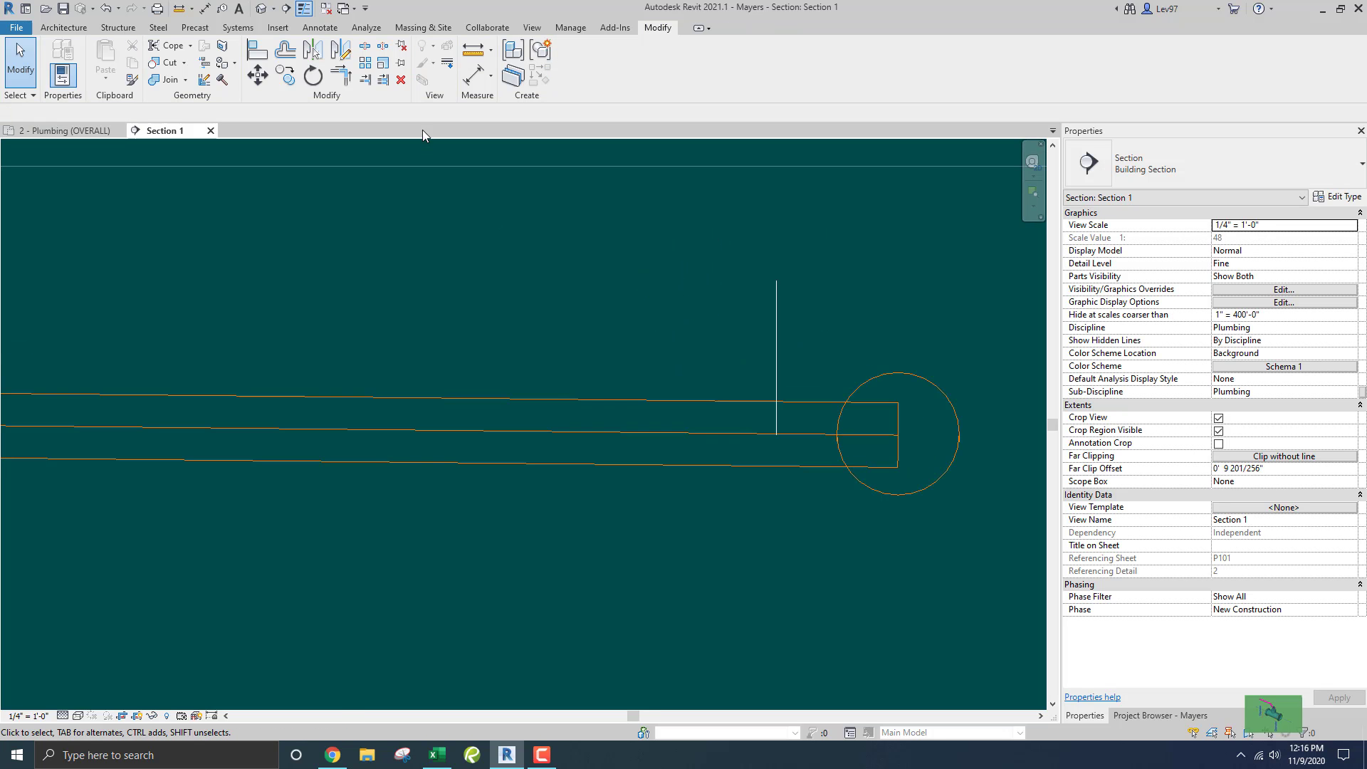
pyautogui.click(364, 80)
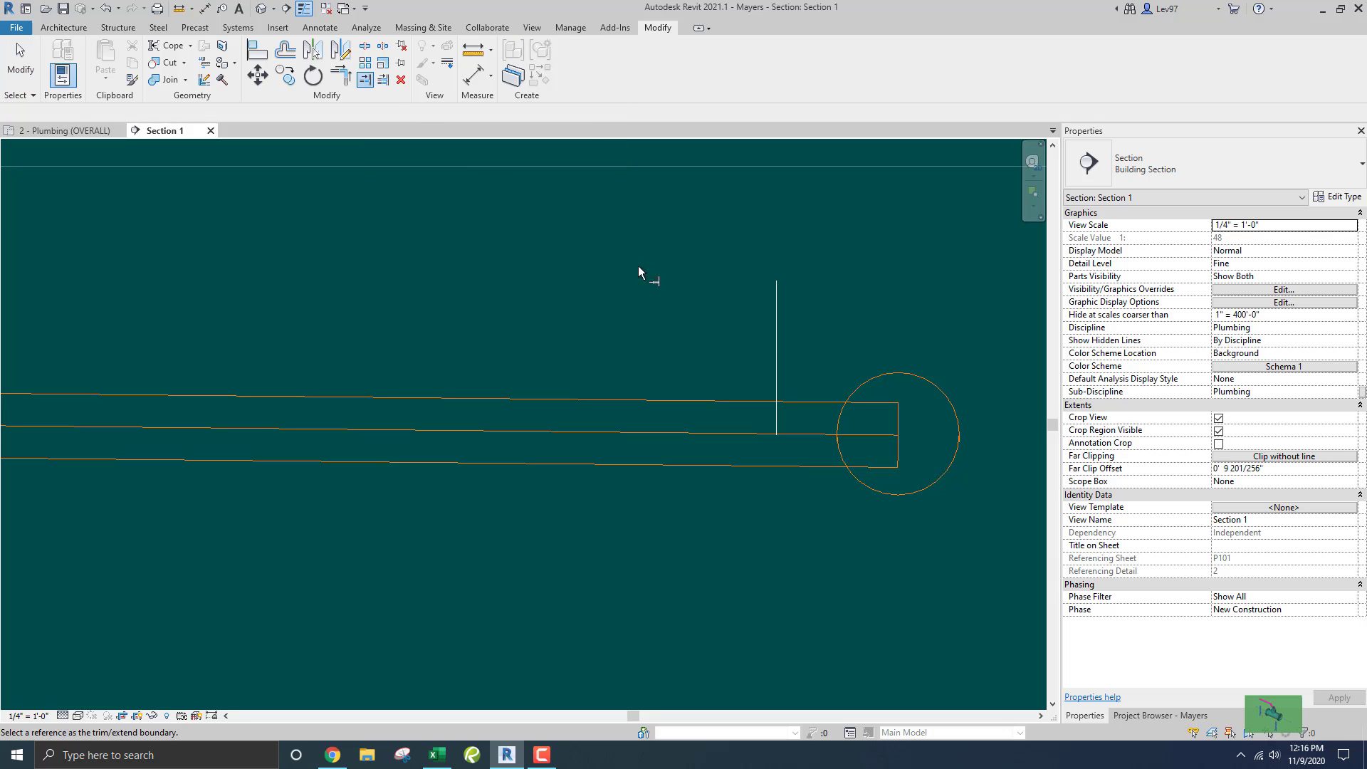
pyautogui.click(776, 324)
pyautogui.click(699, 399)
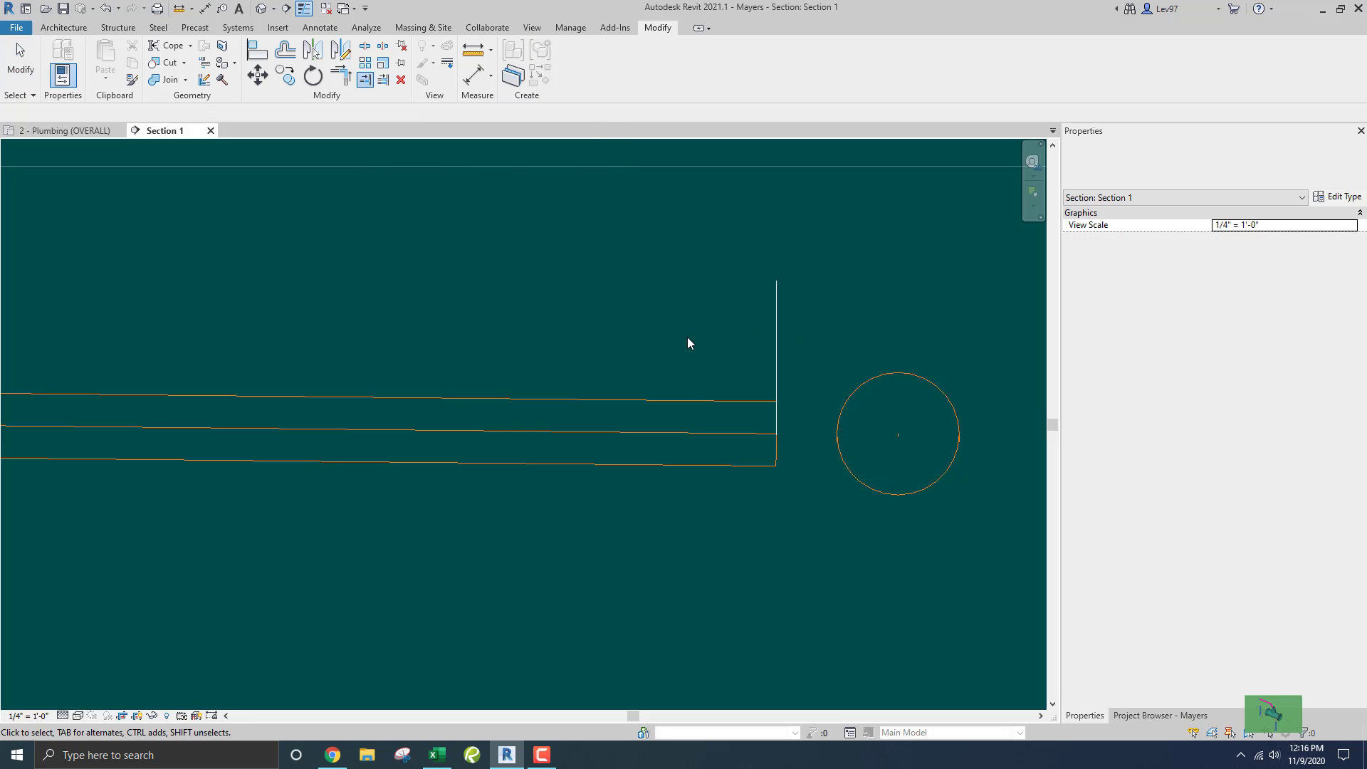
pyautogui.press('Escape')
pyautogui.moveTo(801, 311); pyautogui.dragTo(733, 229)
pyautogui.press('Delete')
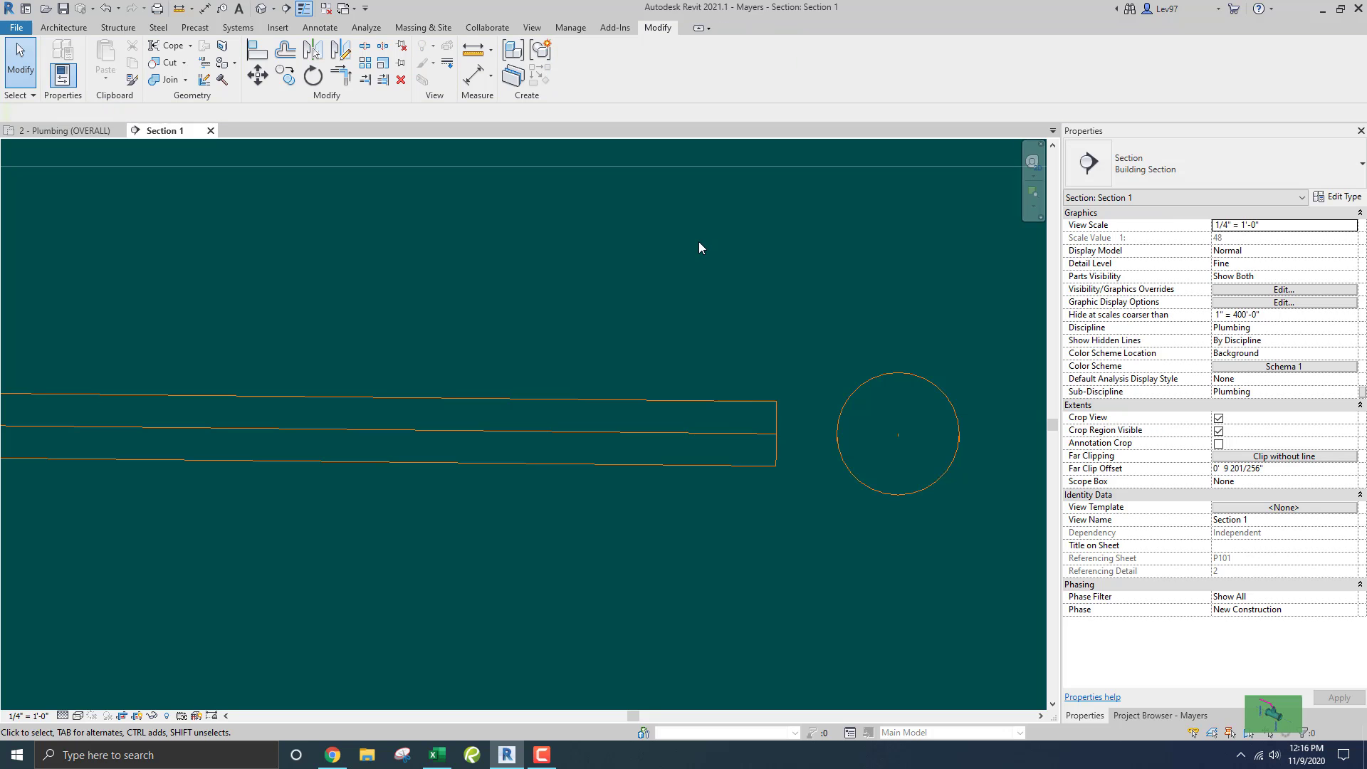
pyautogui.scroll(-2, 685, 246)
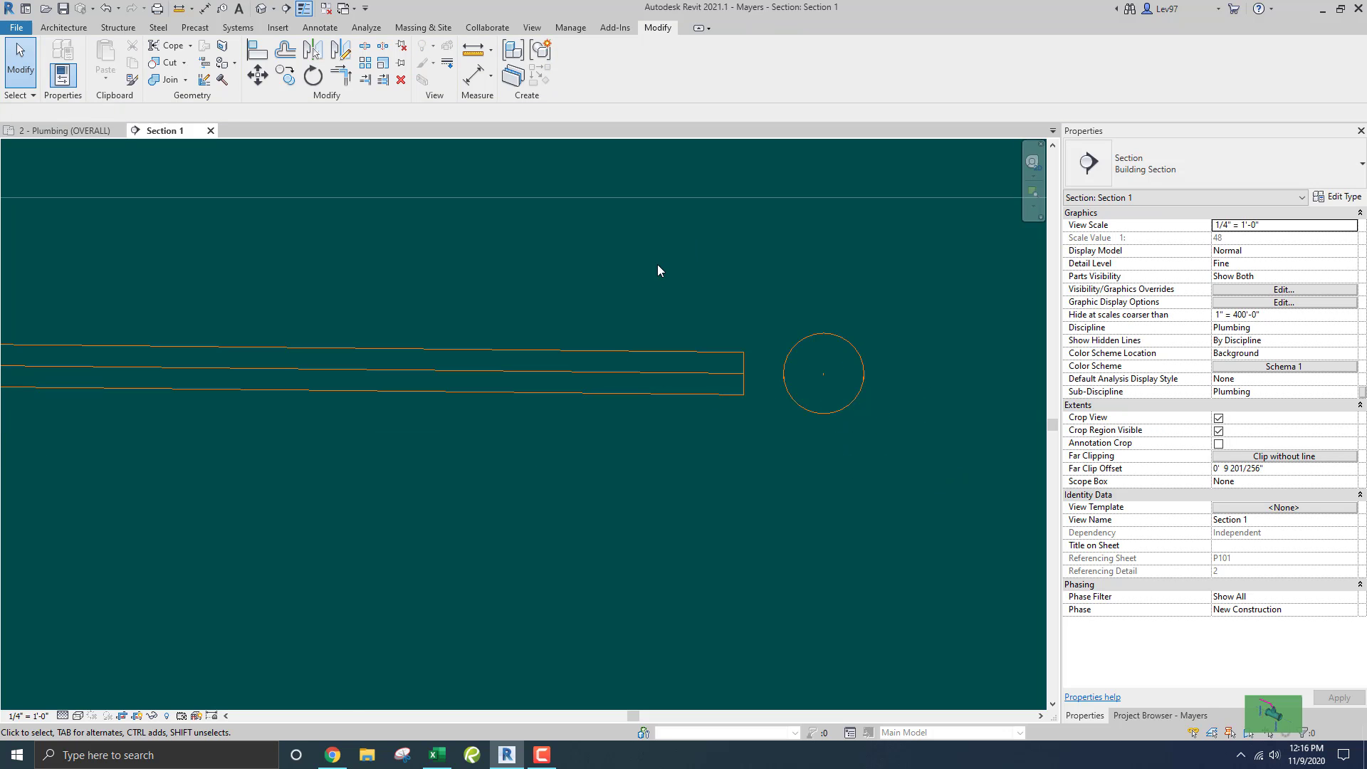
# Return to the 2 - Plumbing (OVERALL) floor plan and select the lavatory's sloped drain that stops short of the main
pyautogui.click(61, 131)
pyautogui.scroll(4, 533, 301)
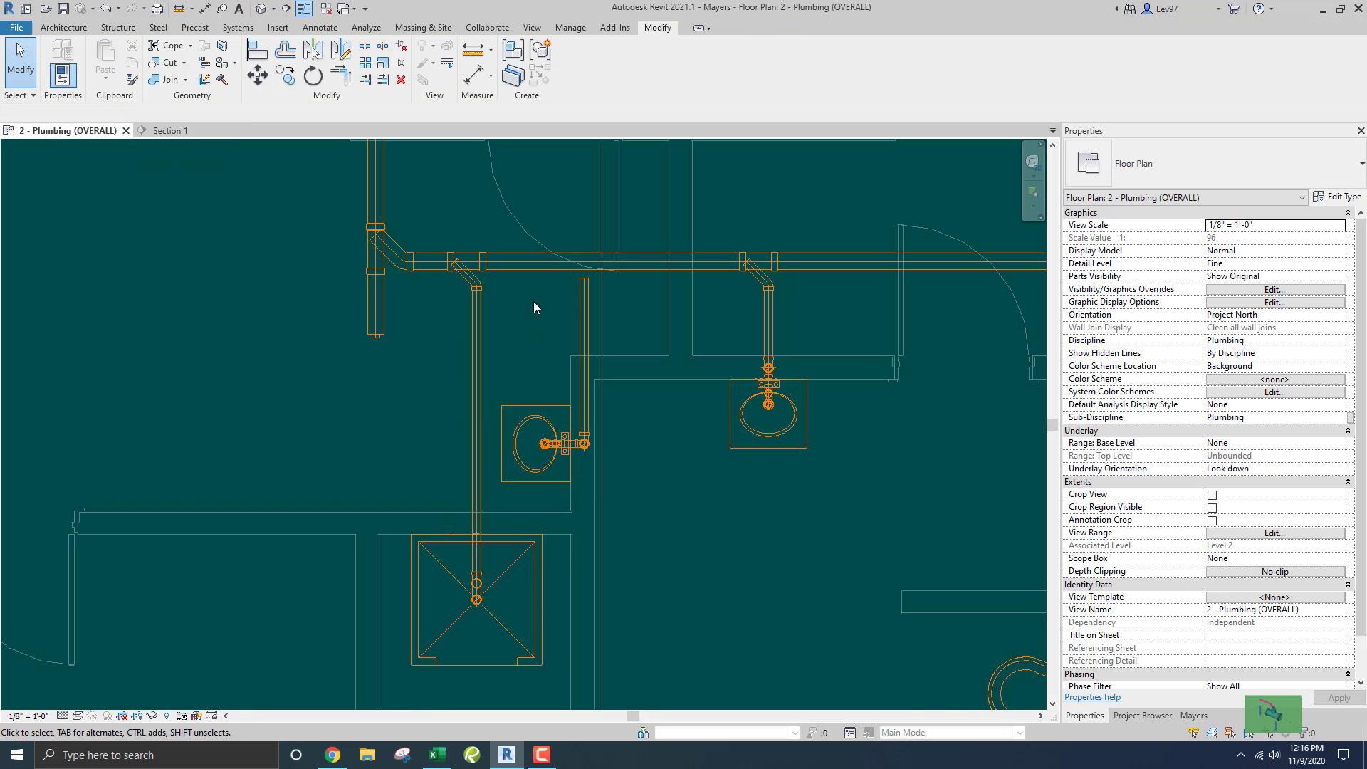
pyautogui.click(596, 295)
pyautogui.moveTo(574, 285); pyautogui.dragTo(563, 365, button='middle')
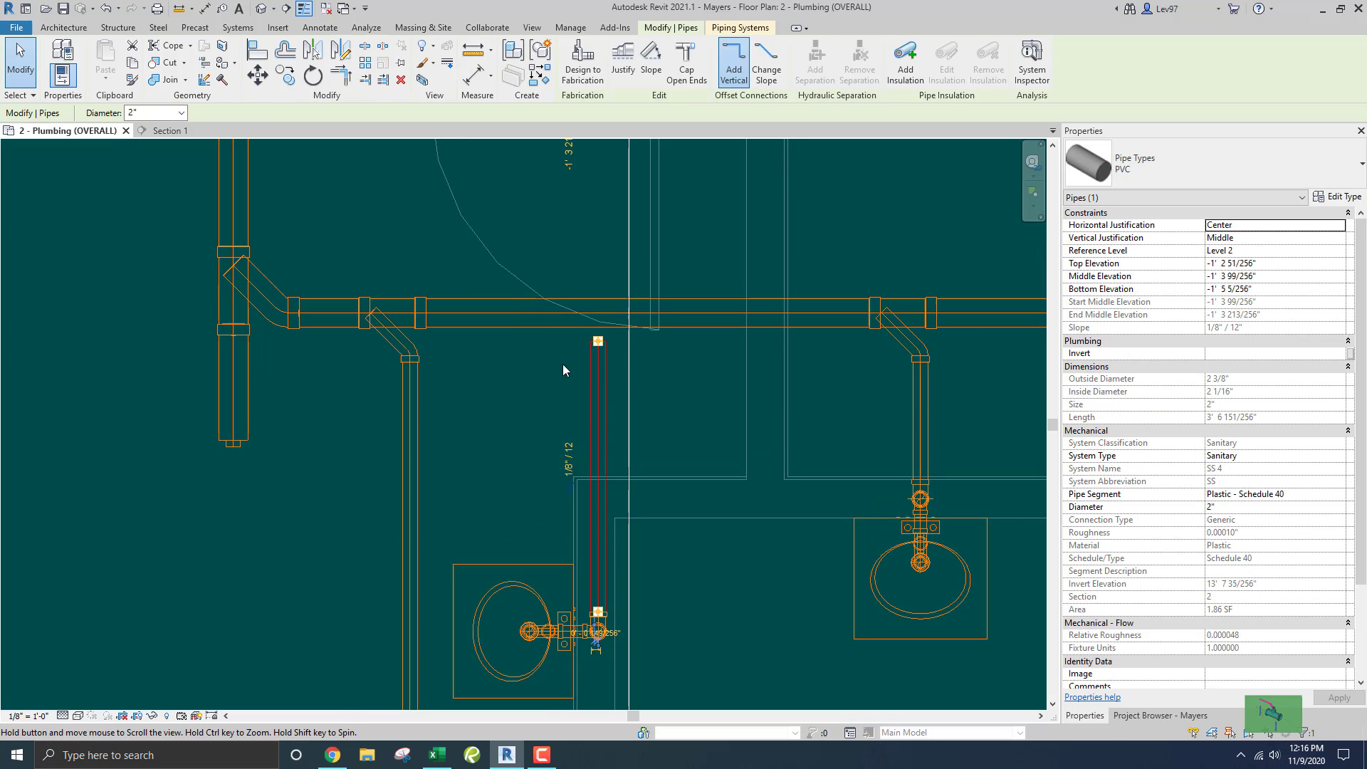
# Review the routing preferences of the PVC pipe type on the neighbouring connected branch, including its junction fitting, without changing anything
pyautogui.click(458, 377)
pyautogui.click(416, 420)
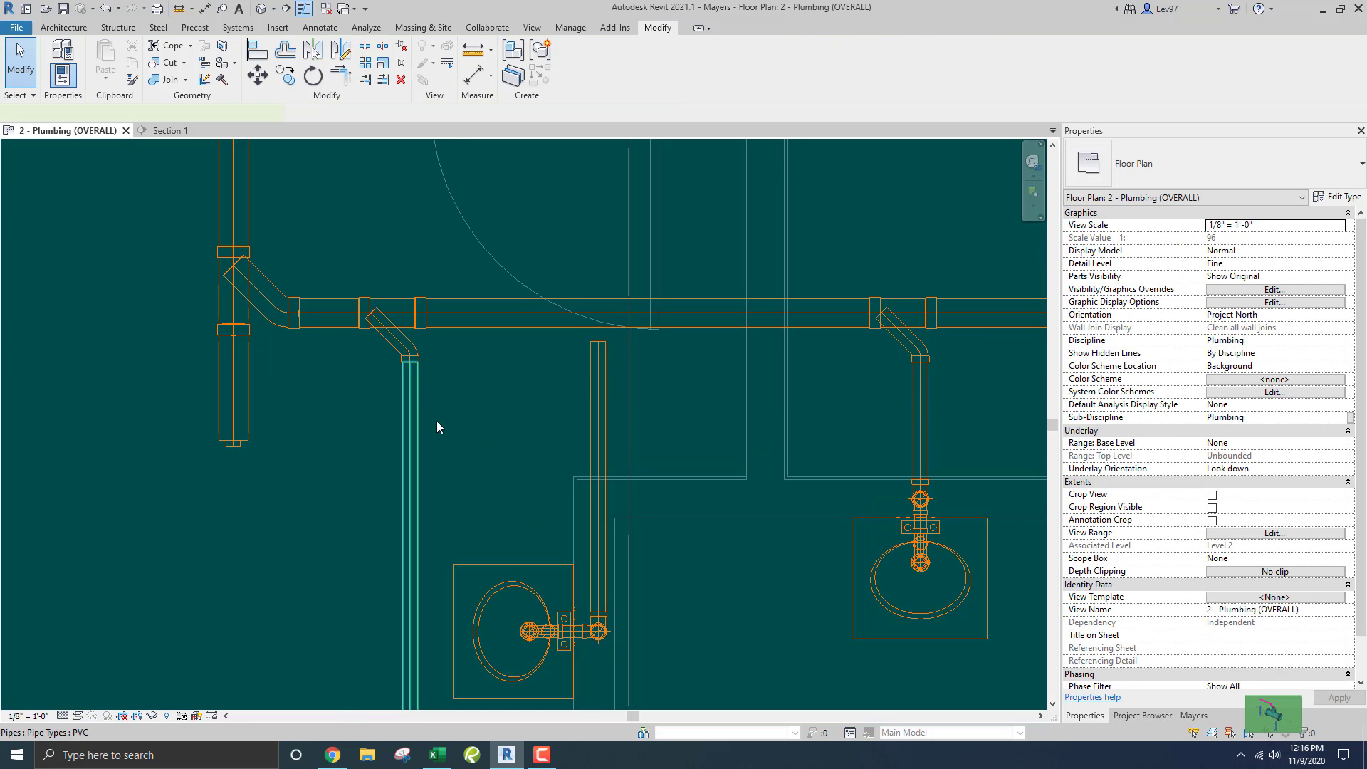
pyautogui.click(1336, 199)
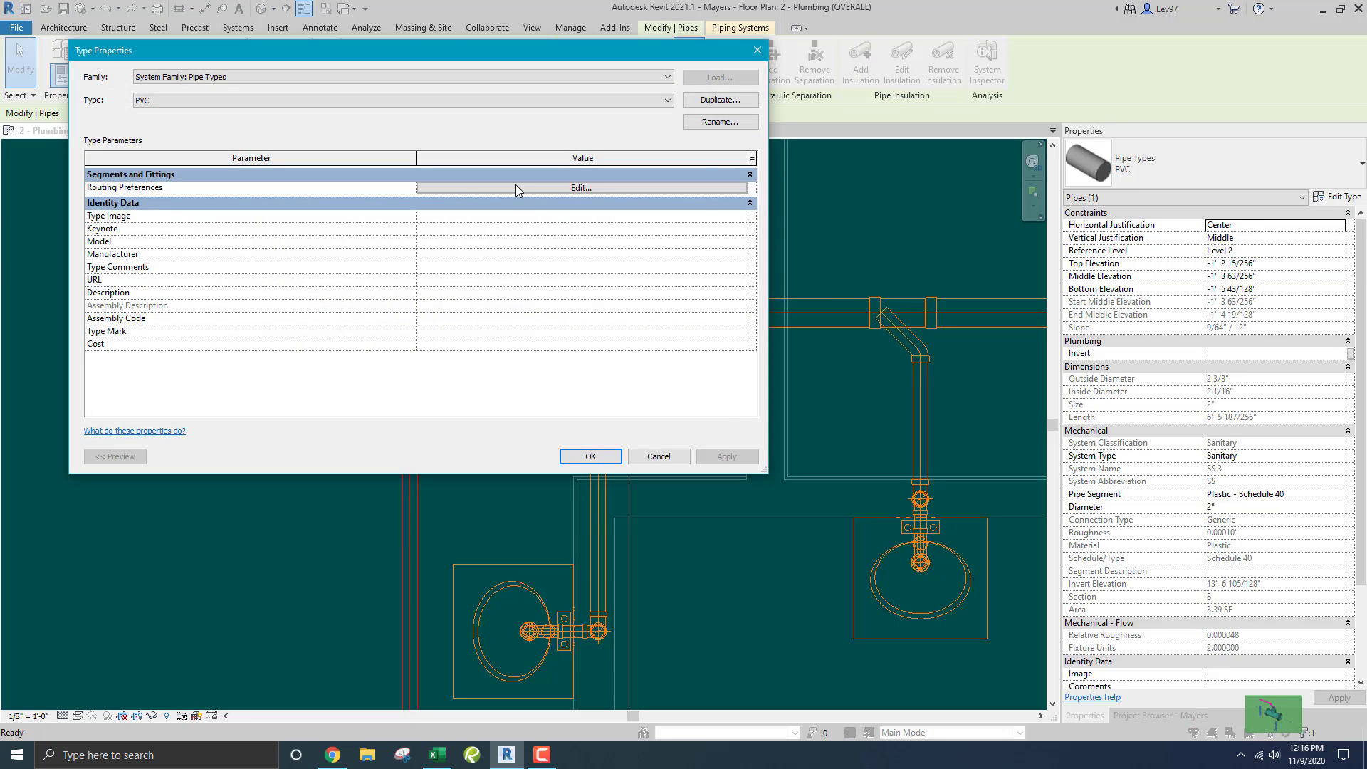
pyautogui.click(518, 188)
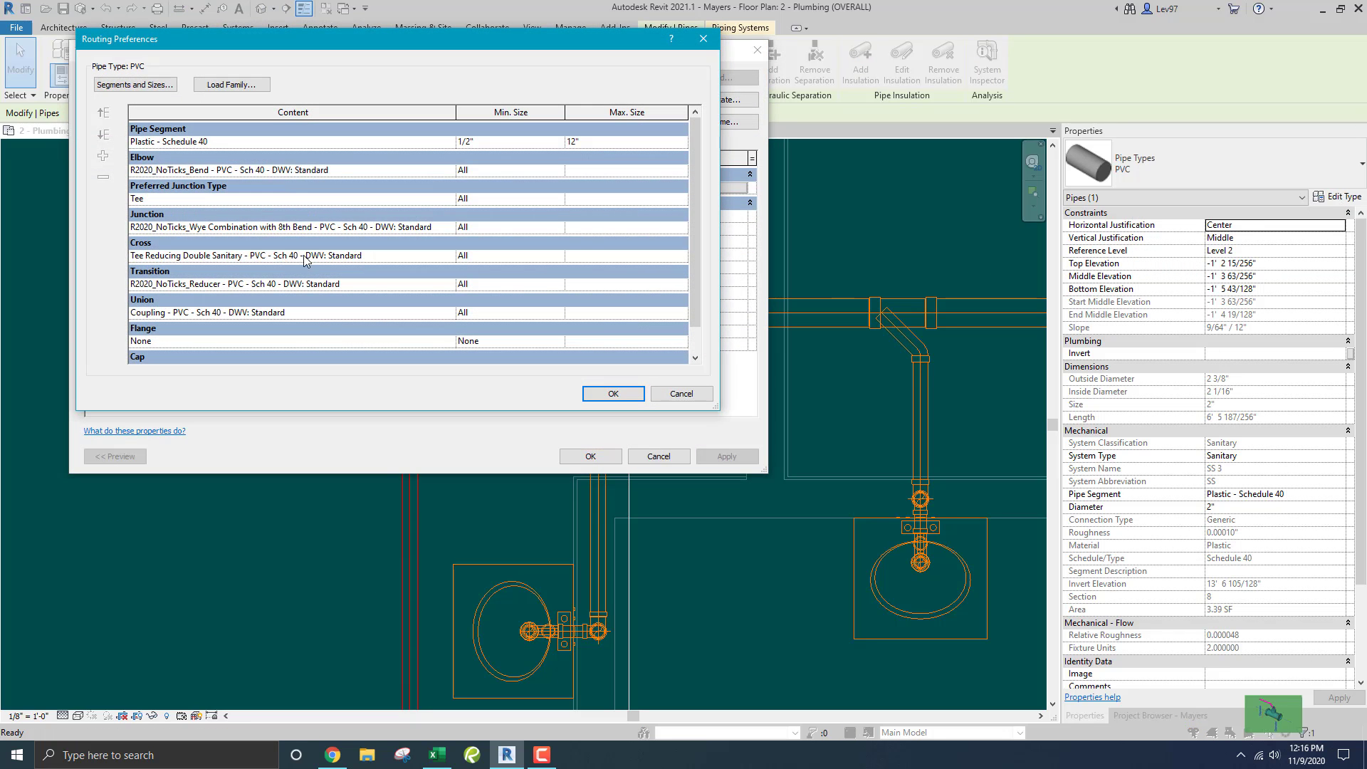
pyautogui.click(681, 394)
pyautogui.click(659, 456)
pyautogui.click(535, 395)
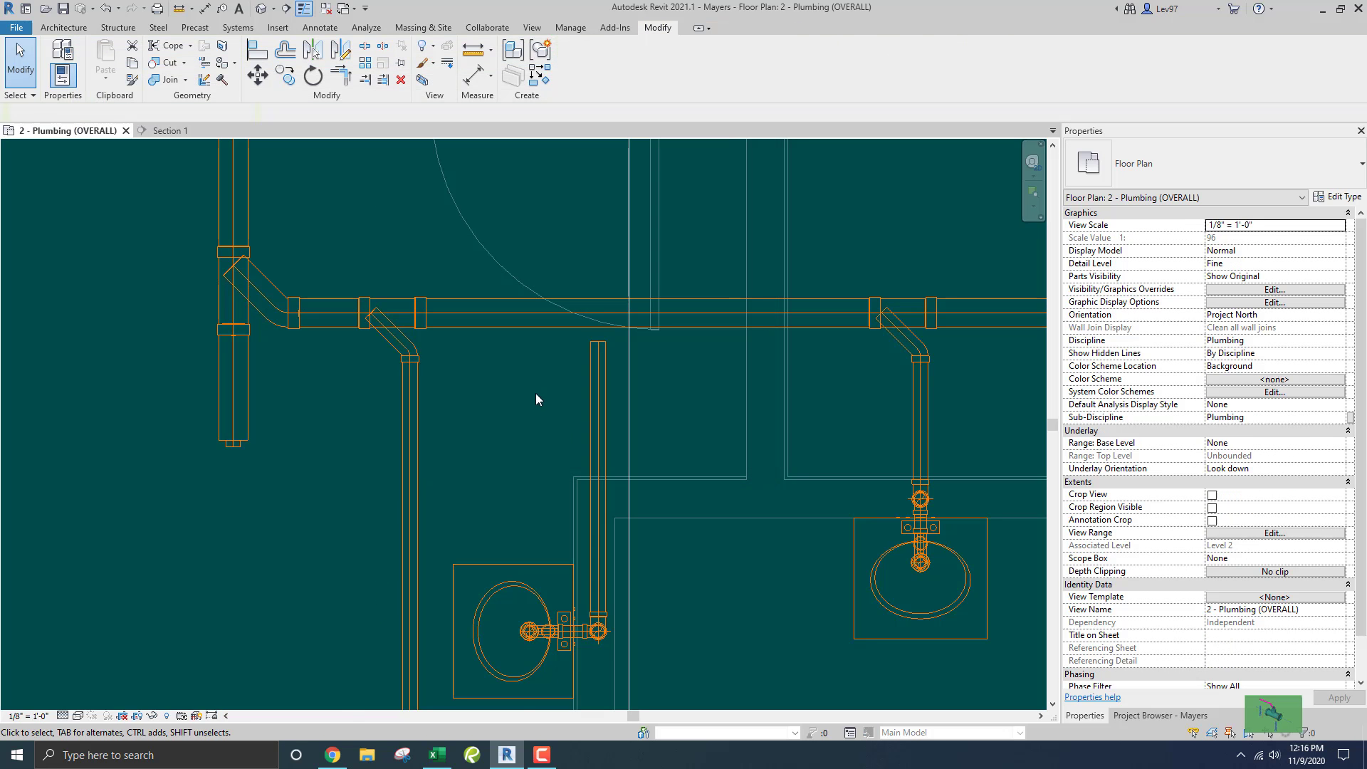
# Extend the lavatory drain's open end to the main's centreline to connect it with a wye and eighth-bend fitting
pyautogui.moveTo(571, 389); pyautogui.dragTo(571, 417, button='middle')
pyautogui.scroll(2, 593, 396)
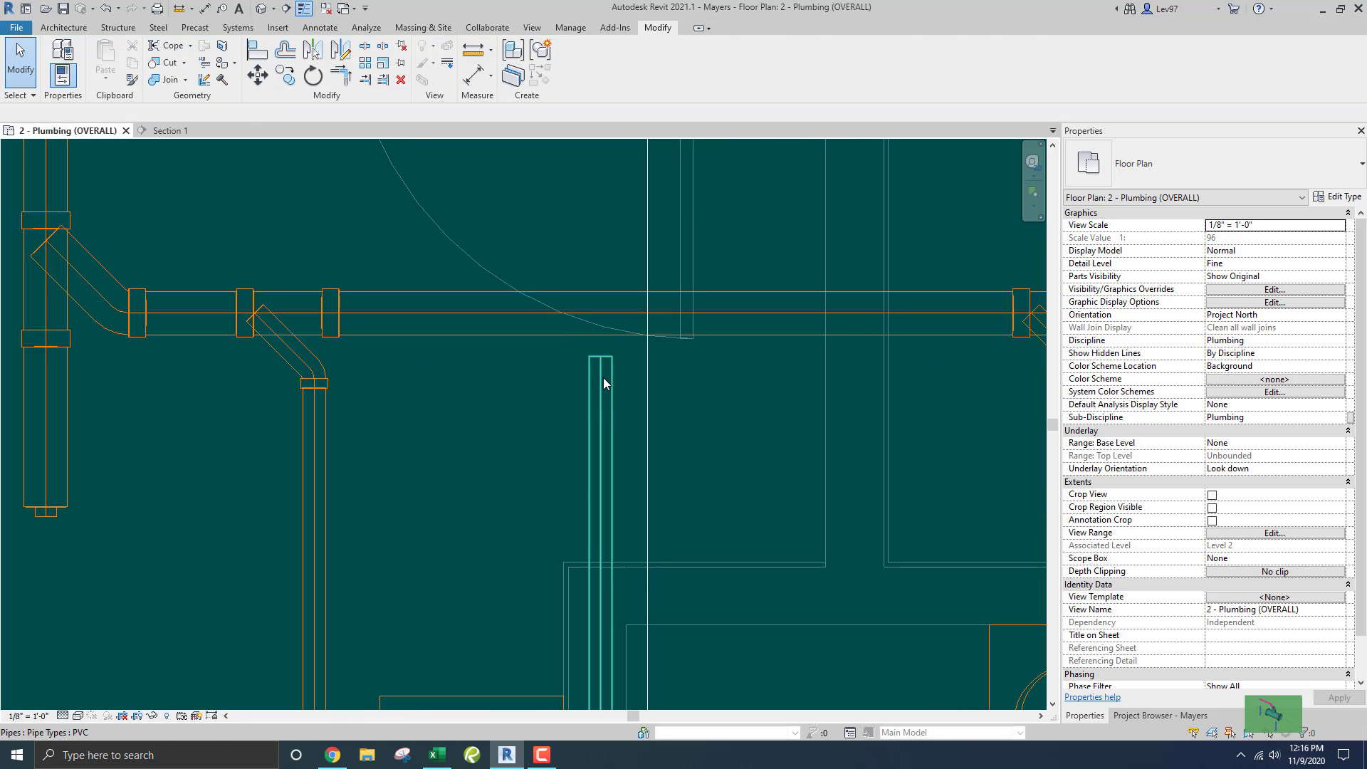
pyautogui.click(603, 383)
pyautogui.moveTo(601, 358); pyautogui.dragTo(600, 313)
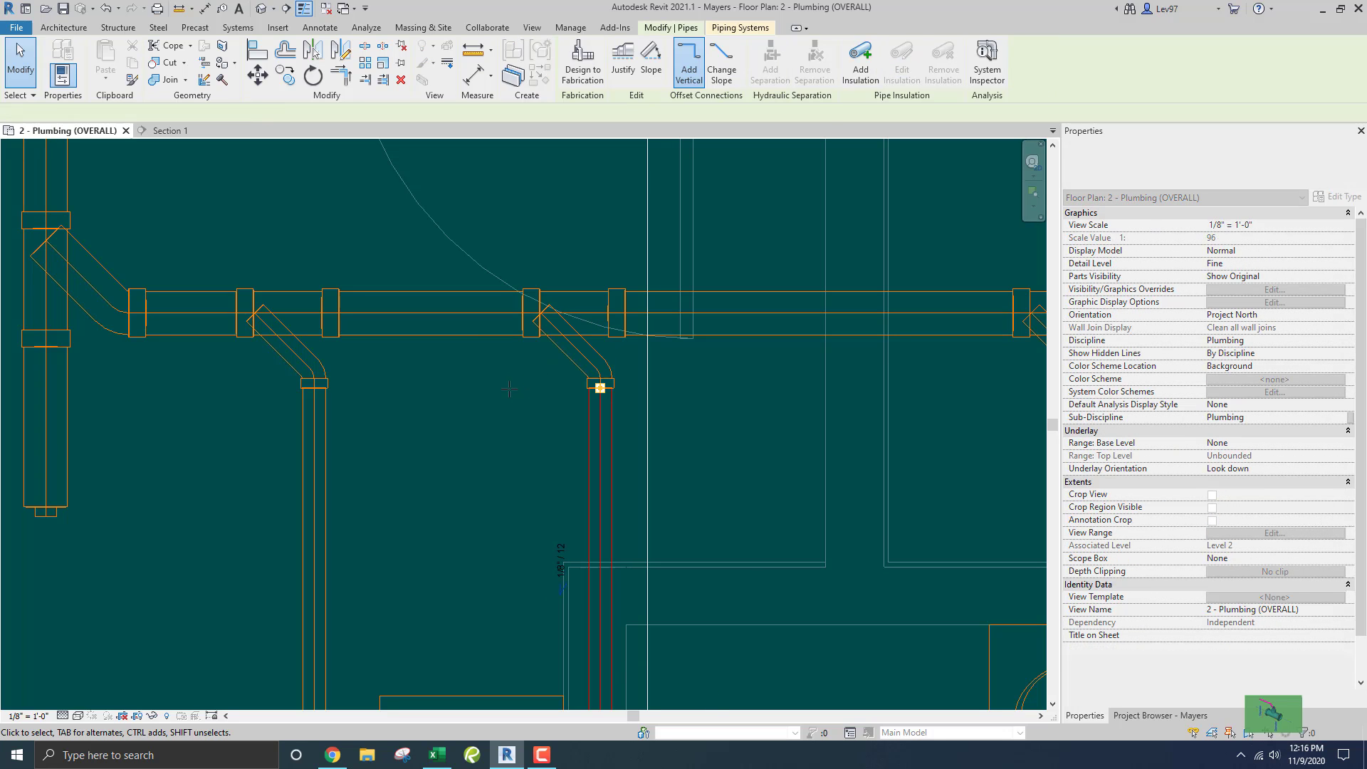
pyautogui.click(499, 412)
pyautogui.scroll(-2, 496, 413)
pyautogui.scroll(-2, 497, 413)
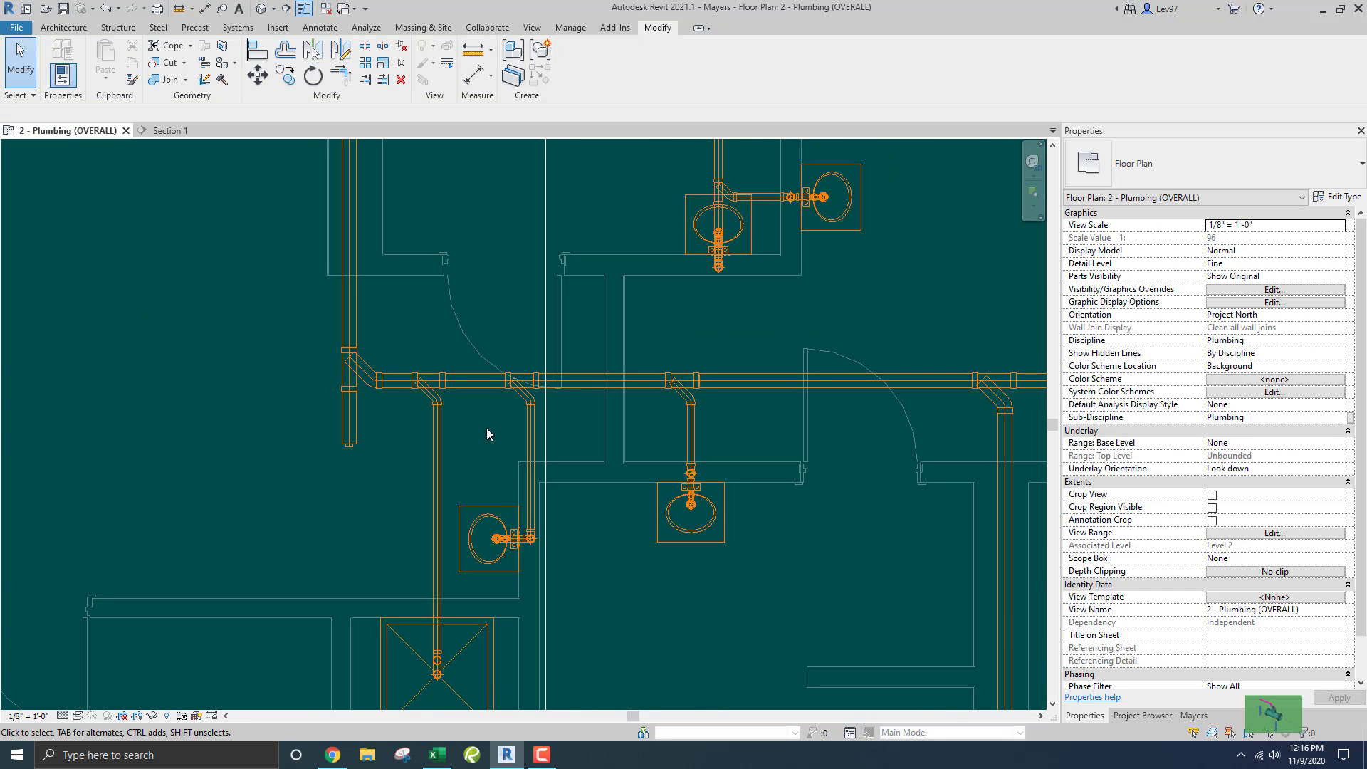
pyautogui.moveTo(486, 429); pyautogui.dragTo(620, 439, button='middle')
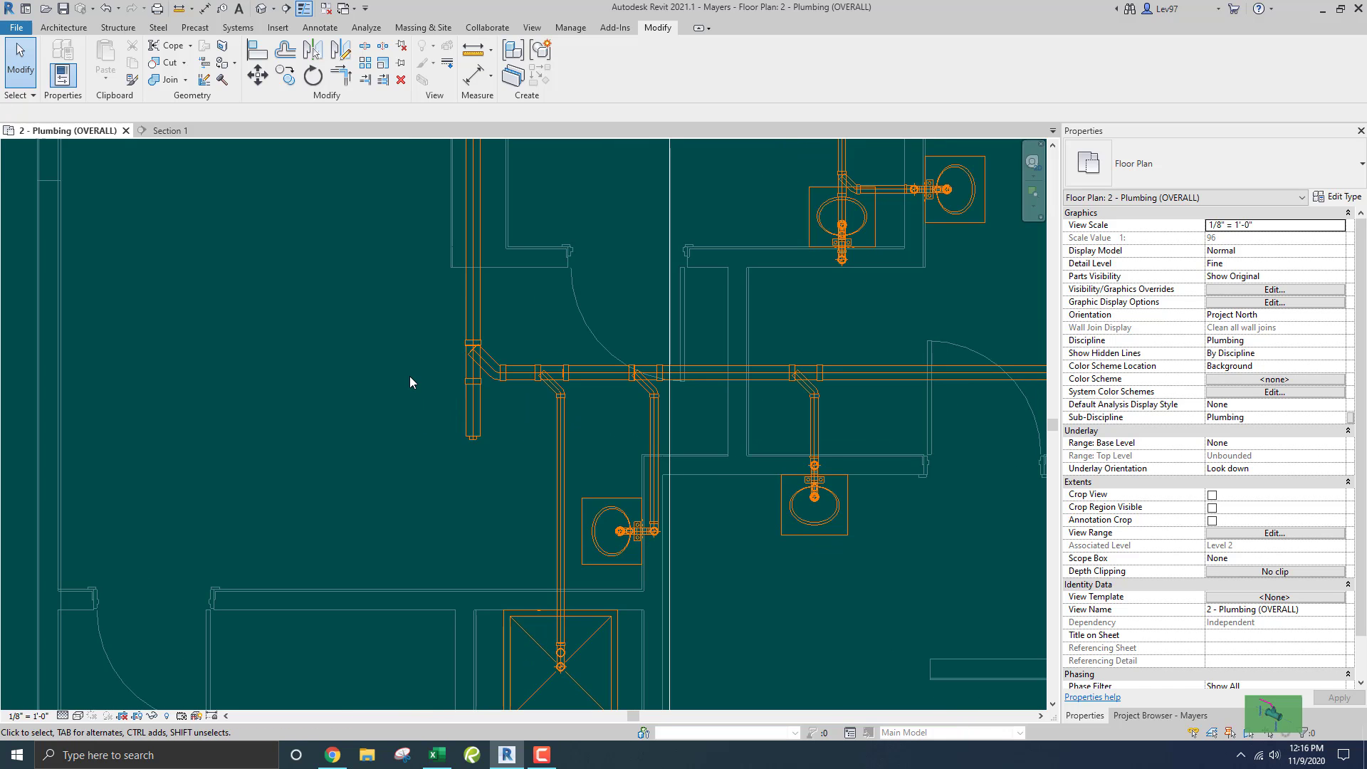
# Examine the 4" vertical main and the unconnected branch piping of the upper restroom in plan
pyautogui.scroll(-2, 450, 454)
pyautogui.moveTo(448, 455); pyautogui.dragTo(328, 424, button='middle')
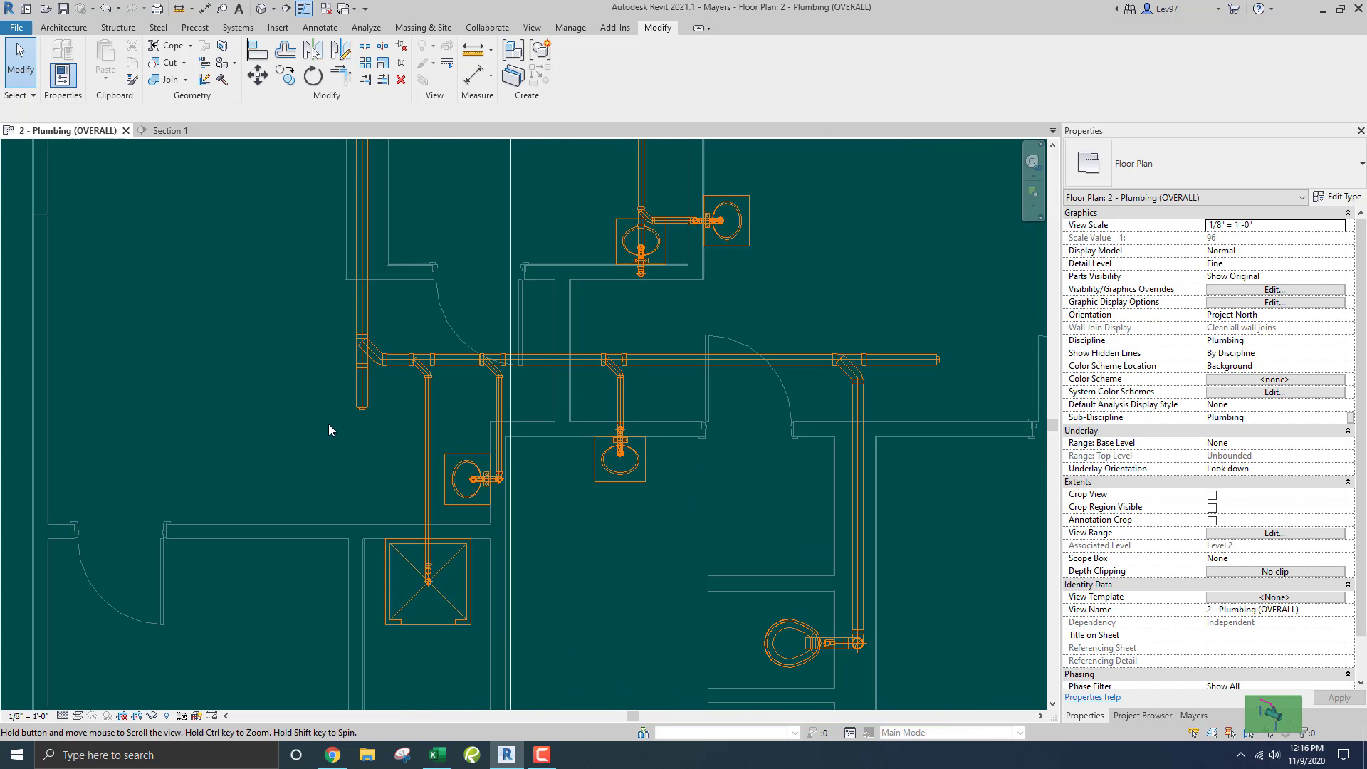
pyautogui.click(366, 311)
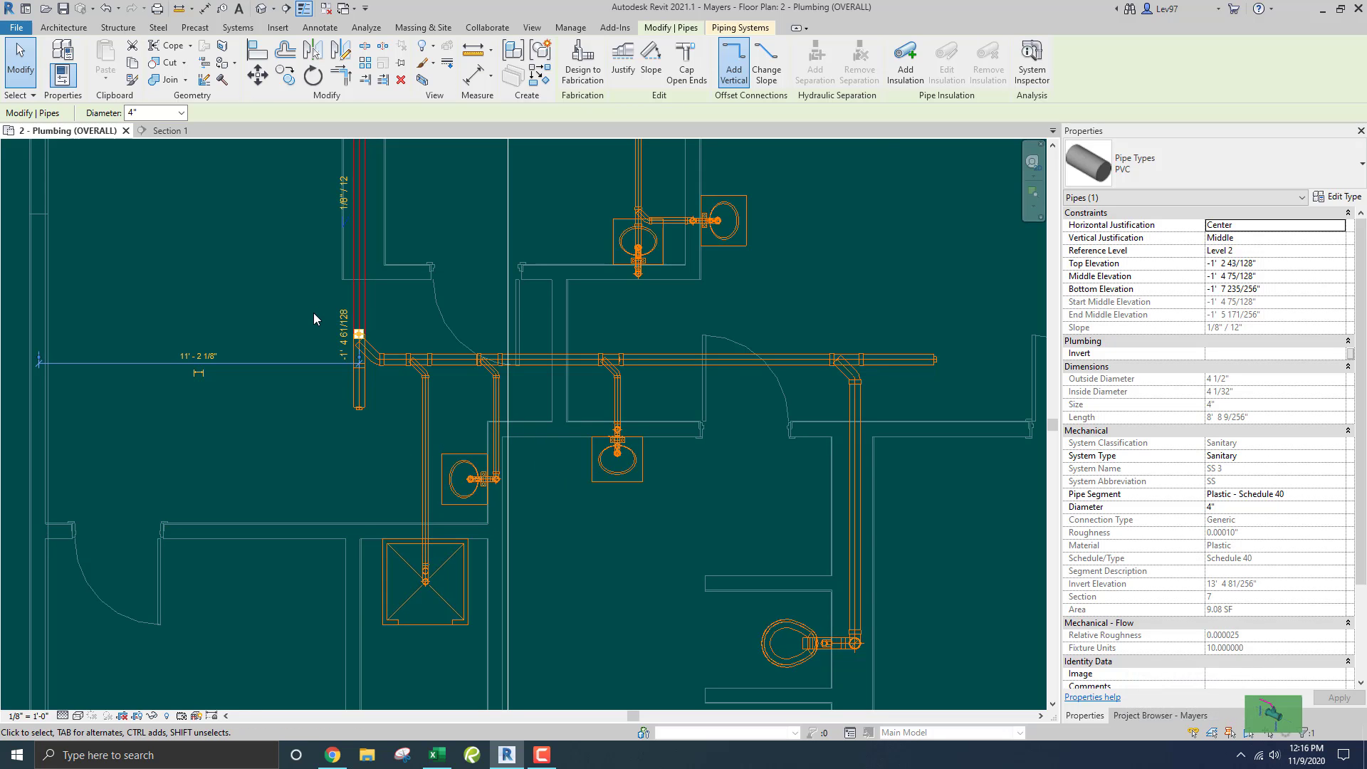
pyautogui.scroll(-2, 311, 316)
pyautogui.moveTo(323, 317); pyautogui.dragTo(392, 440, button='middle')
pyautogui.click(429, 405)
pyautogui.scroll(1, 580, 361)
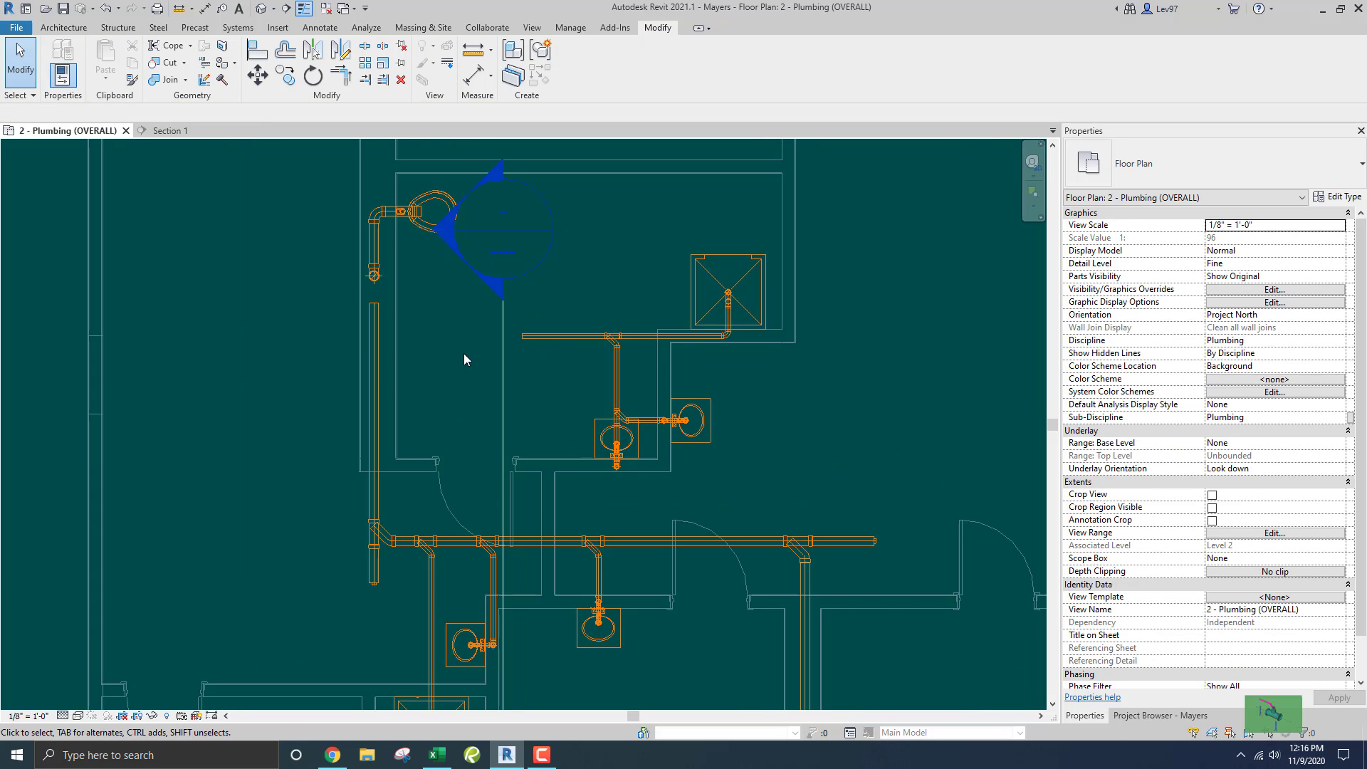
pyautogui.scroll(-3, 460, 361)
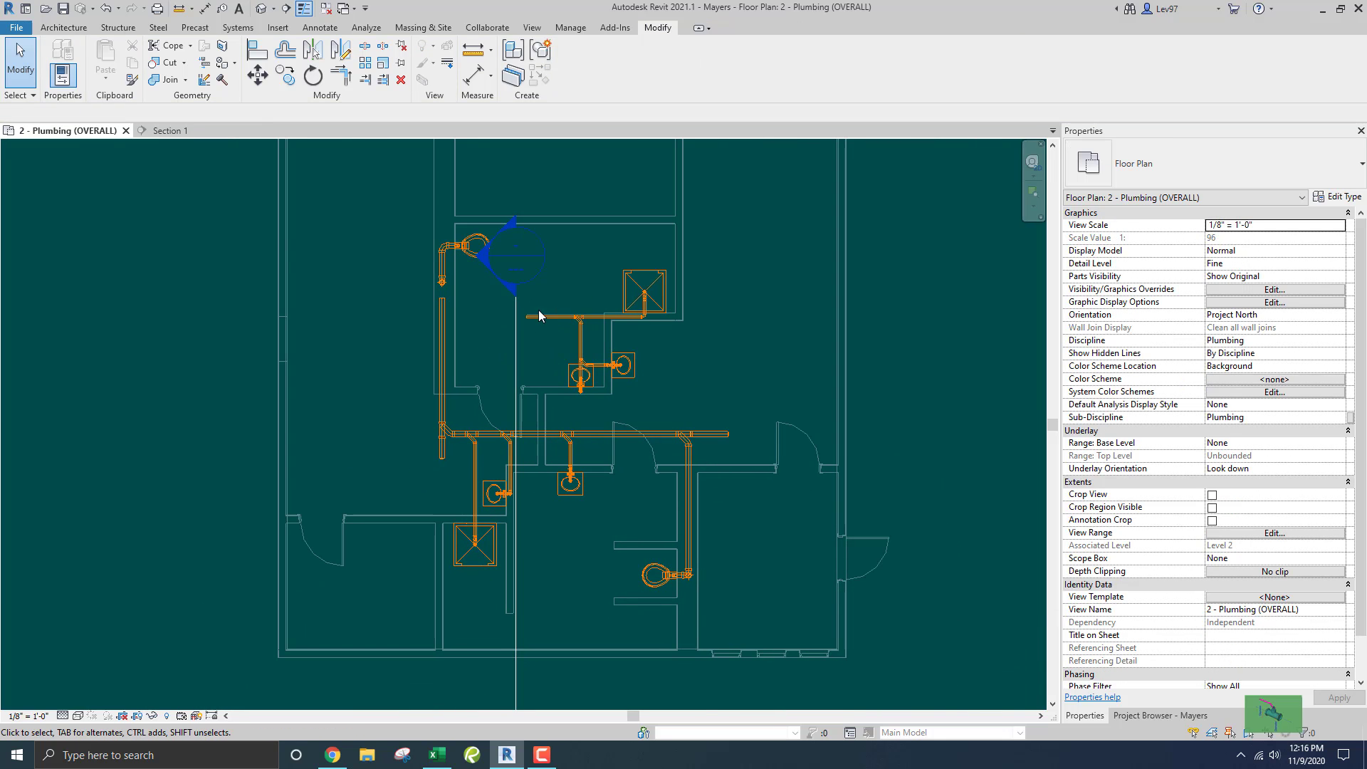
# Rotate the Section 1 line 90° about a point placed on it, and move it just below the unconnected horizontal branch
pyautogui.click(514, 330)
pyautogui.scroll(2, 548, 336)
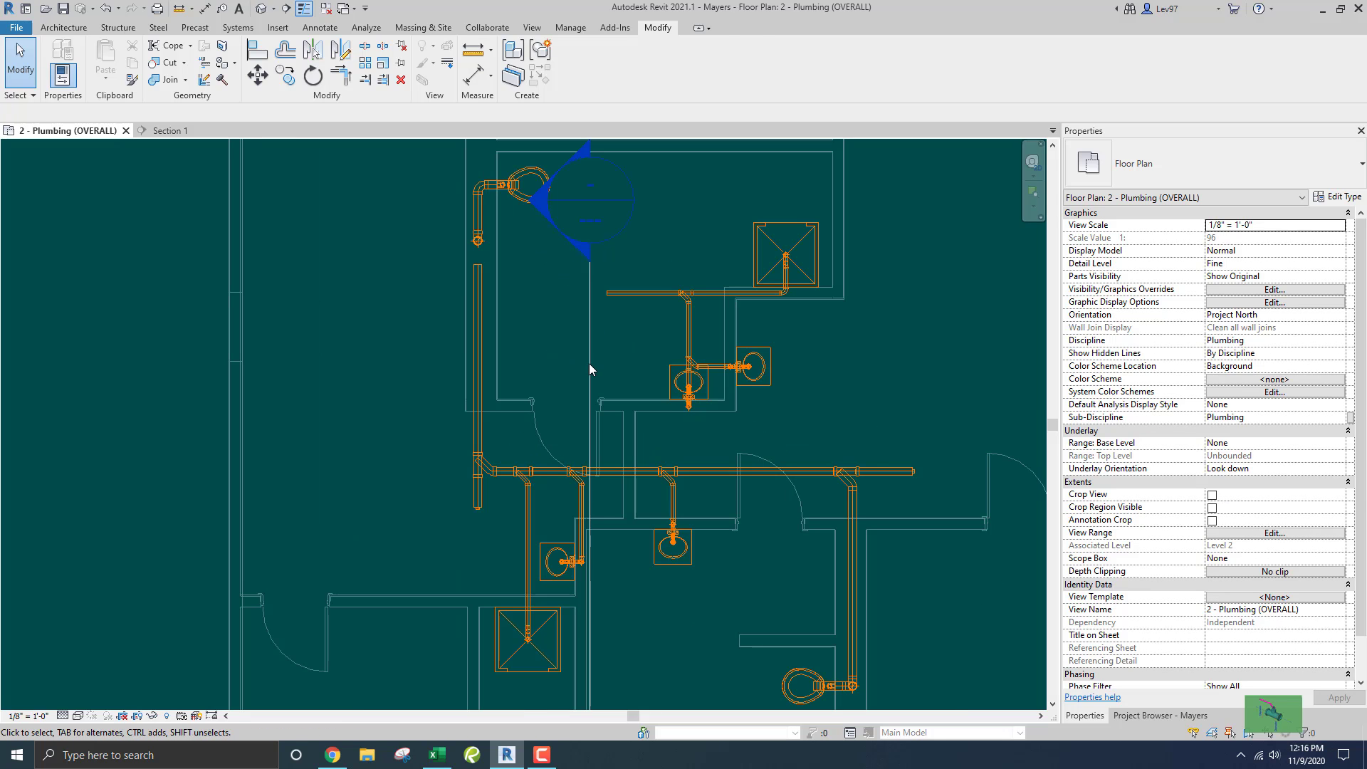
pyautogui.click(317, 78)
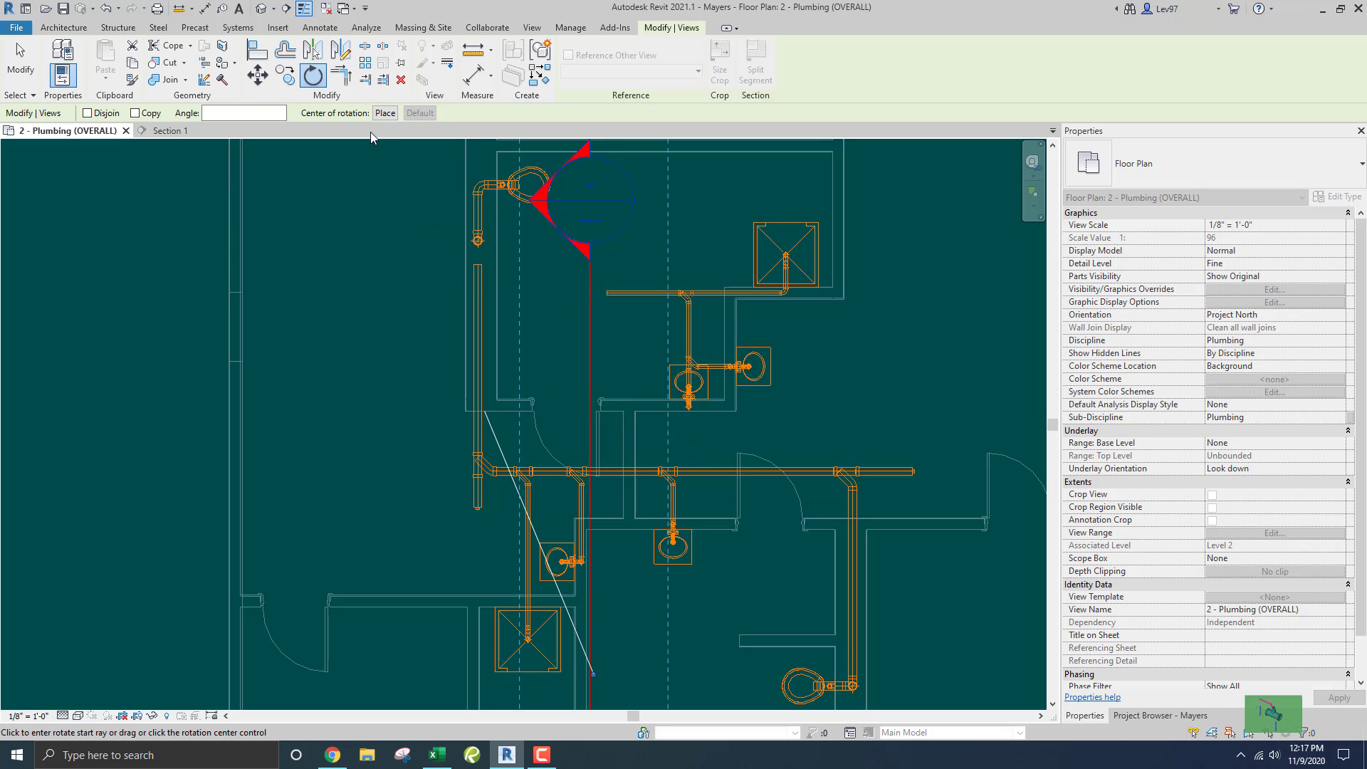
pyautogui.click(385, 114)
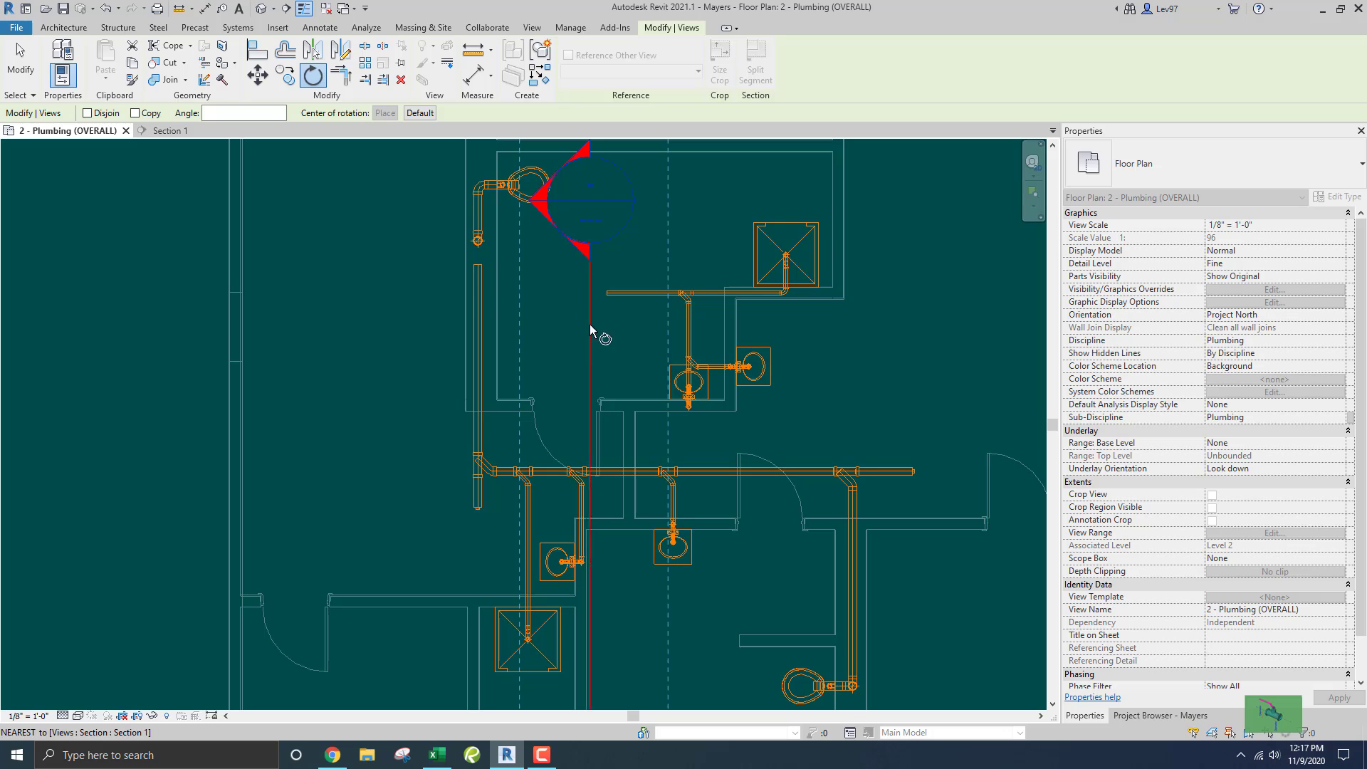
pyautogui.click(590, 324)
pyautogui.click(397, 325)
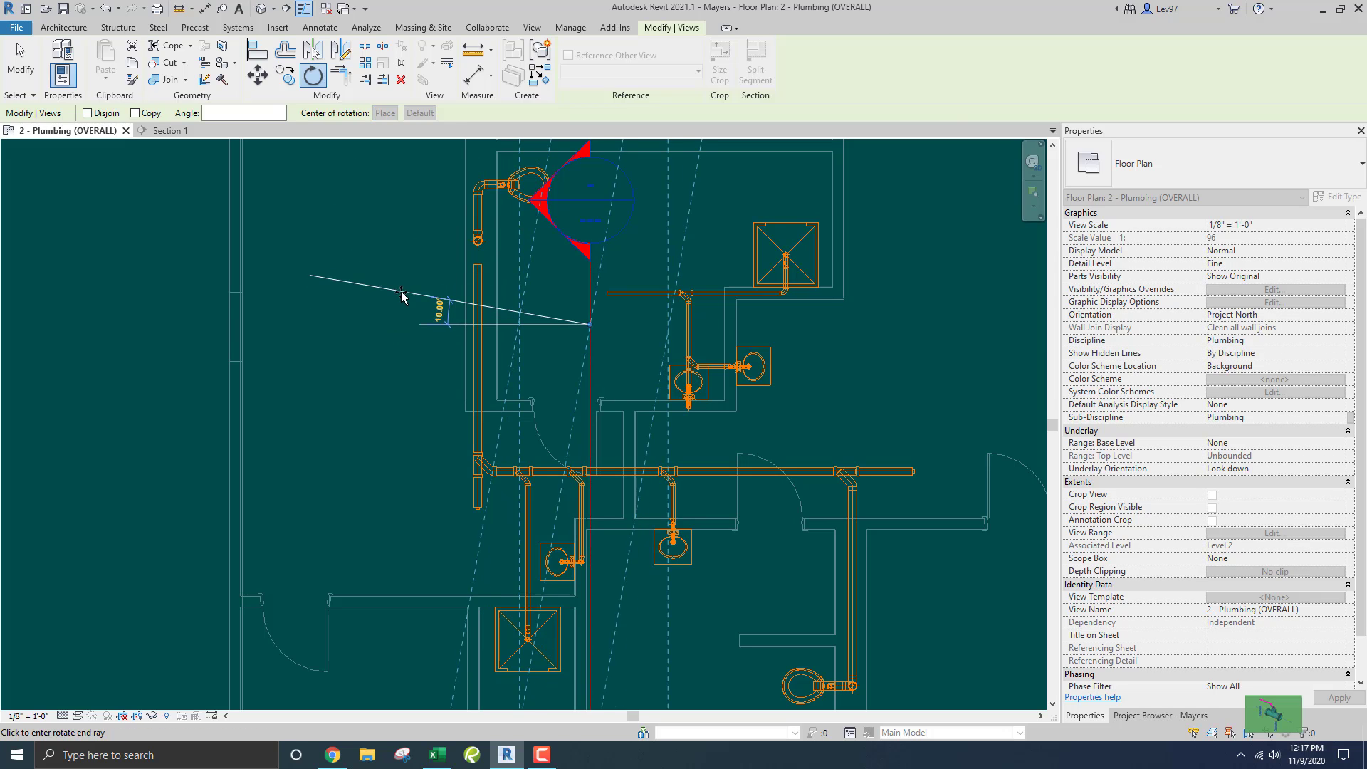
pyautogui.write('9 2')
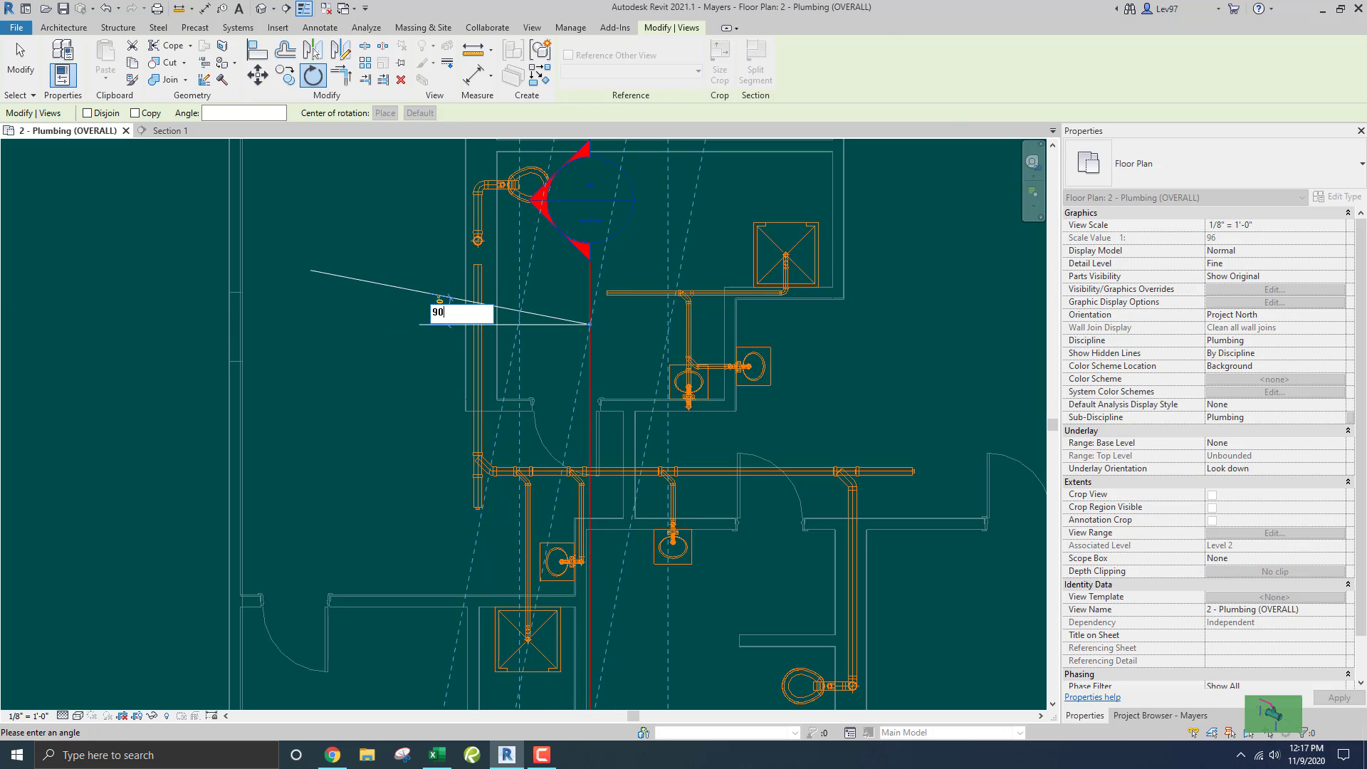
pyautogui.write('0')
pyautogui.press('Return')
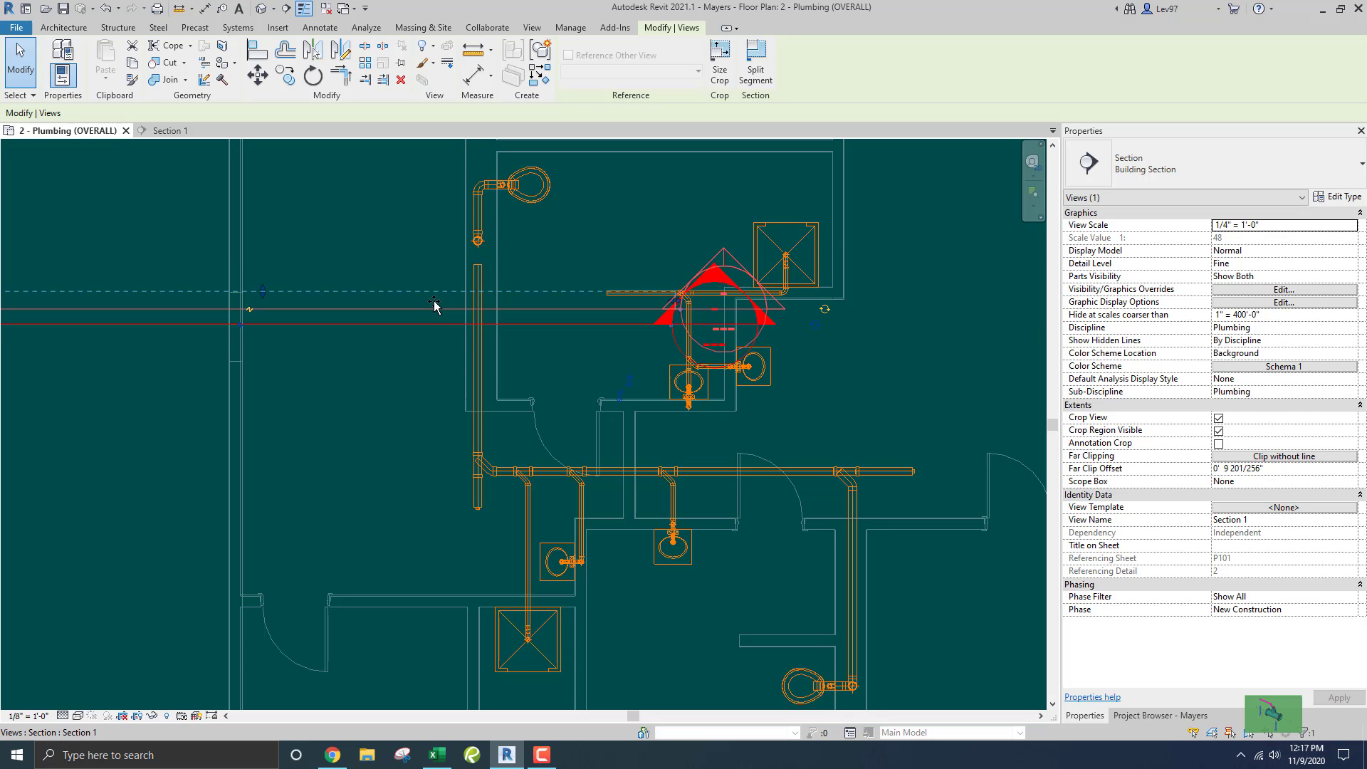
pyautogui.moveTo(433, 301); pyautogui.dragTo(437, 294)
pyautogui.click(439, 324)
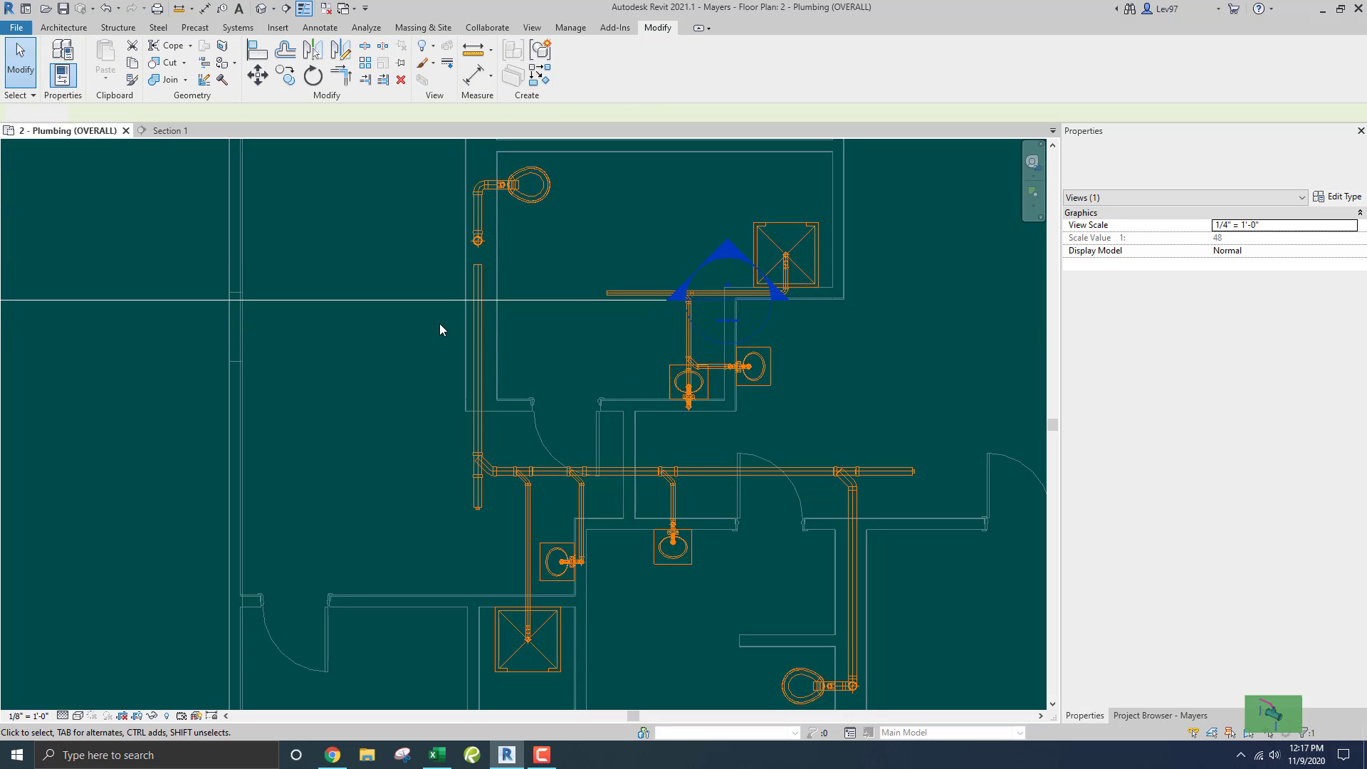
# Draw a vertical detail line about 6" long beside the open upper end of the 4" main, level with the branch
pyautogui.scroll(4, 456, 316)
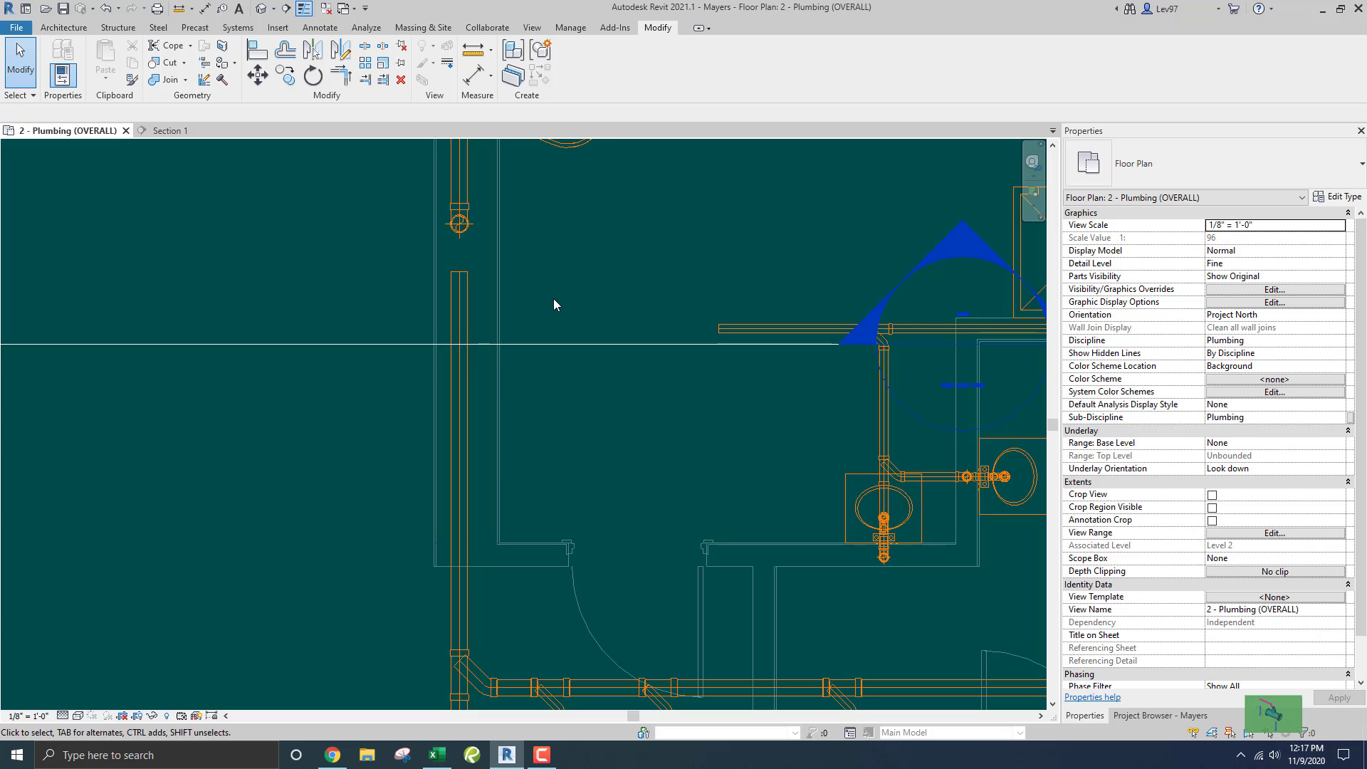
pyautogui.press('d')
pyautogui.press('l')
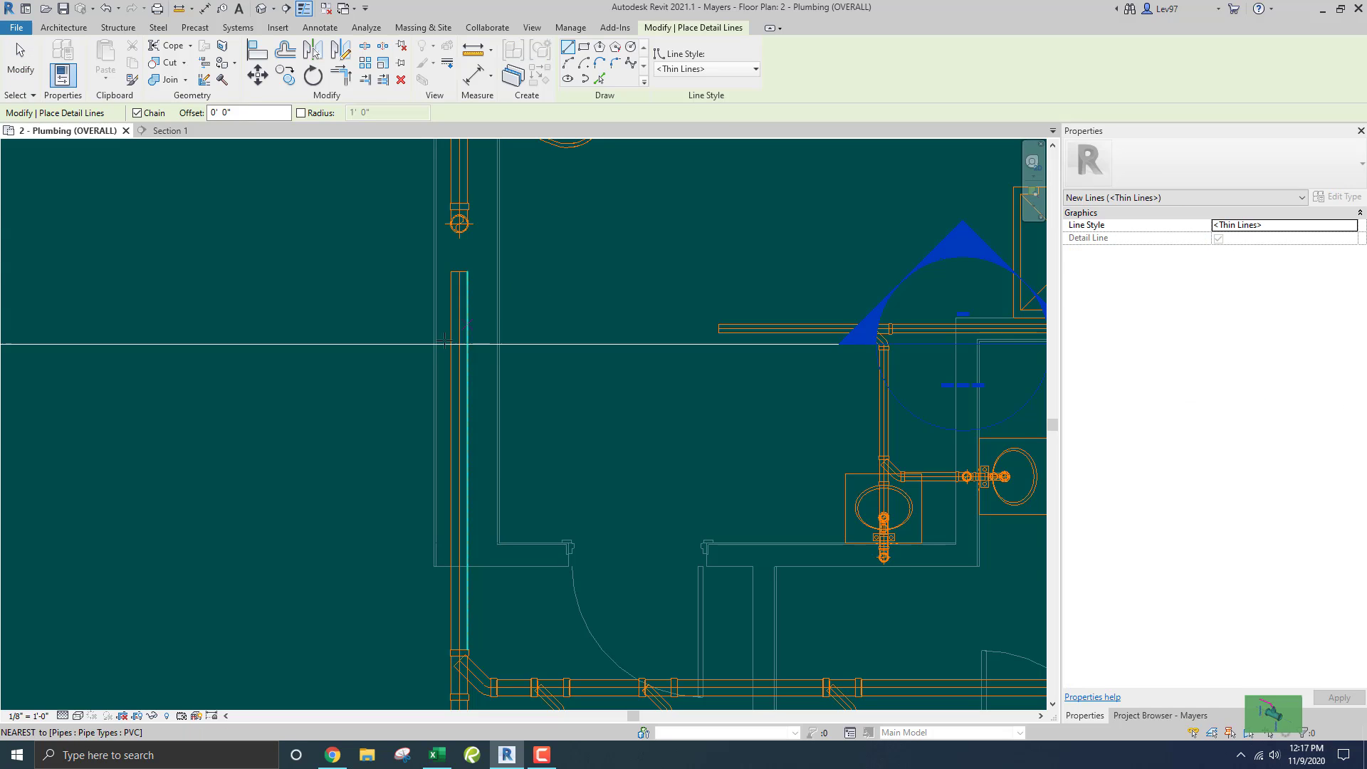
pyautogui.scroll(1, 490, 319)
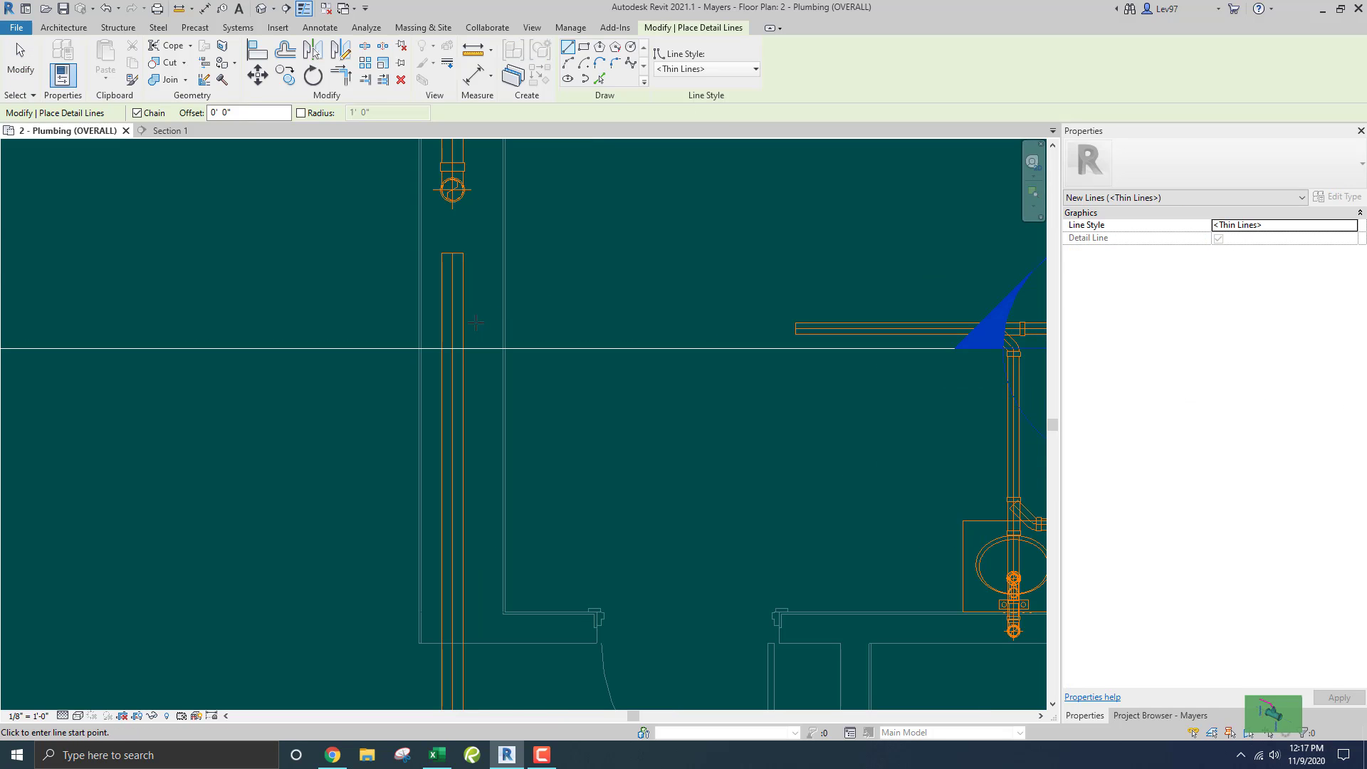
pyautogui.click(475, 323)
pyautogui.click(476, 294)
pyautogui.press('Escape')
pyautogui.press('Escape')
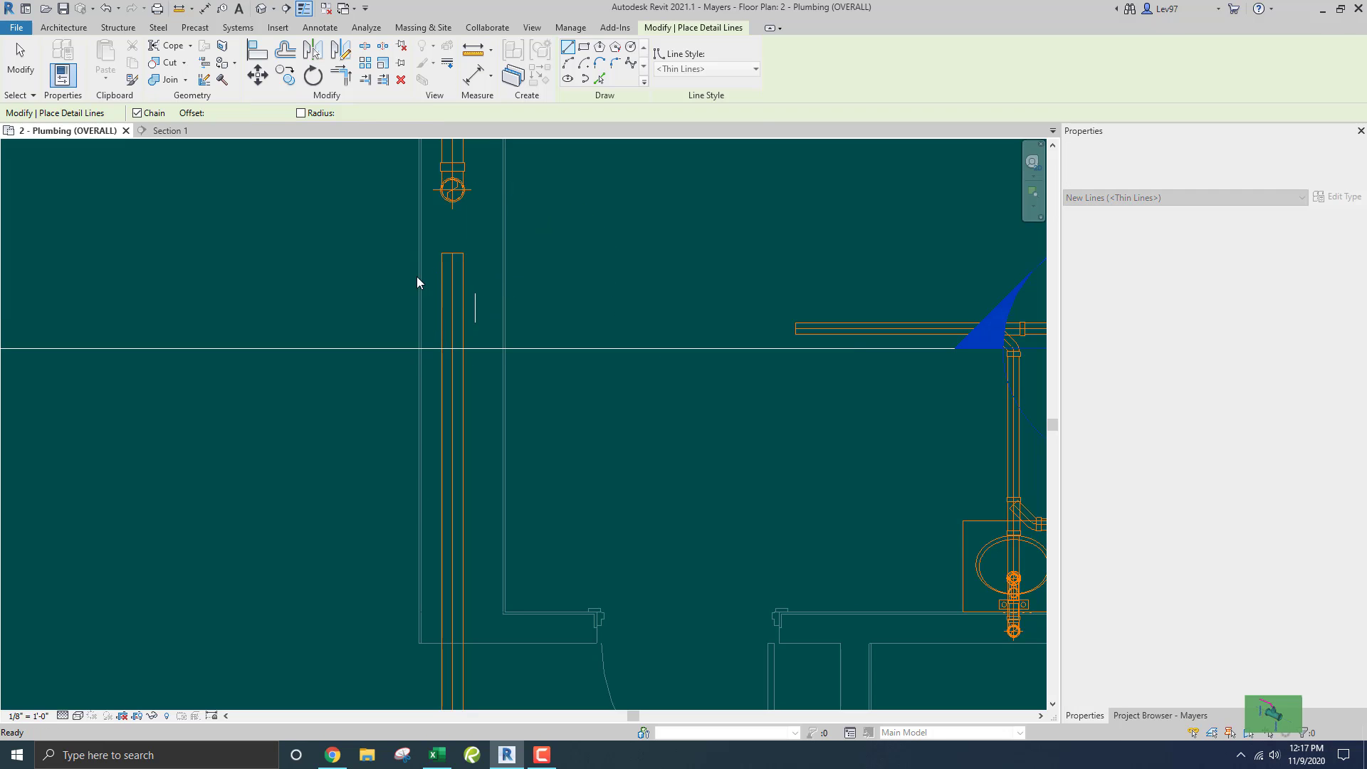
# Extend the horizontal 2" branch to the short vertical detail line, and delete that line
pyautogui.moveTo(417, 268); pyautogui.dragTo(445, 291, button='middle')
pyautogui.click(366, 80)
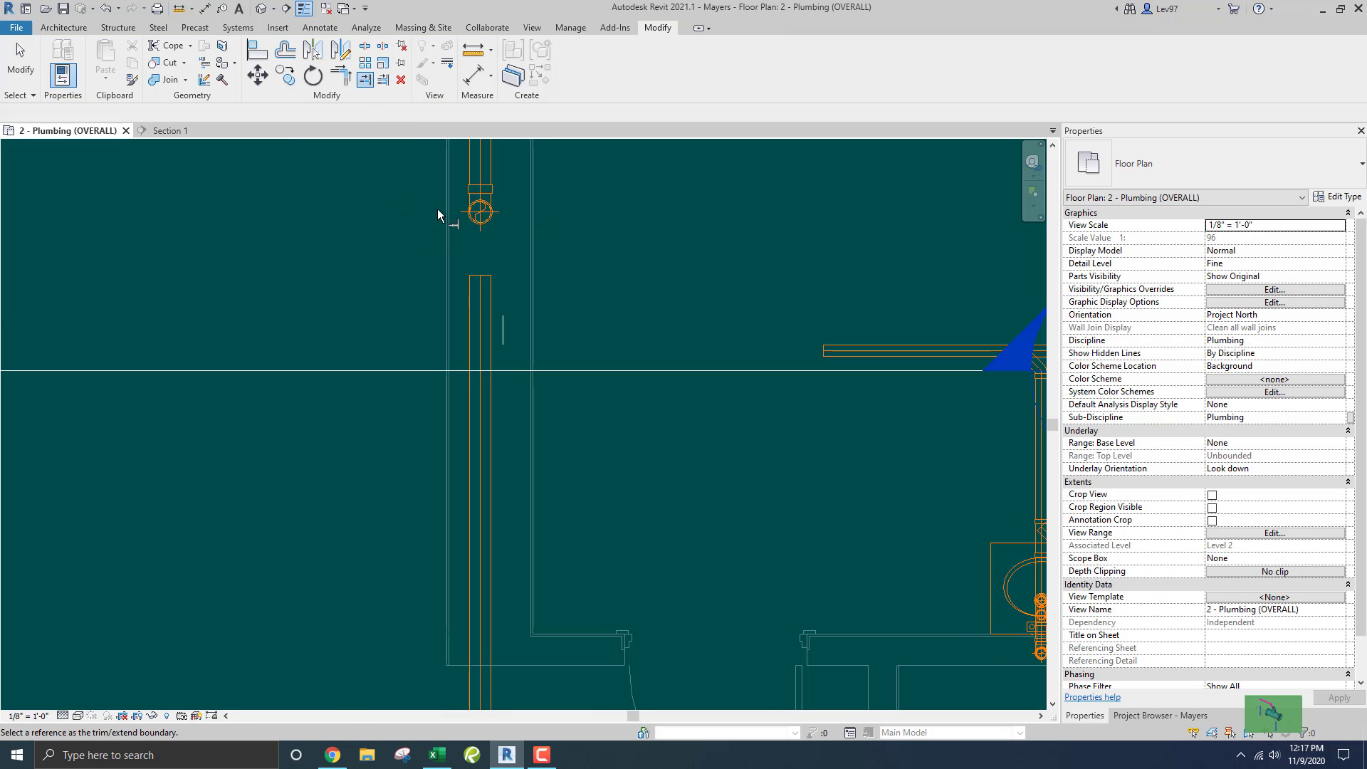
pyautogui.click(503, 331)
pyautogui.click(845, 342)
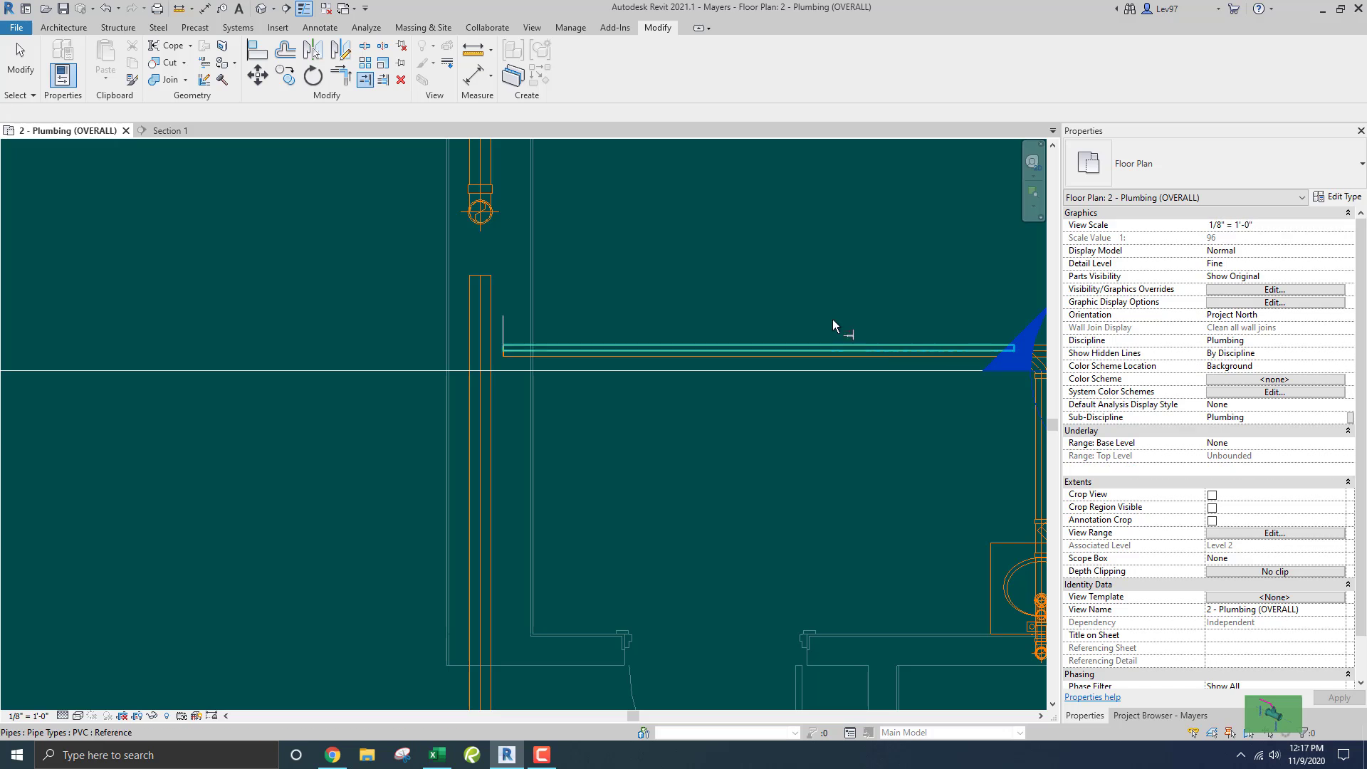
pyautogui.press('Escape')
pyautogui.press('Escape')
pyautogui.click(503, 326)
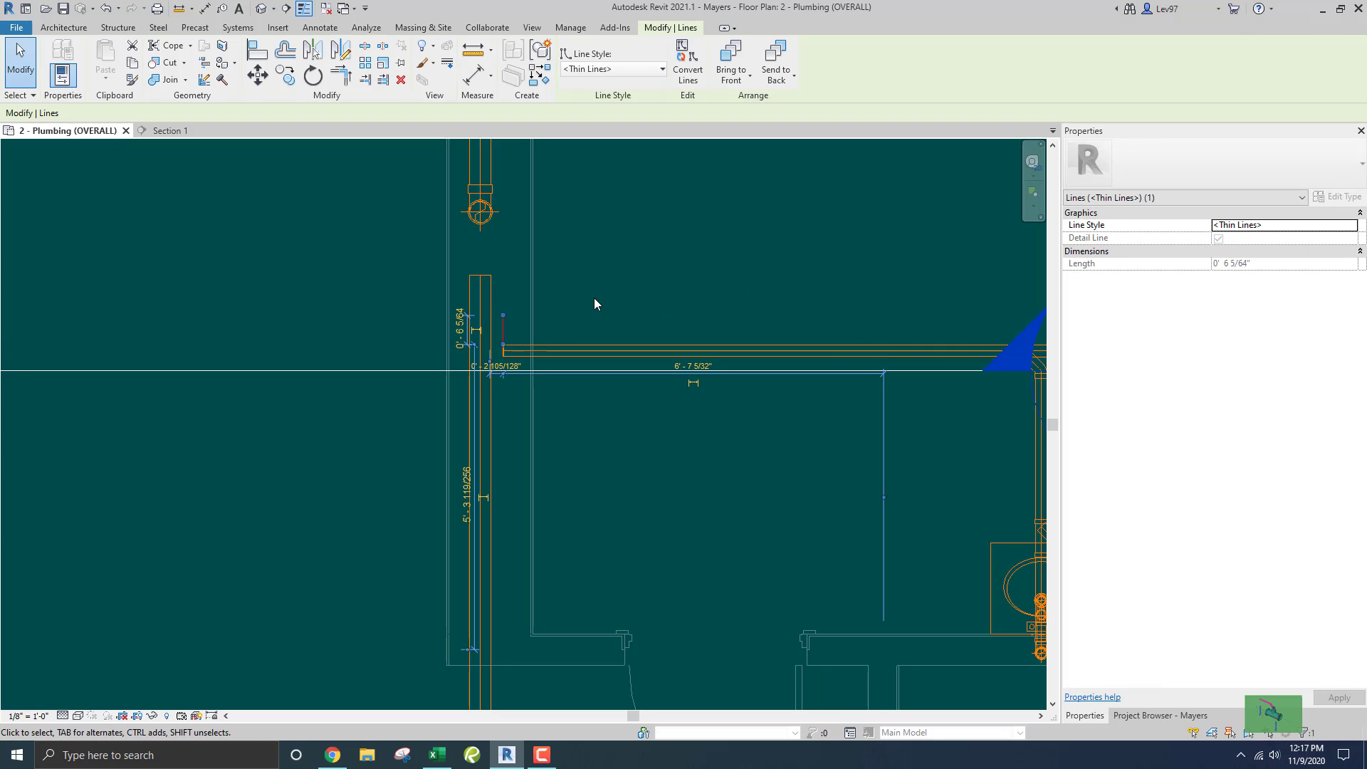
pyautogui.press('Delete')
# In Section 1, draw a horizontal detail line from the centre of the main's circular cross-section out past its edge
pyautogui.moveTo(384, 293); pyautogui.dragTo(430, 290, button='middle')
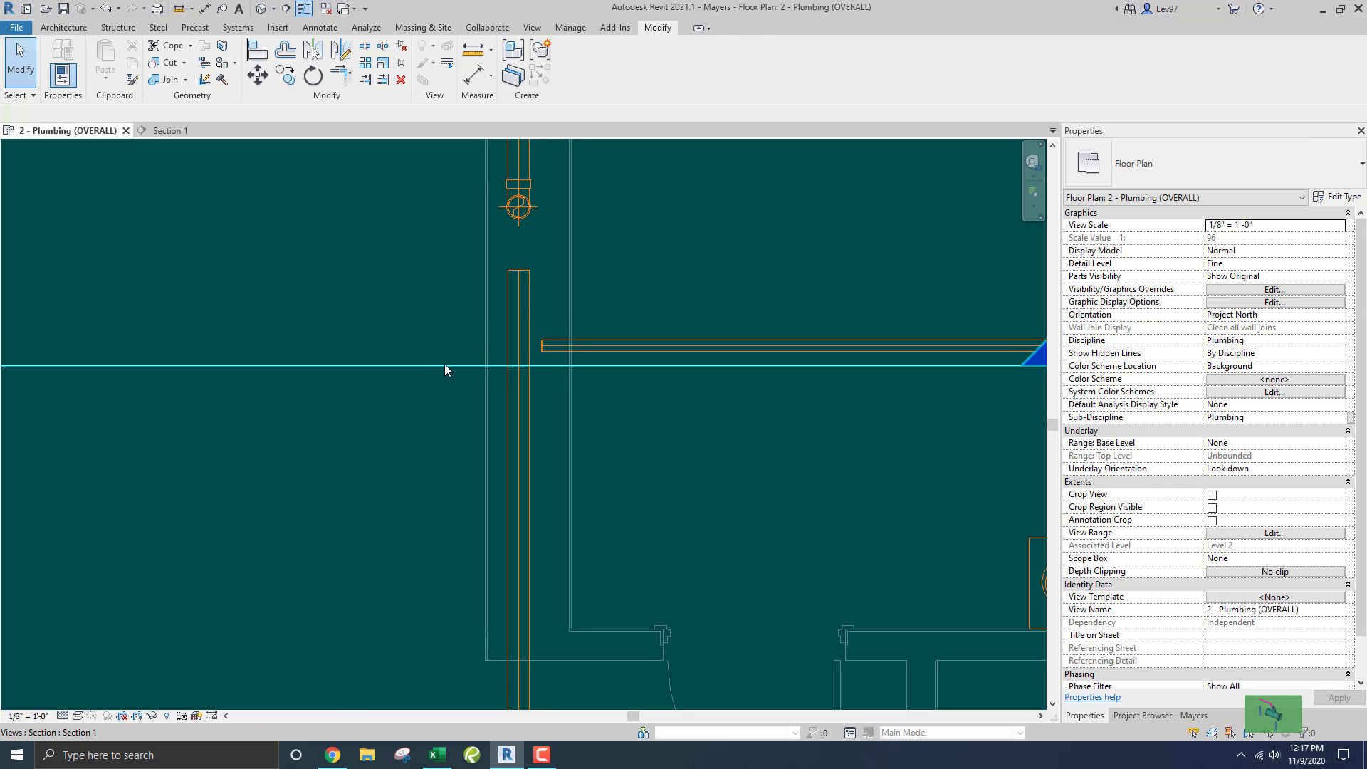
pyautogui.click(444, 364)
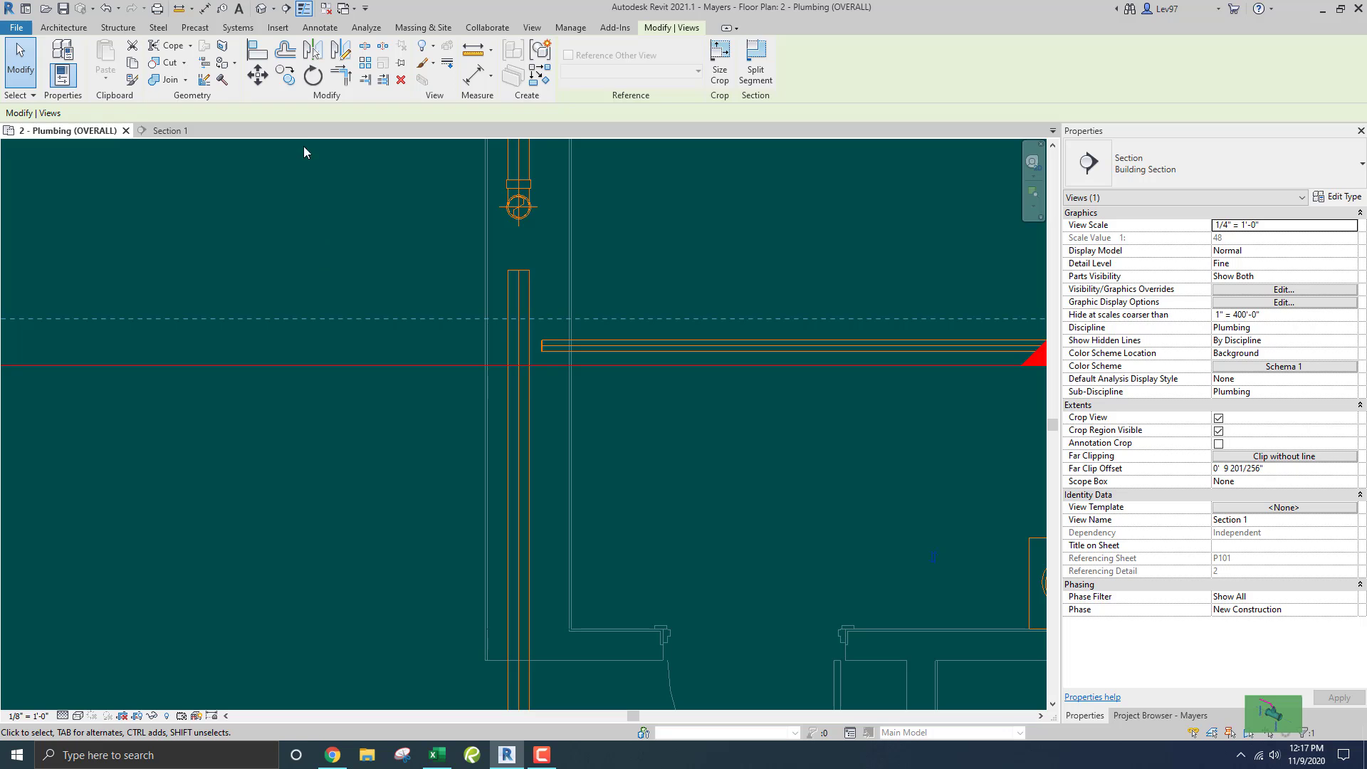
pyautogui.click(161, 131)
pyautogui.scroll(10, 498, 356)
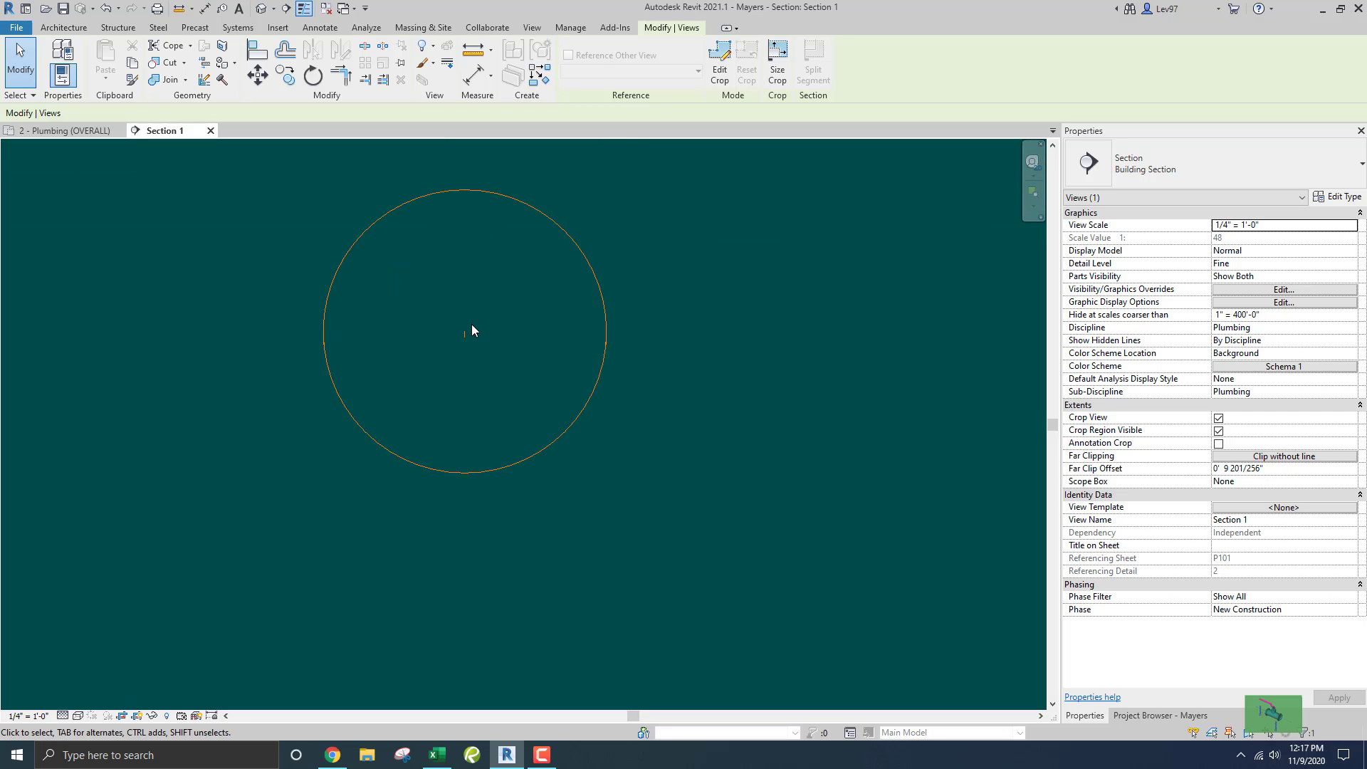
pyautogui.press('d')
pyautogui.press('l')
pyautogui.scroll(4, 466, 334)
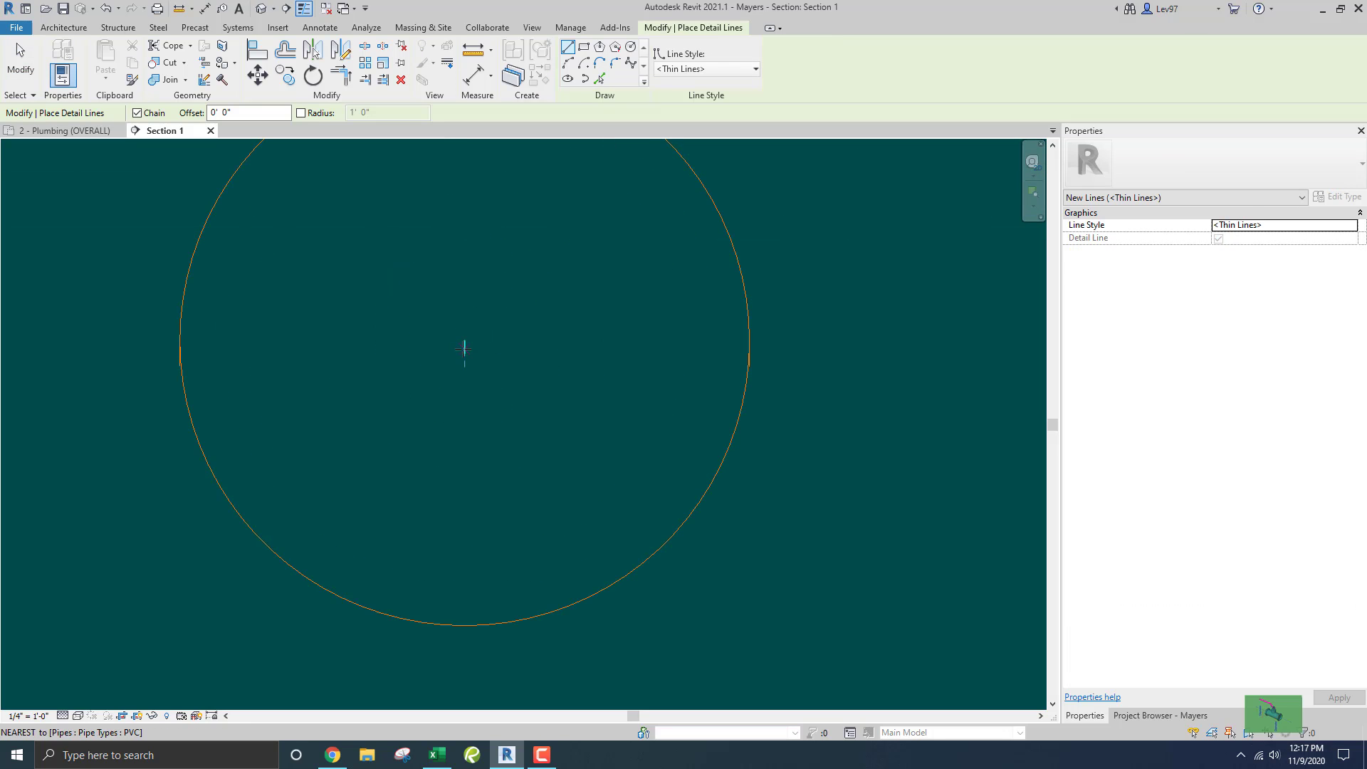
pyautogui.click(464, 349)
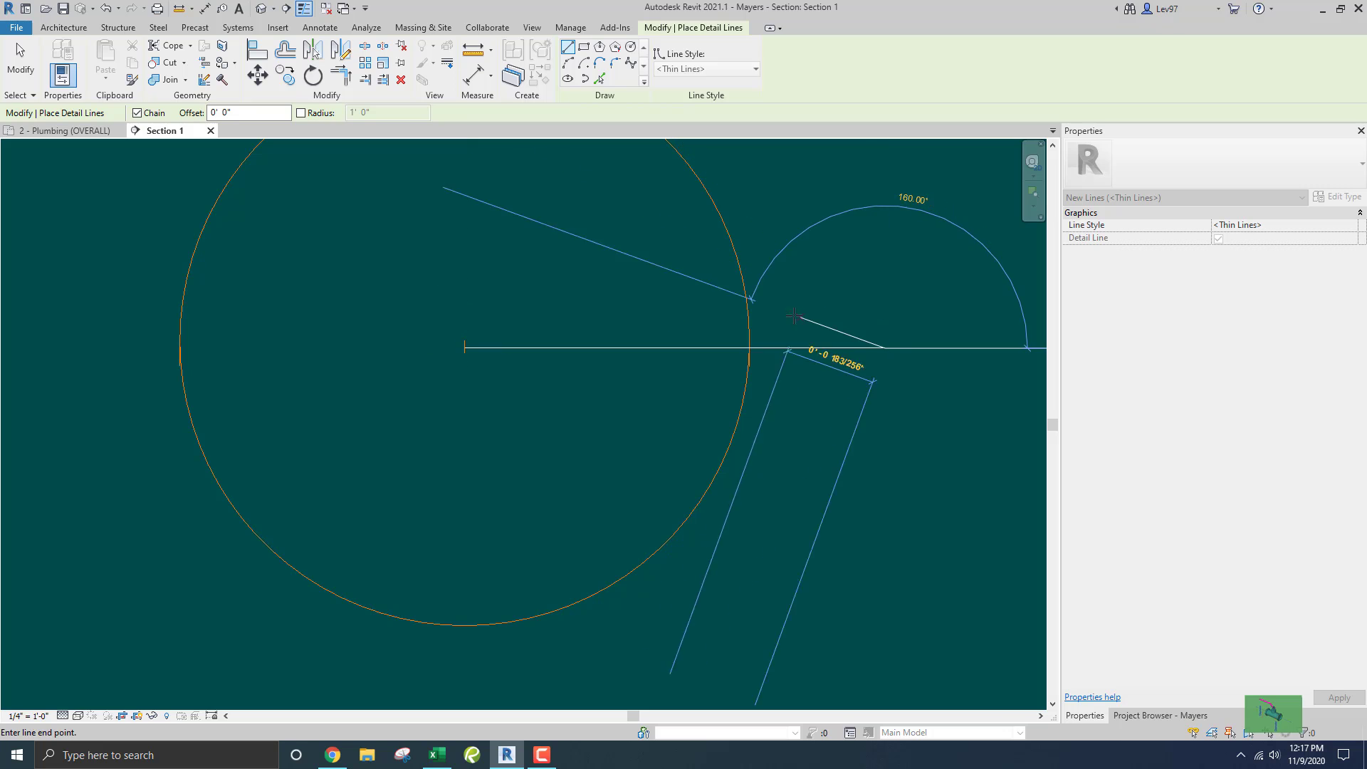
pyautogui.press('Escape')
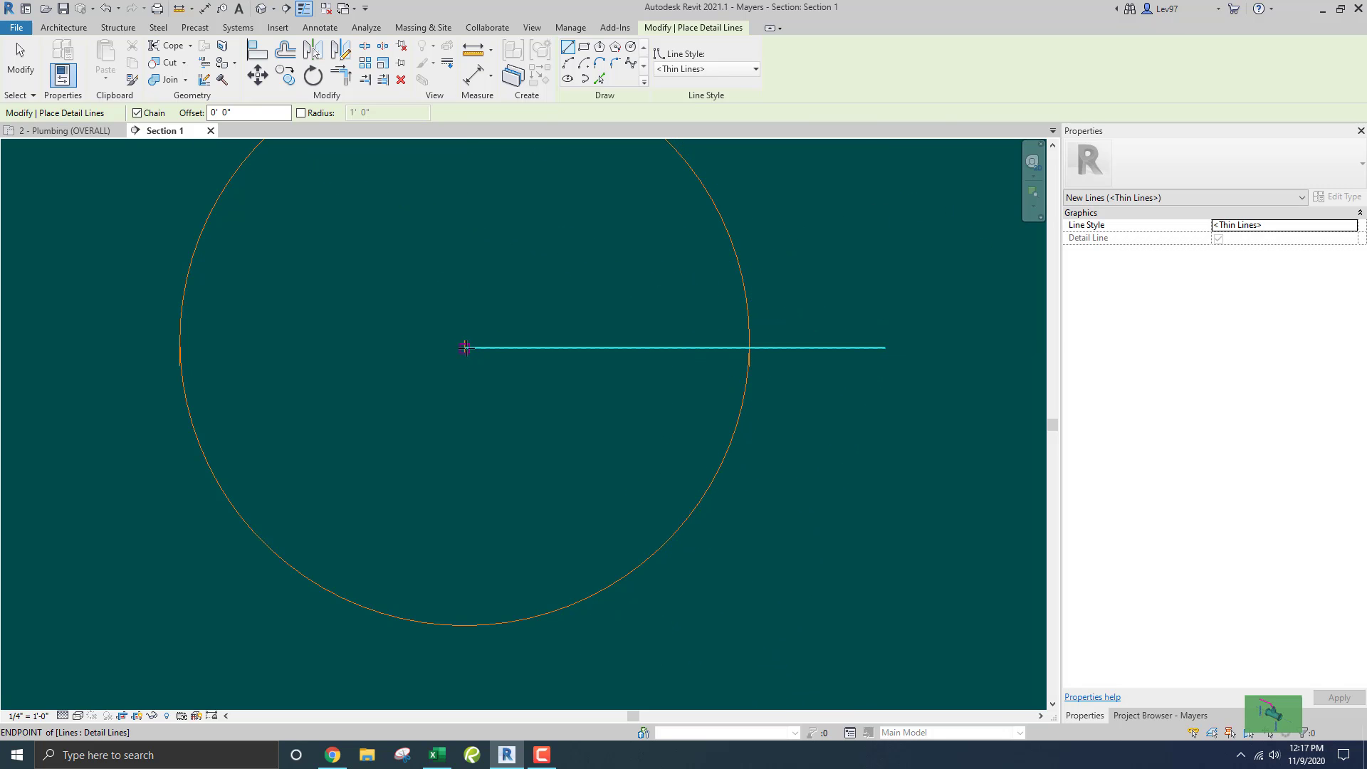
# Draw a vertical detail line about 4 1/2" long from the main's centre up past the top of the pipe
pyautogui.click(465, 347)
pyautogui.scroll(-3, 465, 347)
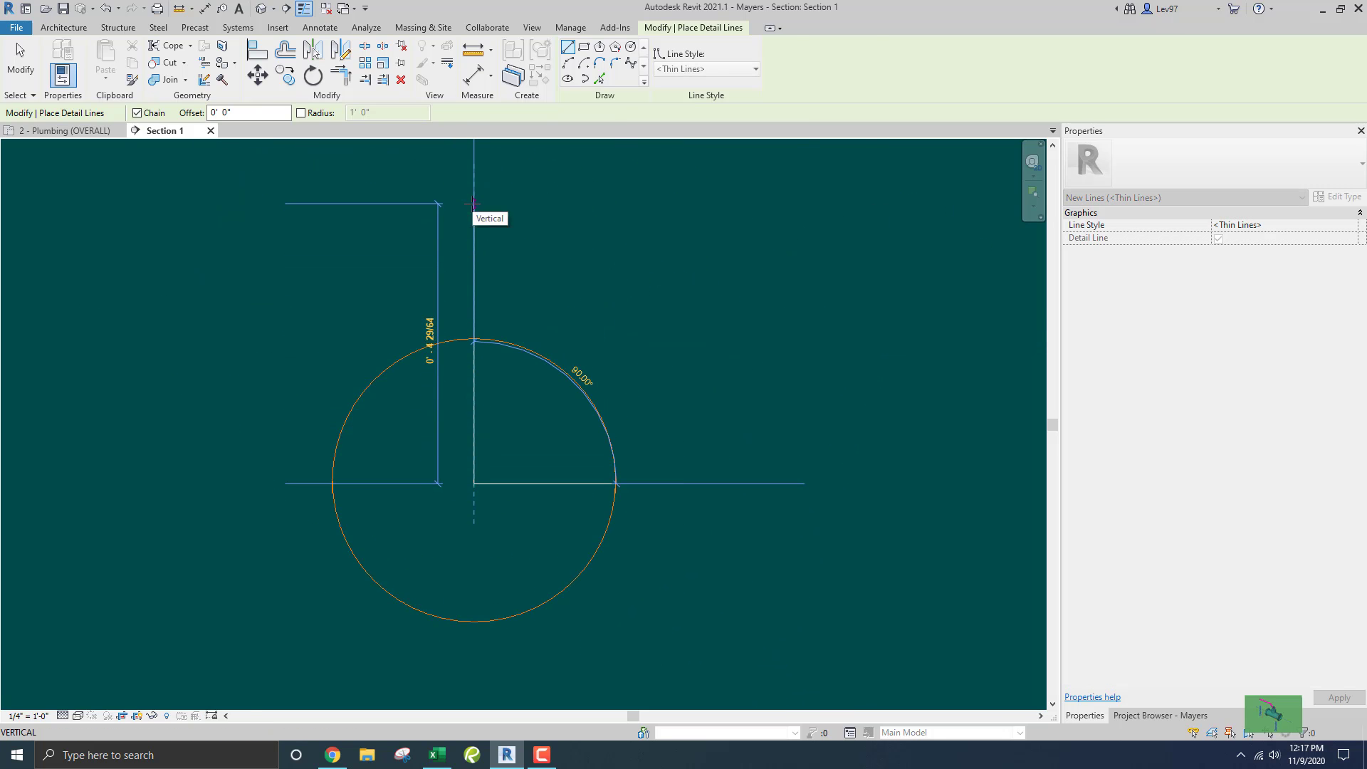
pyautogui.click(474, 203)
pyautogui.press('Escape')
pyautogui.press('Escape')
# Lower the sloped 2" branch in small increments toward the main's centre elevation, cancelling the last nudge
pyautogui.scroll(-5, 456, 235)
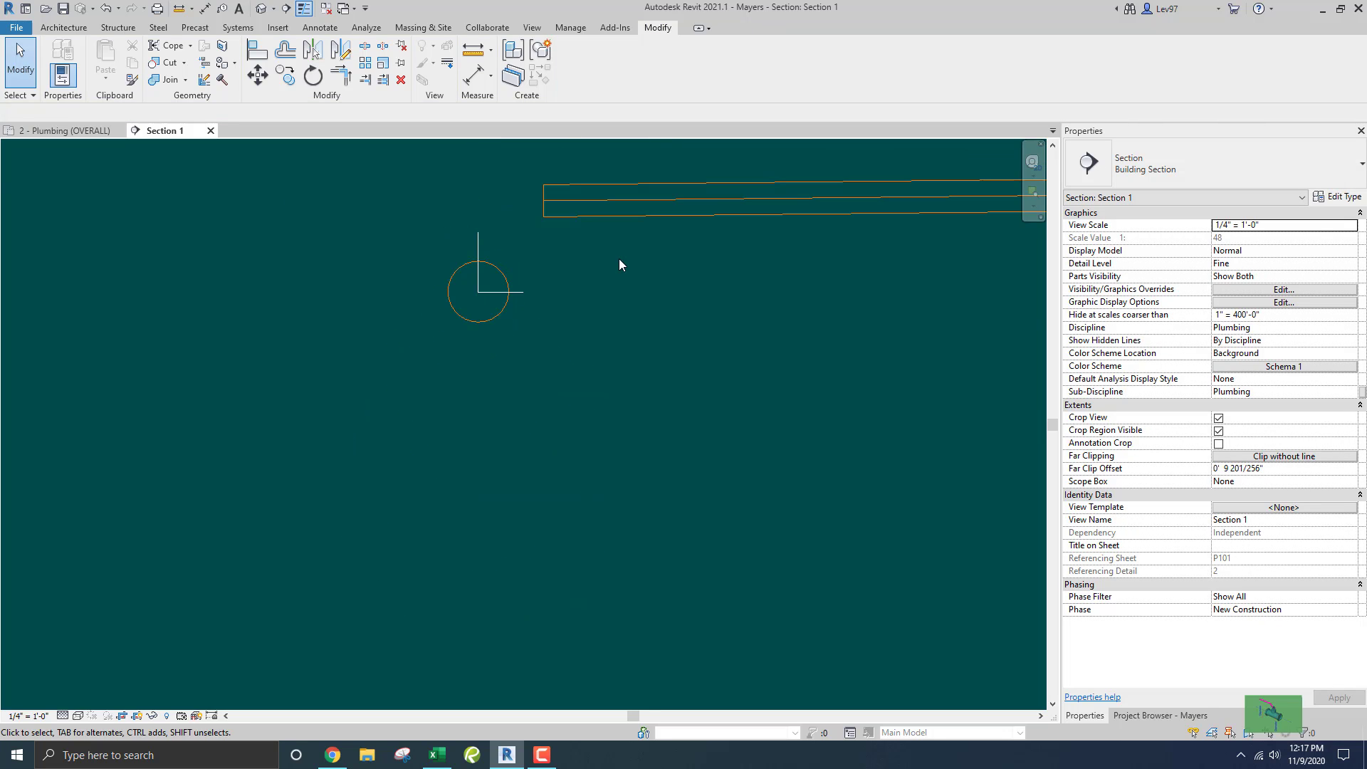
pyautogui.moveTo(619, 259); pyautogui.dragTo(439, 299, button='middle')
pyautogui.scroll(-2, 439, 298)
pyautogui.click(447, 267)
pyautogui.scroll(-1, 467, 309)
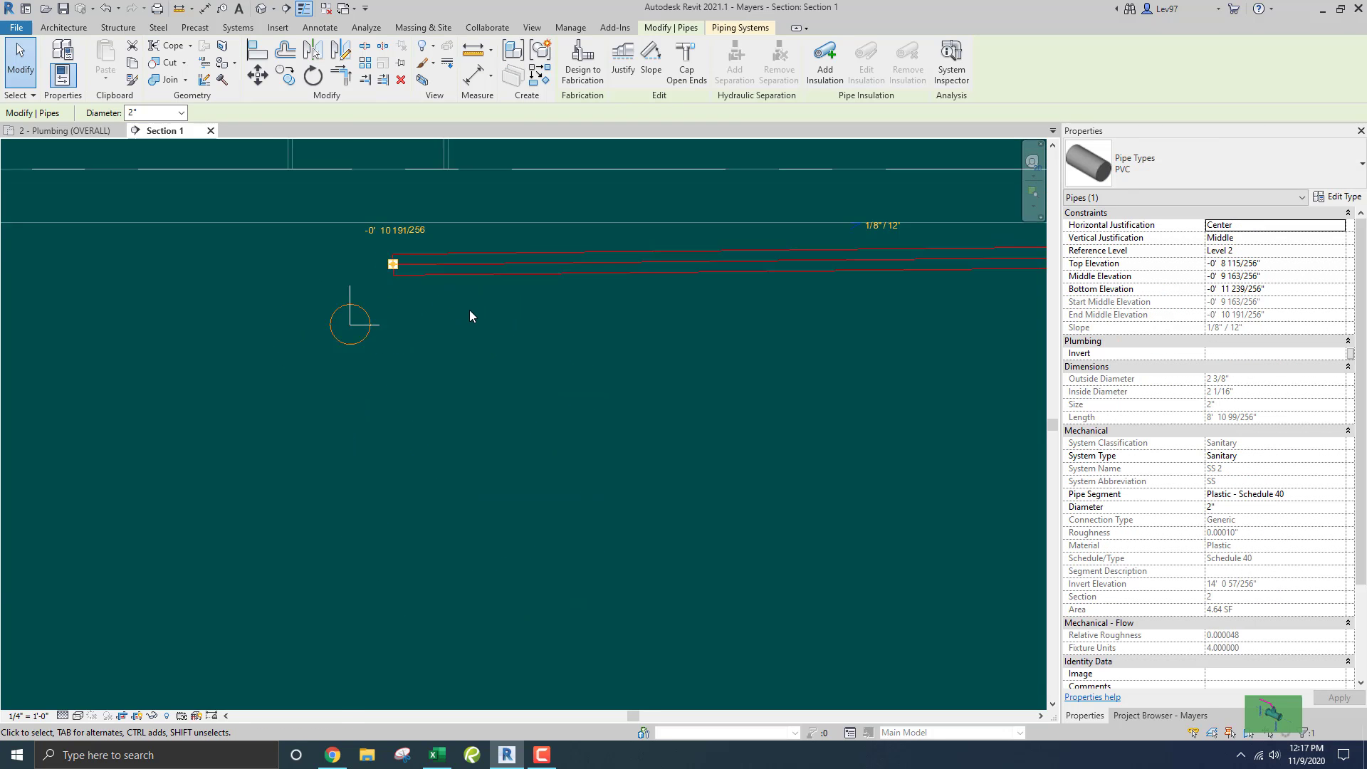
pyautogui.scroll(-2, 469, 313)
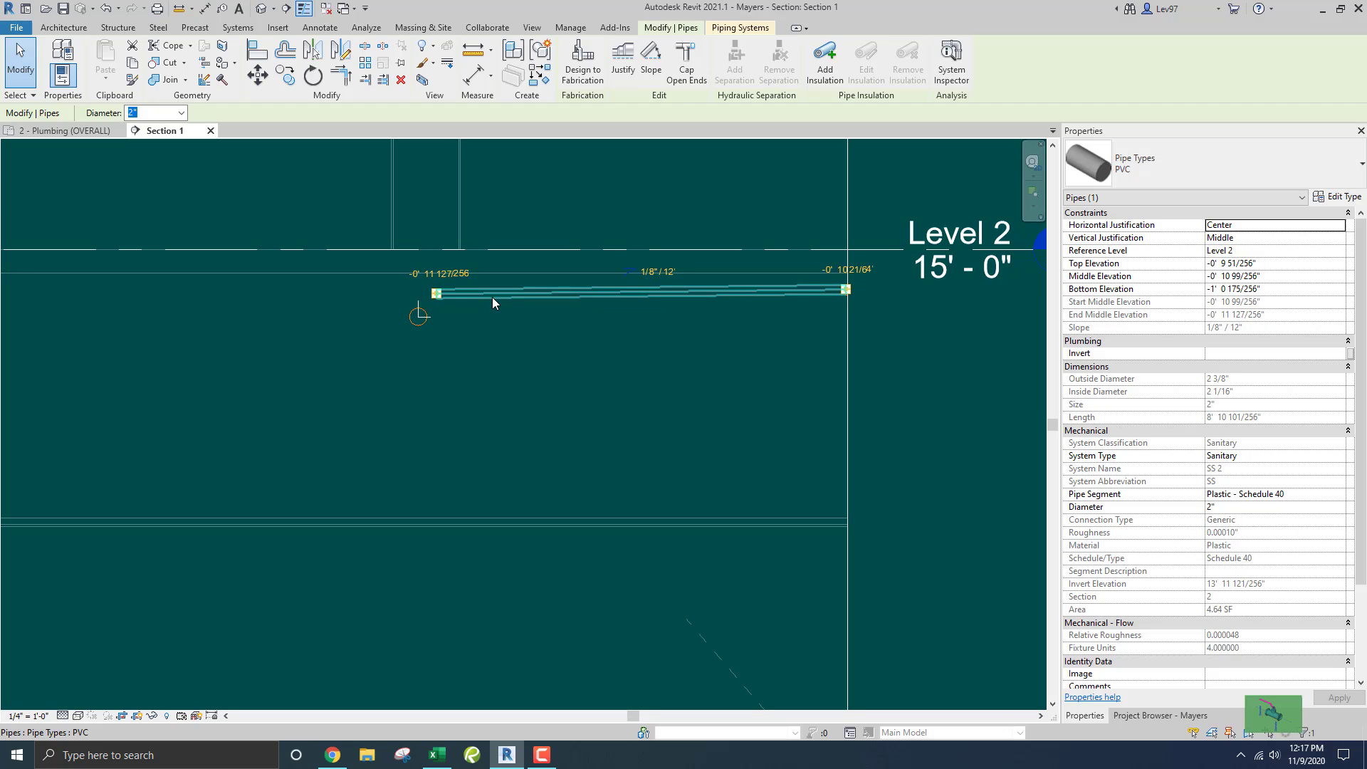
pyautogui.press('Down')
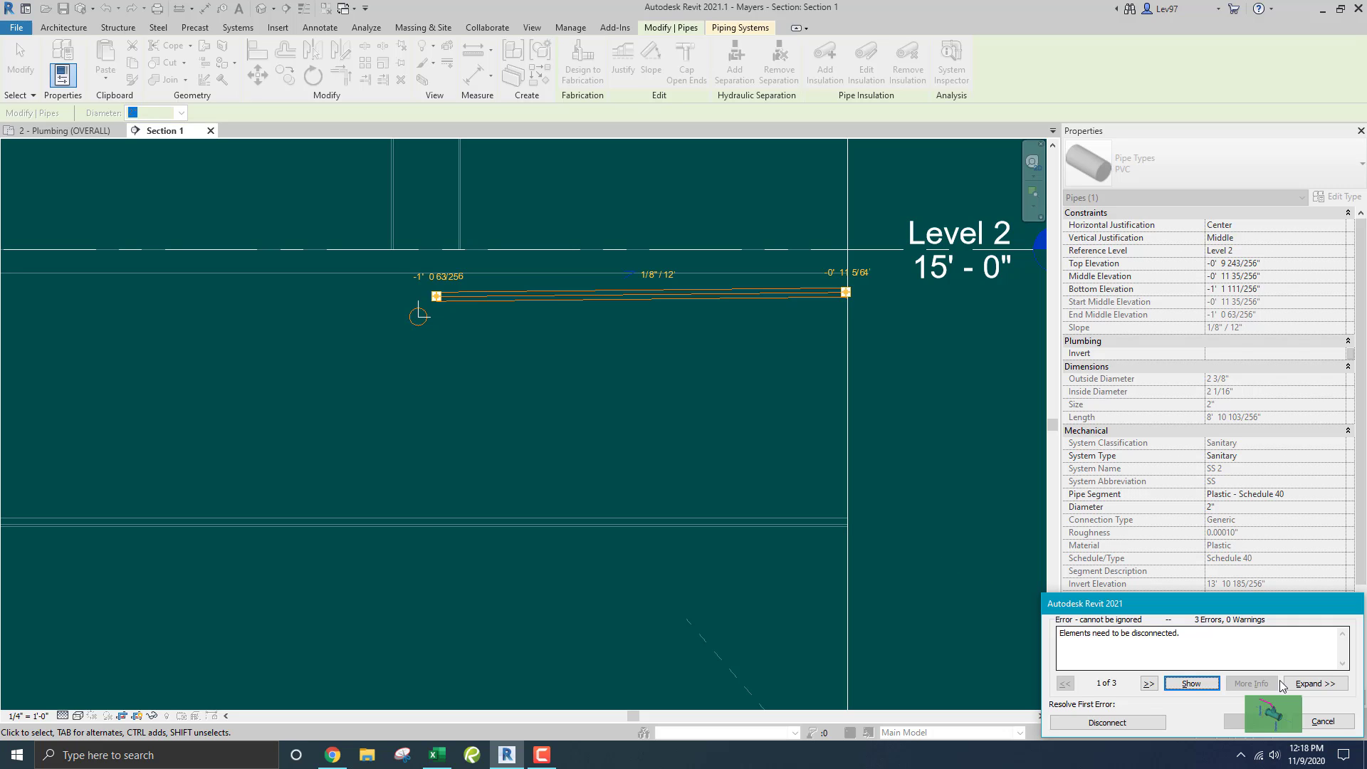
pyautogui.click(1324, 722)
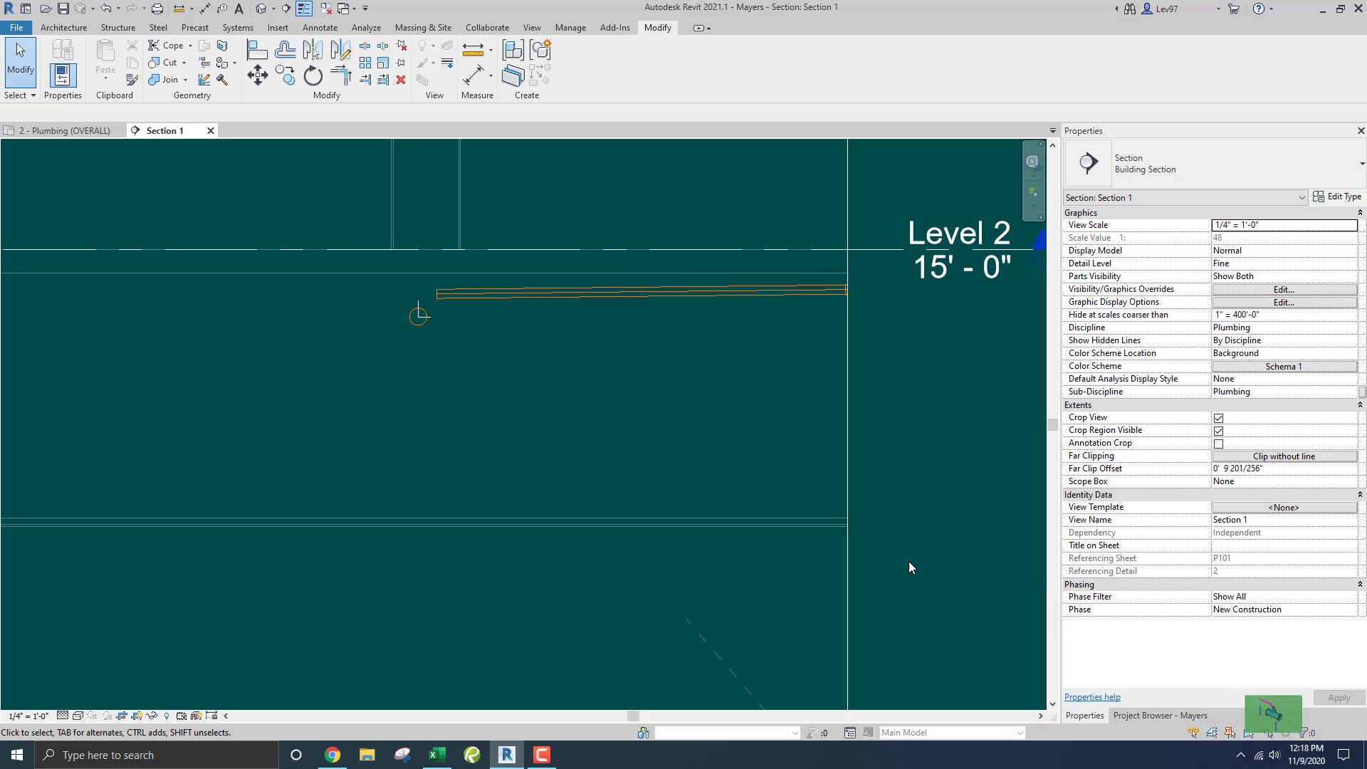
# Open the 3D Plumbing view and examine how the upper restroom's branch piping connects to its fixtures
pyautogui.scroll(-2, 626, 428)
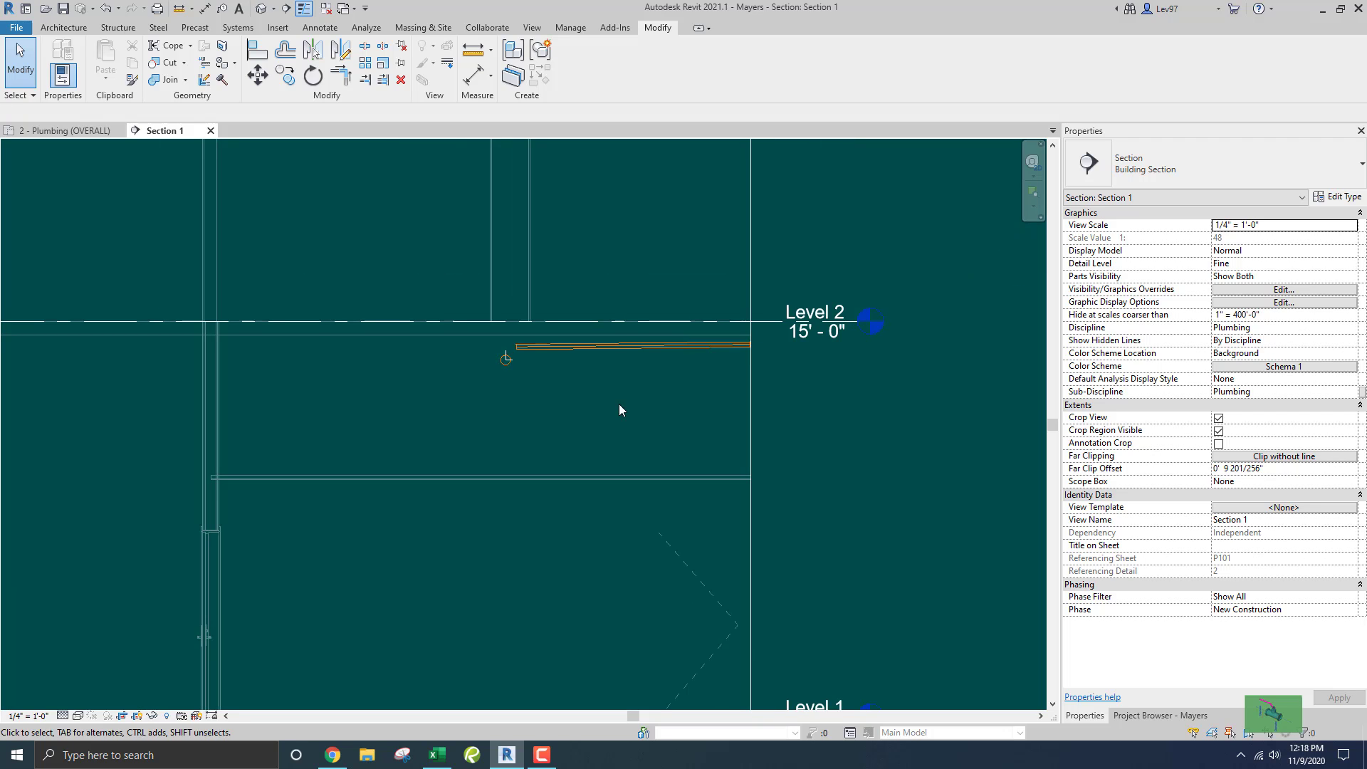
pyautogui.click(1138, 716)
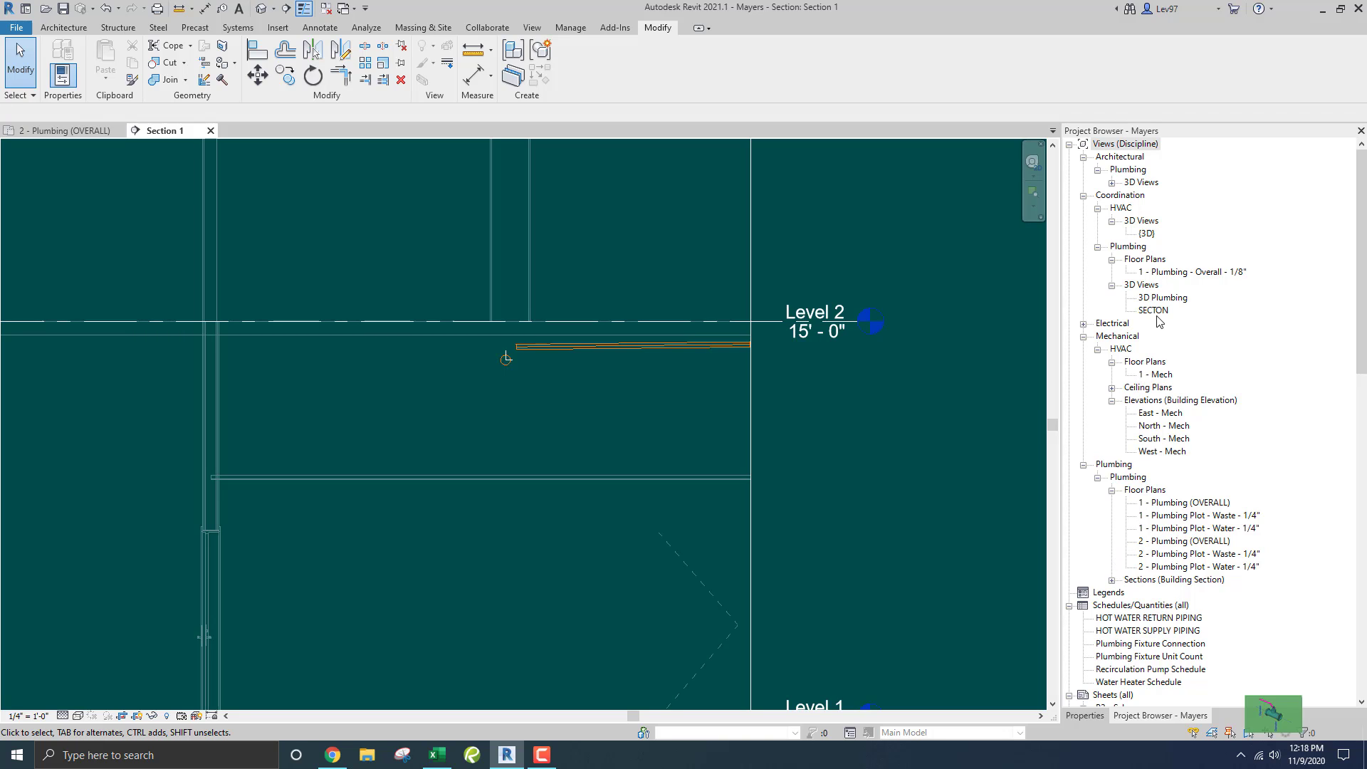
pyautogui.doubleClick(1161, 298)
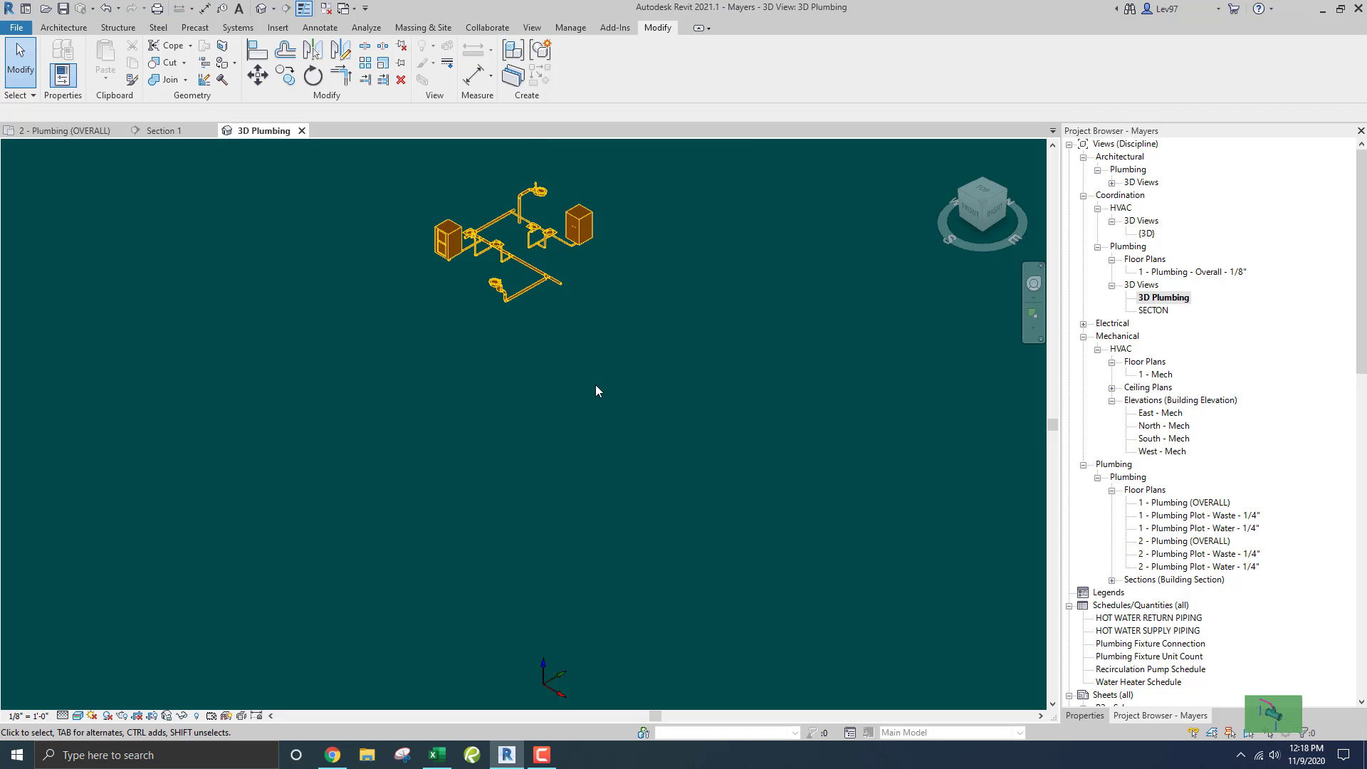
pyautogui.moveTo(591, 388); pyautogui.dragTo(640, 510, button='middle')
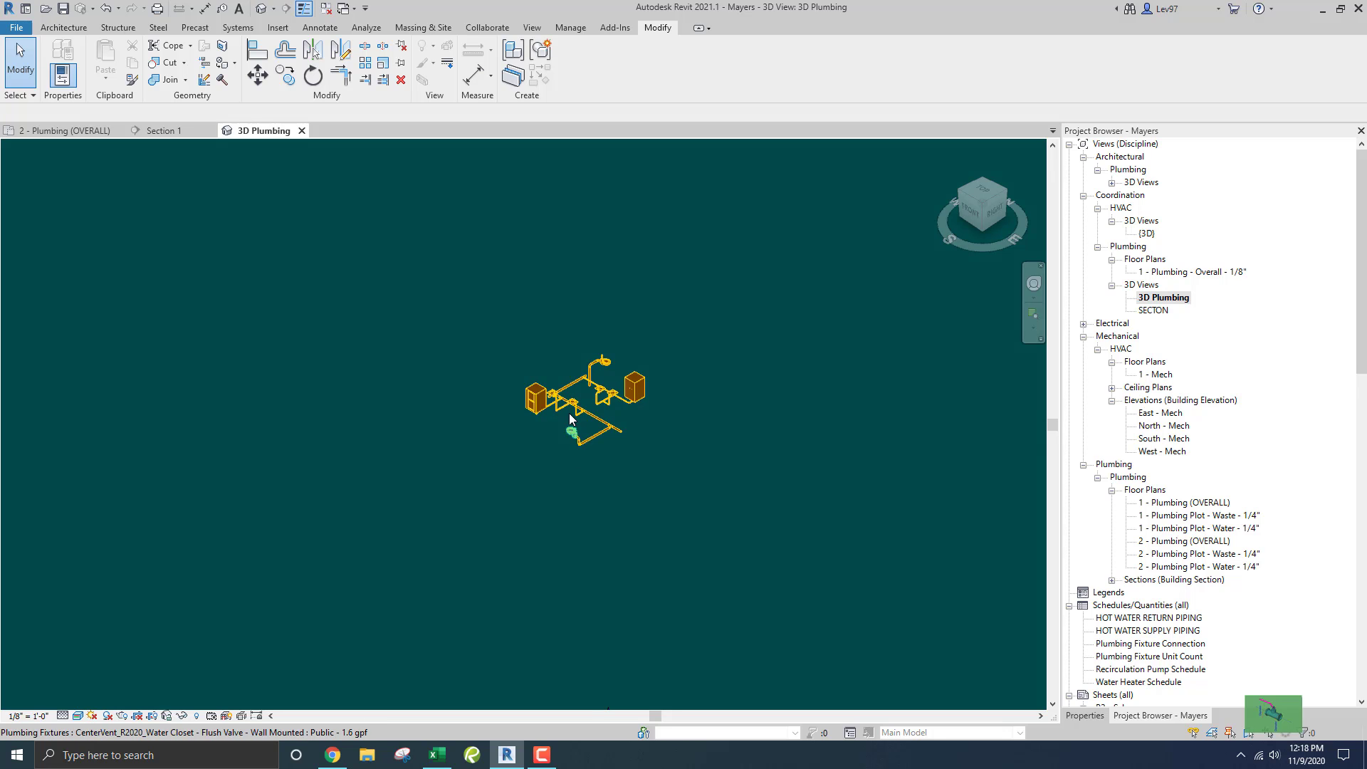
pyautogui.scroll(8, 570, 420)
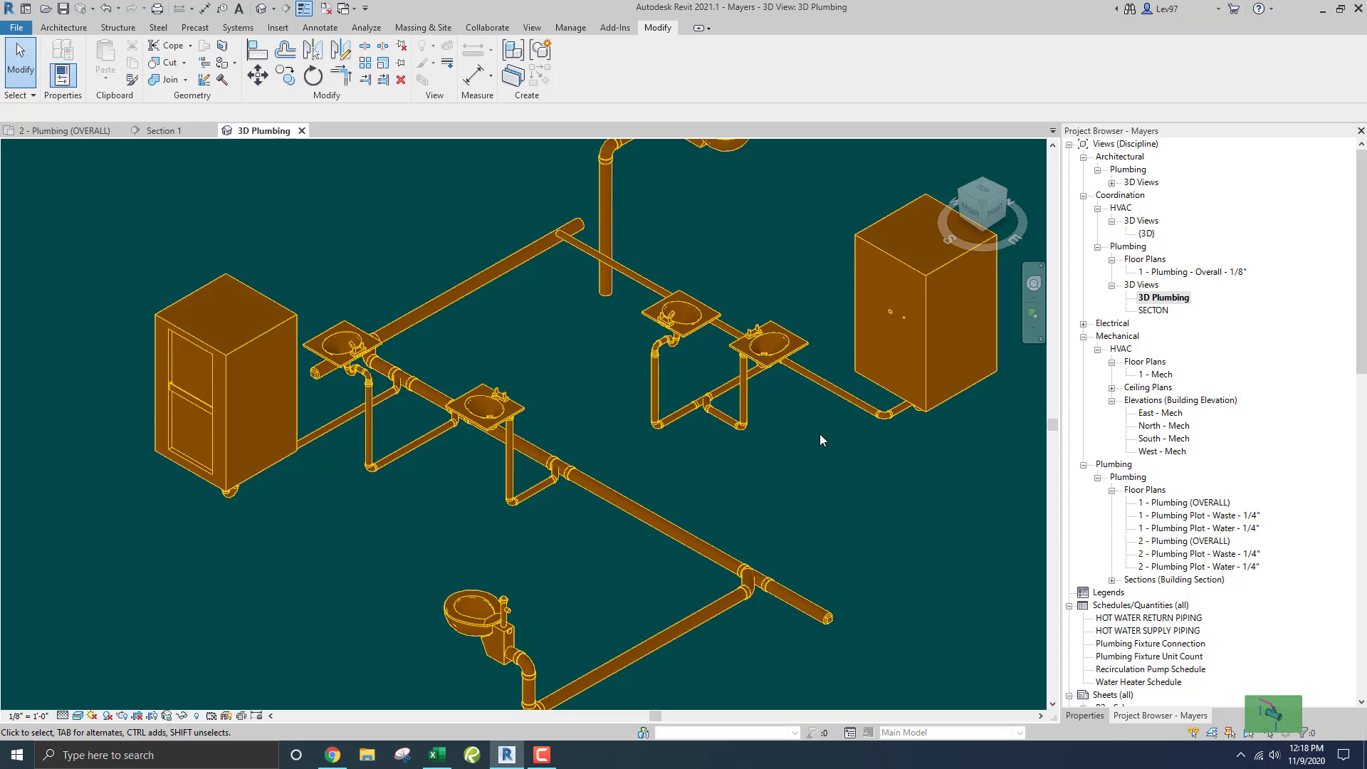
# In the 3D view, select the upper restroom's complete 2" horizontal branch run, including the lavatory arms and their fittings
pyautogui.keyDown('shift'); pyautogui.moveTo(821, 437); pyautogui.dragTo(833, 385, button='middle'); pyautogui.keyUp('shift')
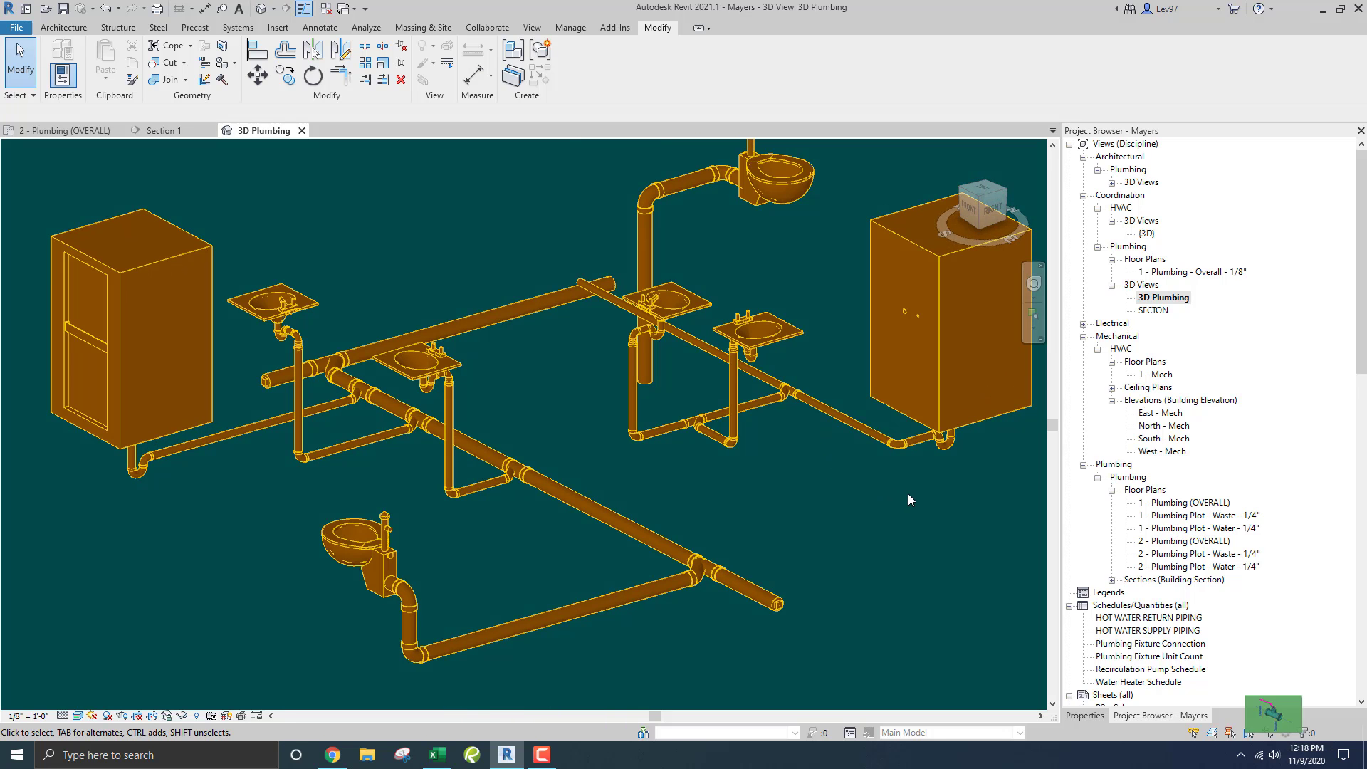
pyautogui.moveTo(908, 490); pyautogui.dragTo(835, 442)
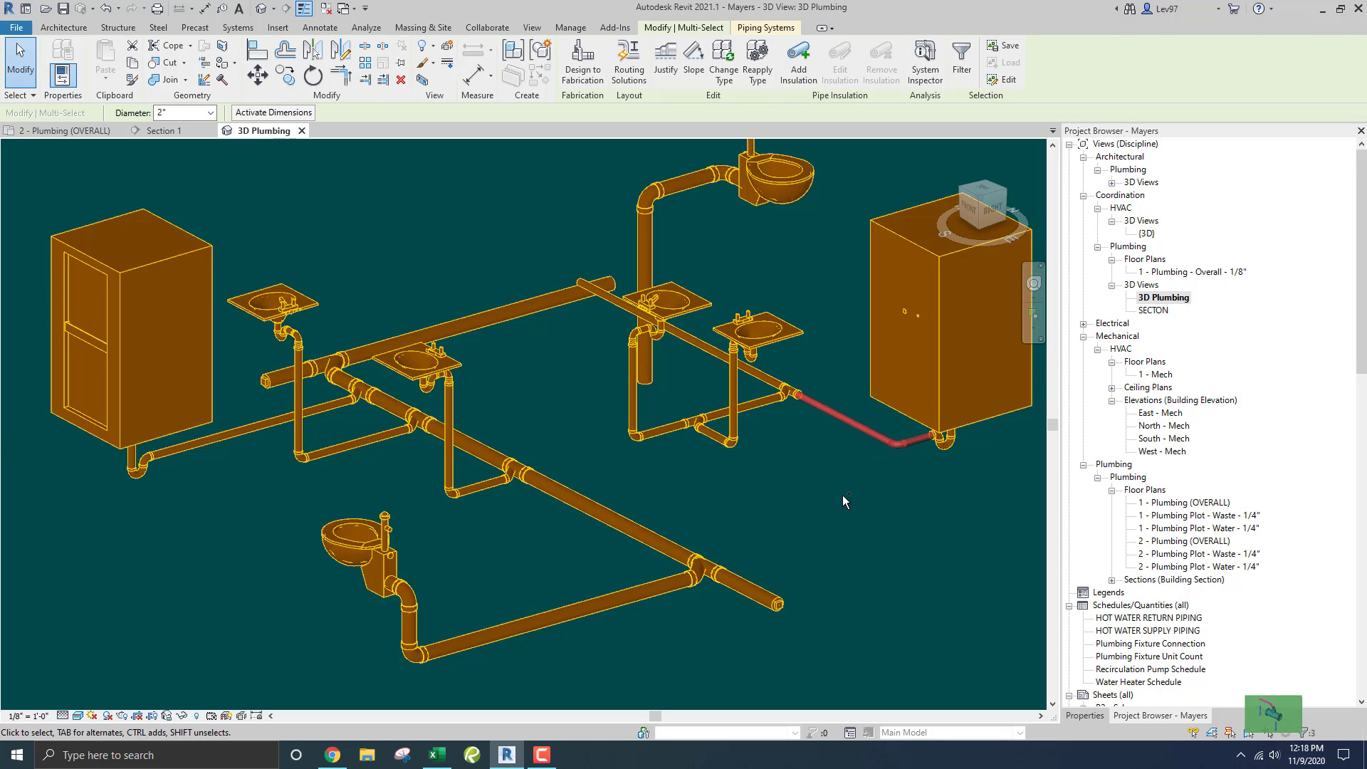
pyautogui.moveTo(851, 500); pyautogui.dragTo(694, 427)
pyautogui.keyDown('ctrl'); pyautogui.moveTo(819, 459); pyautogui.dragTo(783, 384); pyautogui.keyUp('ctrl')
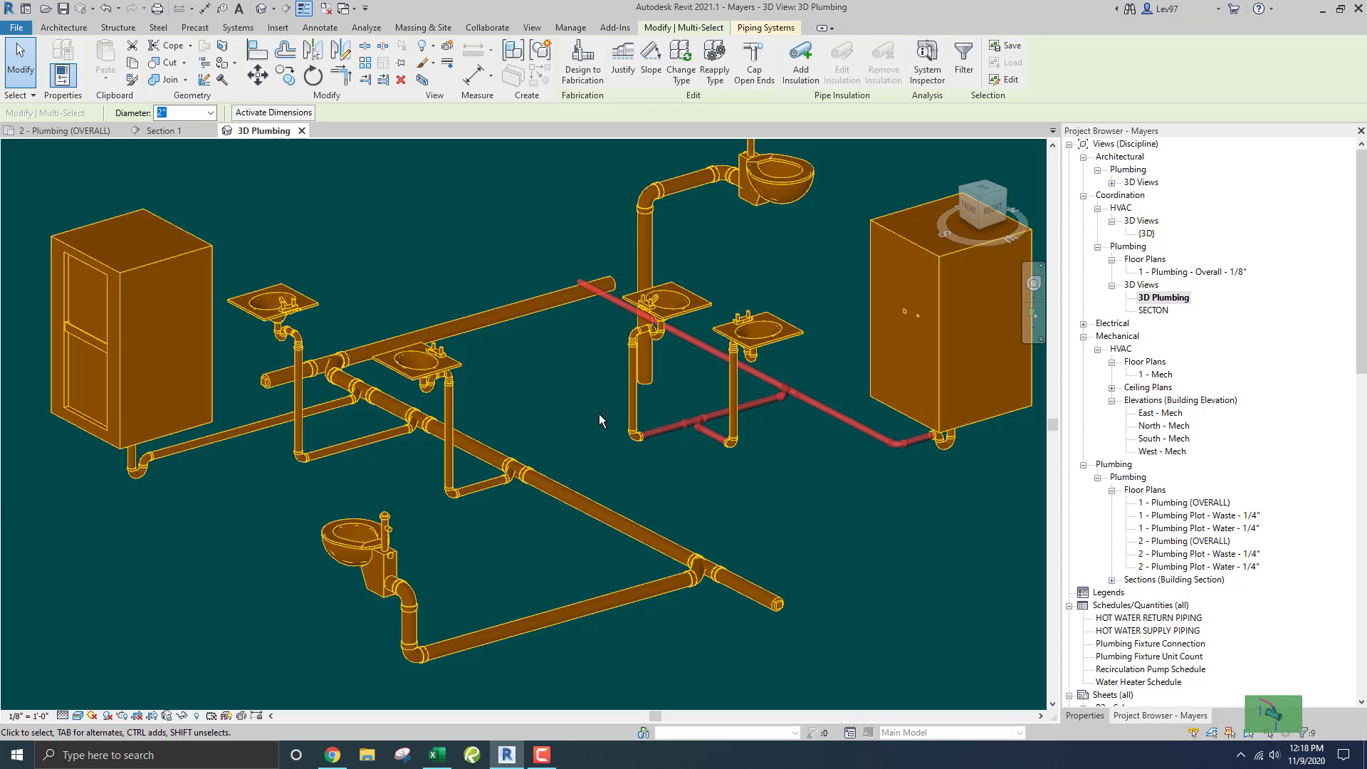
pyautogui.keyDown('ctrl'); pyautogui.moveTo(600, 413); pyautogui.dragTo(655, 459); pyautogui.keyUp('ctrl')
# In Section 1, lower the selected branch run in small increments until its open end sits near the main's centre elevation
pyautogui.click(160, 132)
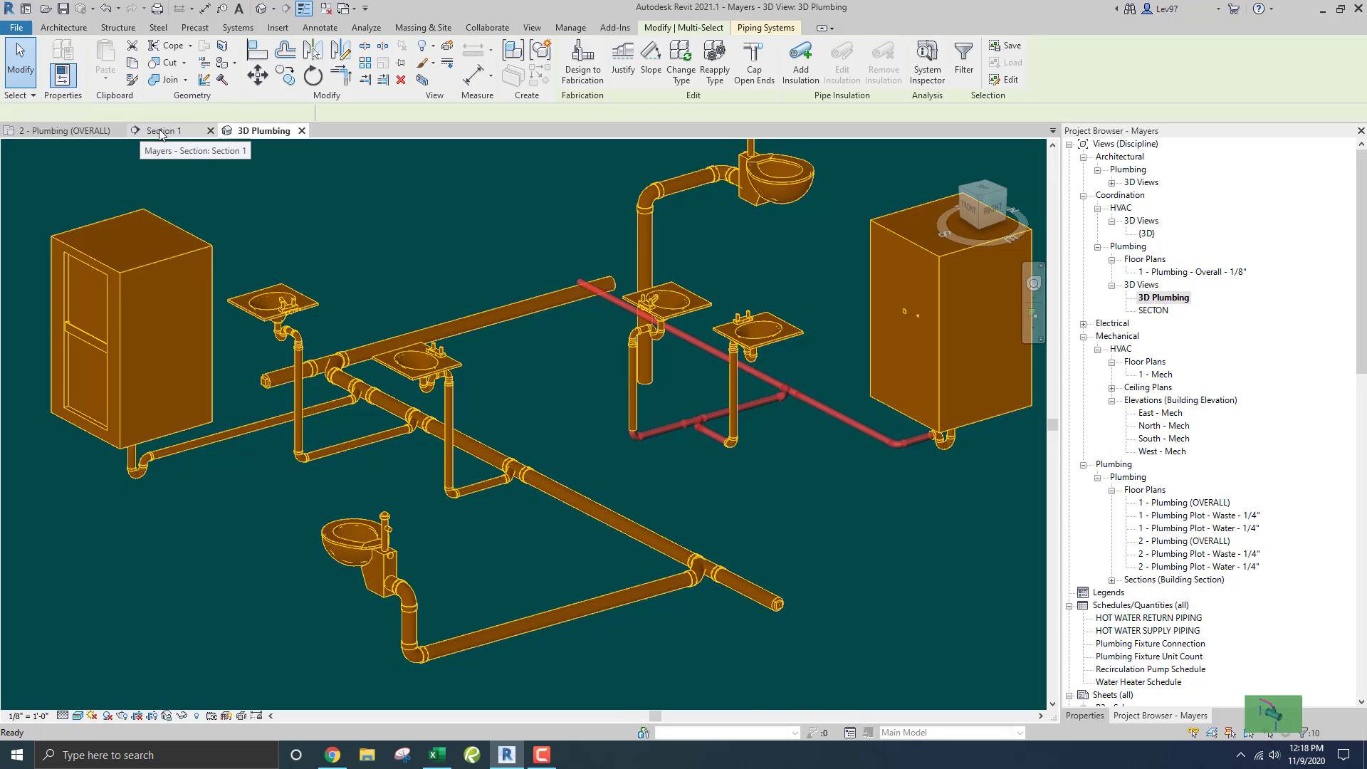
pyautogui.scroll(4, 523, 347)
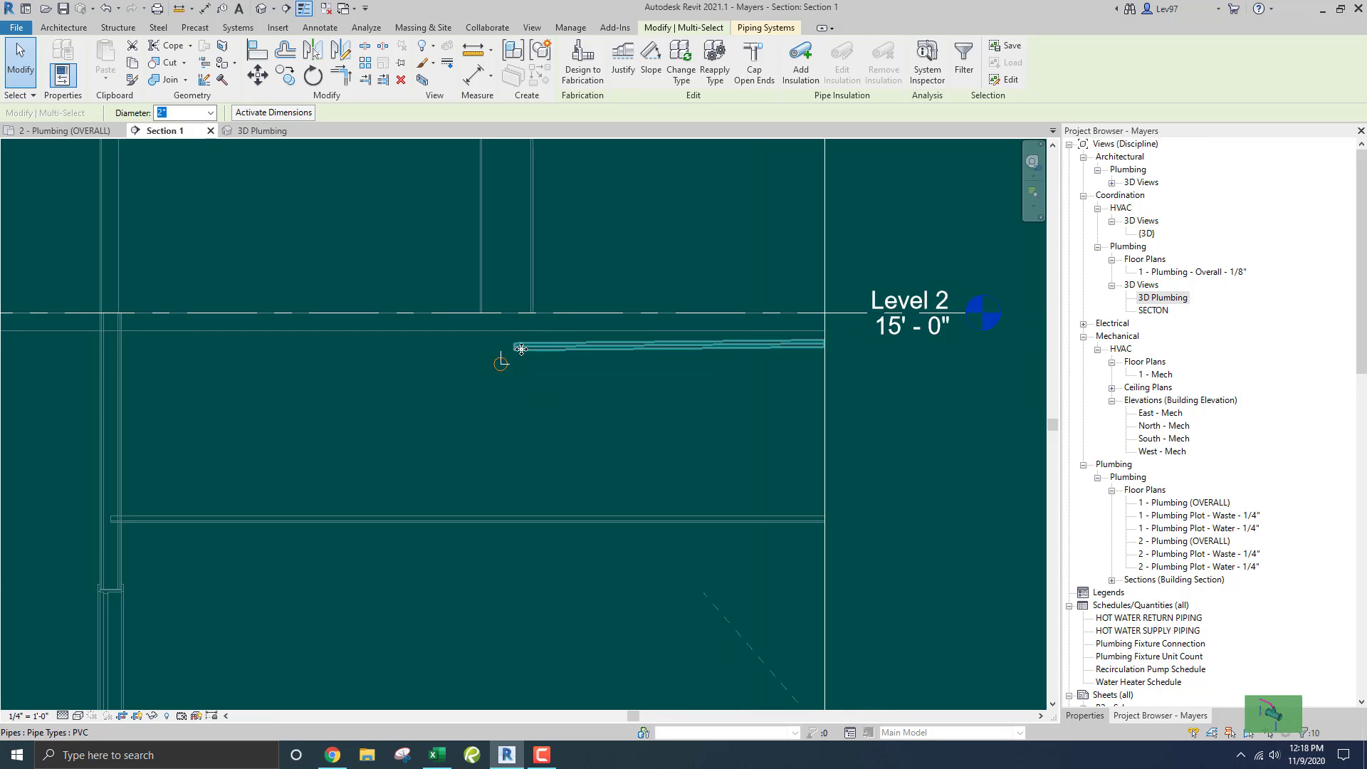
pyautogui.scroll(3, 515, 360)
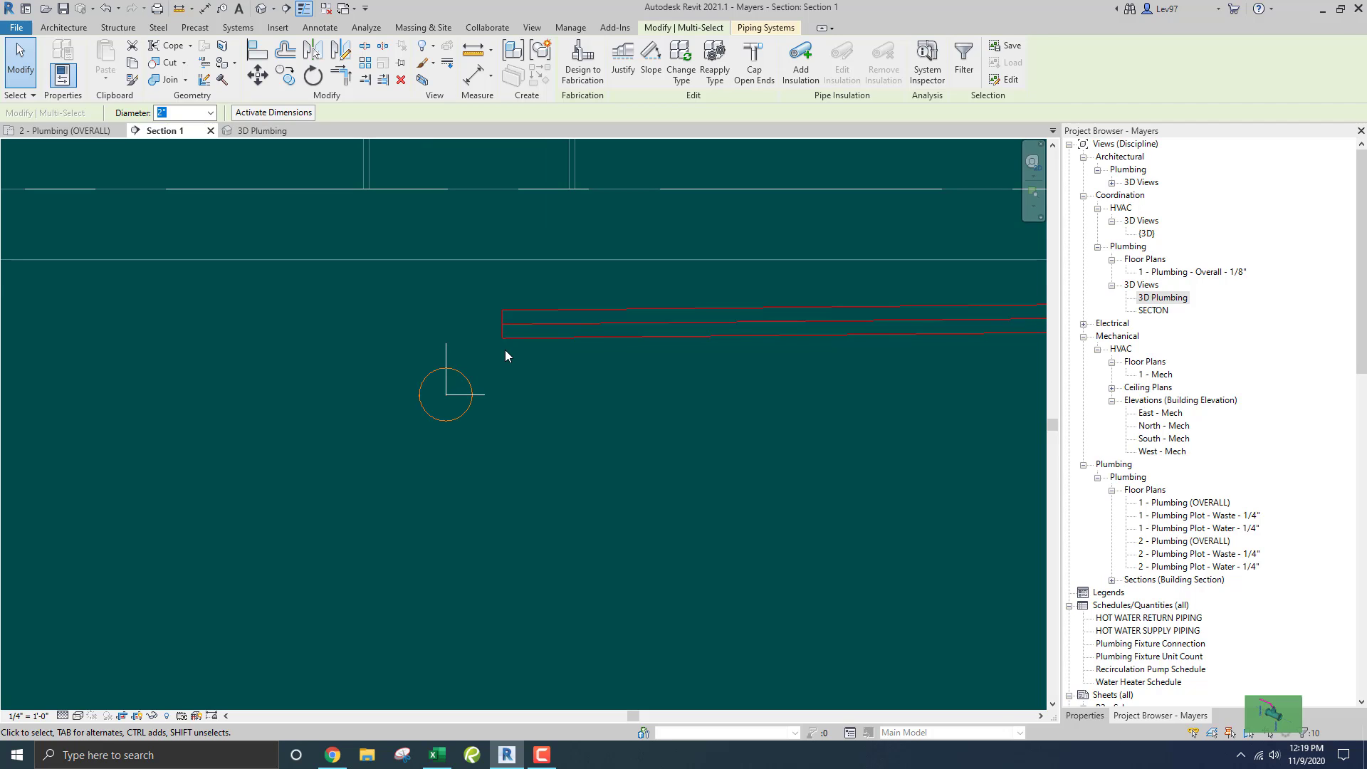
pyautogui.press('Down')
pyautogui.press('Down')
pyautogui.press('Down')
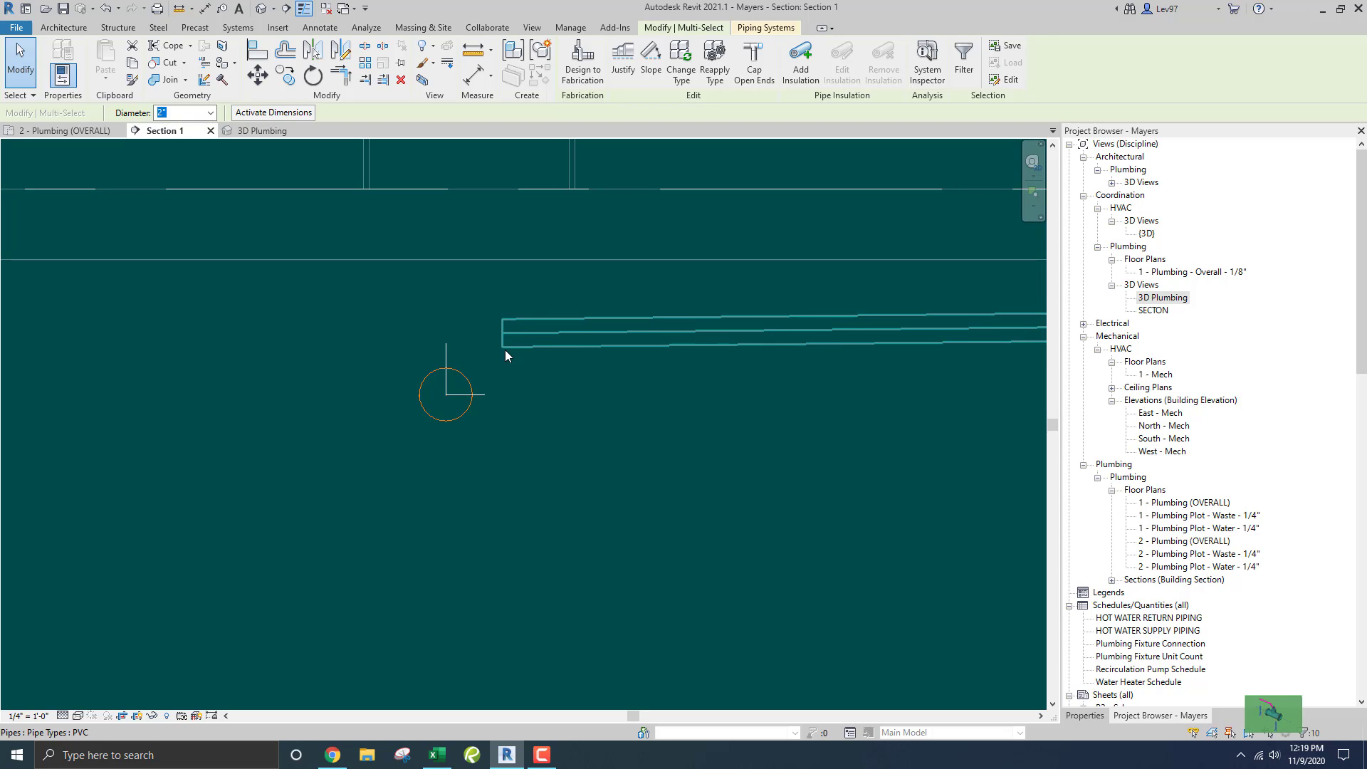
pyautogui.press('Down')
pyautogui.press('Down')
pyautogui.press('Down')
pyautogui.press('Down')
pyautogui.press('Down')
pyautogui.press('Down')
pyautogui.press('Down')
pyautogui.press('Down')
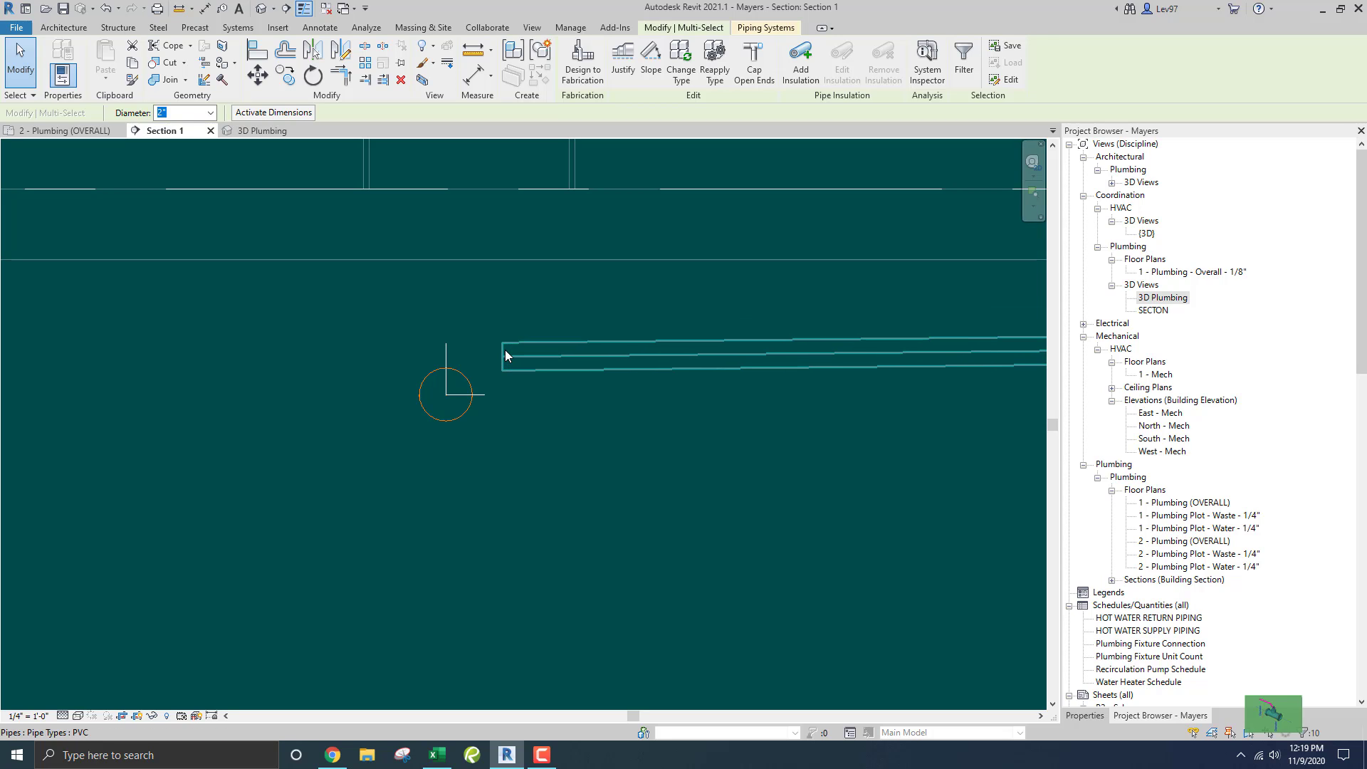
pyautogui.press('Down')
pyautogui.press('Down')
pyautogui.press('Down')
pyautogui.press('Down')
pyautogui.press('Down')
pyautogui.press('Down')
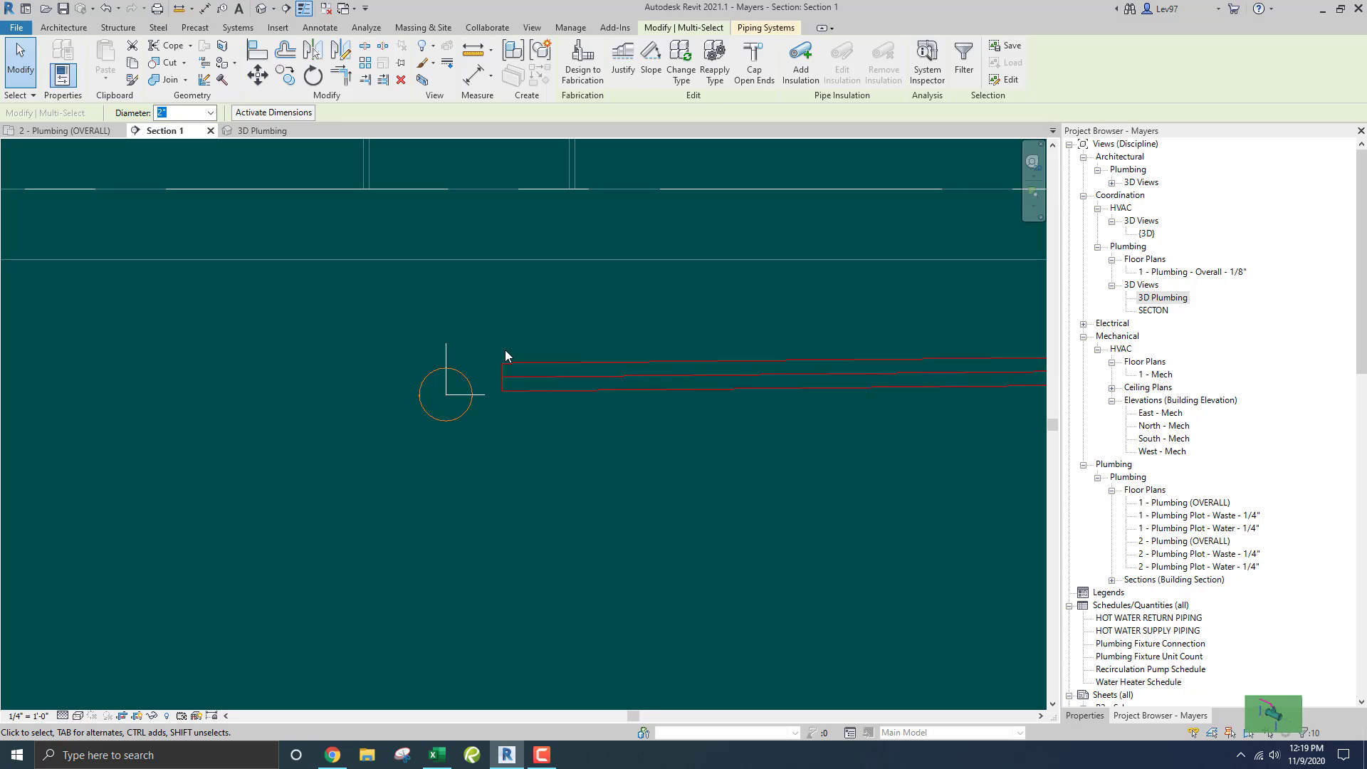
pyautogui.press('Down')
pyautogui.press('Down')
pyautogui.press('Down')
pyautogui.press('Down')
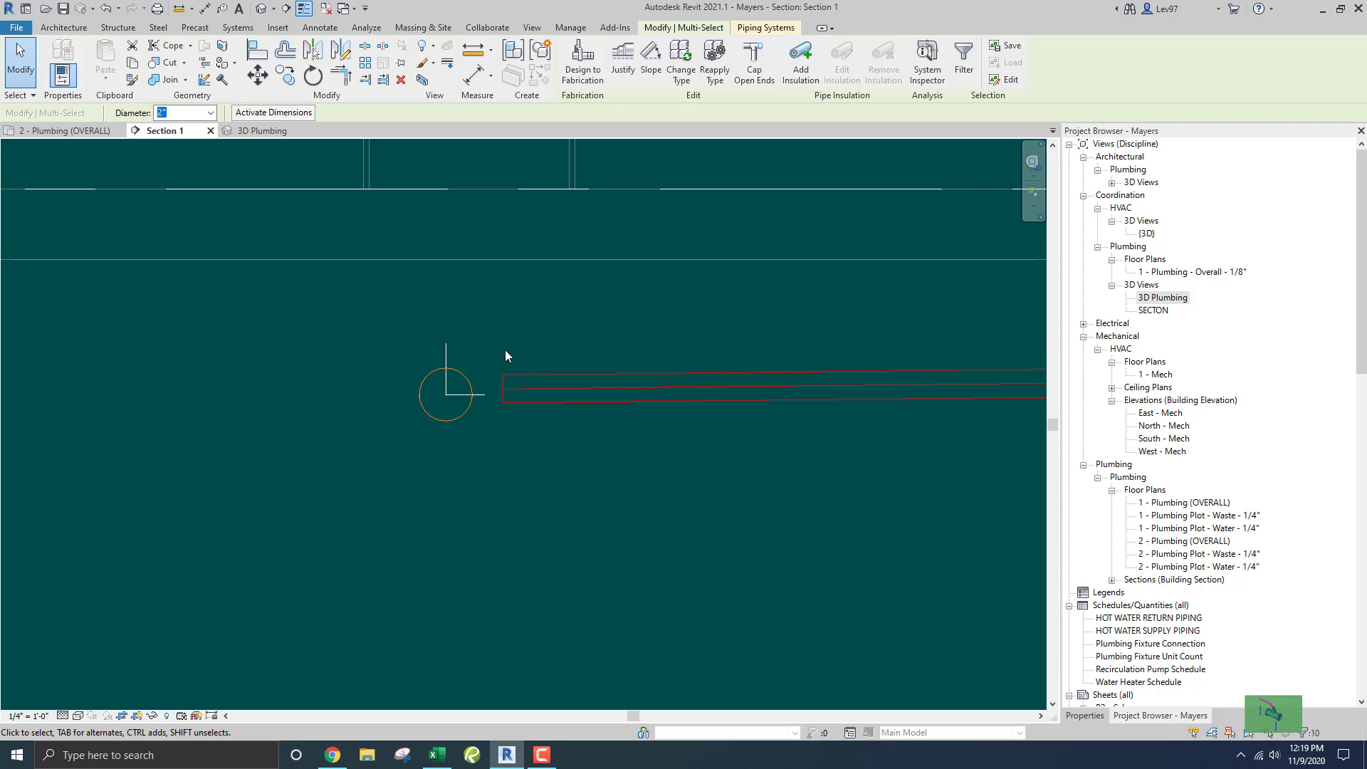
pyautogui.press('Down')
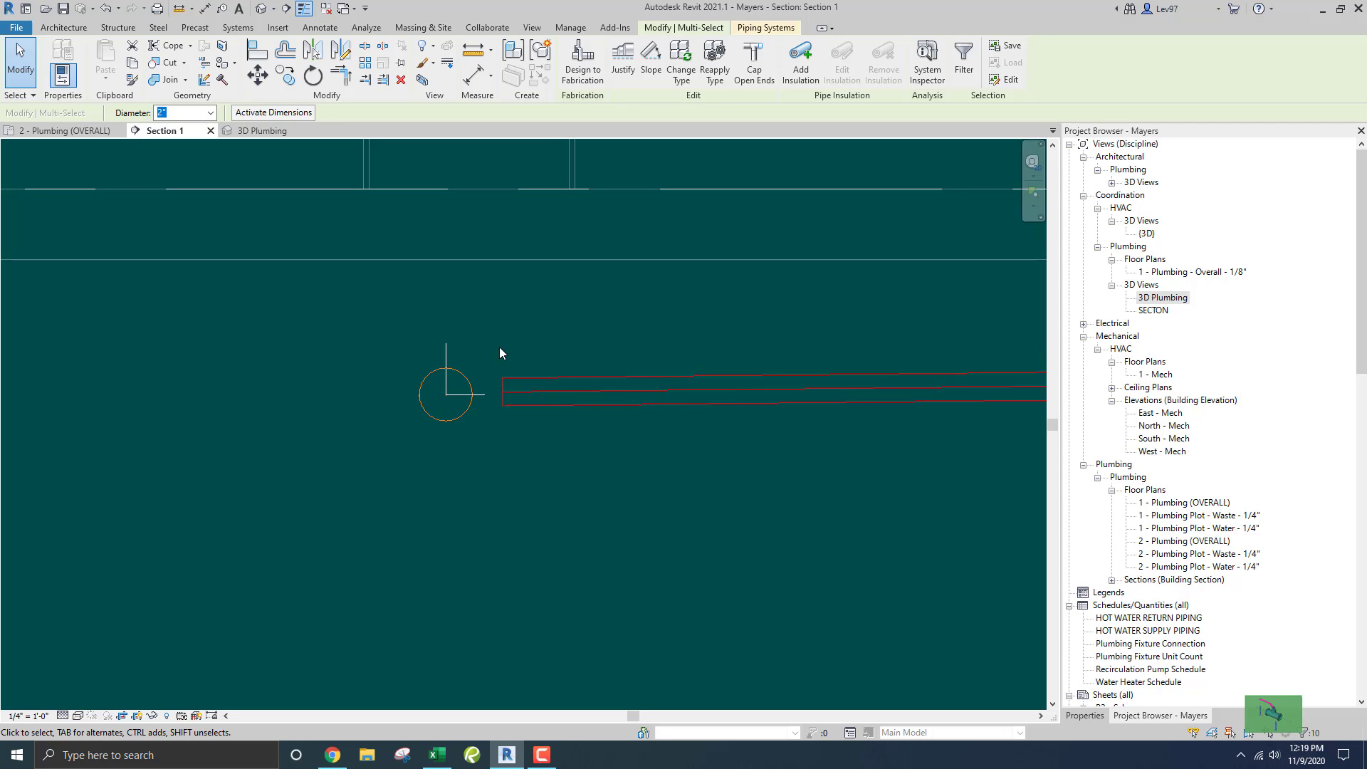
pyautogui.scroll(1, 452, 361)
pyautogui.click(369, 345)
# Extend the sloped 2" branch to the vertical detail line through the main's centre
pyautogui.moveTo(341, 341); pyautogui.dragTo(393, 350, button='middle')
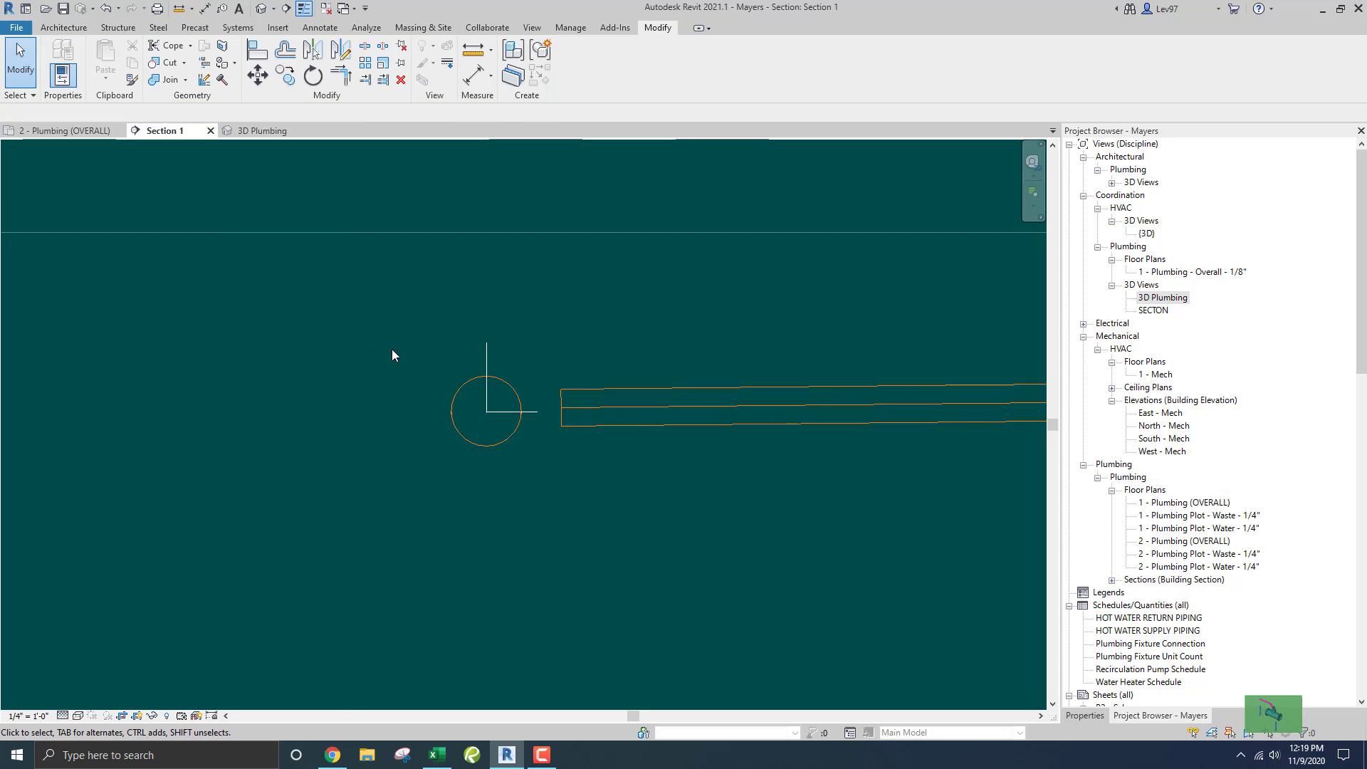
pyautogui.click(366, 80)
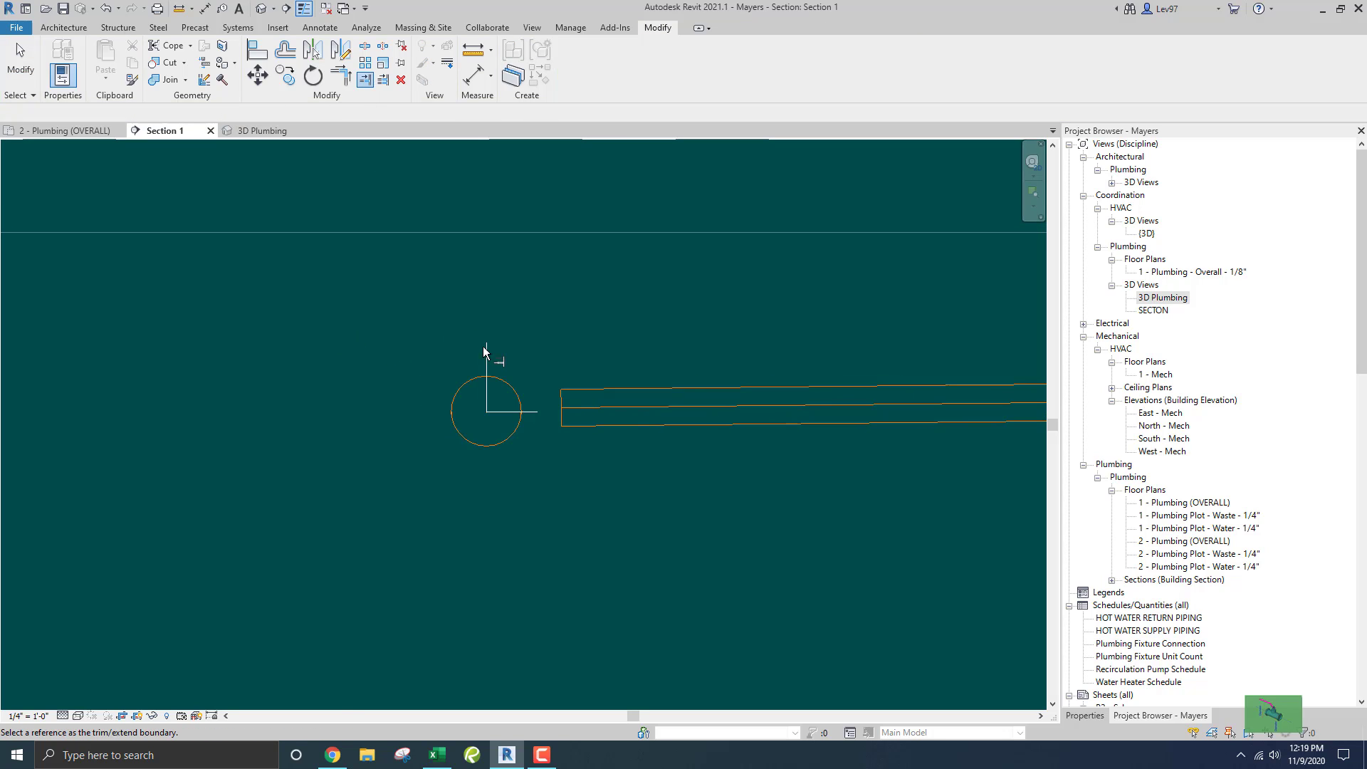
pyautogui.click(583, 395)
pyautogui.scroll(4, 475, 398)
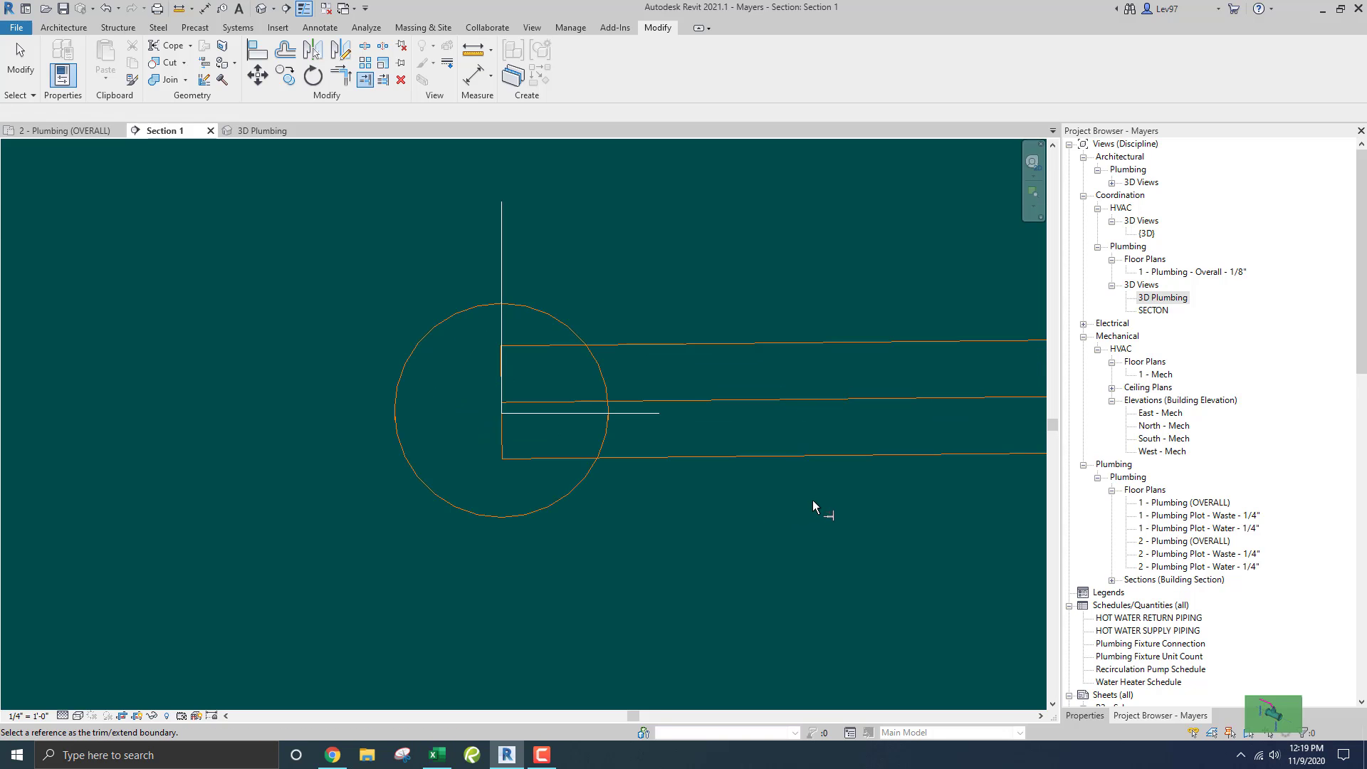
pyautogui.press('Escape')
# Nudge the 2" branch down in fine increments until its centreline end meets the intersection of the two detail lines
pyautogui.moveTo(830, 489); pyautogui.dragTo(787, 382)
pyautogui.scroll(2, 517, 422)
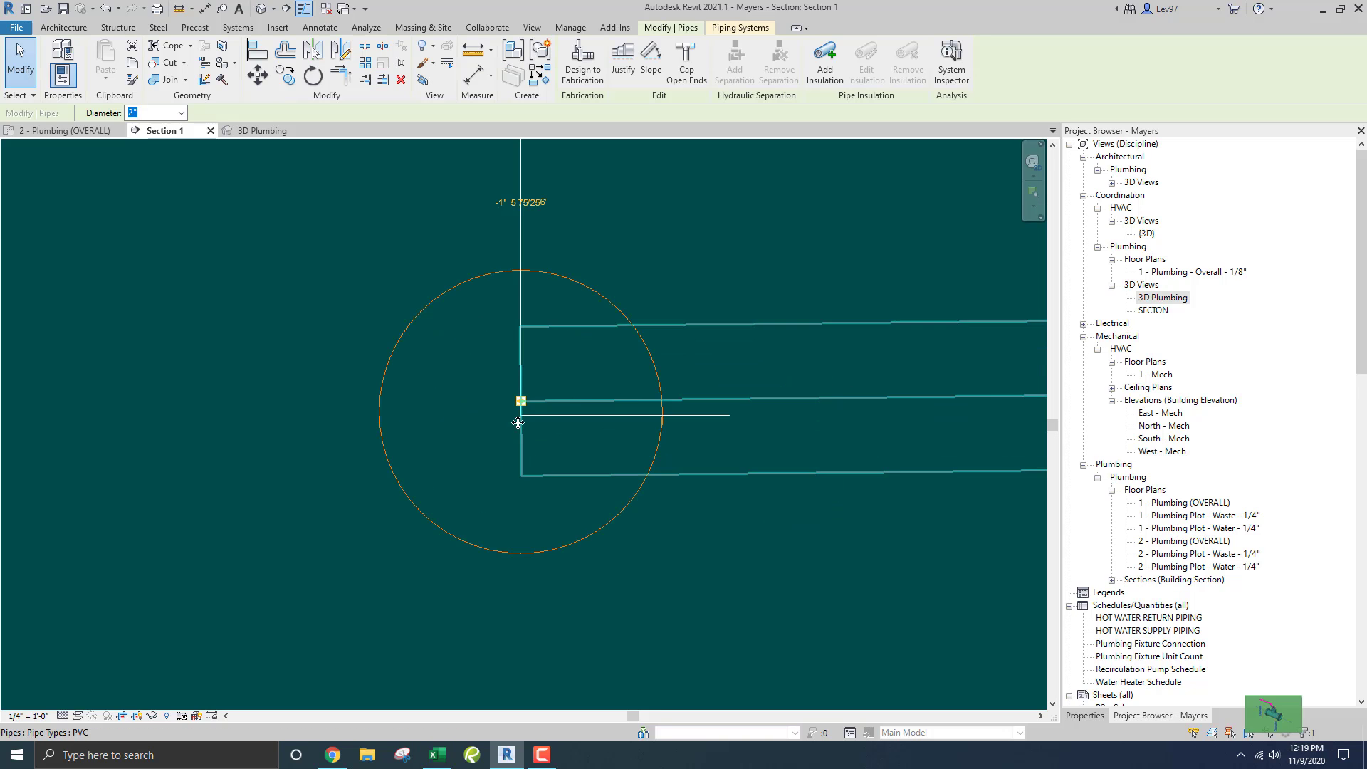
pyautogui.scroll(2, 517, 422)
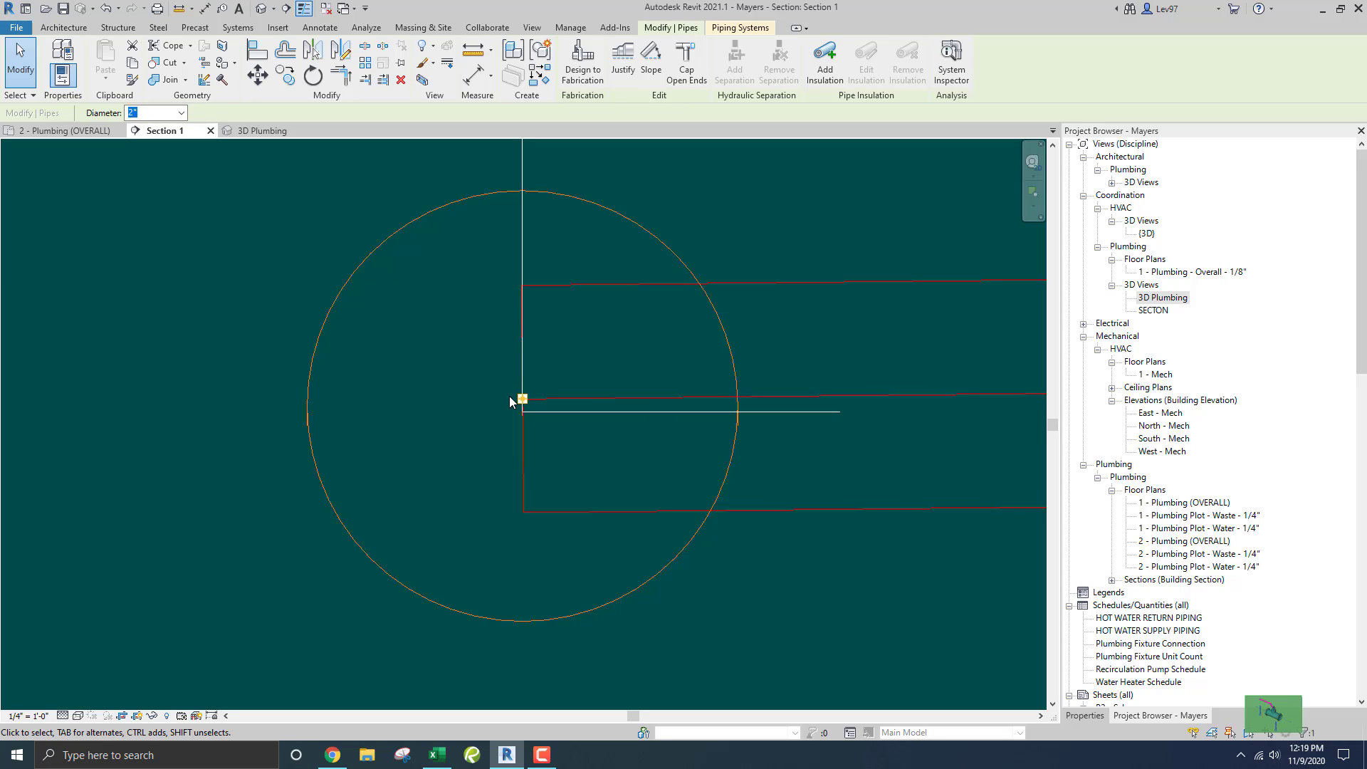
pyautogui.press('Down')
pyautogui.press('Down')
pyautogui.press('Down')
pyautogui.press('Down')
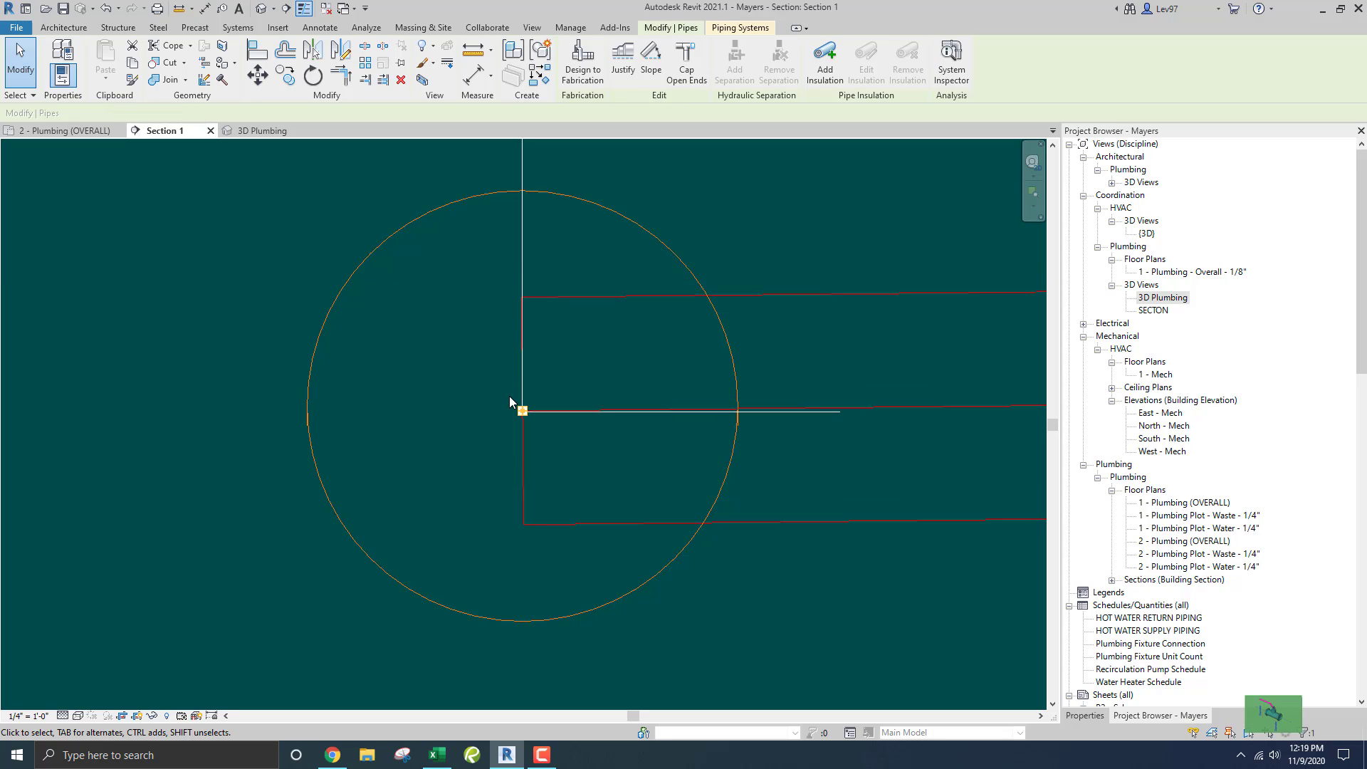
pyautogui.scroll(4, 510, 396)
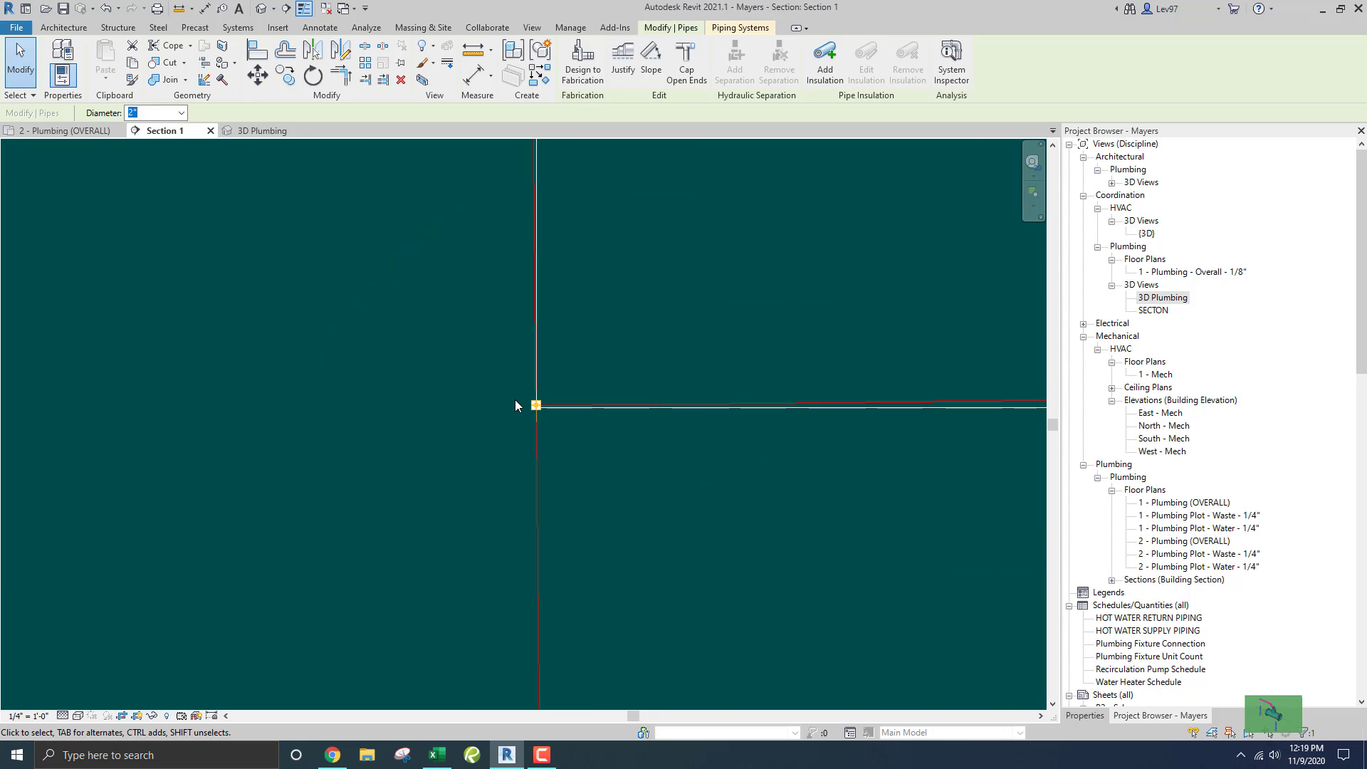
pyautogui.press('Escape')
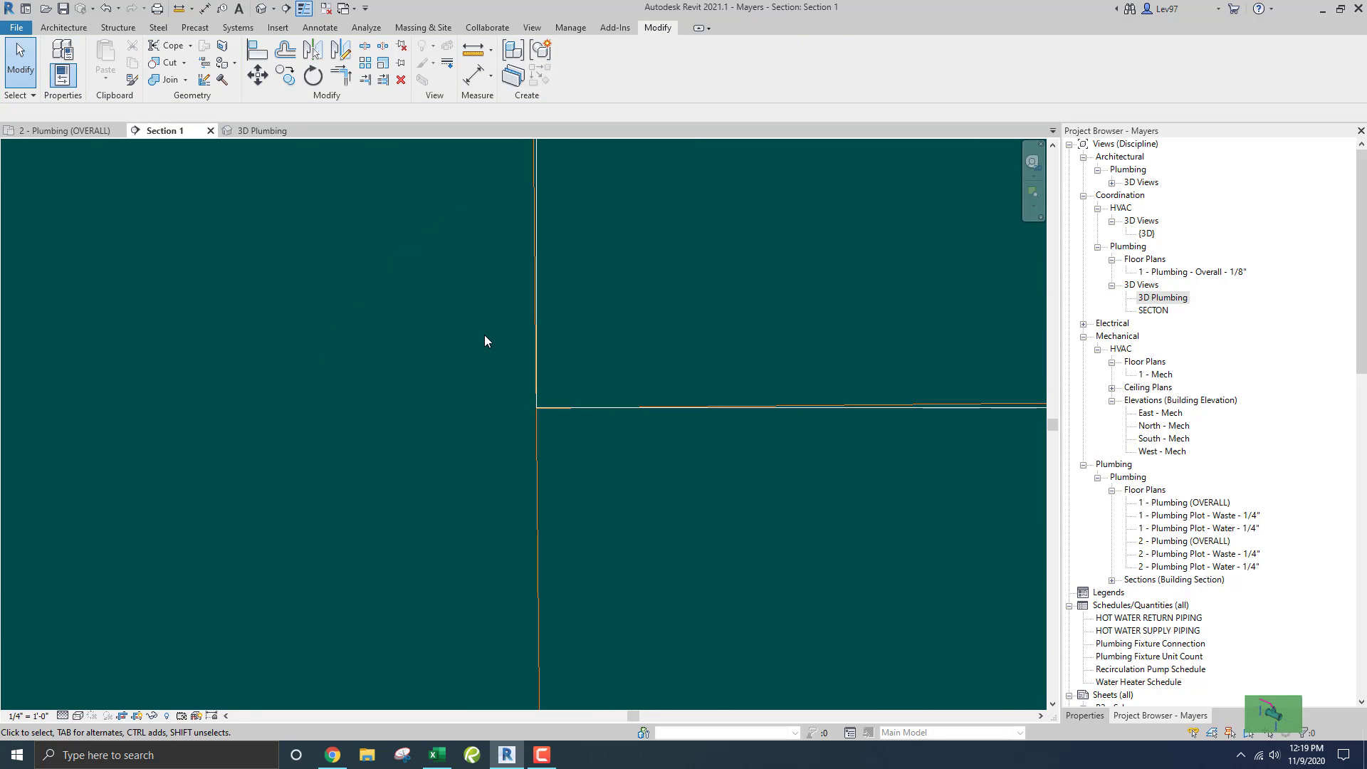
# Delete the horizontal detail line and move the vertical one along the branch, clear of the main's circular cross-section
pyautogui.scroll(-4, 482, 342)
pyautogui.moveTo(452, 282); pyautogui.dragTo(651, 374)
pyautogui.press('Escape')
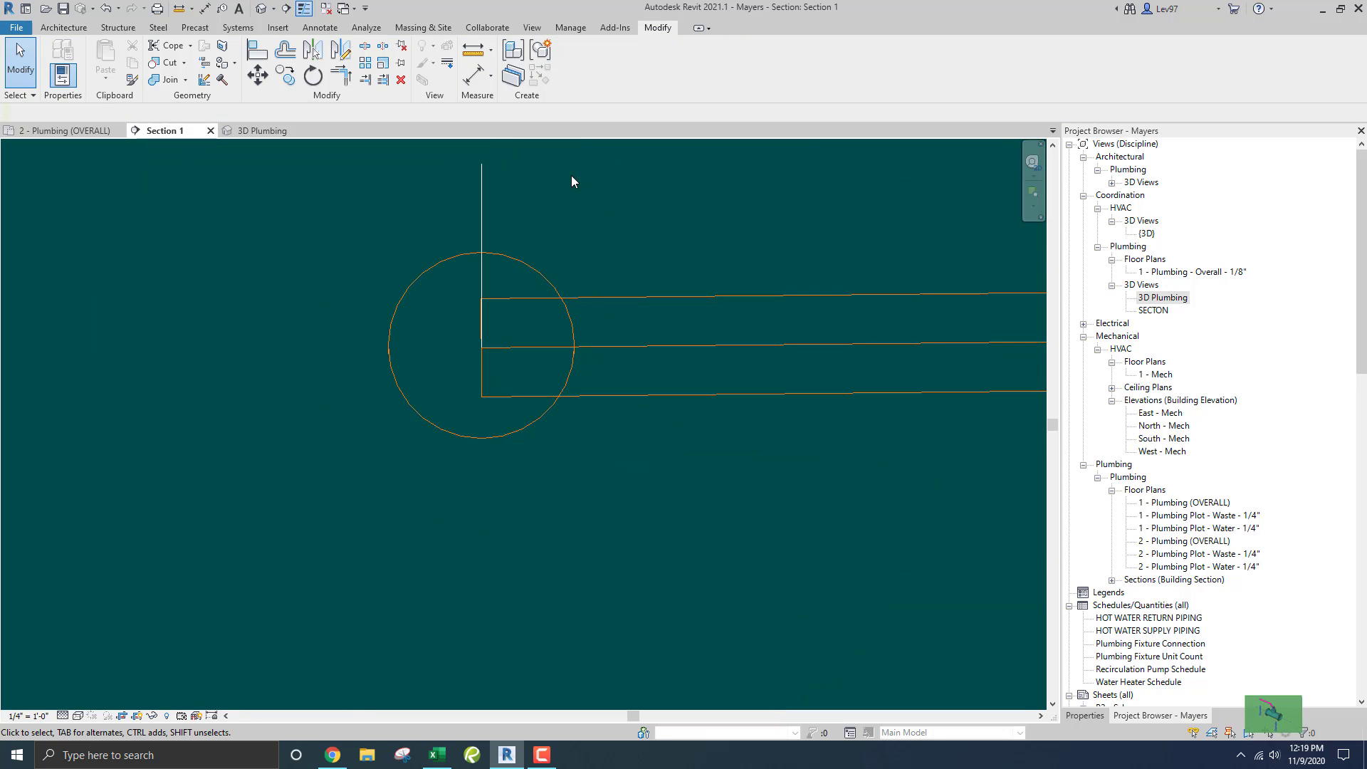
pyautogui.moveTo(538, 168); pyautogui.dragTo(689, 195)
pyautogui.click(596, 197)
pyautogui.scroll(-2, 595, 214)
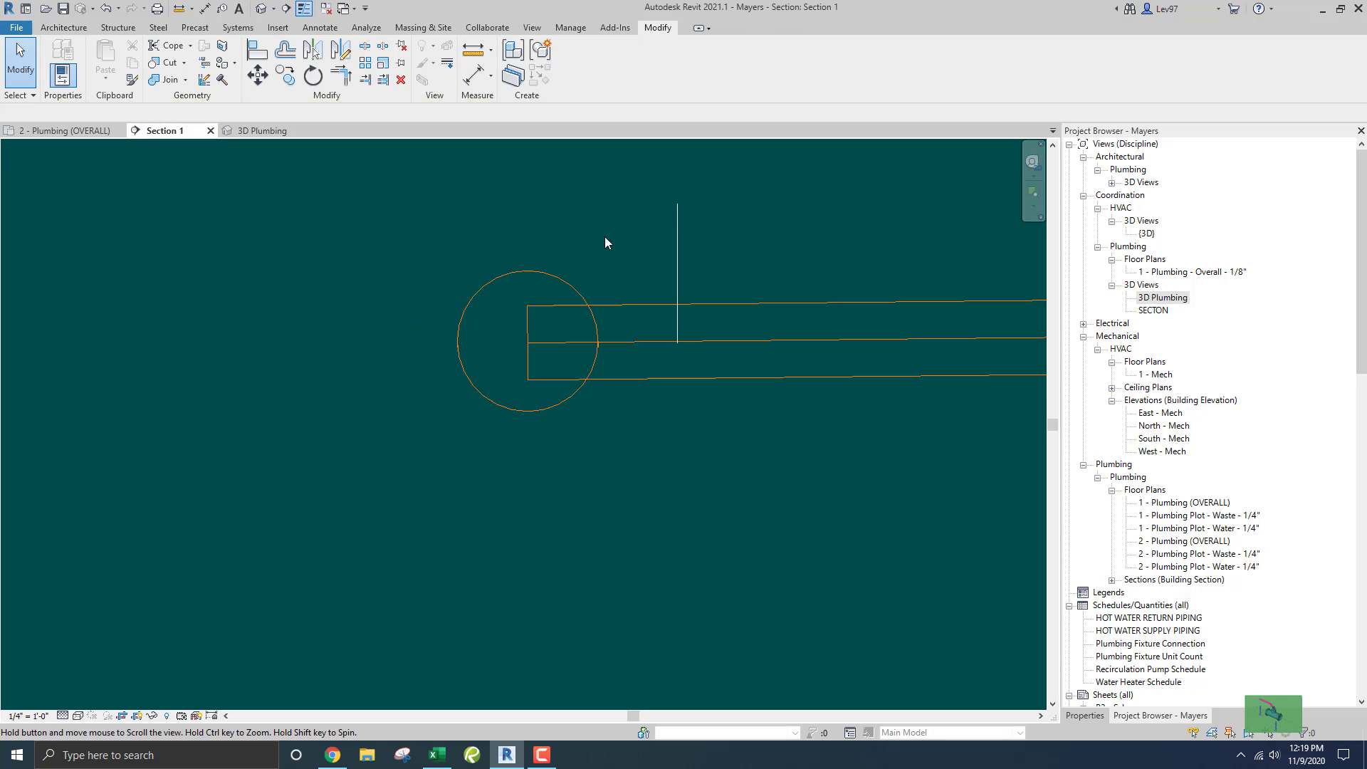
# Trim the 2" branch back to the vertical detail line outside the main, and delete that line
pyautogui.click(365, 79)
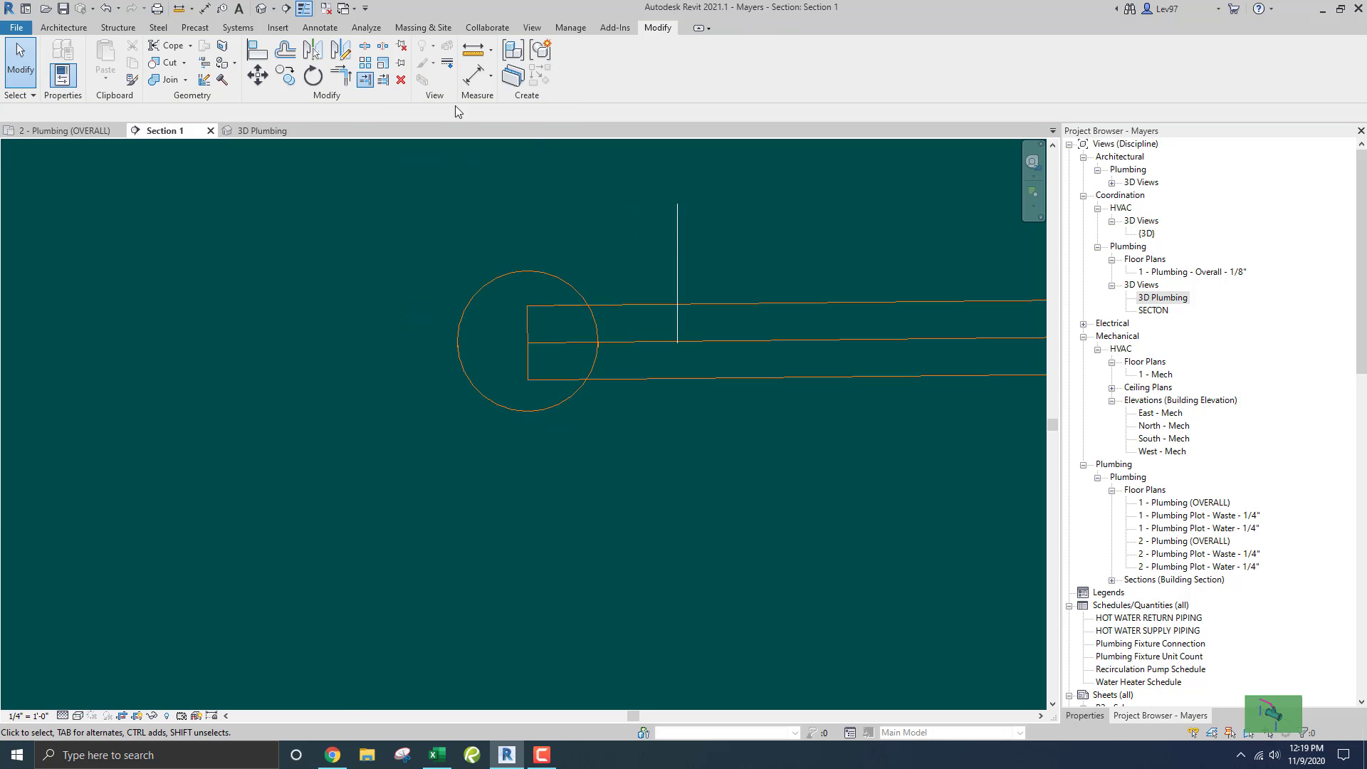
pyautogui.click(681, 242)
pyautogui.click(726, 304)
pyautogui.press('Escape')
pyautogui.moveTo(712, 258); pyautogui.dragTo(641, 186)
pyautogui.press('Delete')
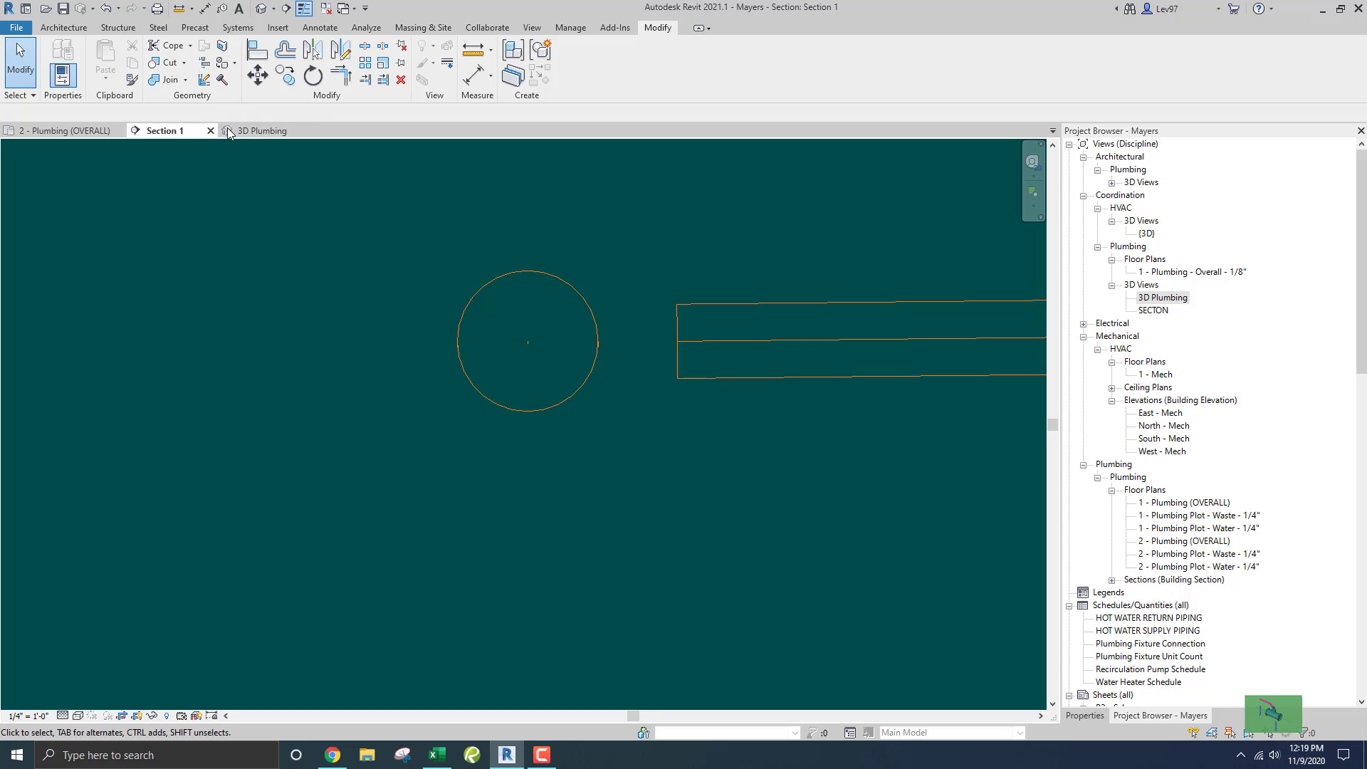
# In the 2 - Plumbing (OVERALL) plan, extend the 2" branch's open end to the 4" main's centreline to join them
pyautogui.click(92, 132)
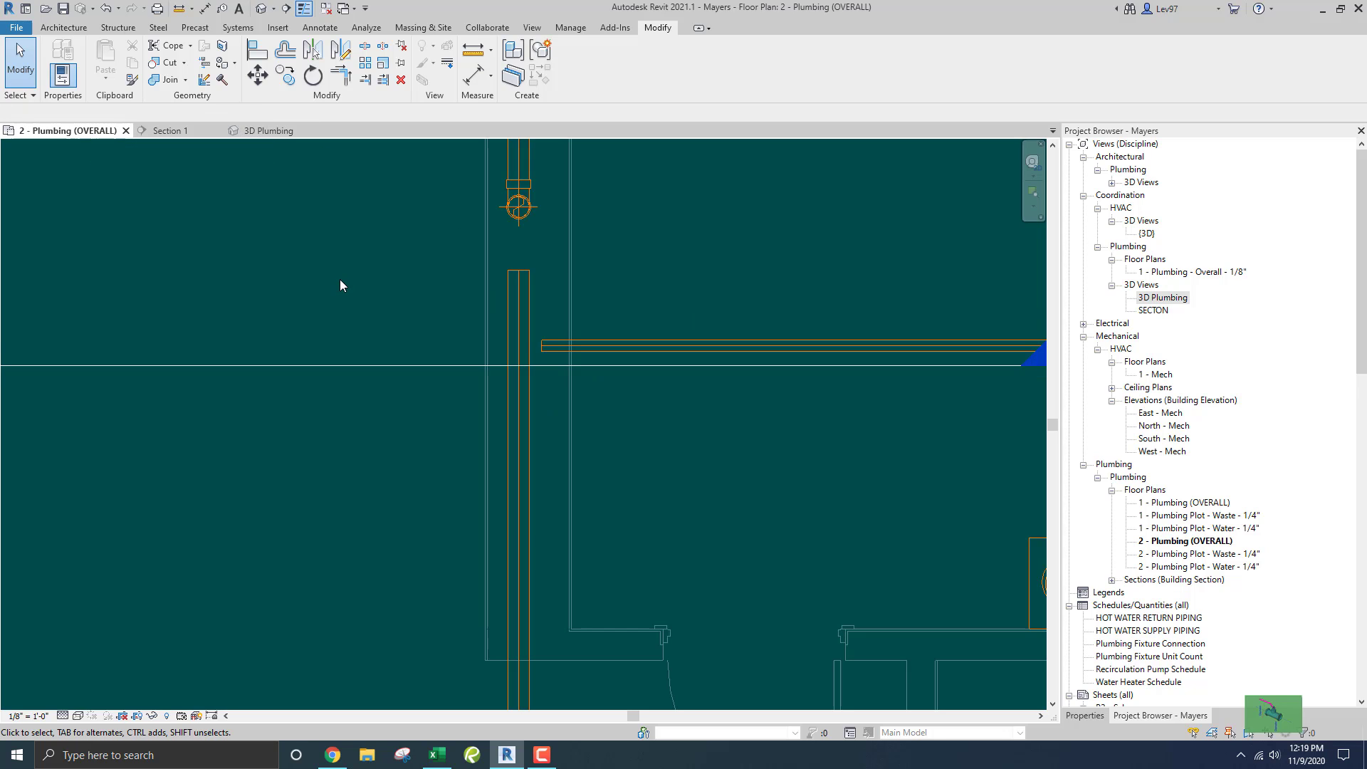
pyautogui.scroll(3, 314, 226)
pyautogui.scroll(2, 536, 287)
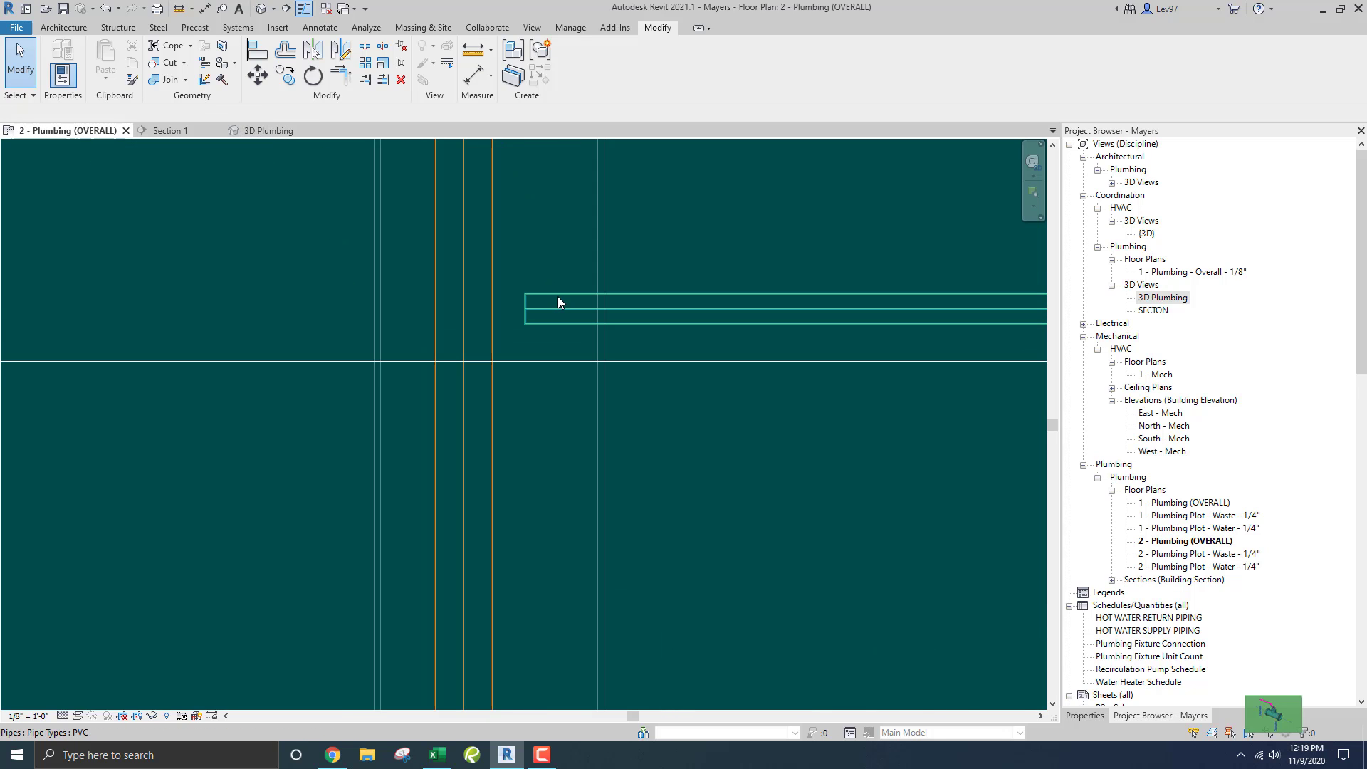
pyautogui.click(557, 296)
pyautogui.click(524, 308)
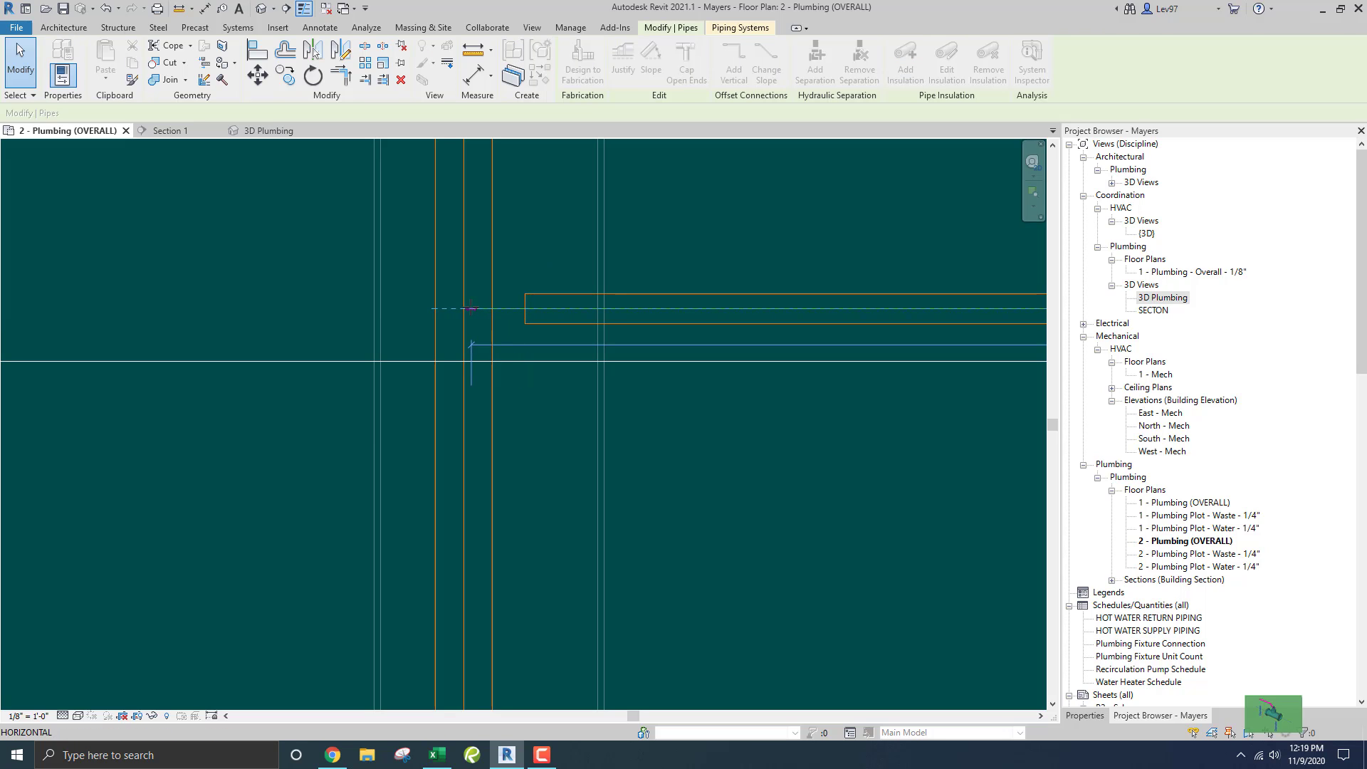
pyautogui.moveTo(448, 301); pyautogui.dragTo(456, 305)
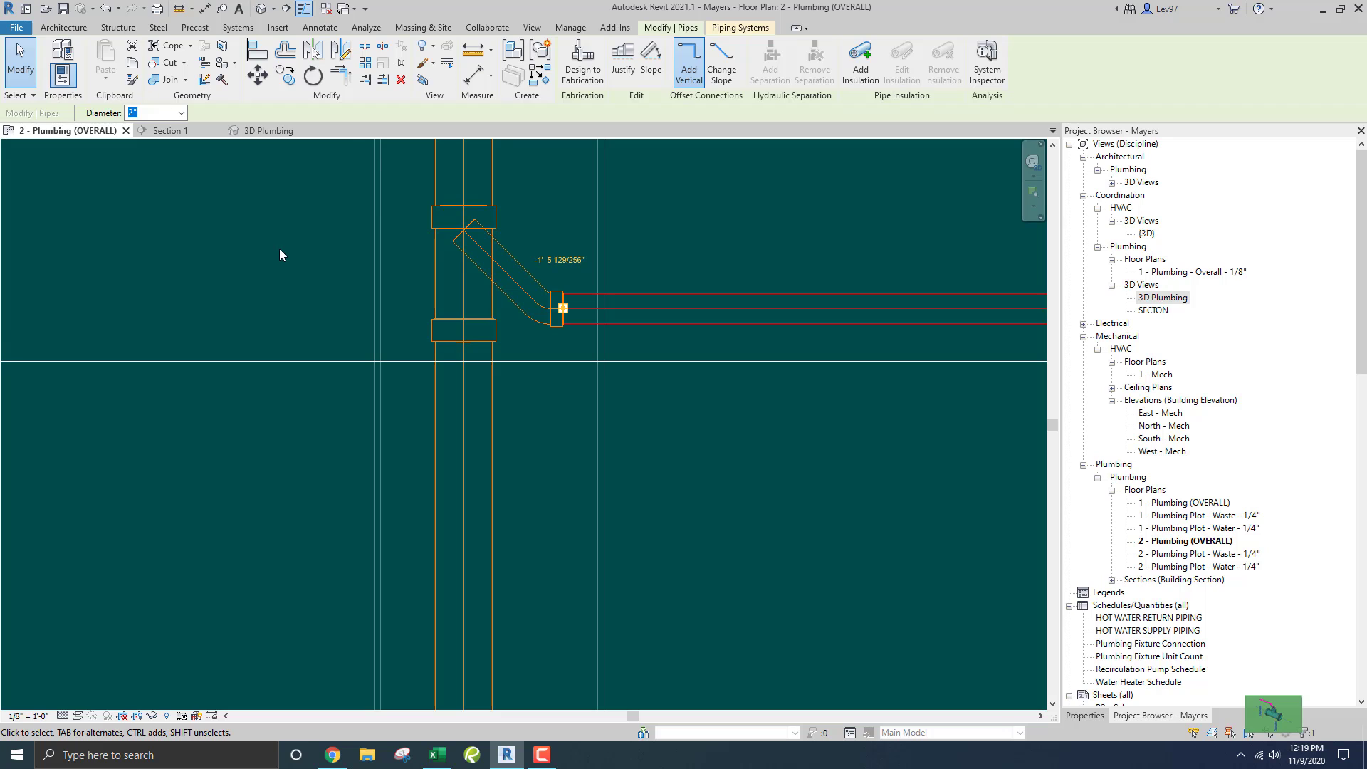
pyautogui.click(282, 249)
# Check the fixture units in the properties of the short 4" main segment upstream of the new branch connection
pyautogui.scroll(-3, 287, 249)
pyautogui.moveTo(290, 244); pyautogui.dragTo(375, 378, button='middle')
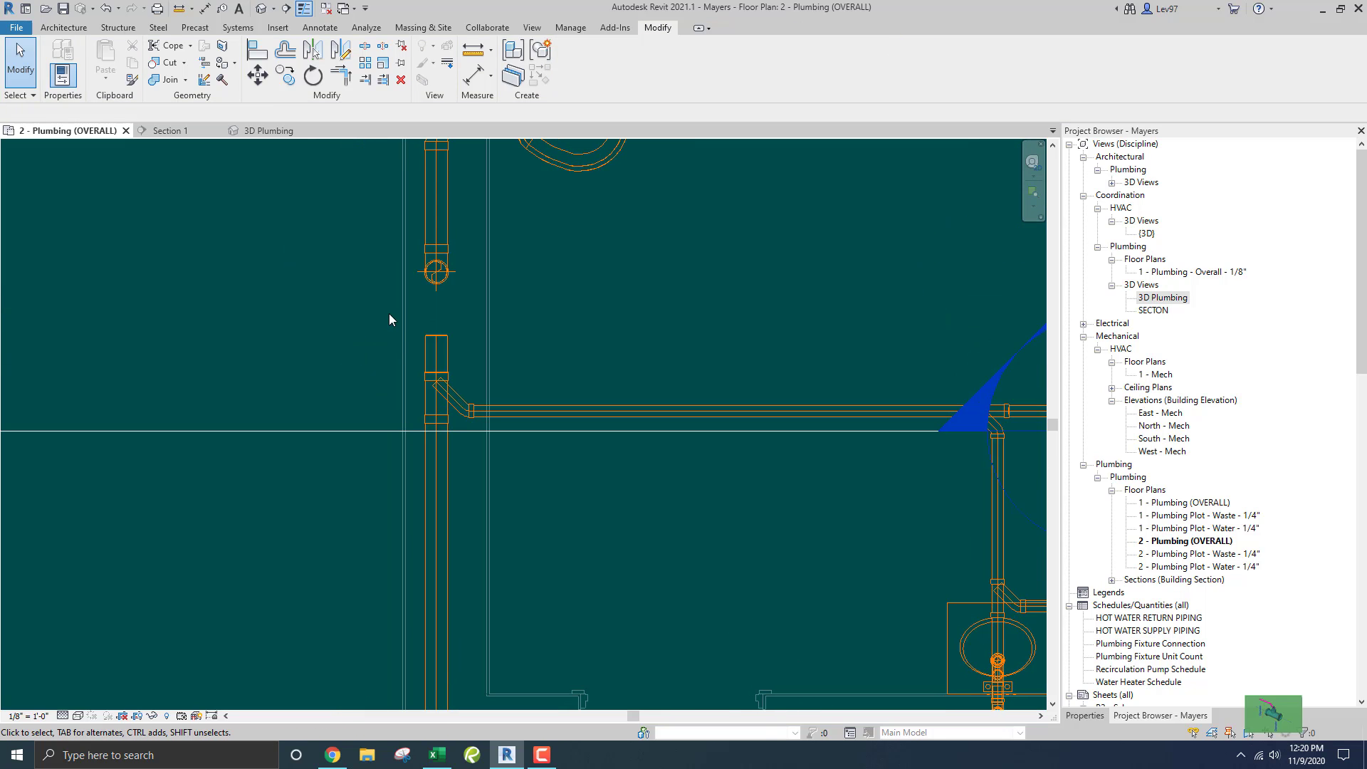
pyautogui.click(432, 346)
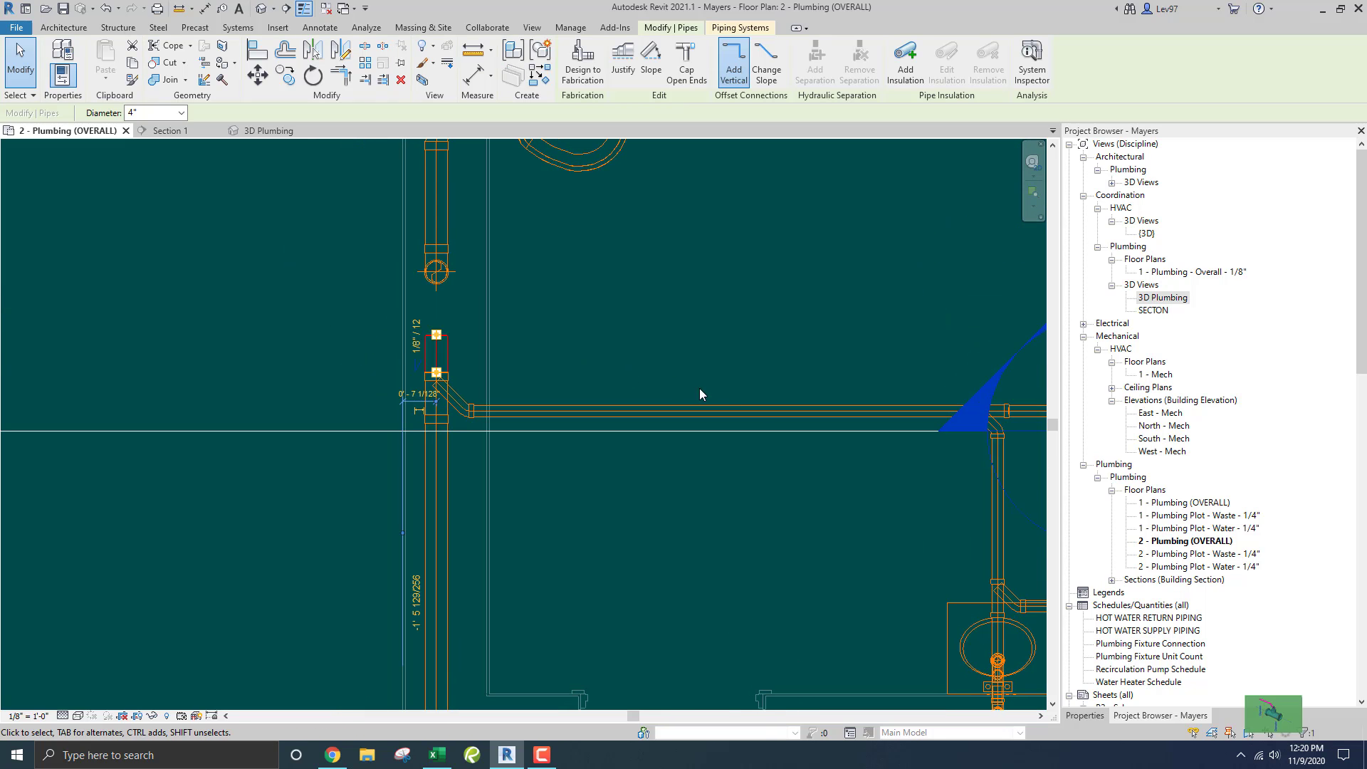
pyautogui.click(1084, 716)
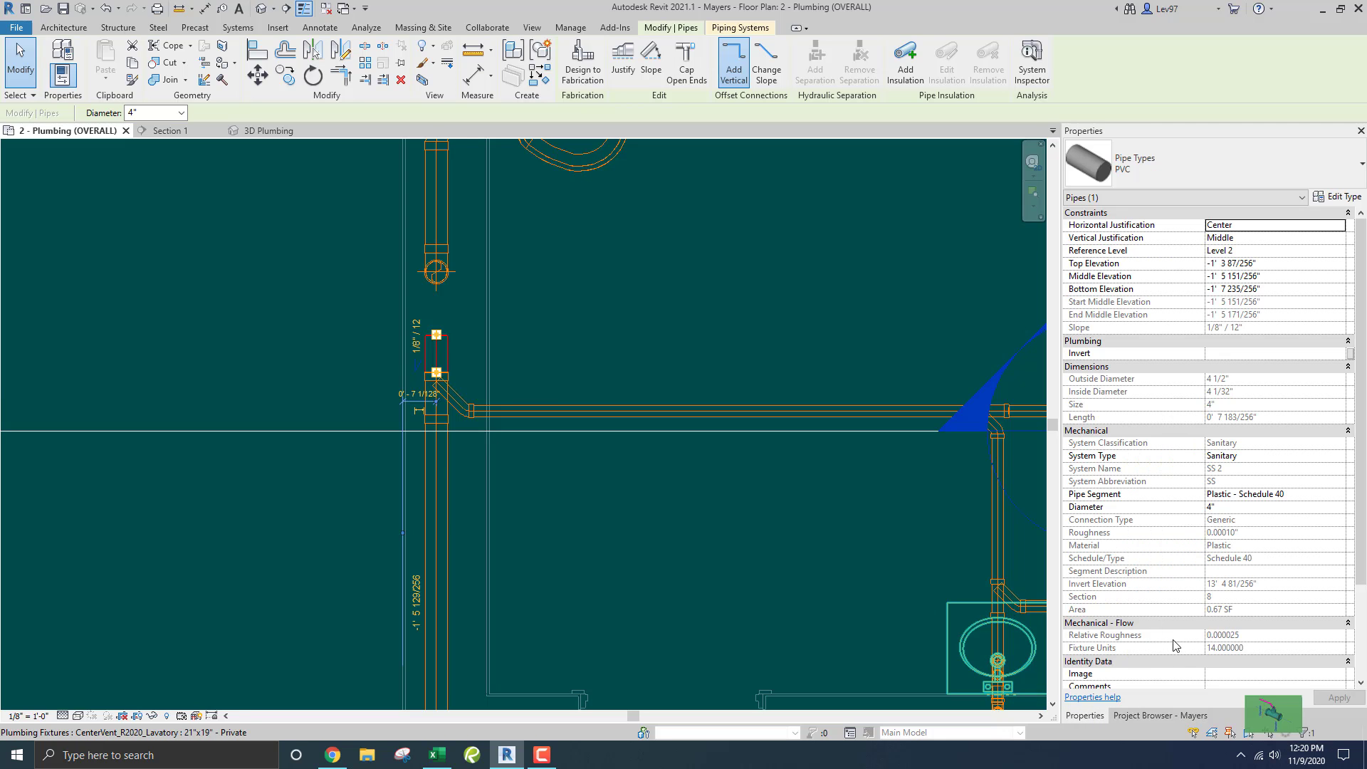
pyautogui.click(688, 274)
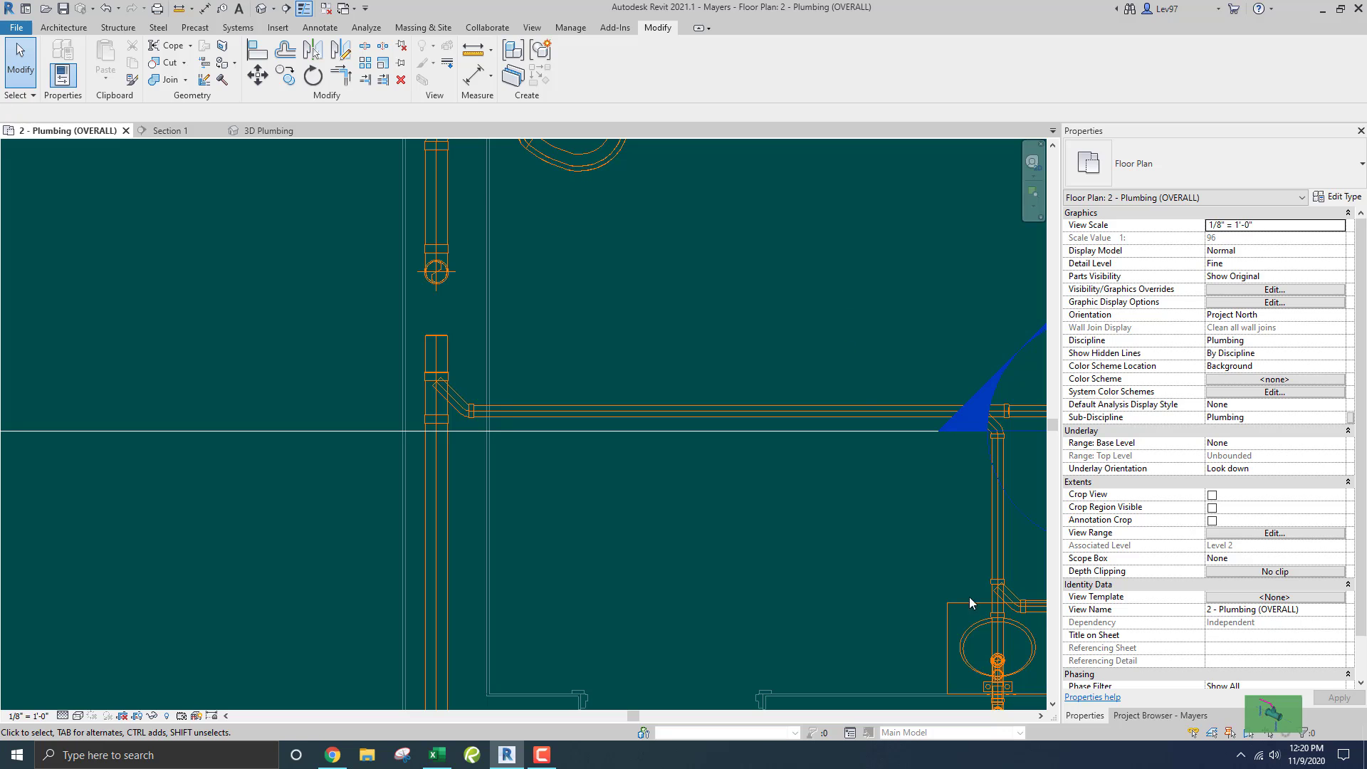
# Open the Plumbing Fixture Unit Count schedule, review the drain fixture unit totals per fixture, and close it
pyautogui.click(1146, 716)
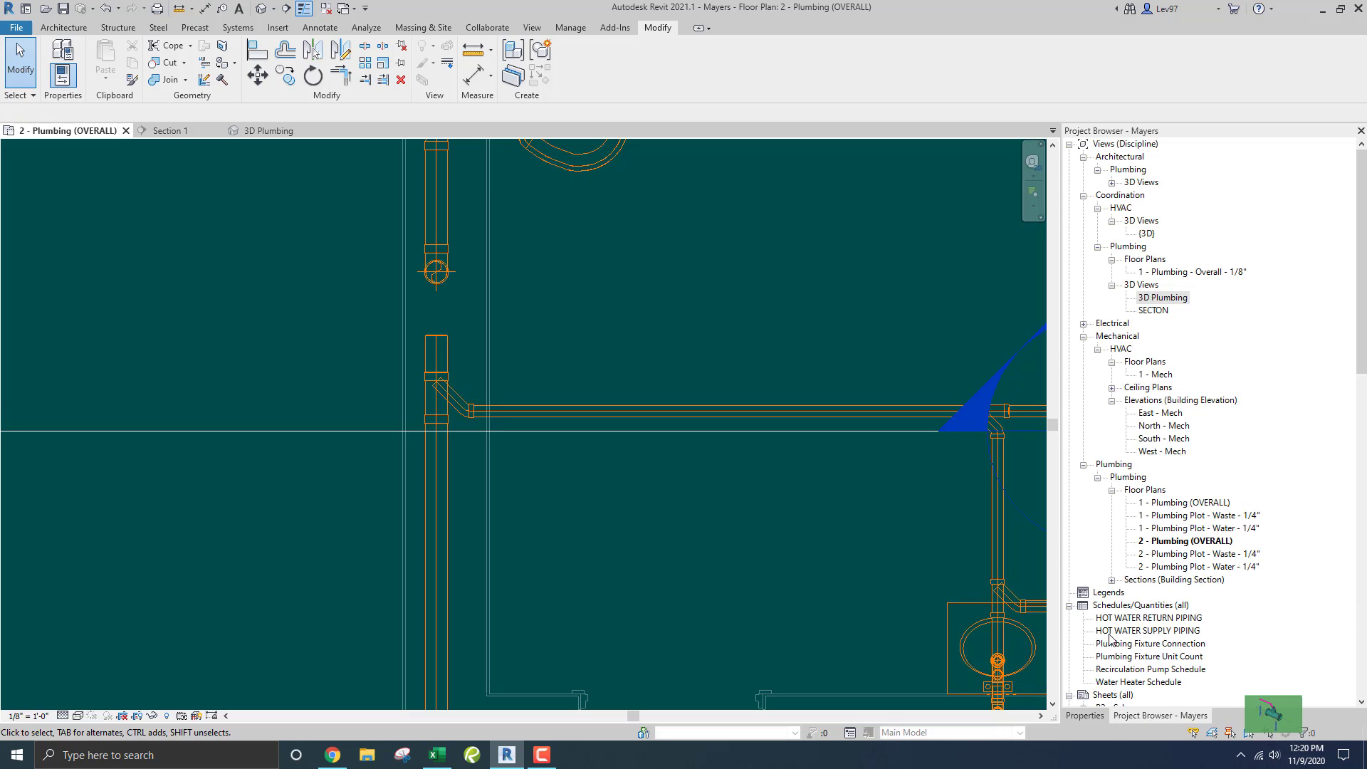
pyautogui.scroll(-1, 1100, 571)
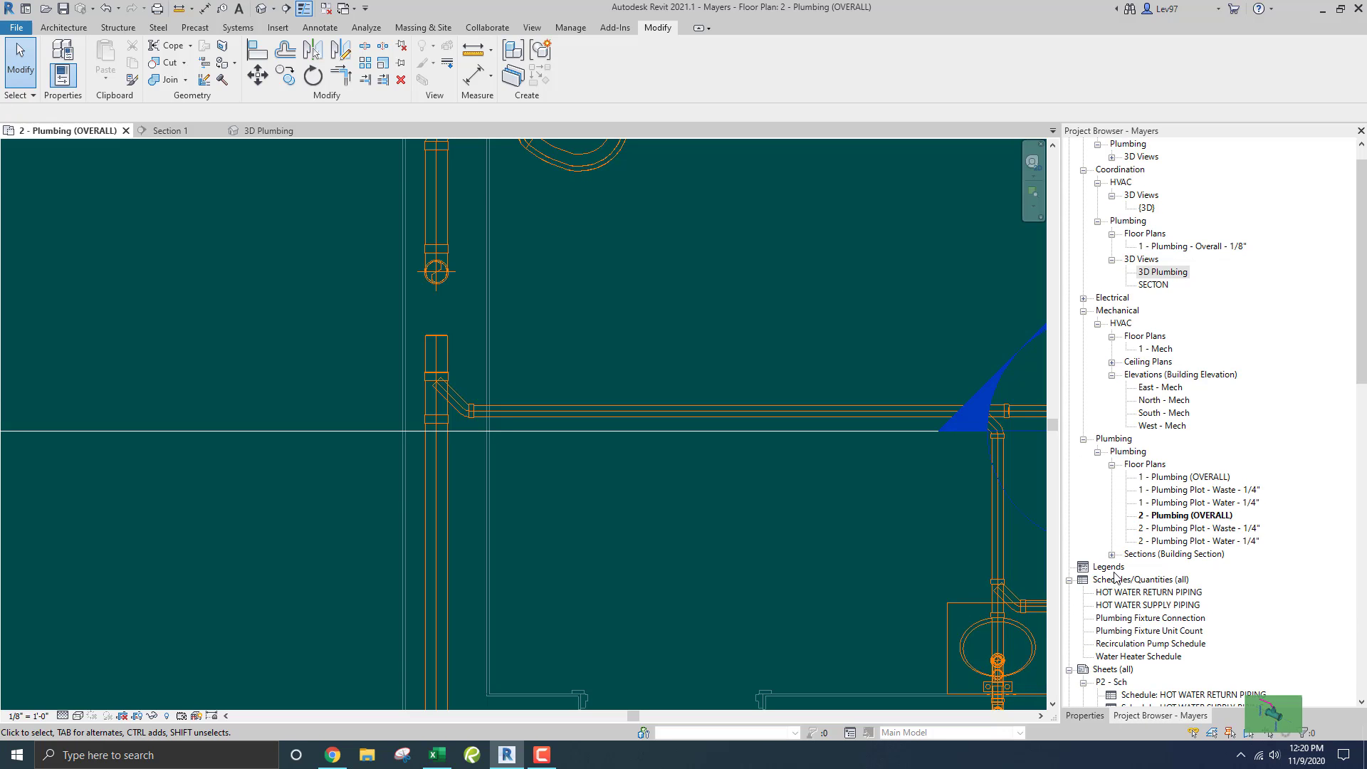
pyautogui.doubleClick(1133, 631)
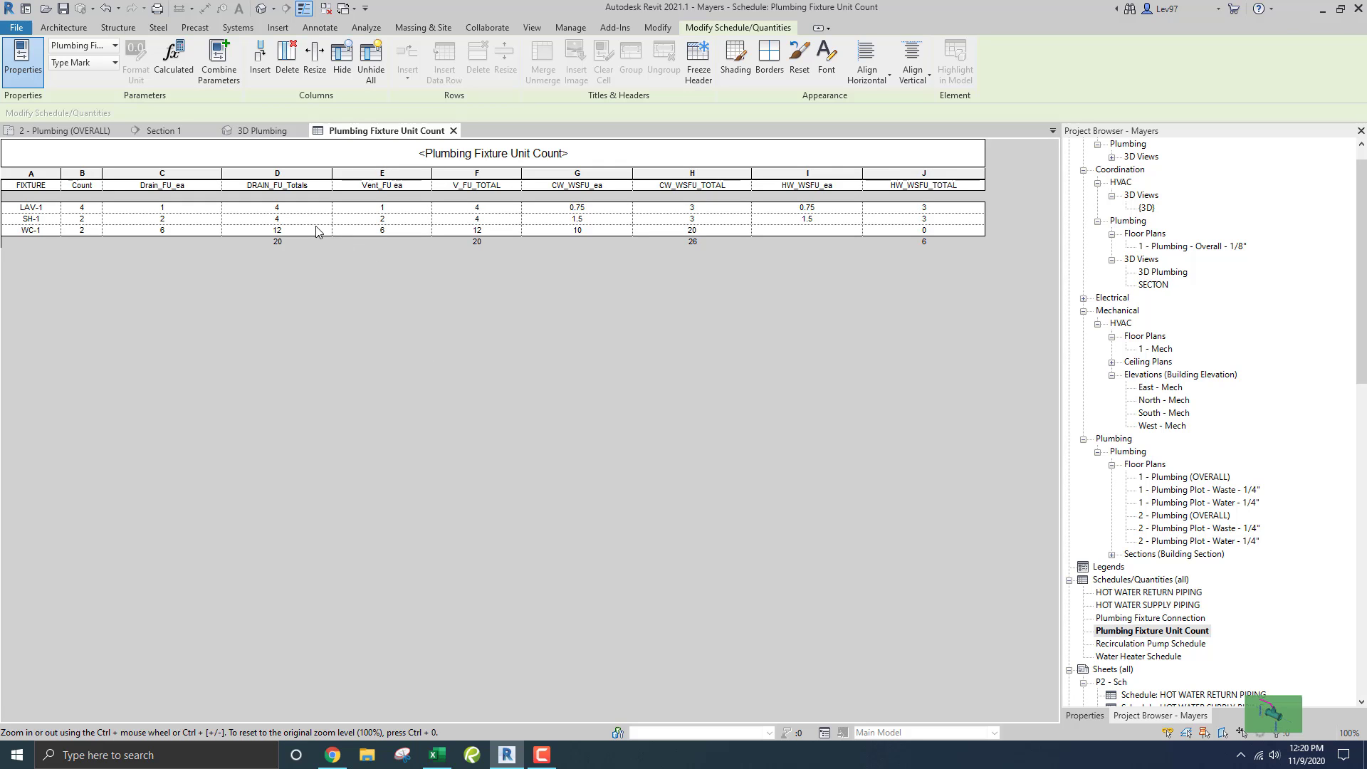
pyautogui.click(454, 131)
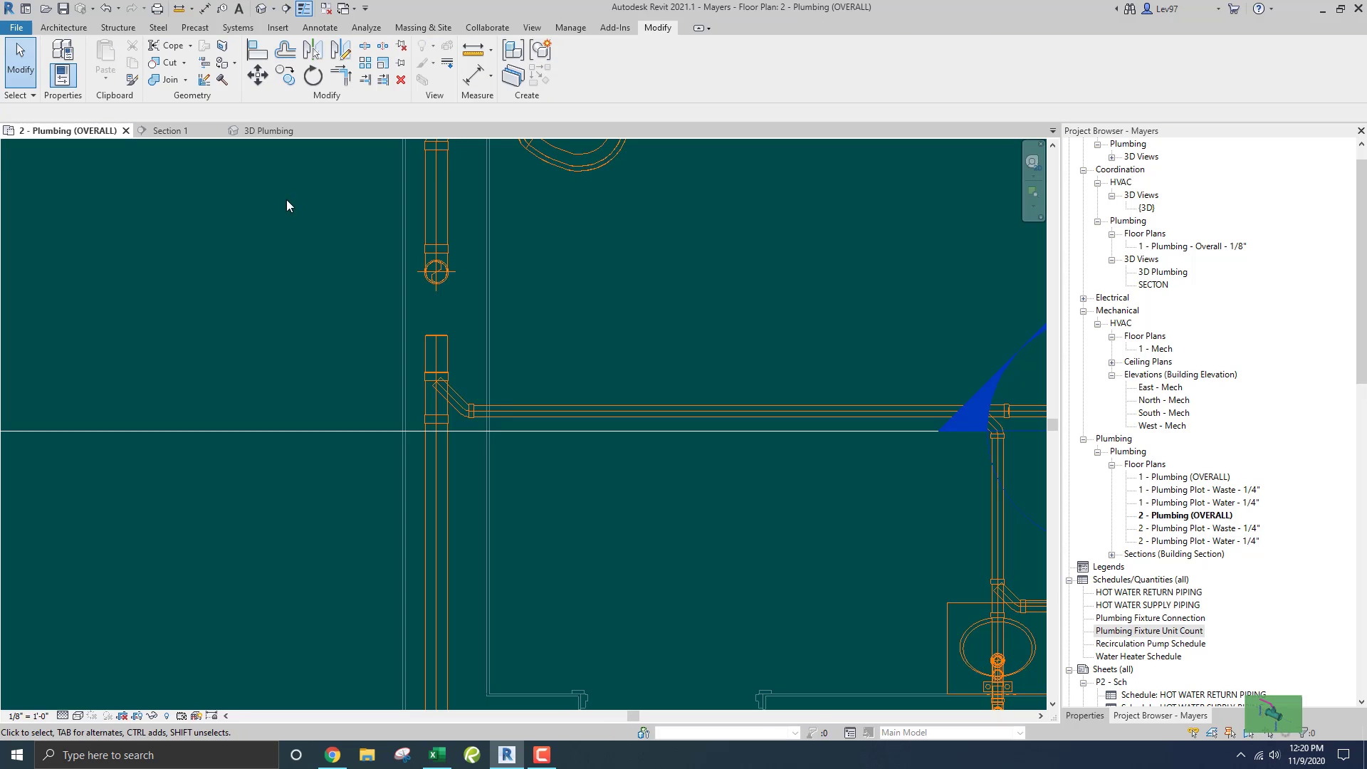
# Rotate the section line 90° about a point on it near the 4" main, and move it alongside the main
pyautogui.scroll(-5, 315, 267)
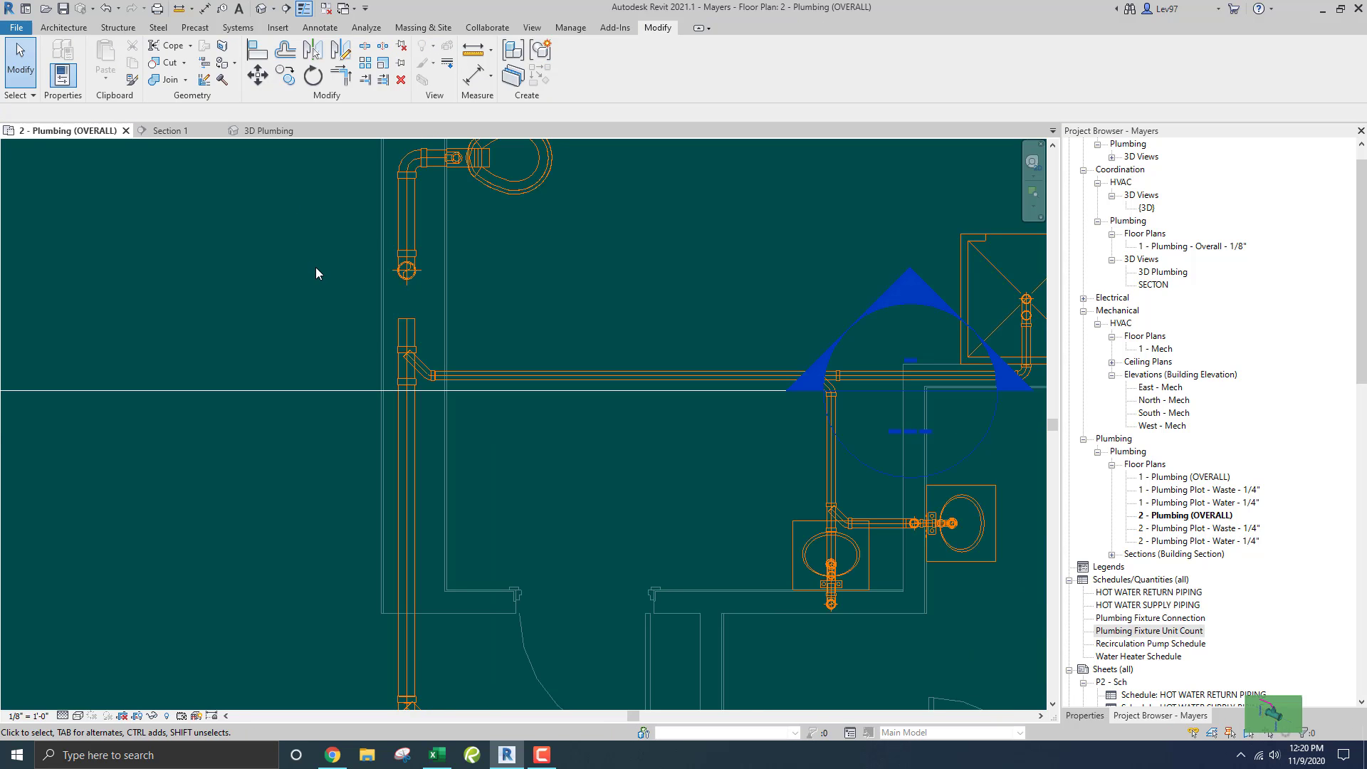
pyautogui.scroll(-1, 381, 291)
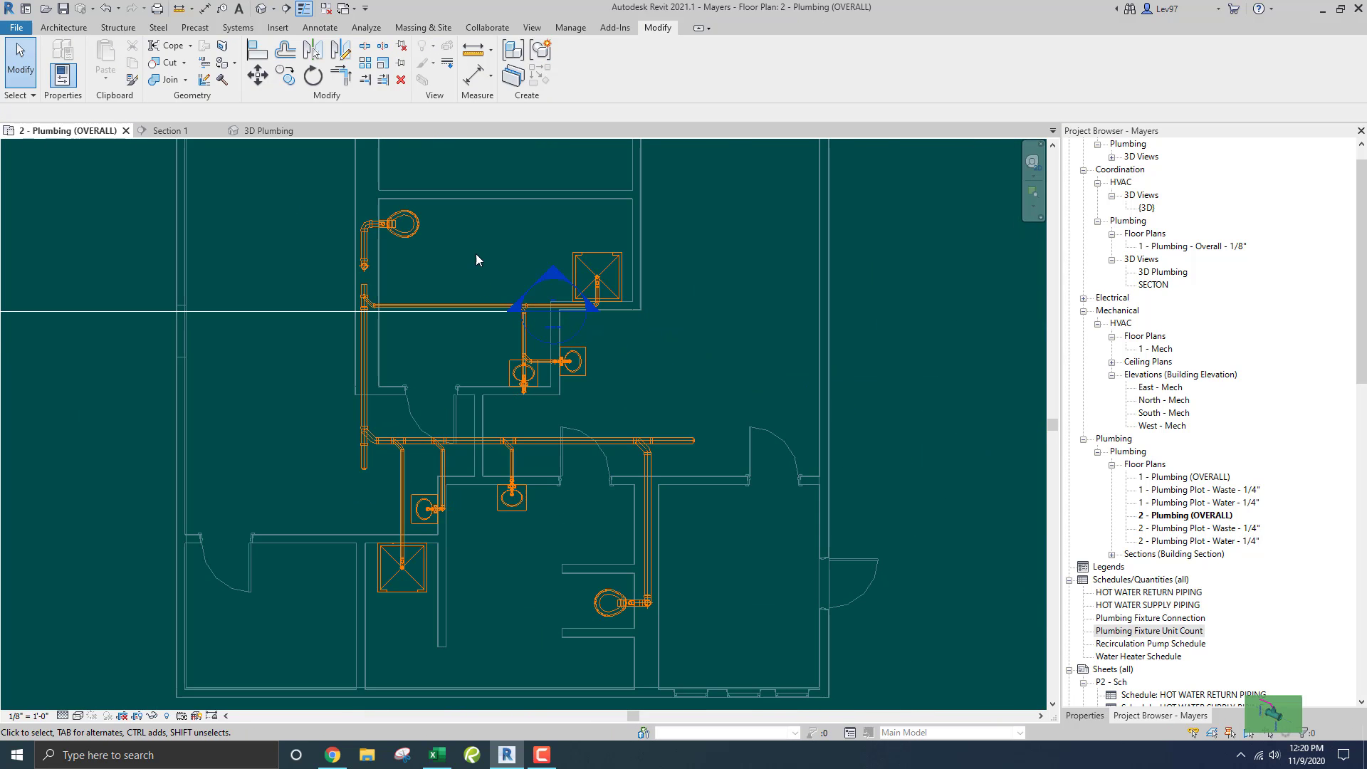
pyautogui.scroll(2, 439, 335)
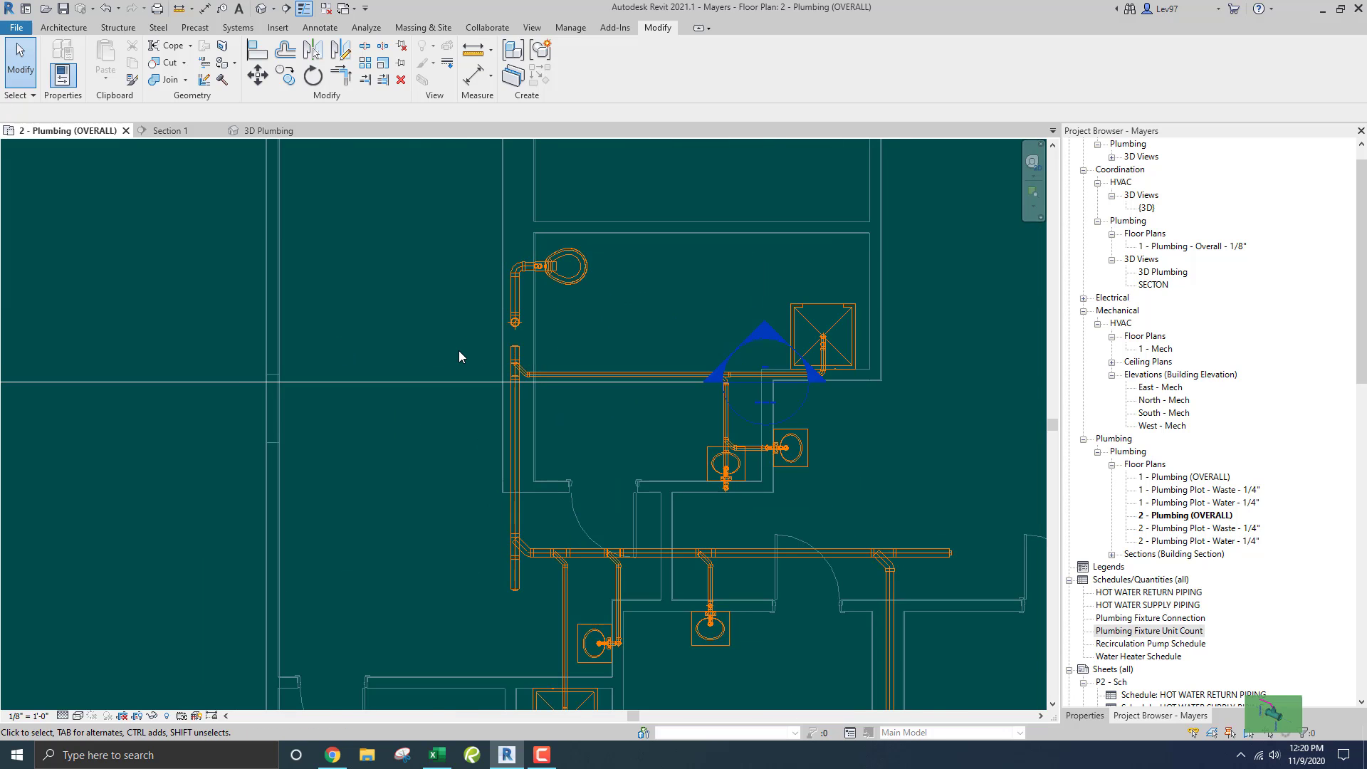
pyautogui.scroll(2, 463, 351)
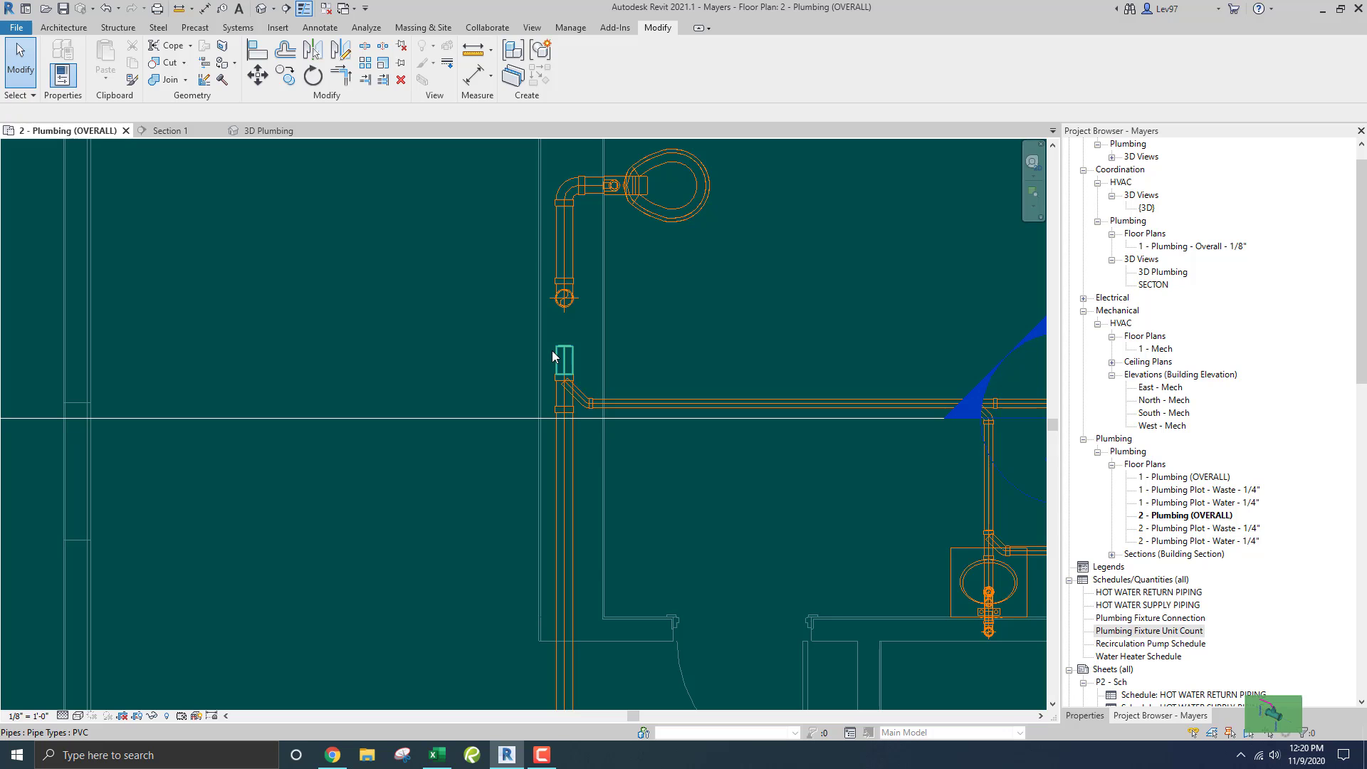
pyautogui.click(378, 418)
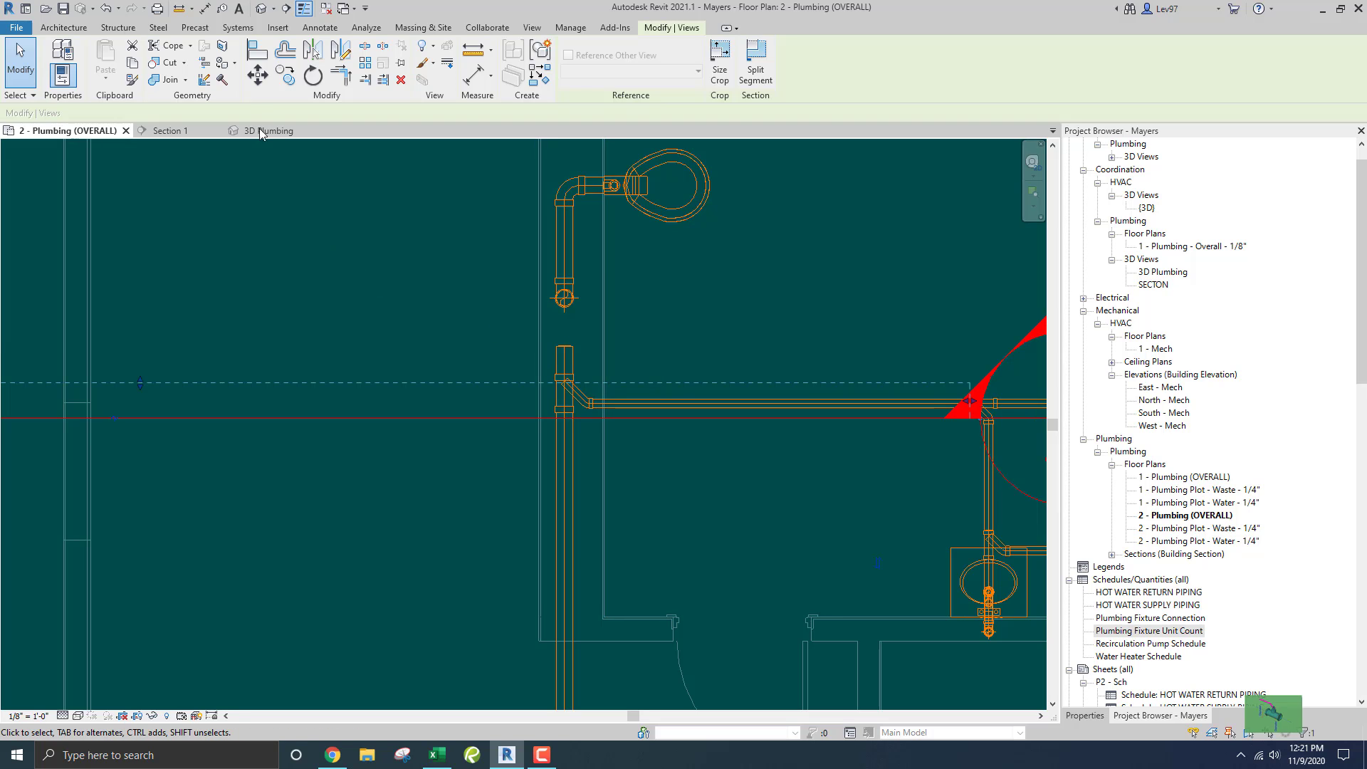
pyautogui.click(313, 76)
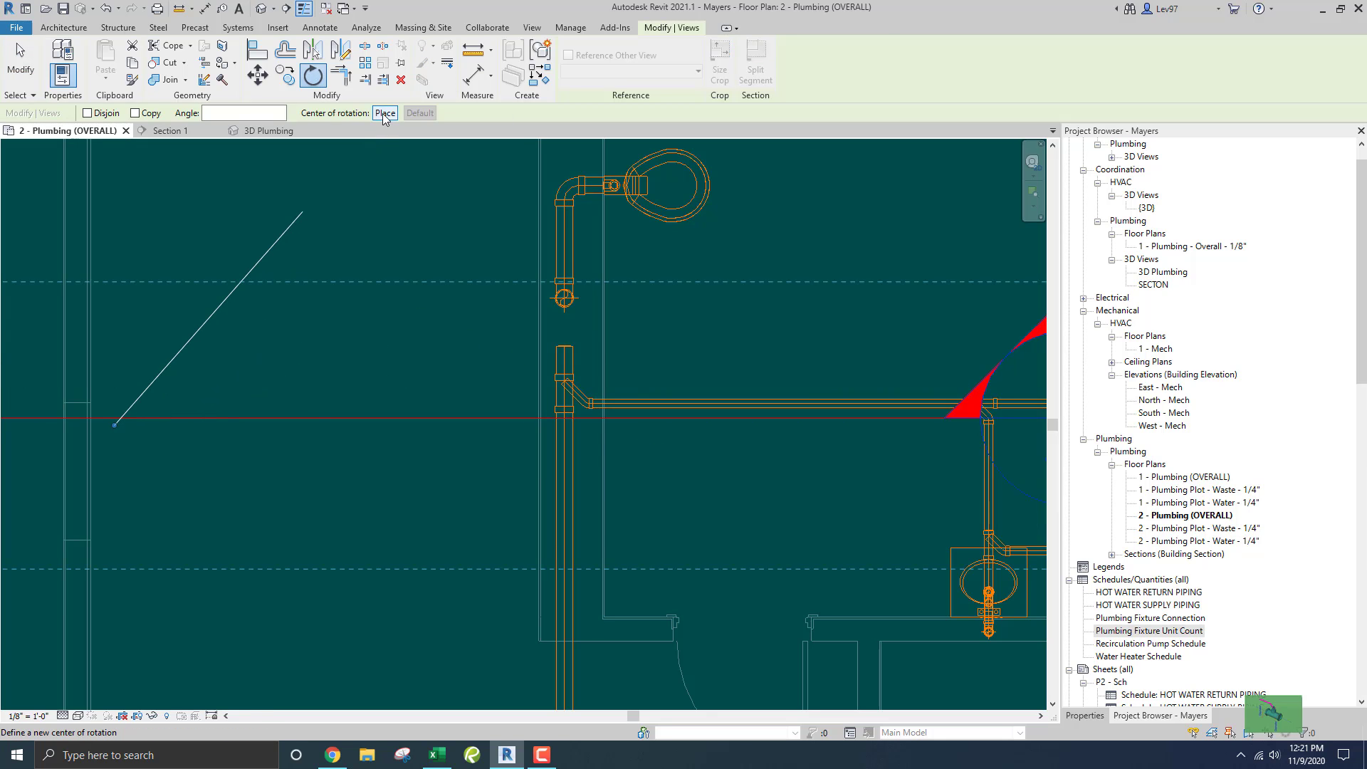
pyautogui.click(385, 113)
pyautogui.click(660, 418)
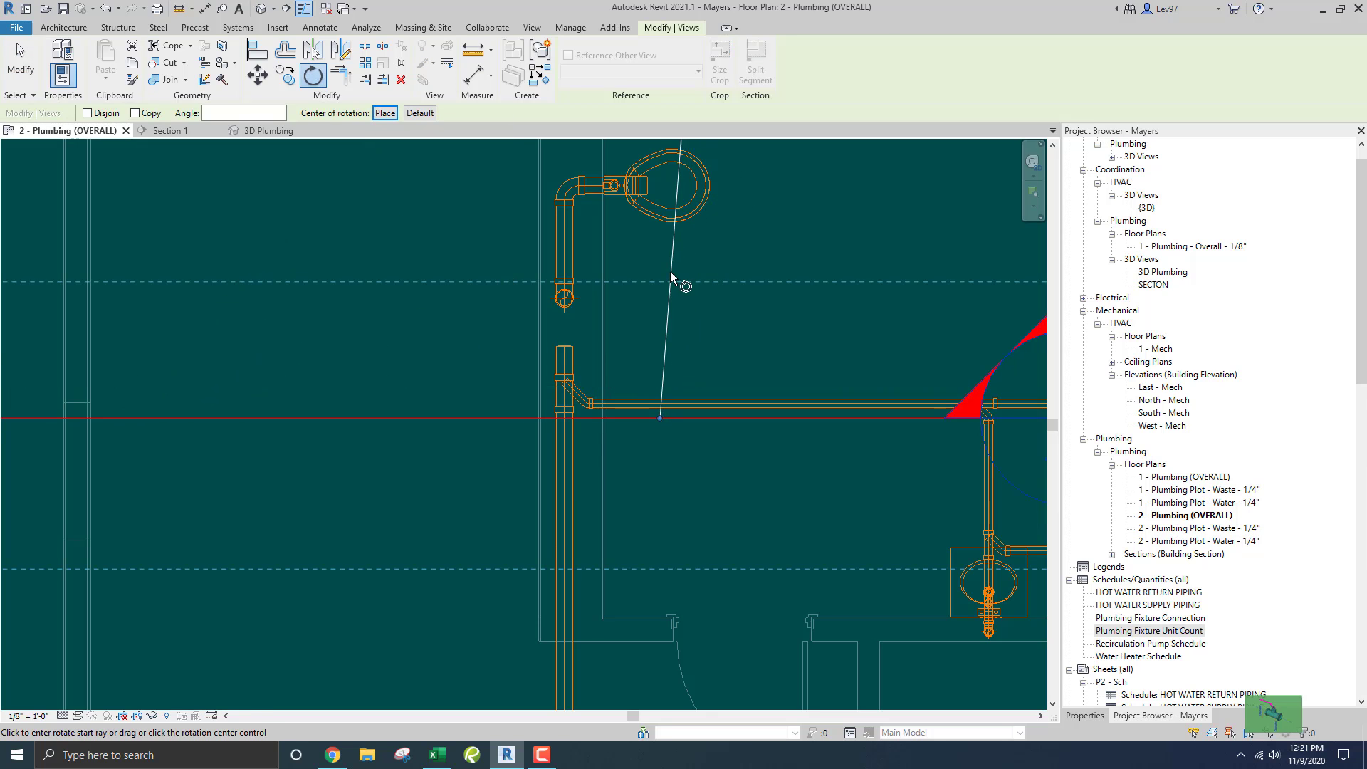
pyautogui.click(661, 246)
pyautogui.write('90')
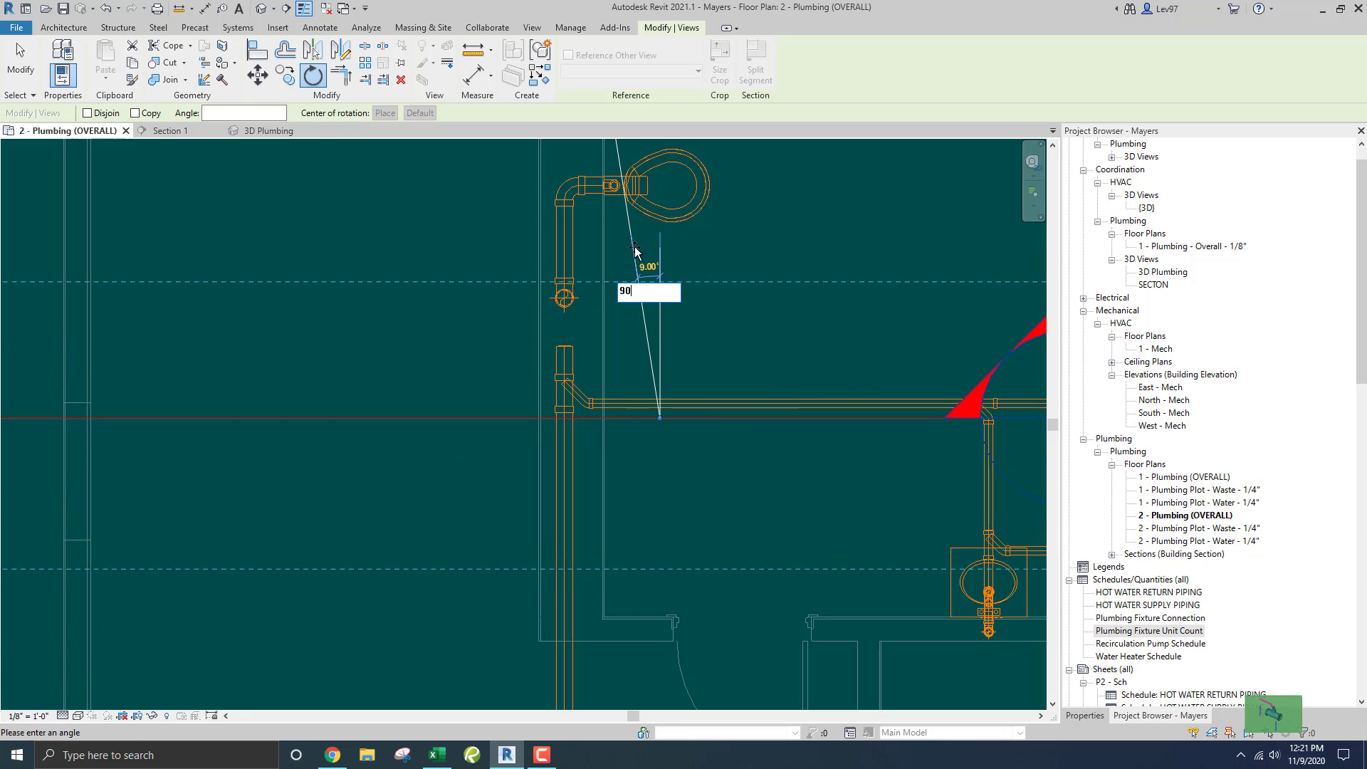
pyautogui.press('Return')
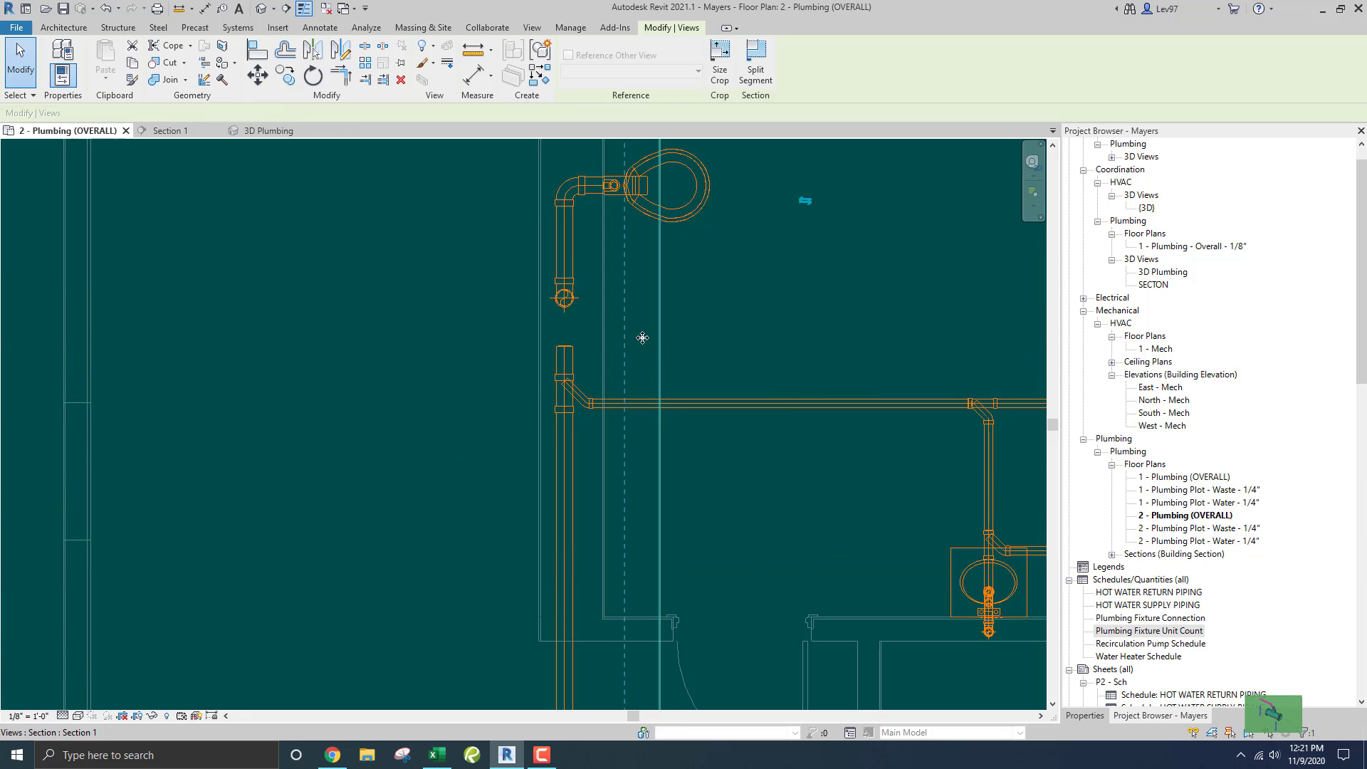
pyautogui.moveTo(564, 305); pyautogui.dragTo(582, 312)
pyautogui.press('Escape')
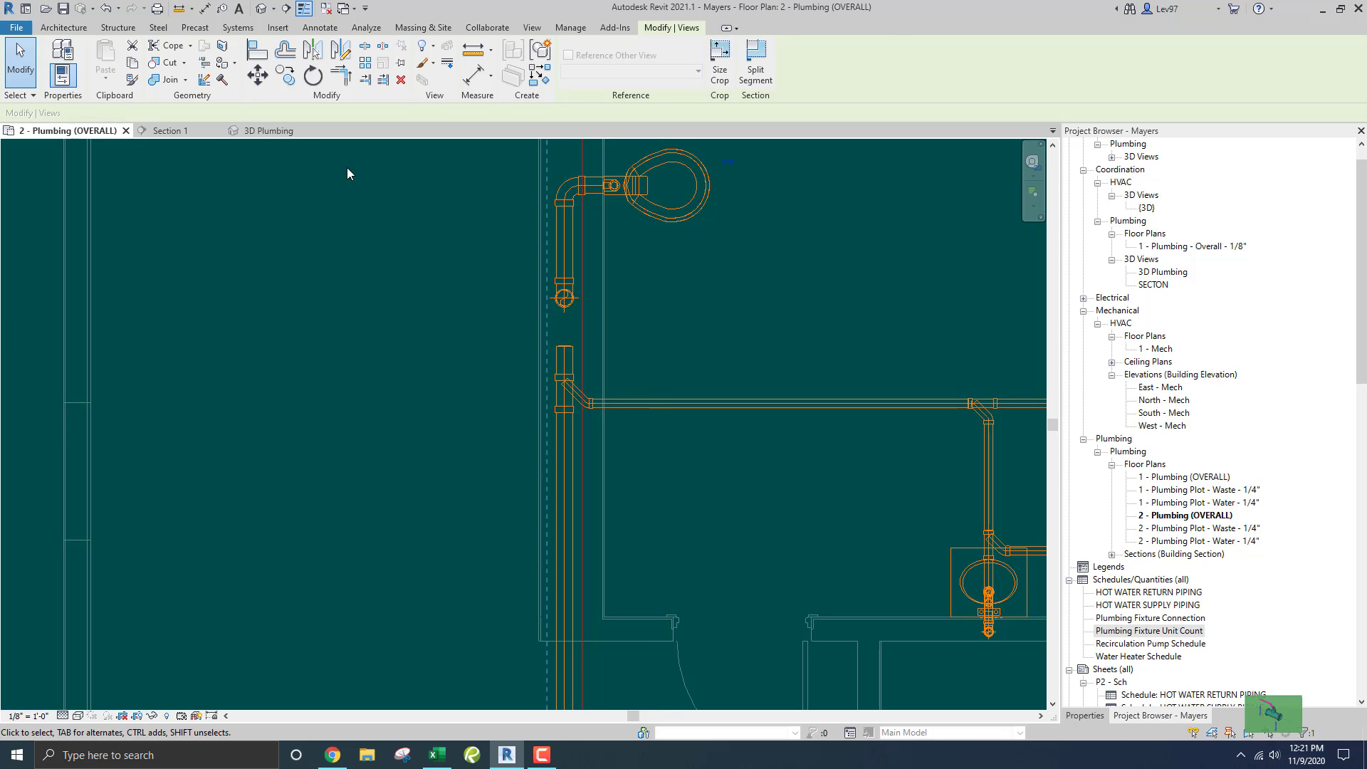
# In Section 1, examine the 4" main's open end relative to the toilet's vertical drop, the ceiling and Level 2, including the end segment's slope
pyautogui.click(175, 130)
pyautogui.scroll(-6, 451, 370)
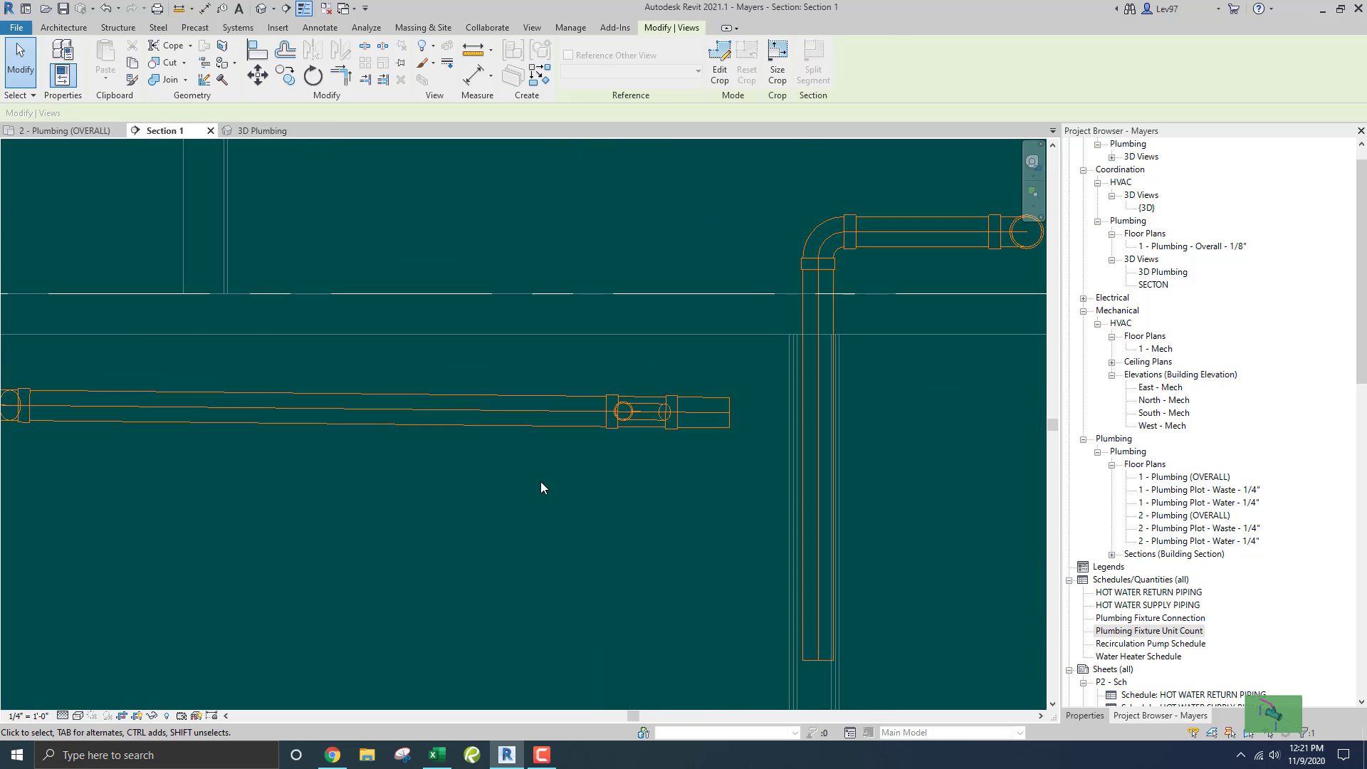
pyautogui.scroll(2, 673, 470)
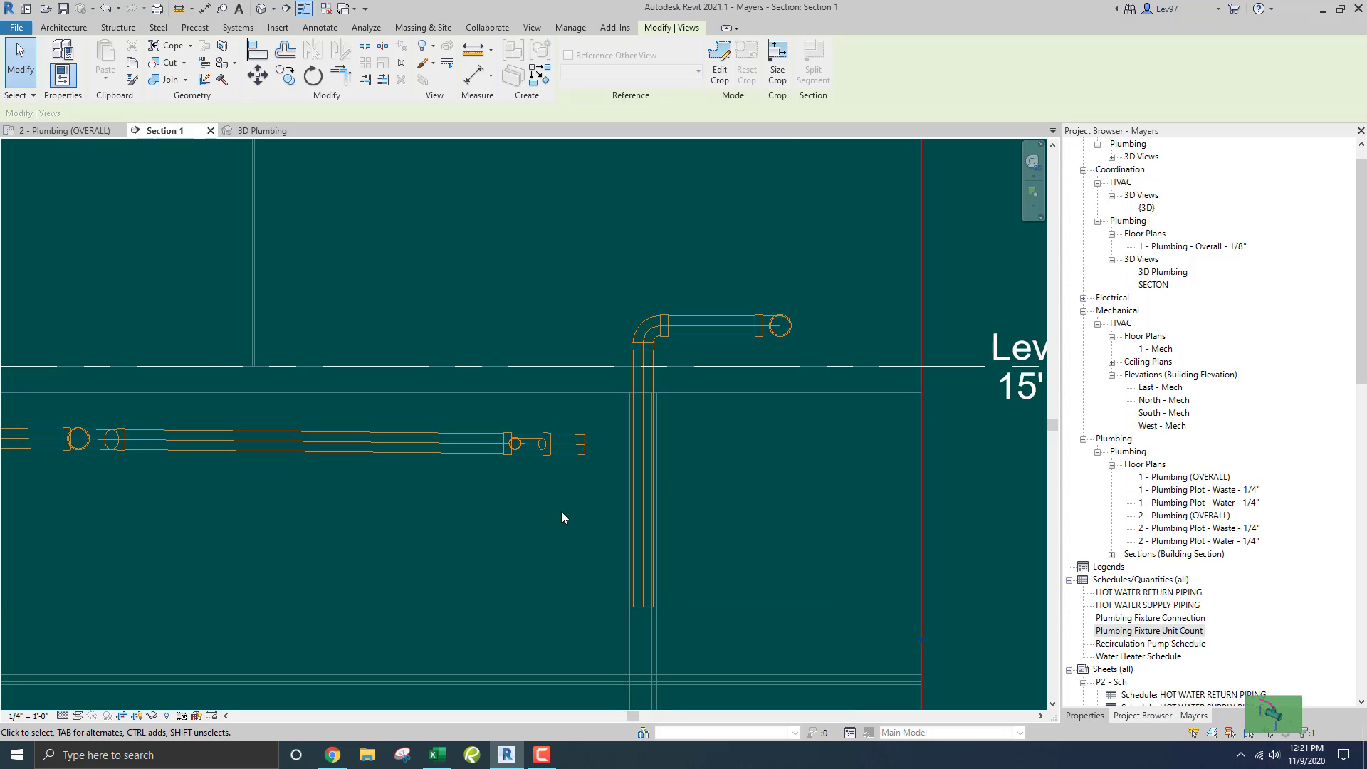
pyautogui.scroll(-3, 536, 610)
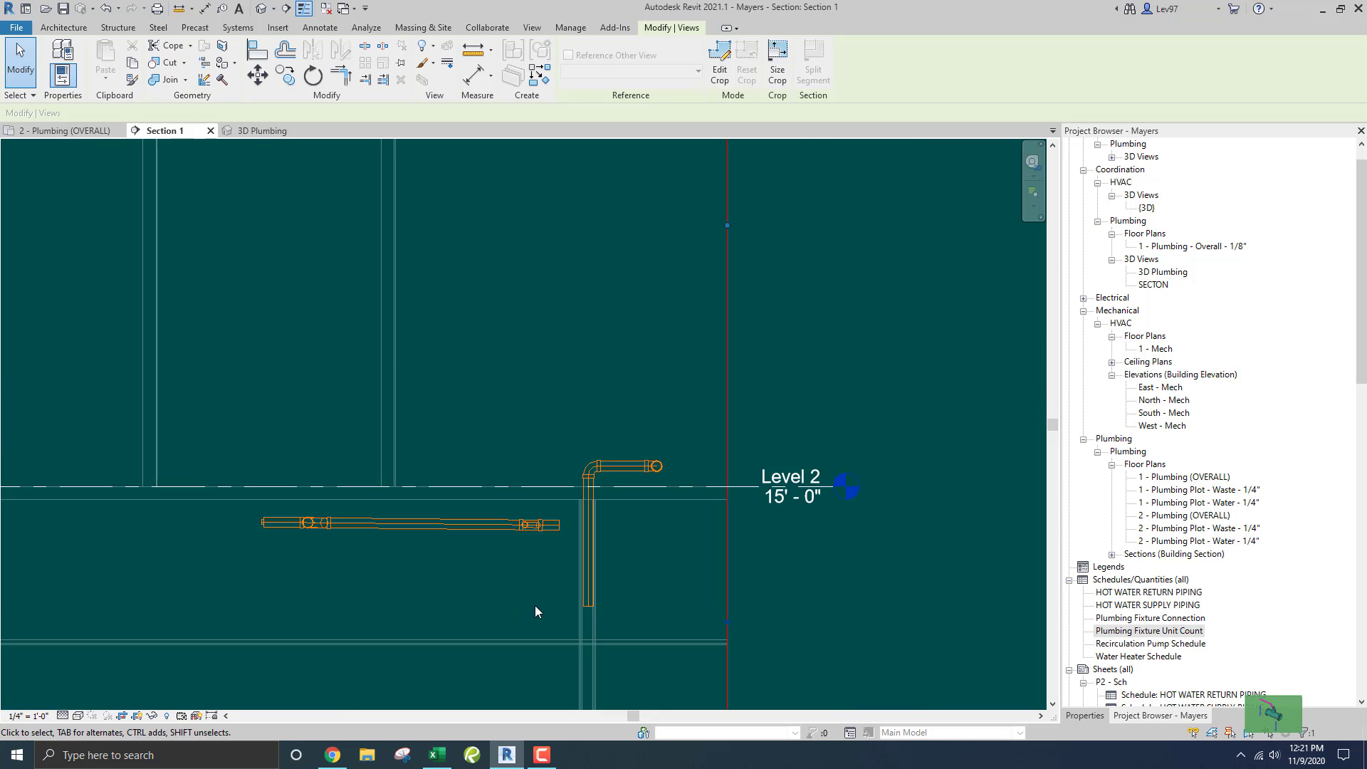
pyautogui.moveTo(536, 605); pyautogui.dragTo(684, 460, button='middle')
pyautogui.scroll(-2, 579, 458)
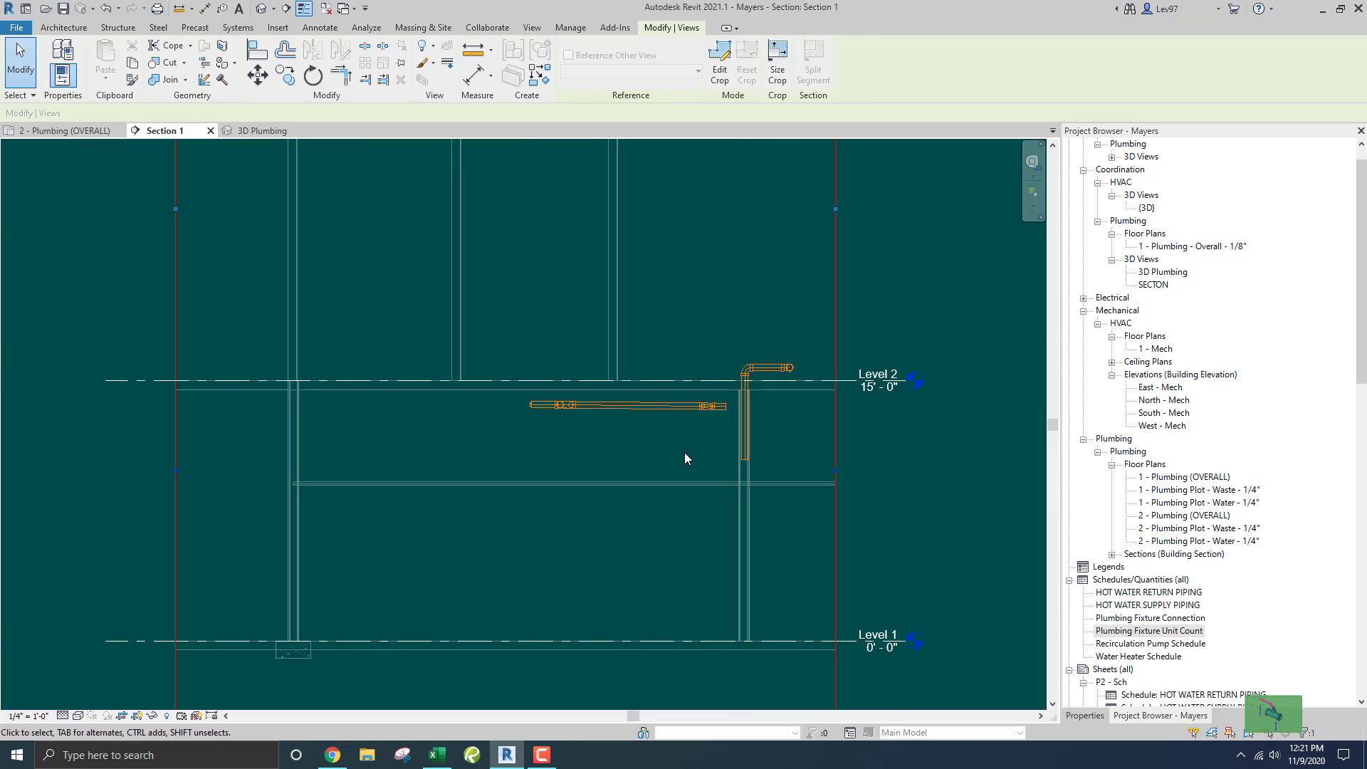
pyautogui.scroll(3, 720, 433)
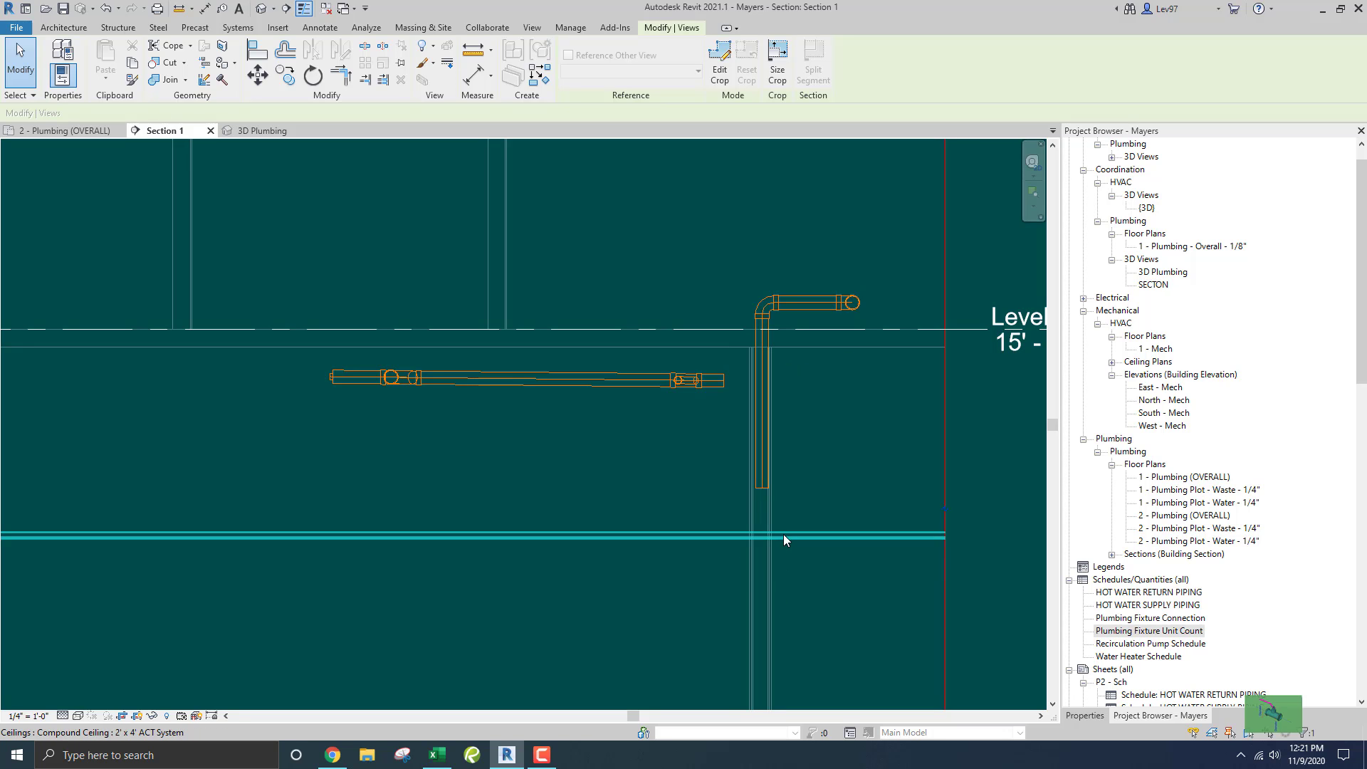
pyautogui.scroll(2, 822, 391)
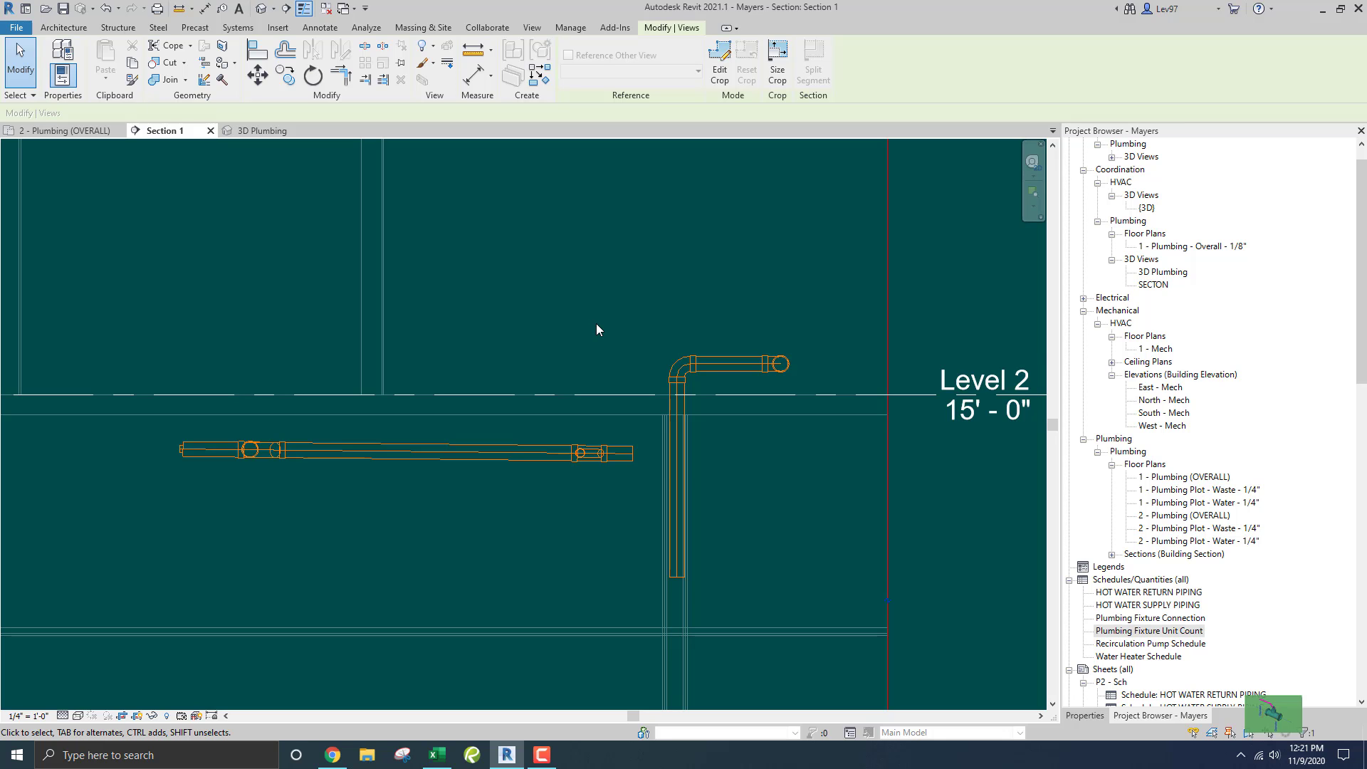
pyautogui.scroll(-3, 598, 421)
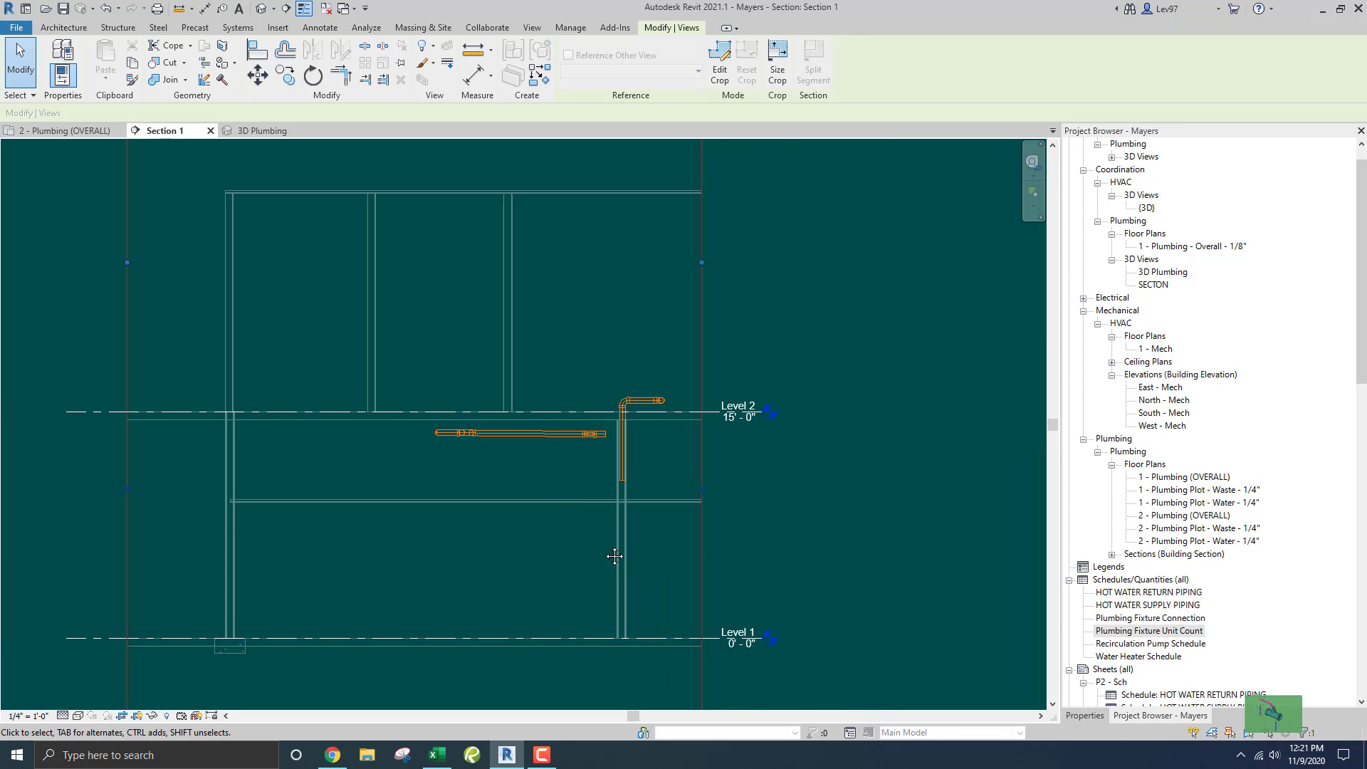
pyautogui.moveTo(614, 556); pyautogui.dragTo(677, 423, button='middle')
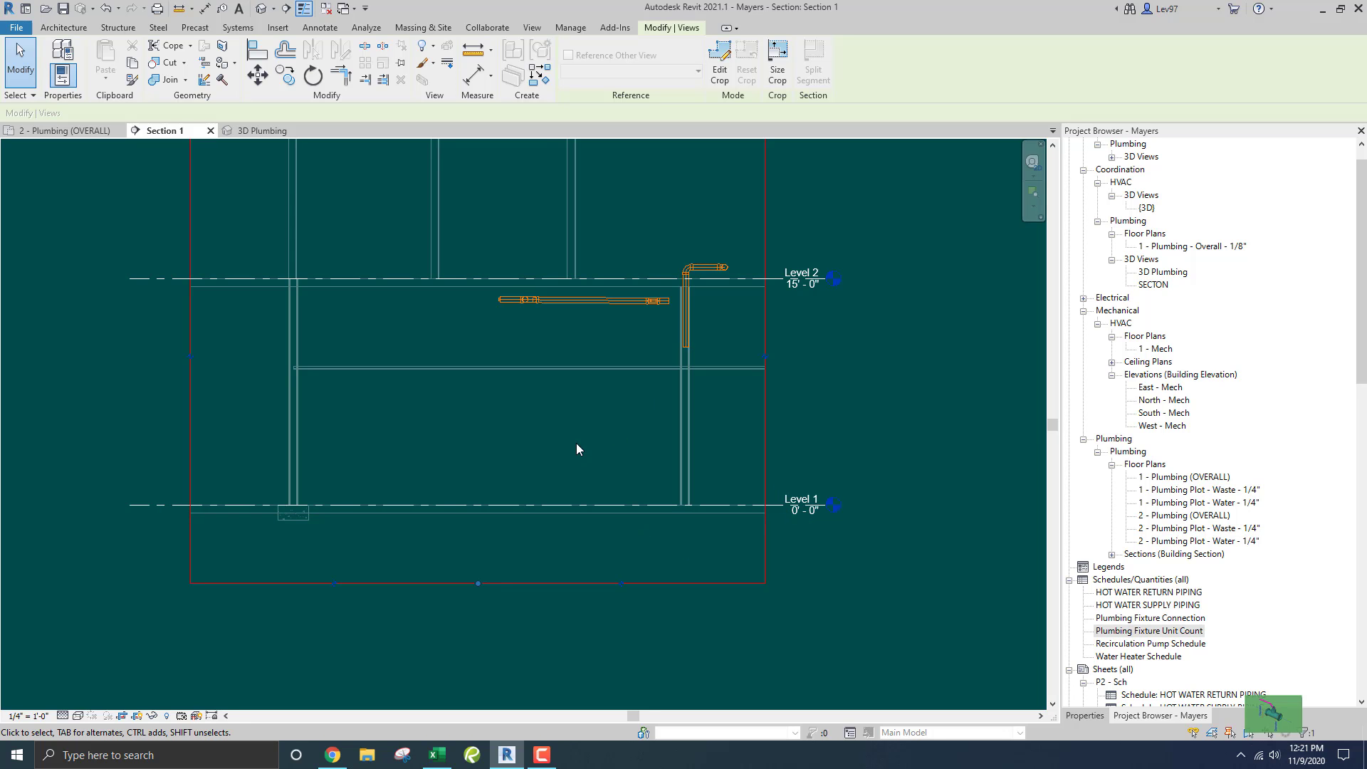
pyautogui.scroll(7, 570, 437)
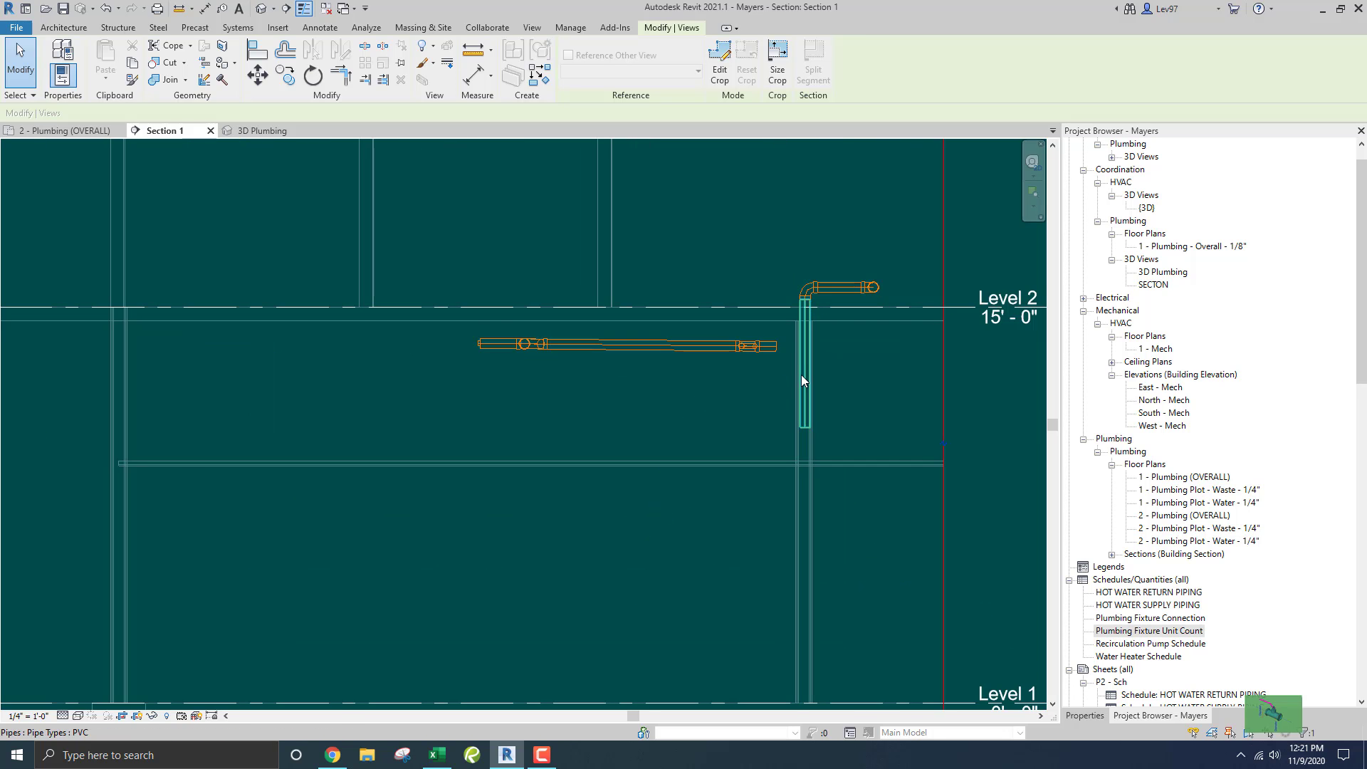
pyautogui.click(754, 341)
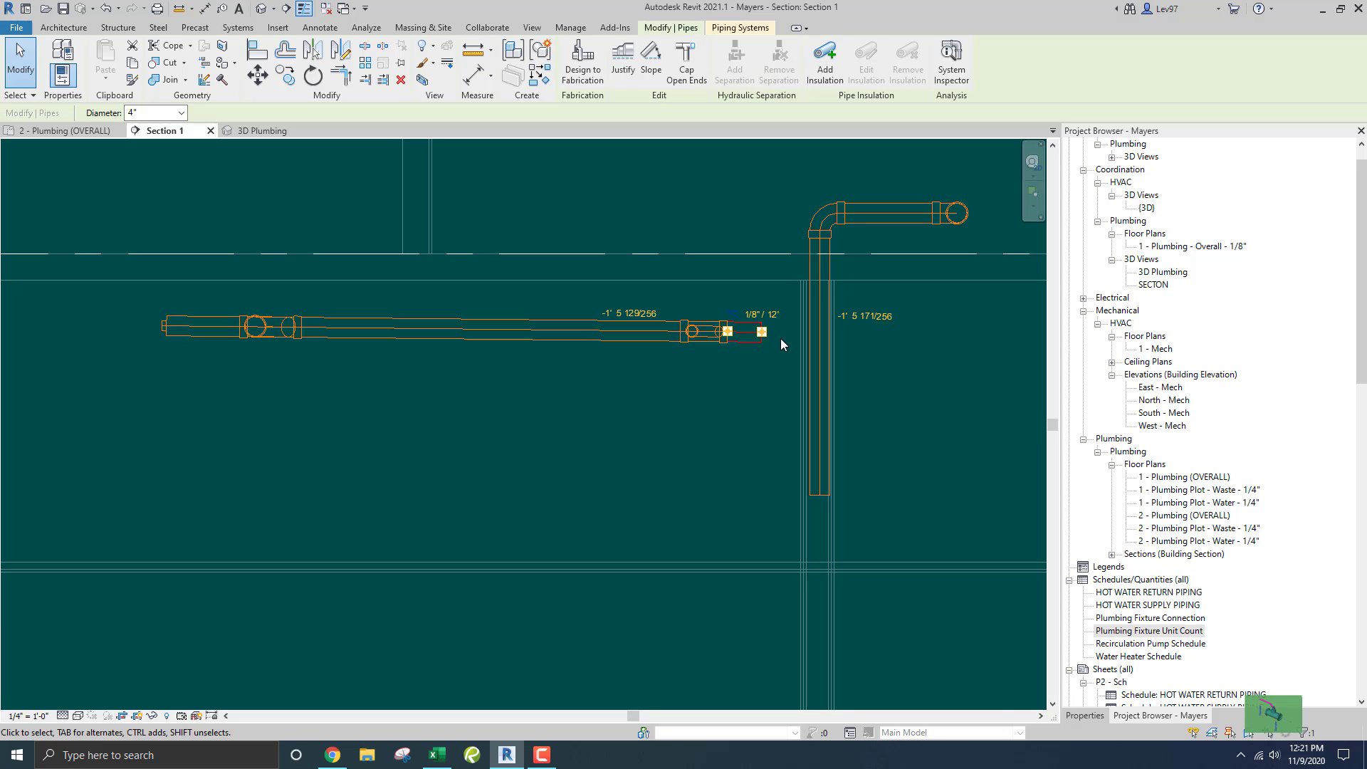
pyautogui.click(324, 216)
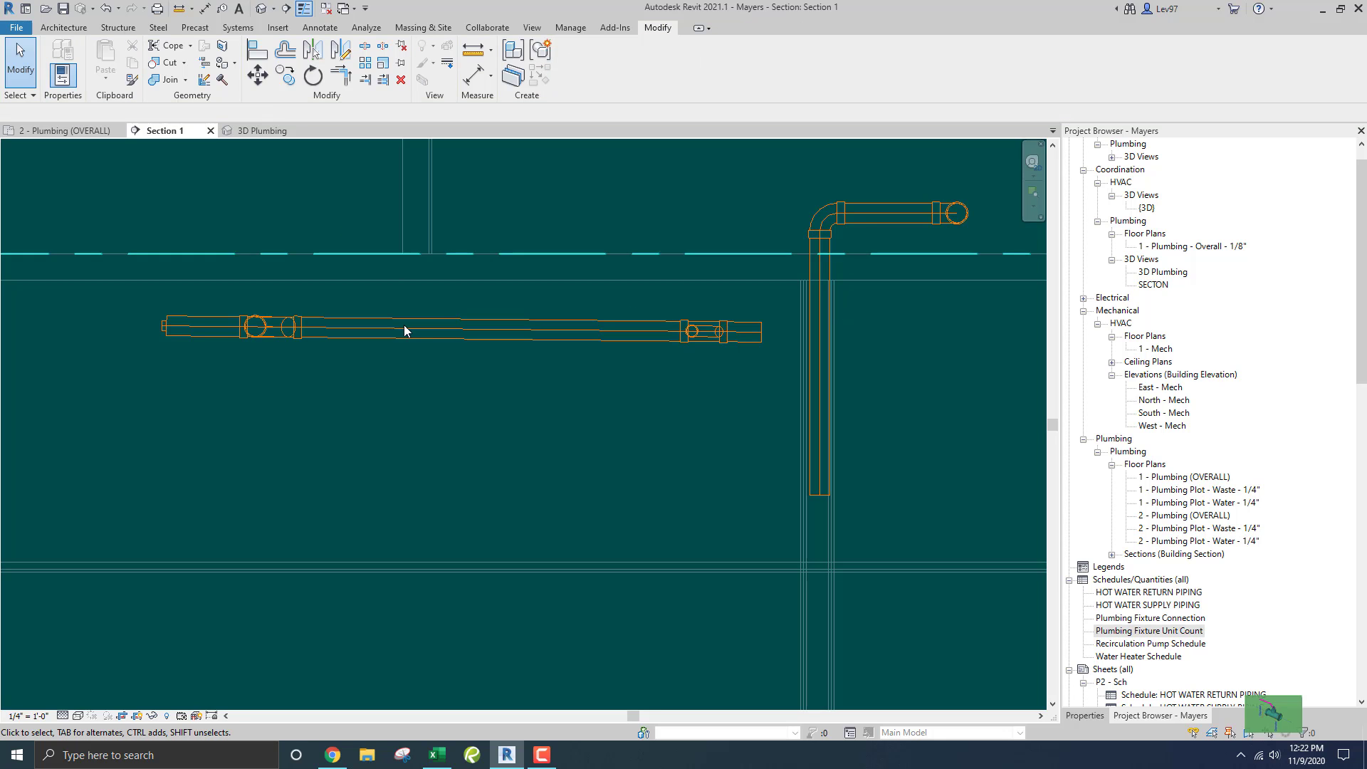
# In the 2 - Plumbing (OVERALL) plan, align the 4" main's centreline with the toilet's drain pipe
pyautogui.click(84, 133)
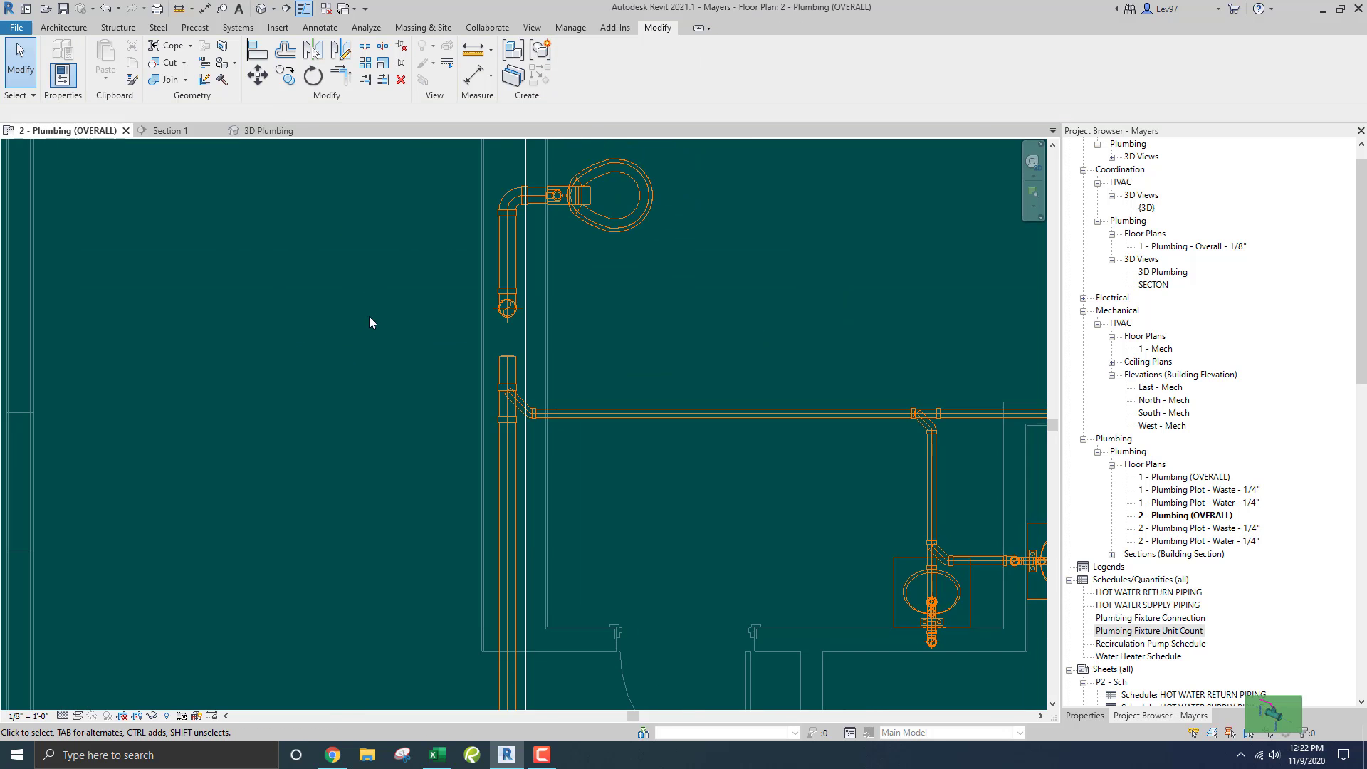
pyautogui.click(257, 52)
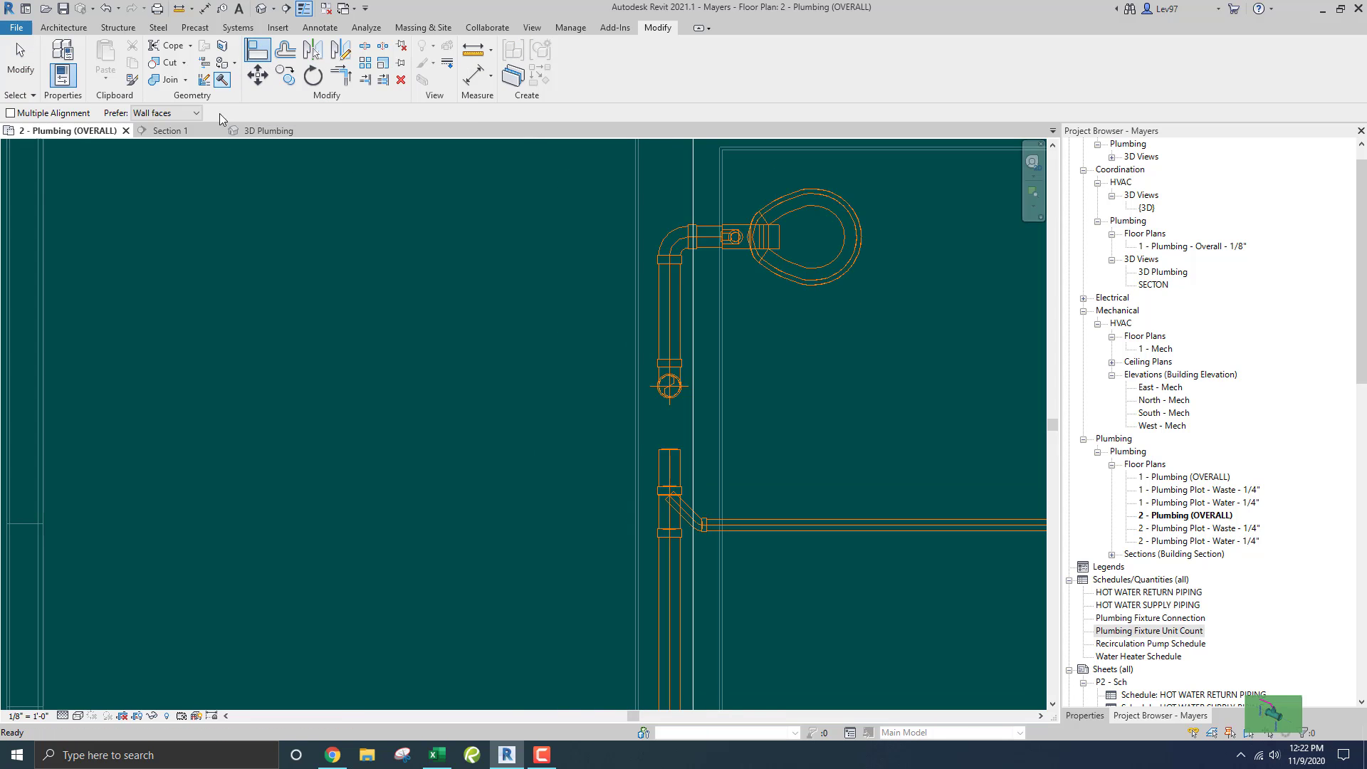
pyautogui.click(670, 324)
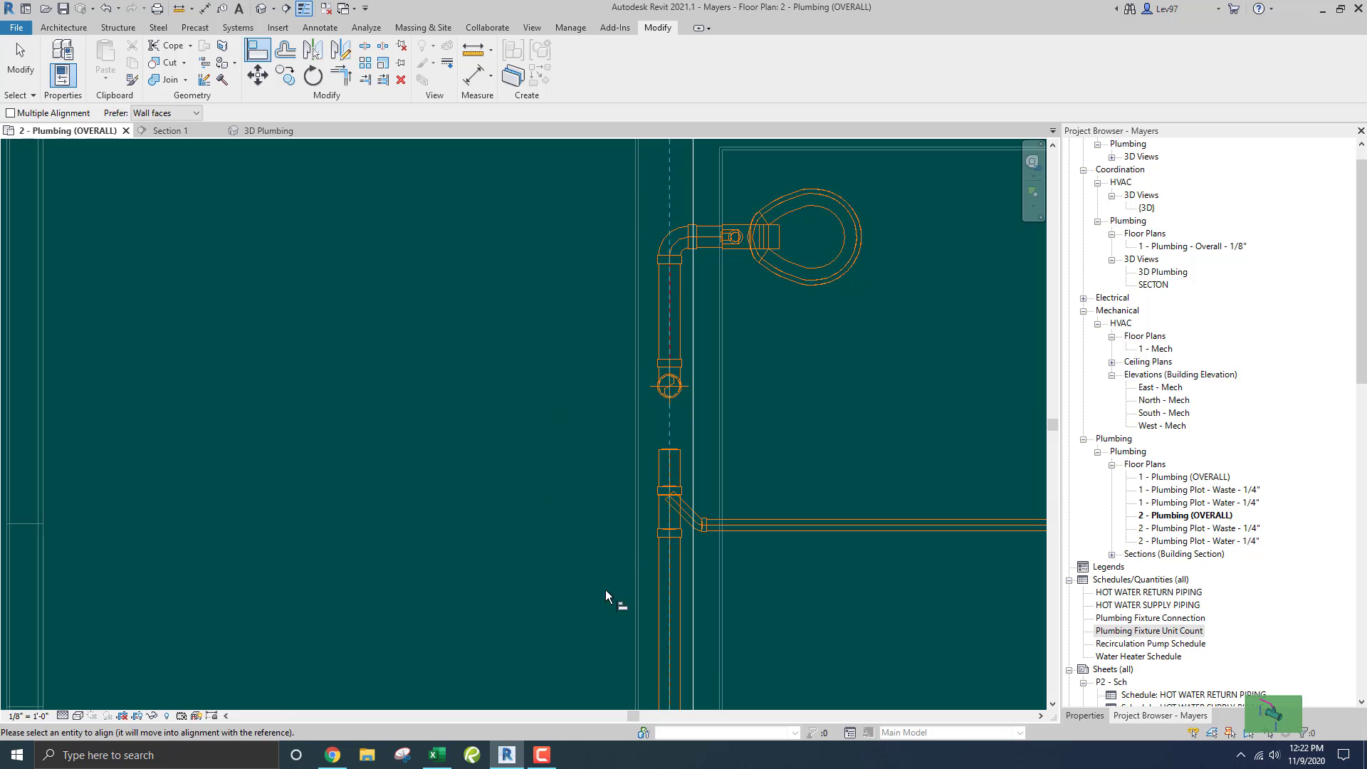
pyautogui.click(665, 600)
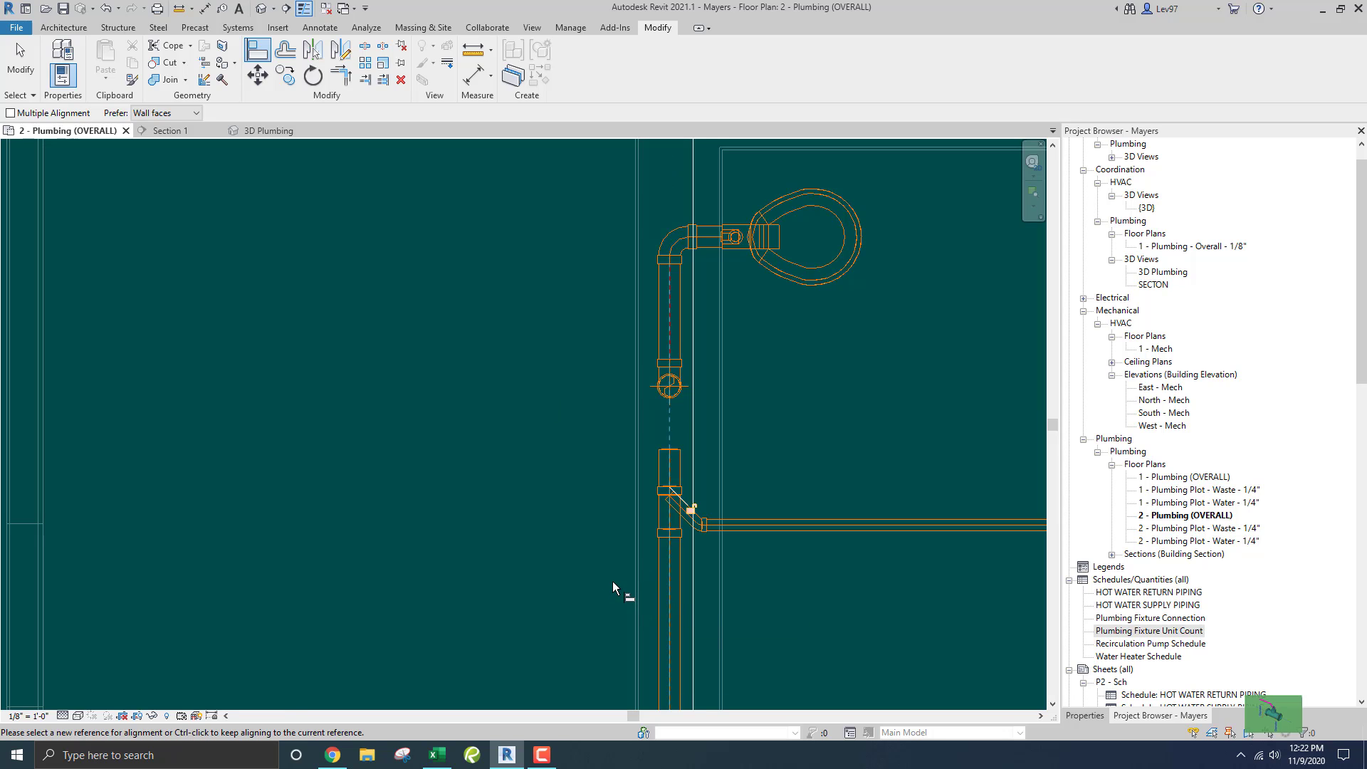
pyautogui.press('Escape')
pyautogui.press('Escape')
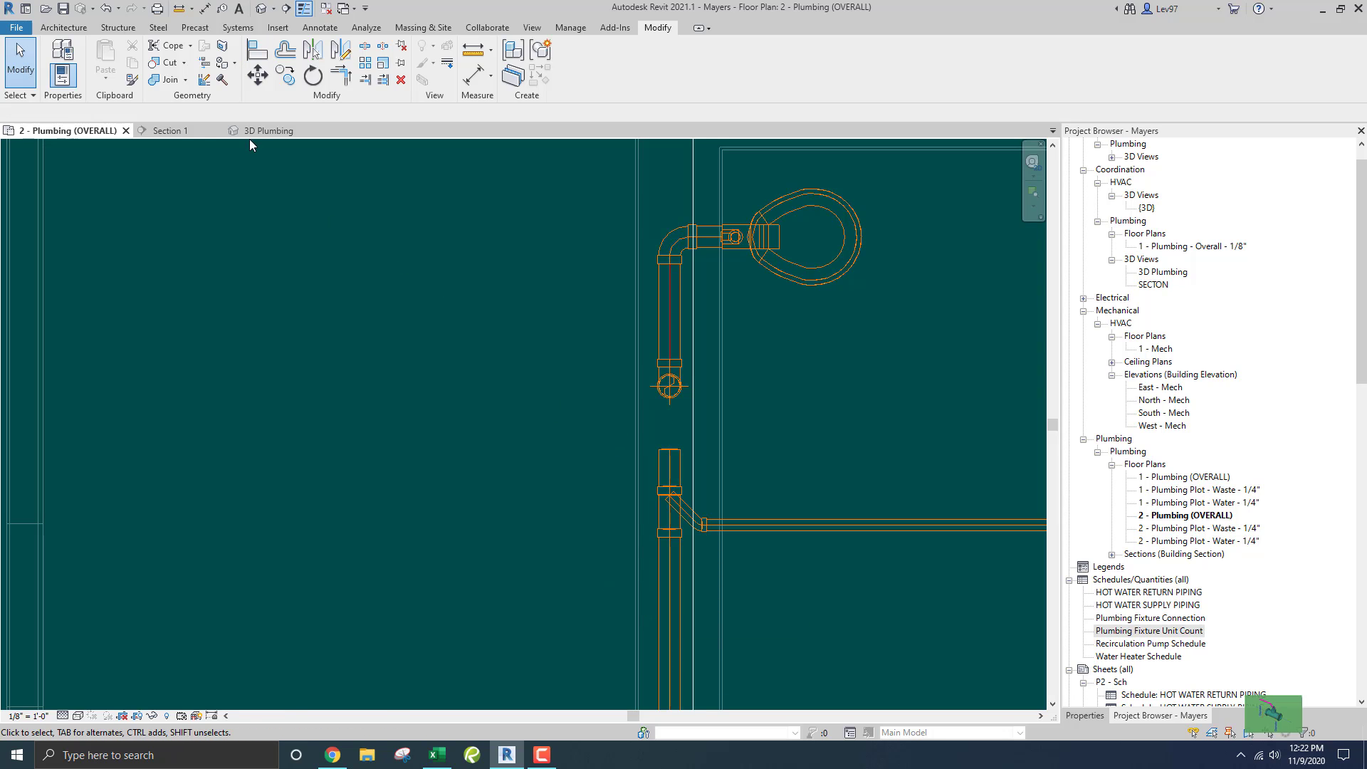
# Return to Section 1 and focus on the gap between the 4" main's open end and the vertical drop
pyautogui.click(171, 131)
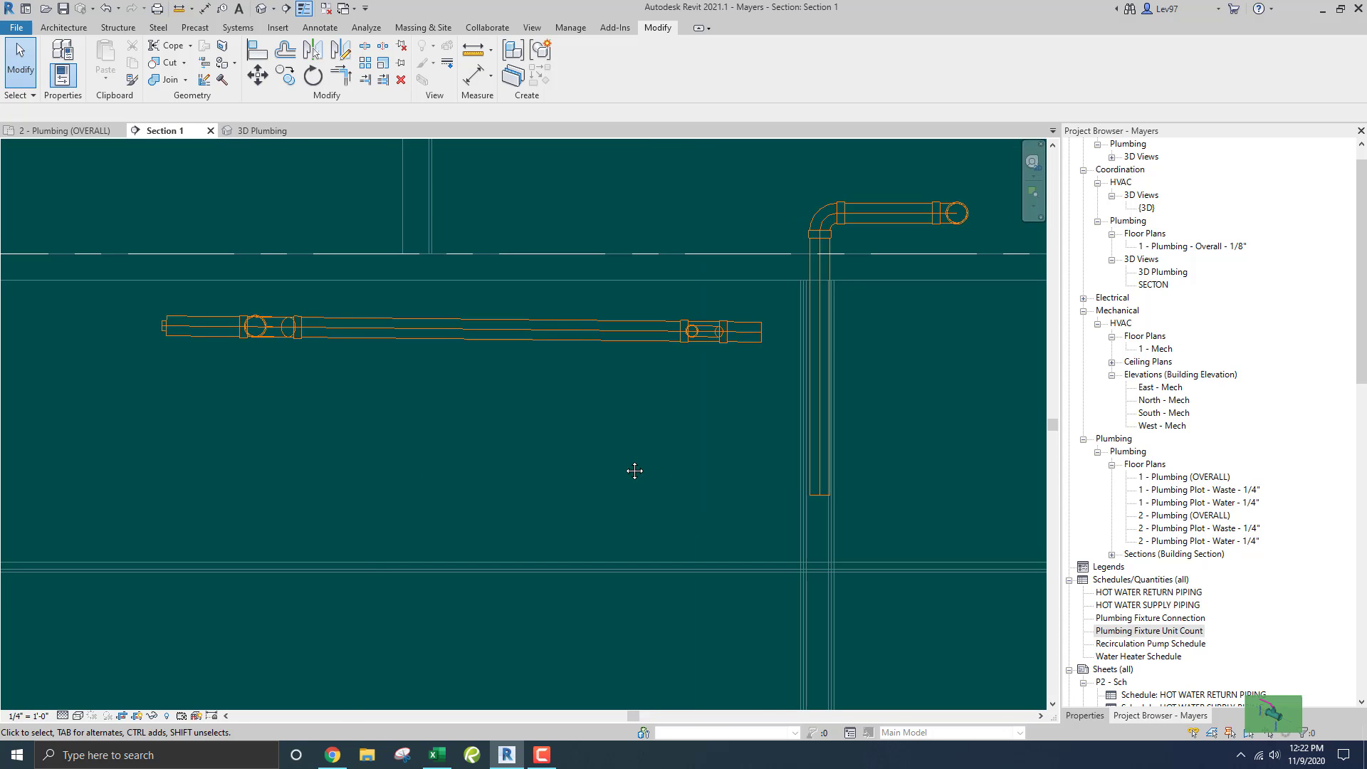
pyautogui.moveTo(634, 471); pyautogui.dragTo(493, 376, button='middle')
pyautogui.scroll(2, 542, 299)
pyautogui.click(558, 290)
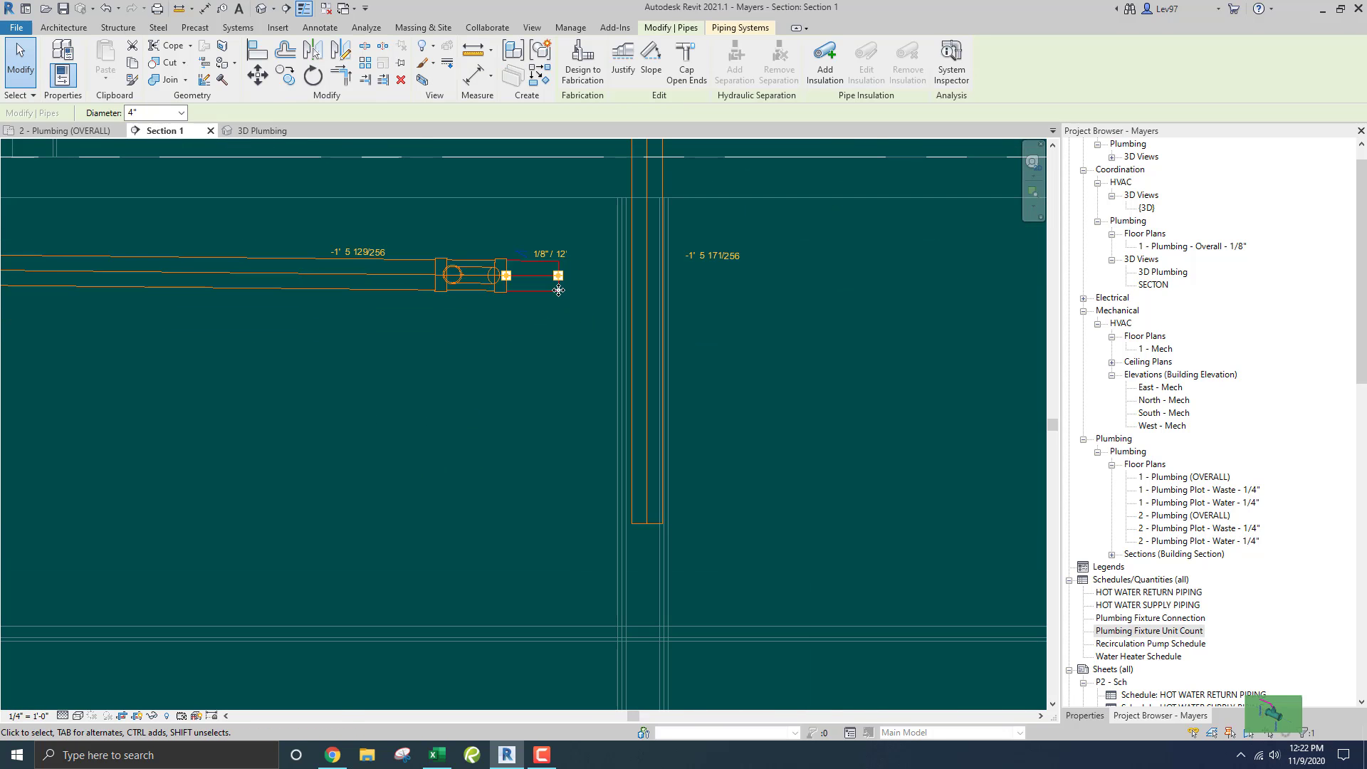
pyautogui.rightClick(560, 275)
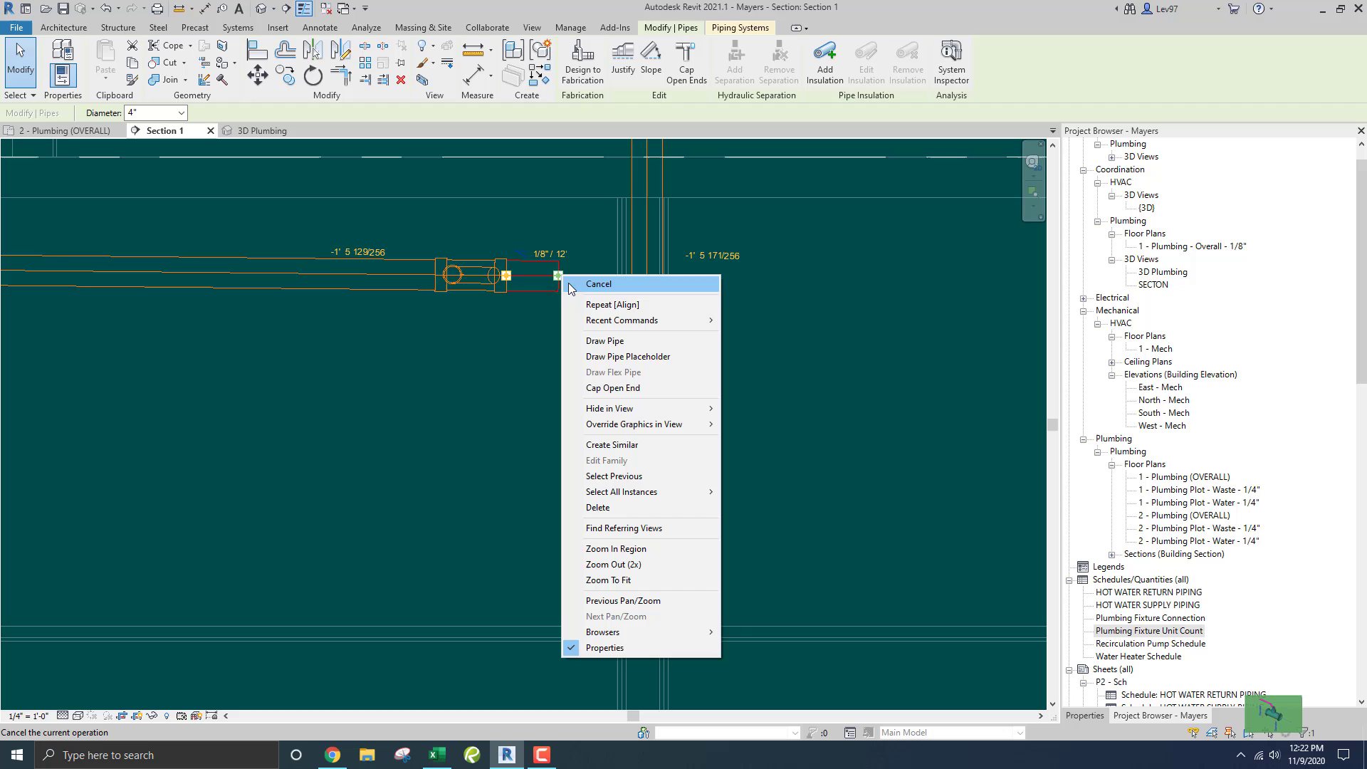
pyautogui.click(604, 342)
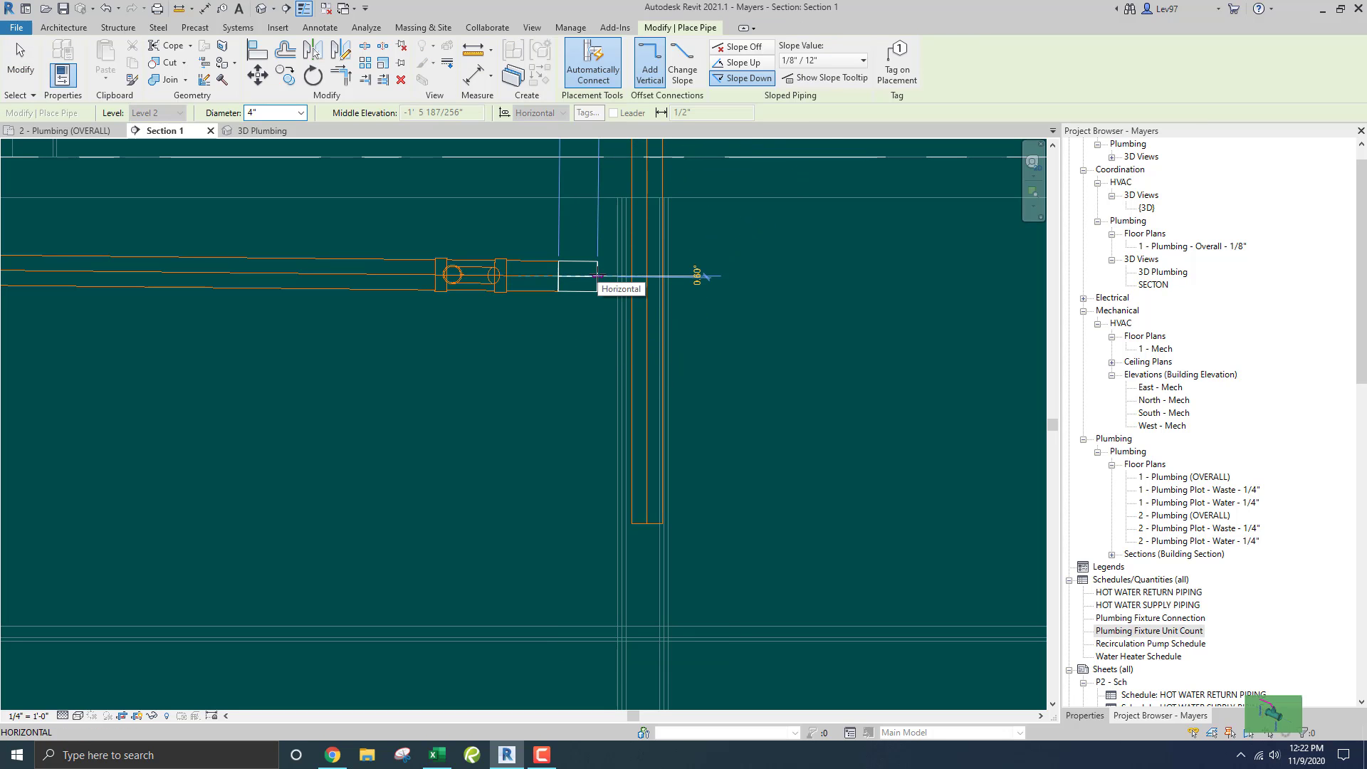
pyautogui.press('Escape')
pyautogui.press('Escape')
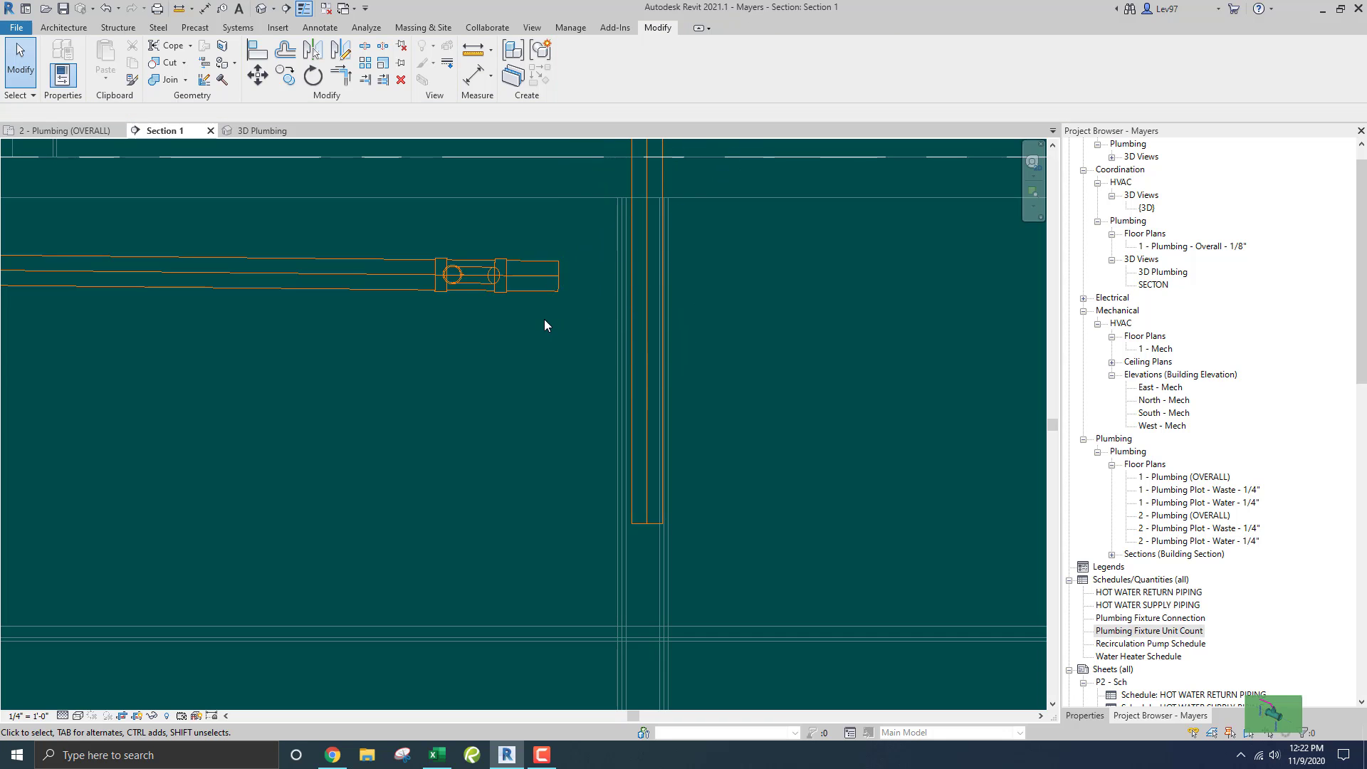
# Set the junction fitting in the PVC pipe type's routing preferences to Tee Reducing Sanitary - PVC - Sch 40 - DWV: Standard
pyautogui.moveTo(545, 325); pyautogui.dragTo(580, 358, button='middle')
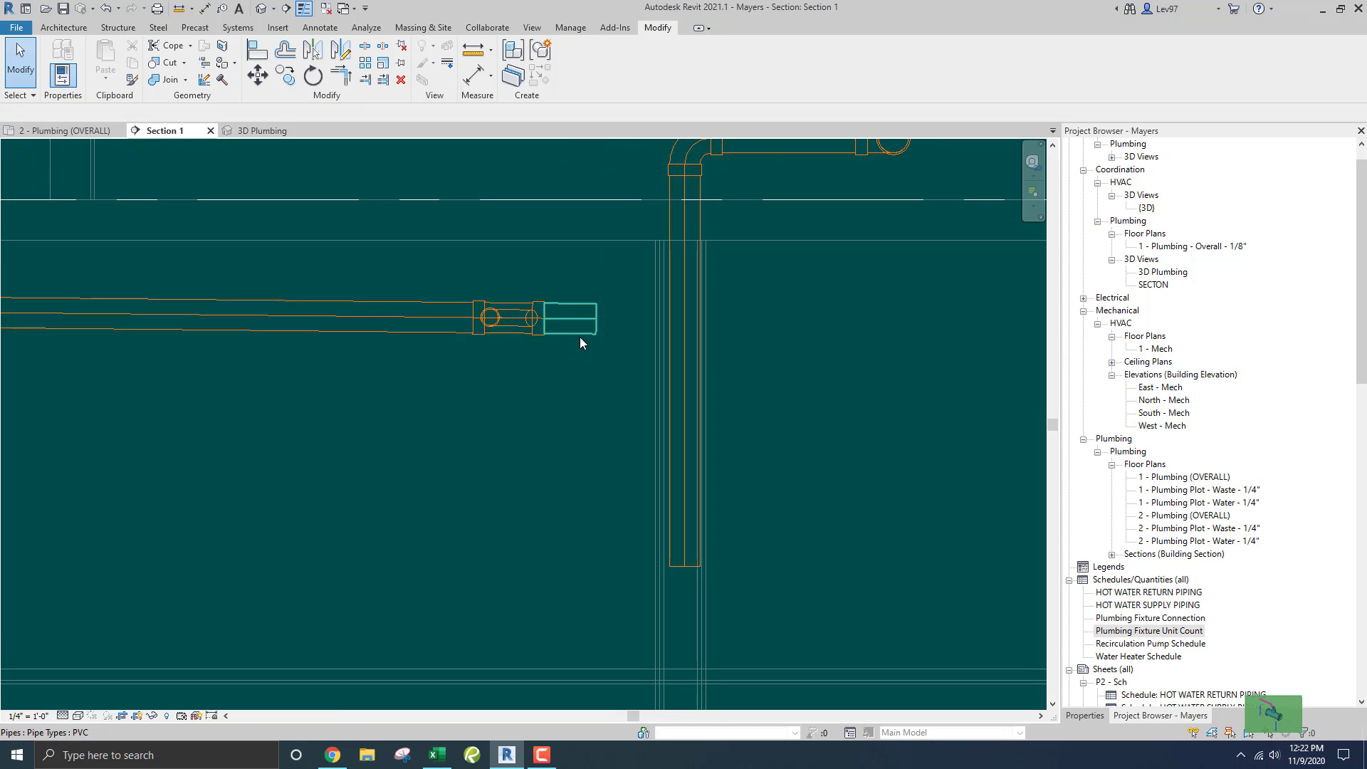
pyautogui.click(579, 335)
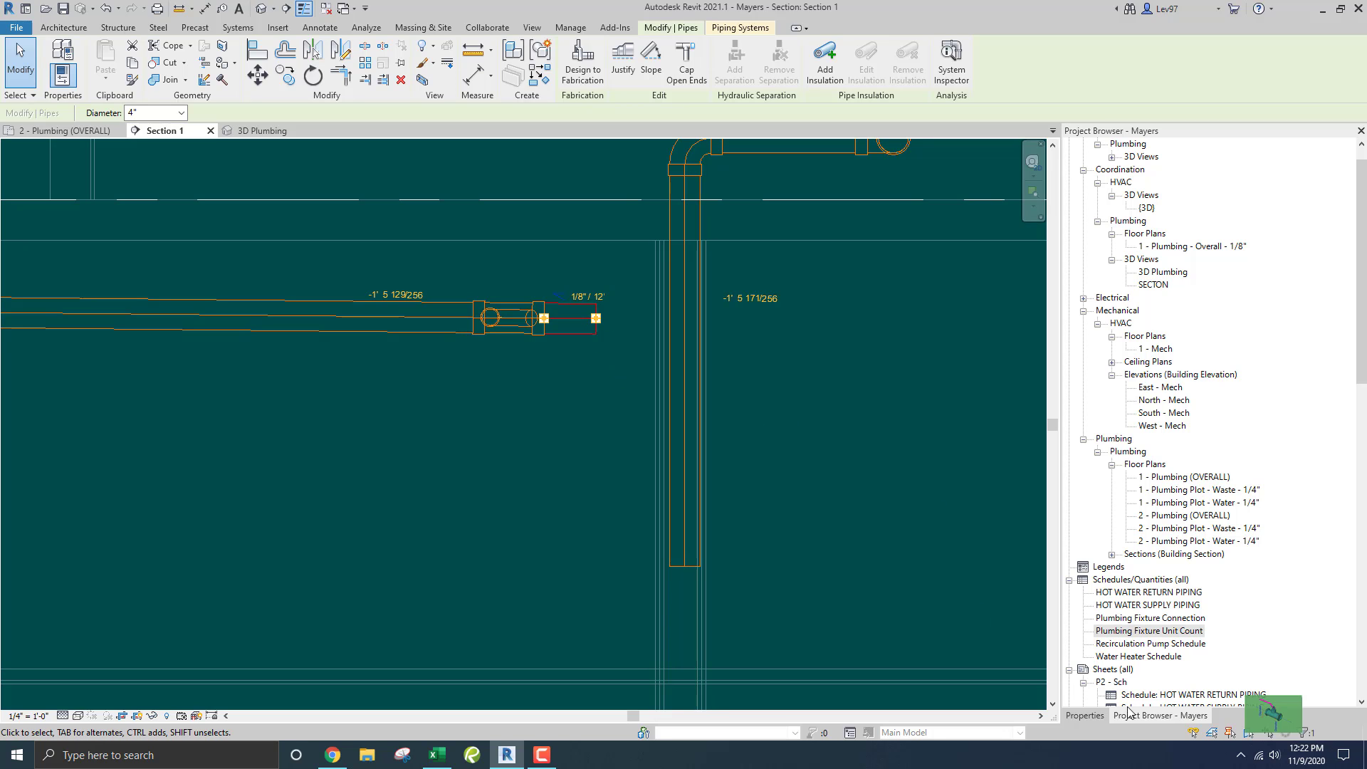
pyautogui.click(1090, 716)
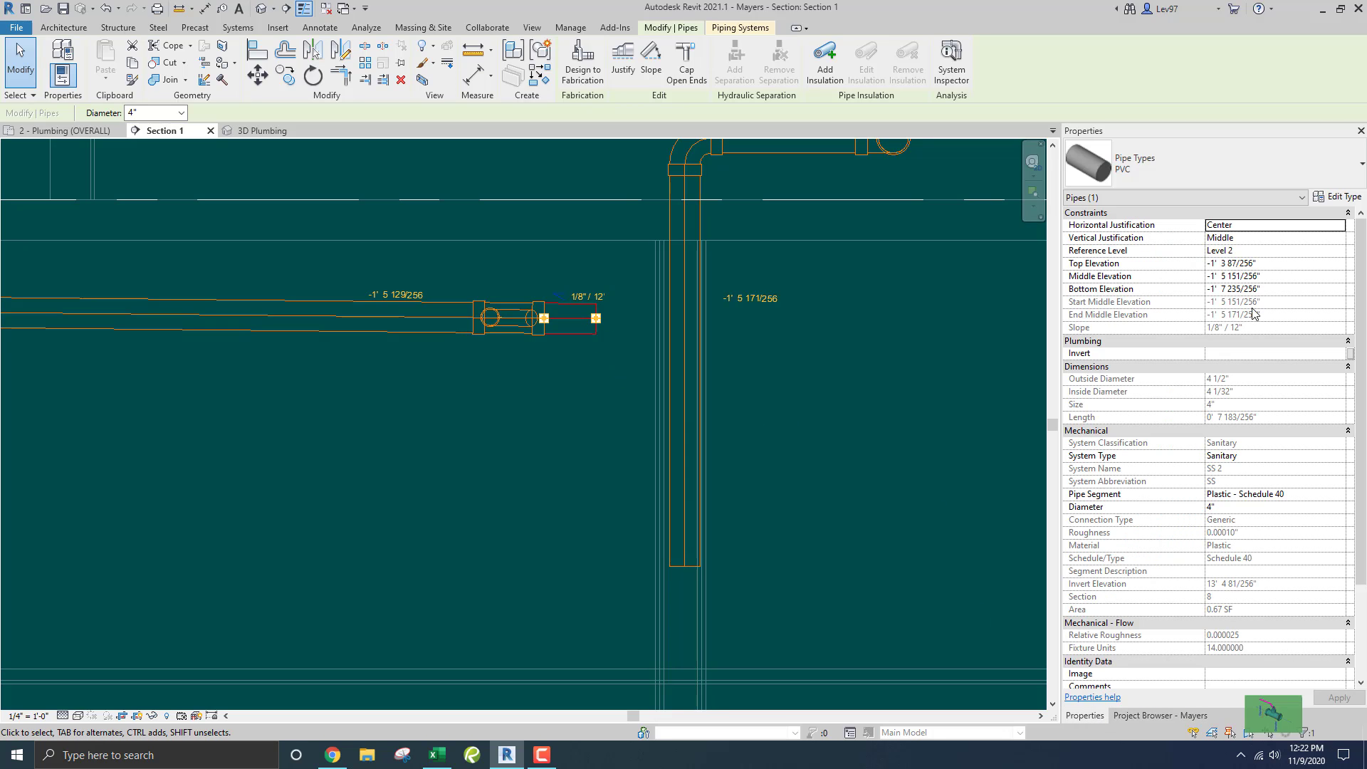
pyautogui.click(1340, 198)
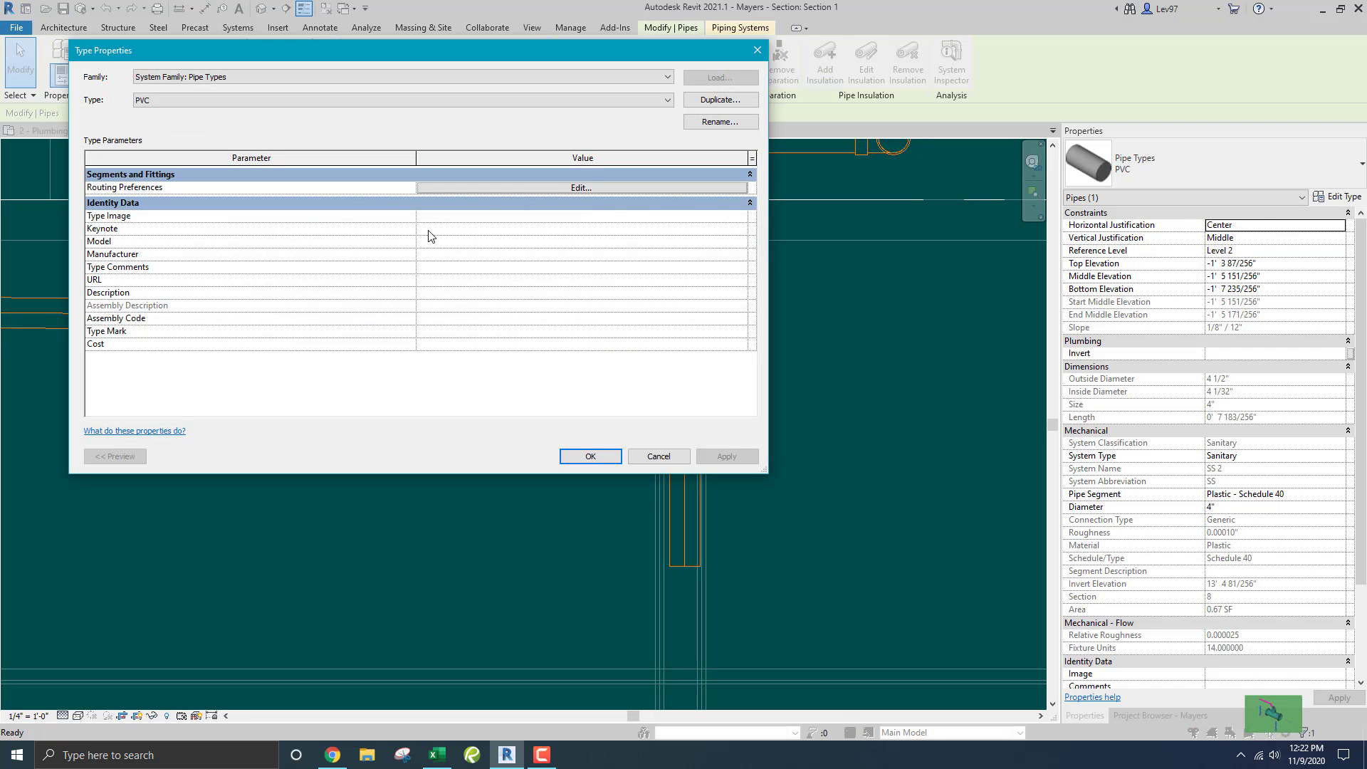
pyautogui.click(544, 189)
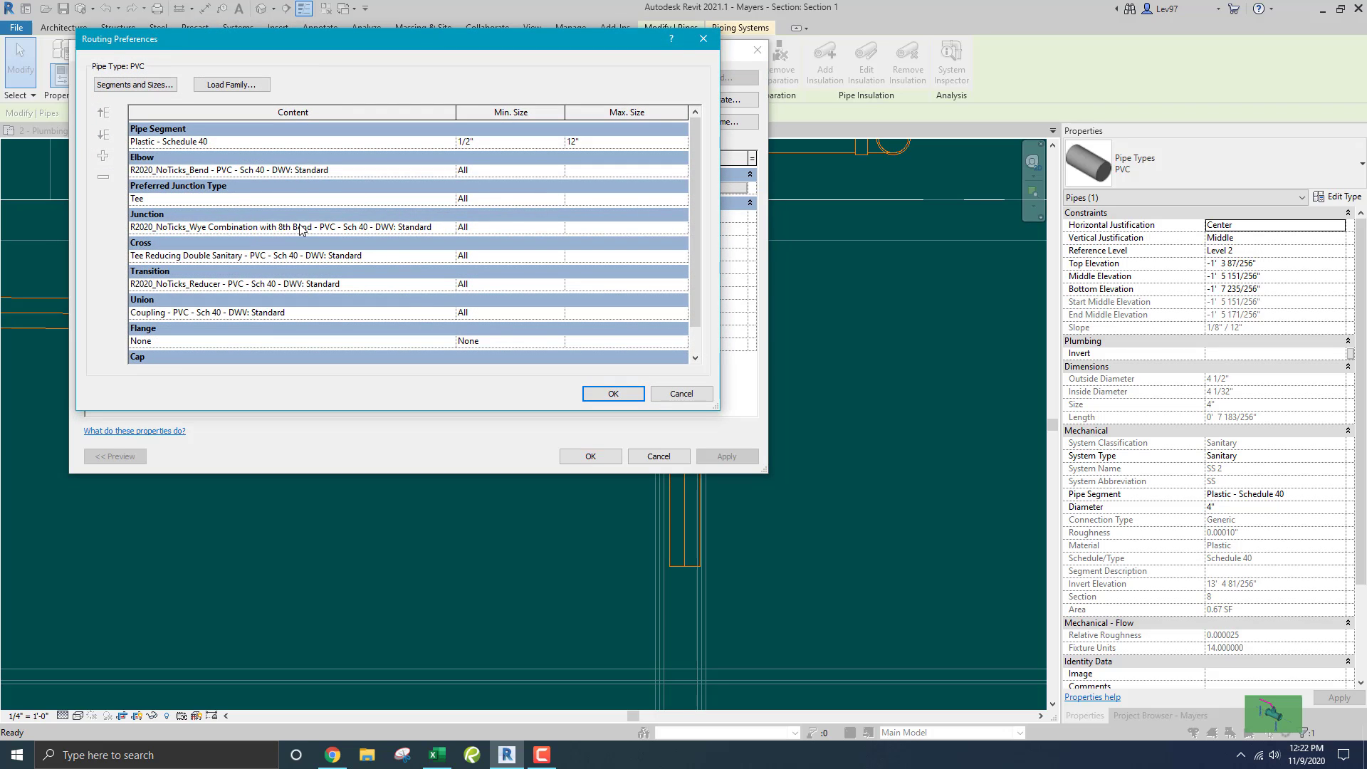
pyautogui.click(448, 228)
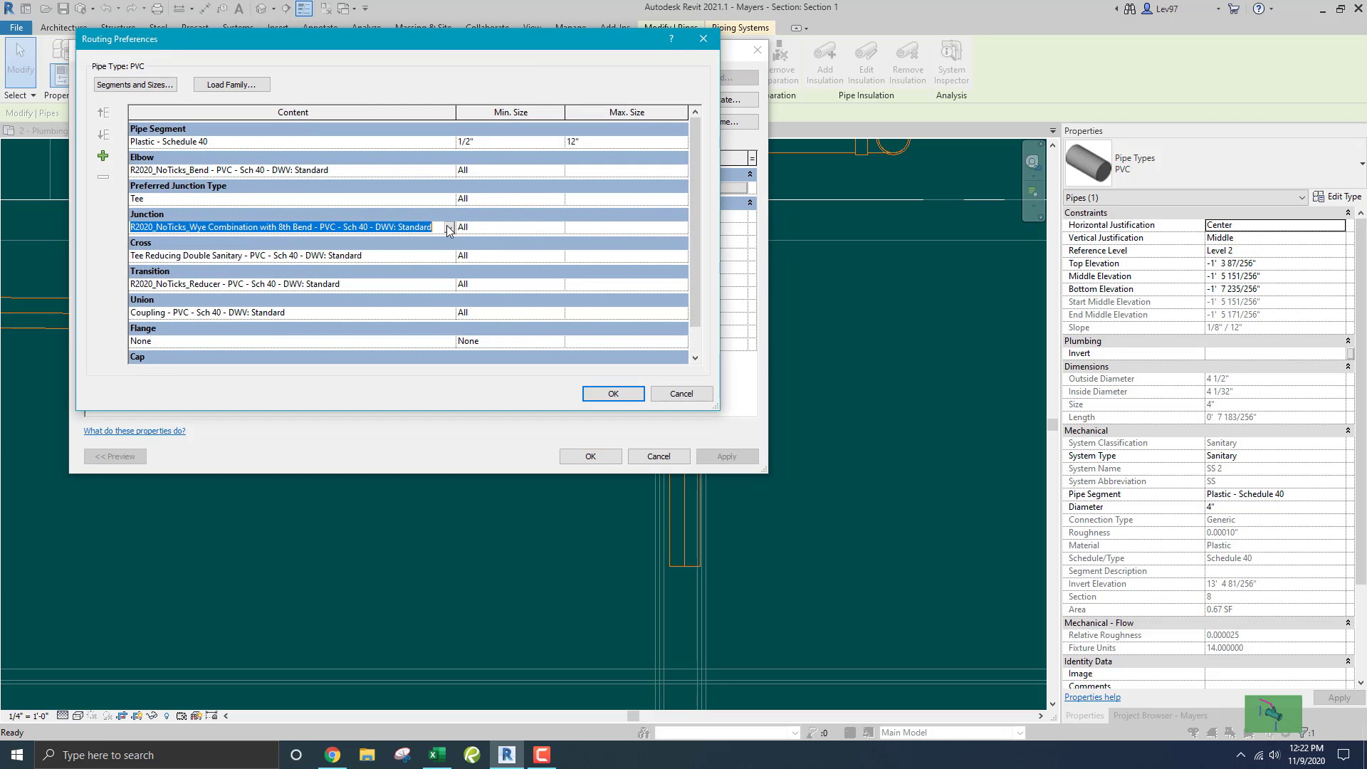
pyautogui.click(449, 227)
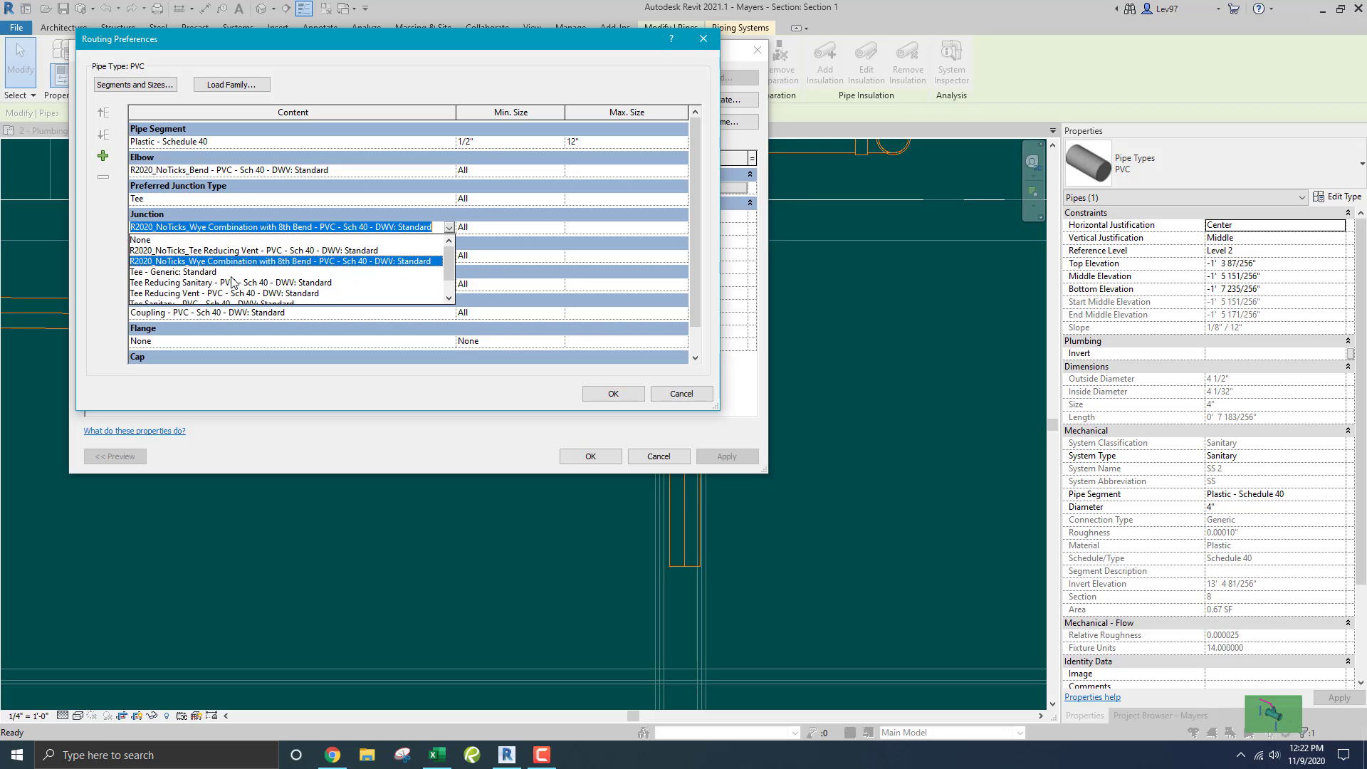
pyautogui.scroll(-1, 253, 277)
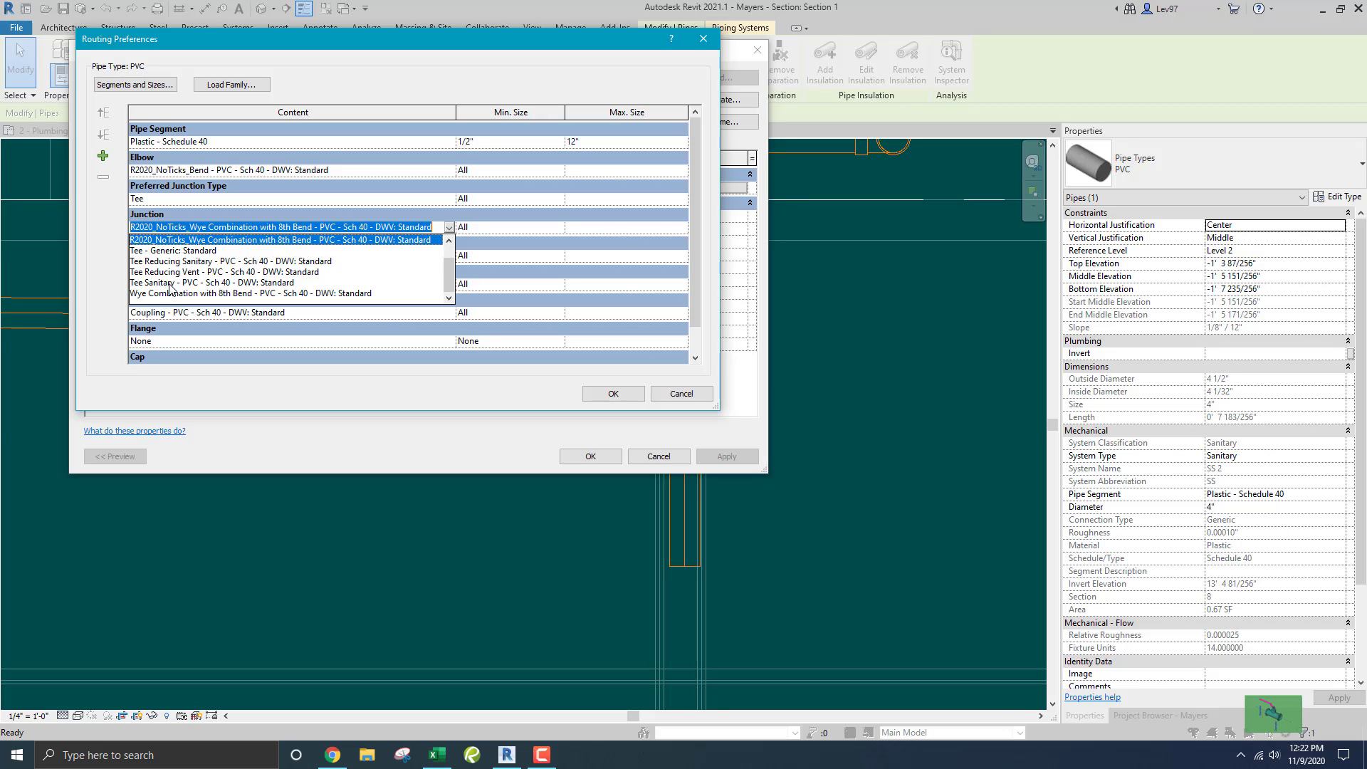
pyautogui.scroll(1, 377, 274)
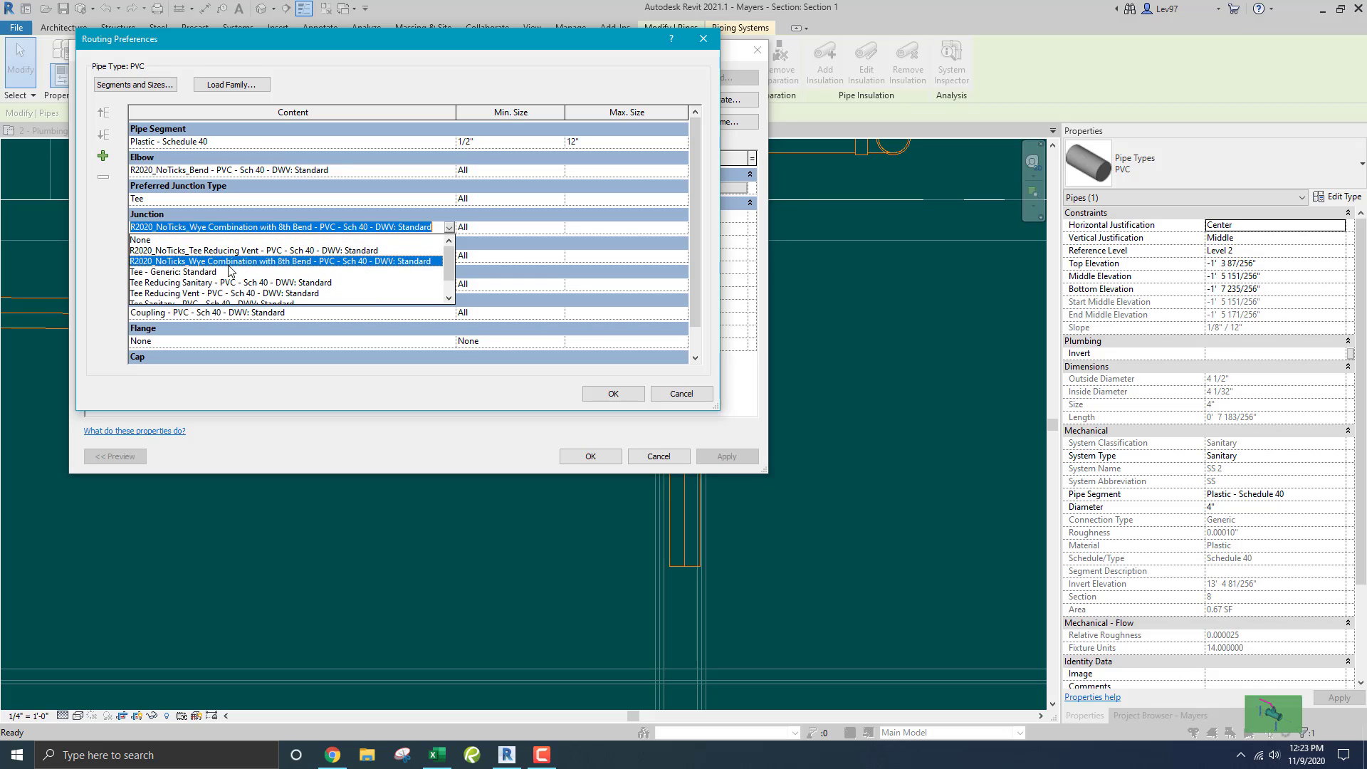
pyautogui.scroll(-1, 282, 276)
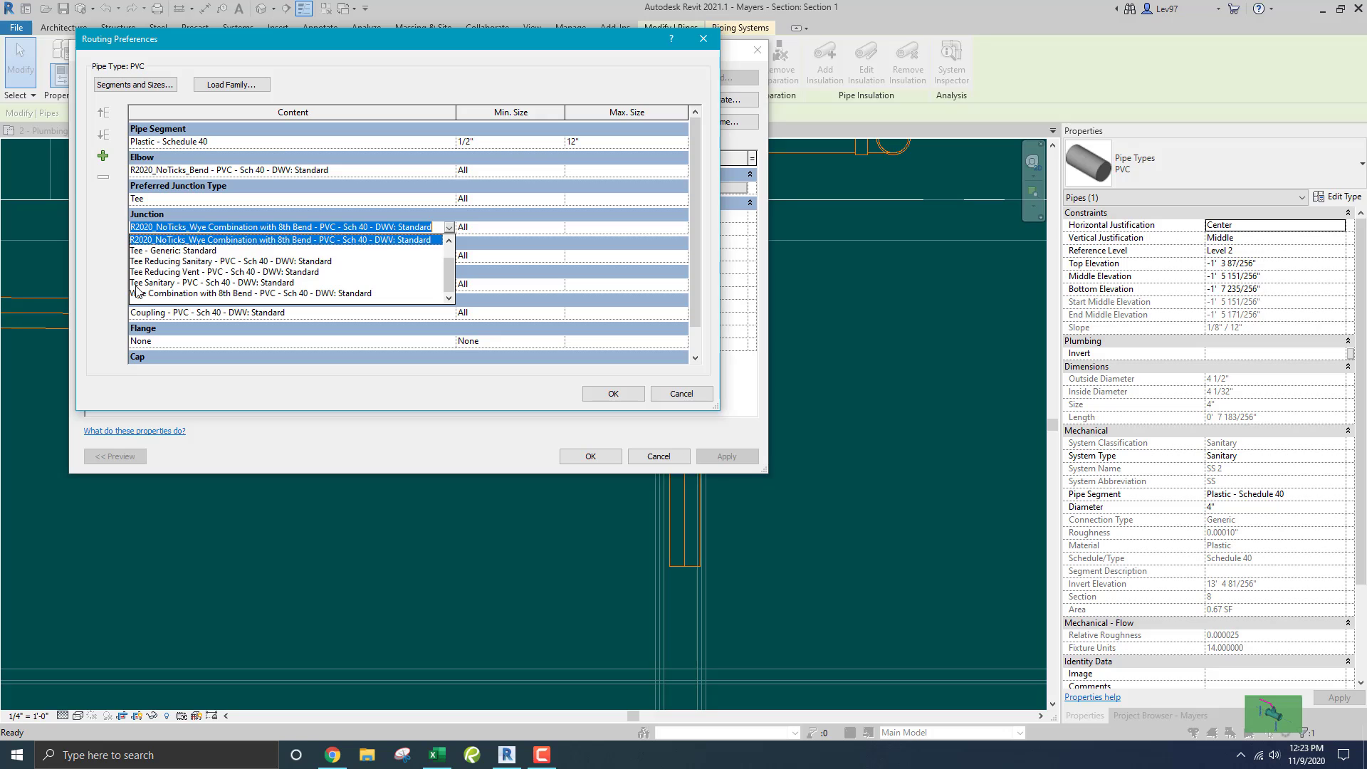
pyautogui.click(192, 262)
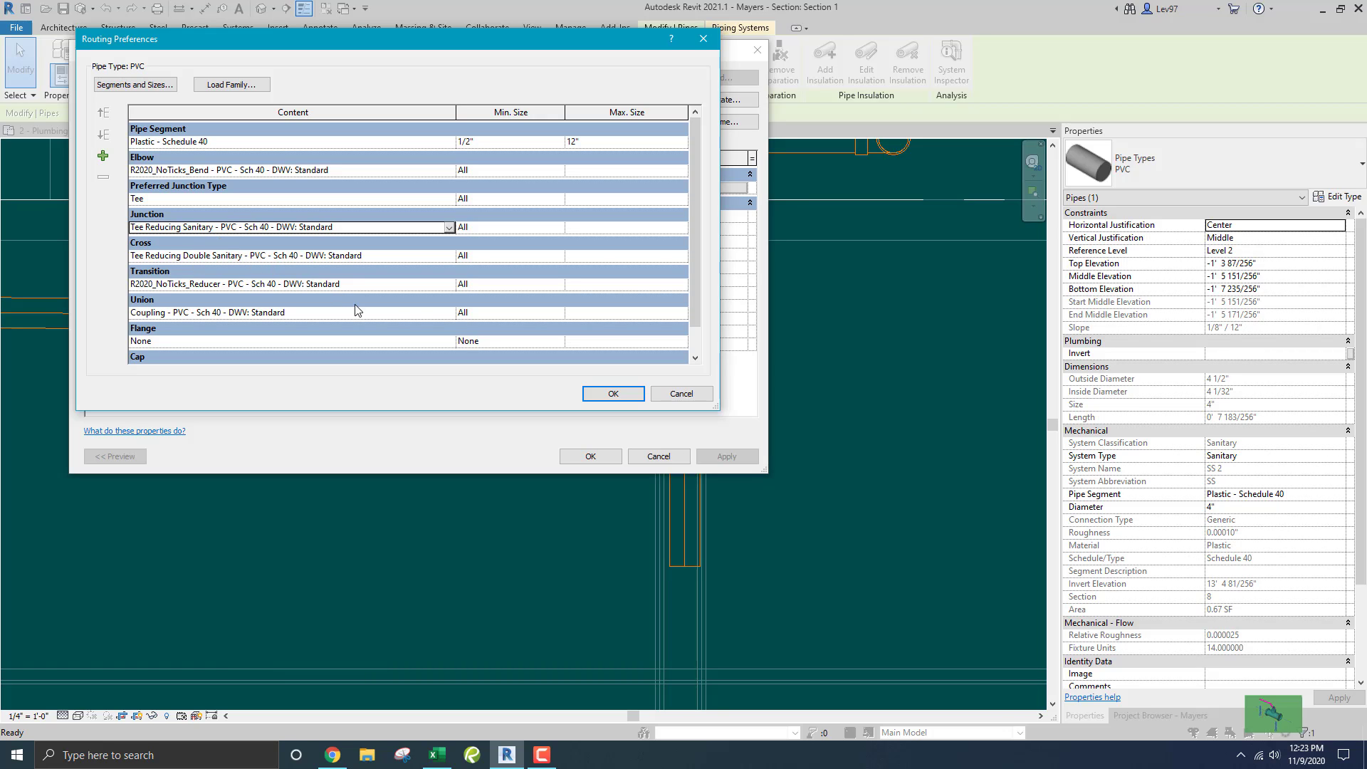
pyautogui.click(614, 393)
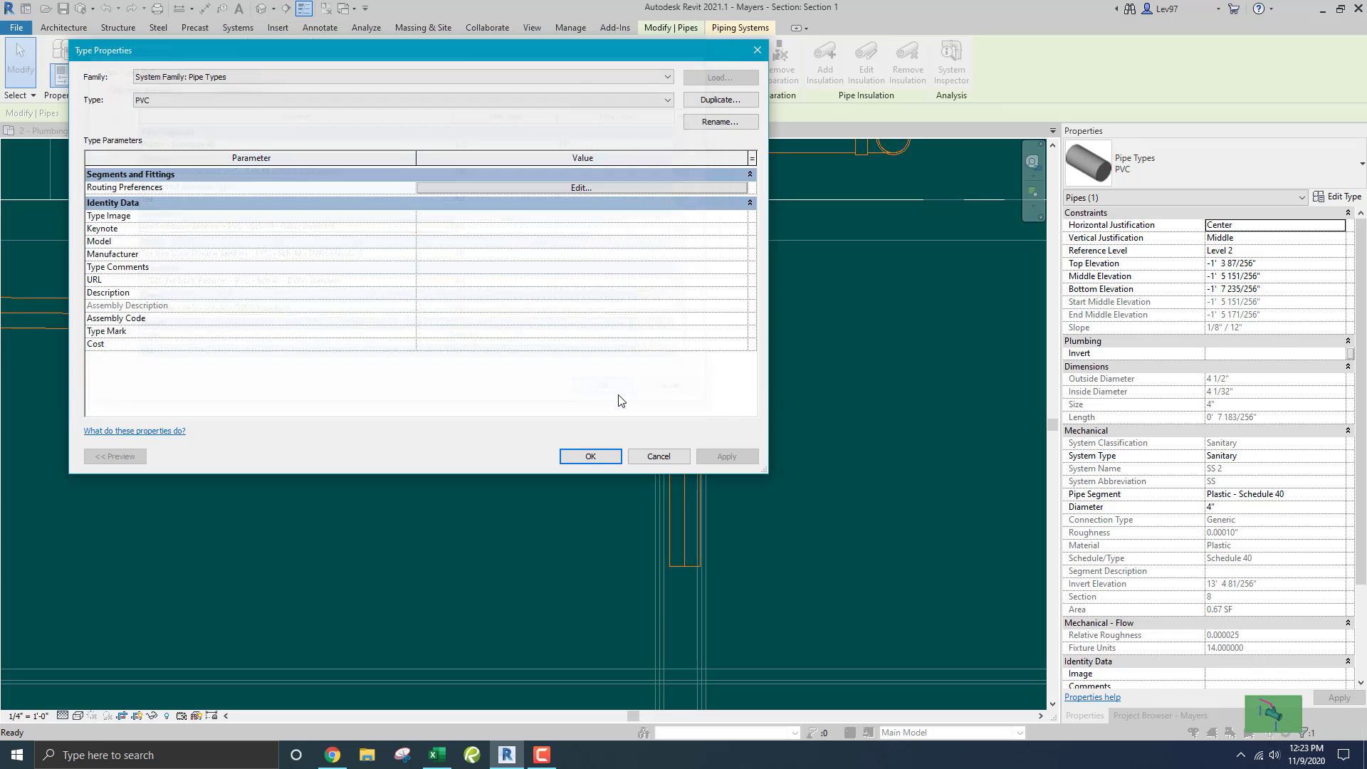
pyautogui.click(591, 457)
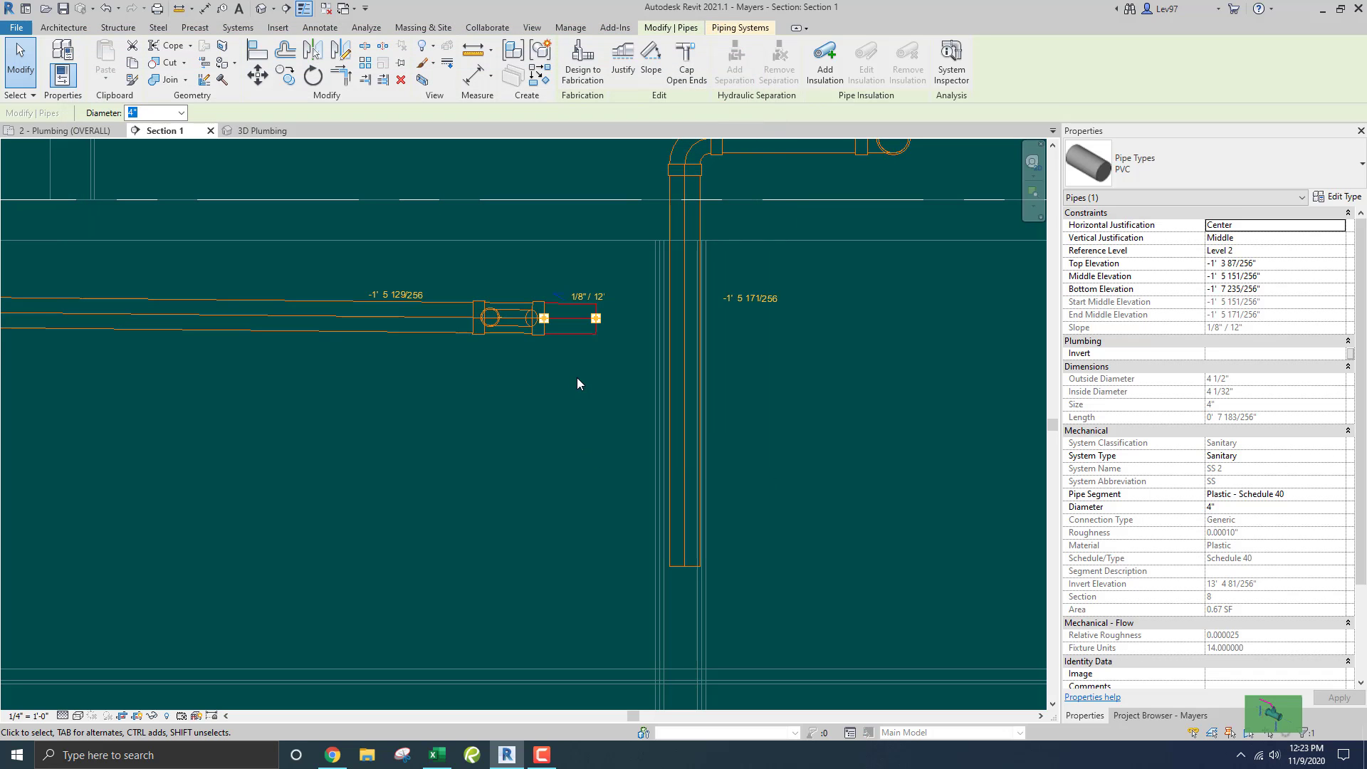
# Draw a 4" pipe from the open end of the sloped branch stub to the centre of the vertical riser
pyautogui.rightClick(597, 318)
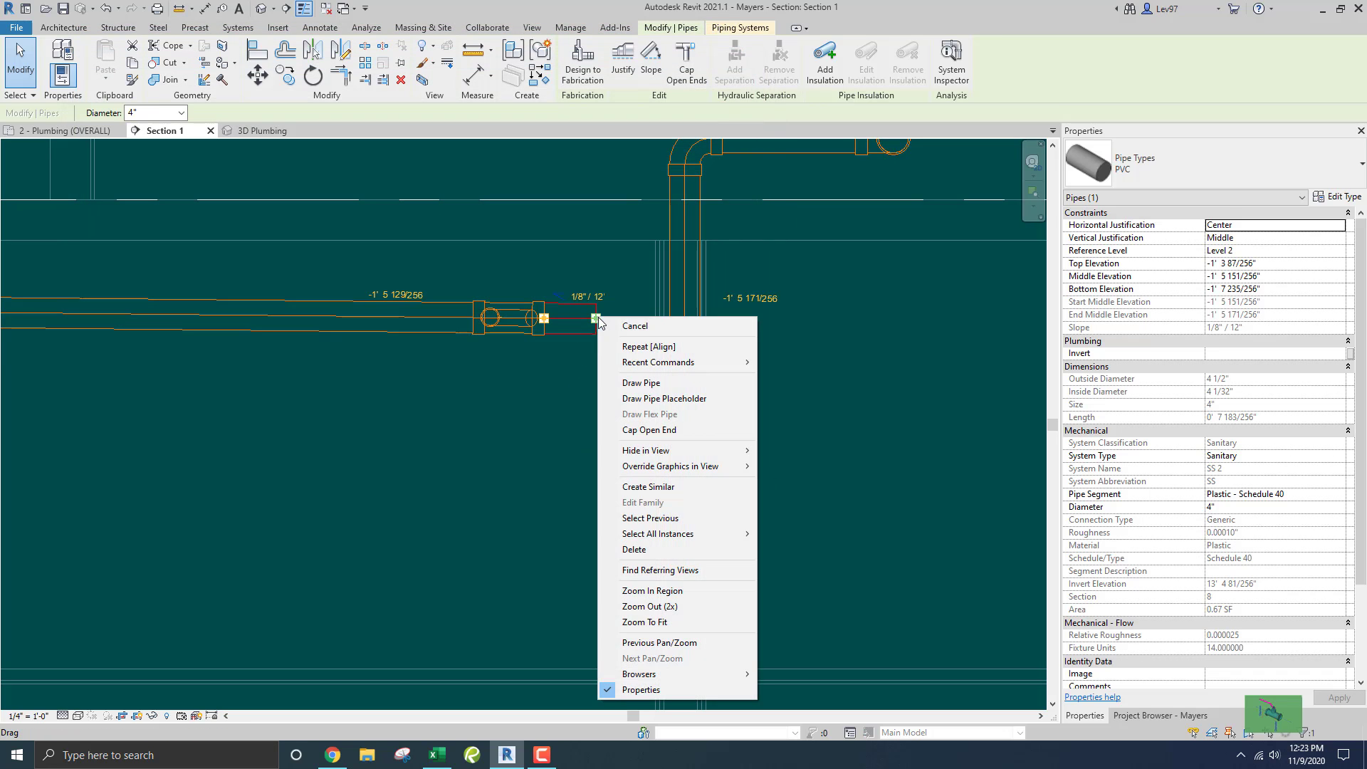
pyautogui.click(648, 381)
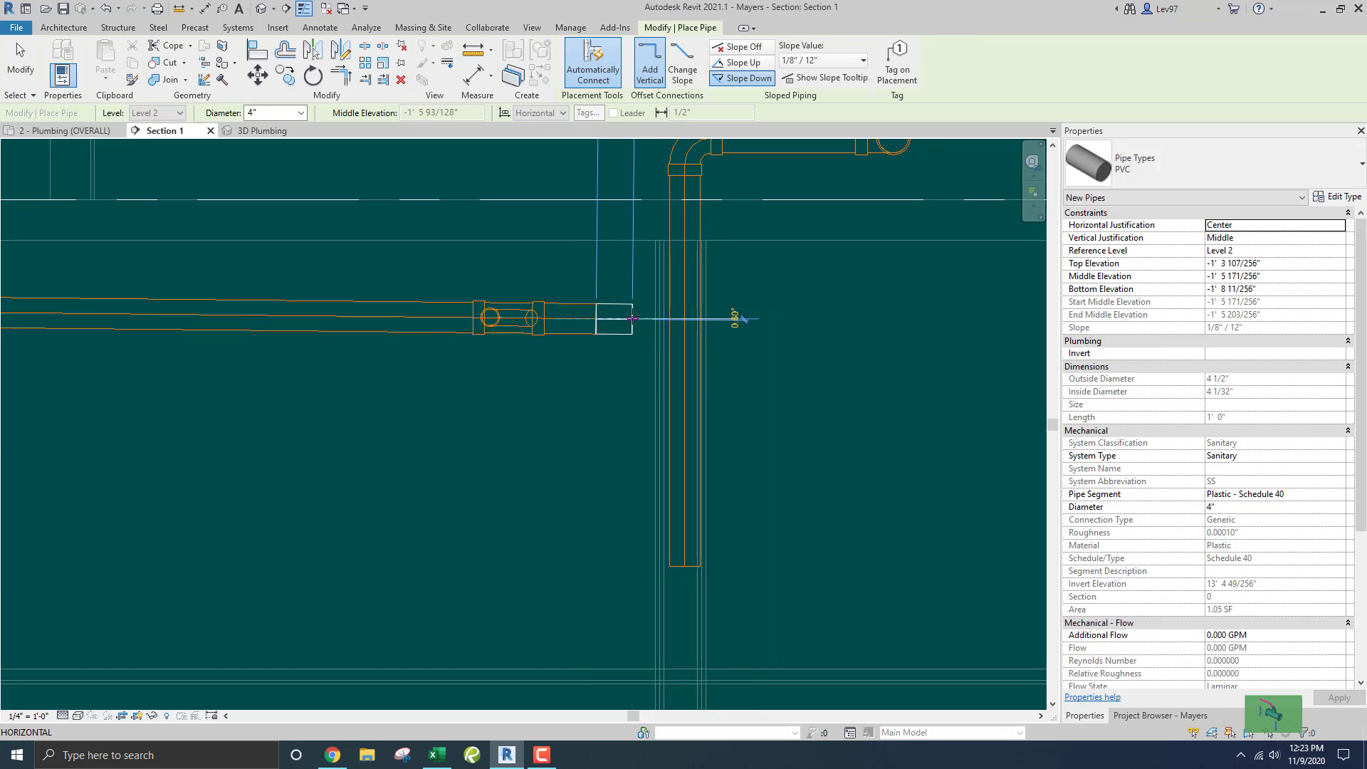
pyautogui.click(684, 318)
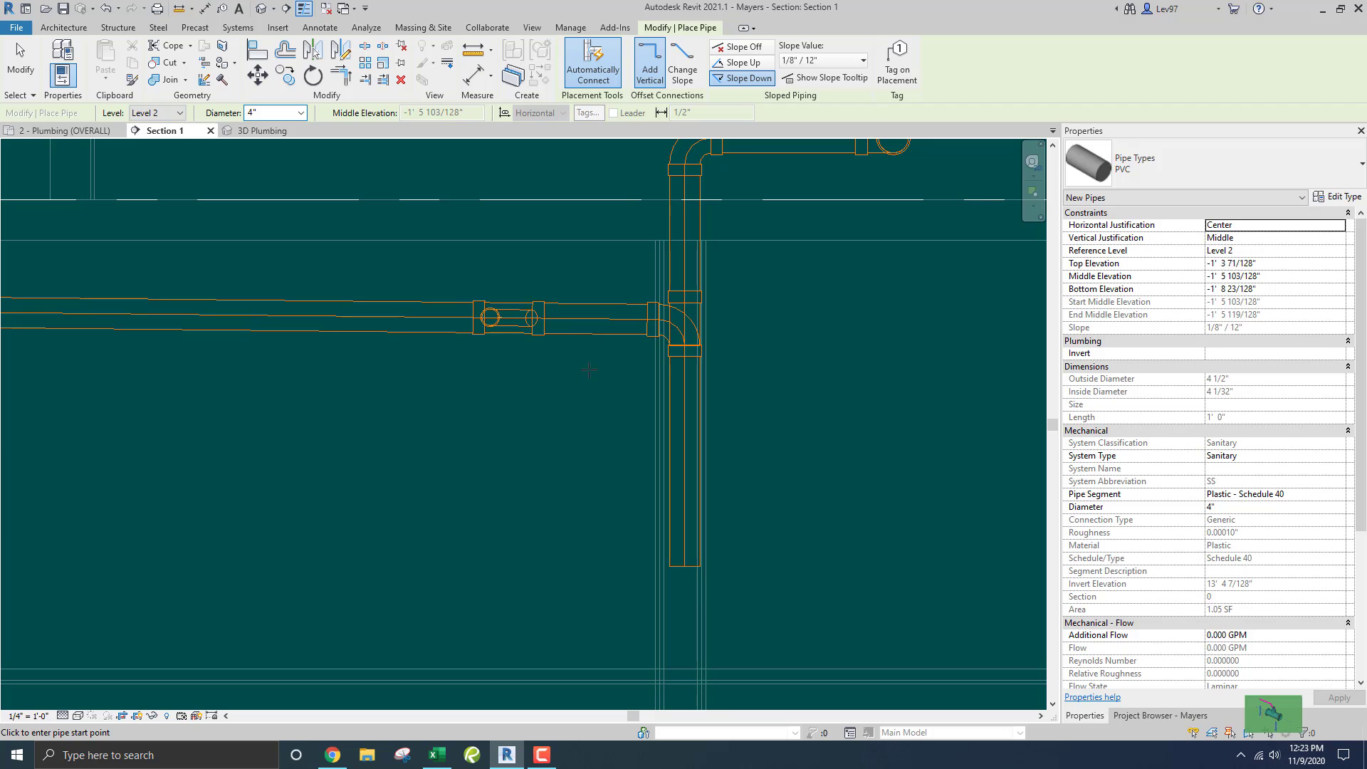
pyautogui.press('Escape')
pyautogui.press('Escape')
# Check the fixture units of the vertical pipe below the new sanitary tee in its properties
pyautogui.scroll(-3, 548, 365)
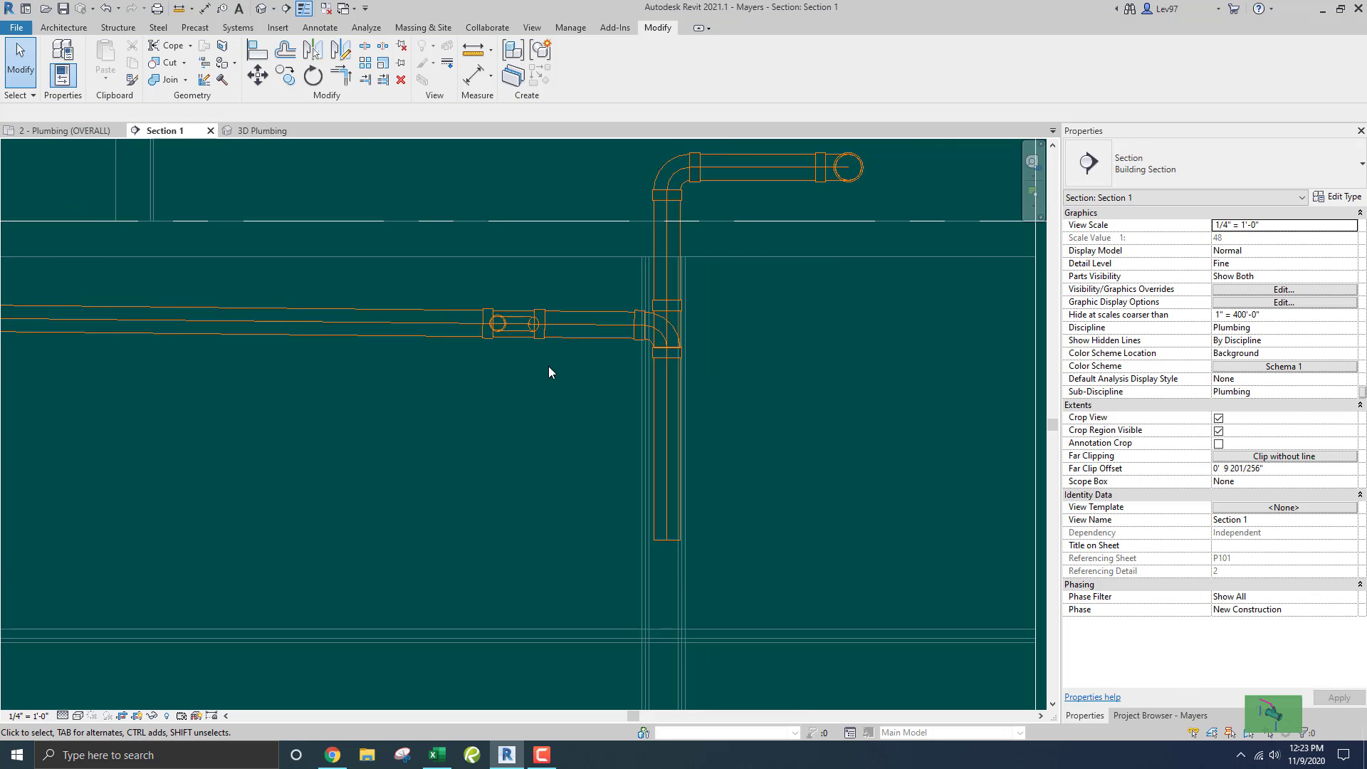
pyautogui.moveTo(539, 374); pyautogui.dragTo(592, 389, button='middle')
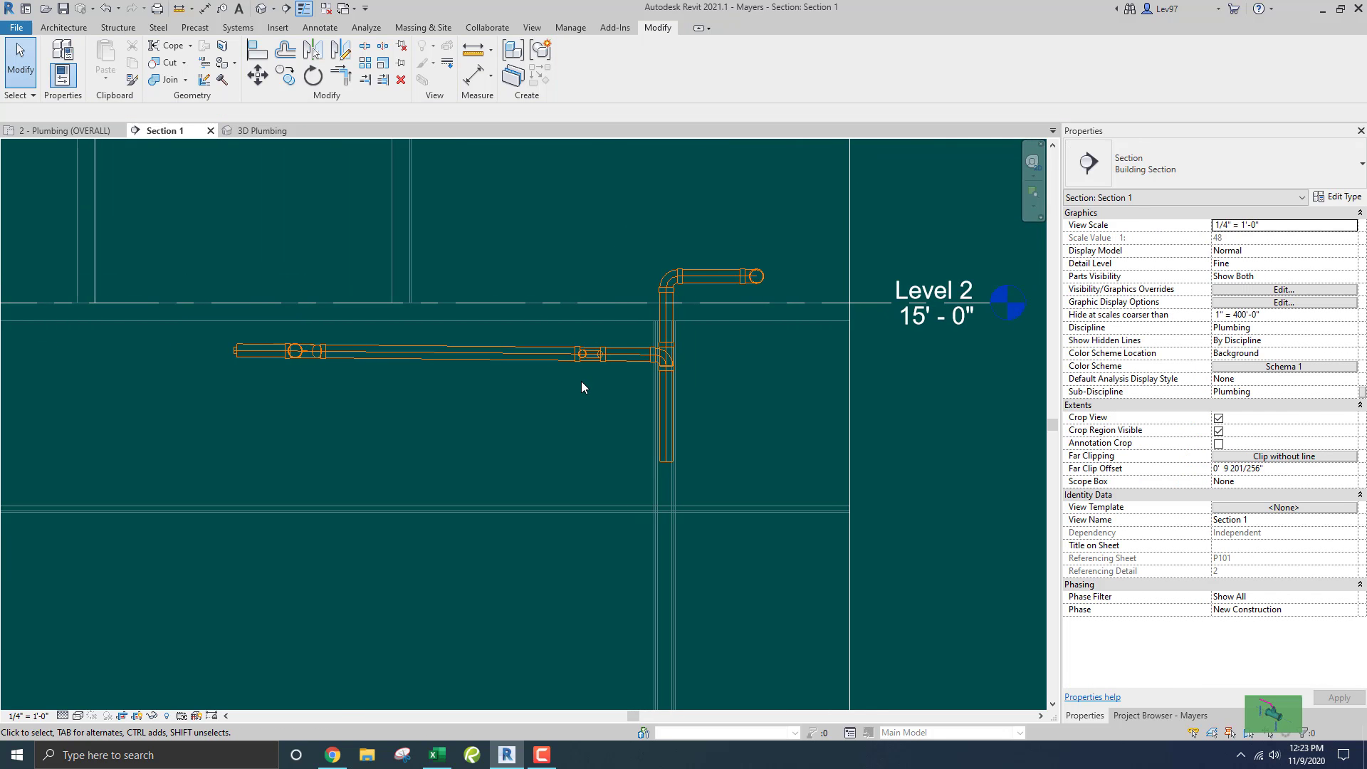
pyautogui.scroll(2, 614, 403)
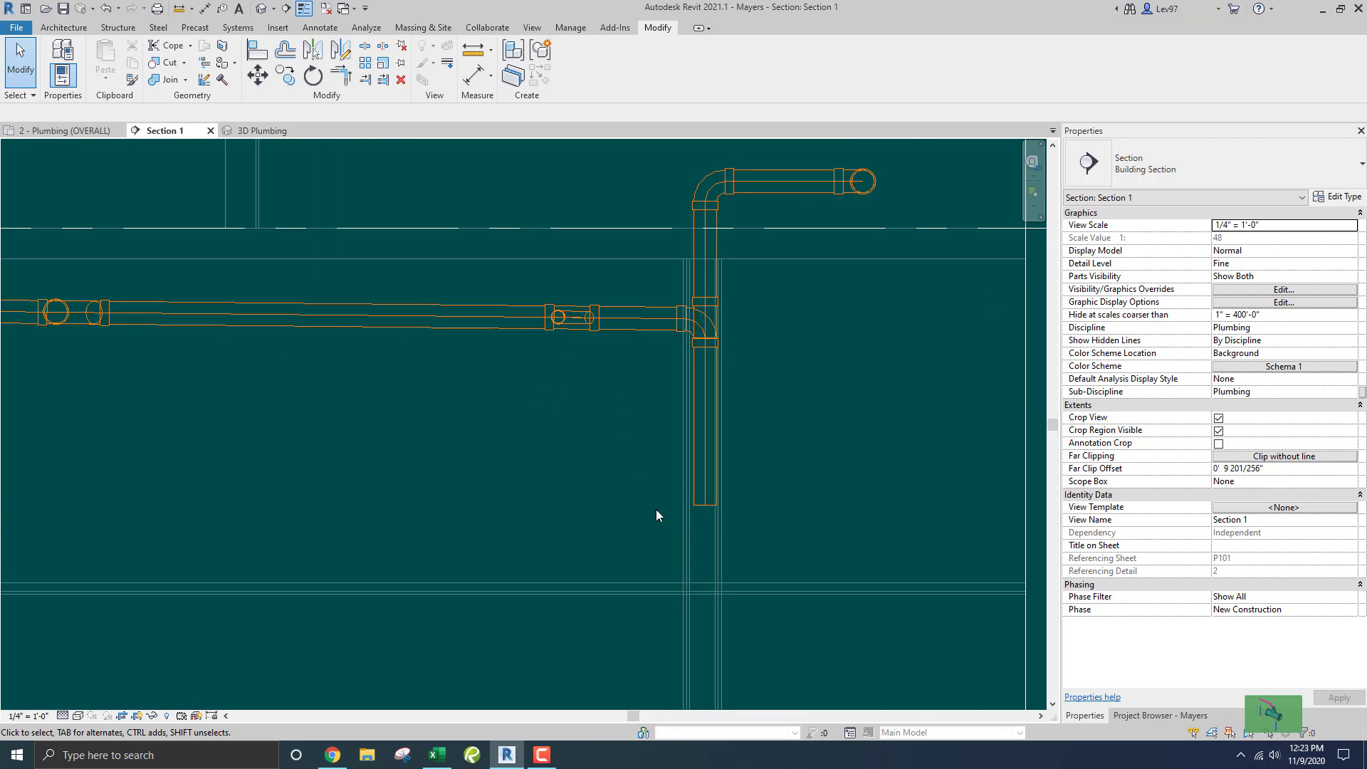
pyautogui.click(702, 483)
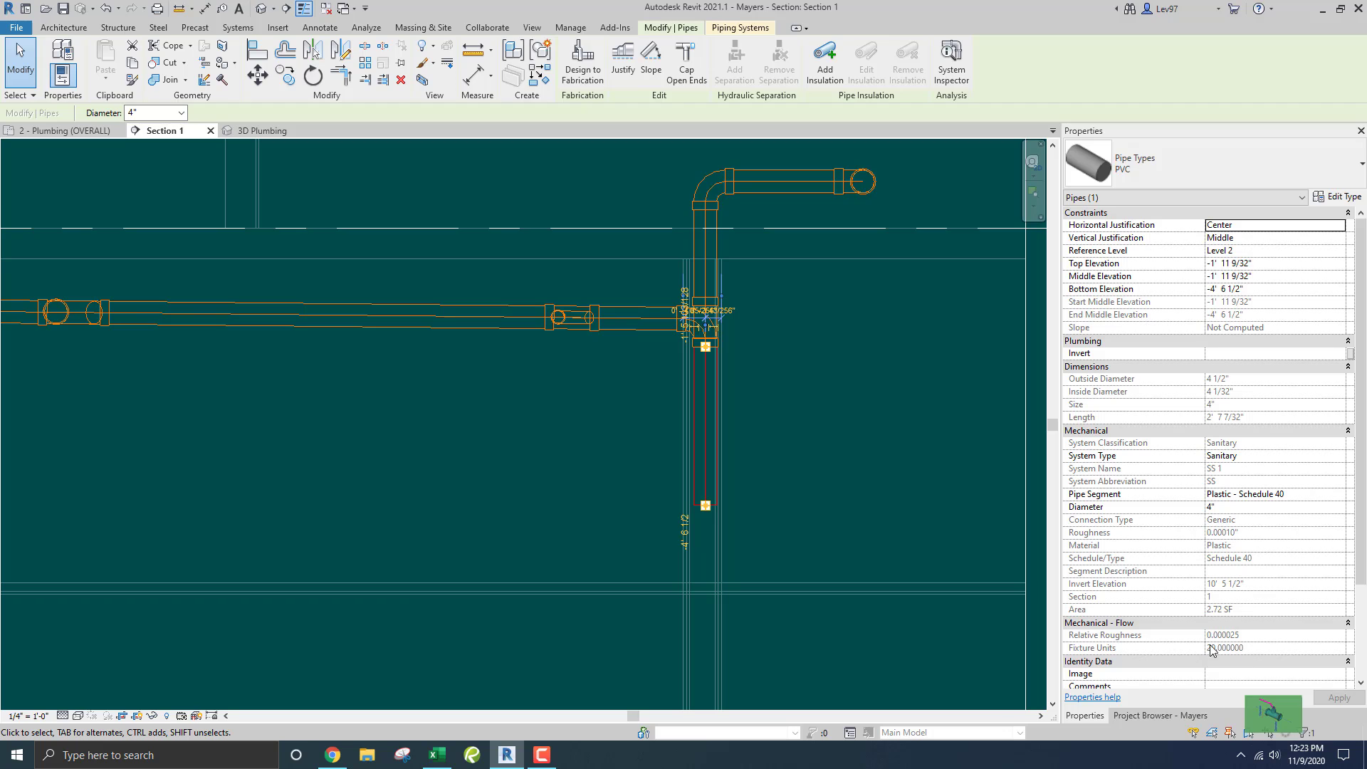
pyautogui.click(473, 396)
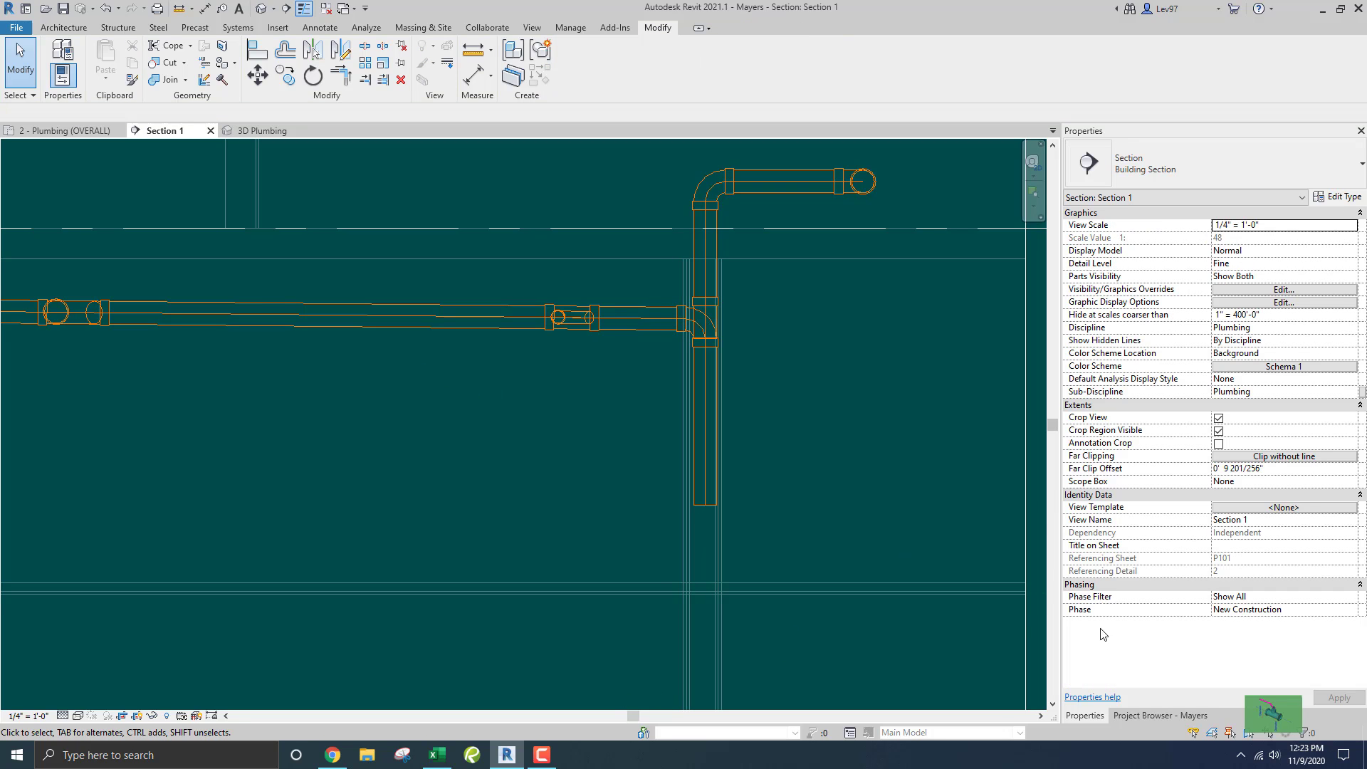
# Review the drain fixture unit totals in the Plumbing Fixture Unit Count schedule and close the schedule
pyautogui.click(1144, 716)
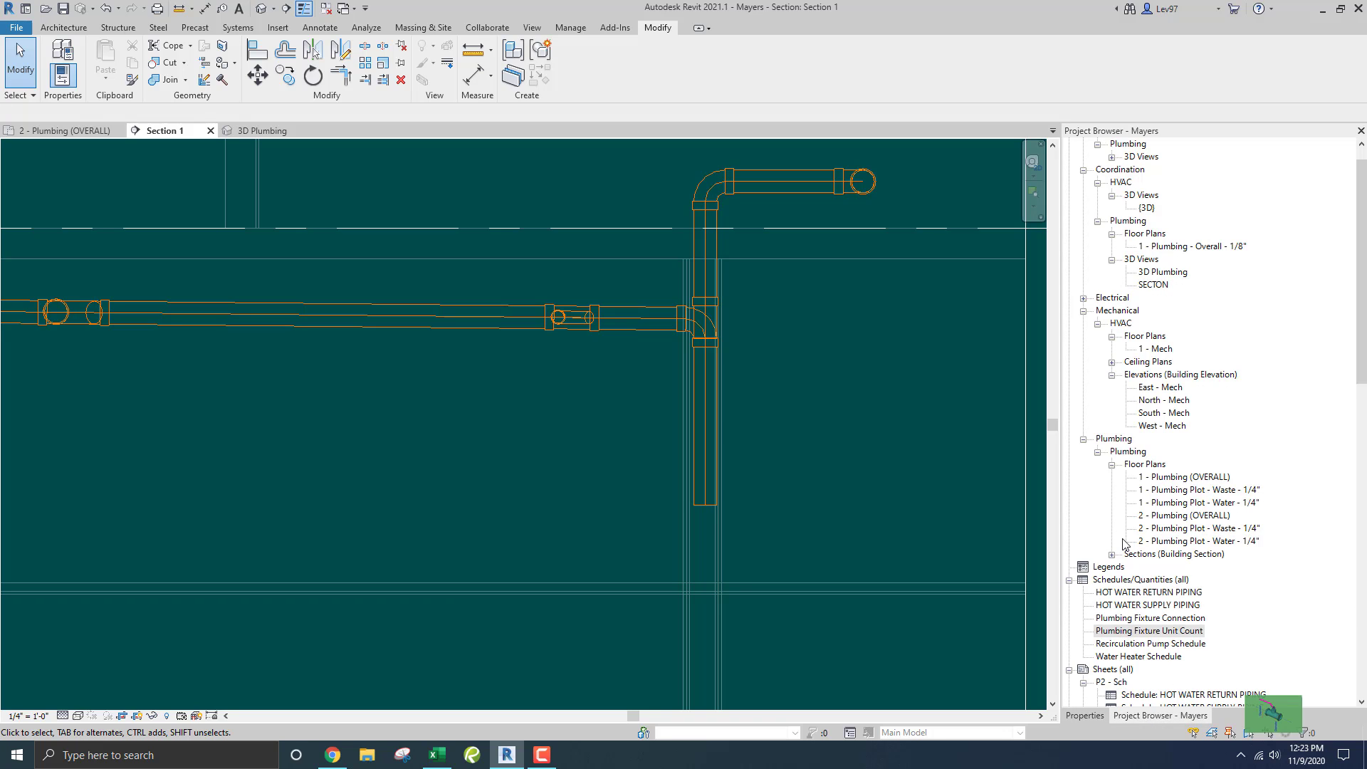
pyautogui.click(1122, 619)
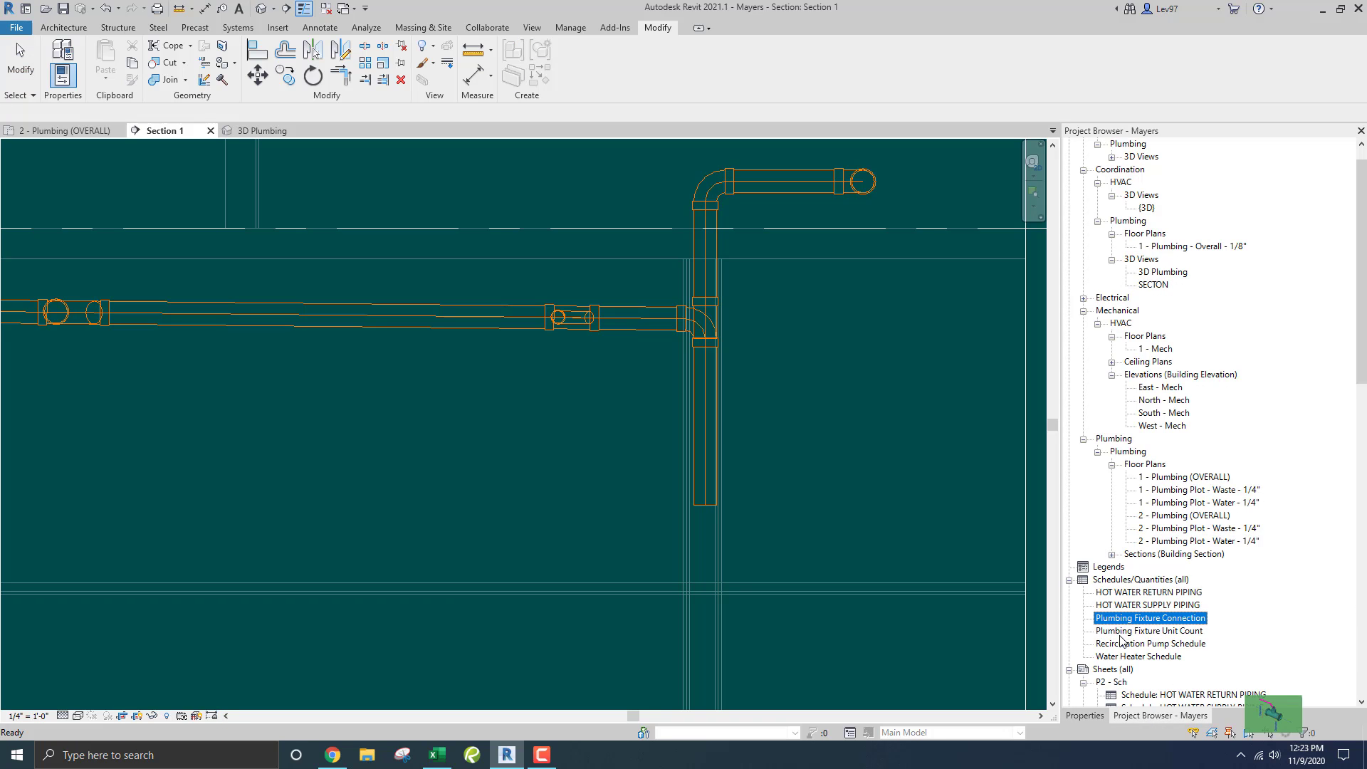
pyautogui.doubleClick(1121, 632)
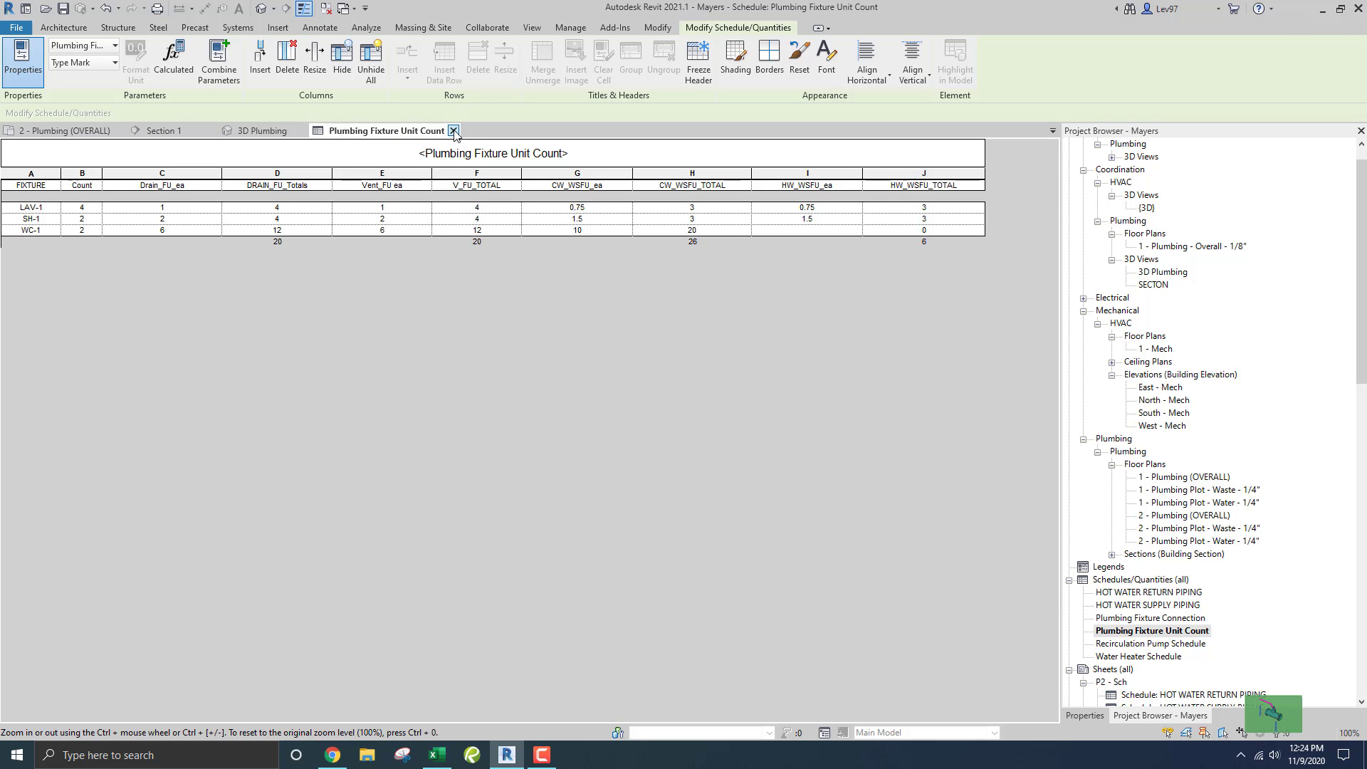
pyautogui.click(452, 130)
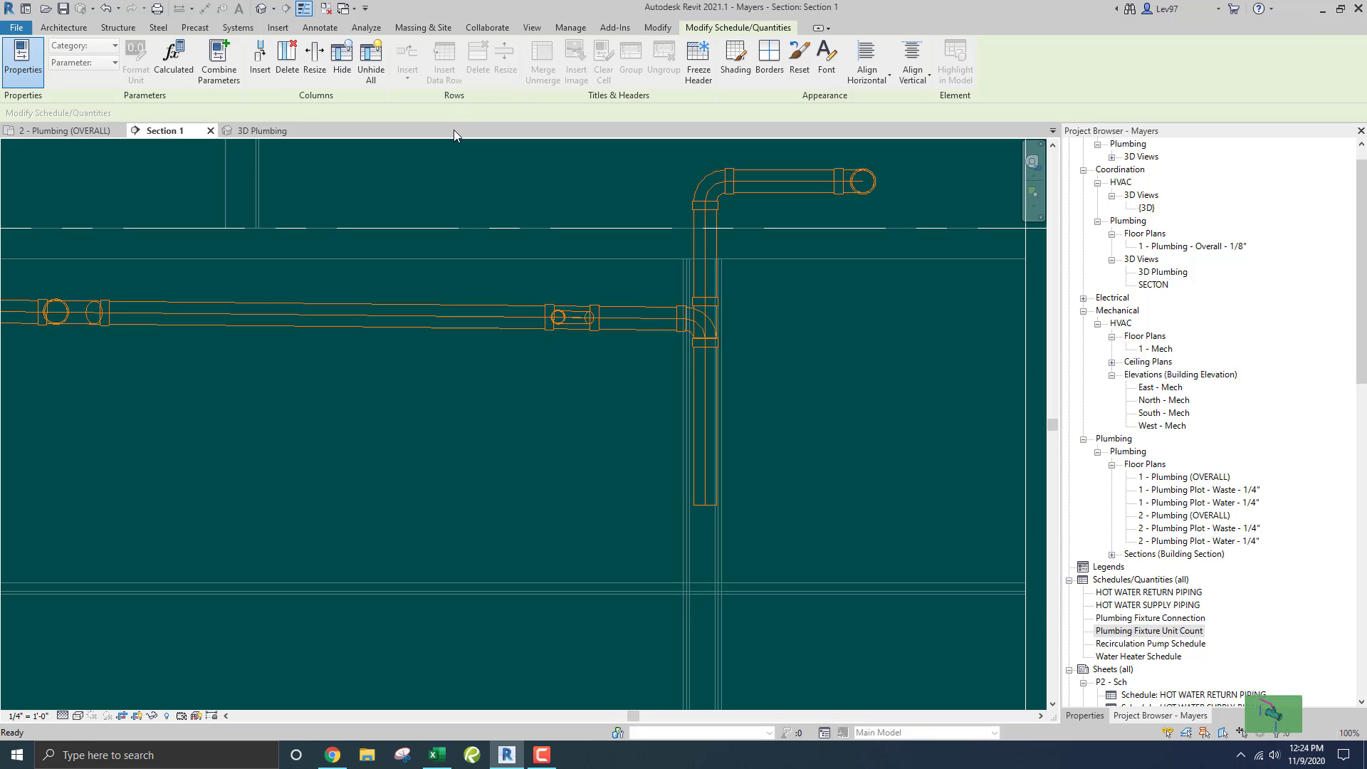
# Stack the Properties palette above the Project Browser so the selected lower riser pipe's properties and the browser show together
pyautogui.click(708, 497)
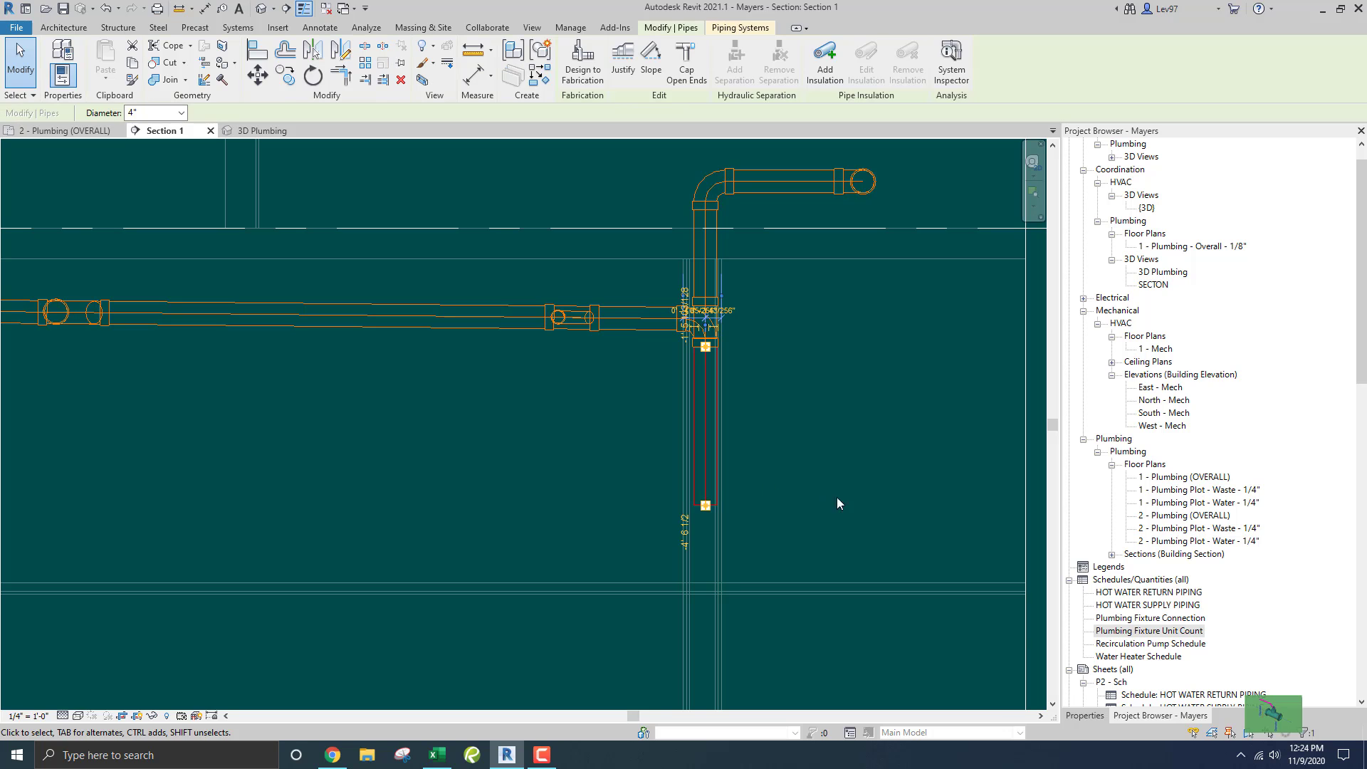
pyautogui.click(1084, 715)
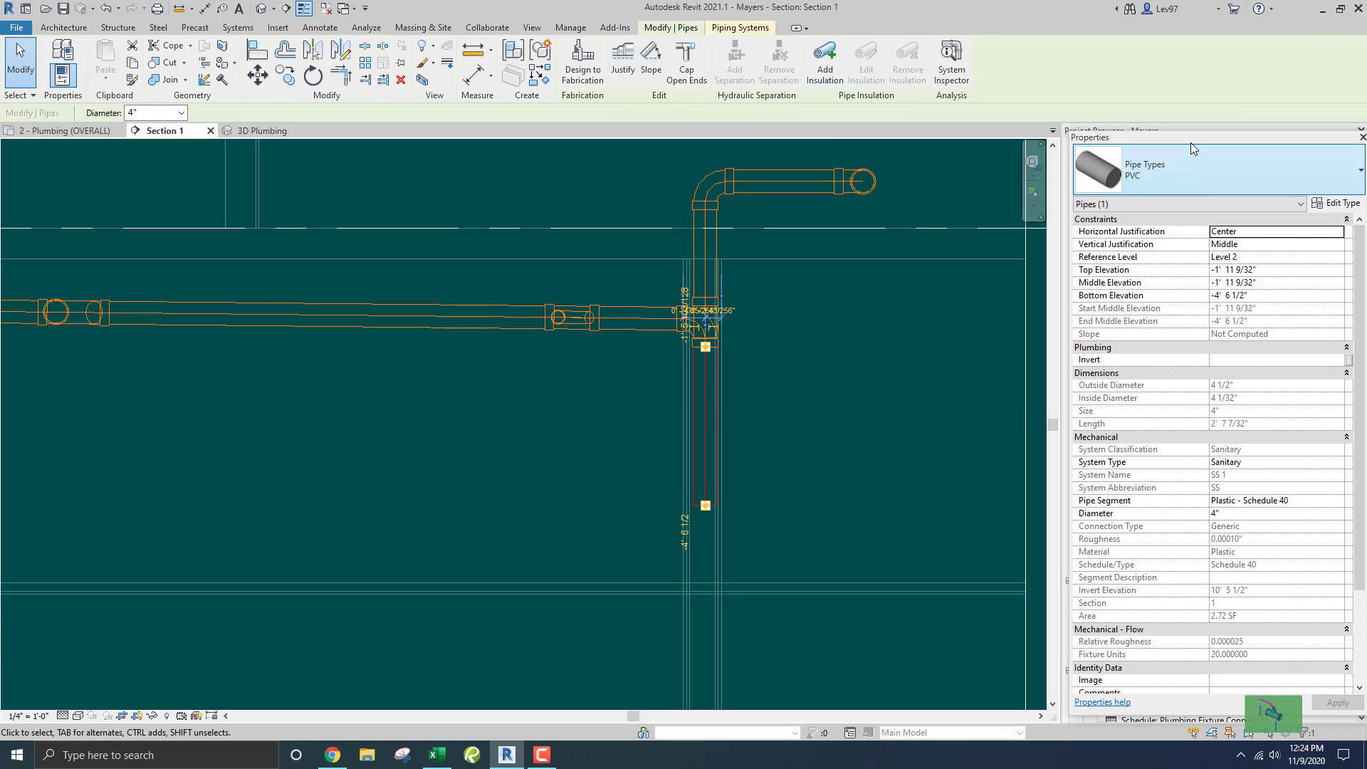
pyautogui.moveTo(1198, 138)
pyautogui.mouseDown()
pyautogui.moveTo(1197, 228)
pyautogui.moveTo(1197, 144)
pyautogui.mouseUp()
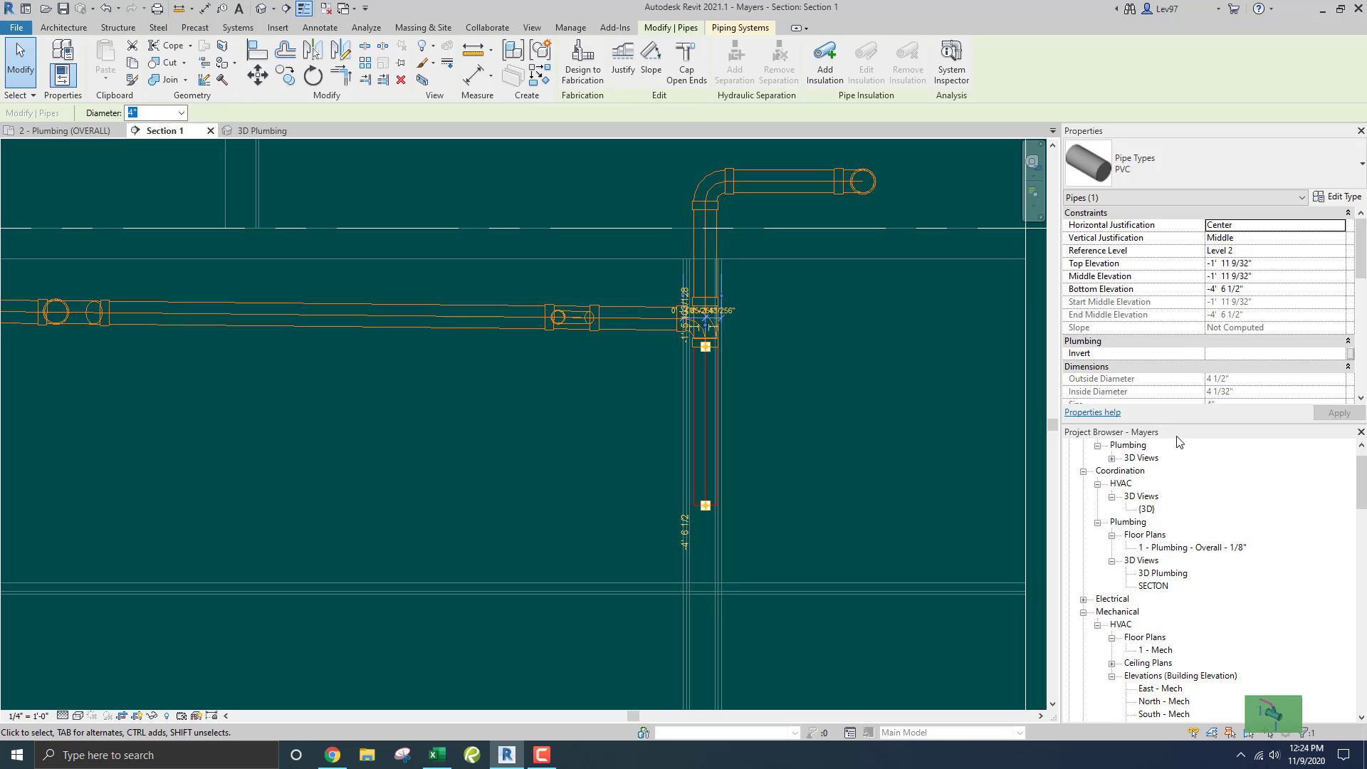
pyautogui.click(928, 459)
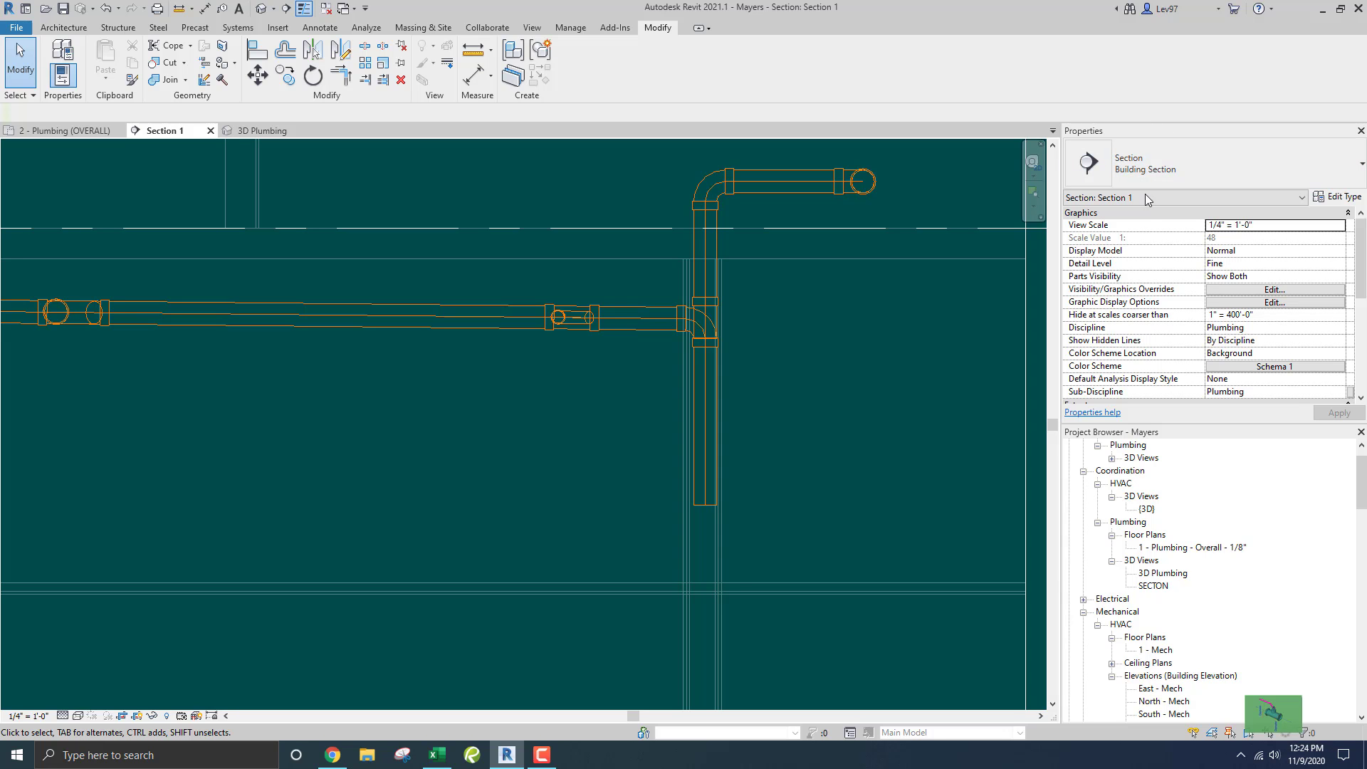
pyautogui.moveTo(1169, 131)
pyautogui.mouseDown()
pyautogui.moveTo(1100, 214)
pyautogui.moveTo(1100, 157)
pyautogui.moveTo(1114, 143)
pyautogui.moveTo(1210, 269)
pyautogui.moveTo(1011, 360)
pyautogui.moveTo(1031, 299)
pyautogui.moveTo(1142, 145)
pyautogui.moveTo(1123, 143)
pyautogui.moveTo(1068, 200)
pyautogui.moveTo(938, 249)
pyautogui.moveTo(1054, 178)
pyautogui.moveTo(1151, 147)
pyautogui.mouseUp()
pyautogui.scroll(-4, 1220, 539)
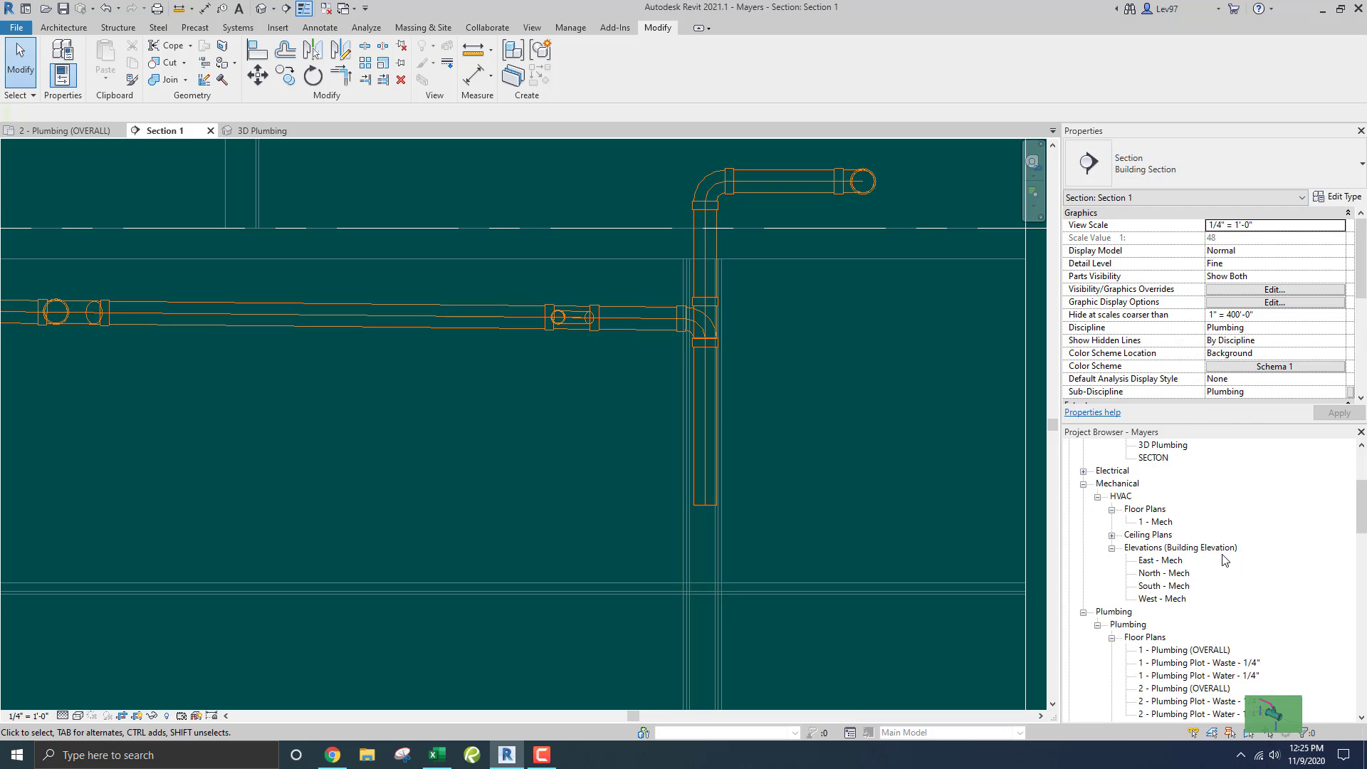
pyautogui.scroll(-3, 1180, 294)
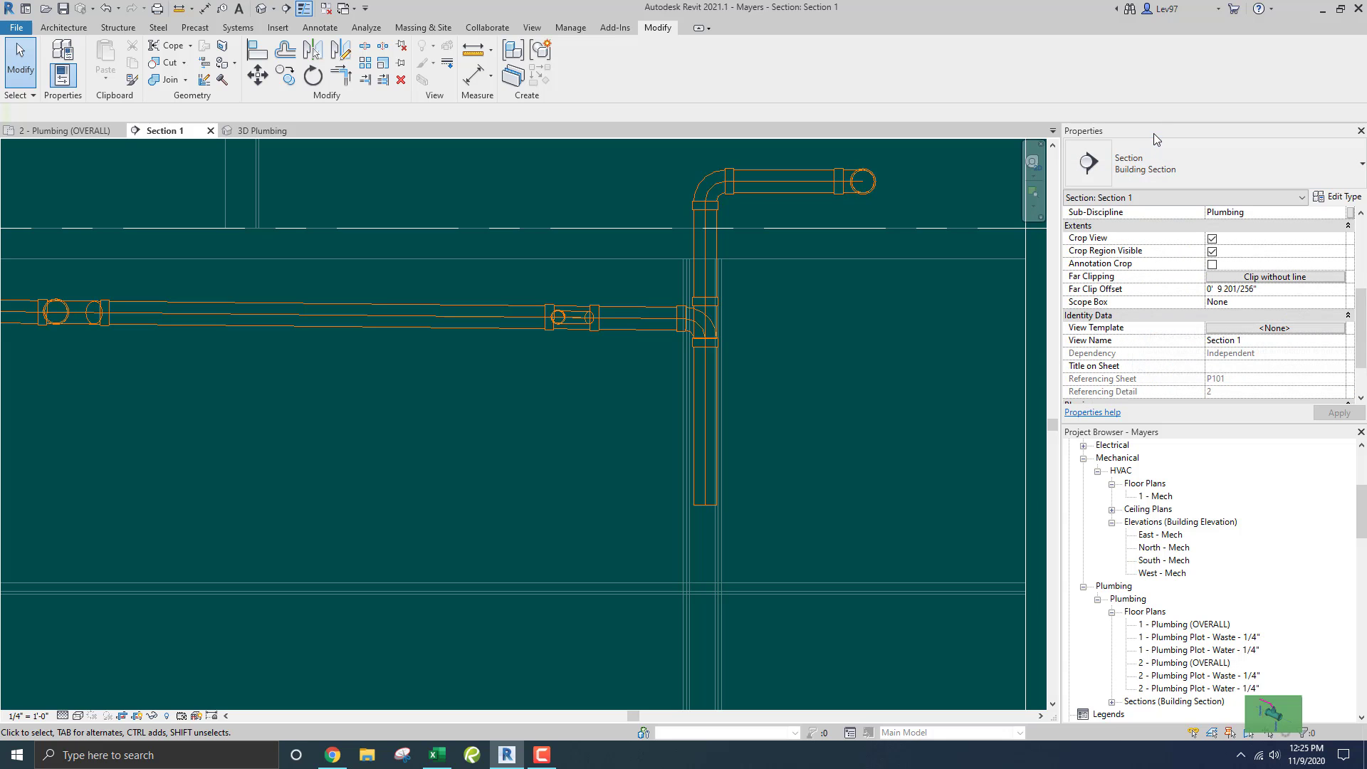
# Undock the Properties palette and the Project Browser, and redock them as two tabs of one shared palette
pyautogui.moveTo(1152, 132); pyautogui.dragTo(1102, 388)
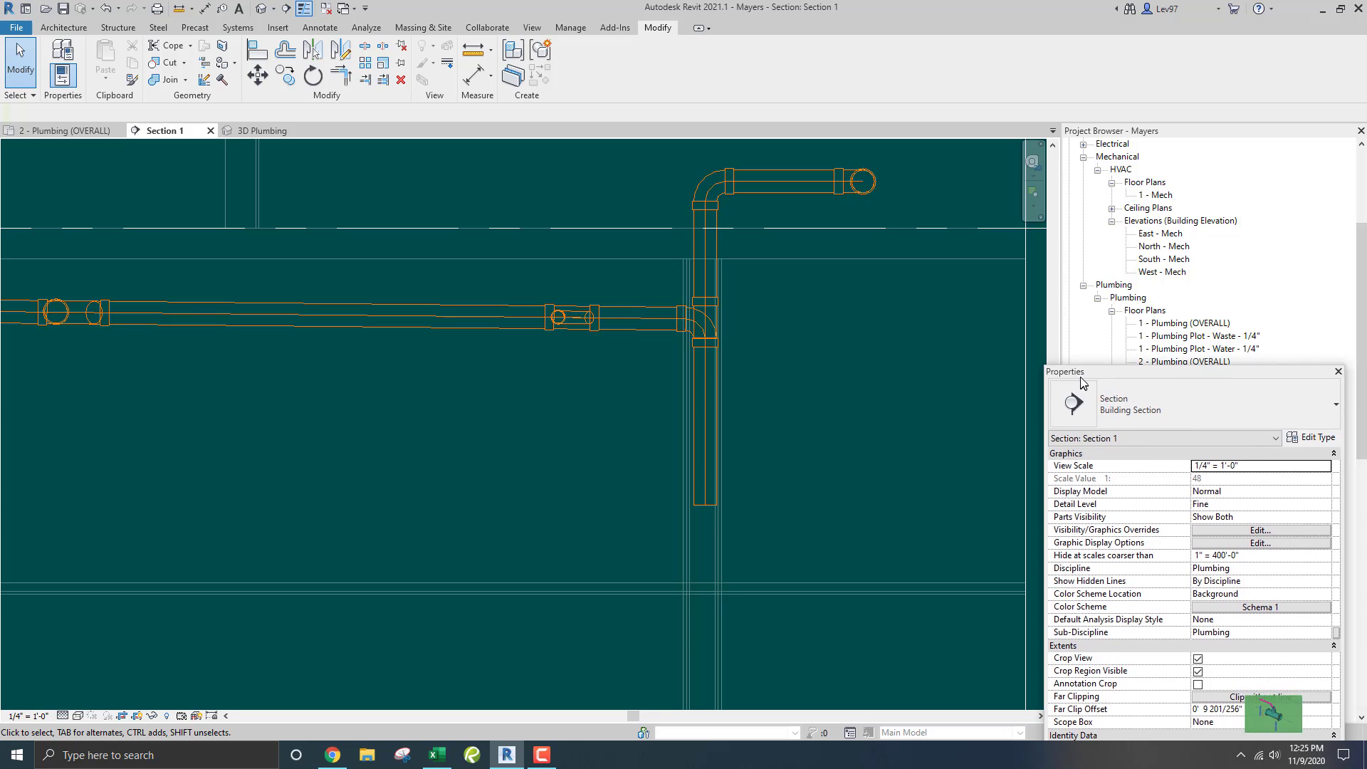
pyautogui.moveTo(1081, 382); pyautogui.dragTo(903, 241)
pyautogui.moveTo(1197, 137); pyautogui.dragTo(769, 184)
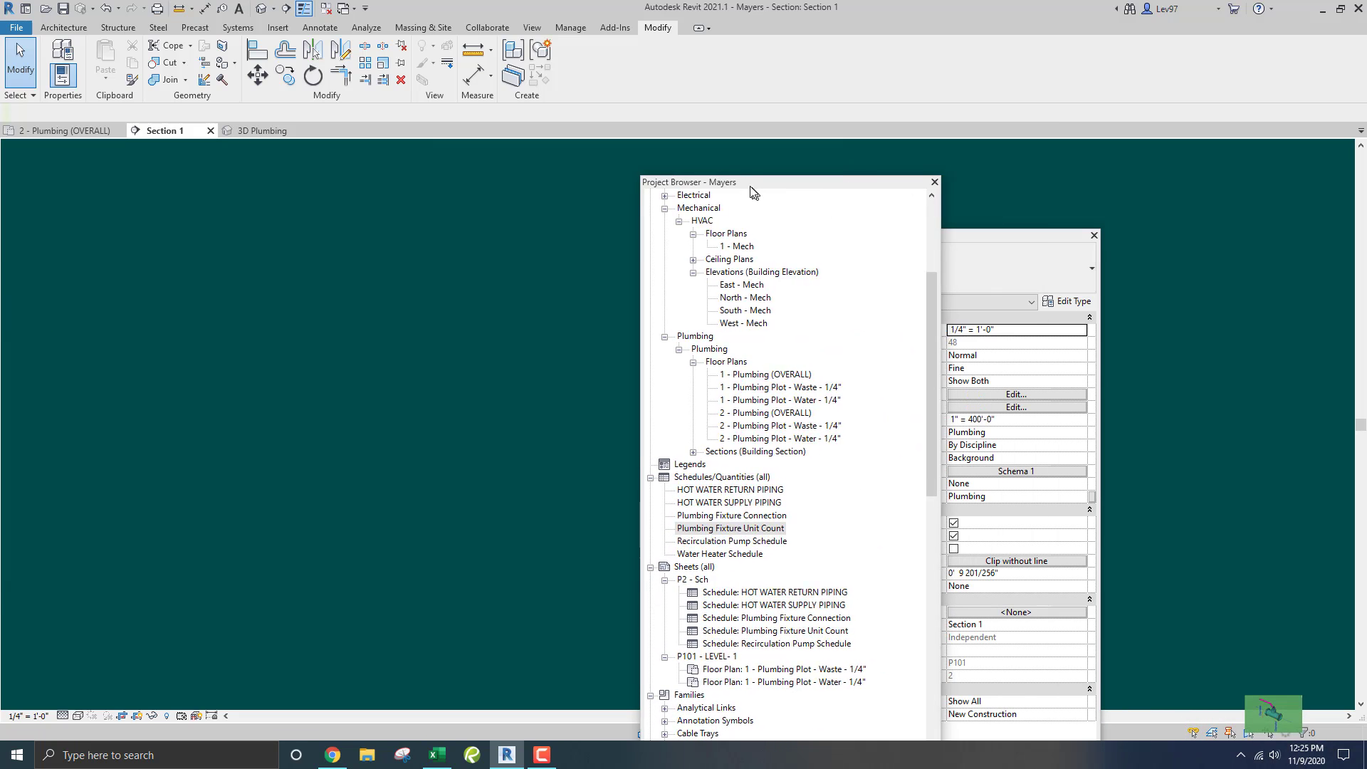
pyautogui.moveTo(1004, 240); pyautogui.dragTo(1324, 256)
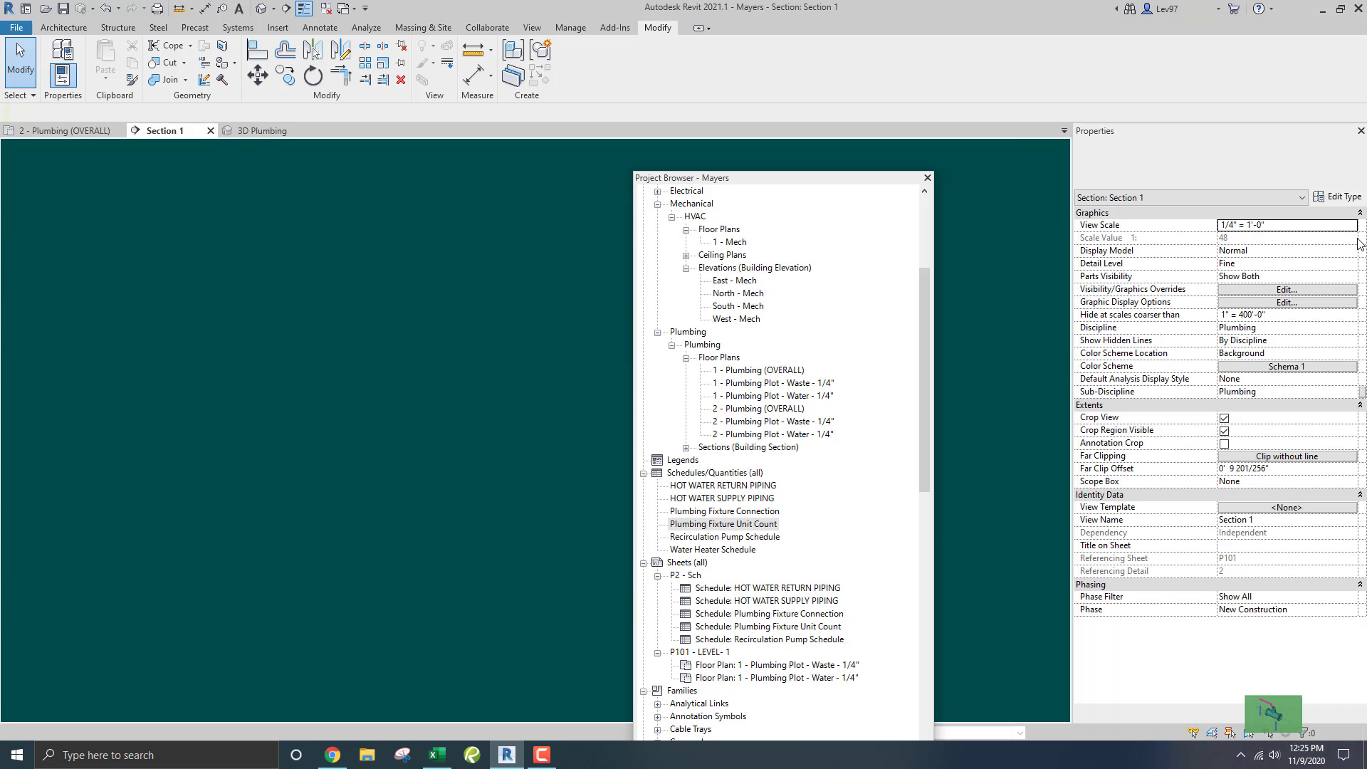
pyautogui.moveTo(756, 183); pyautogui.dragTo(1186, 137)
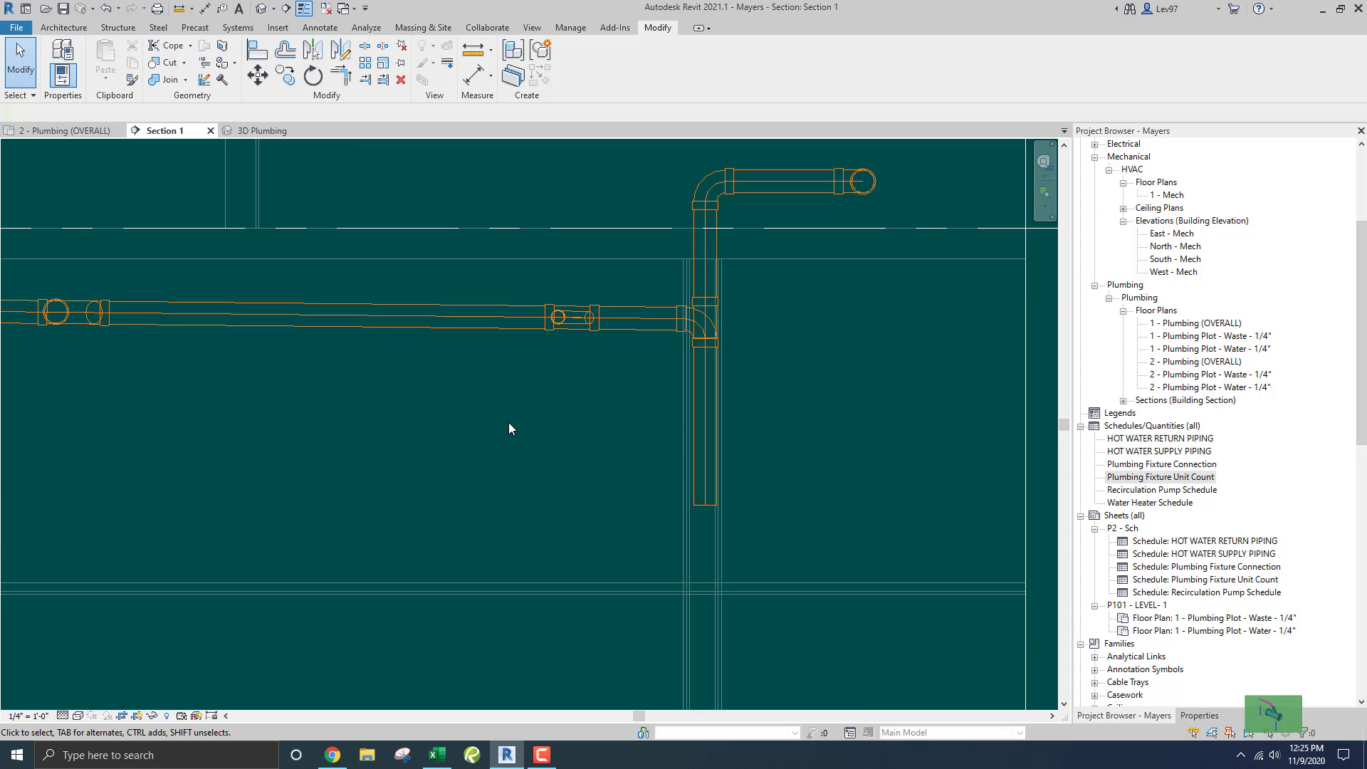
# Switch from the section to the 2 - Plumbing (OVERALL) floor plan
pyautogui.scroll(-2, 508, 427)
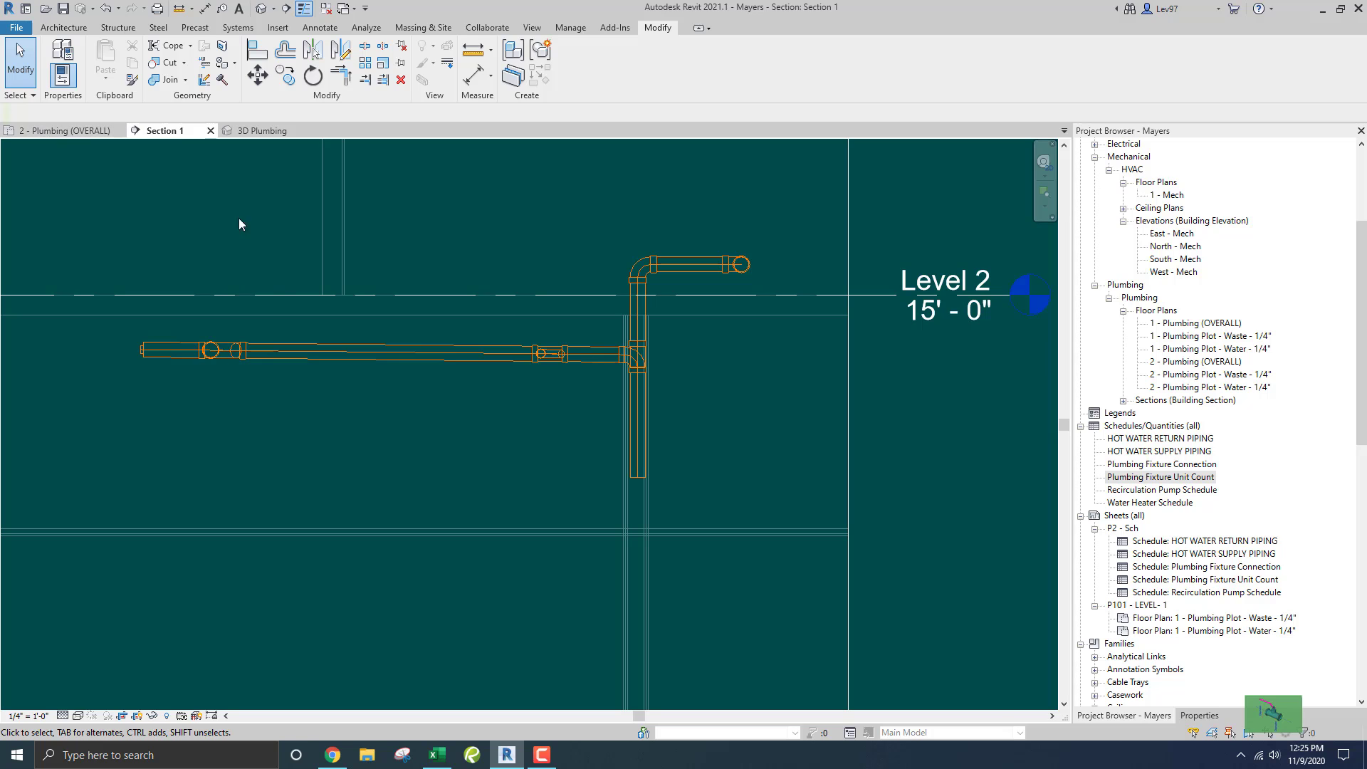
pyautogui.click(78, 132)
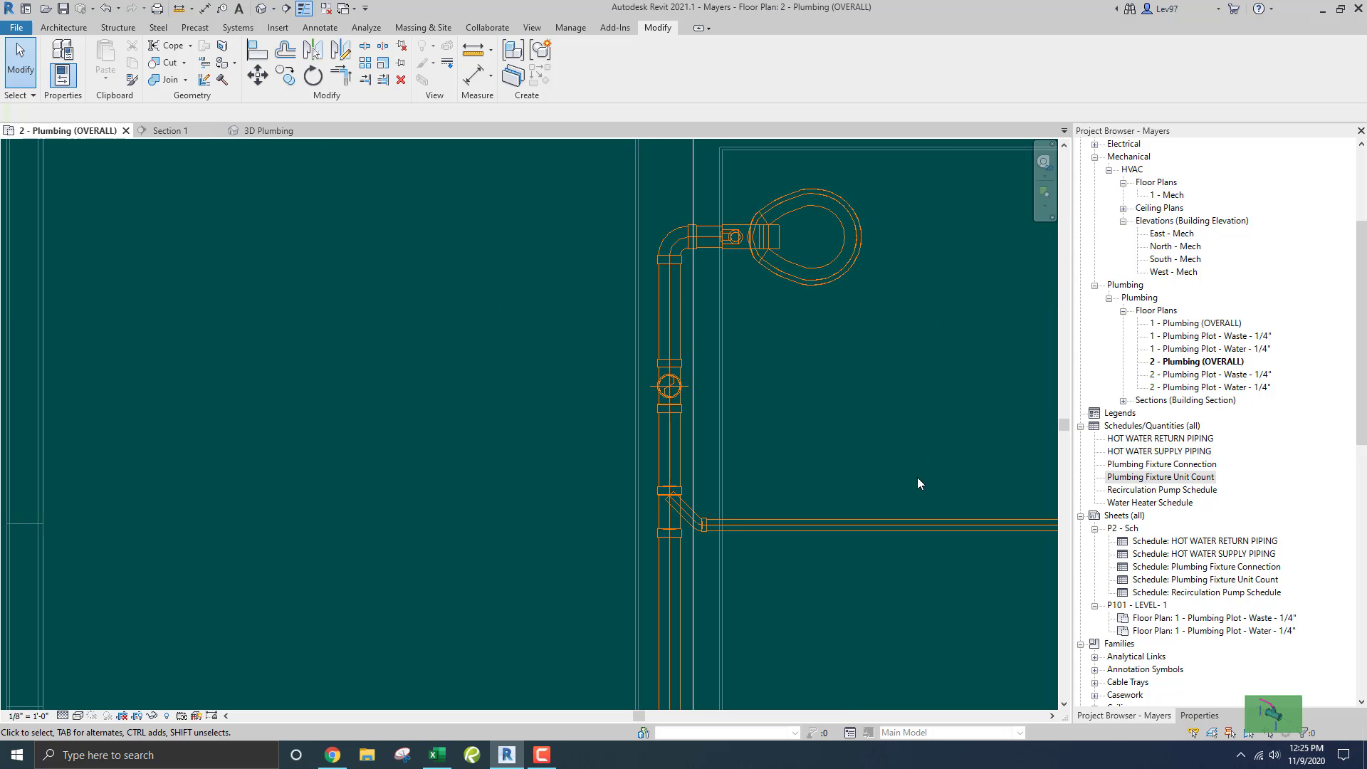
pyautogui.click(532, 27)
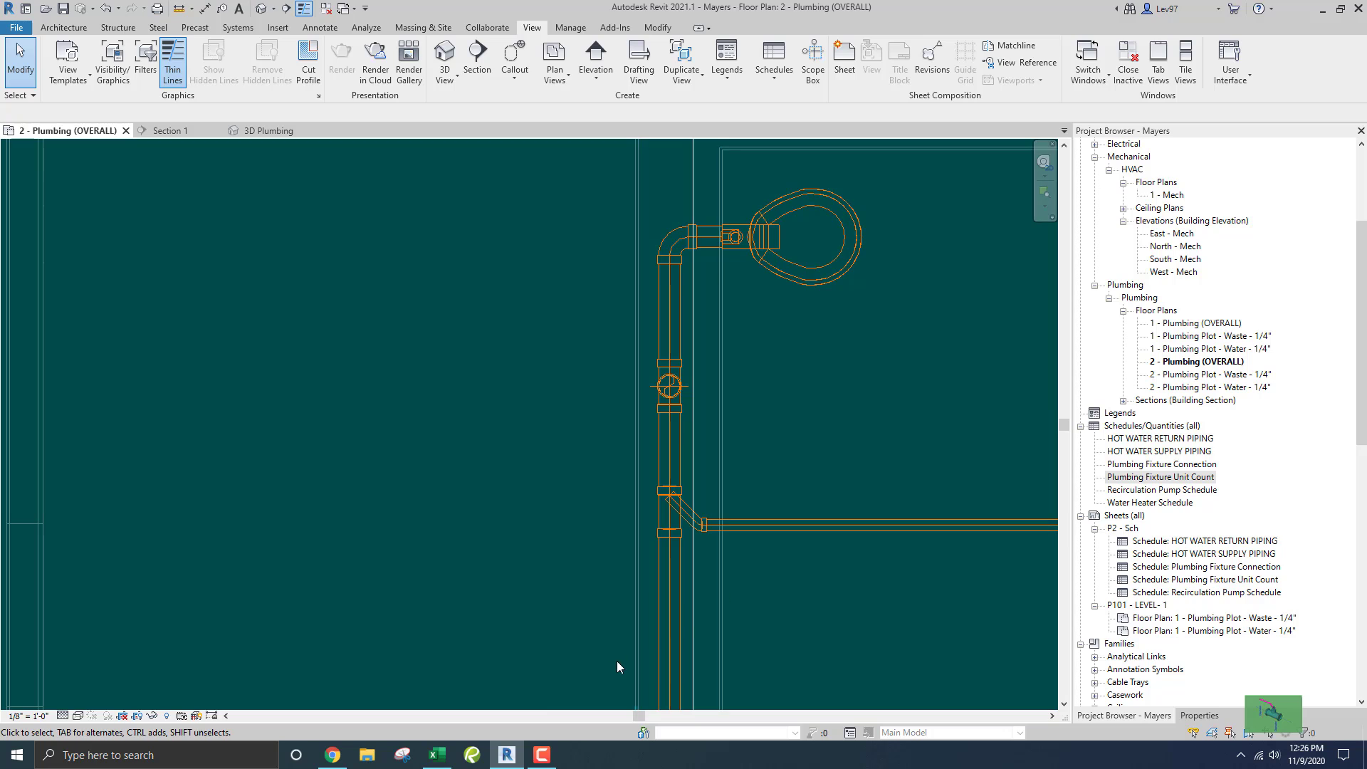
pyautogui.click(540, 756)
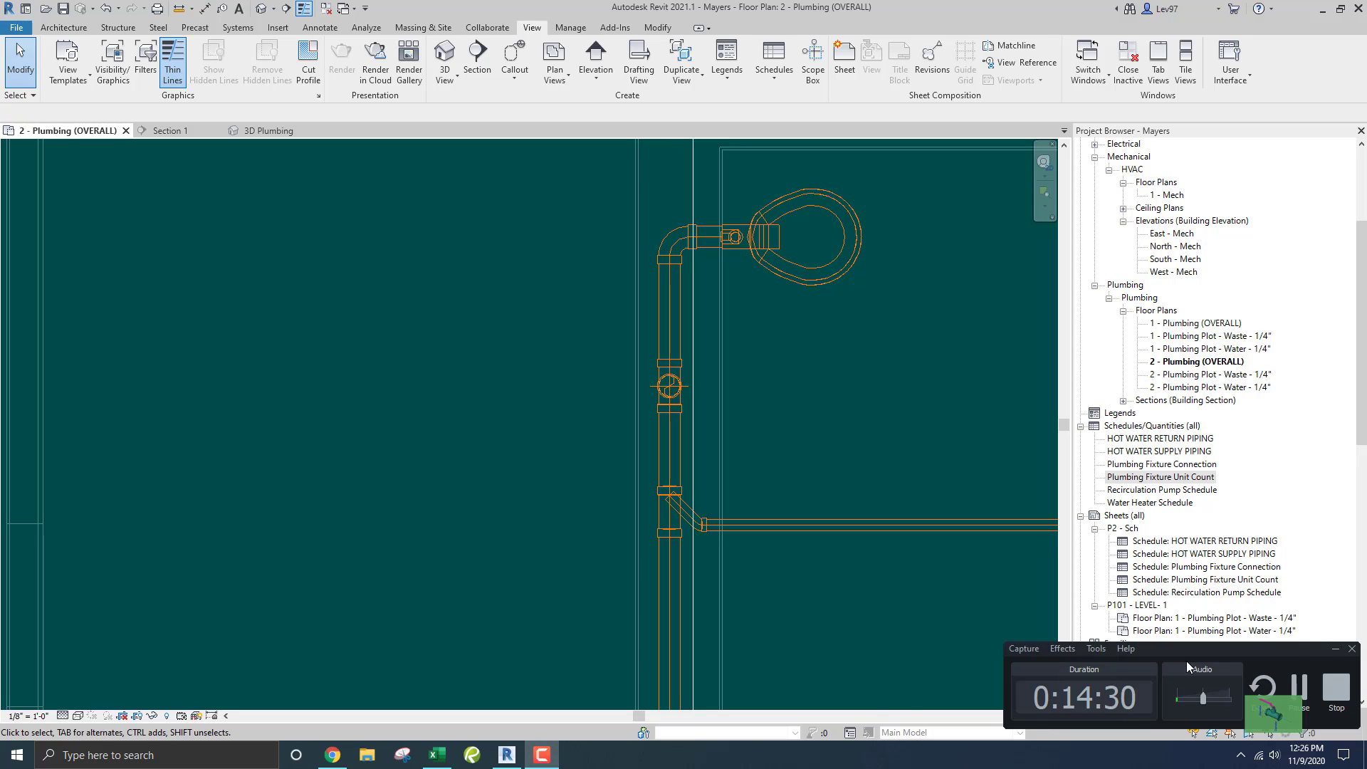
pyautogui.click(1335, 650)
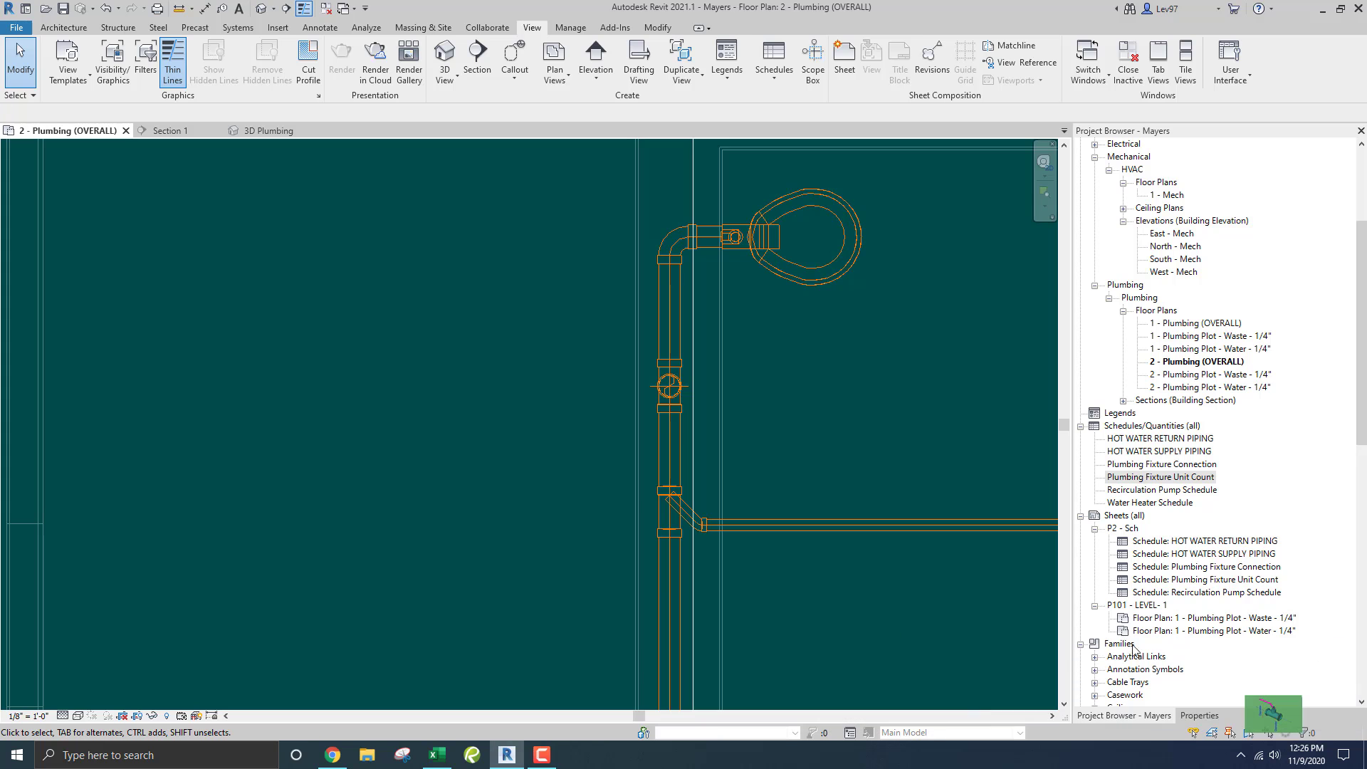
# Examine the drain piping and fixture layout around the Section 1 marker in the floor plan
pyautogui.scroll(-5, 541, 442)
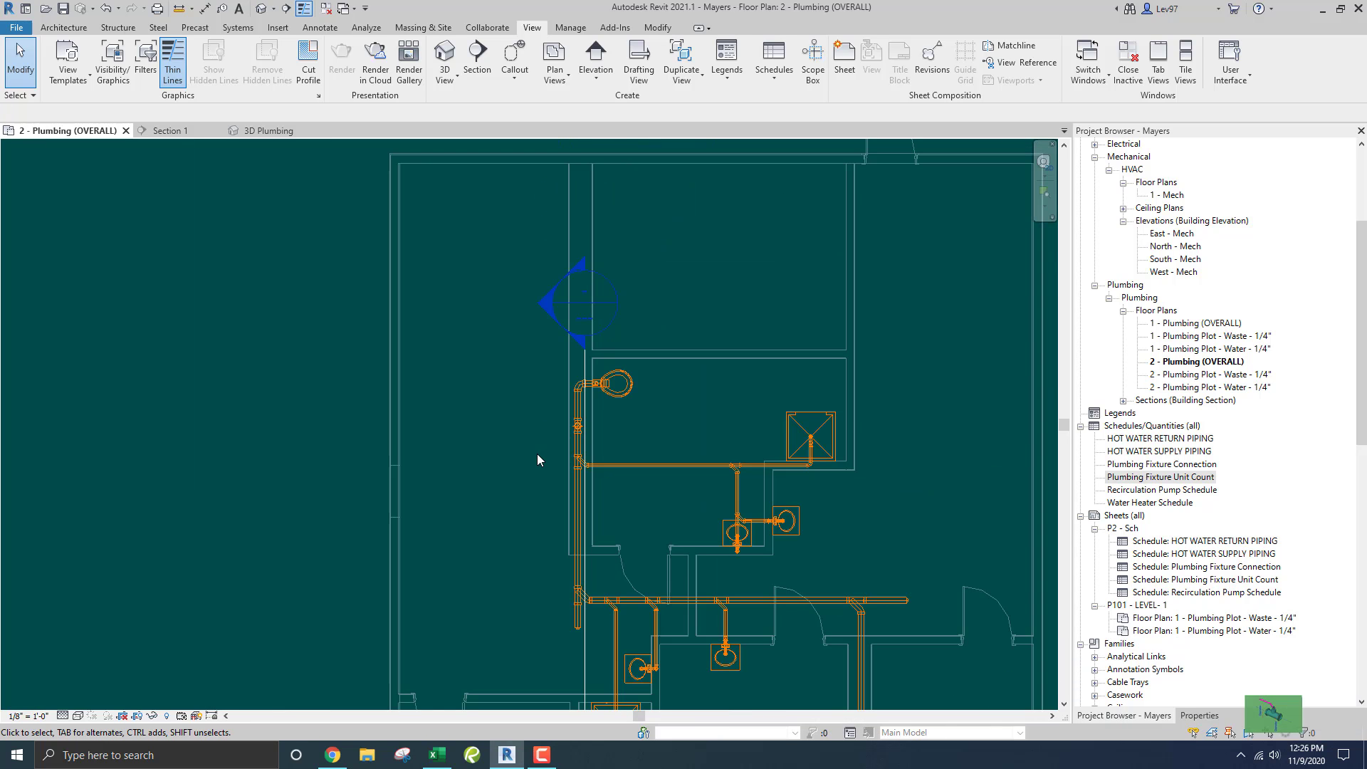
pyautogui.scroll(-3, 536, 455)
pyautogui.moveTo(534, 462); pyautogui.dragTo(562, 404, button='middle')
pyautogui.scroll(2, 664, 427)
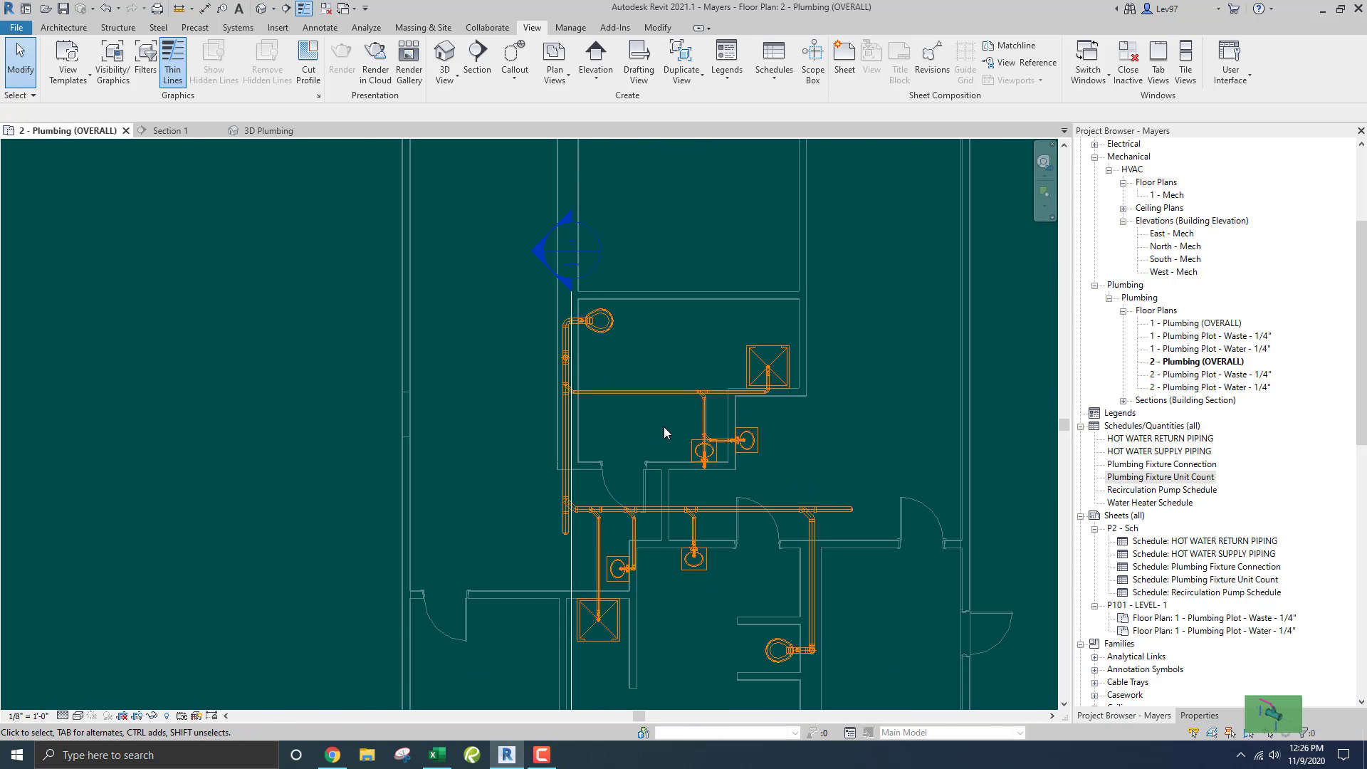
pyautogui.scroll(3, 662, 427)
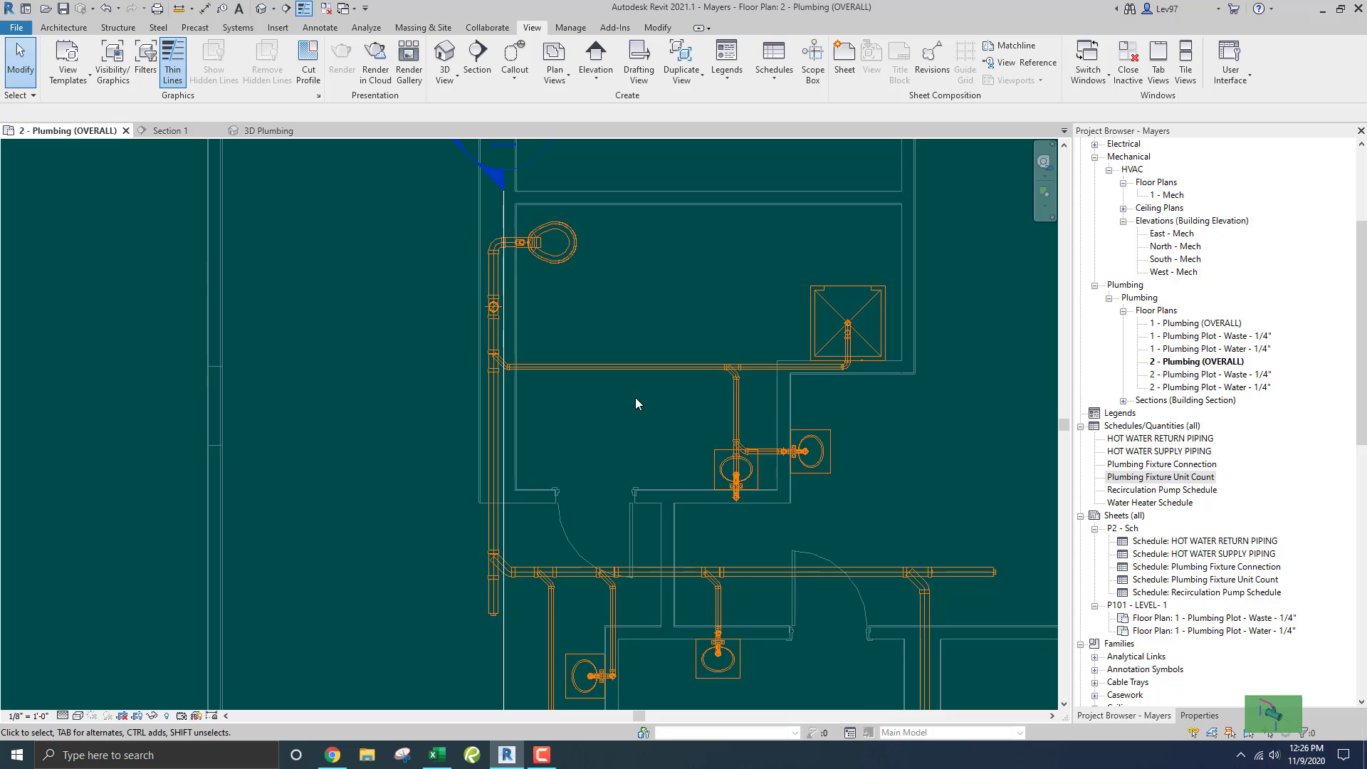
pyautogui.moveTo(630, 401); pyautogui.dragTo(724, 479, button='middle')
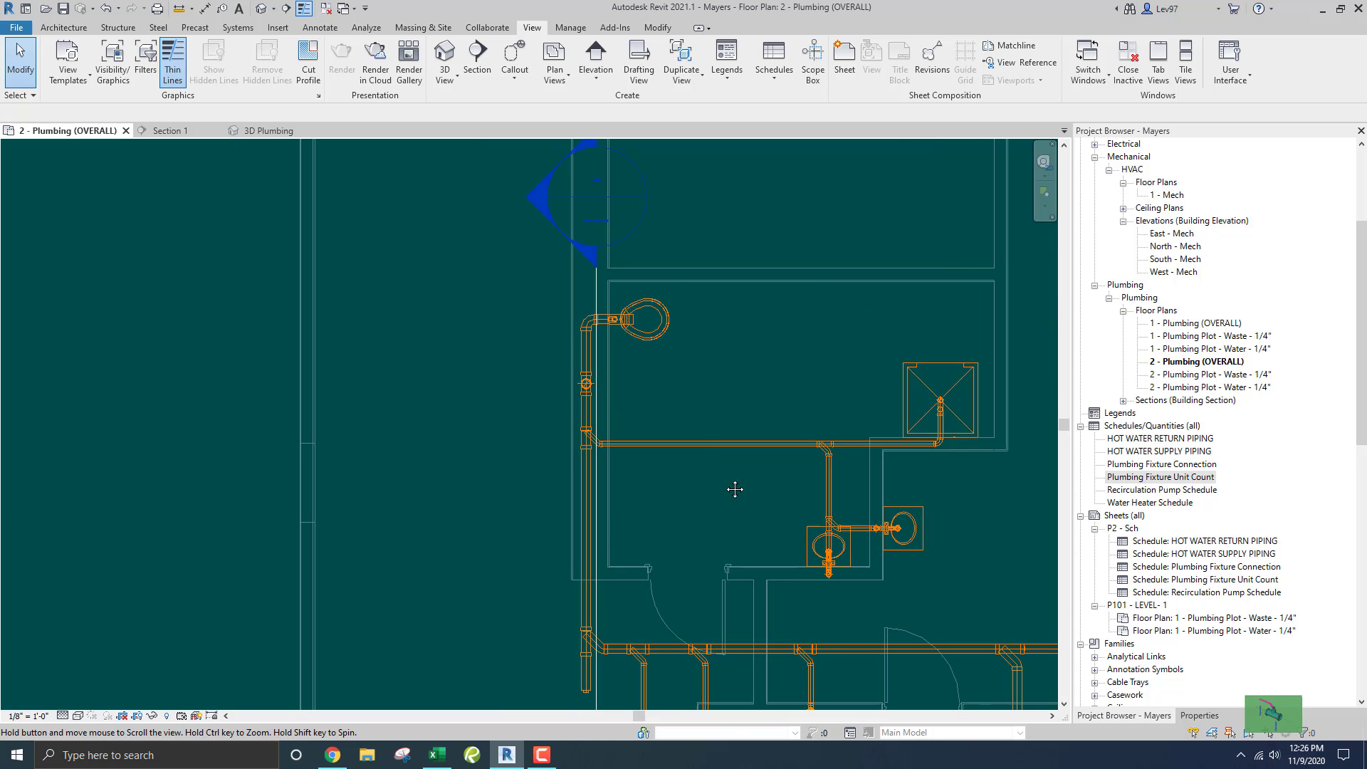
pyautogui.scroll(1, 532, 291)
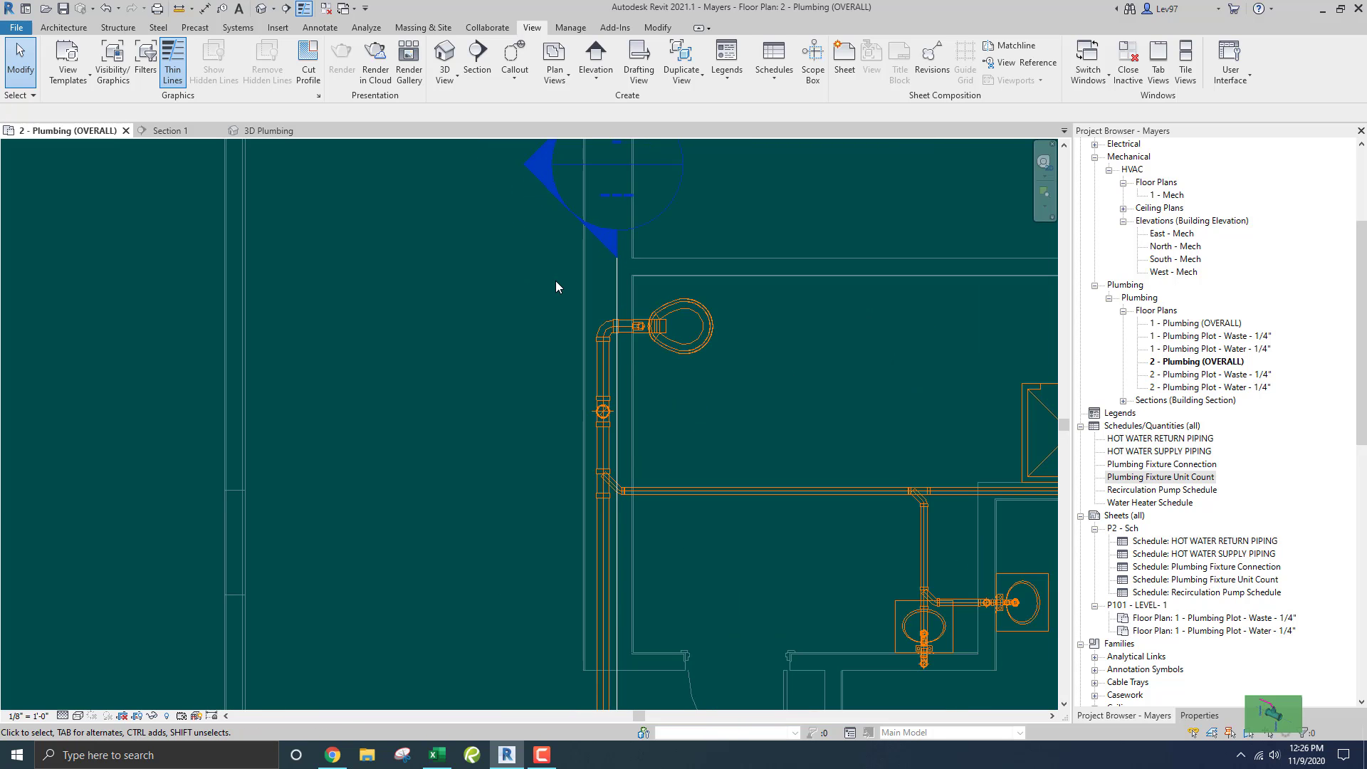
pyautogui.moveTo(666, 282); pyautogui.dragTo(615, 268, button='middle')
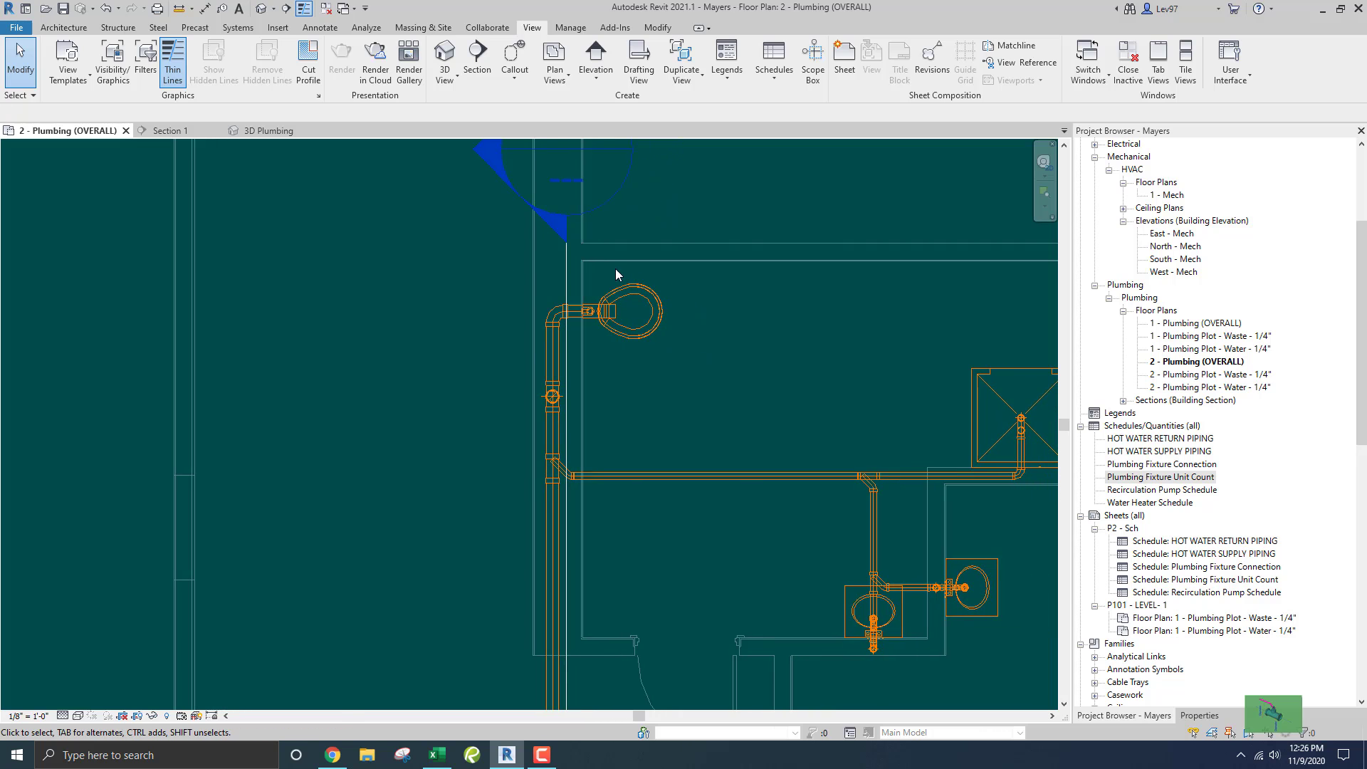
# Move the Section 1 line across the plan to the wall-mounted water closet in the lower restroom
pyautogui.click(566, 288)
pyautogui.scroll(-4, 524, 296)
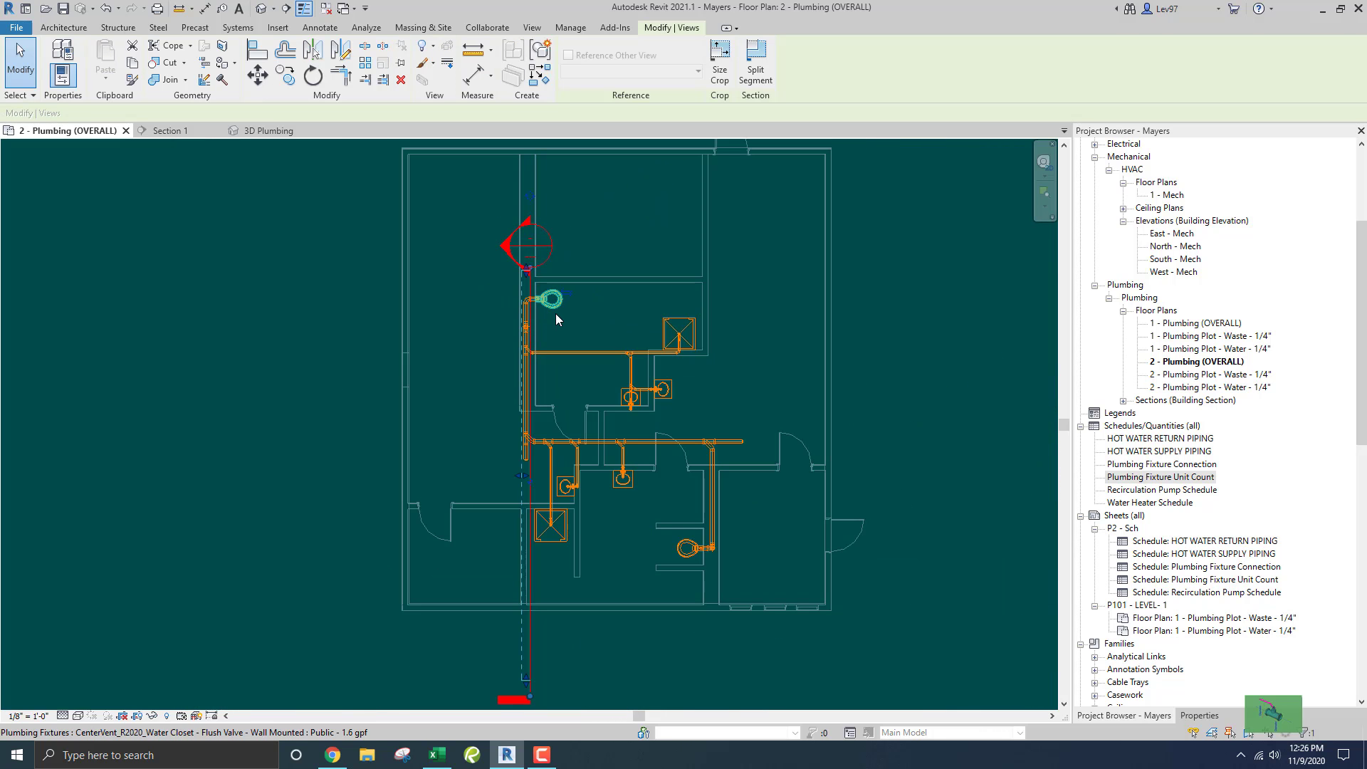
pyautogui.scroll(1, 601, 227)
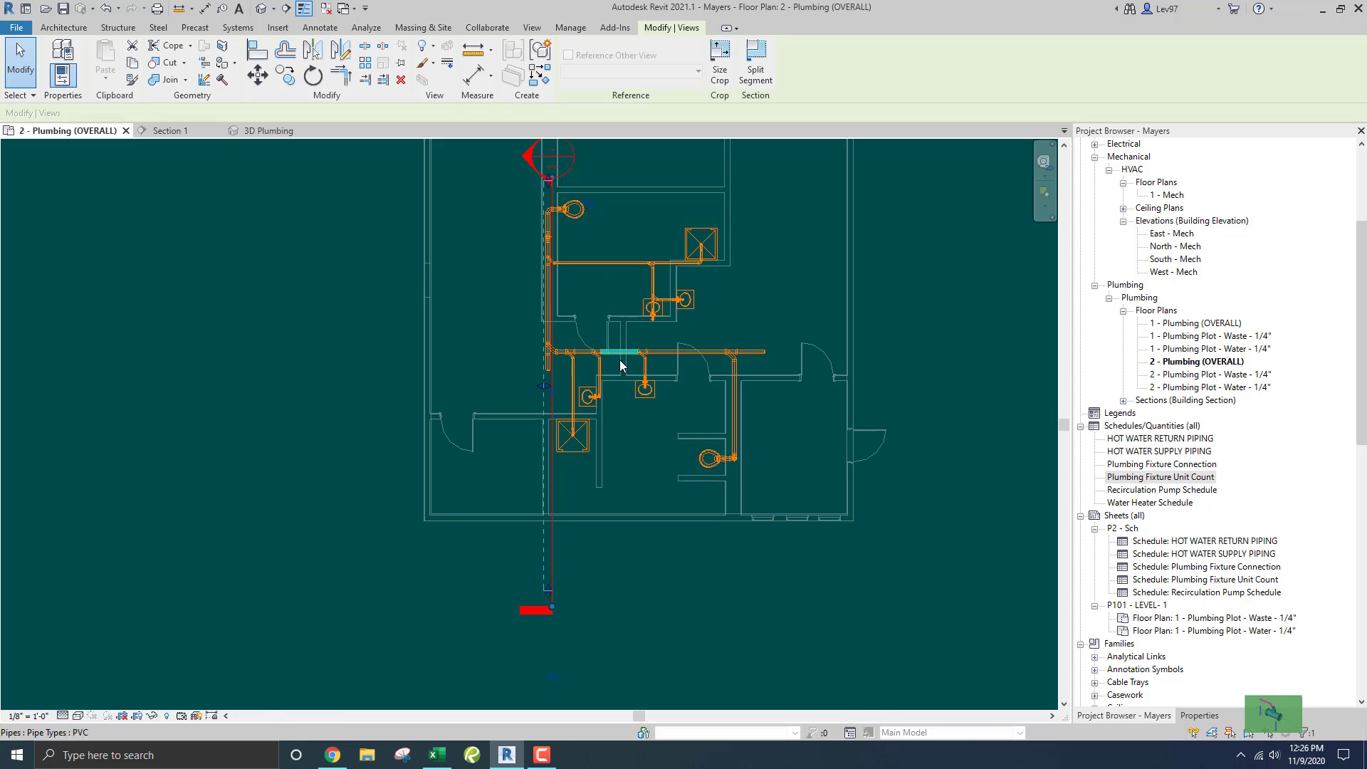
pyautogui.scroll(1, 732, 467)
pyautogui.scroll(-1, 732, 467)
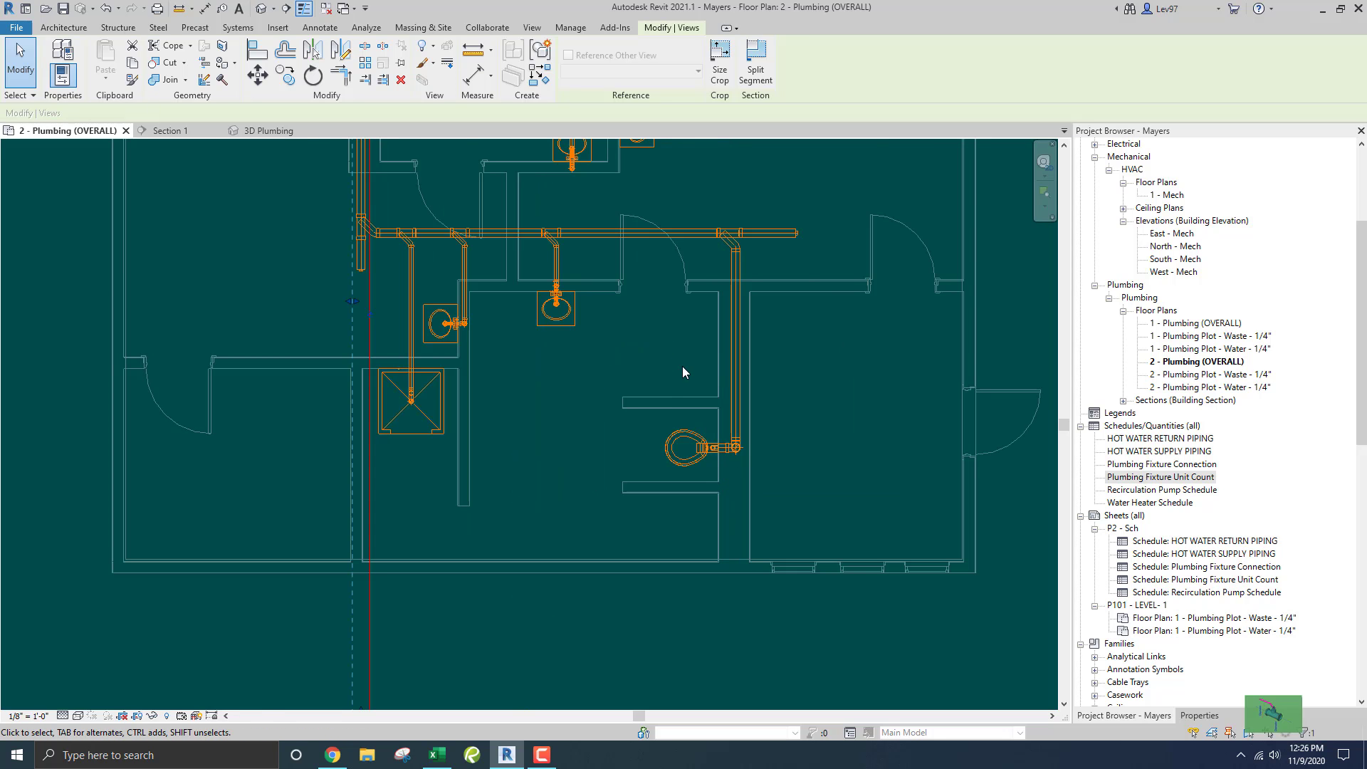
pyautogui.scroll(-1, 683, 367)
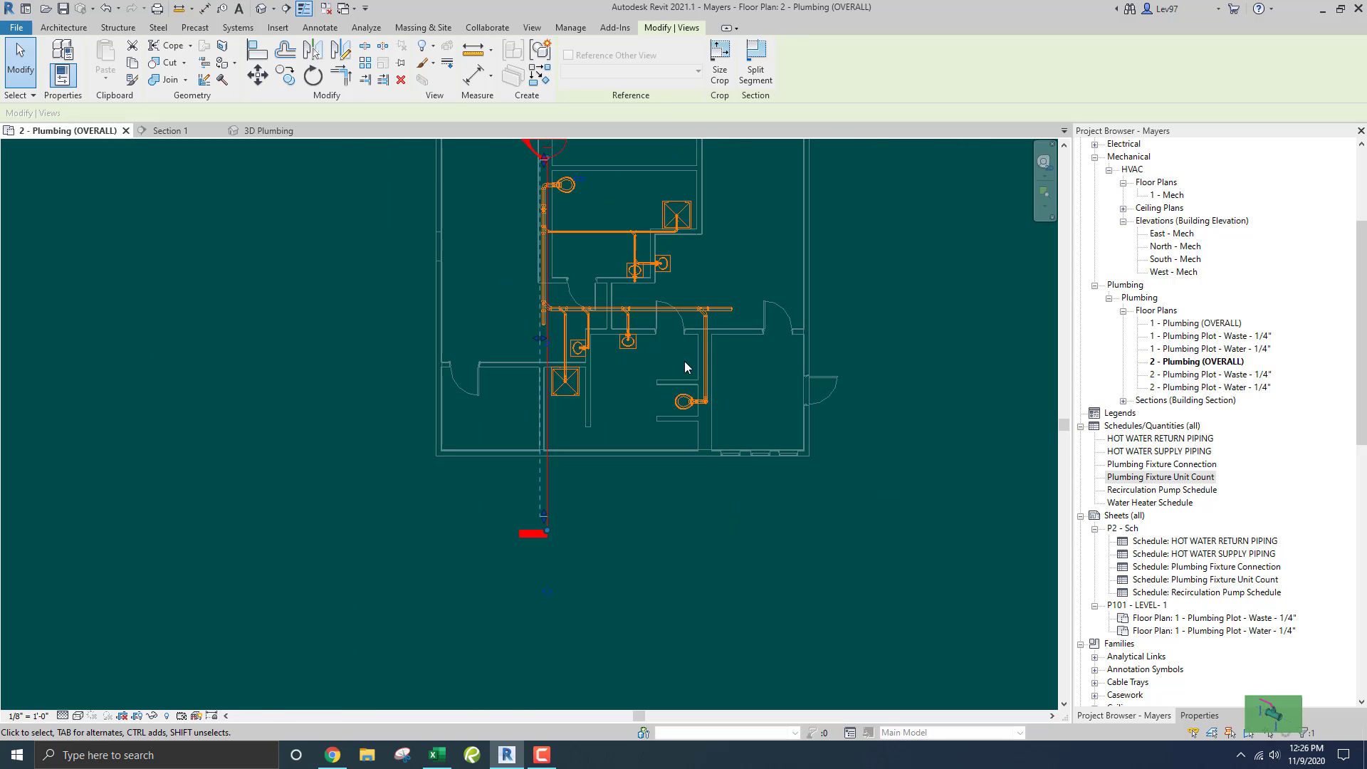
pyautogui.scroll(2, 689, 396)
pyautogui.scroll(1, 701, 425)
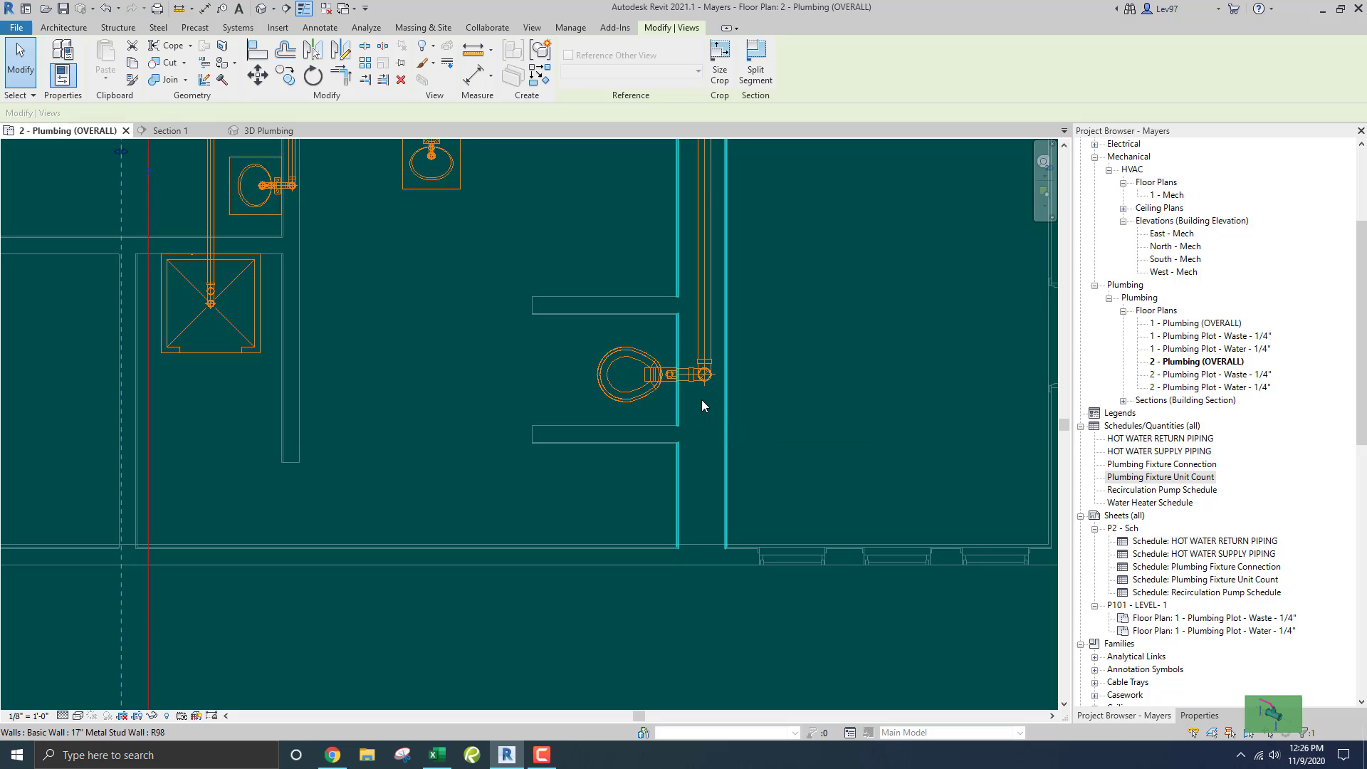
pyautogui.scroll(-4, 641, 334)
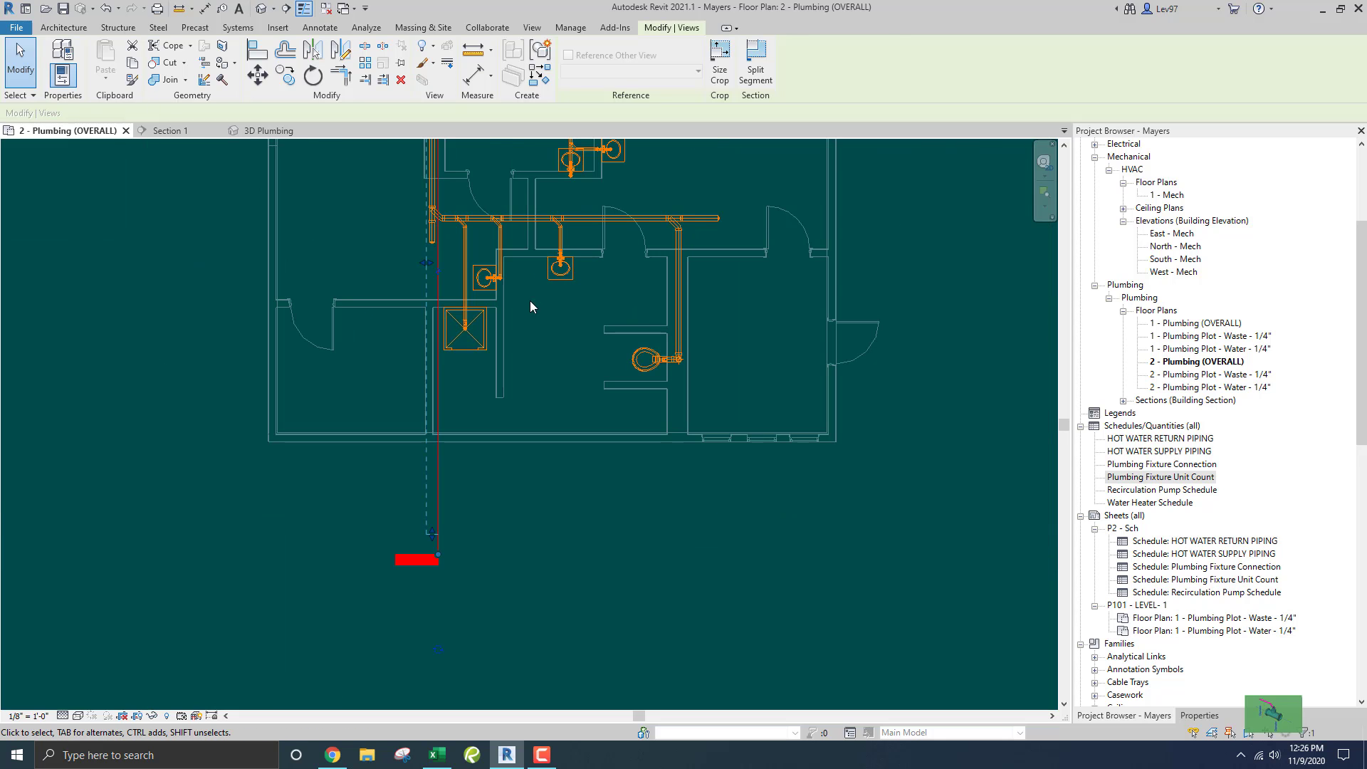
pyautogui.moveTo(443, 407); pyautogui.dragTo(636, 408)
pyautogui.moveTo(595, 399); pyautogui.dragTo(557, 415, button='middle')
pyautogui.scroll(1, 583, 410)
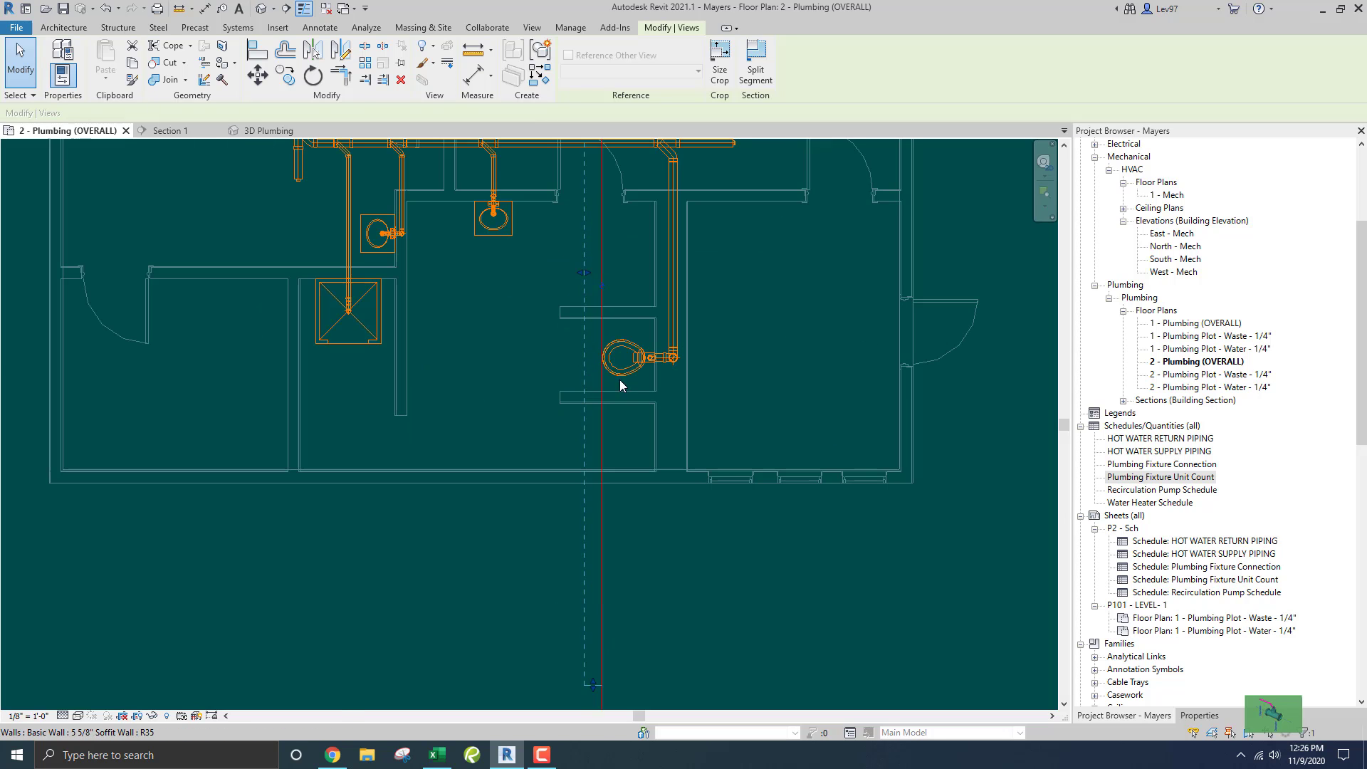
pyautogui.scroll(-2, 652, 319)
pyautogui.scroll(2, 608, 307)
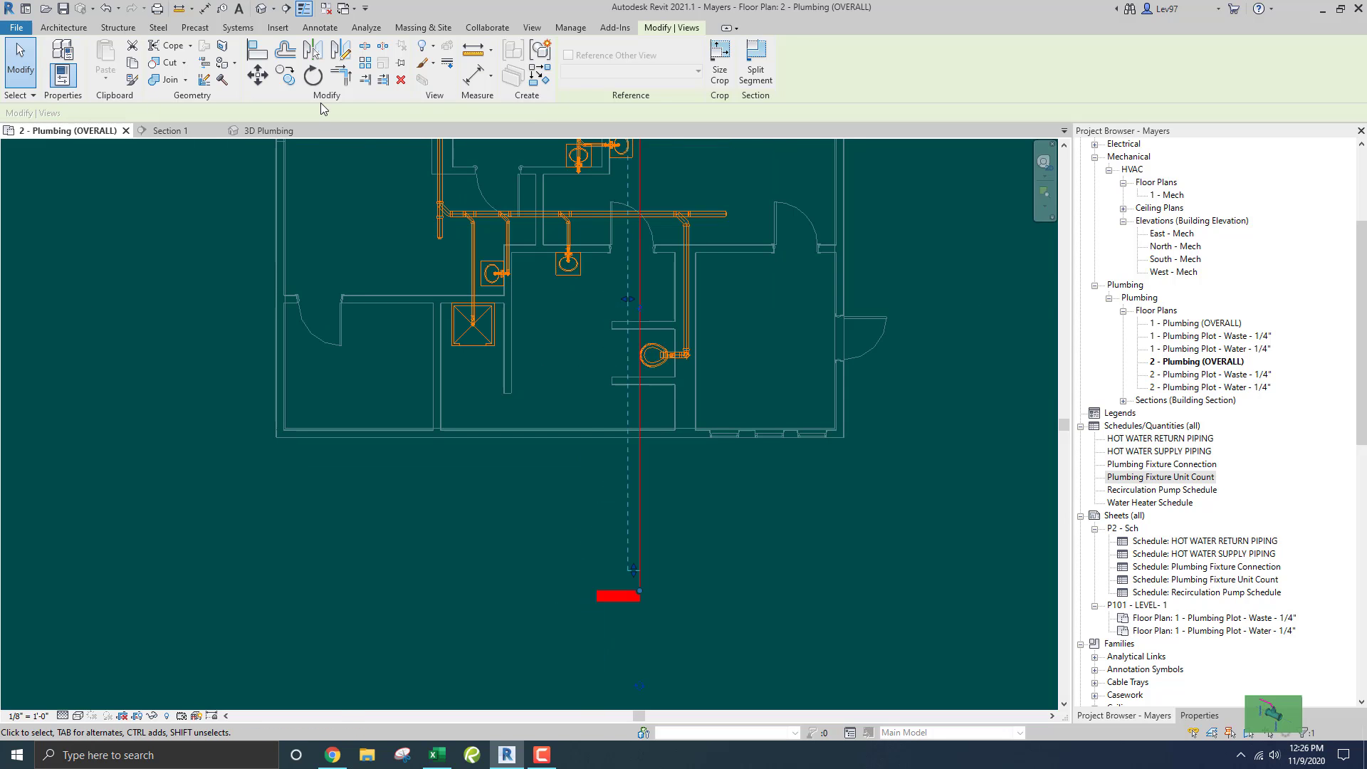
# Rotate the Section 1 line 90° about a point on it beside the water closet, and shift it just below the fixture
pyautogui.click(314, 76)
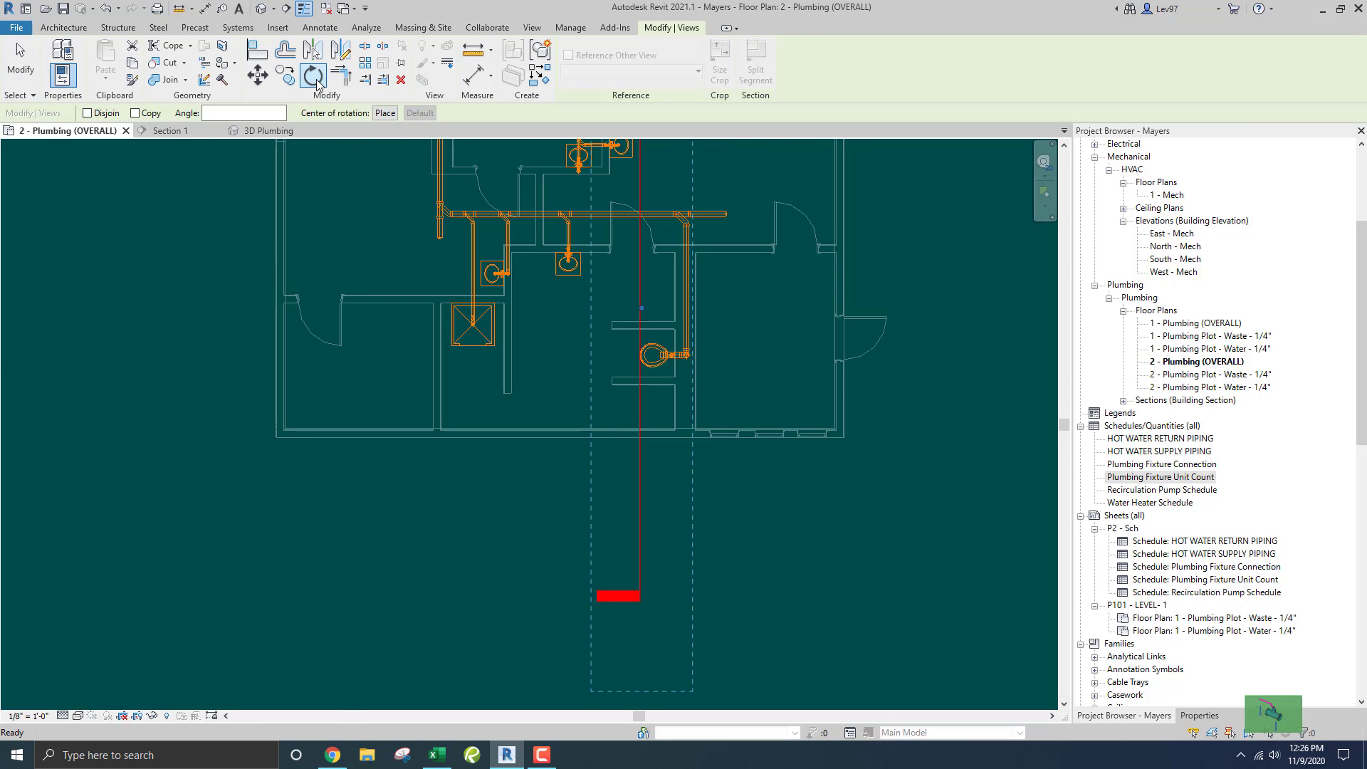
pyautogui.click(385, 113)
pyautogui.scroll(2, 590, 383)
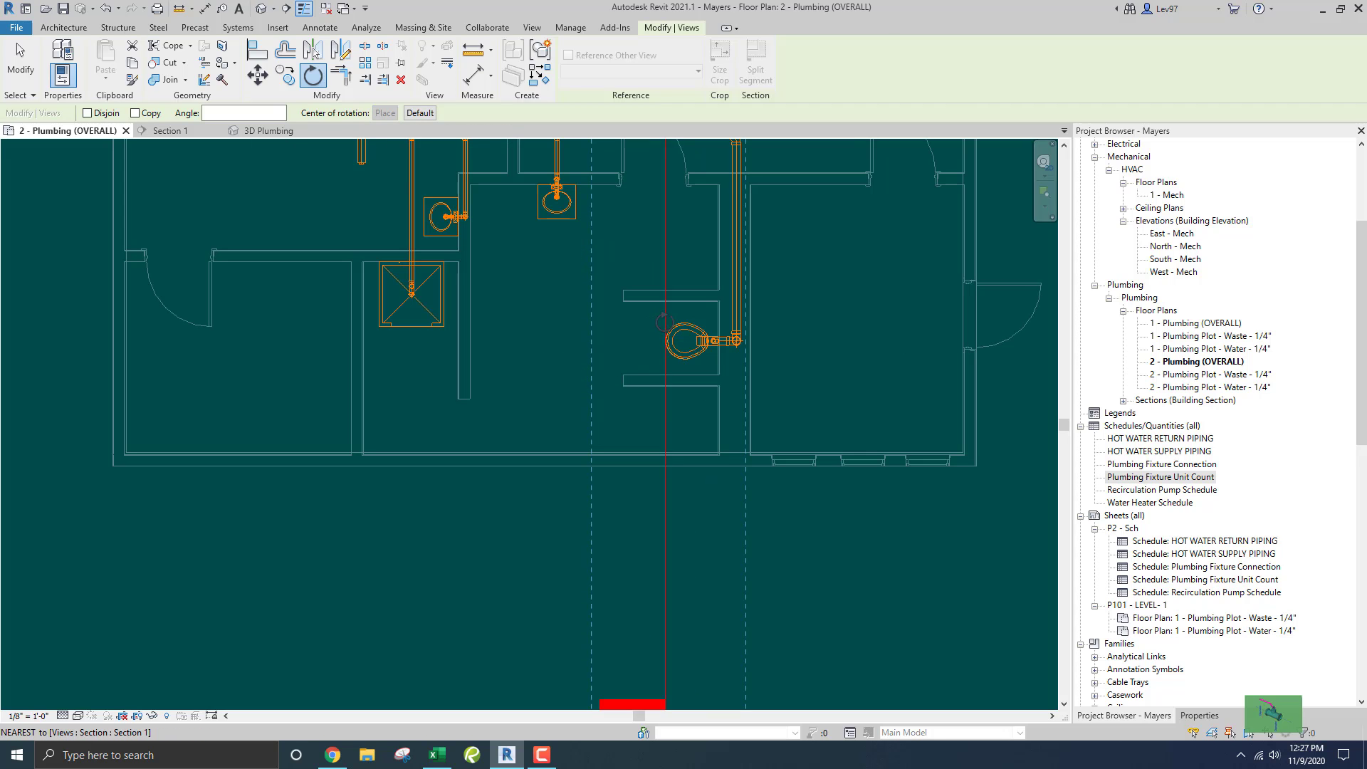
pyautogui.click(664, 321)
pyautogui.click(547, 322)
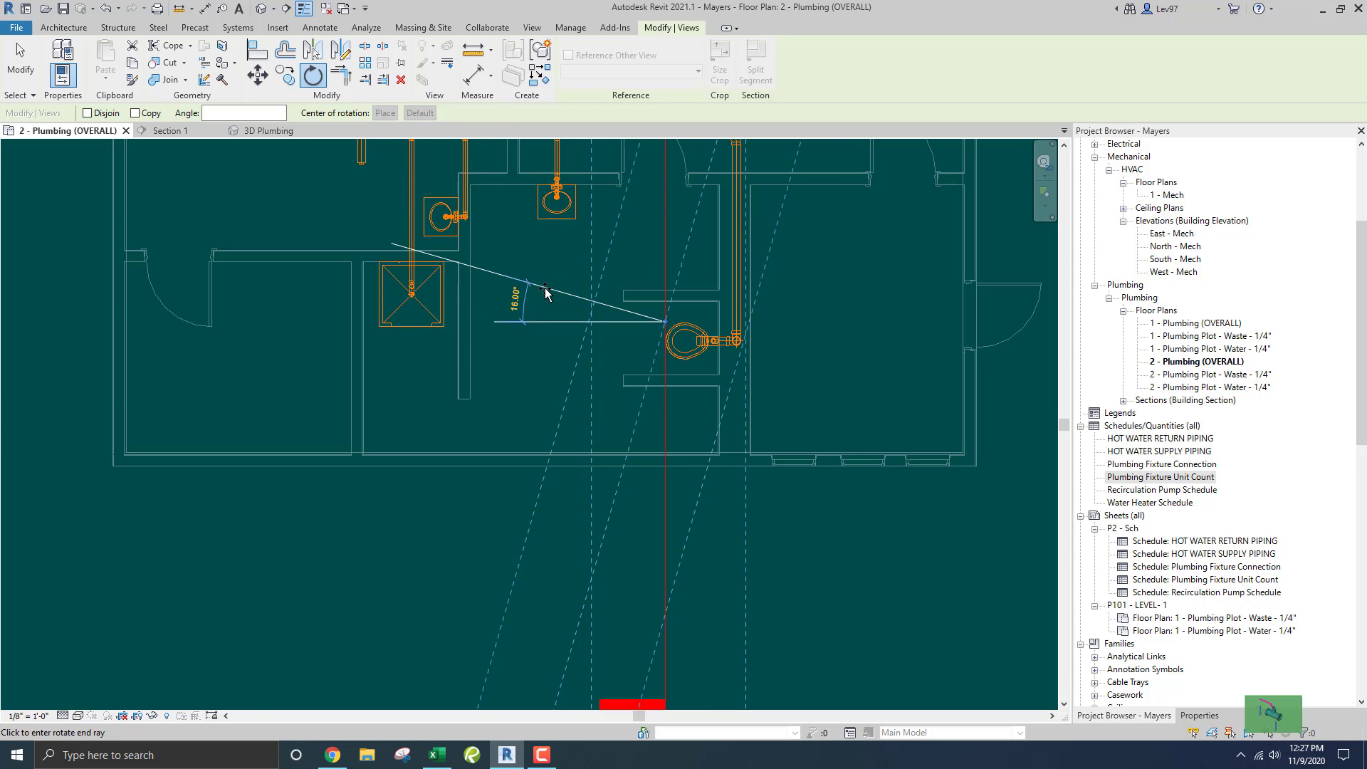
pyautogui.write('90')
pyautogui.press('Return')
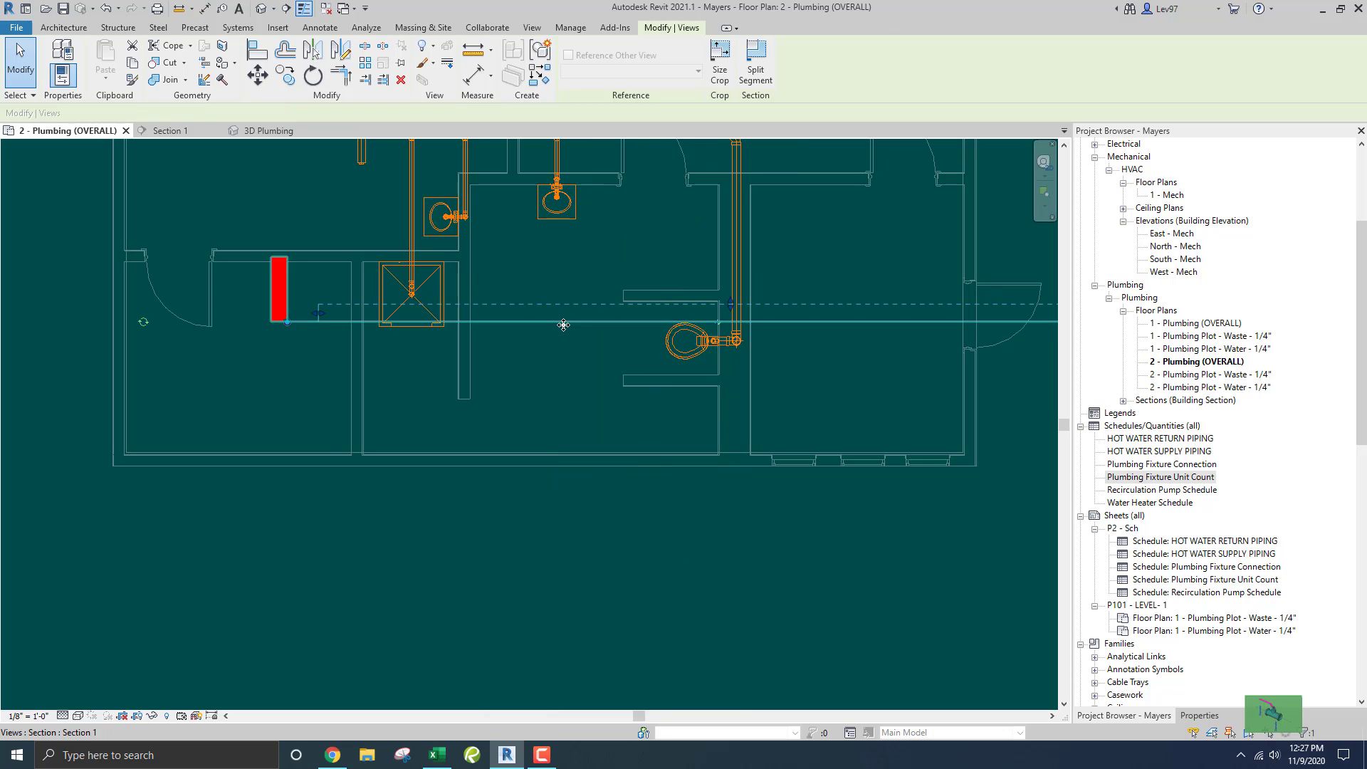
pyautogui.moveTo(604, 355); pyautogui.dragTo(609, 352)
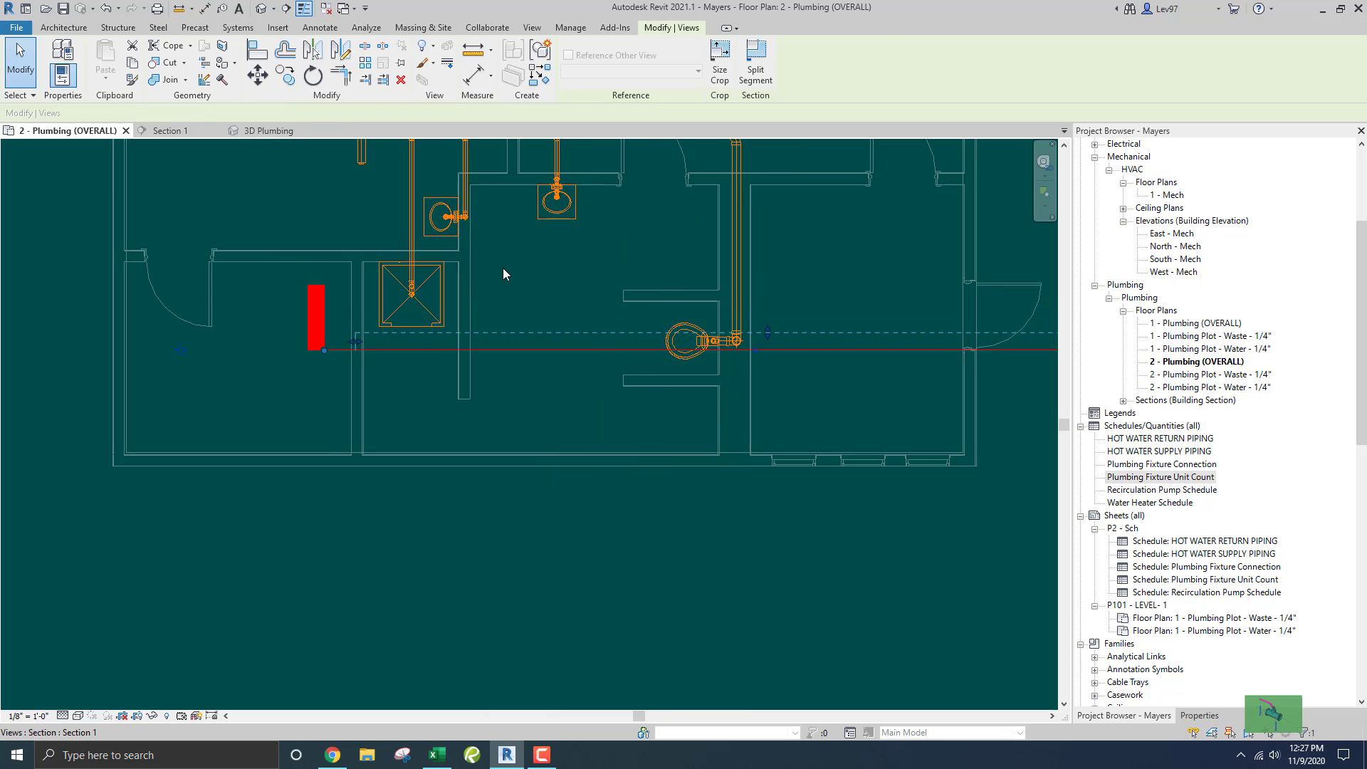
# In Section 1, draw a short horizontal 2" pipe with slope off from the water closet's middle connector into the wall cavity
pyautogui.click(170, 130)
pyautogui.scroll(-3, 622, 297)
pyautogui.moveTo(542, 354); pyautogui.dragTo(799, 411, button='middle')
pyautogui.scroll(4, 557, 327)
pyautogui.scroll(1, 665, 335)
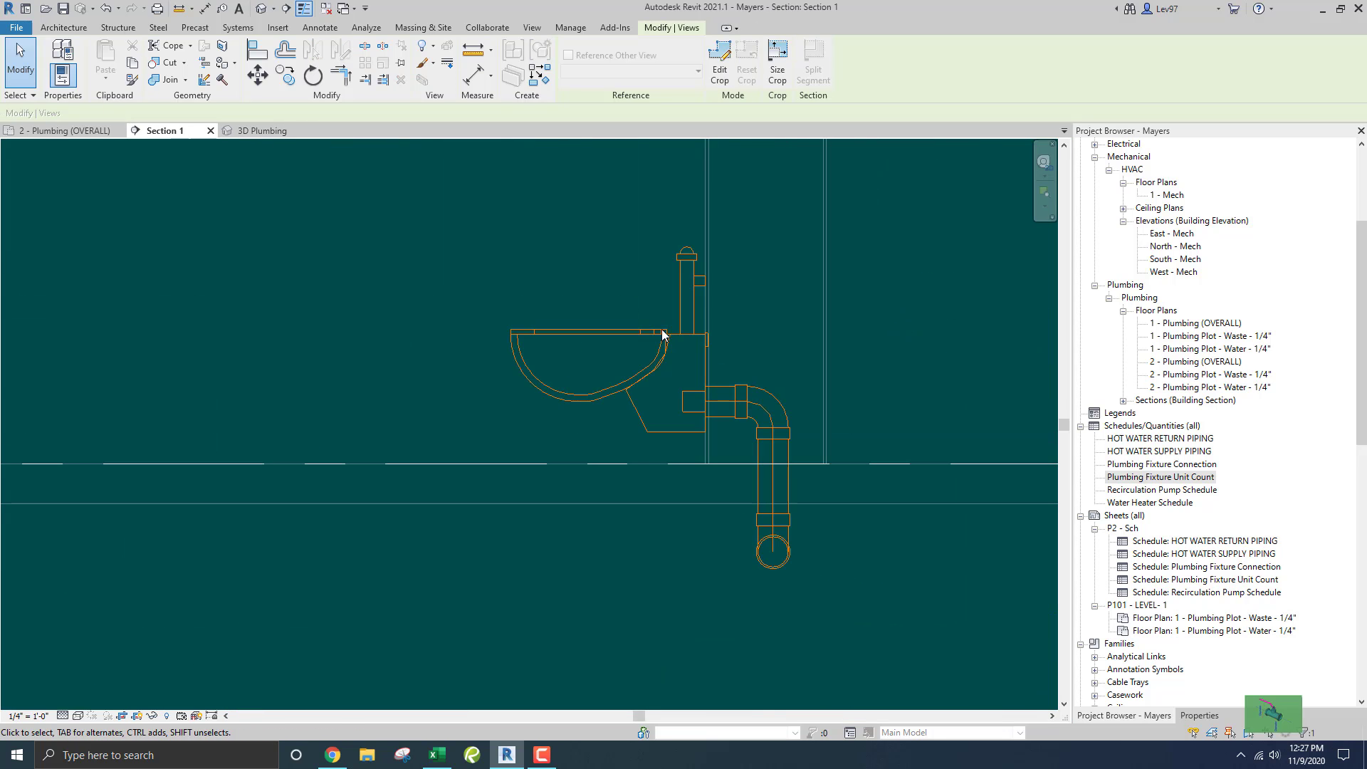
pyautogui.click(639, 332)
pyautogui.scroll(2, 748, 351)
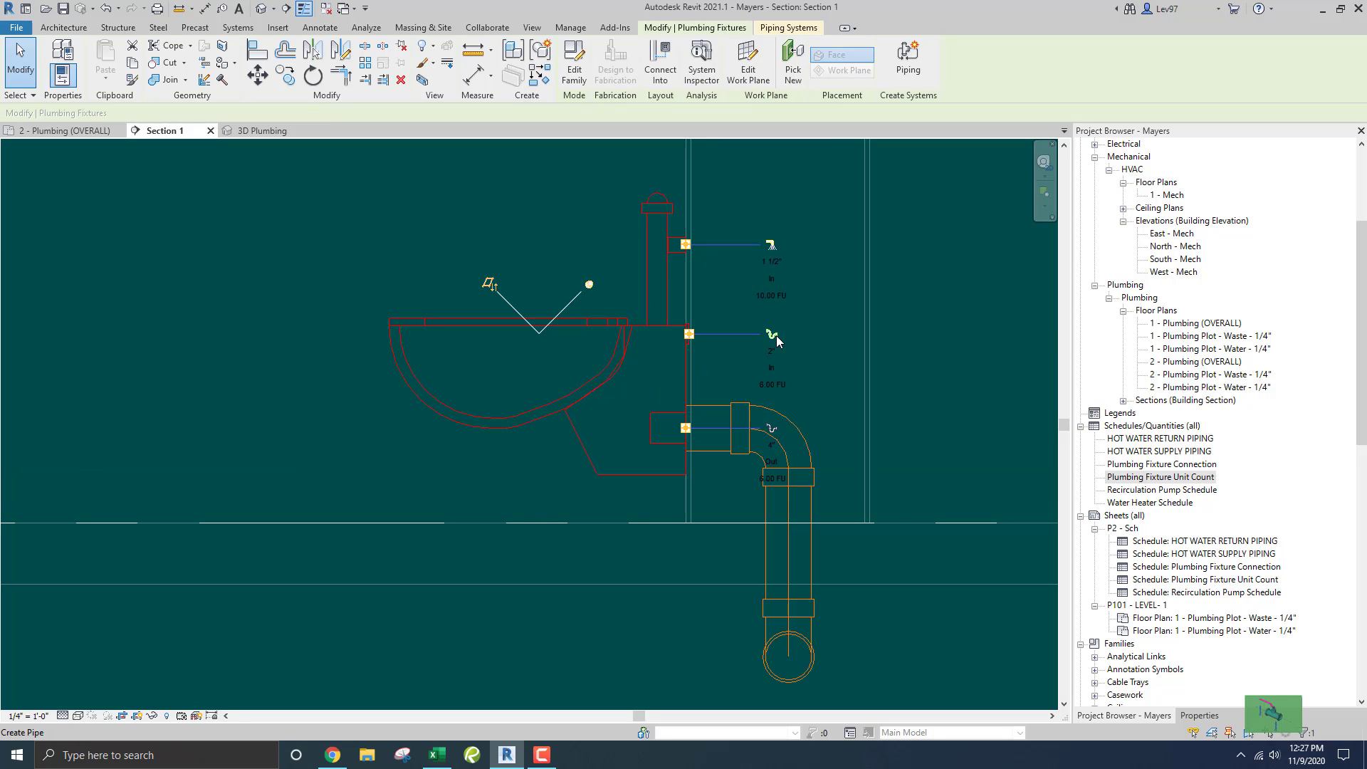
pyautogui.click(773, 337)
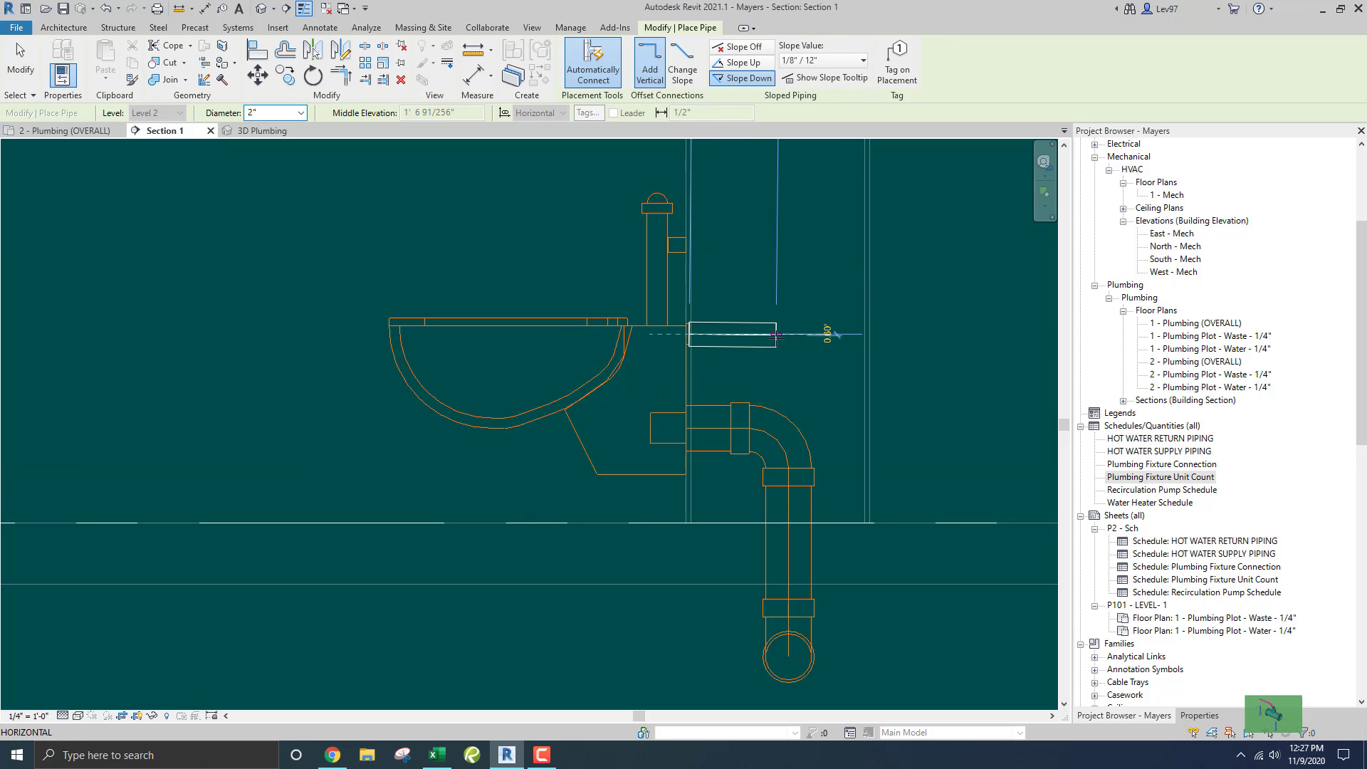
pyautogui.click(740, 47)
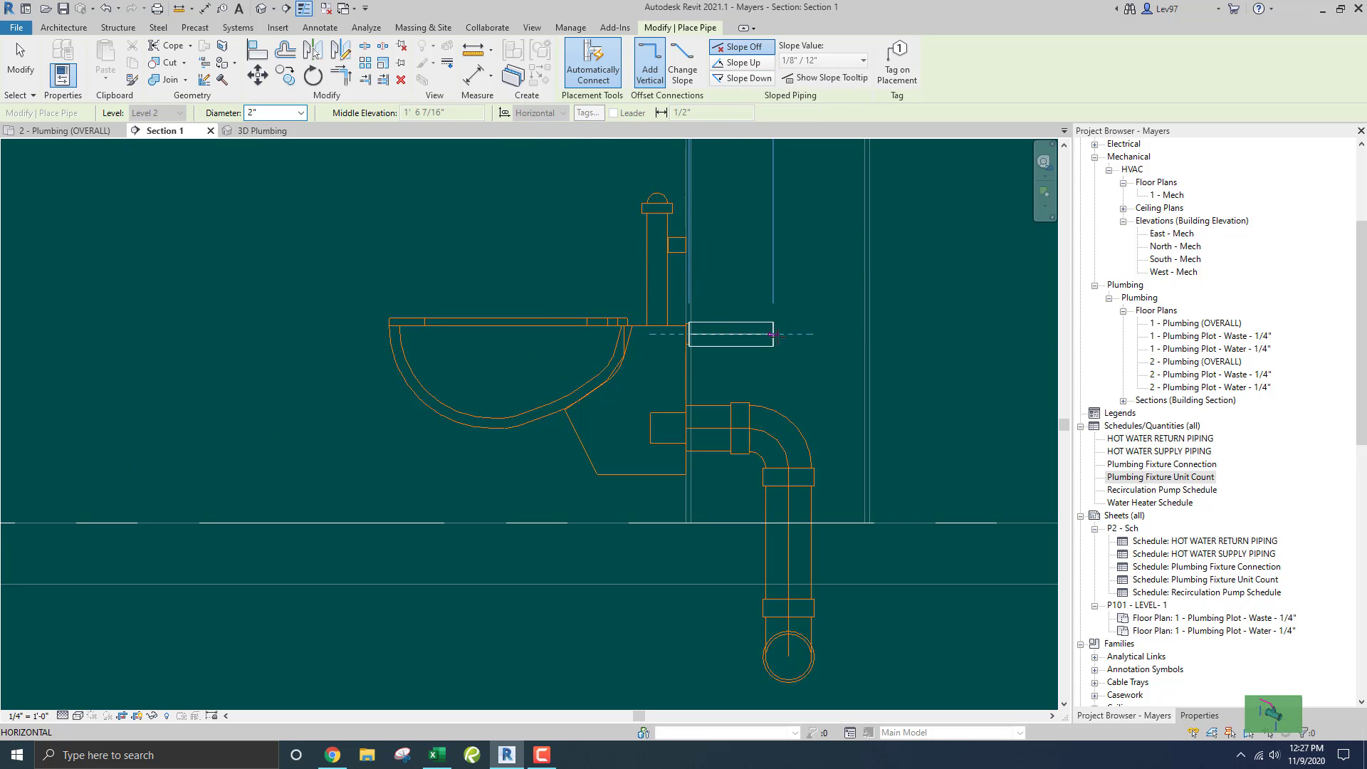
pyautogui.click(780, 334)
# Continue the 2" pipe vertically through the roof to an elevation of about 17' 1" and end the run
pyautogui.scroll(-2, 778, 152)
pyautogui.moveTo(777, 158); pyautogui.dragTo(776, 430, button='middle')
pyautogui.scroll(-7, 776, 406)
pyautogui.moveTo(789, 345); pyautogui.dragTo(790, 465, button='middle')
pyautogui.scroll(1, 785, 395)
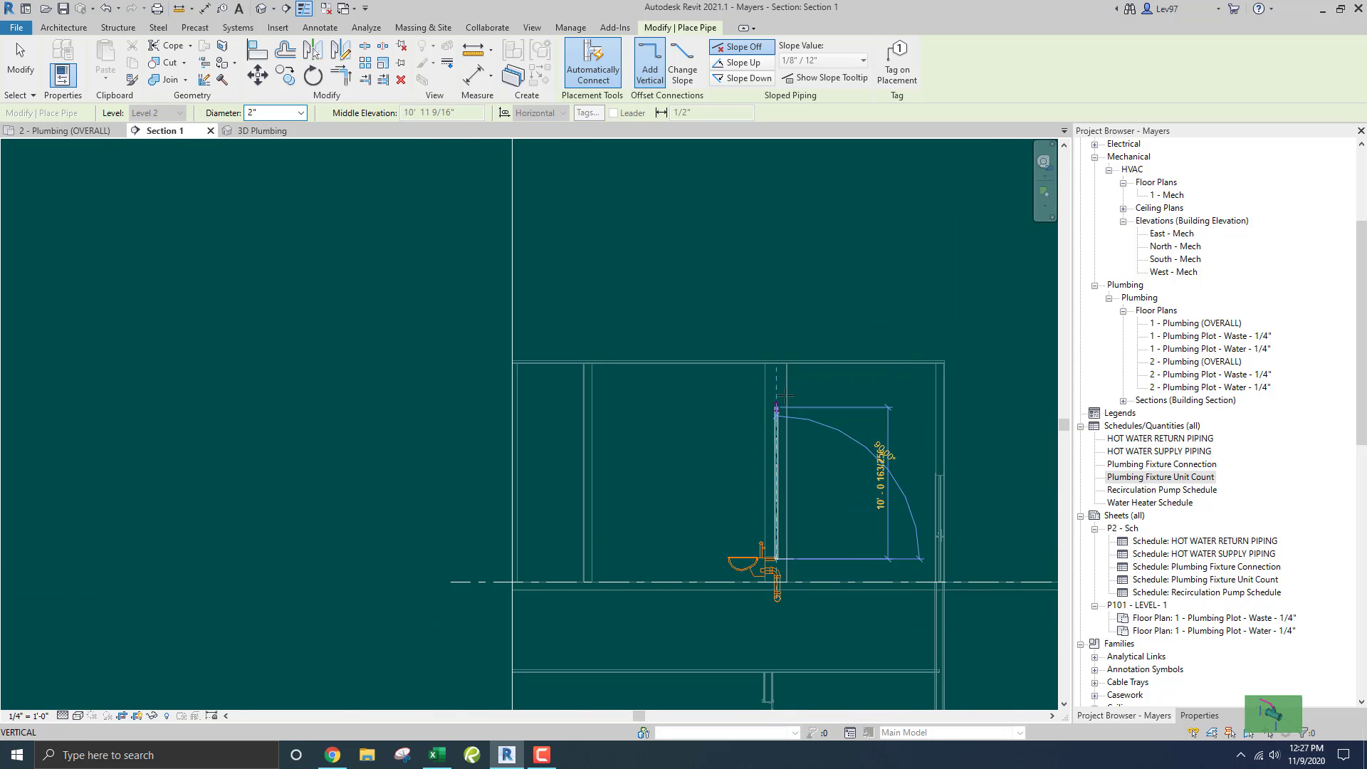
pyautogui.click(775, 322)
pyautogui.press('Escape')
pyautogui.press('Escape')
pyautogui.scroll(2, 724, 289)
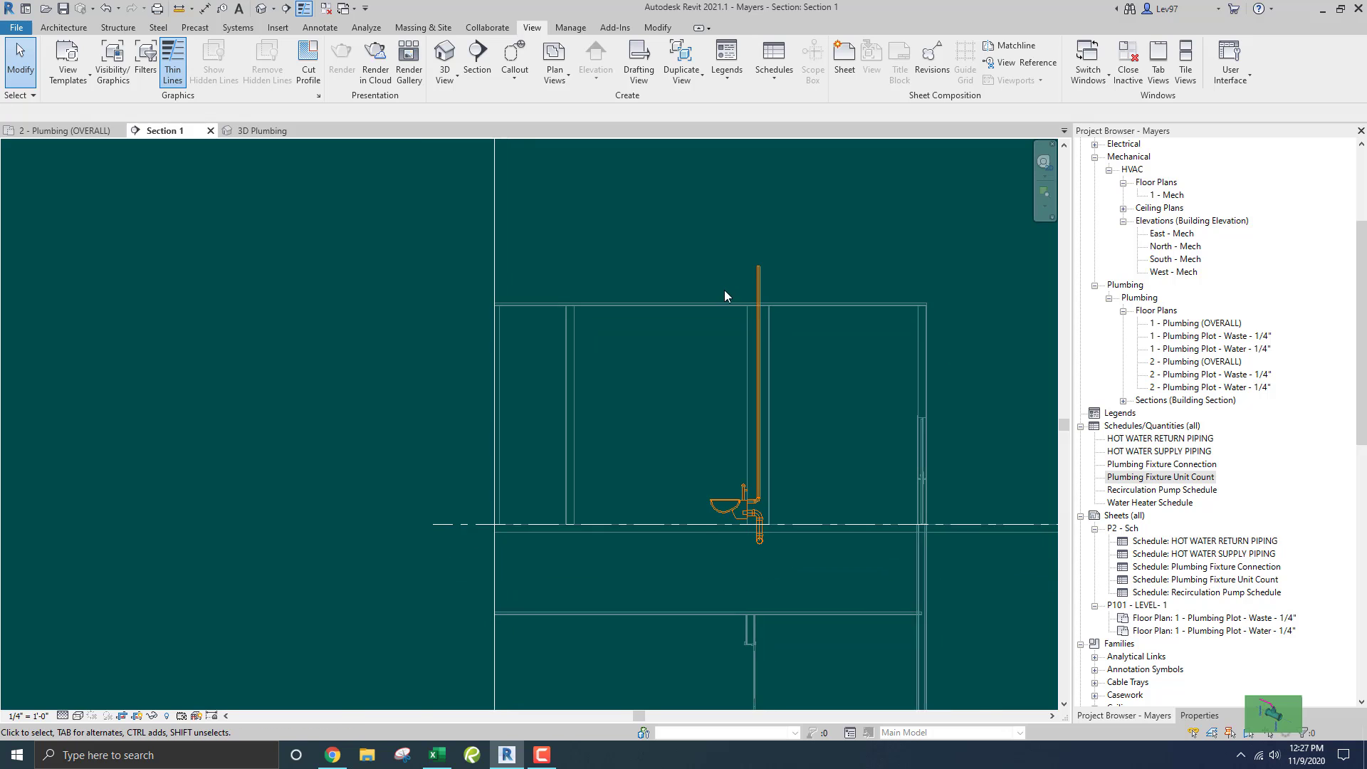
pyautogui.click(768, 292)
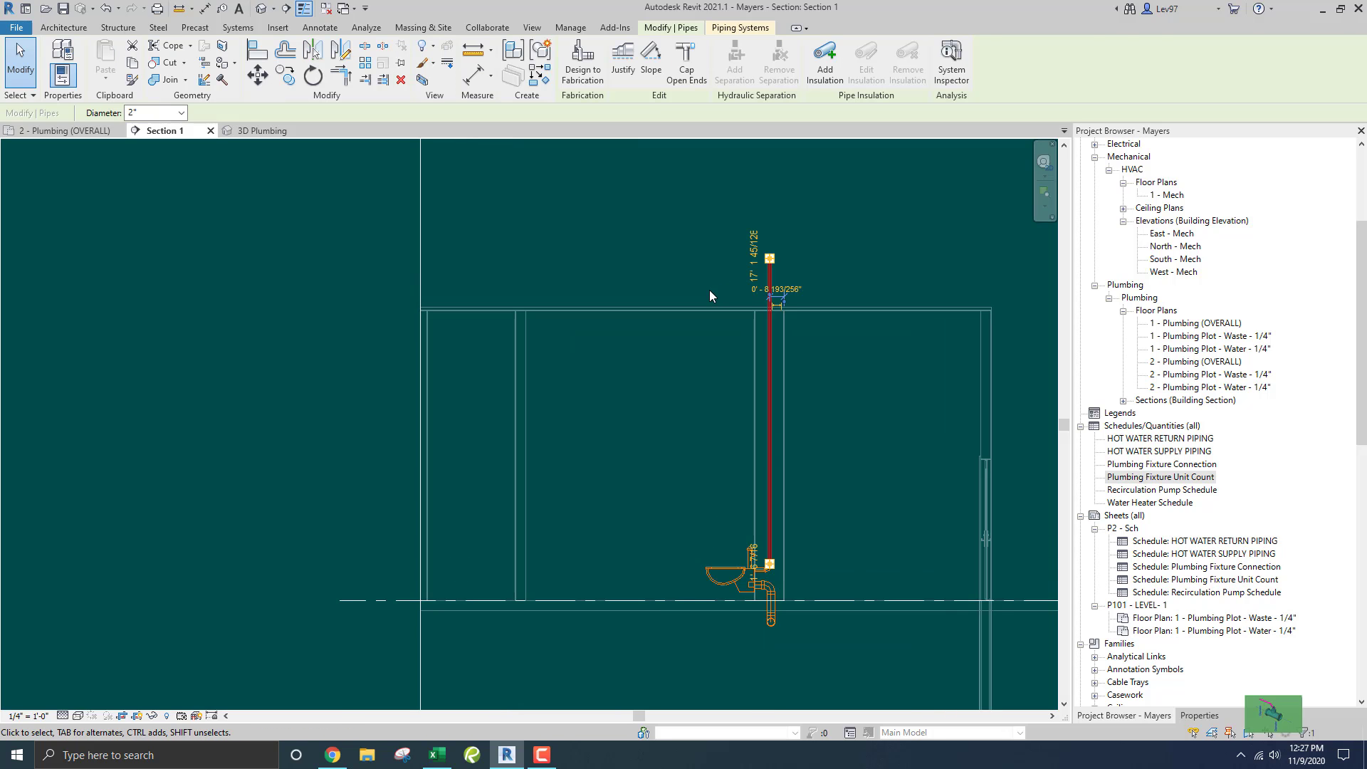
pyautogui.click(709, 289)
# In Section 1, extend the top of the vent riser with a vertical 3" pipe about 1' 4" long and end the run
pyautogui.scroll(2, 763, 276)
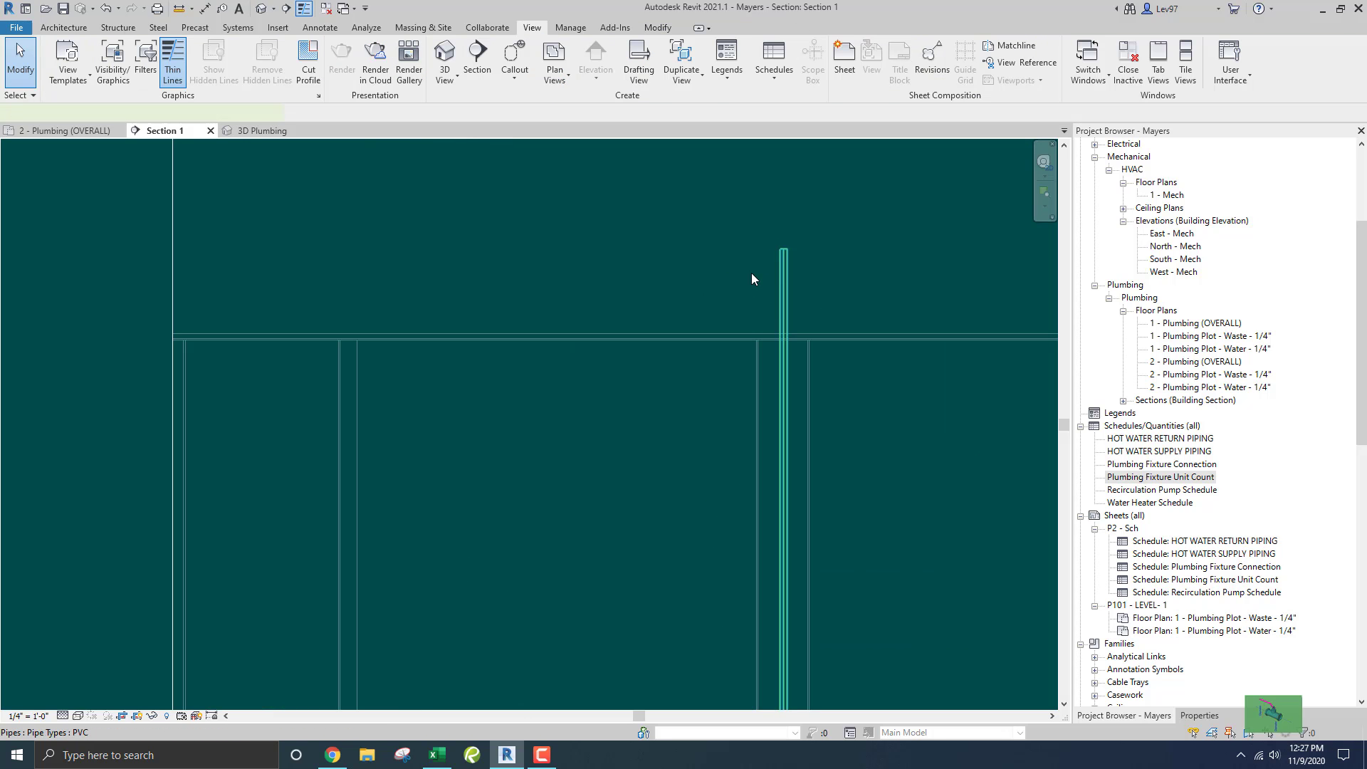
pyautogui.click(783, 255)
pyautogui.rightClick(784, 249)
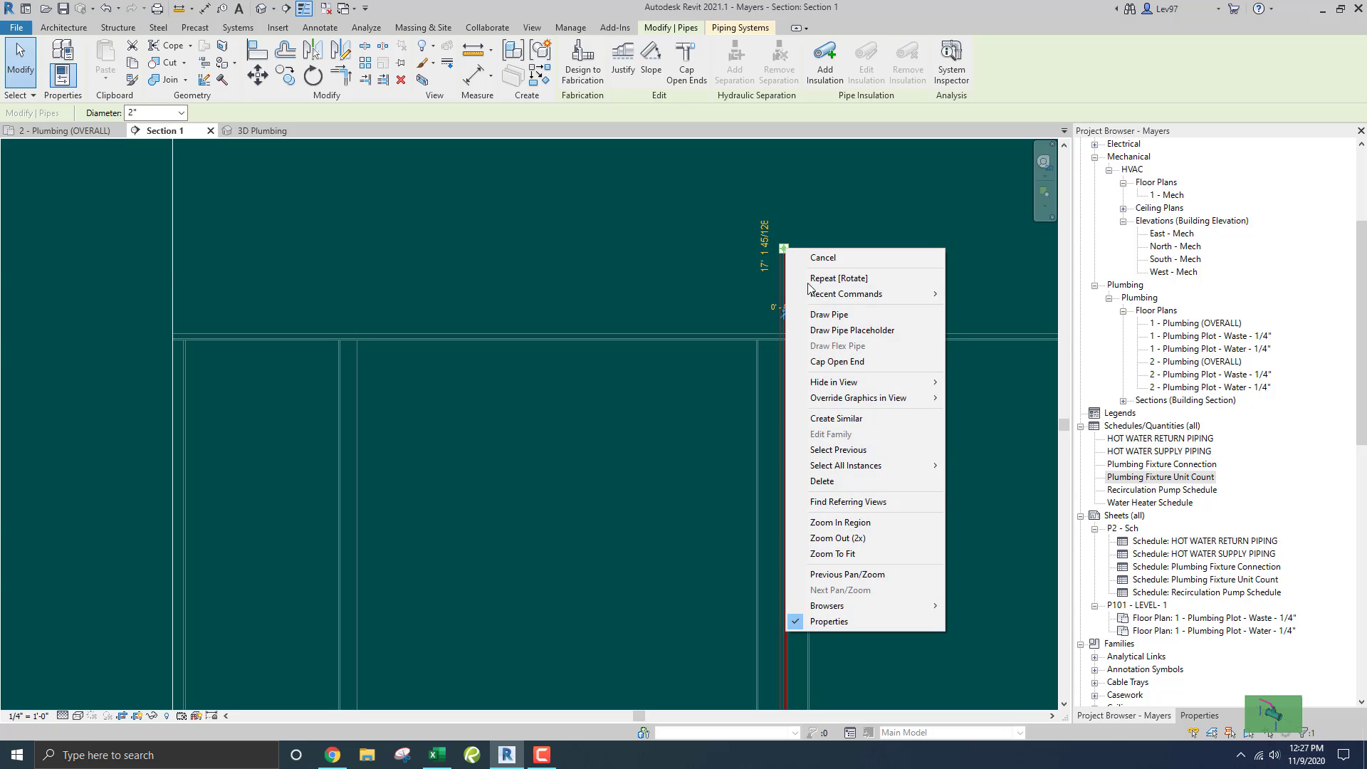
pyautogui.click(826, 315)
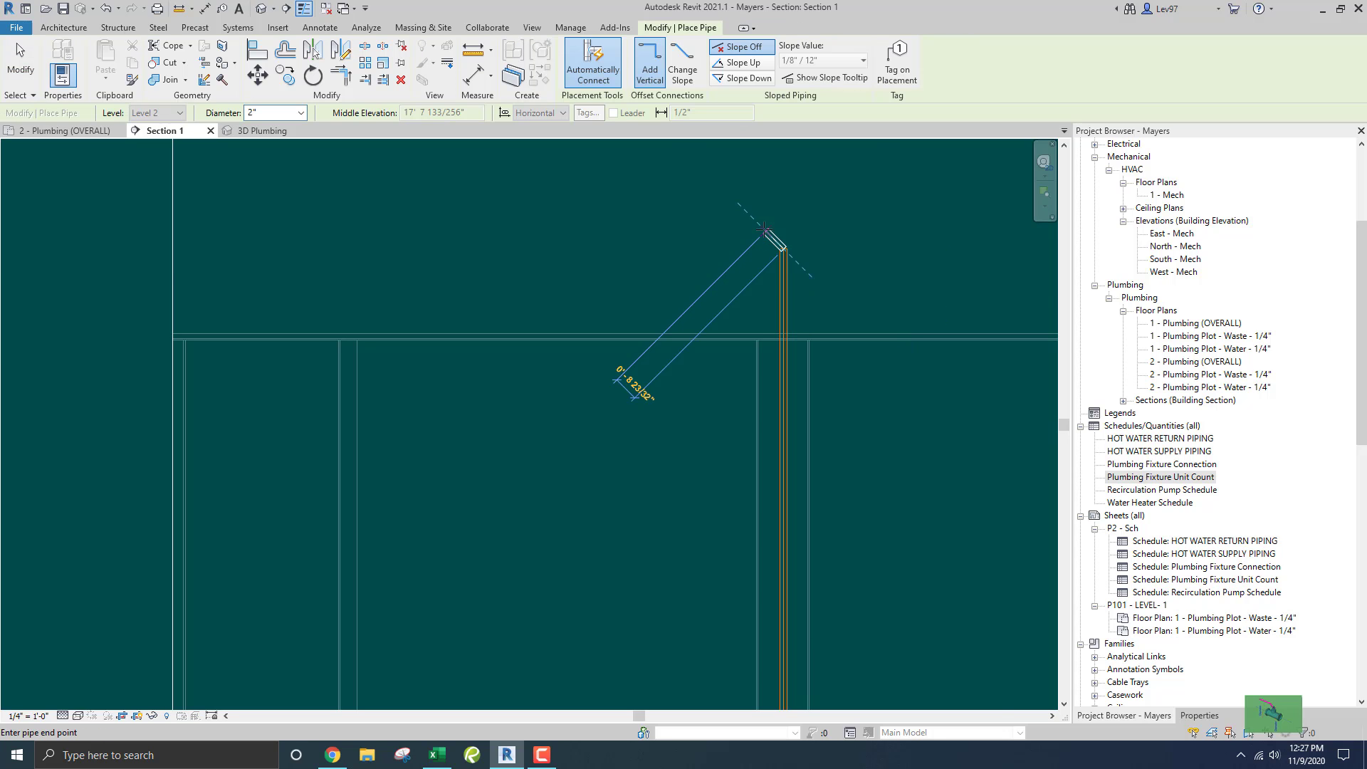
pyautogui.click(302, 114)
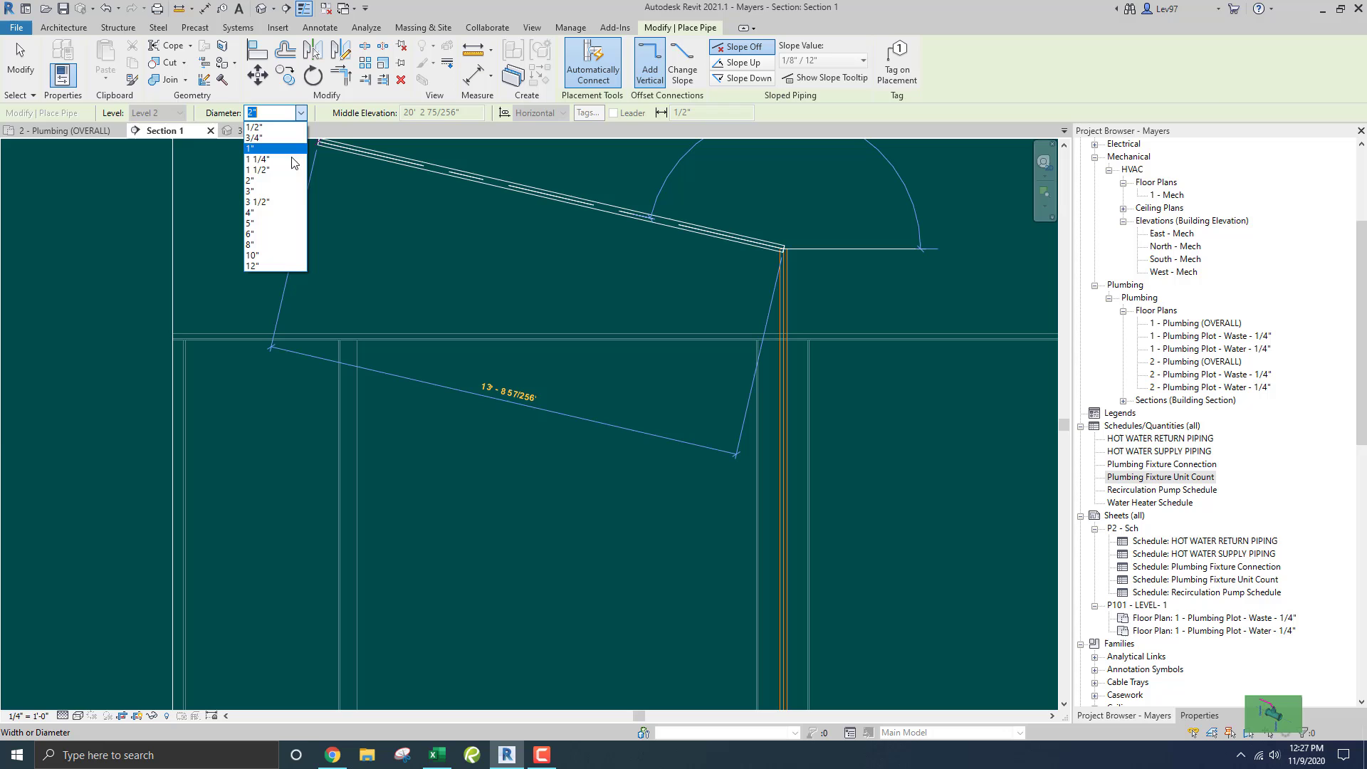
pyautogui.click(273, 194)
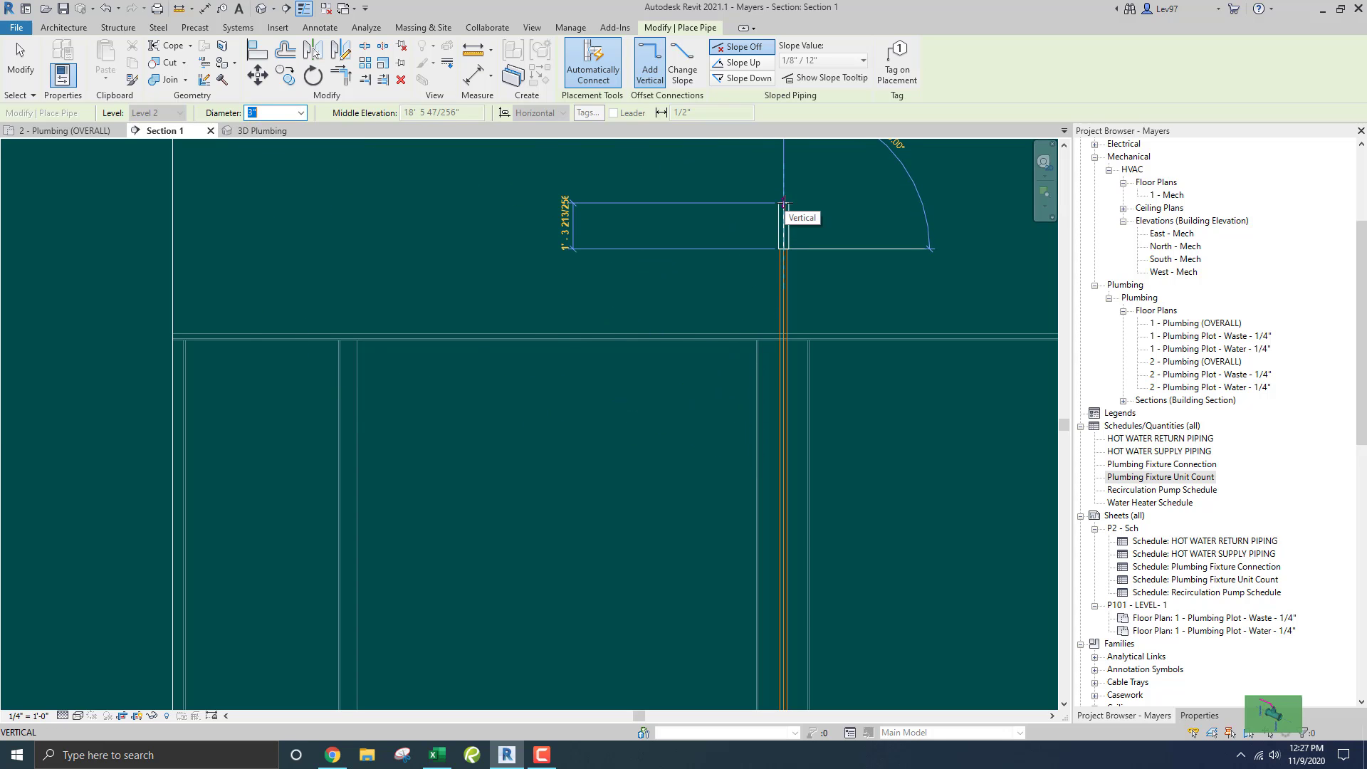
pyautogui.click(783, 203)
pyautogui.press('Escape')
pyautogui.press('Escape')
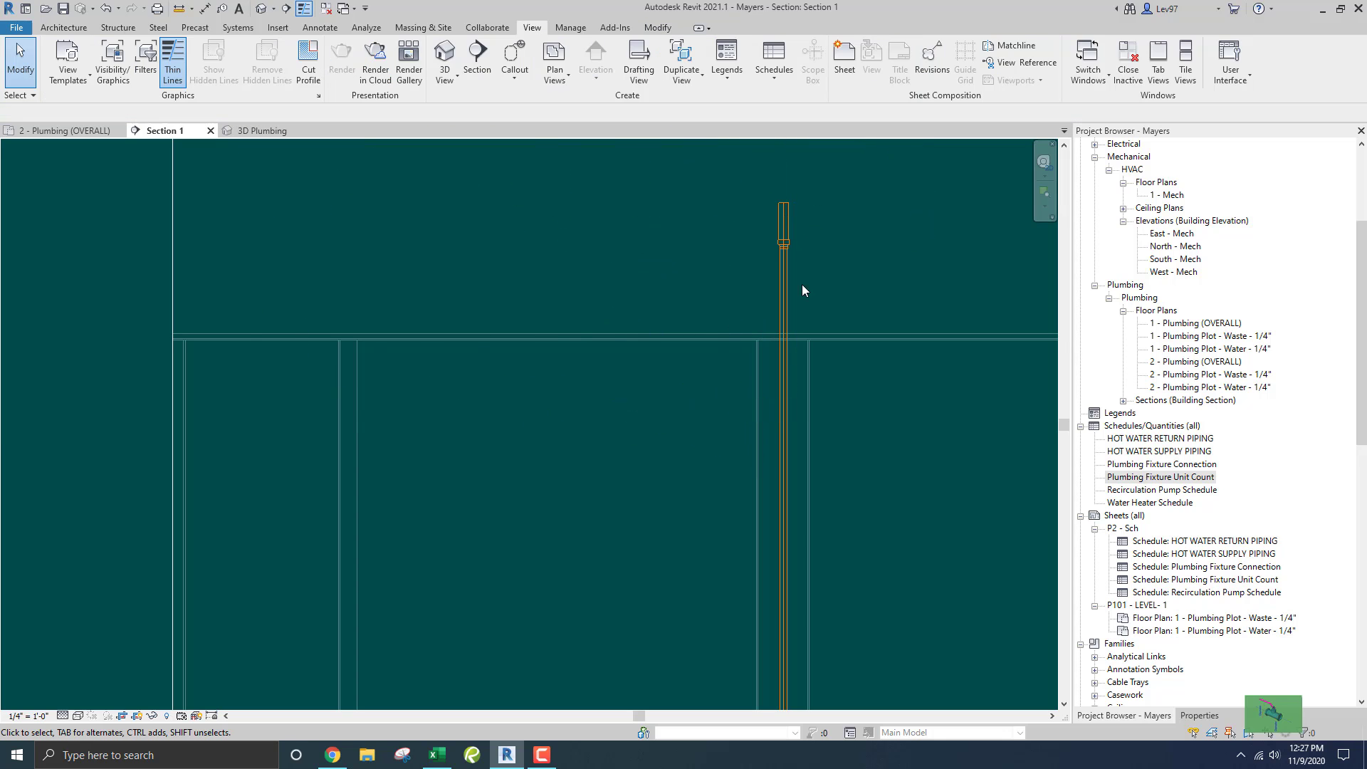
# Nudge the 3" pipe and its reducer down along the riser so that they pass through the roof
pyautogui.moveTo(820, 275); pyautogui.dragTo(741, 182)
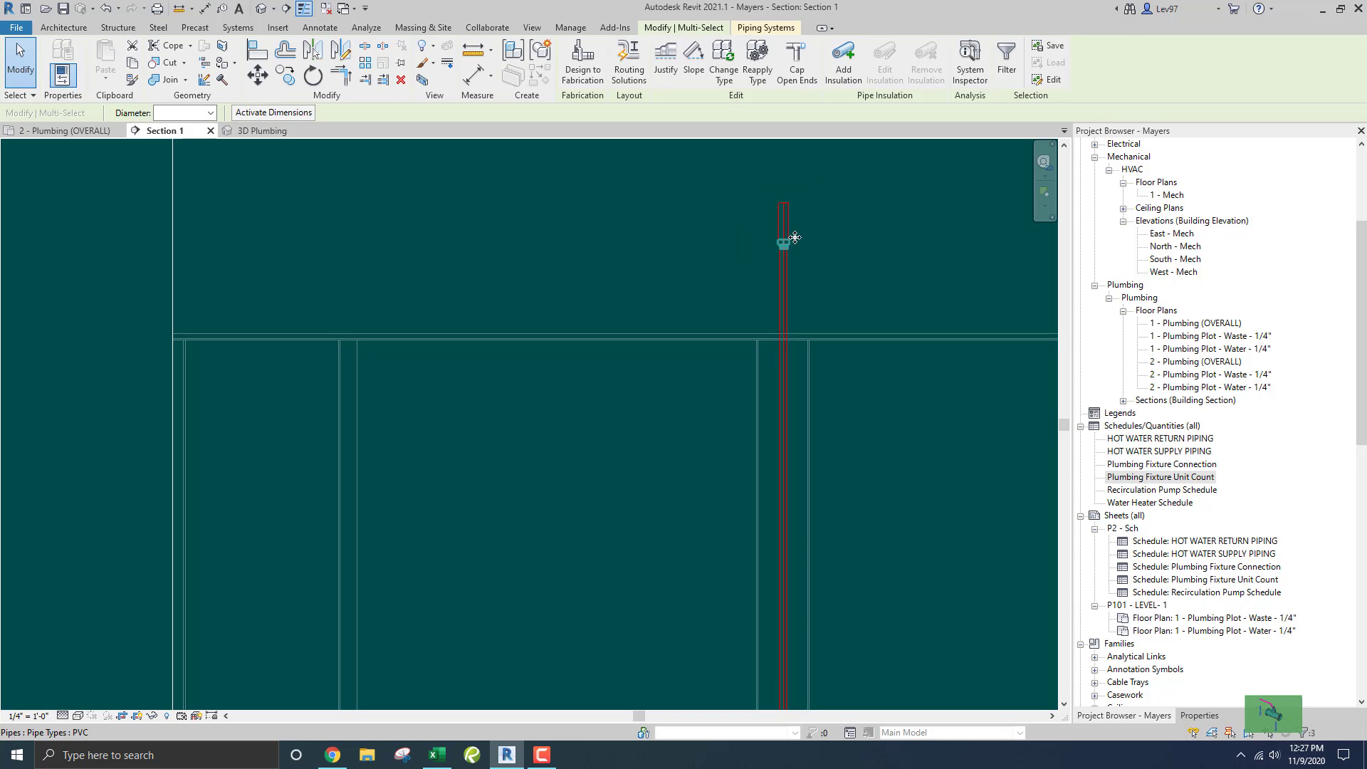
pyautogui.press('Escape')
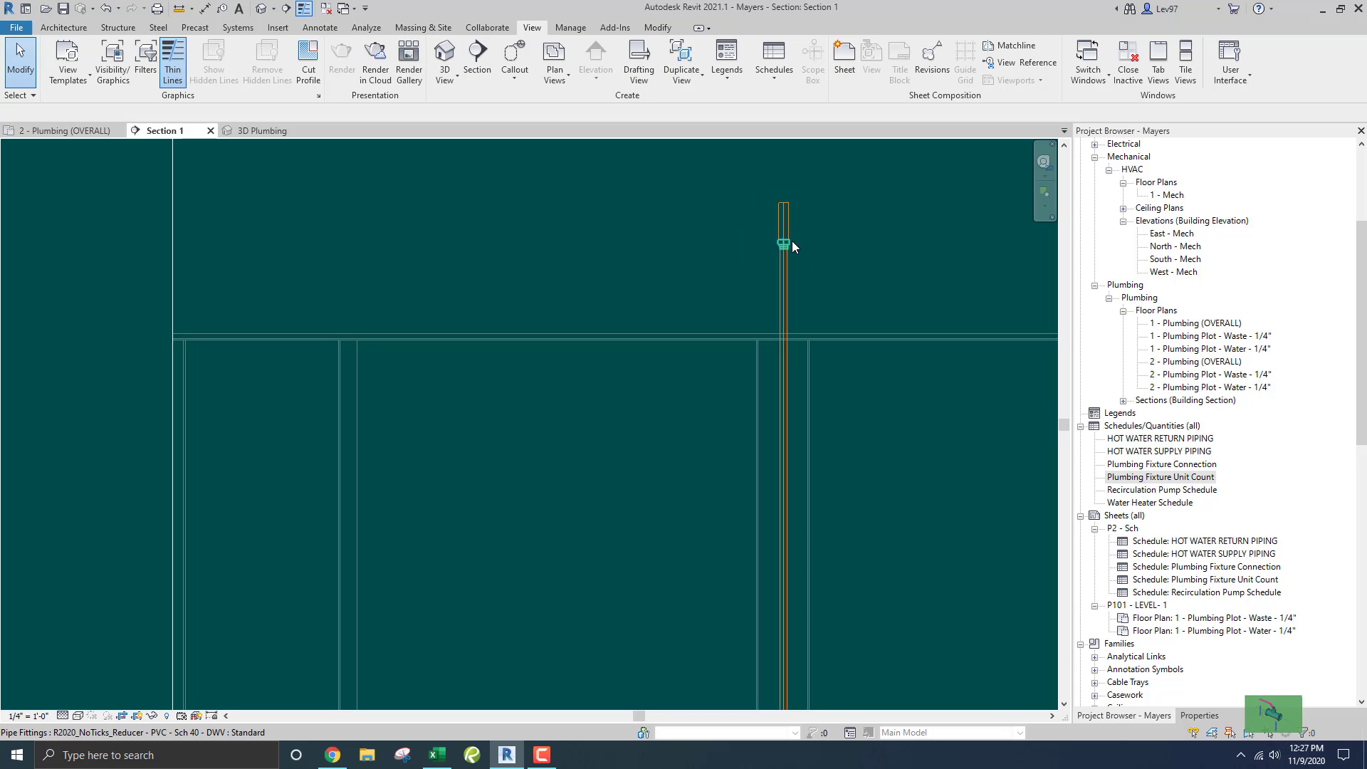
pyautogui.moveTo(740, 182); pyautogui.dragTo(827, 258)
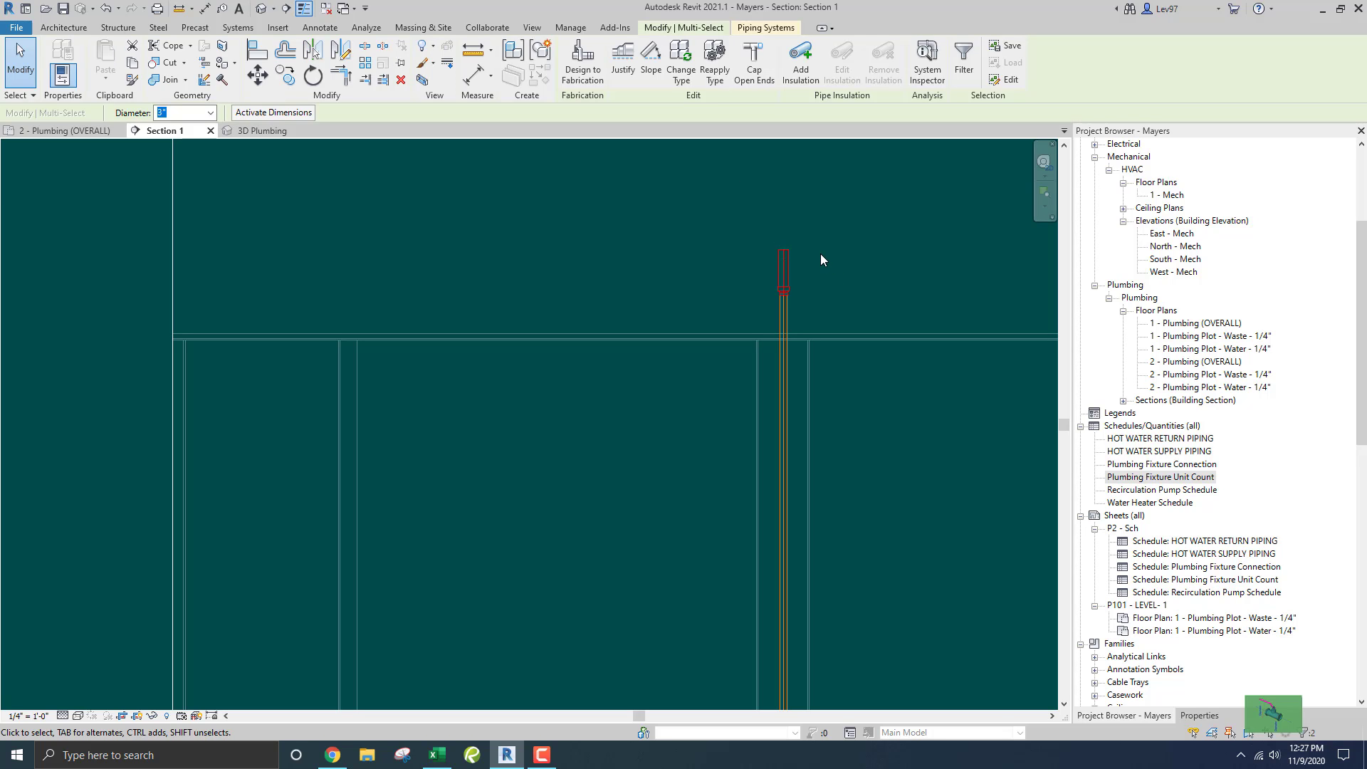
pyautogui.press('Down')
pyautogui.press('Down')
pyautogui.press('Down')
pyautogui.press('Down')
pyautogui.click(821, 258)
pyautogui.scroll(-4, 690, 341)
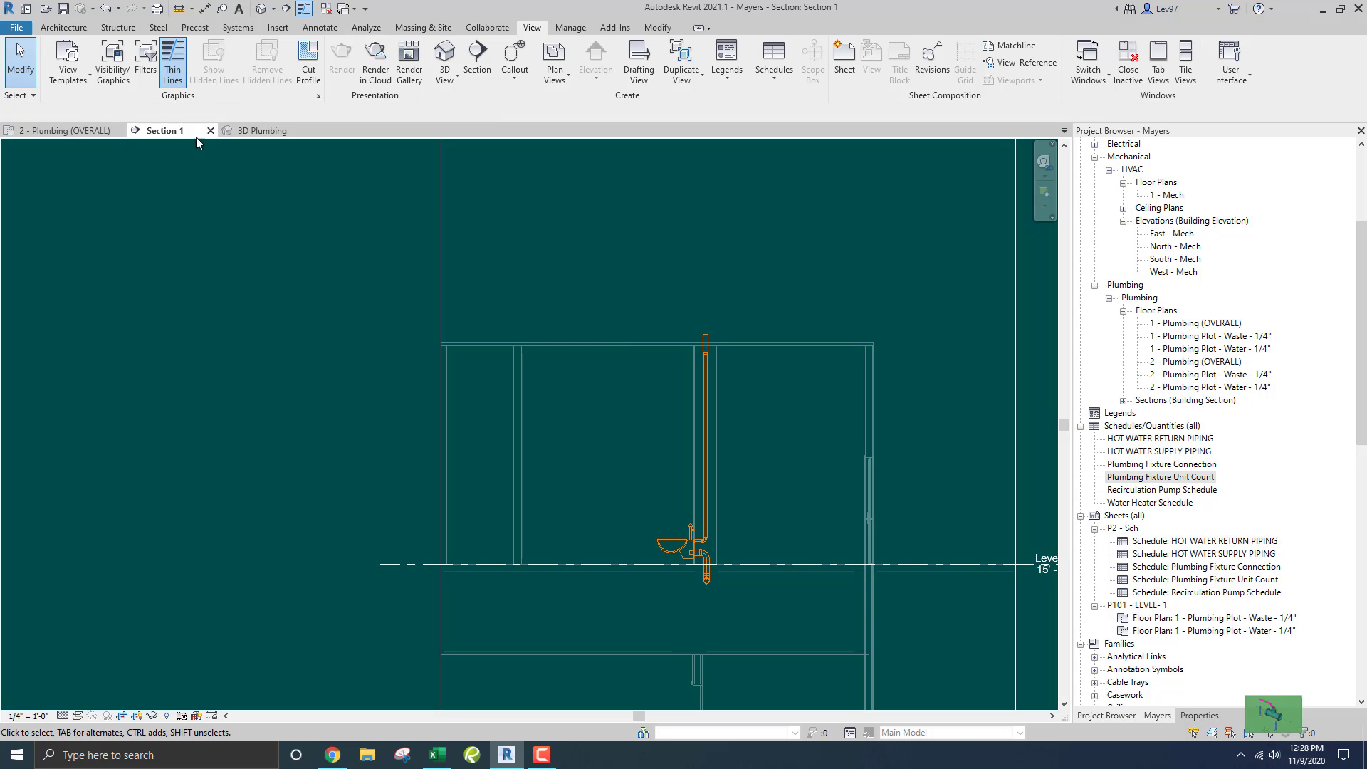
pyautogui.click(84, 132)
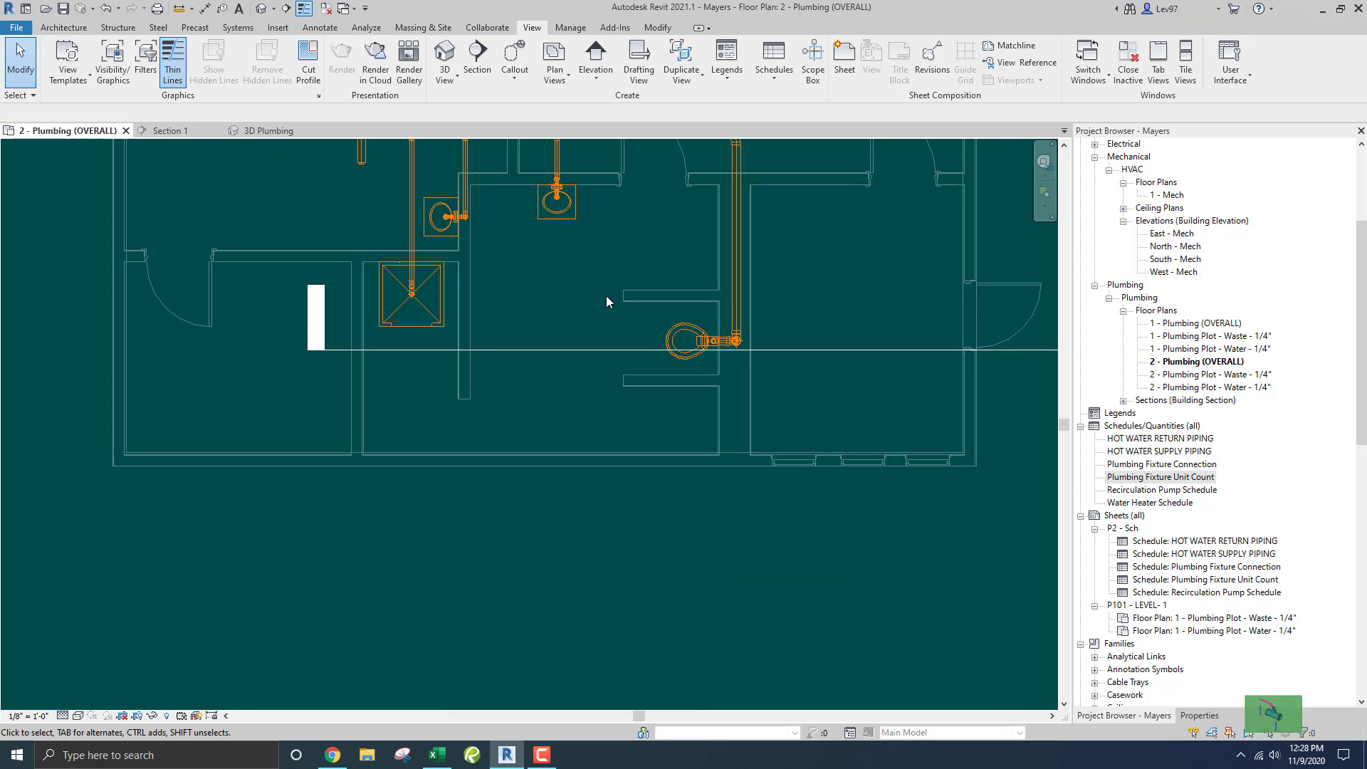
pyautogui.scroll(-3, 607, 302)
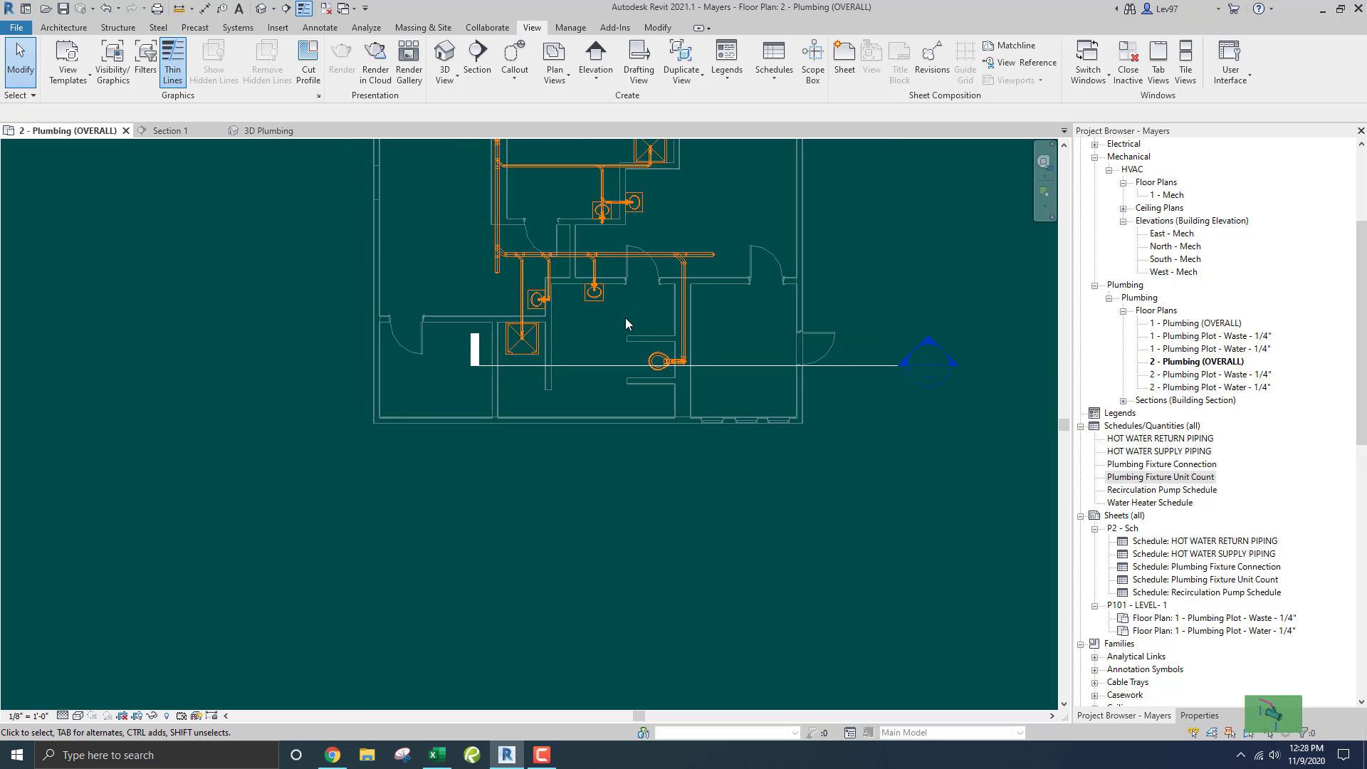
pyautogui.click(170, 131)
# Set the system type of the short horizontal 2" pipe behind the water closet to PVC_Vent
pyautogui.scroll(5, 617, 341)
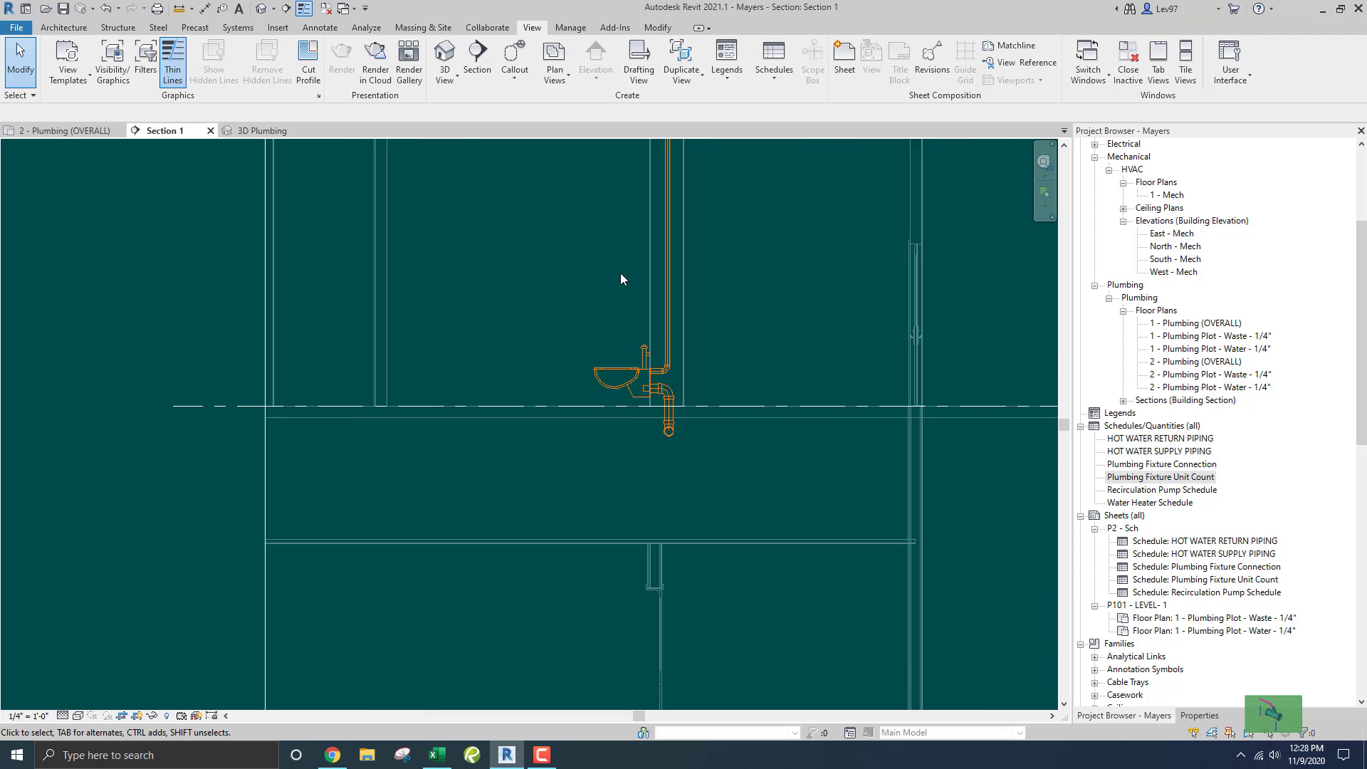
pyautogui.scroll(1, 628, 343)
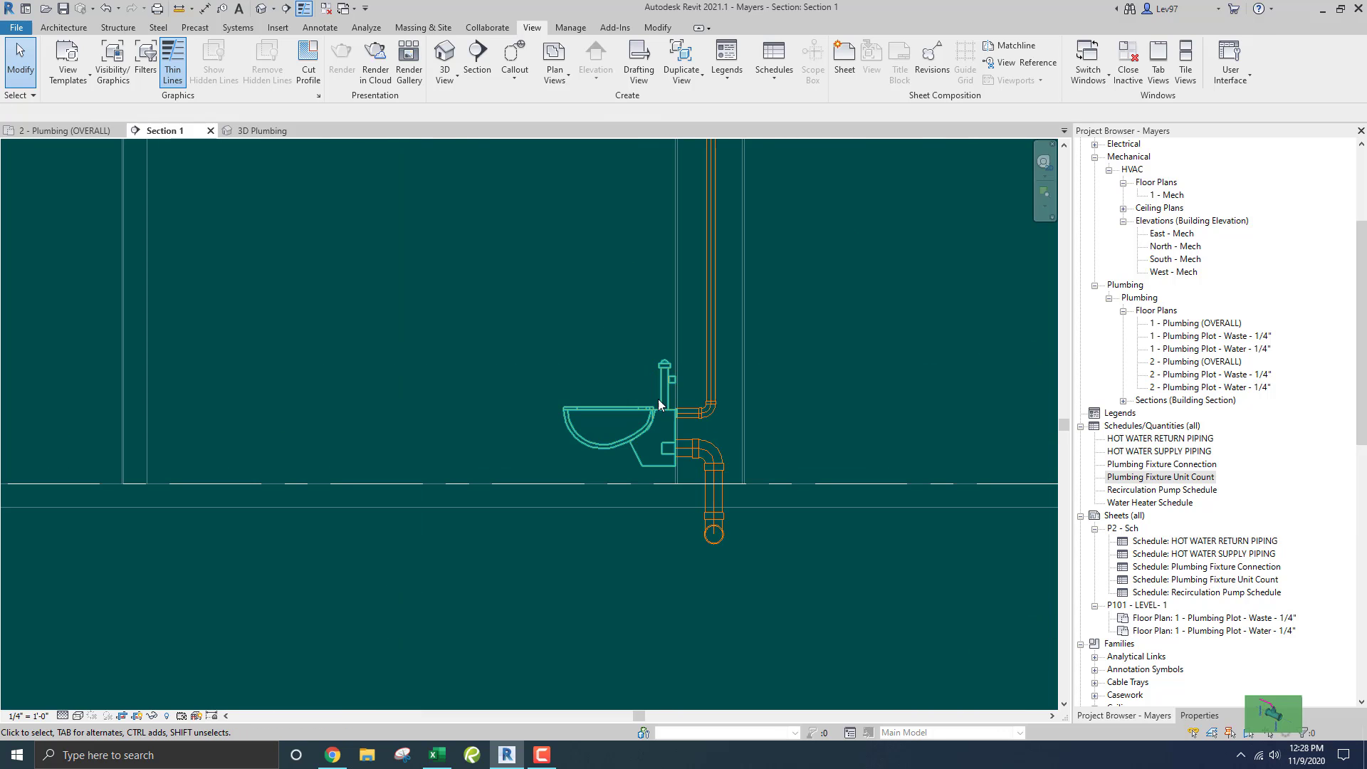
pyautogui.click(692, 422)
pyautogui.click(1199, 715)
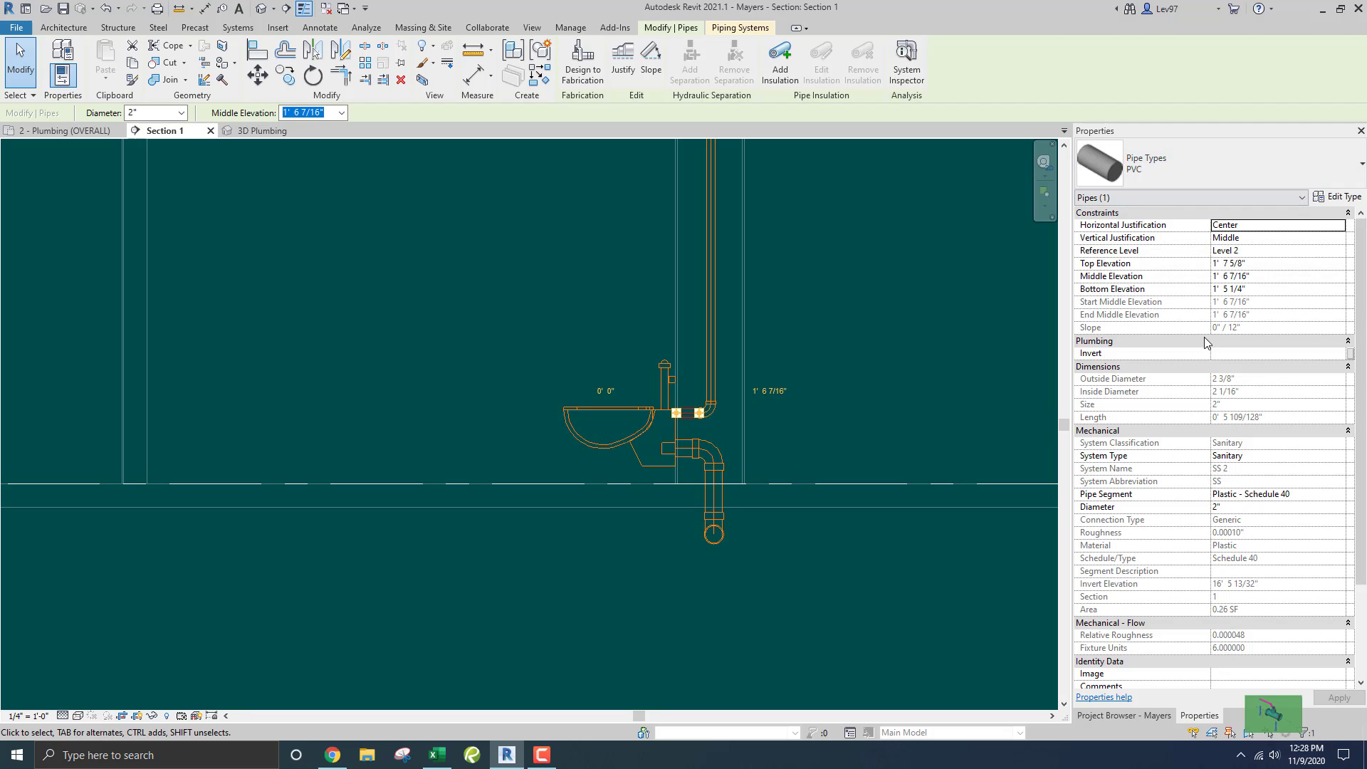
pyautogui.click(1263, 457)
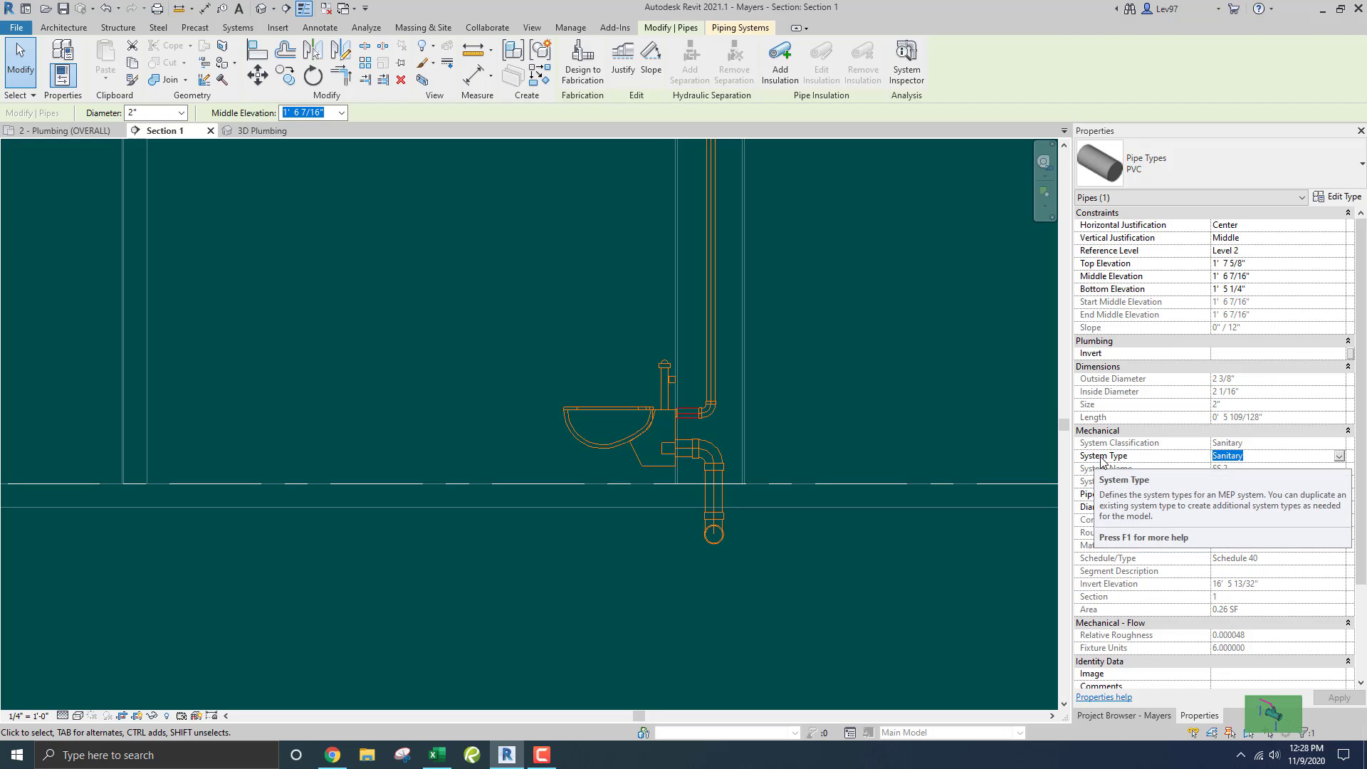
pyautogui.click(1339, 456)
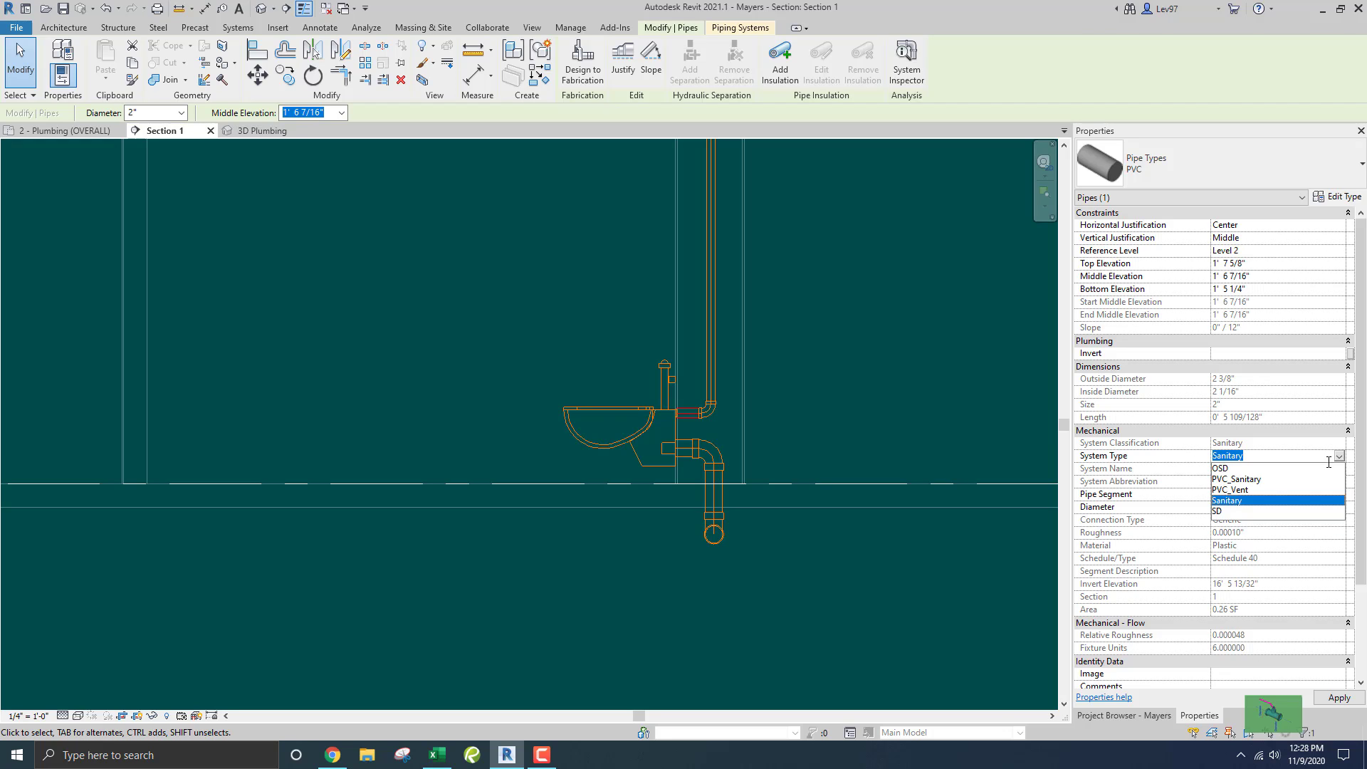
pyautogui.click(1238, 490)
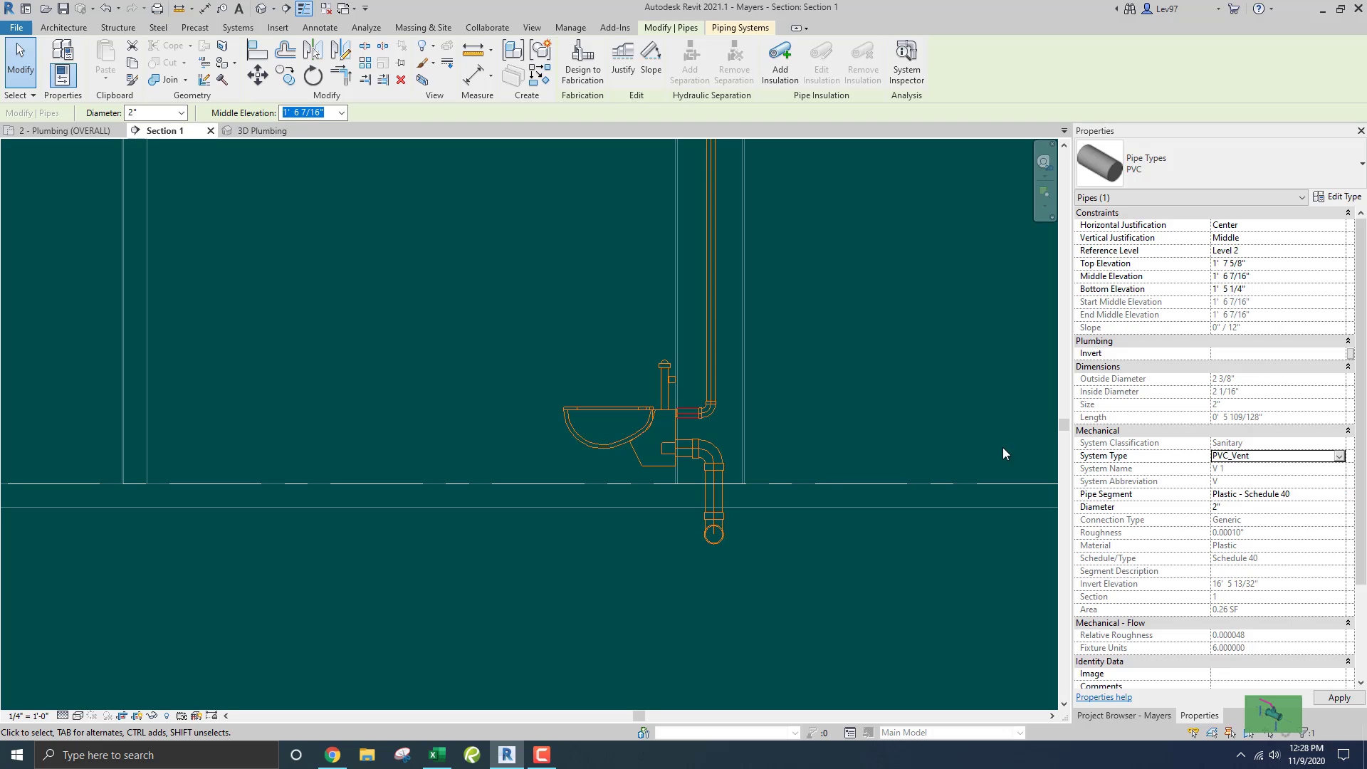
pyautogui.click(840, 345)
pyautogui.scroll(-2, 840, 345)
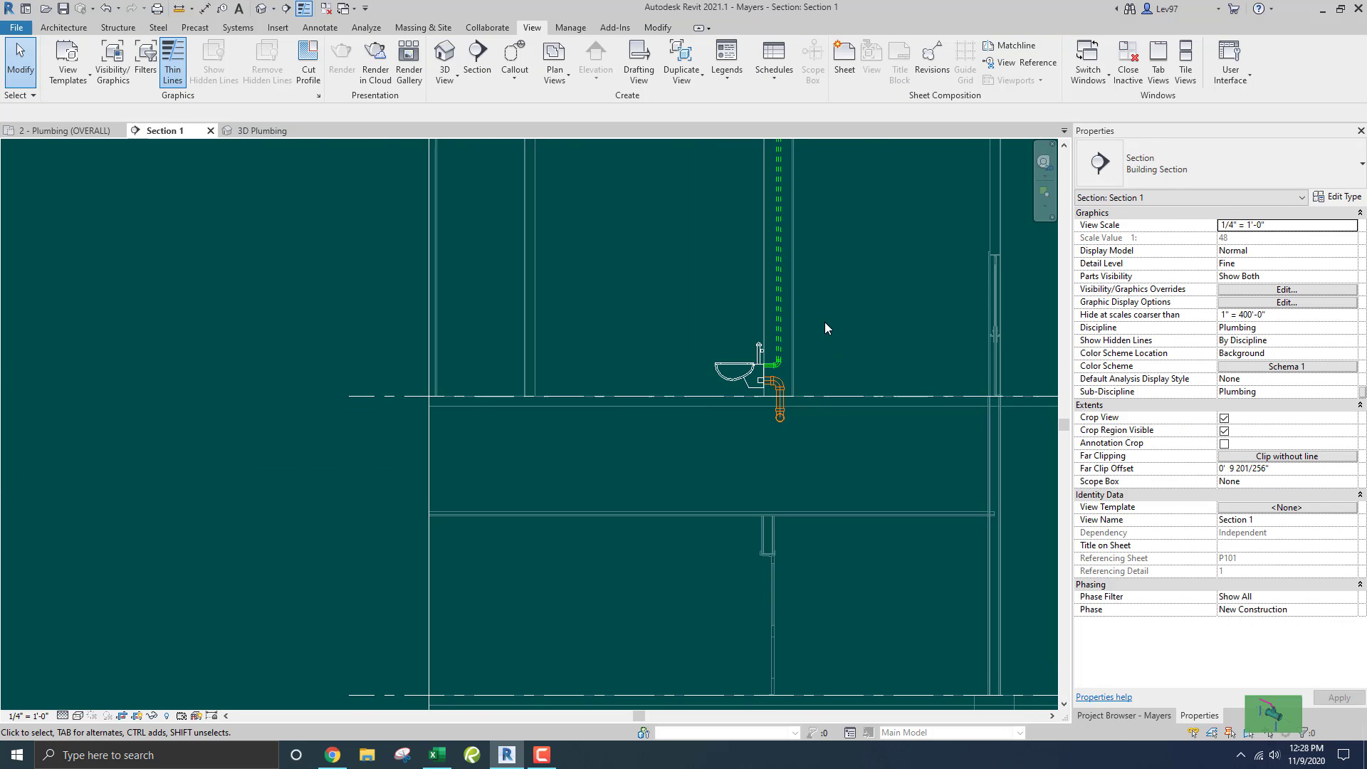
pyautogui.scroll(4, 864, 420)
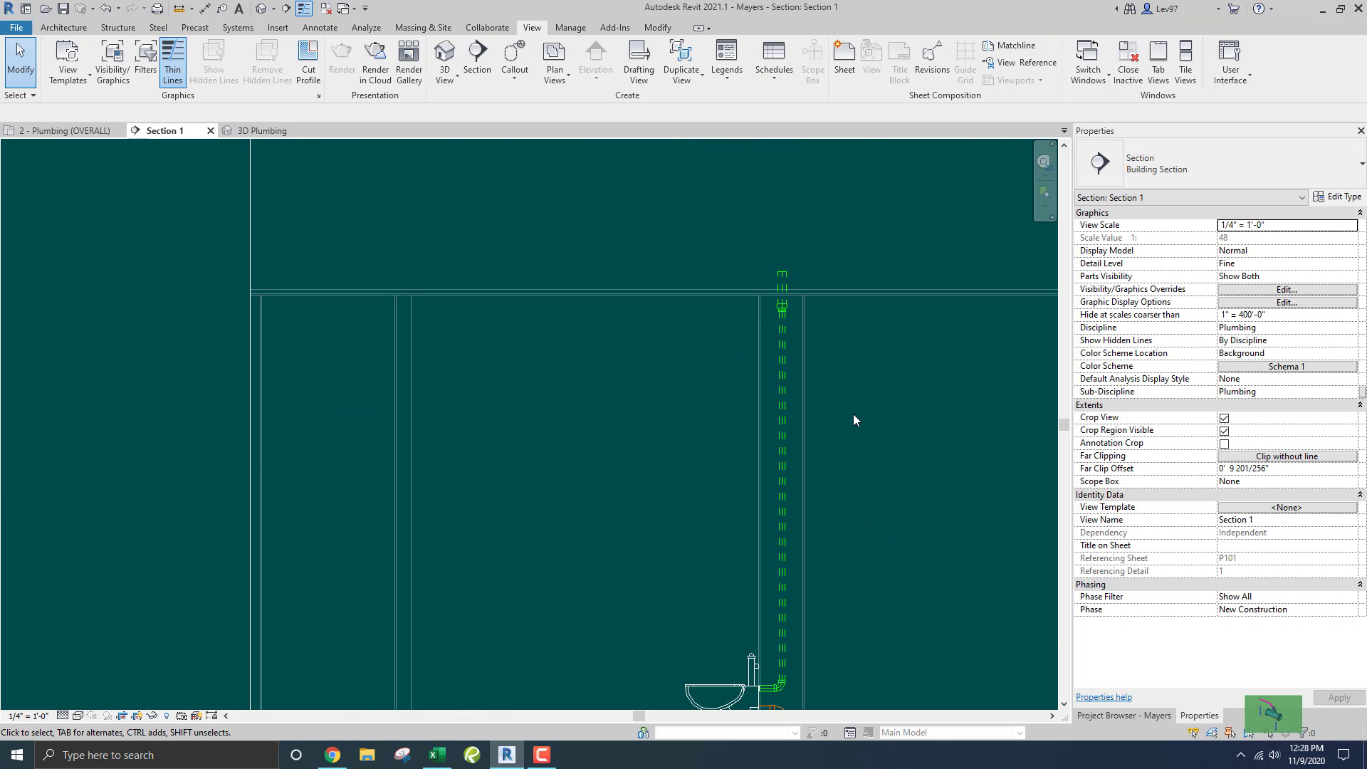
pyautogui.scroll(-2, 854, 420)
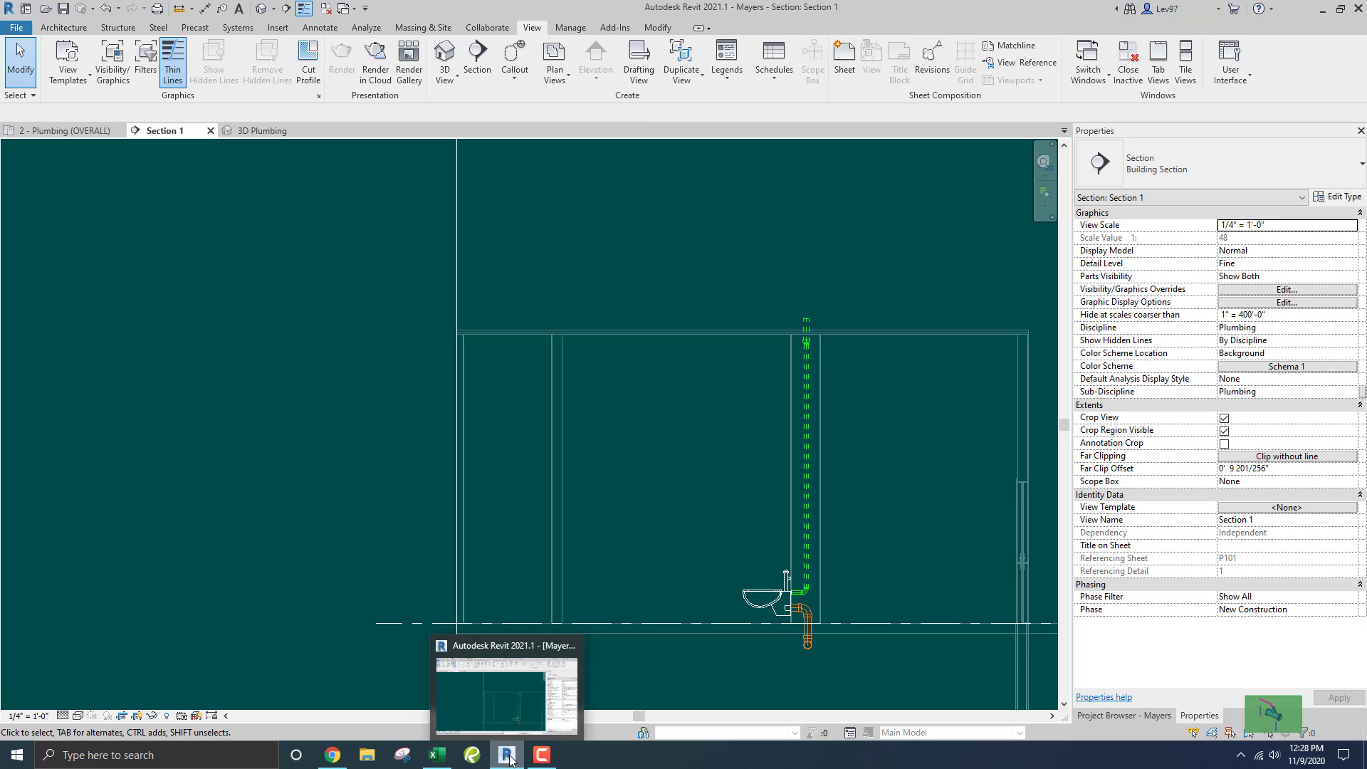
pyautogui.click(509, 758)
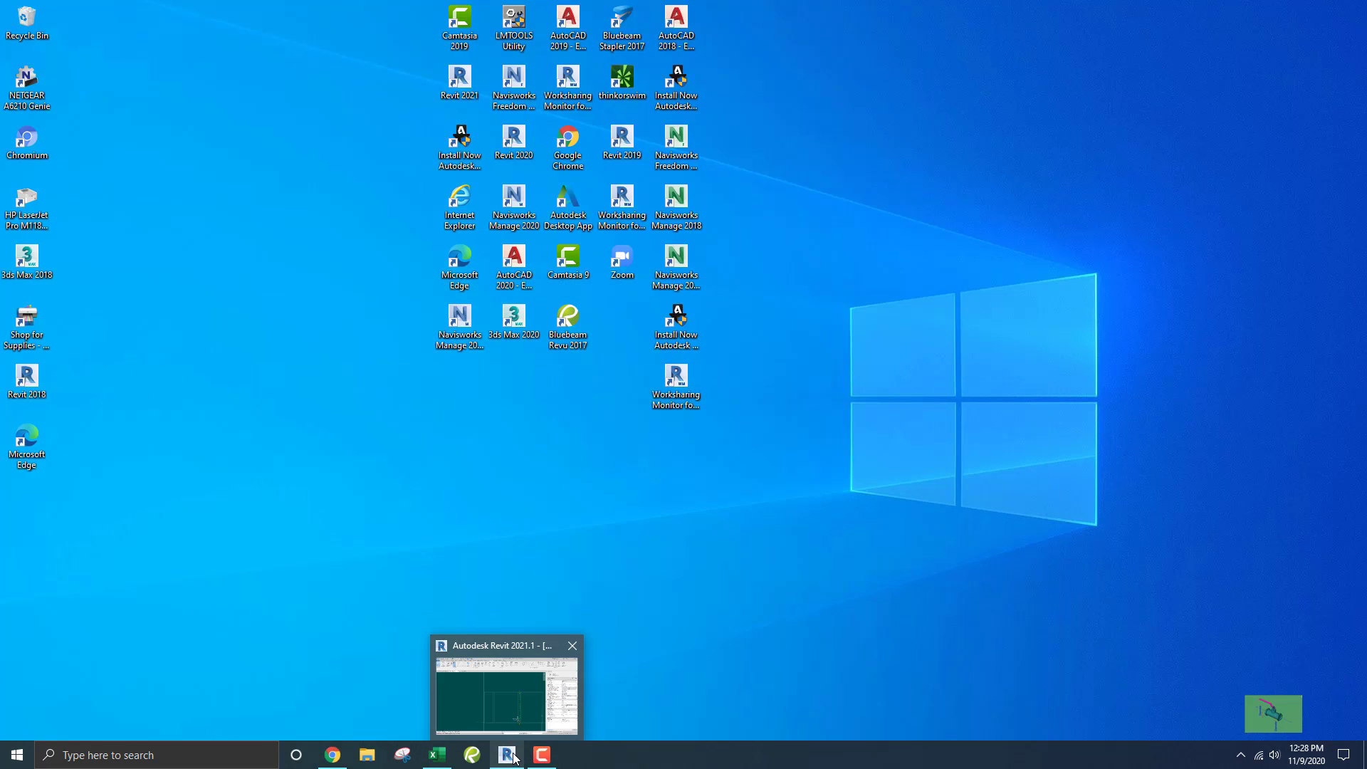
pyautogui.click(509, 759)
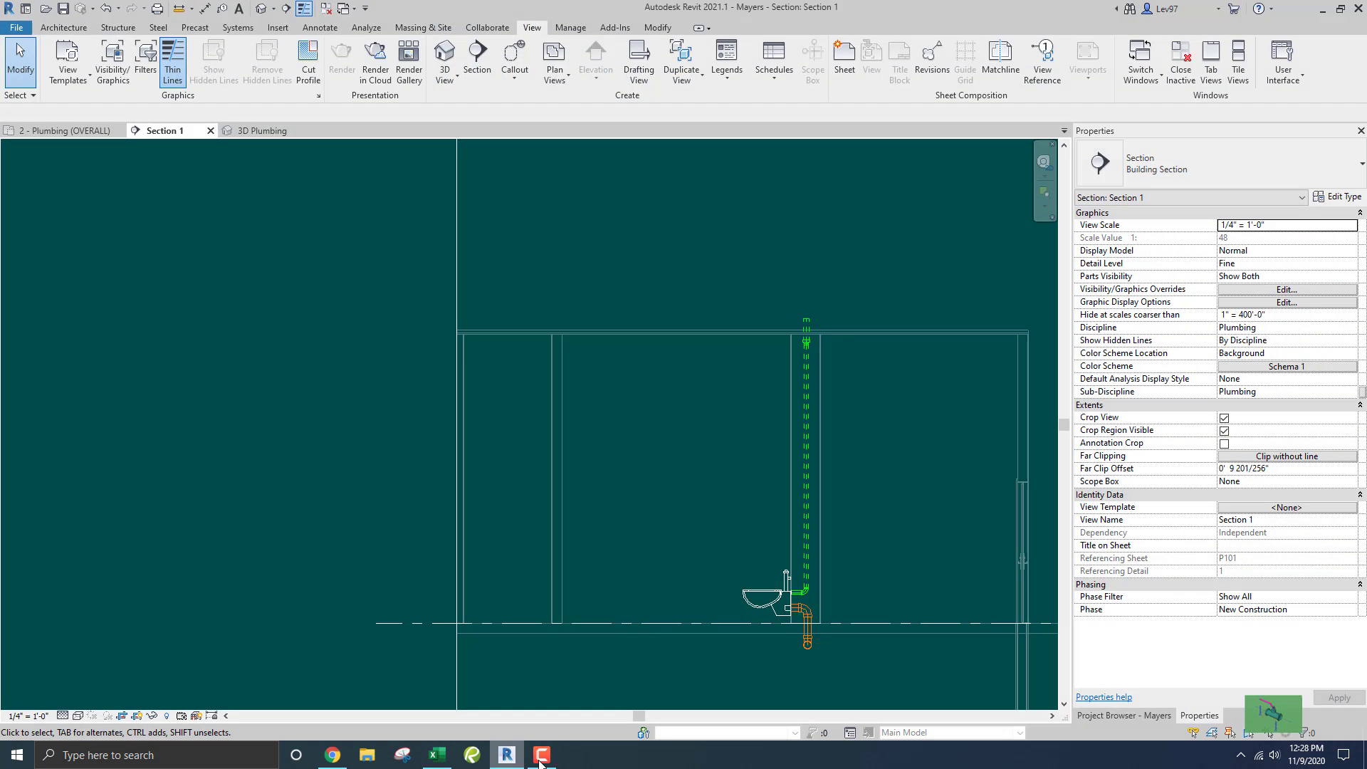
# Examine the vent and drain piping at the wall-mounted water closet in the 2 - Plumbing (OVERALL) plan
pyautogui.moveTo(539, 762)
pyautogui.click(81, 132)
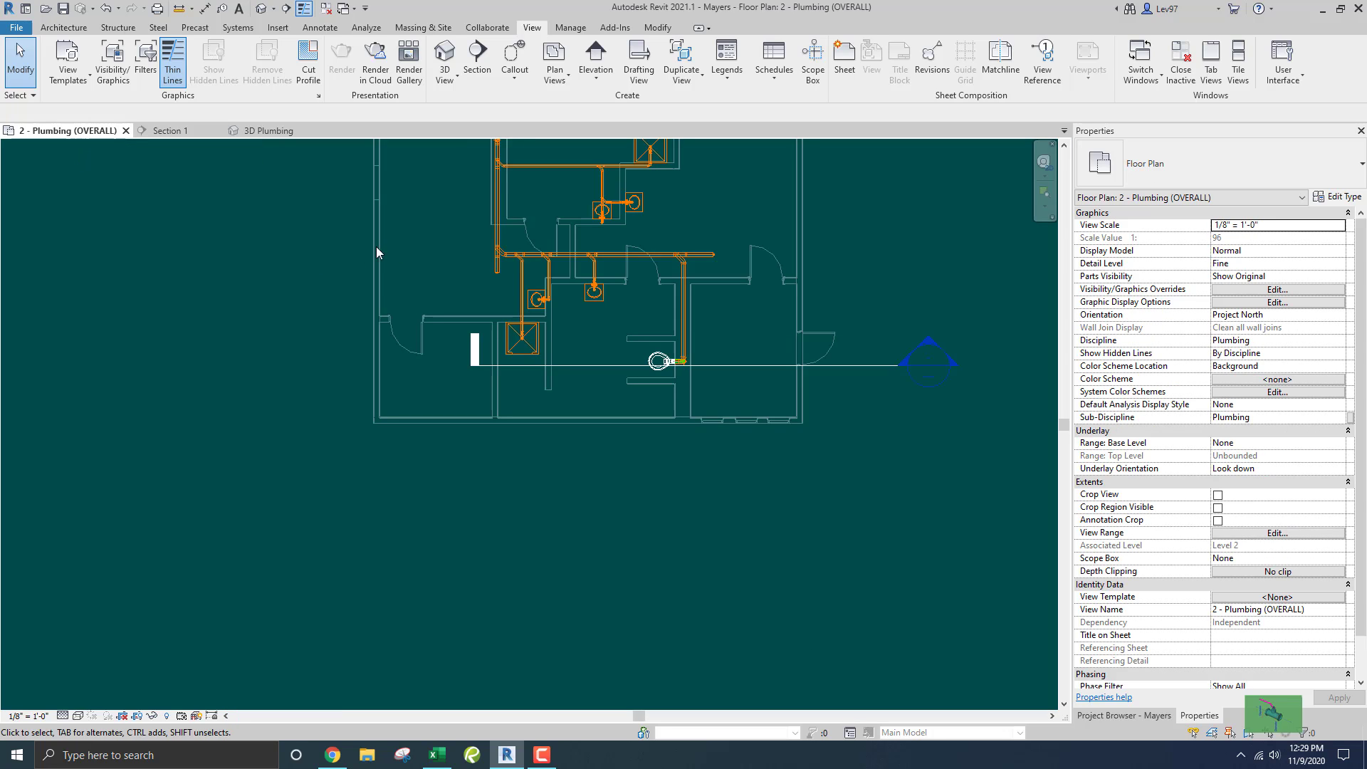
pyautogui.scroll(8, 644, 438)
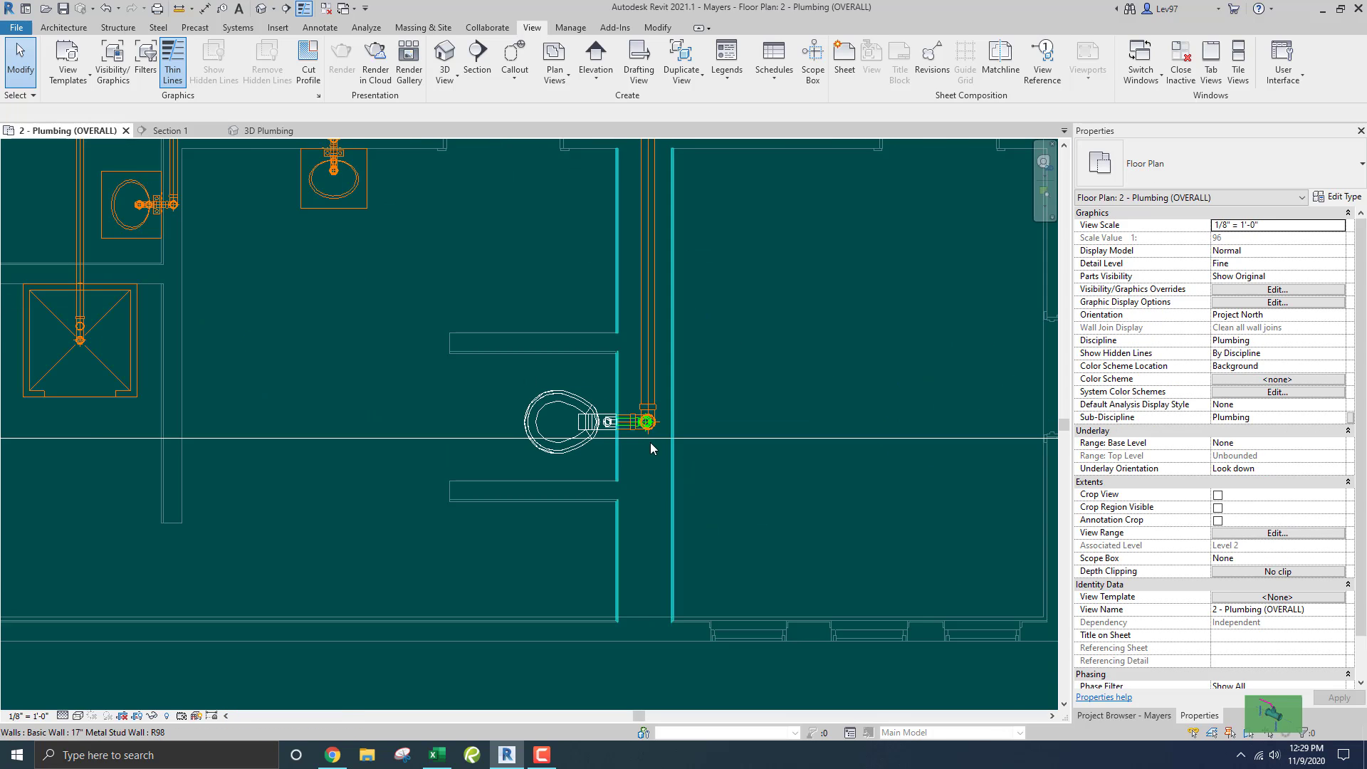
pyautogui.scroll(3, 662, 424)
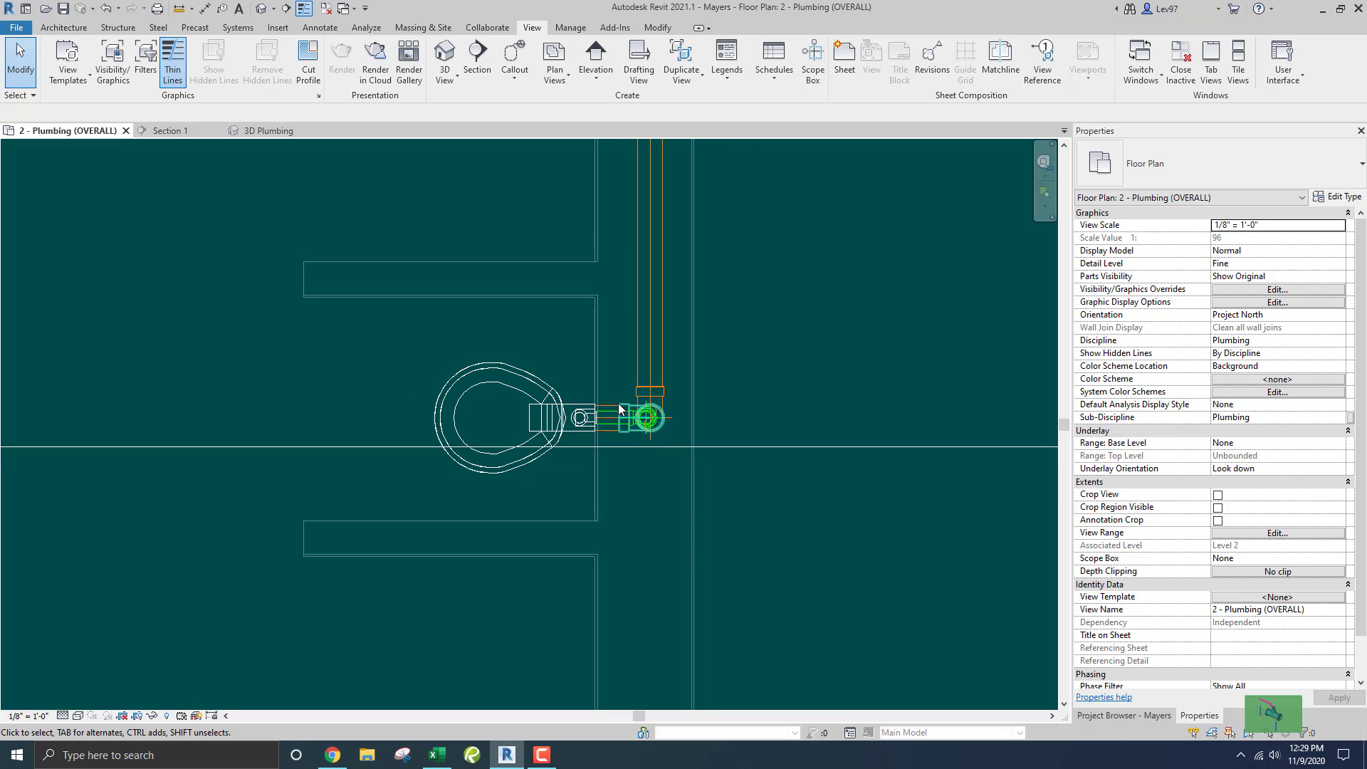
pyautogui.scroll(-10, 676, 427)
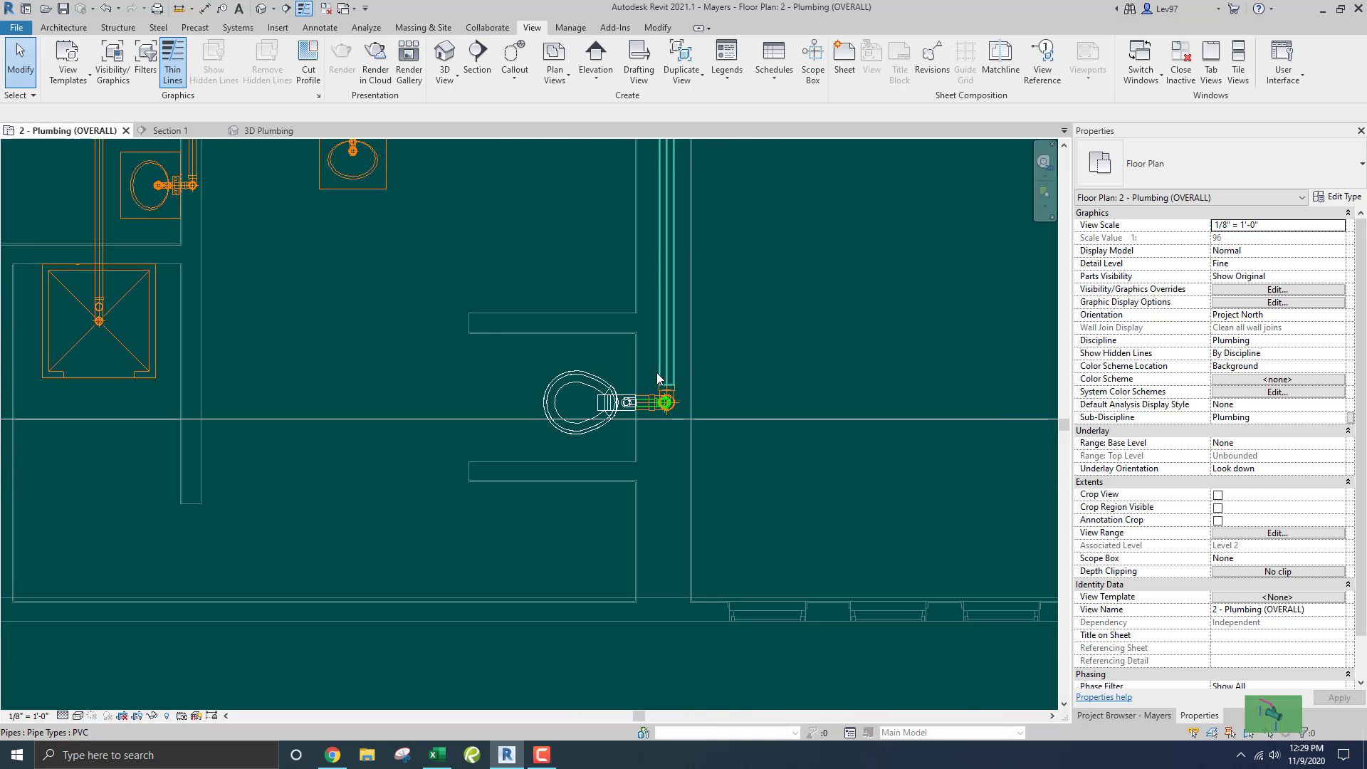
pyautogui.scroll(-2, 544, 297)
pyautogui.moveTo(543, 292); pyautogui.dragTo(632, 380, button='middle')
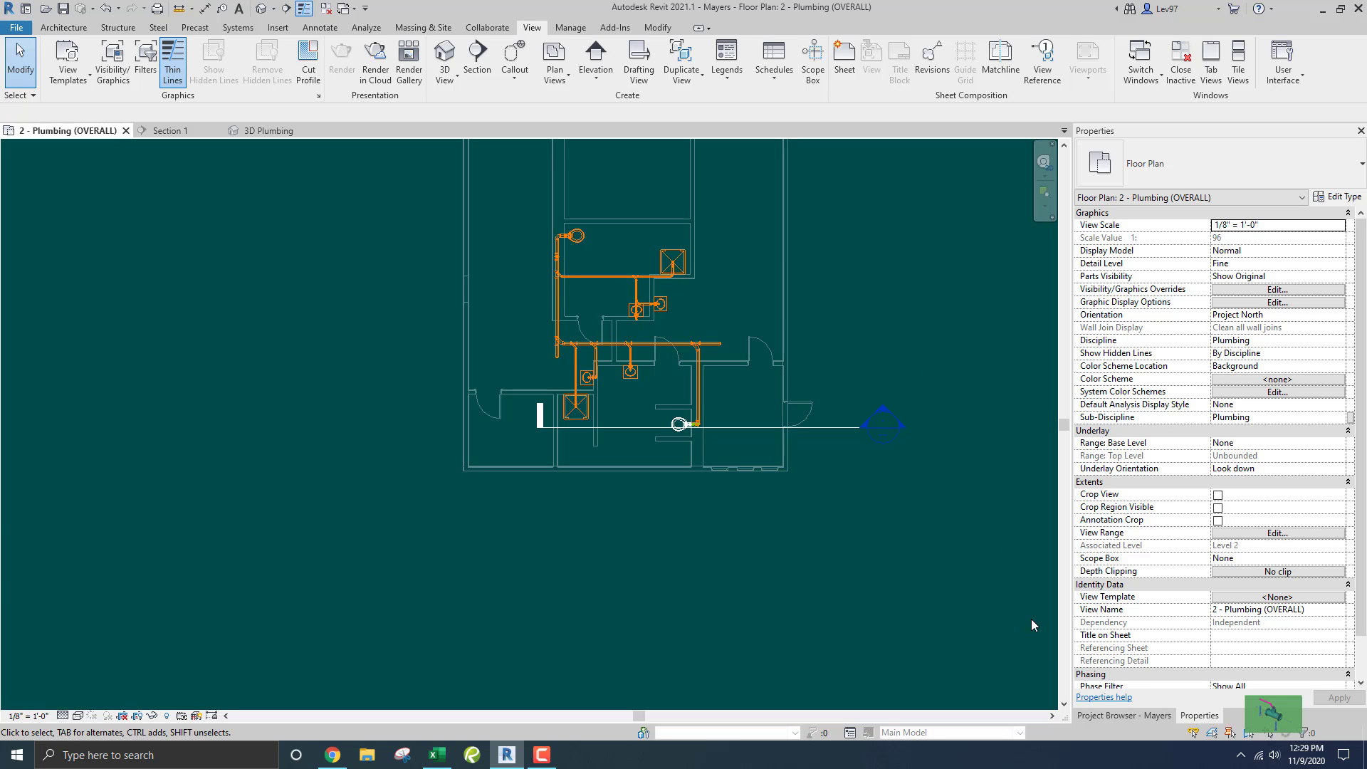
# Dock the Project Browser above the Properties palette, and regroup the two palettes in one docked panel
pyautogui.click(1108, 717)
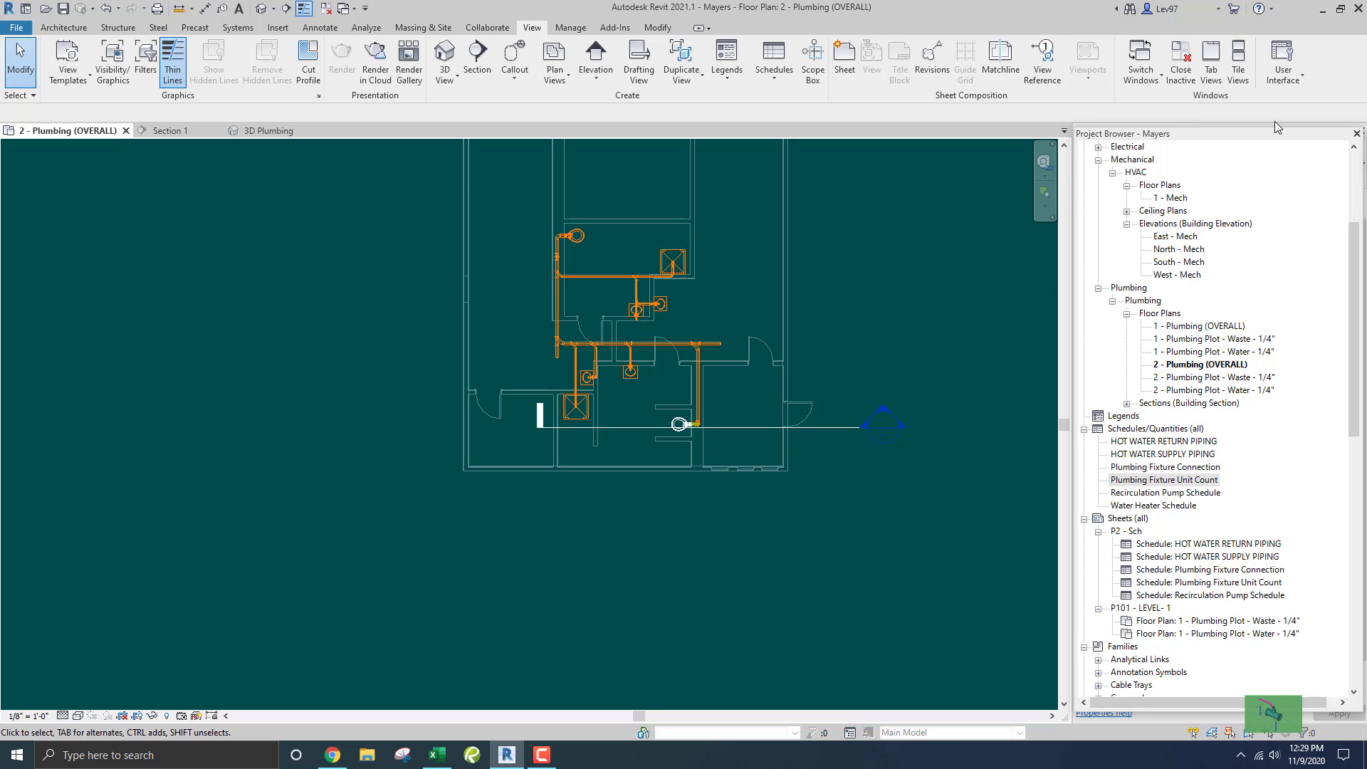
pyautogui.moveTo(1274, 141)
pyautogui.mouseDown()
pyautogui.moveTo(1205, 168)
pyautogui.moveTo(1282, 150)
pyautogui.mouseUp()
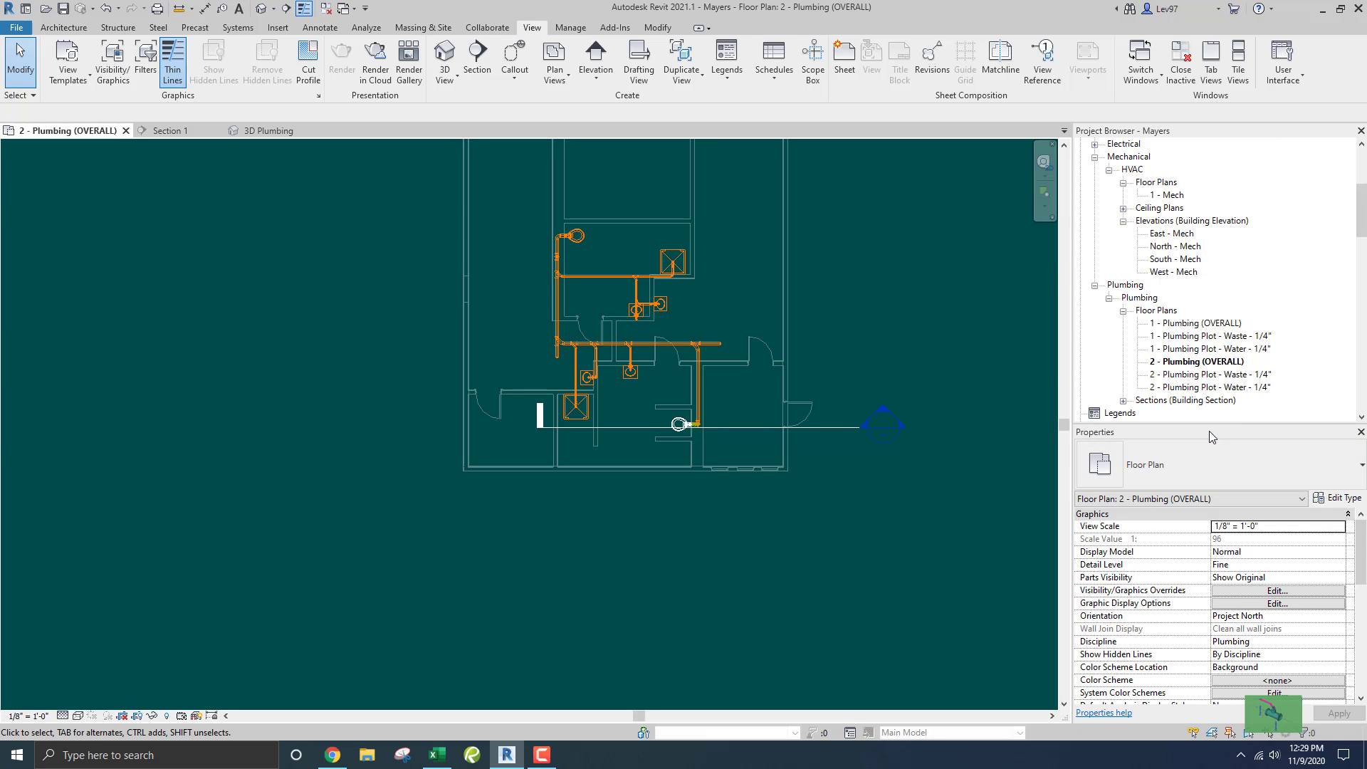
pyautogui.moveTo(1188, 430); pyautogui.dragTo(1233, 143)
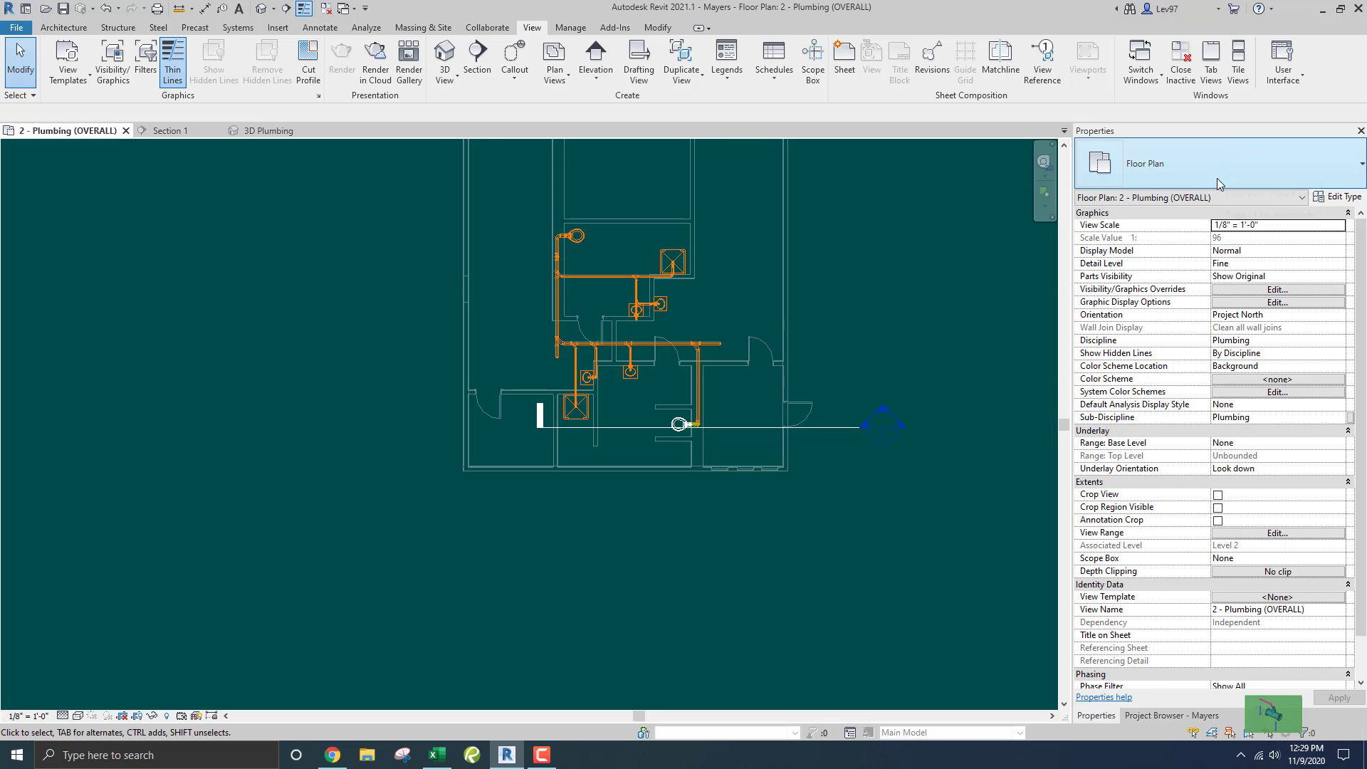
# Open the 2 - Plumbing Plot - Waste - 1/4" floor plan and check its view properties
pyautogui.click(1157, 716)
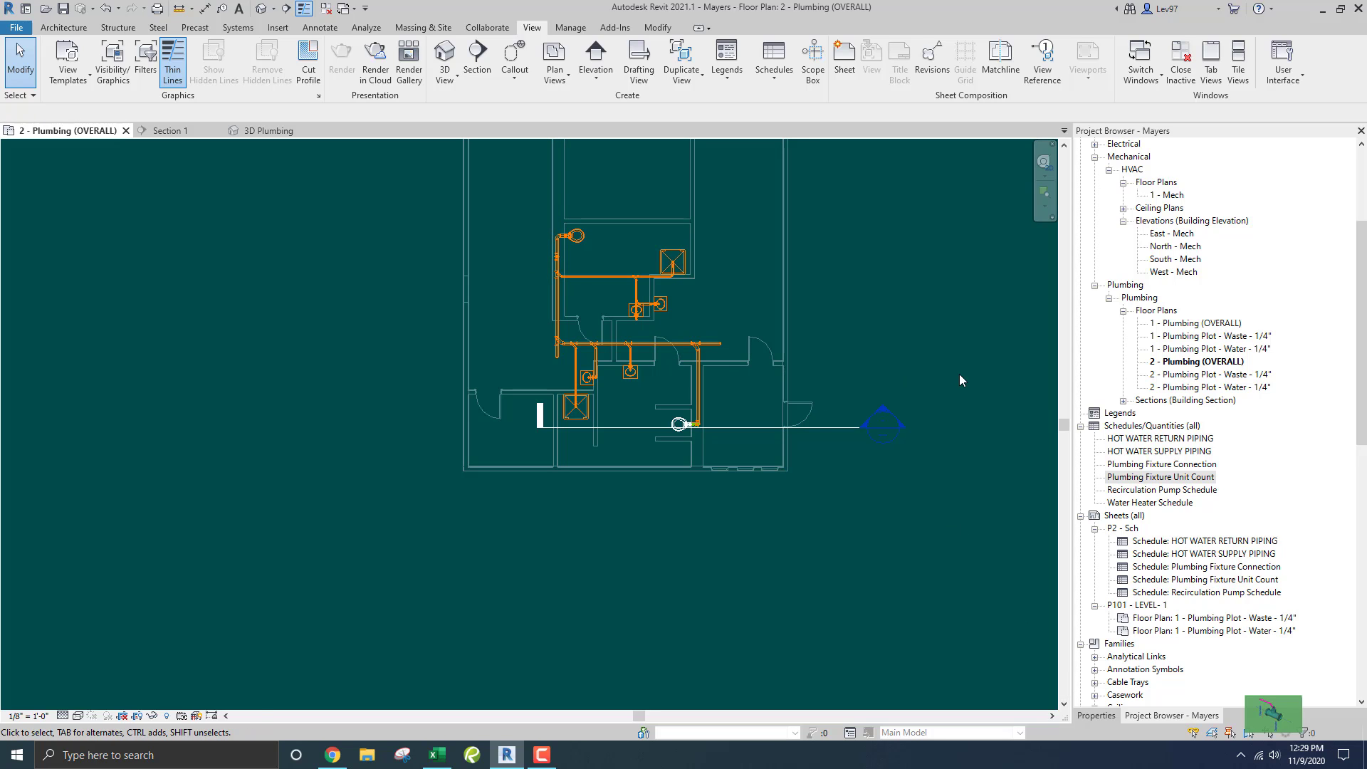
pyautogui.doubleClick(1186, 376)
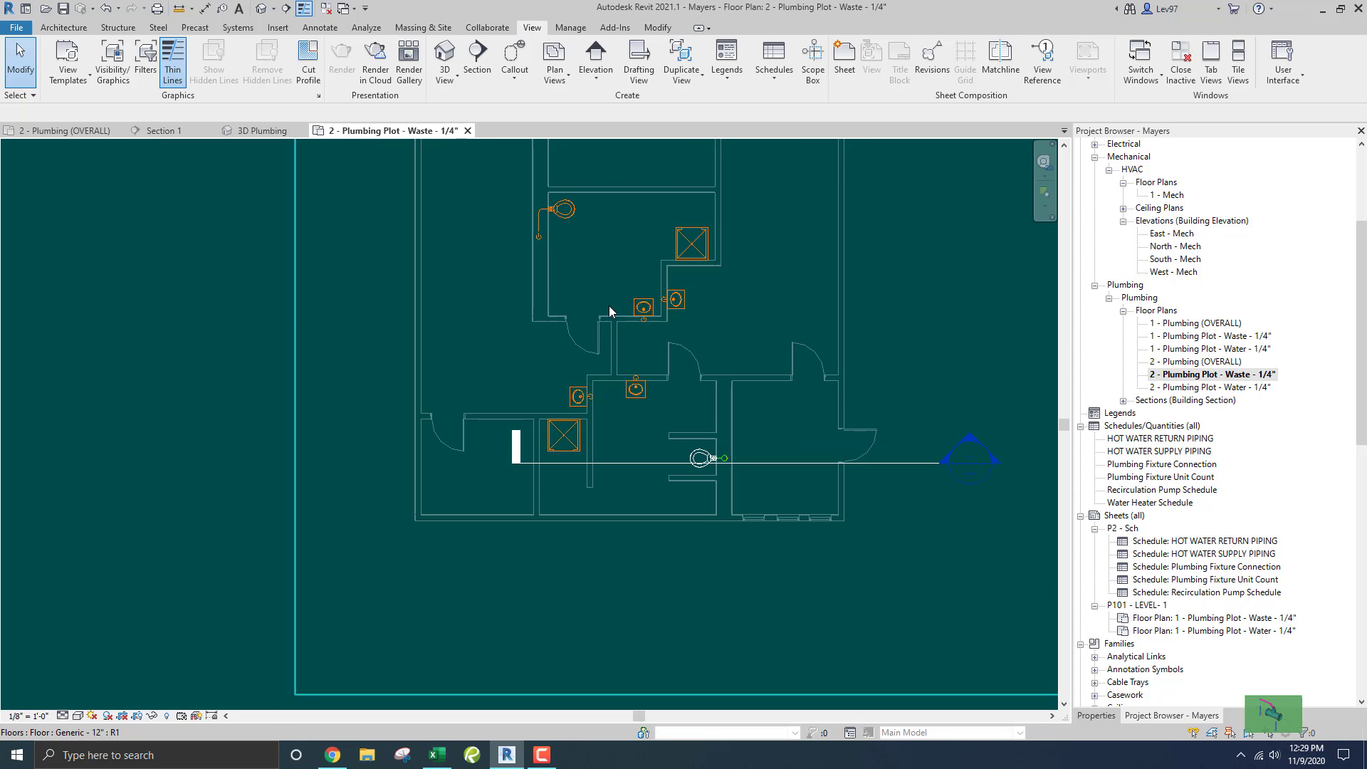
pyautogui.scroll(1, 611, 319)
pyautogui.click(1096, 715)
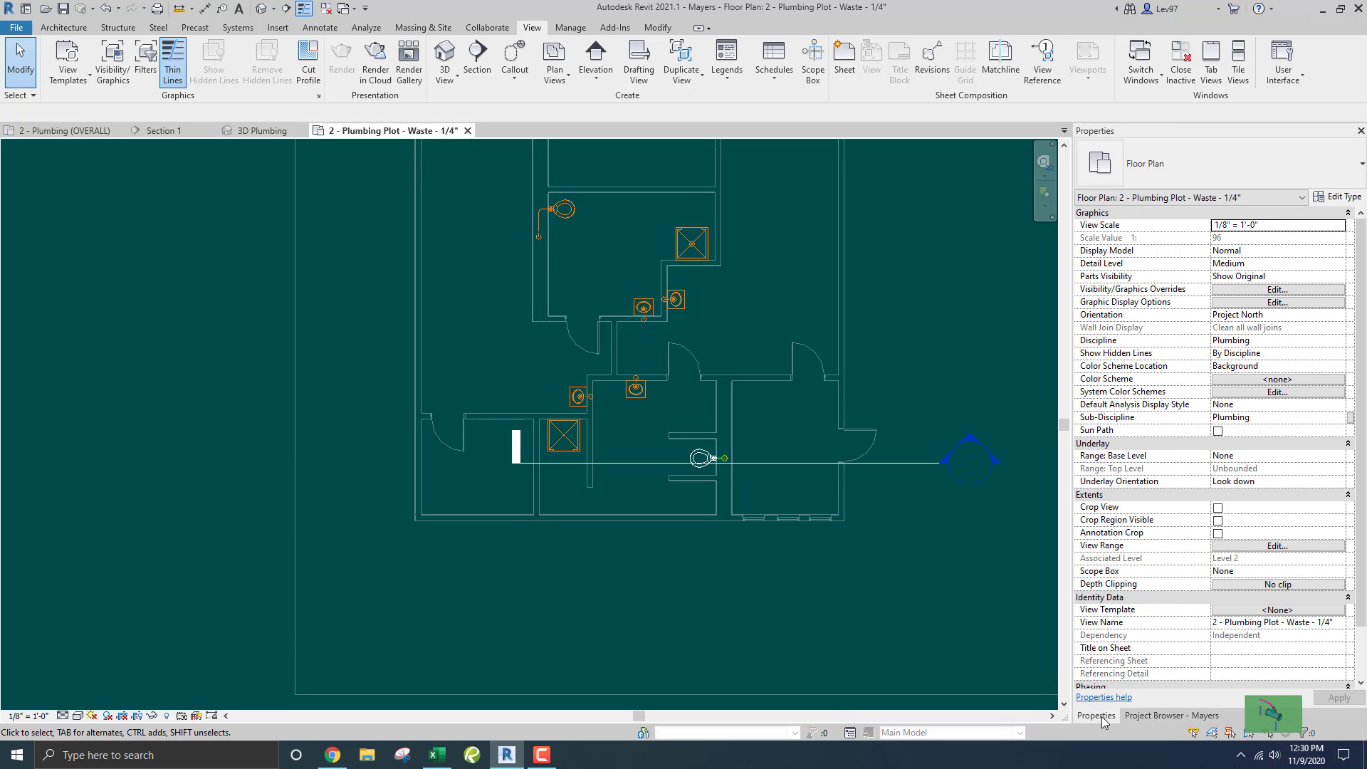
pyautogui.click(1175, 719)
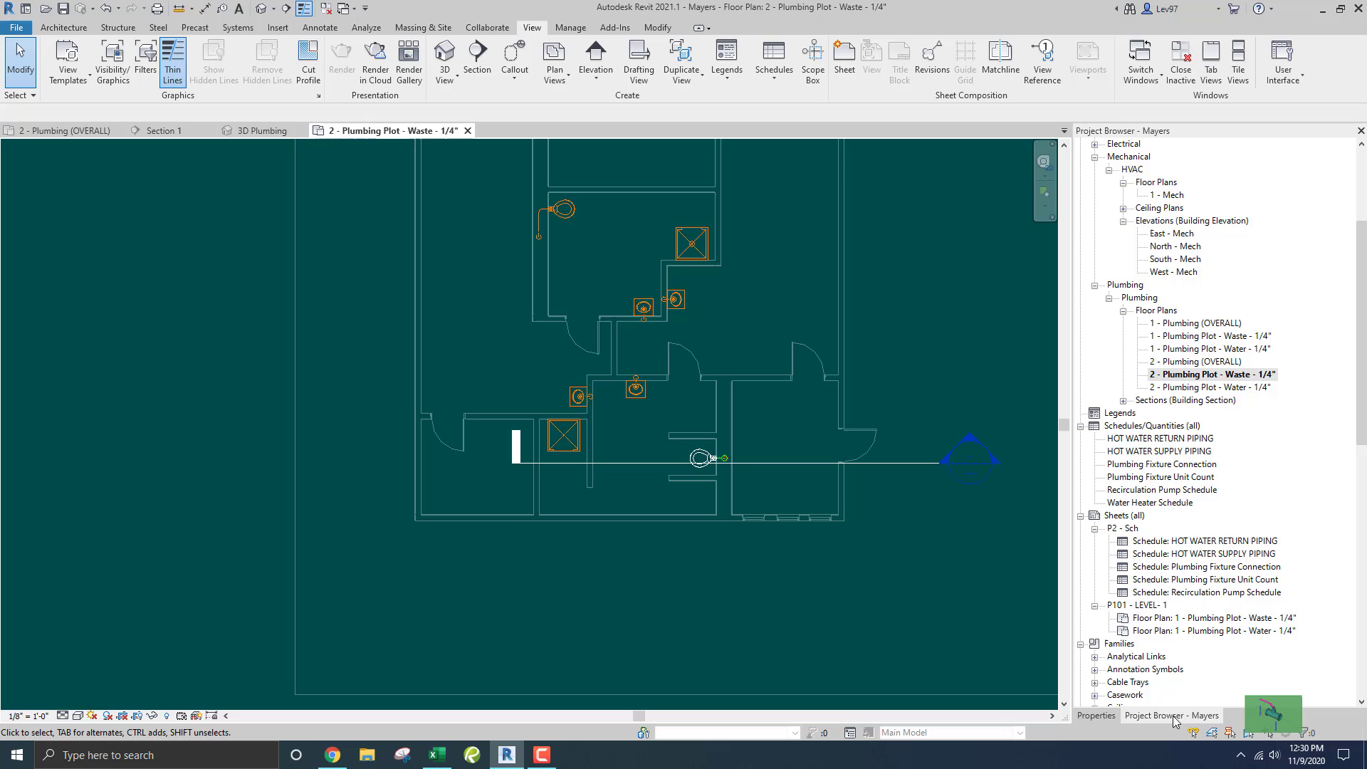
# Bring the view properties of the 2 - Plumbing Plot - Waste - 1/4" plan to the front instead of the project browser
pyautogui.click(1103, 719)
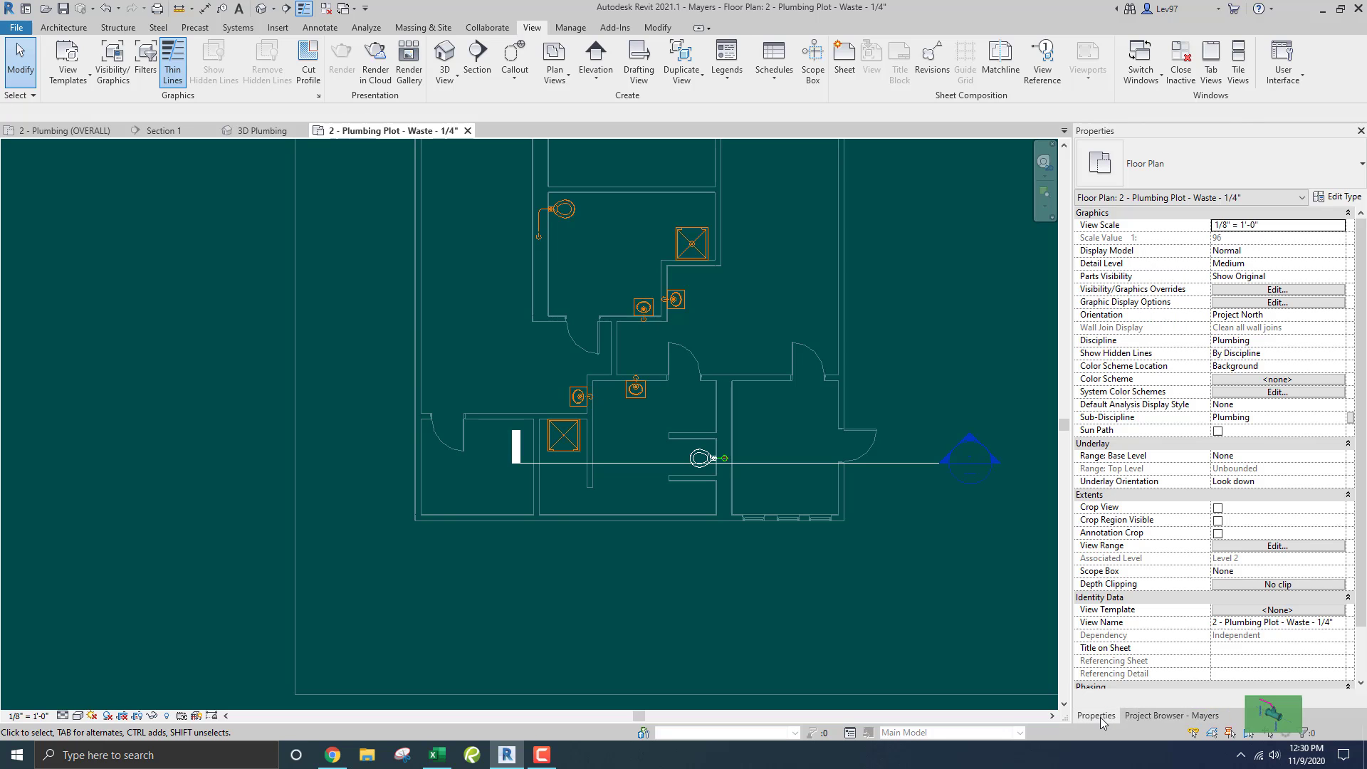
pyautogui.click(1171, 720)
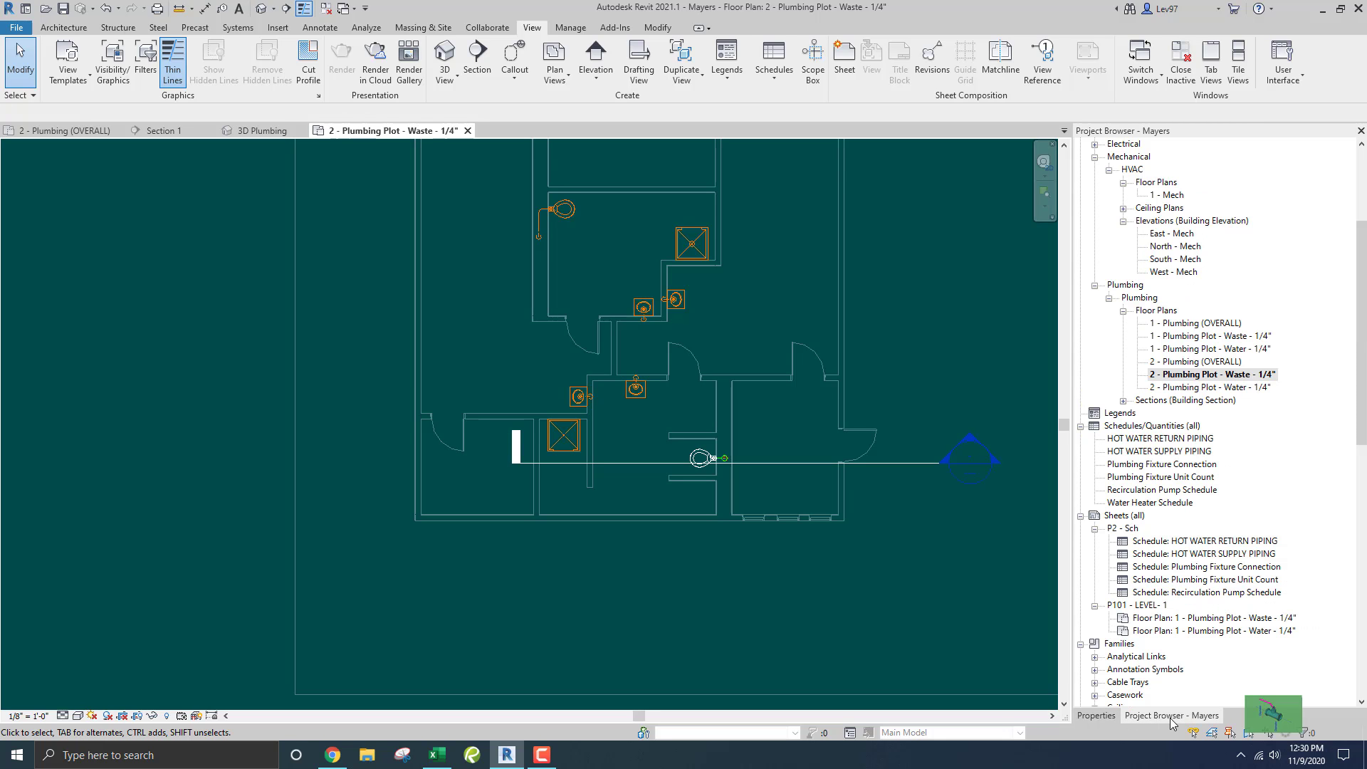
pyautogui.click(1097, 717)
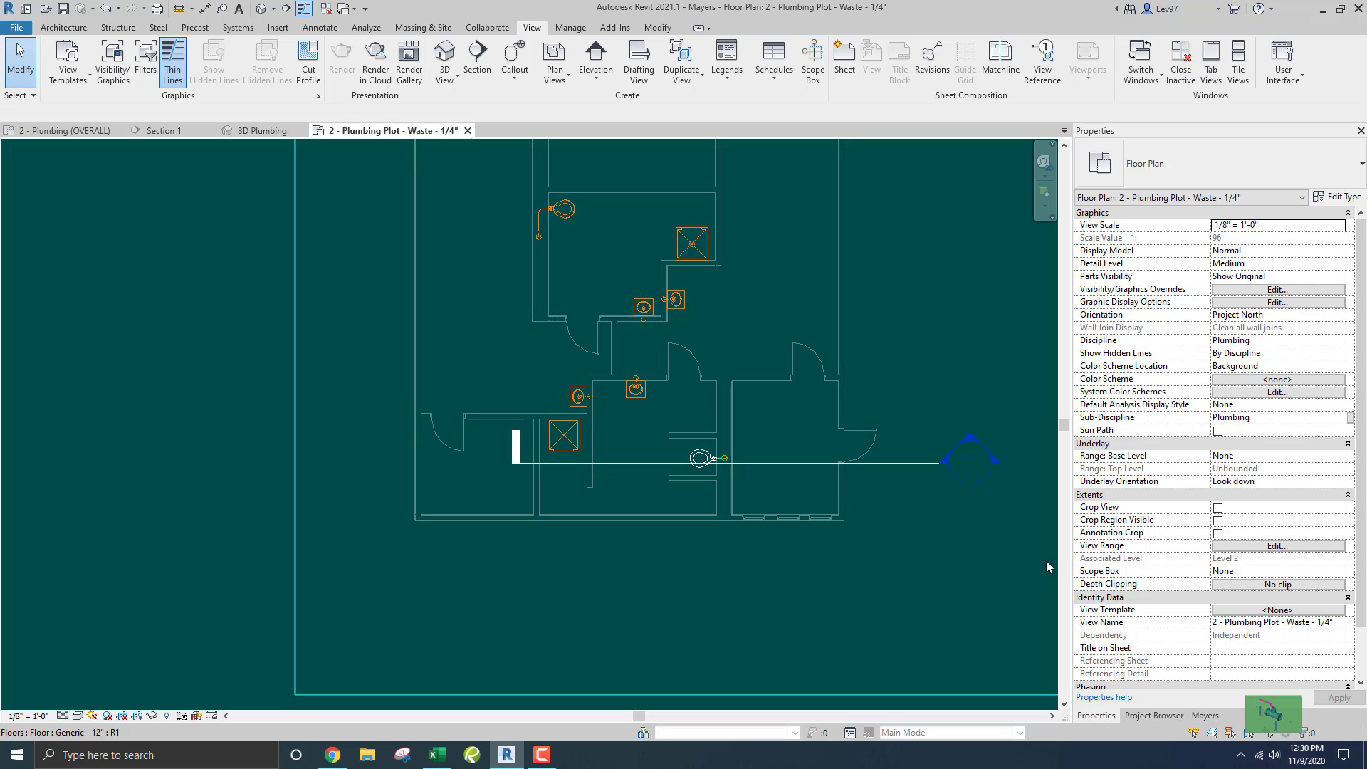
# Set the view depth offset of the Level 2 waste plot plan's view range to -2' 0"
pyautogui.click(1257, 547)
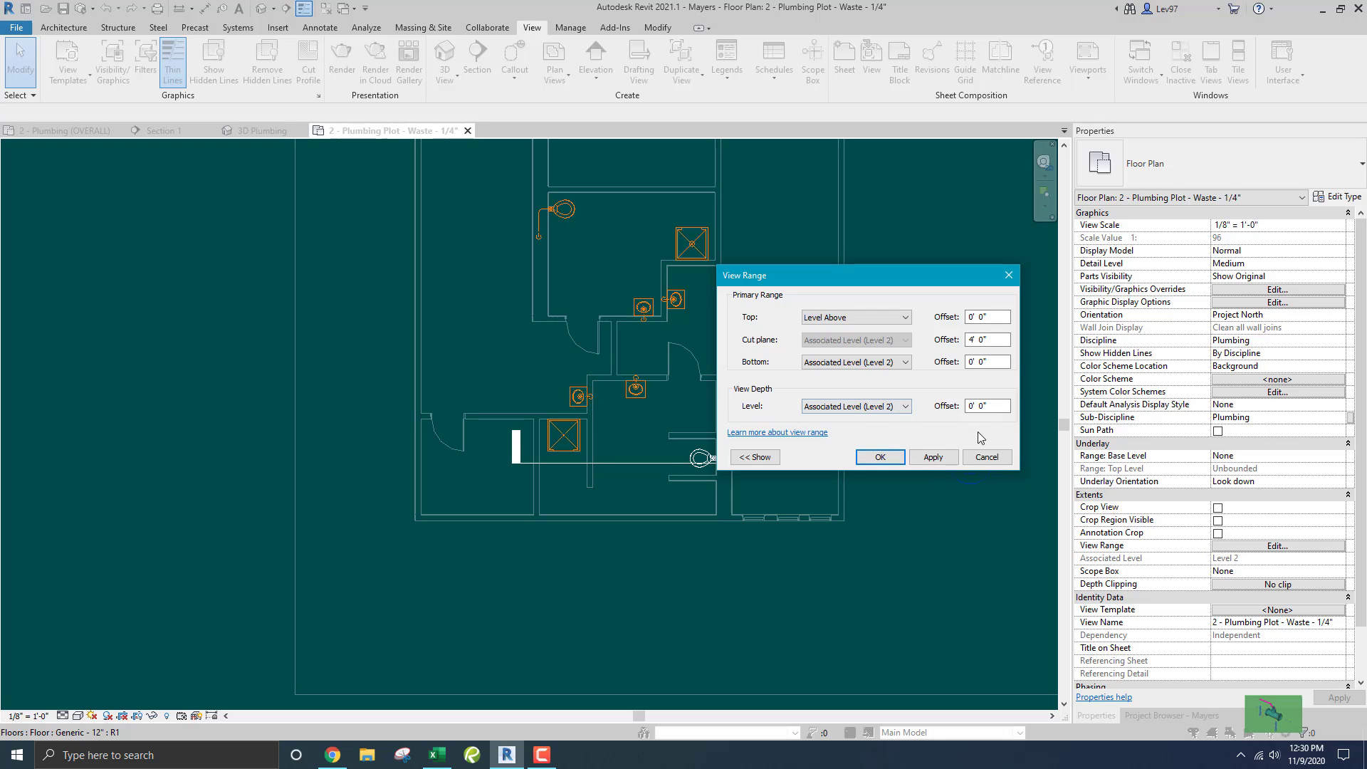
pyautogui.moveTo(995, 406); pyautogui.dragTo(930, 404)
pyautogui.write('-2')
pyautogui.click(880, 458)
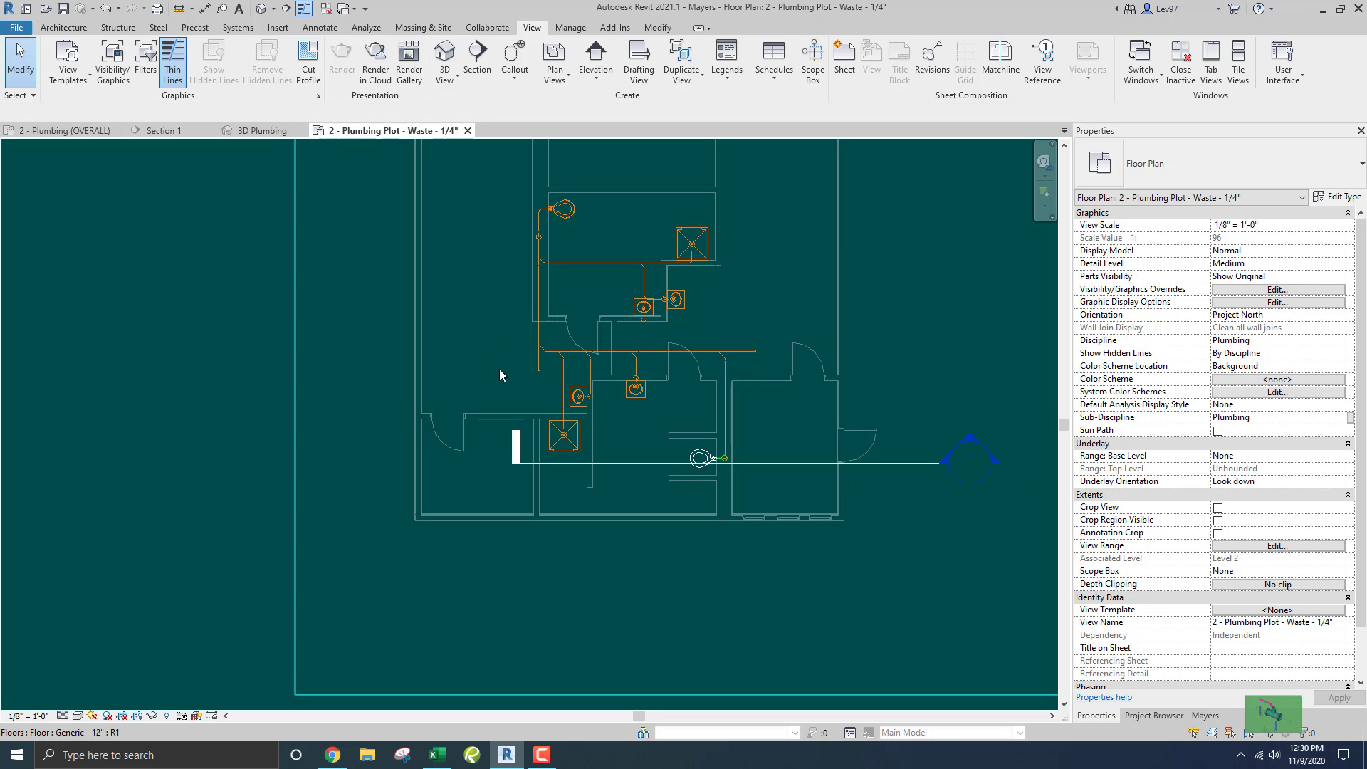
# Examine the waste pipe runs and fixture connections across the Level 2 waste plot plan
pyautogui.scroll(1, 544, 375)
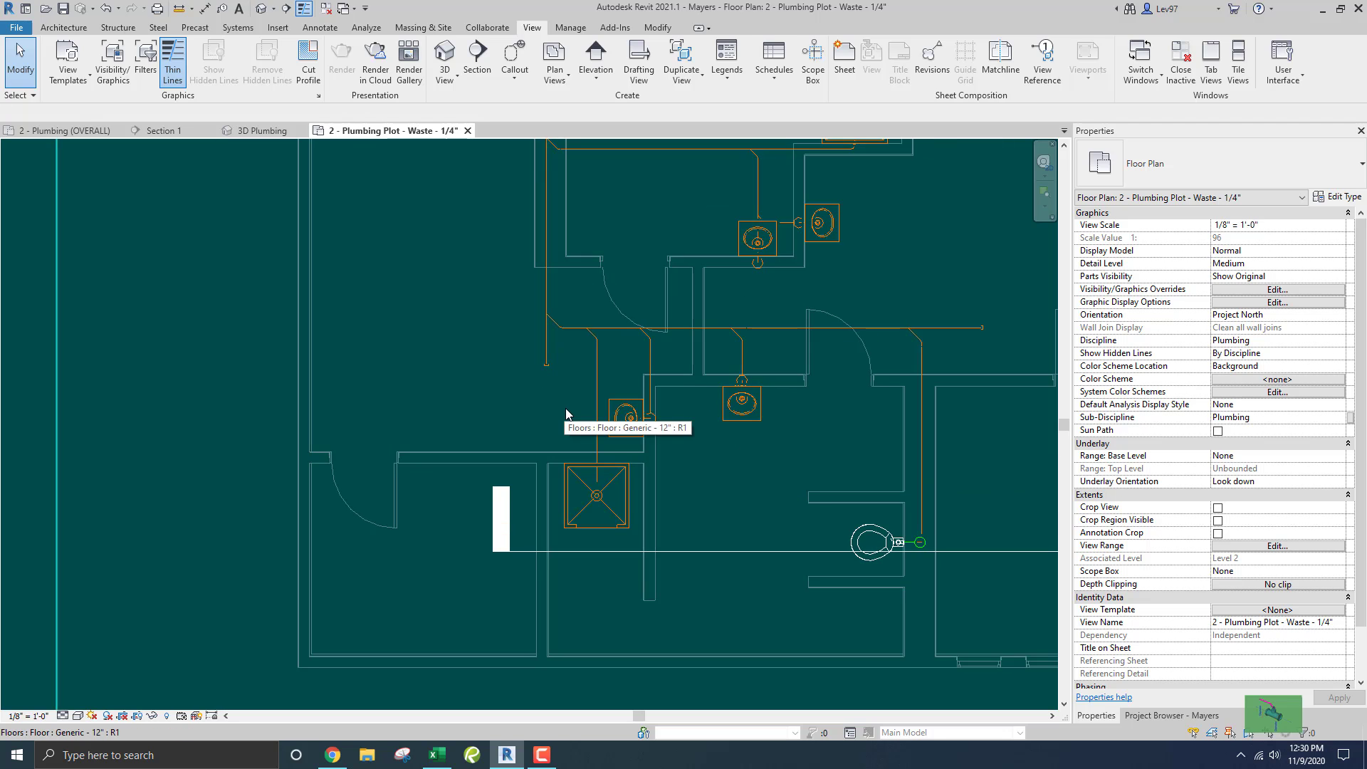
pyautogui.scroll(-1, 562, 410)
pyautogui.scroll(-1, 502, 317)
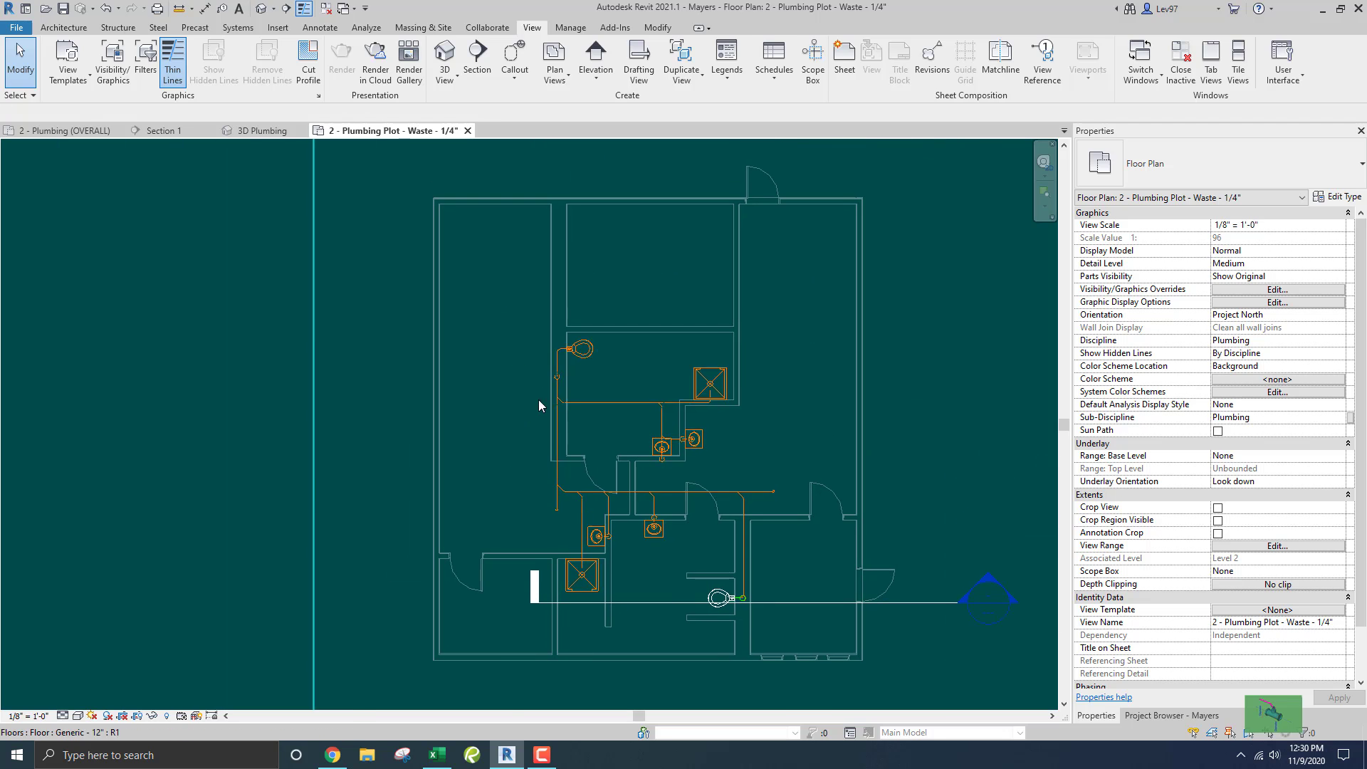
pyautogui.scroll(2, 596, 398)
pyautogui.scroll(1, 598, 392)
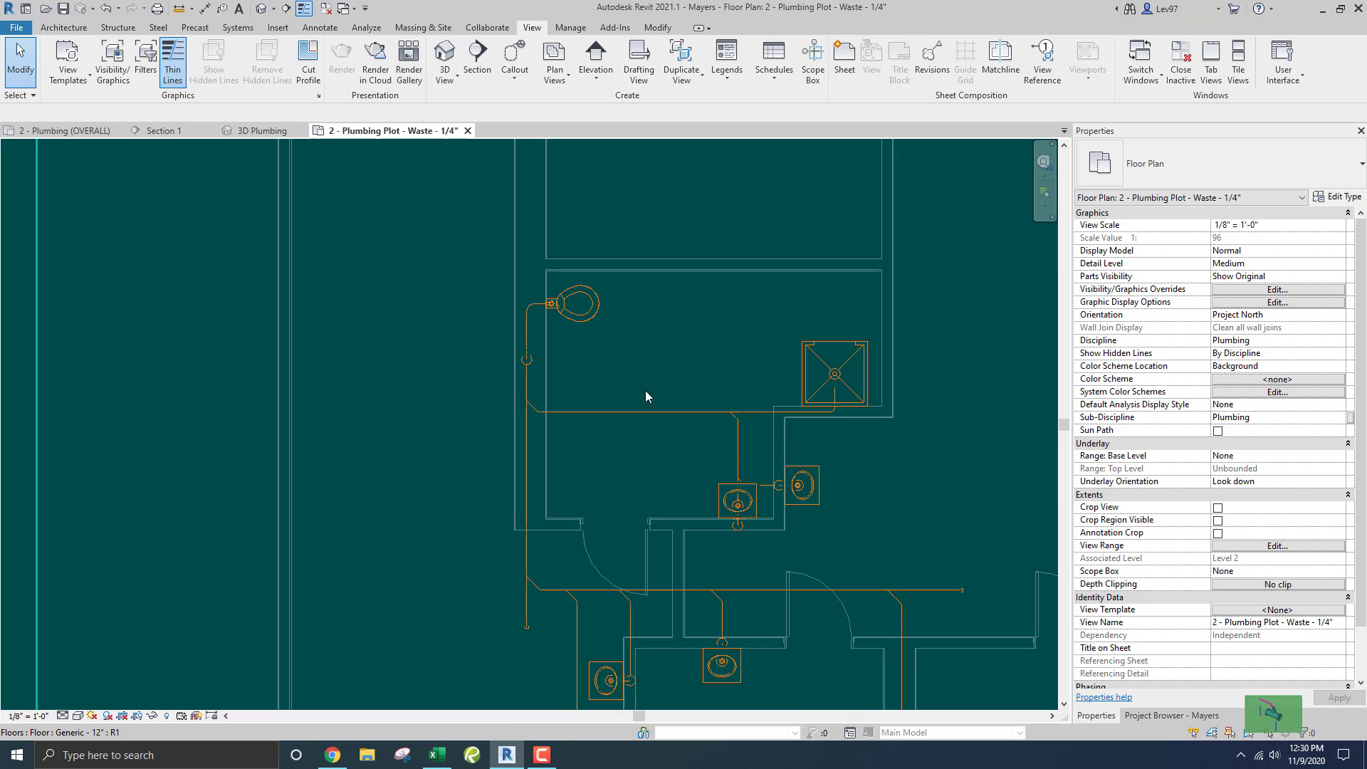
pyautogui.scroll(1, 645, 390)
pyautogui.scroll(2, 689, 379)
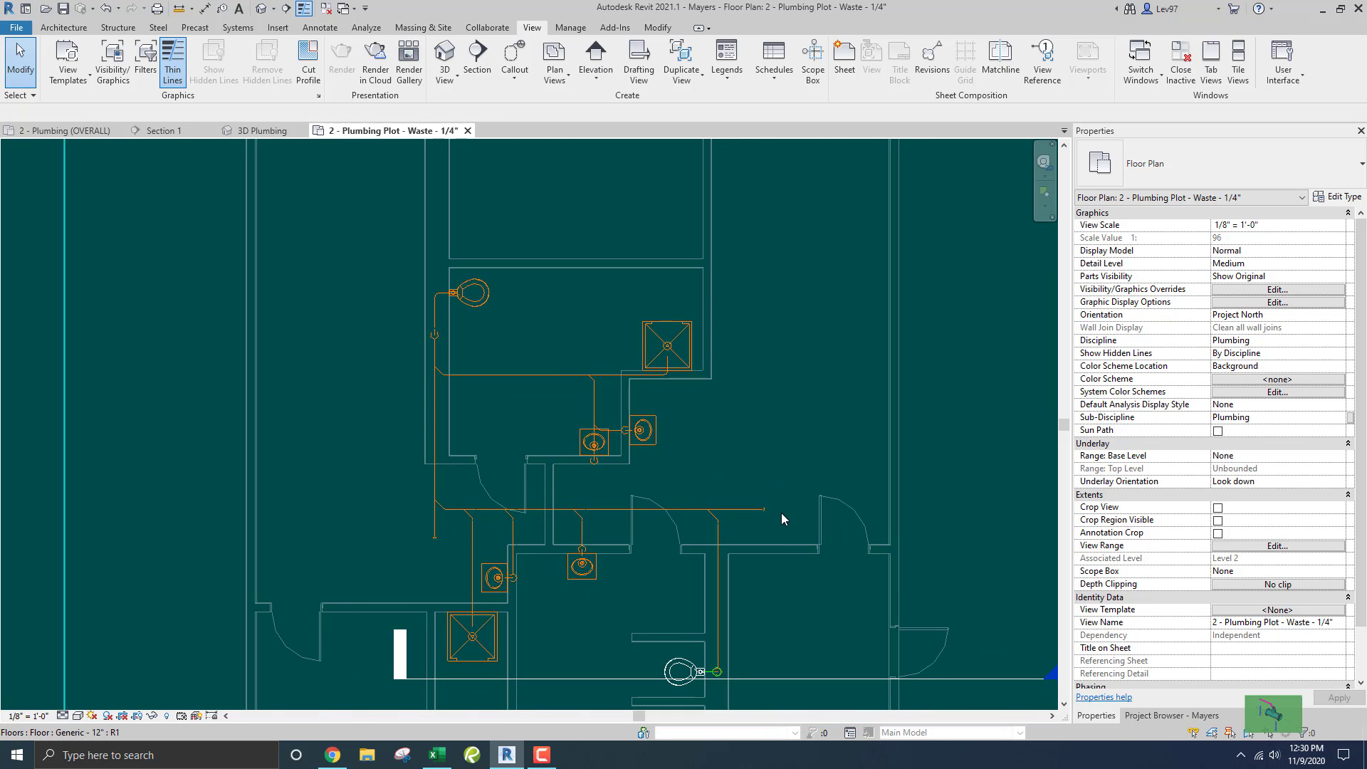
pyautogui.scroll(1, 765, 511)
pyautogui.scroll(-1, 755, 498)
pyautogui.scroll(-1, 736, 459)
pyautogui.scroll(-1, 776, 398)
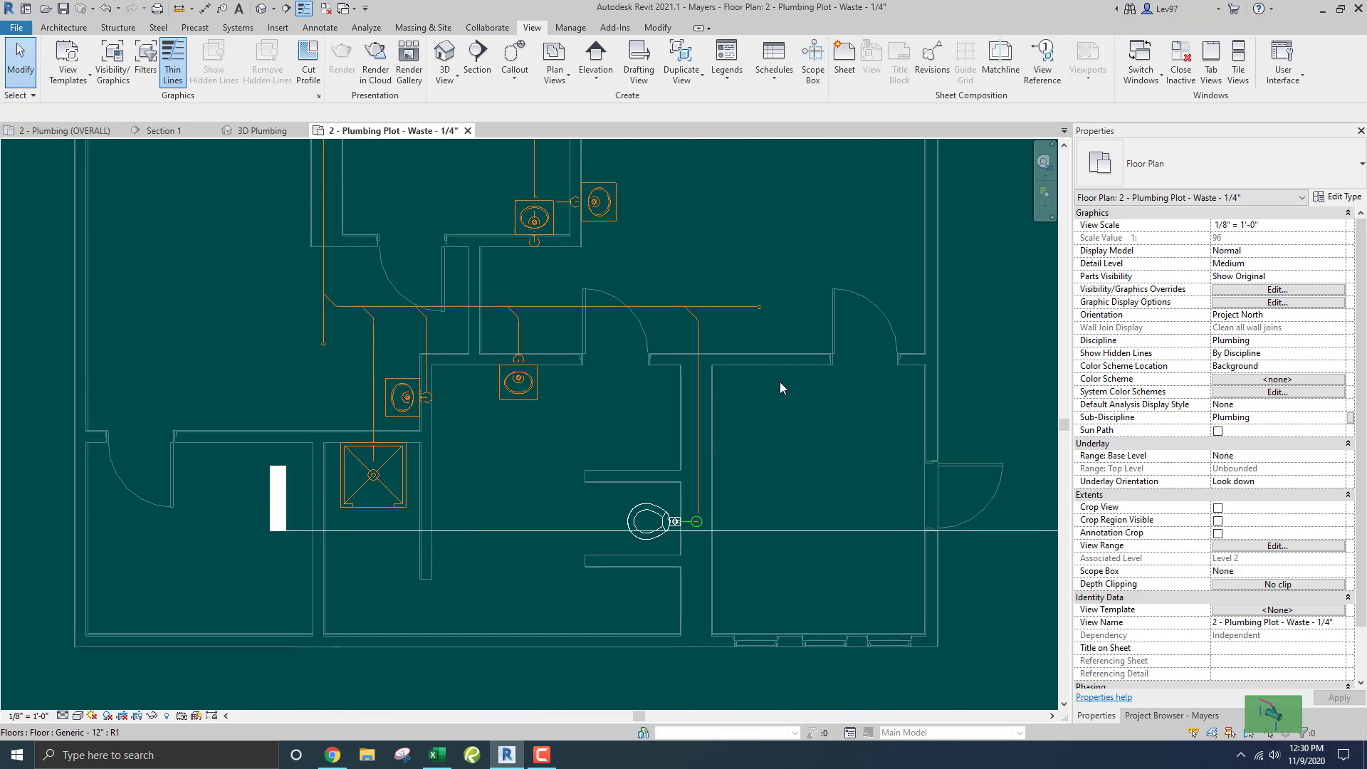
pyautogui.scroll(-1, 780, 384)
pyautogui.scroll(2, 459, 435)
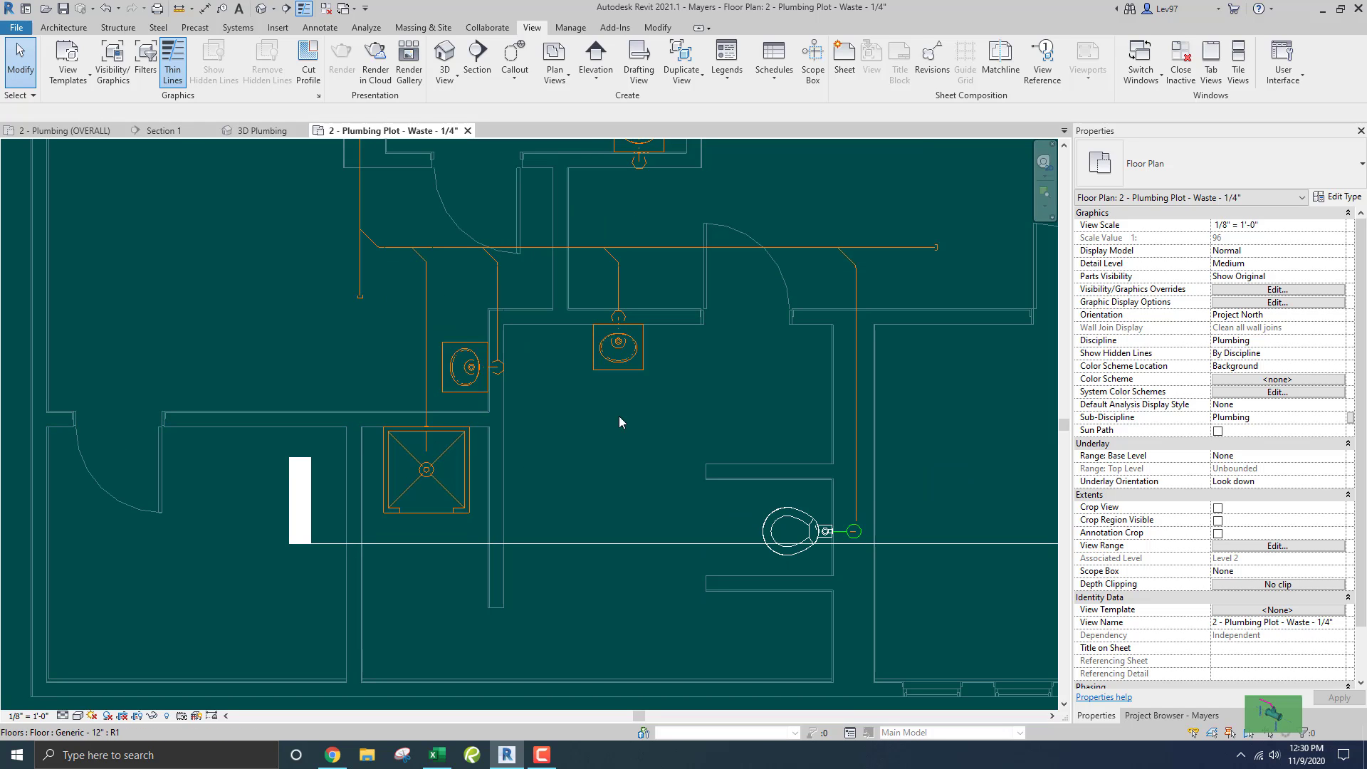
# Set the view depth offset in the waste plot plan's view range to -3'
pyautogui.click(1242, 546)
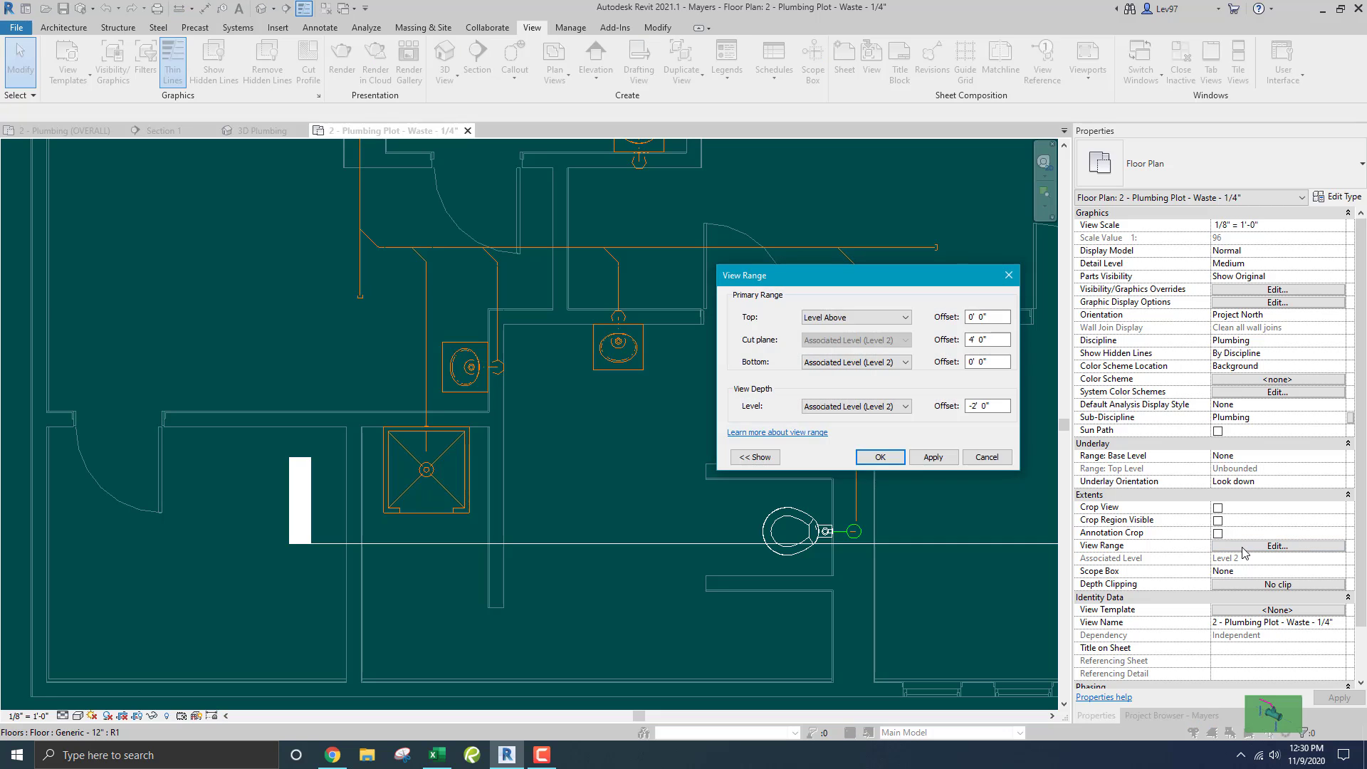
pyautogui.moveTo(1000, 405); pyautogui.dragTo(934, 407)
pyautogui.write('-3')
pyautogui.click(875, 457)
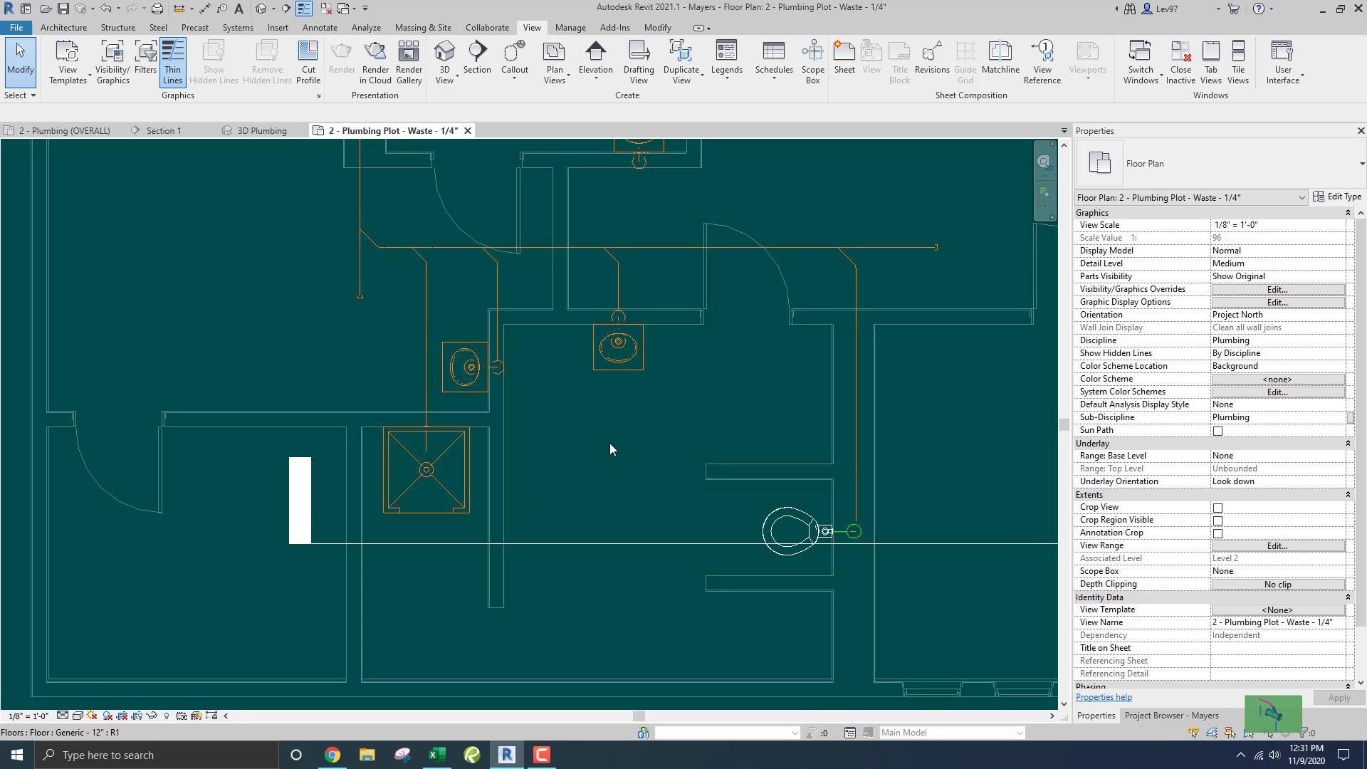
# Tag the lower shower, the lavatory beside it and the wall-mounted water closet by category, without leaders
pyautogui.scroll(-2, 657, 436)
pyautogui.moveTo(661, 446); pyautogui.dragTo(613, 486, button='middle')
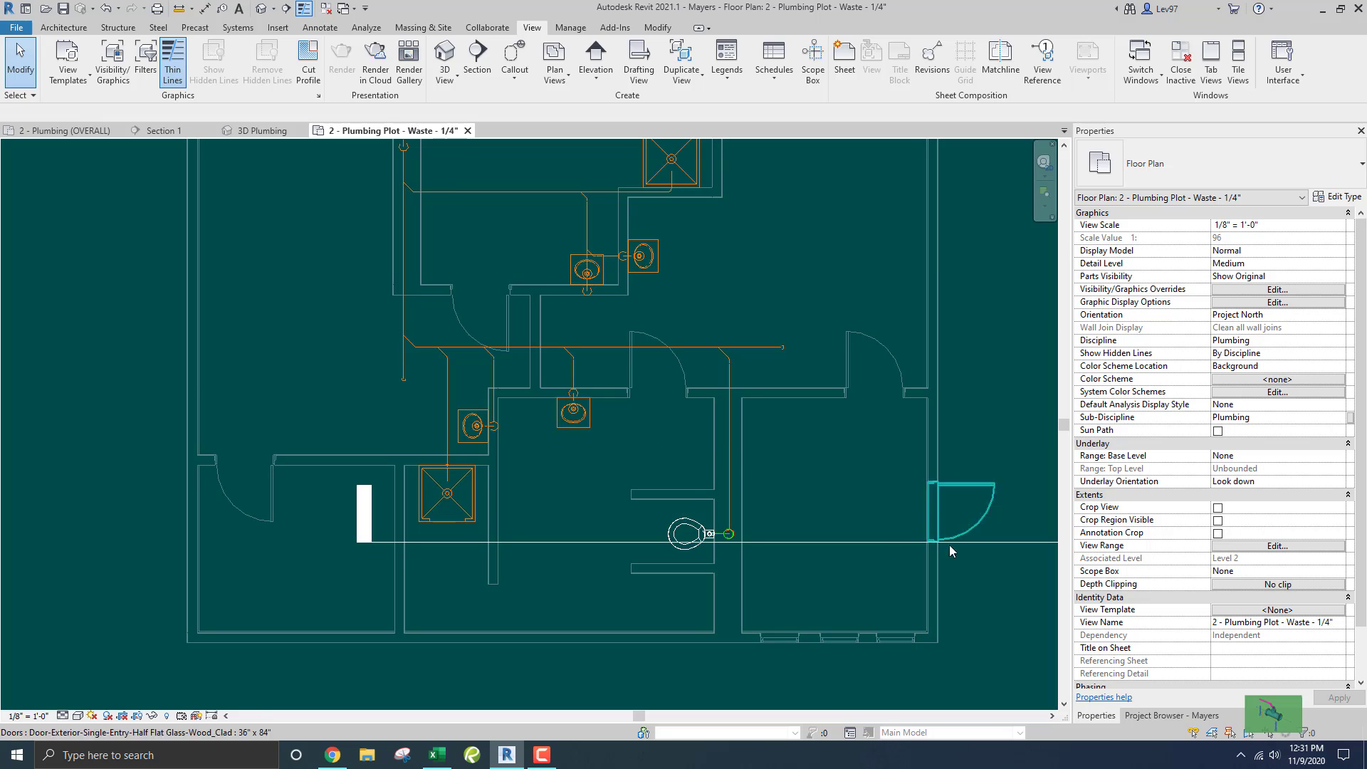
pyautogui.moveTo(782, 441); pyautogui.dragTo(762, 472, button='middle')
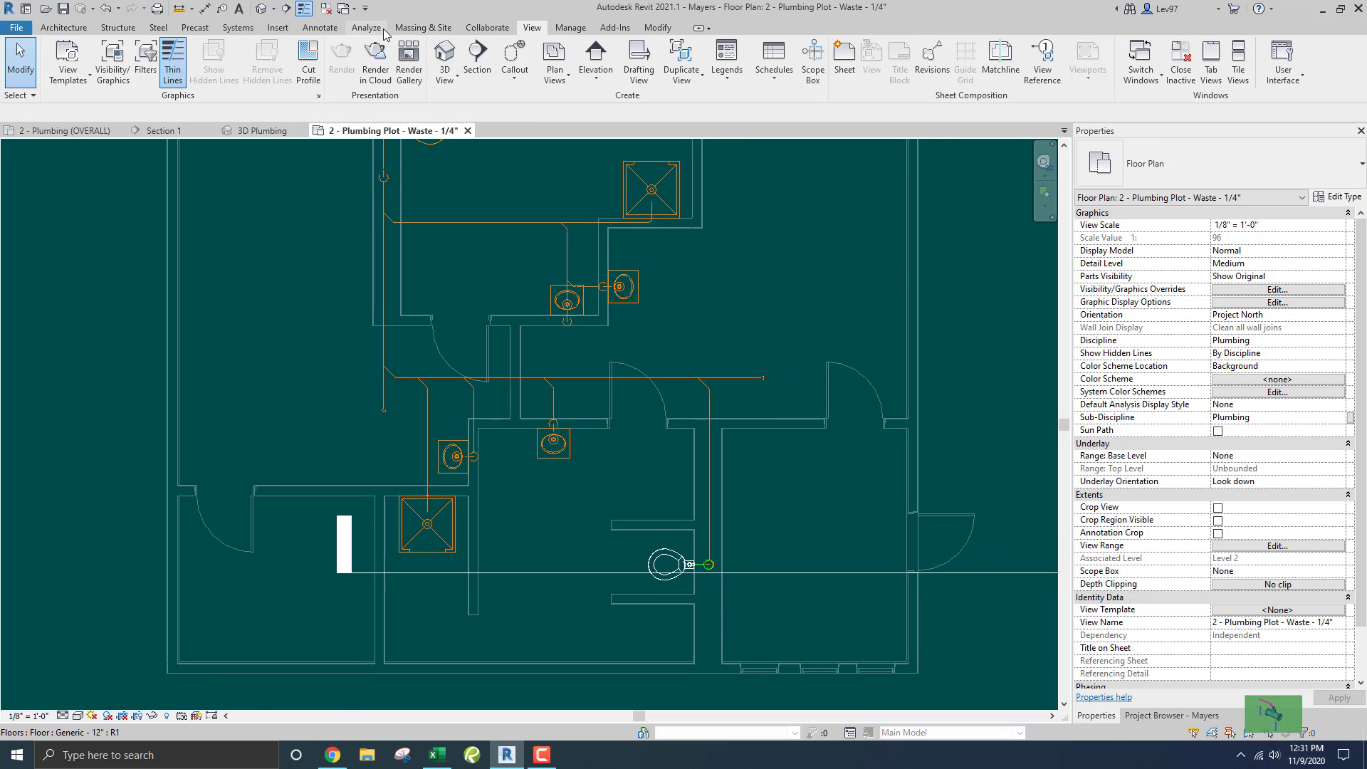
pyautogui.click(320, 30)
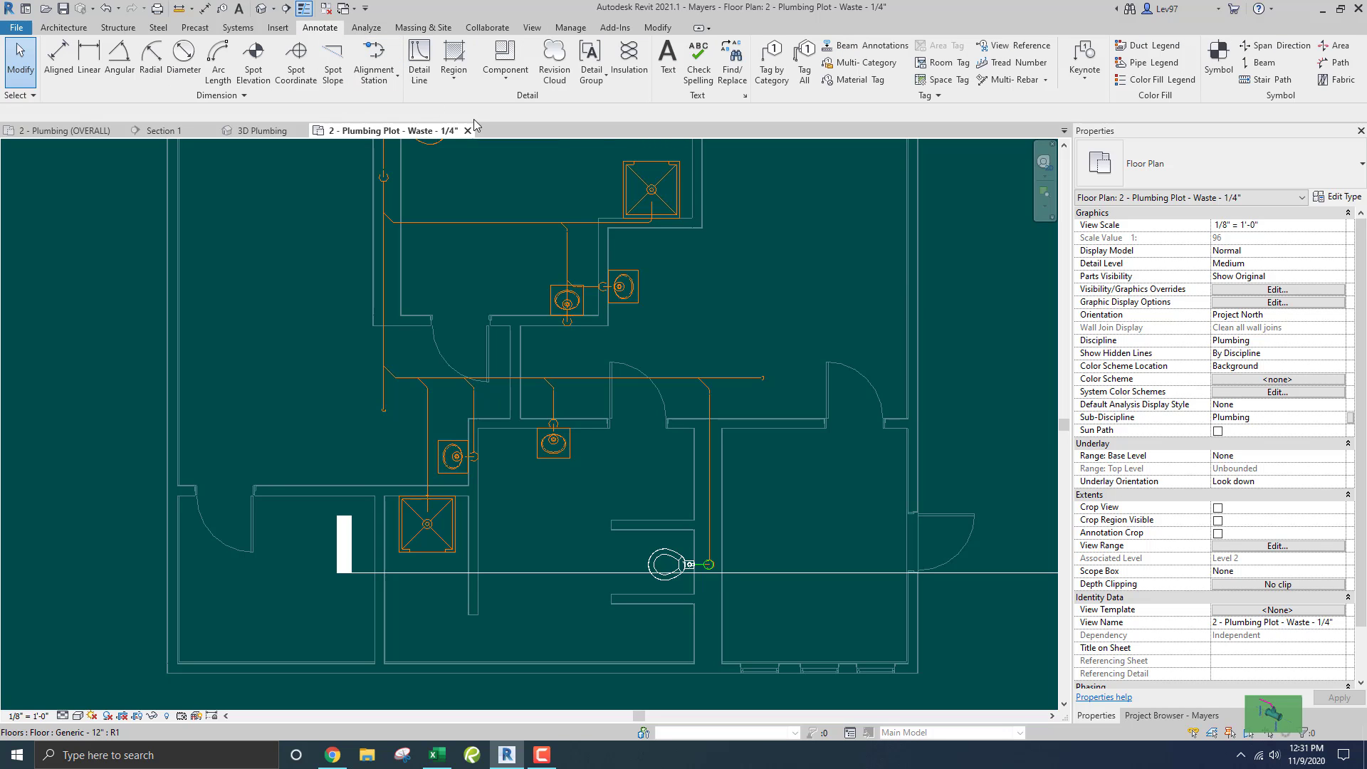
pyautogui.click(778, 75)
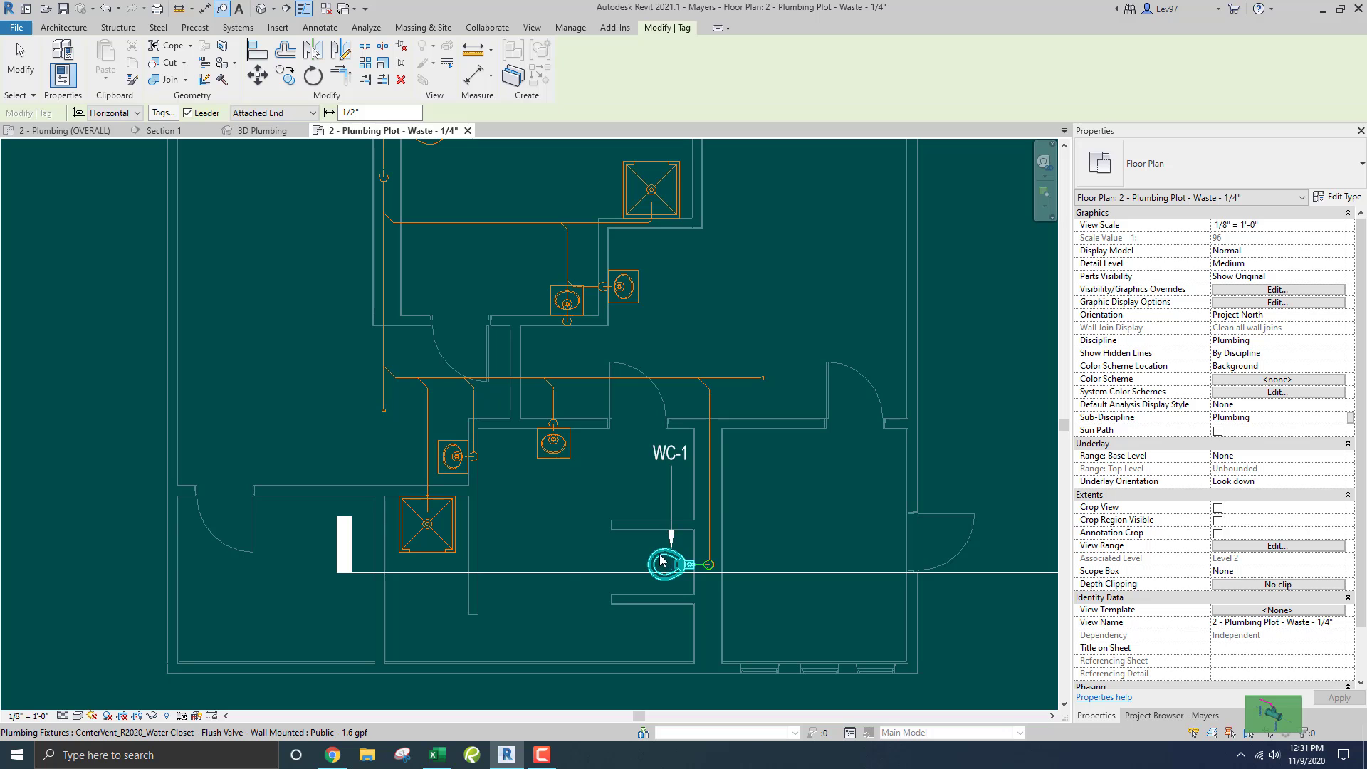
pyautogui.moveTo(711, 466); pyautogui.dragTo(834, 347, button='middle')
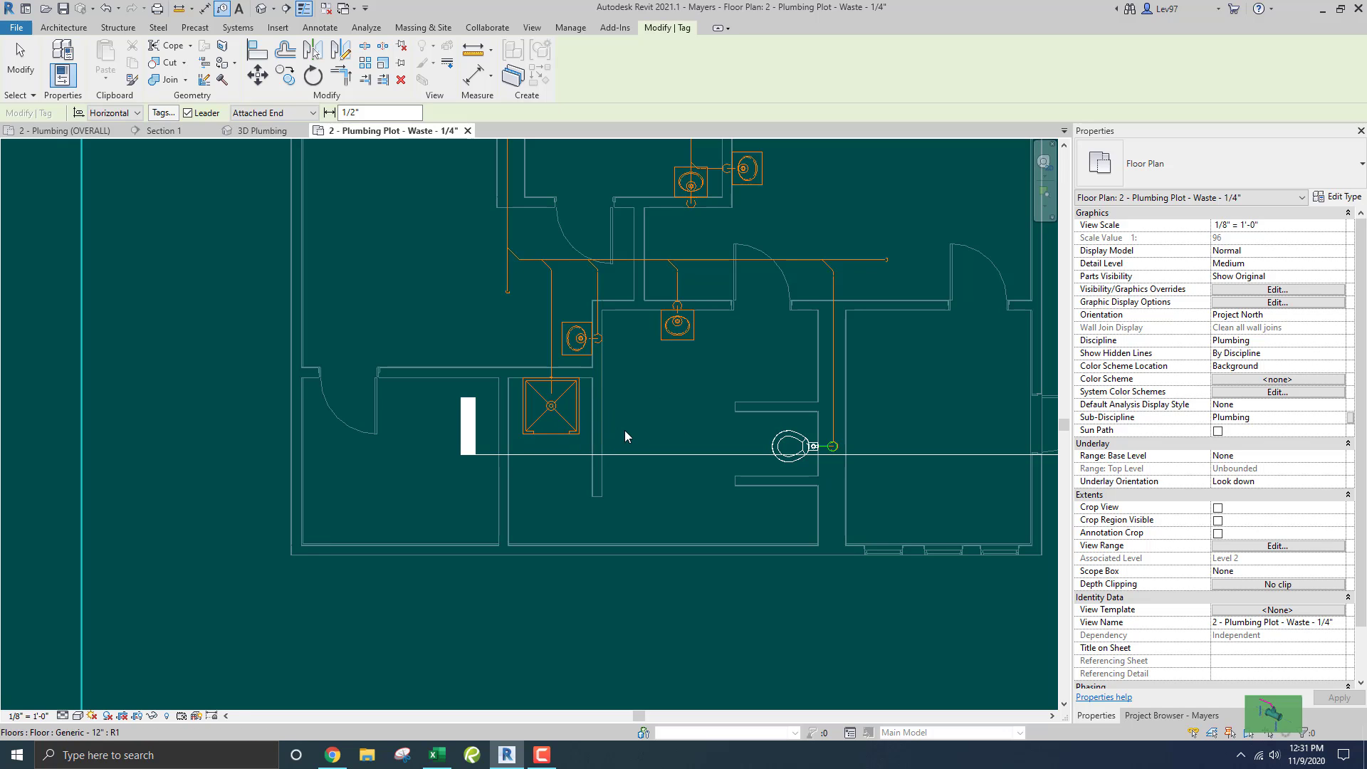
pyautogui.click(188, 113)
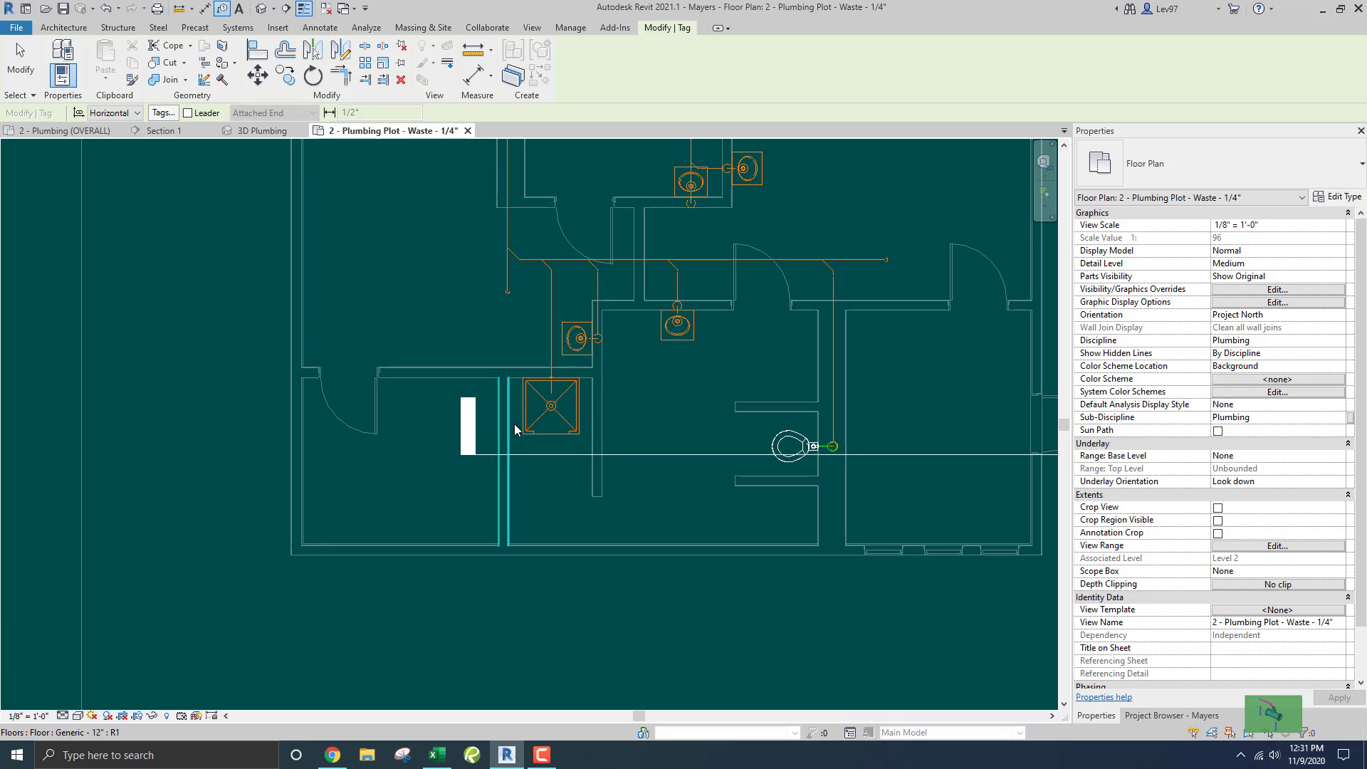
pyautogui.click(548, 415)
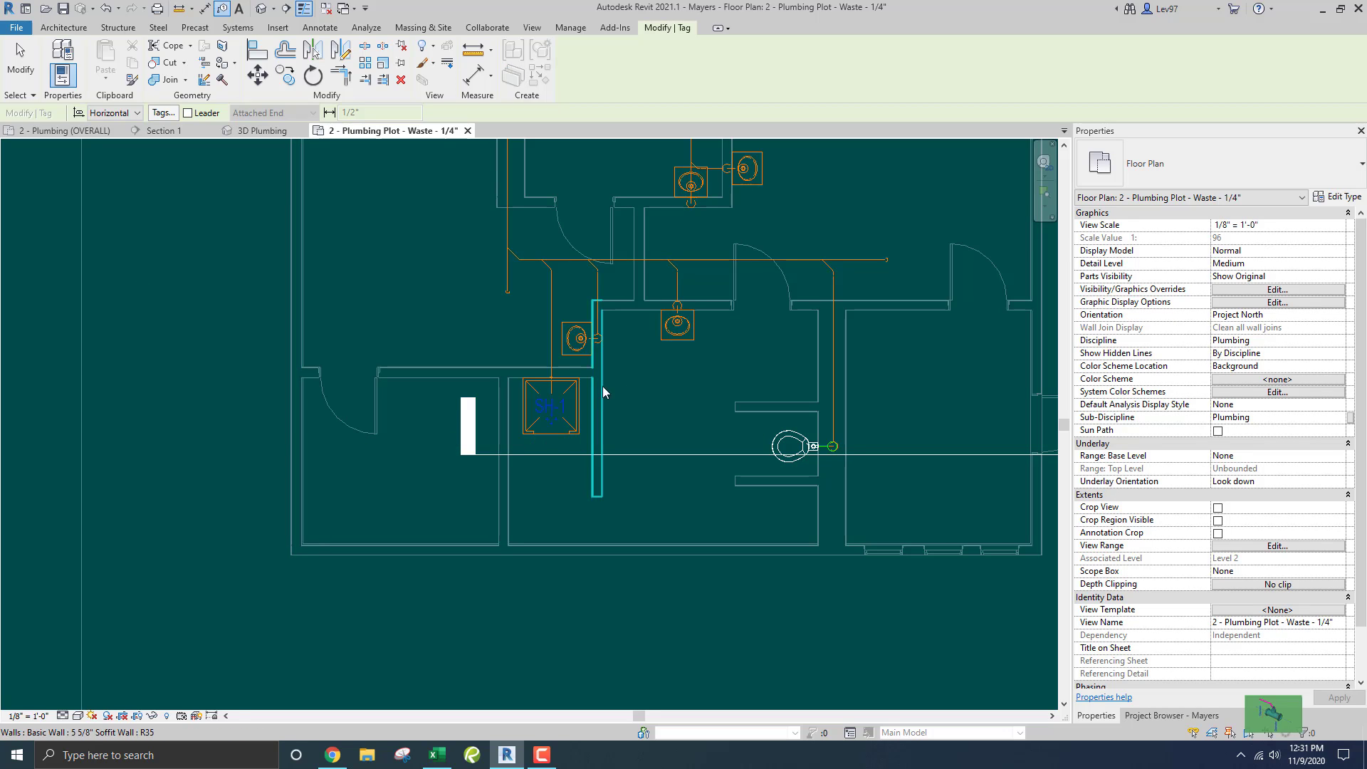
pyautogui.click(672, 336)
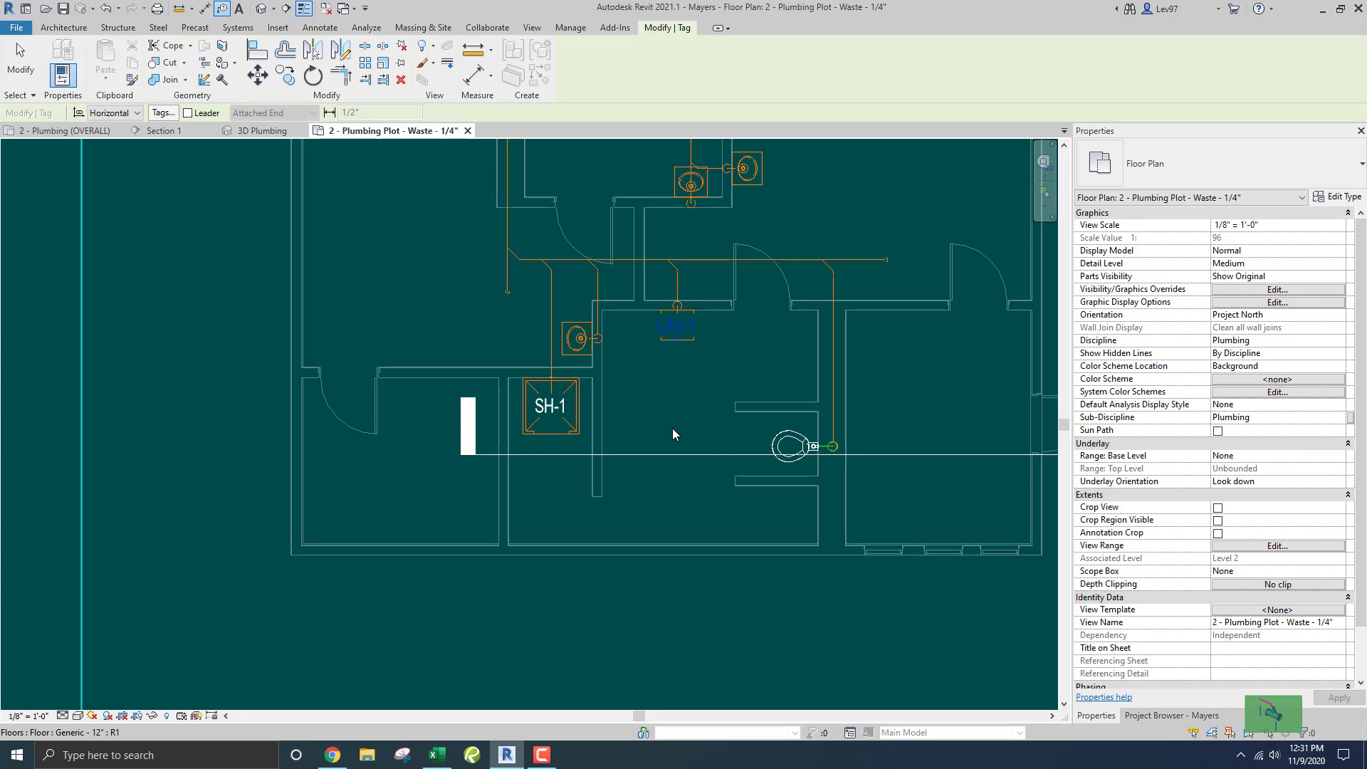
pyautogui.doubleClick(779, 446)
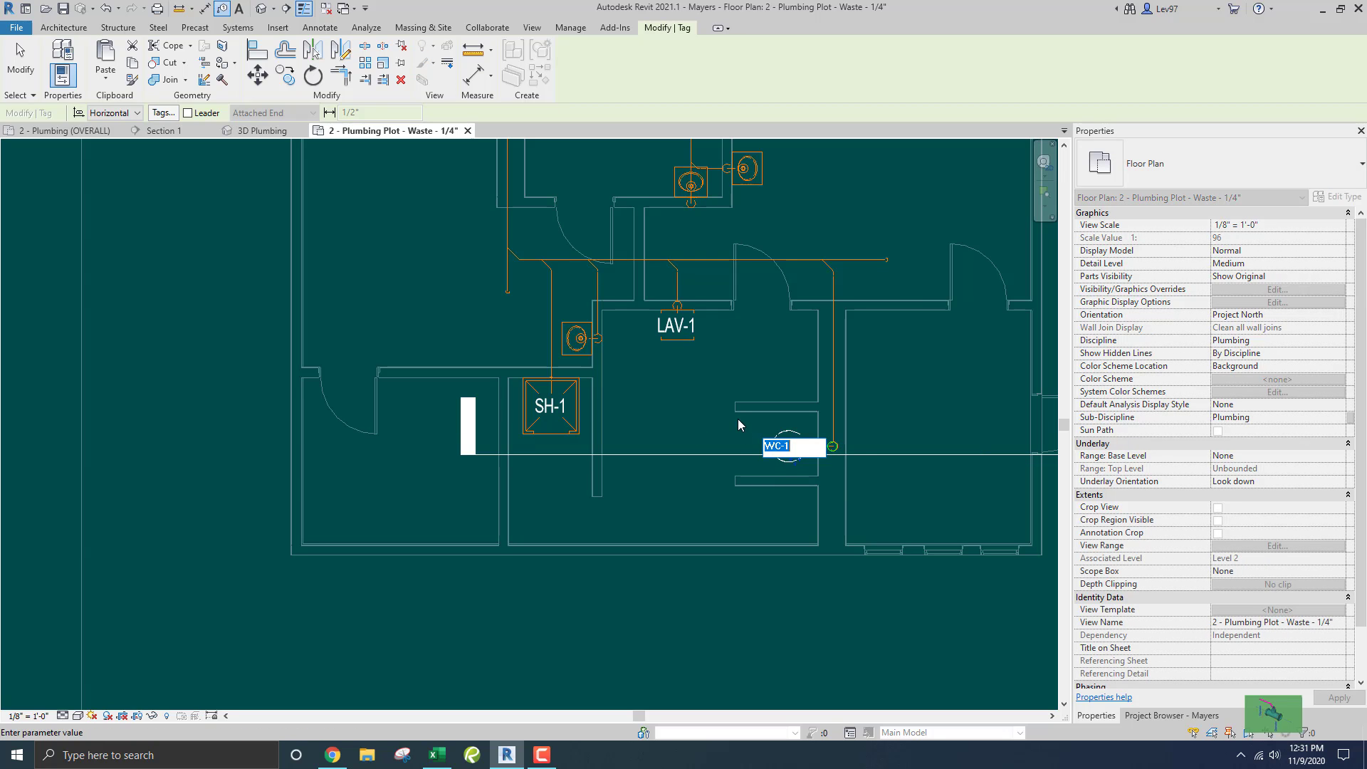
pyautogui.press('Escape')
pyautogui.press('Escape')
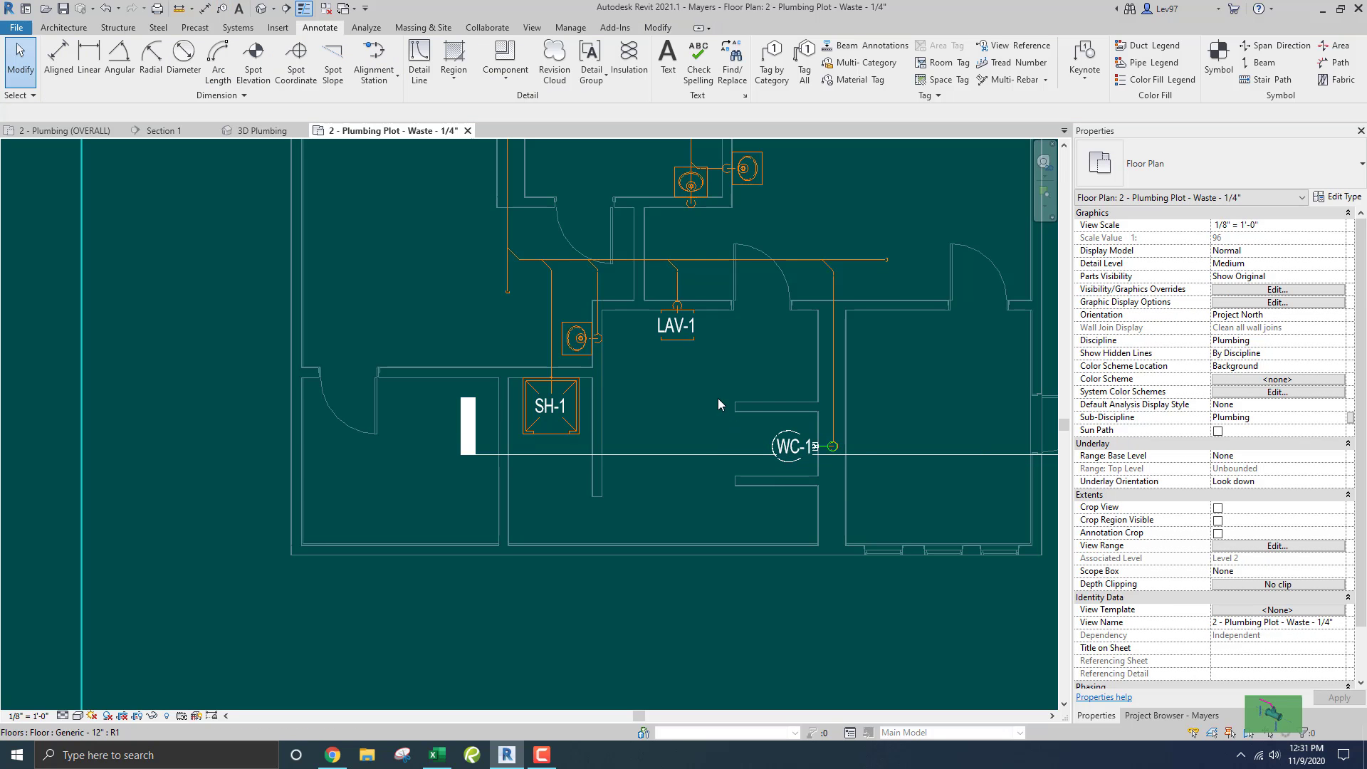
# Turn off selection of links and move the LAV-1 tag off the fixture to just below the lavatory
pyautogui.click(784, 443)
pyautogui.click(719, 437)
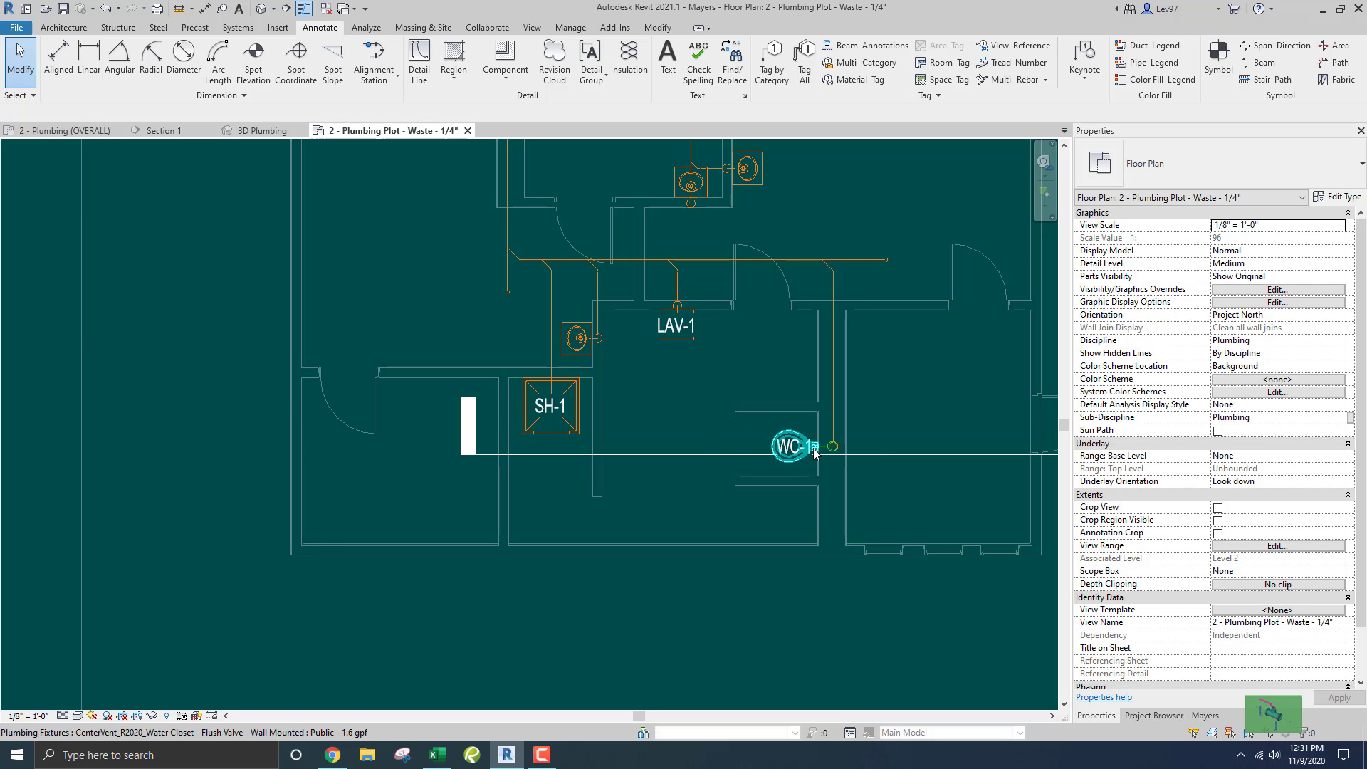
pyautogui.scroll(3, 793, 447)
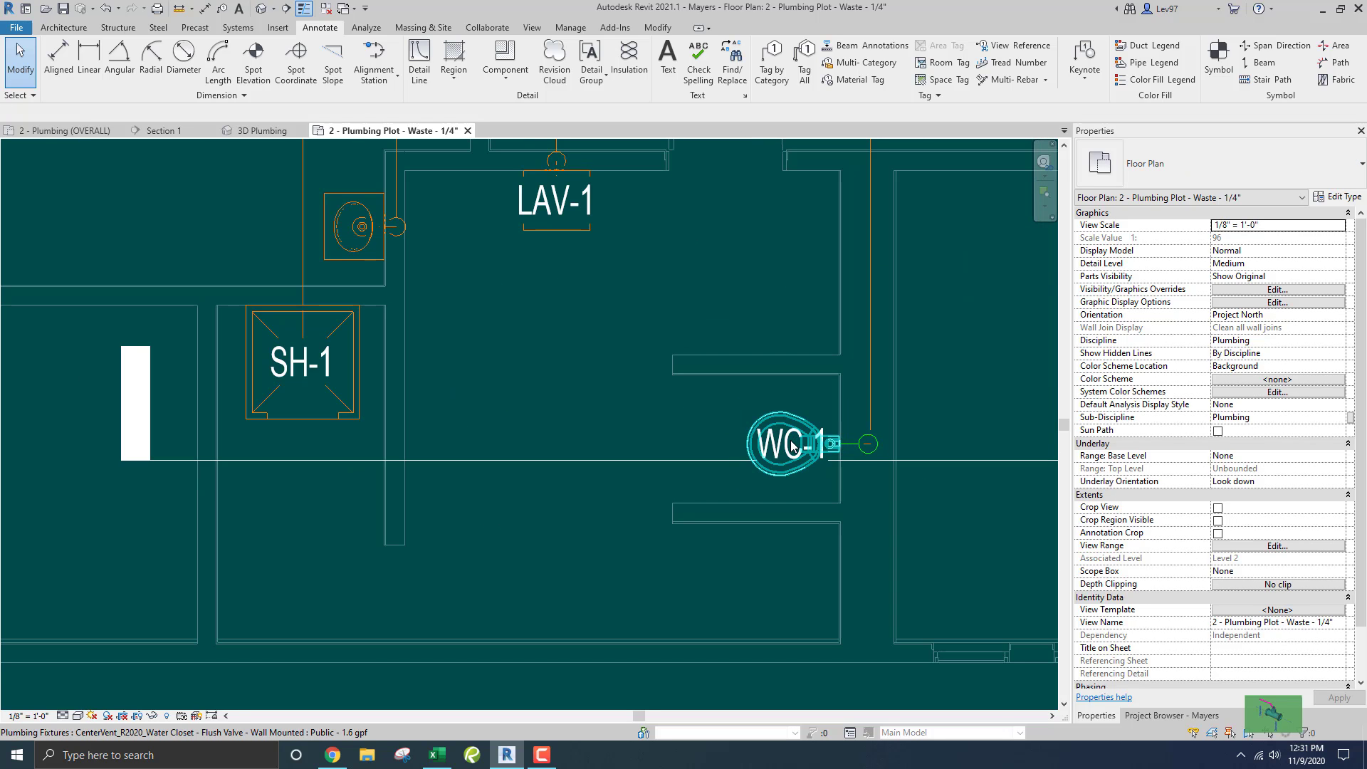
pyautogui.click(714, 409)
pyautogui.press('Escape')
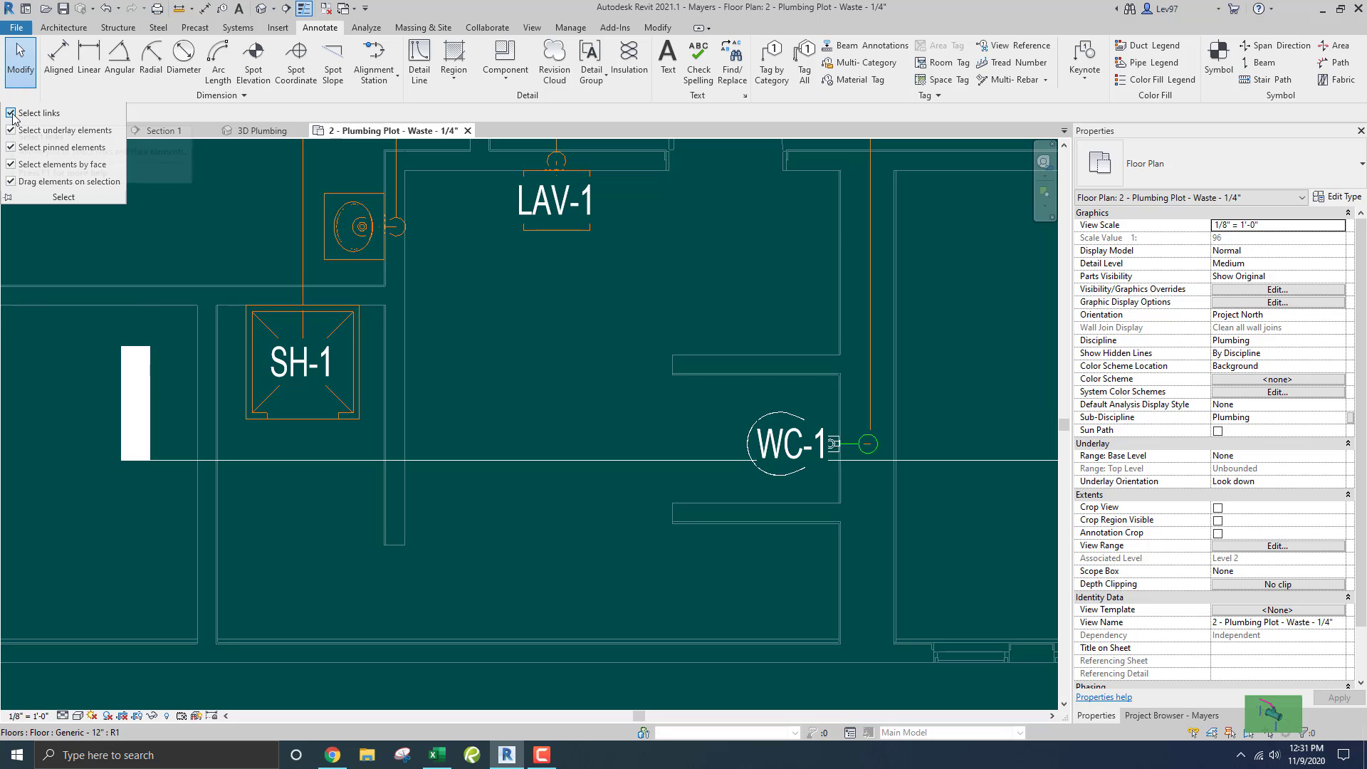
pyautogui.click(511, 207)
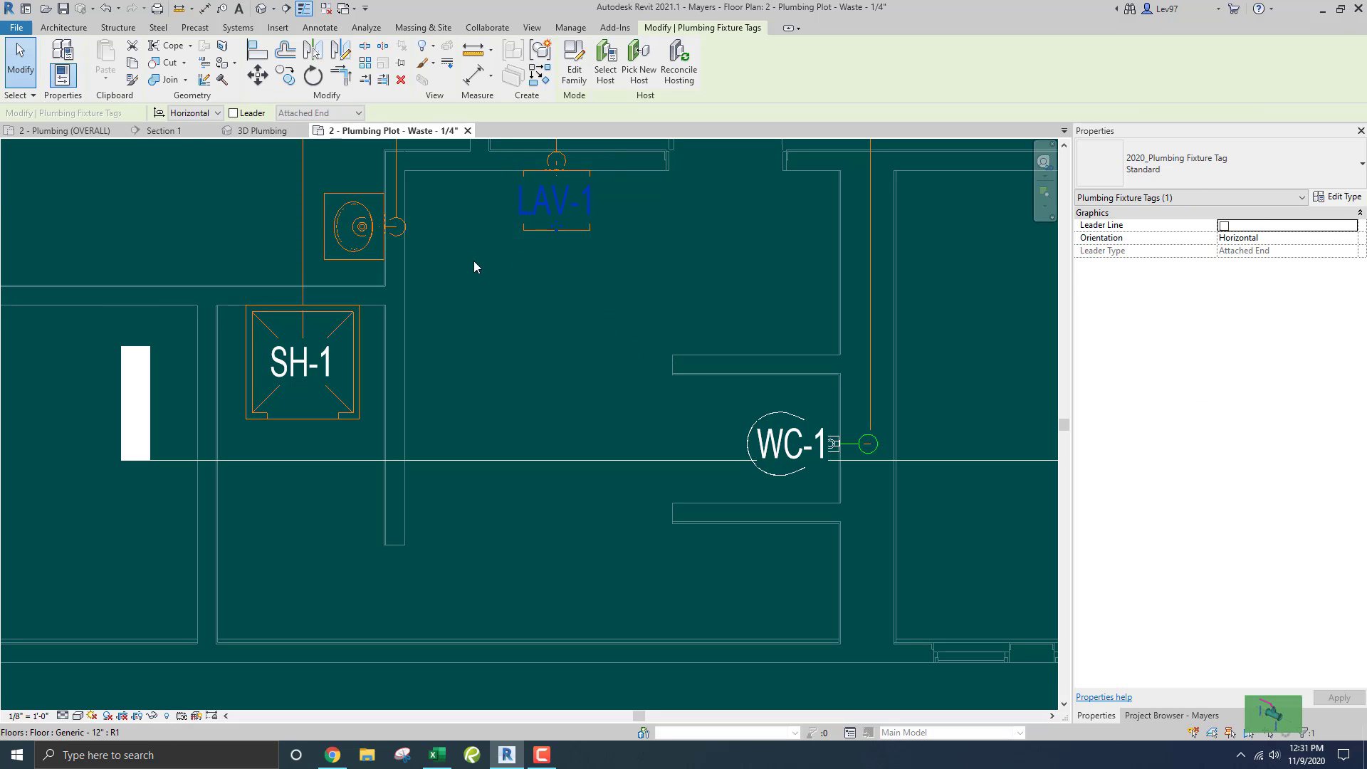
pyautogui.moveTo(557, 229); pyautogui.dragTo(556, 292)
pyautogui.click(539, 343)
pyautogui.press('Escape')
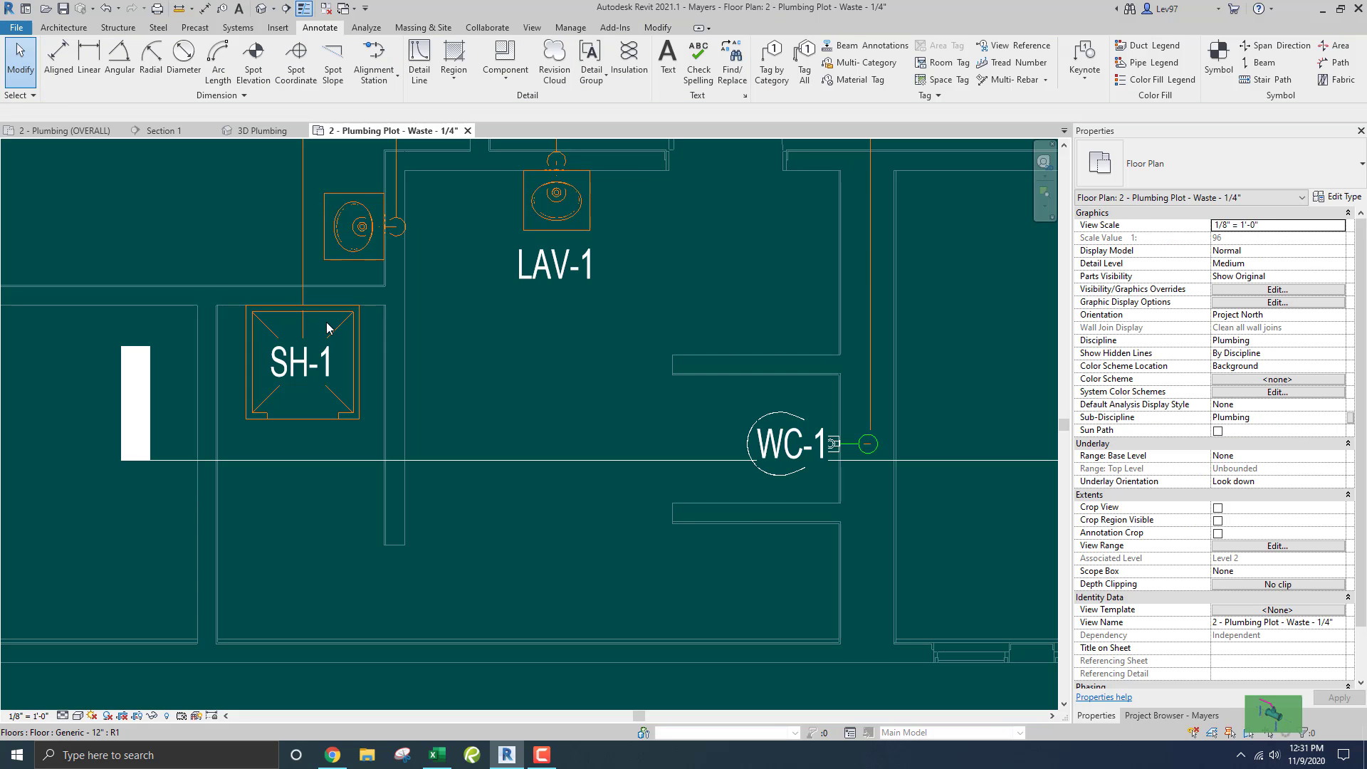
# Check the selection options and the extent of the Generic - 12" floor around the building, leaving nothing selected
pyautogui.click(24, 97)
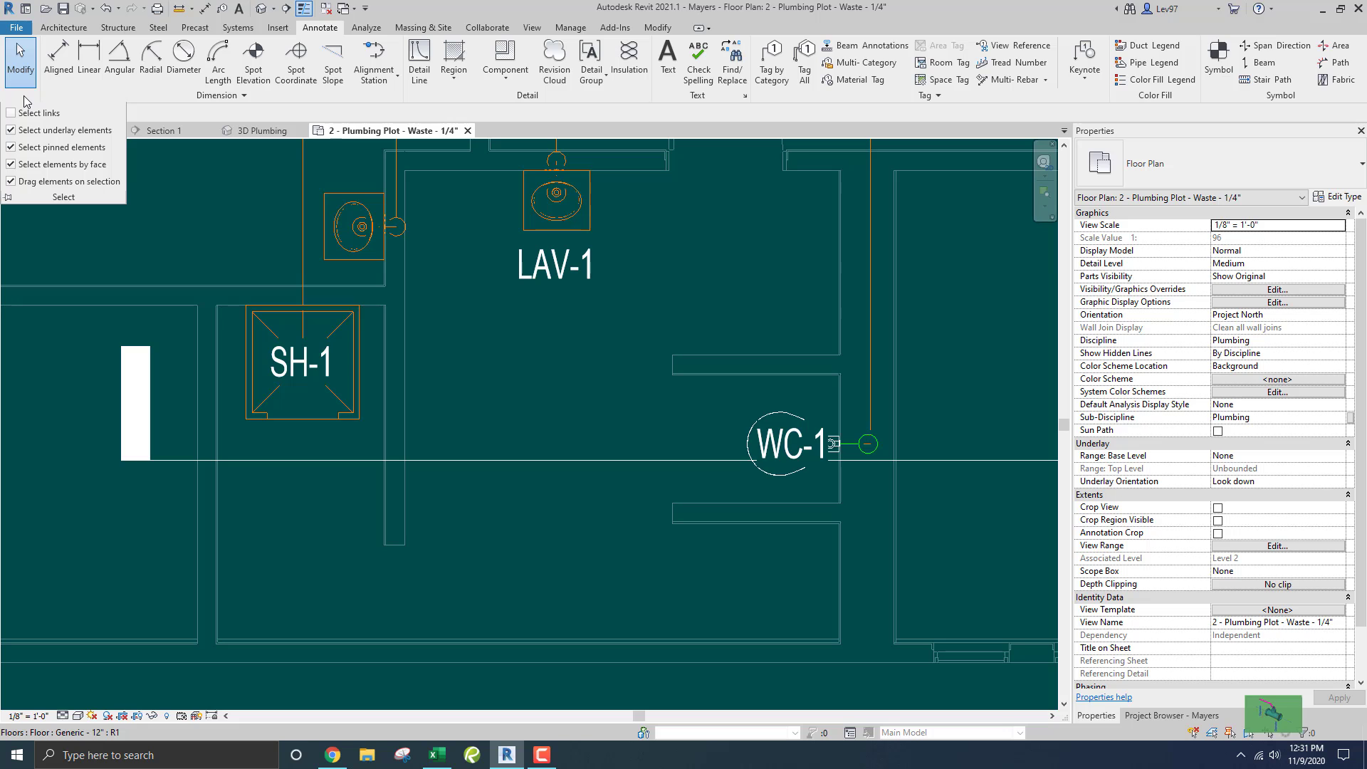
pyautogui.click(590, 395)
pyautogui.scroll(-4, 590, 399)
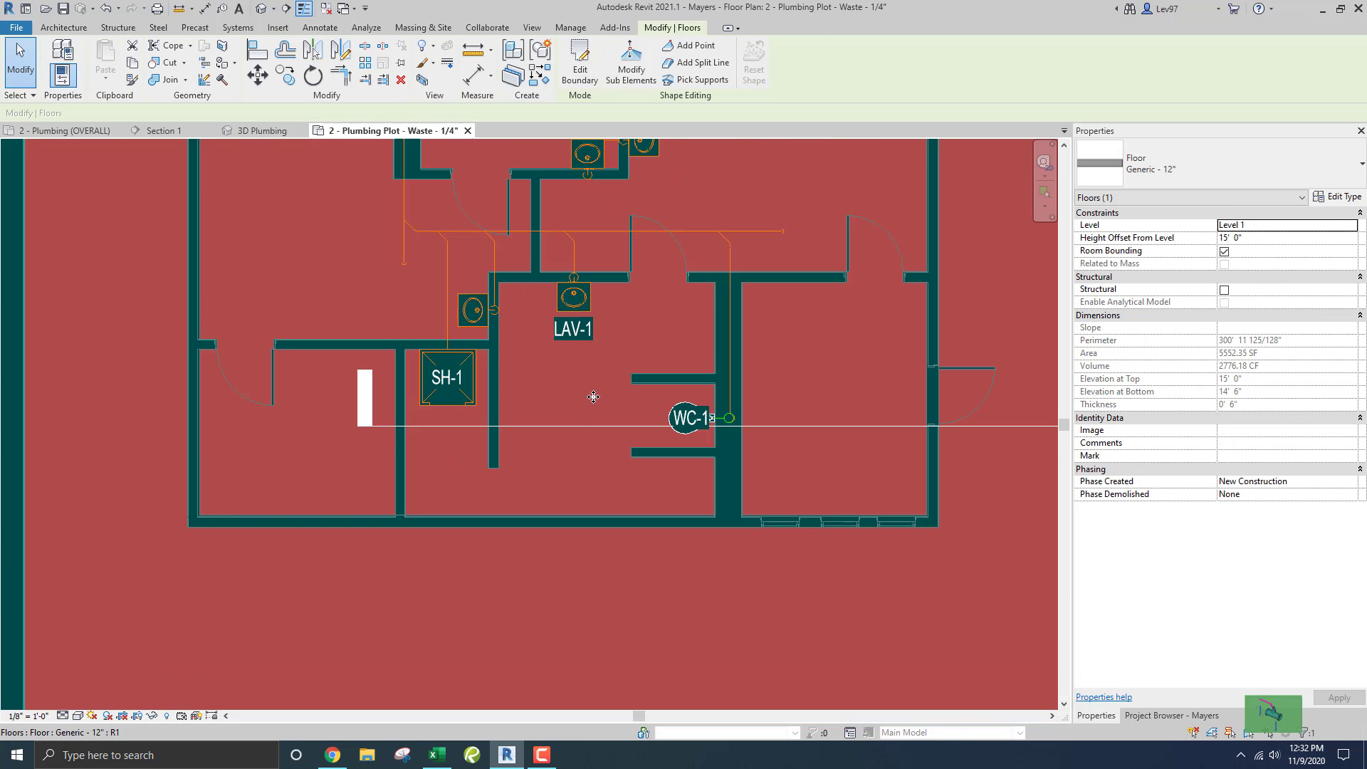
pyautogui.scroll(-2, 590, 403)
pyautogui.scroll(4, 573, 399)
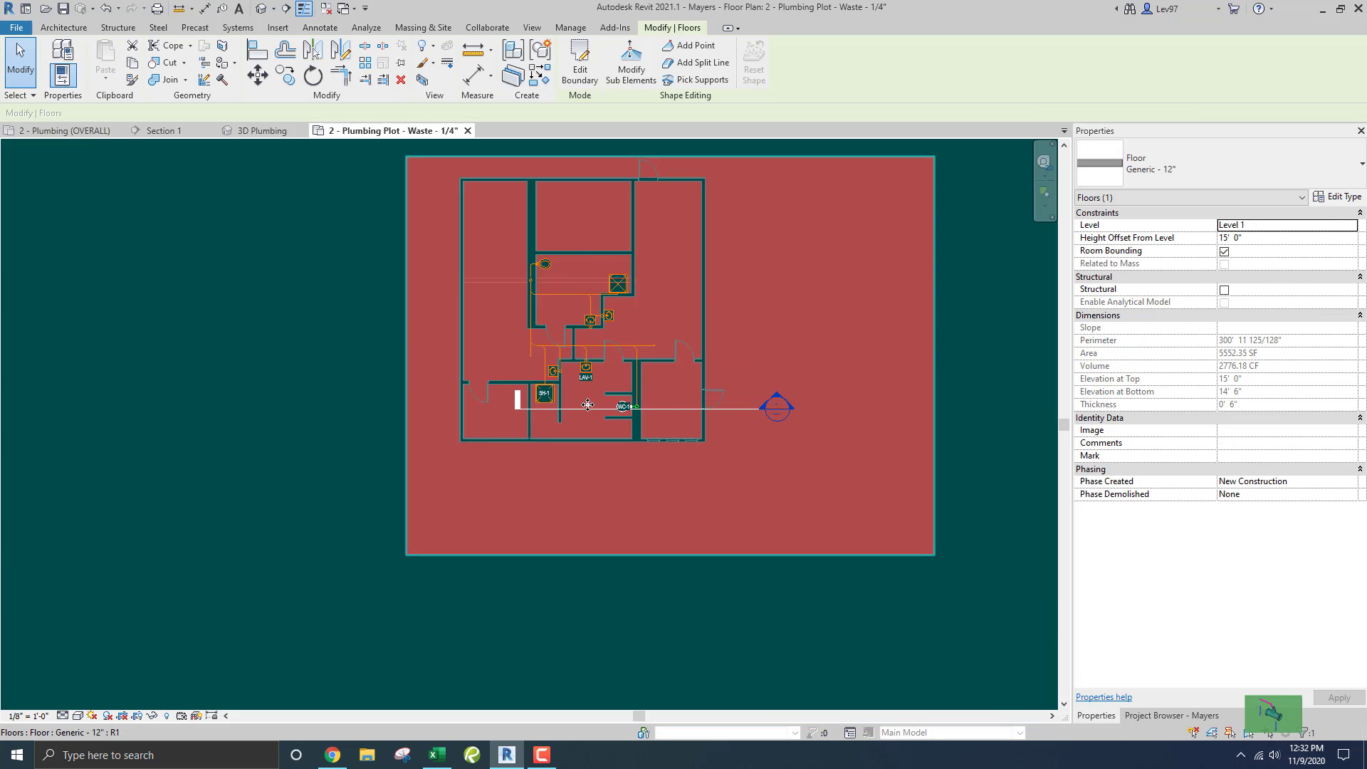
pyautogui.scroll(2, 573, 398)
pyautogui.press('Escape')
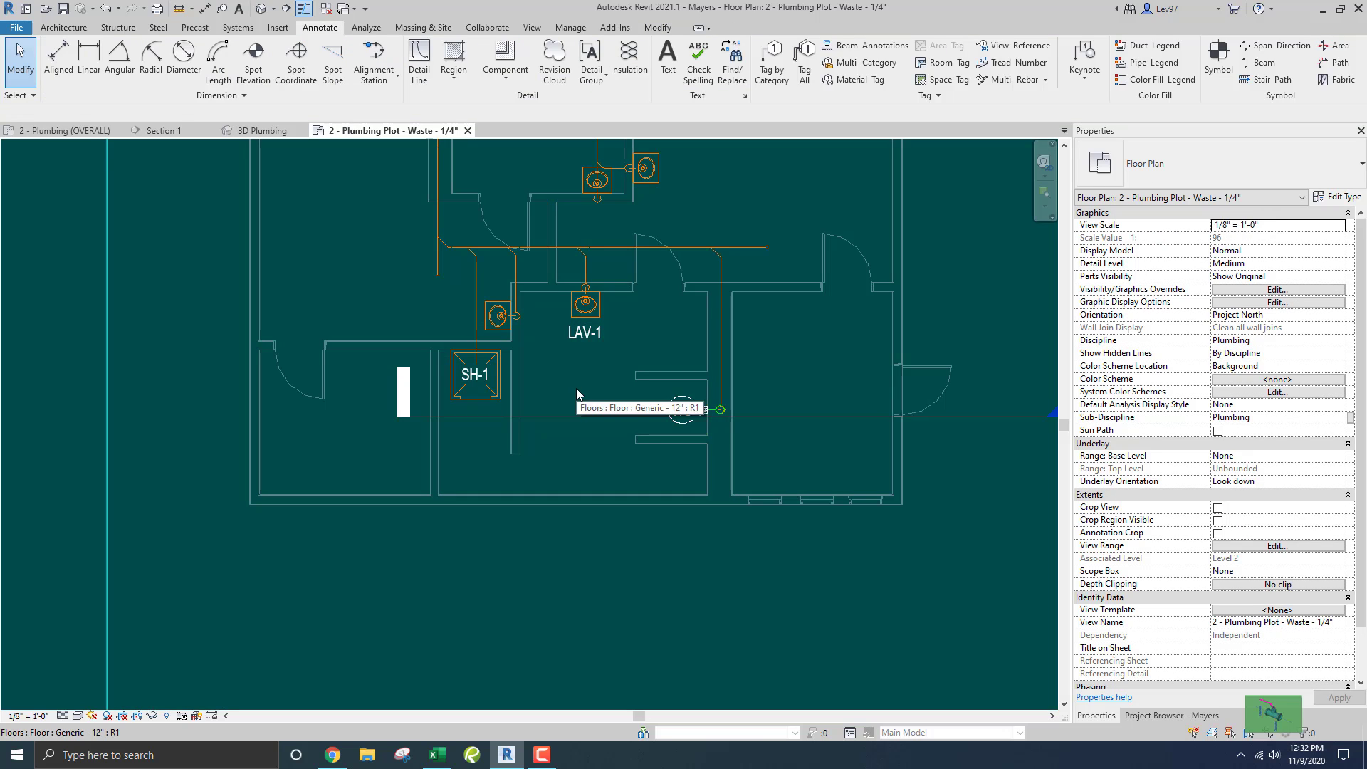
# Hide the Floors model category in the waste plot plan's visibility/graphic overrides
pyautogui.press('v')
pyautogui.press('g')
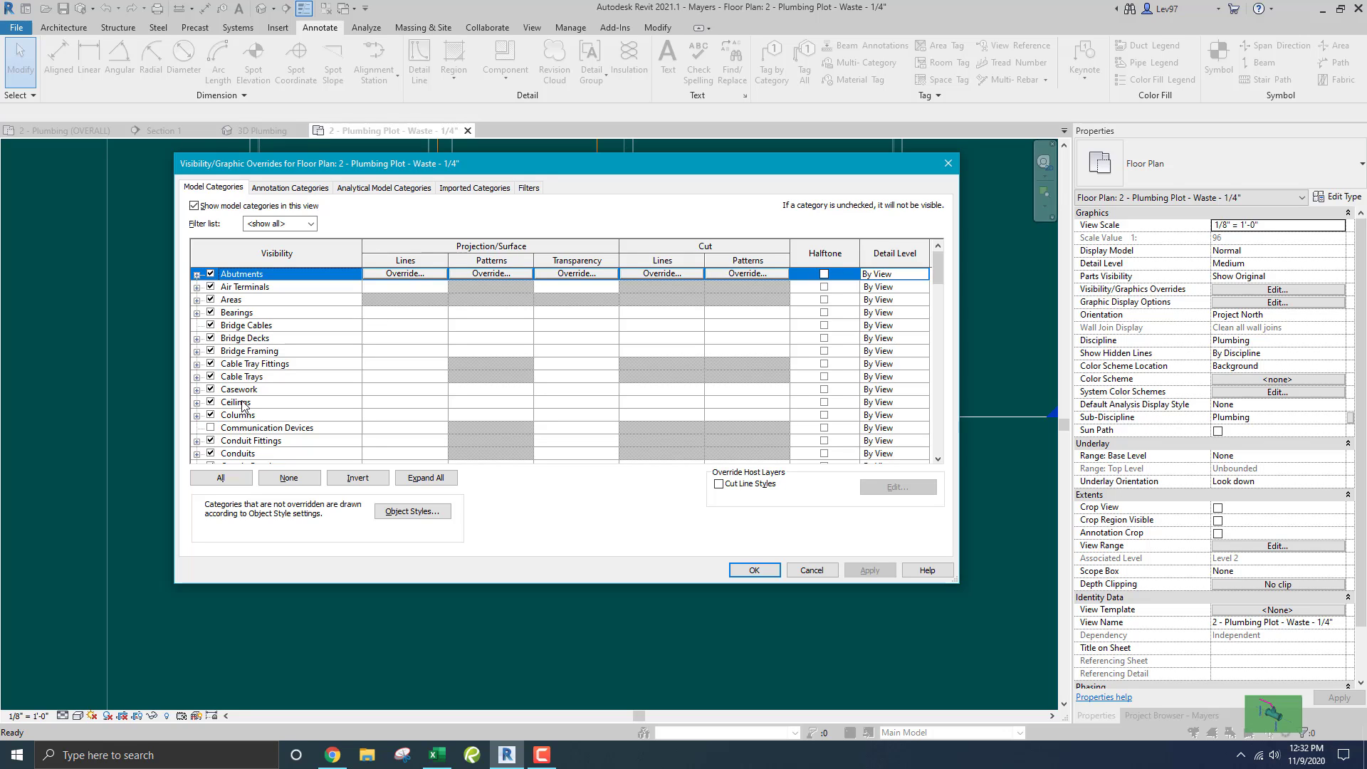
pyautogui.click(242, 393)
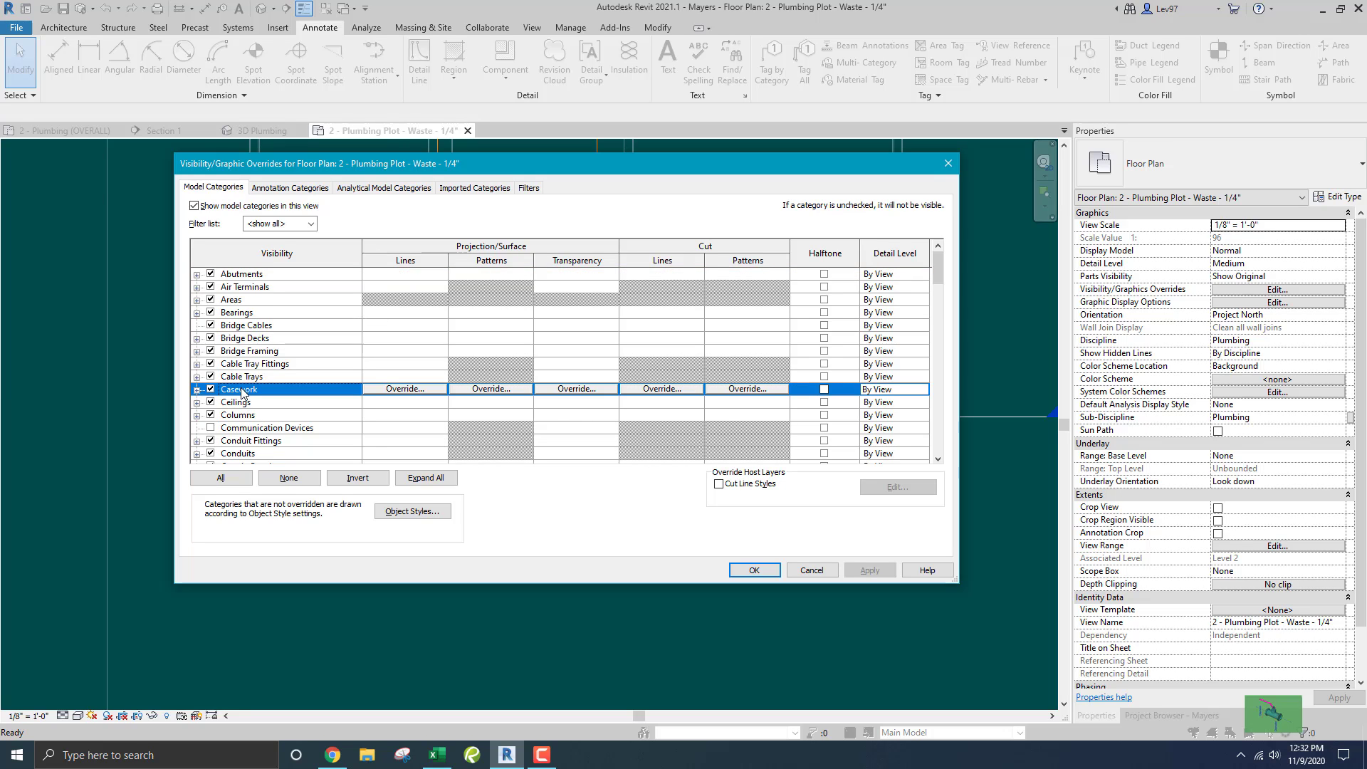
pyautogui.press('f')
pyautogui.scroll(-4, 291, 388)
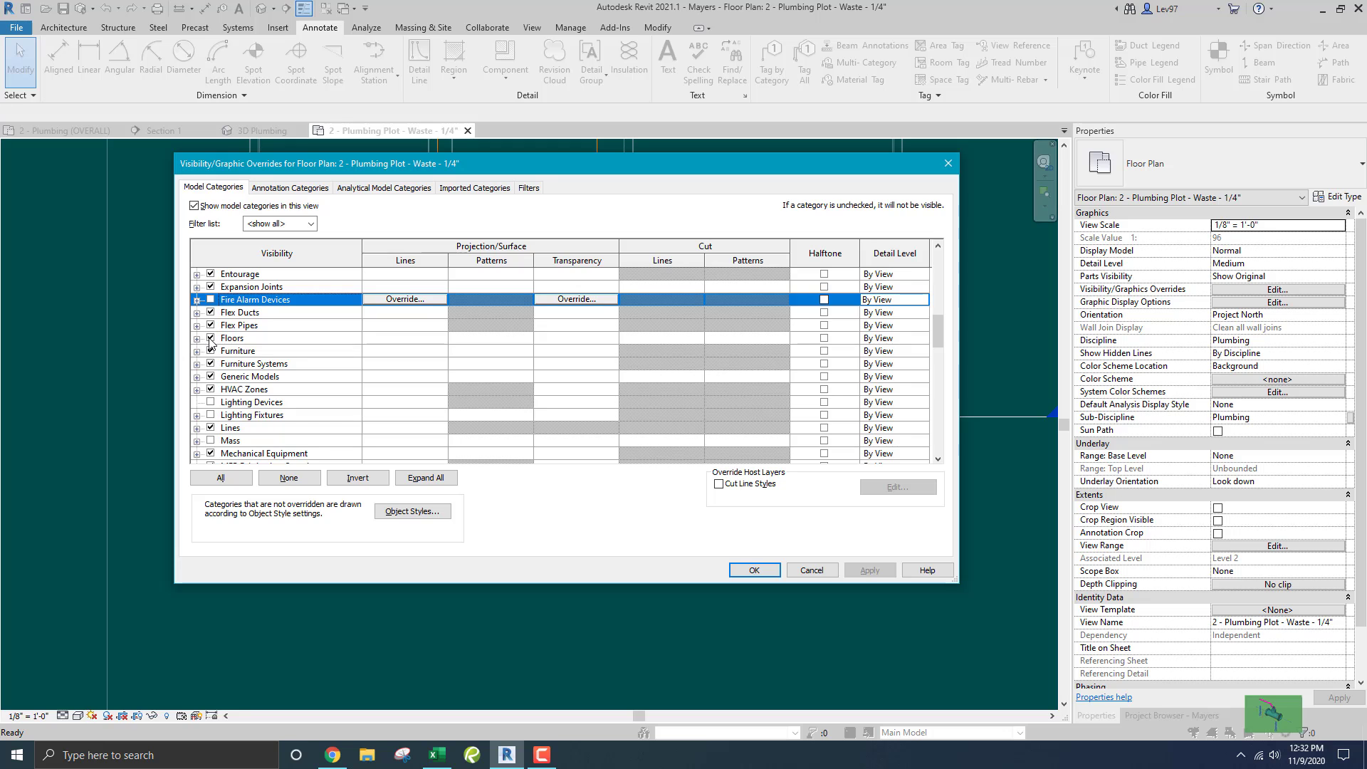
pyautogui.click(210, 339)
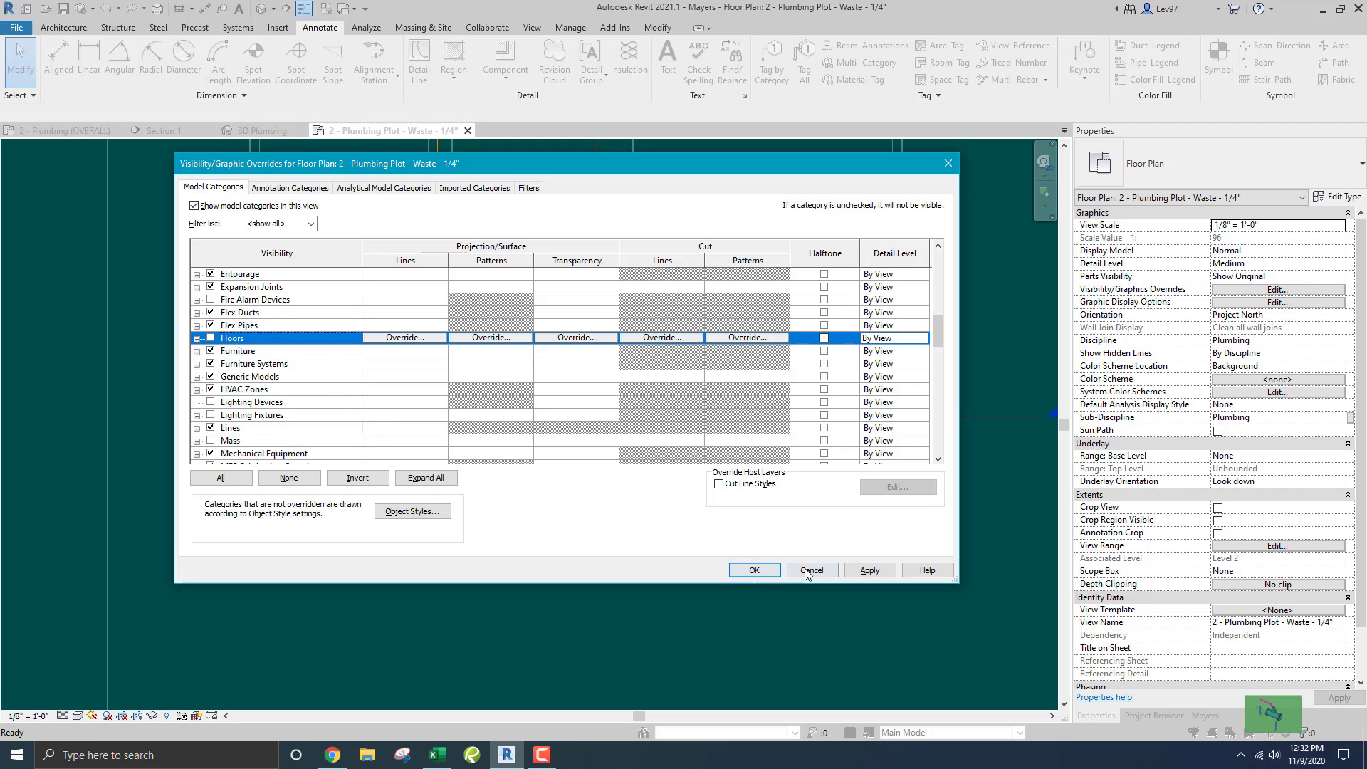
pyautogui.click(754, 571)
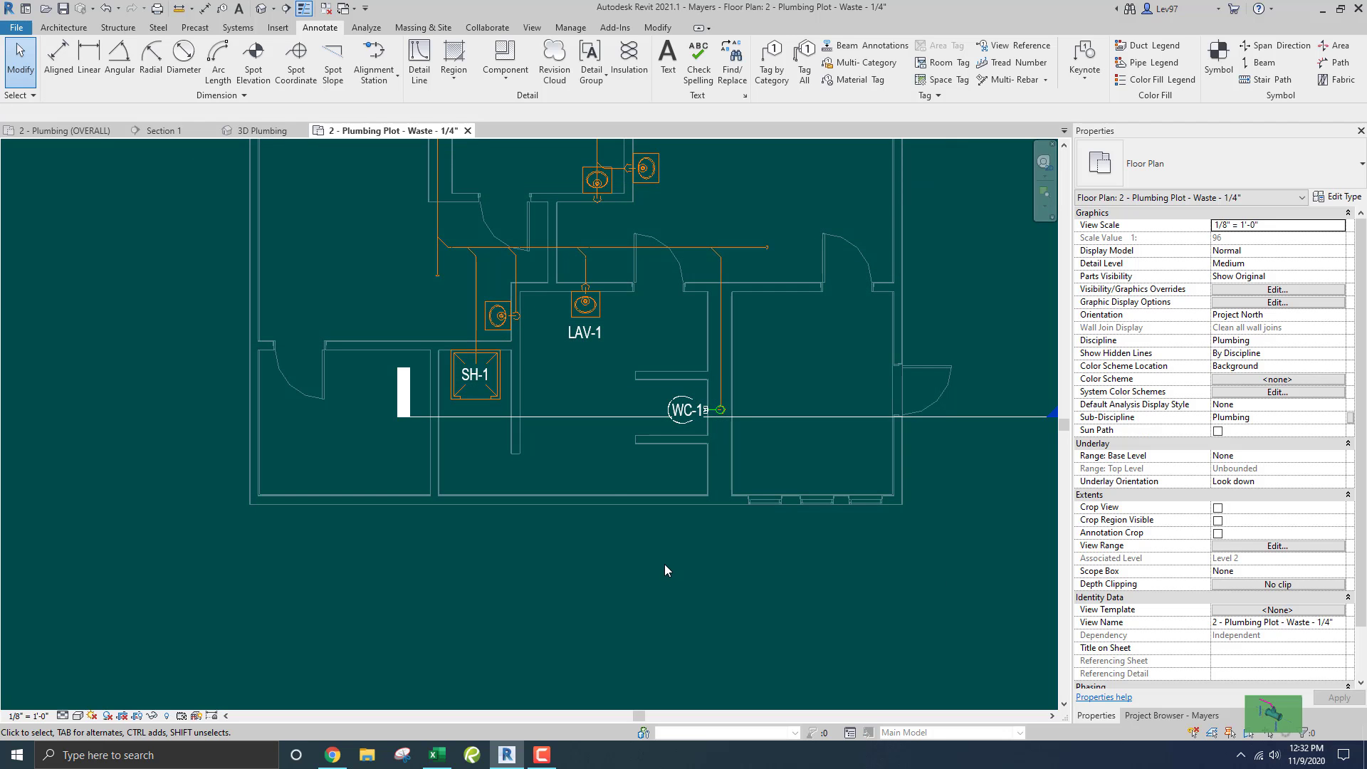
# Move the SH-1 tag off the shower to just below the fixture and deselect it
pyautogui.scroll(3, 641, 396)
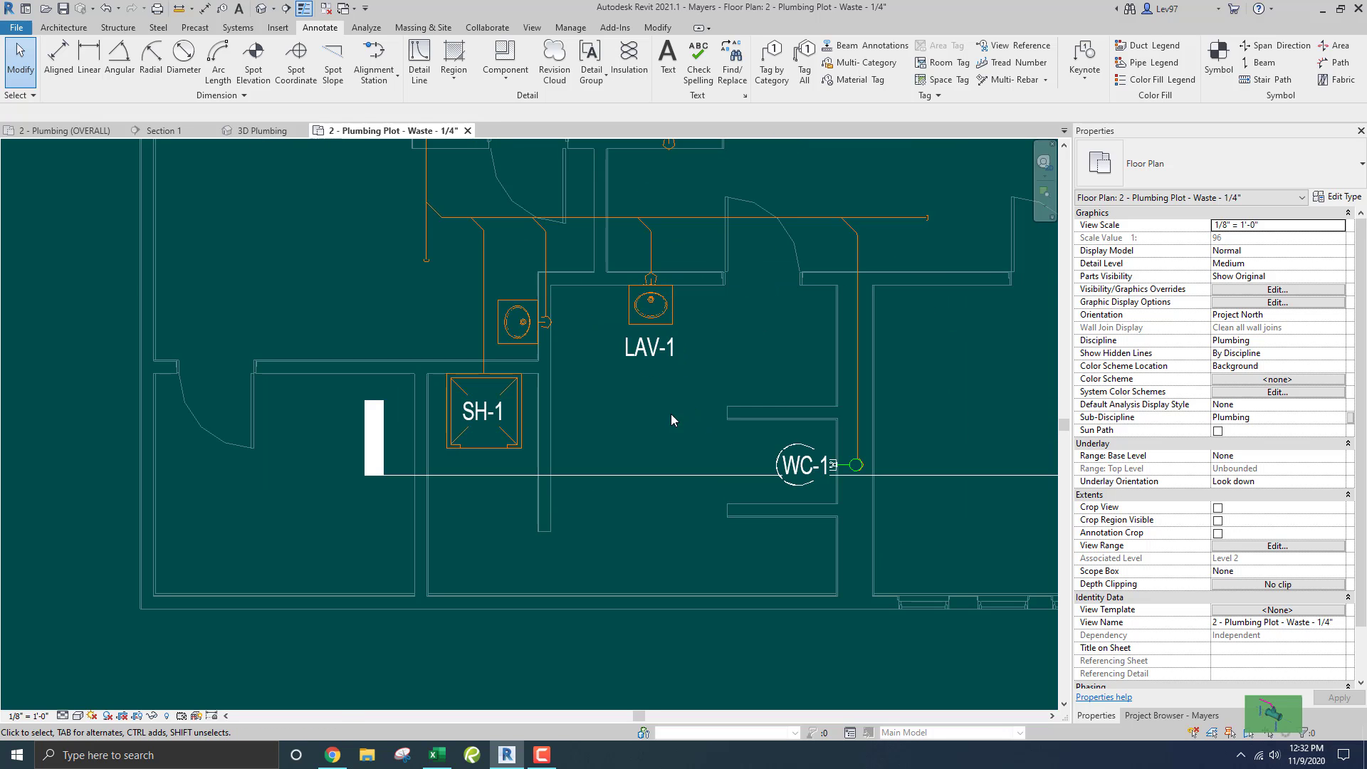
pyautogui.moveTo(640, 418); pyautogui.dragTo(760, 386, button='middle')
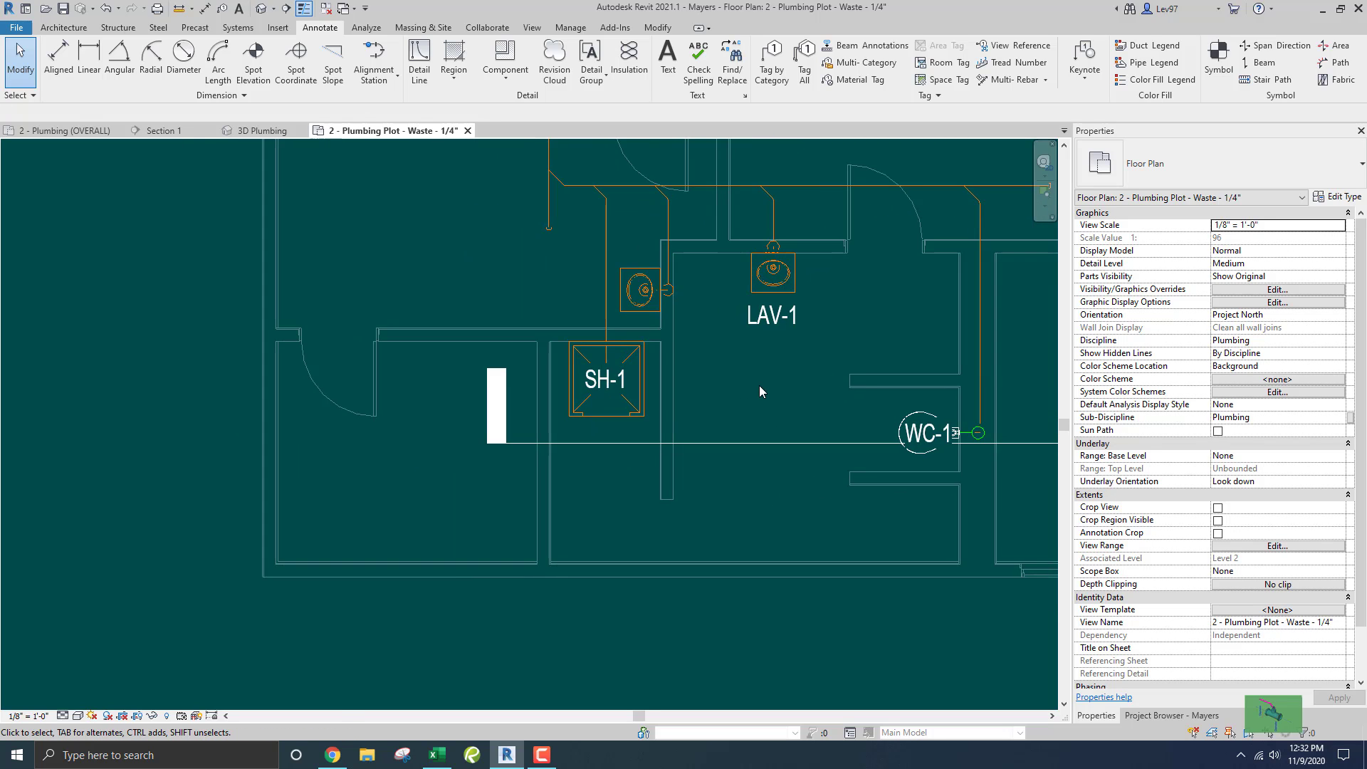
pyautogui.scroll(1, 760, 387)
pyautogui.click(582, 392)
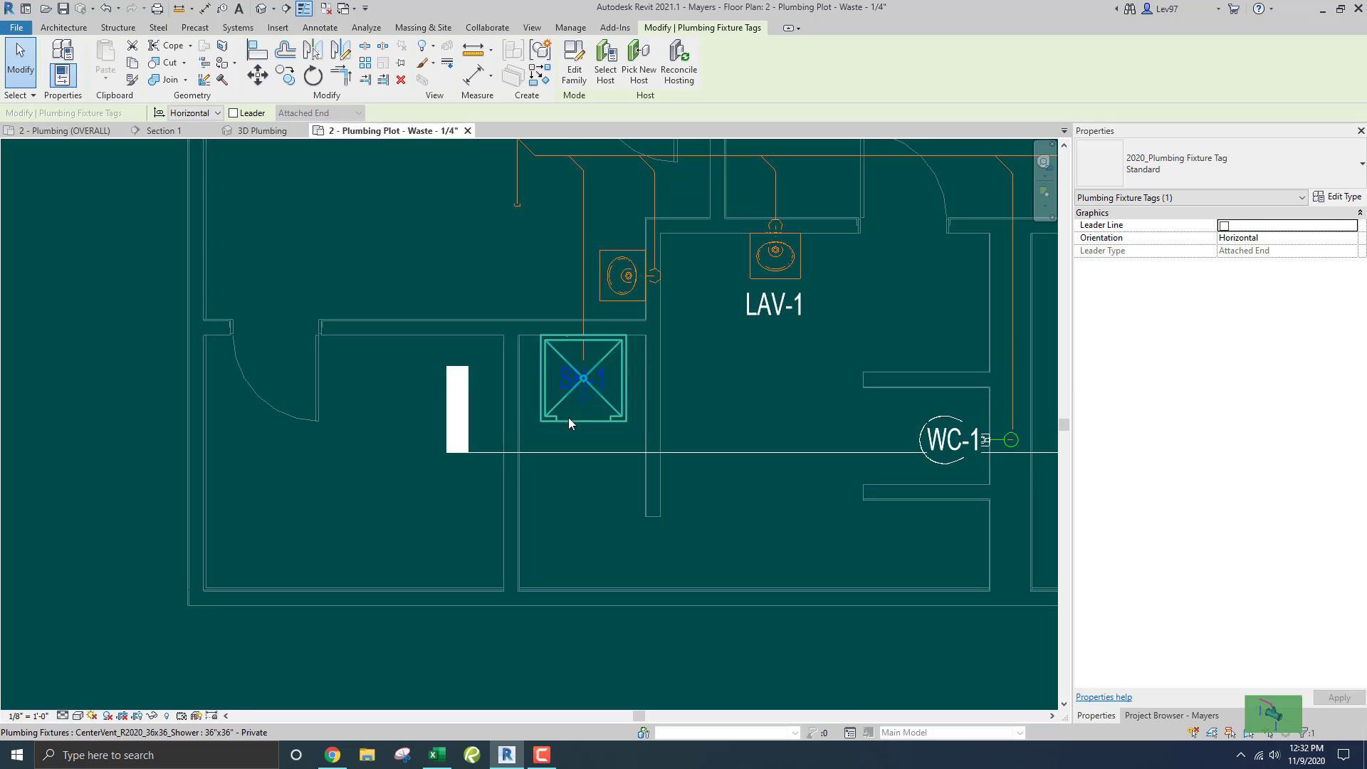
pyautogui.moveTo(583, 393); pyautogui.dragTo(584, 465)
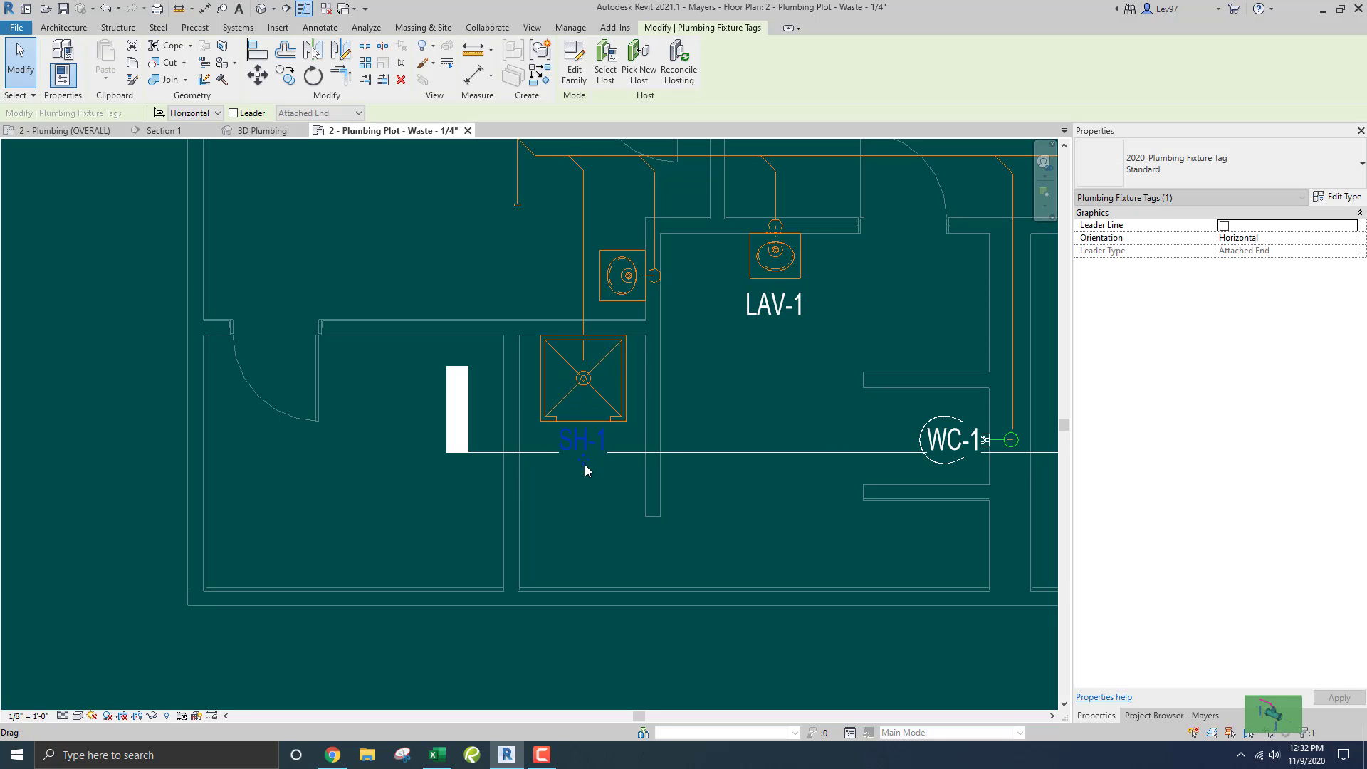
pyautogui.click(591, 493)
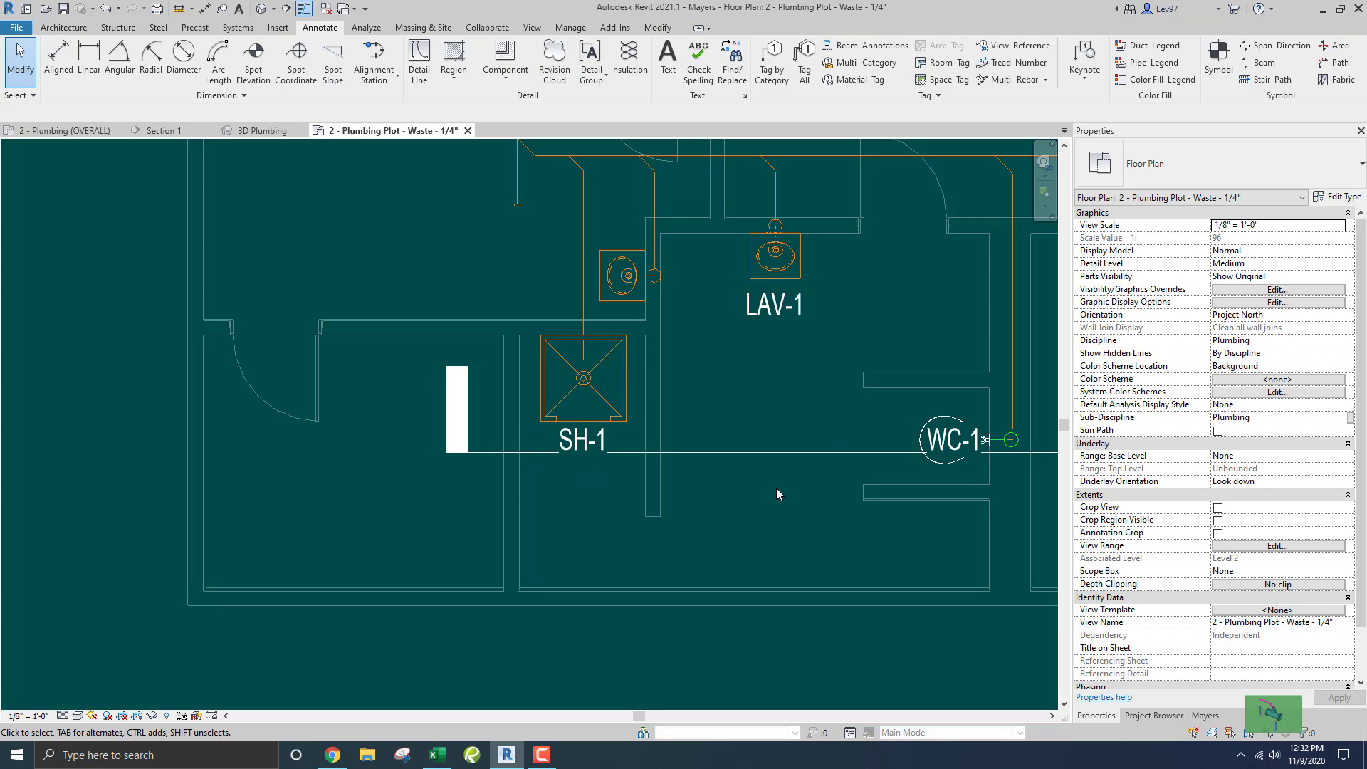
# Examine the type properties of the LAV-1 fixture tag, including leader arrowhead and box visibility, without changing anything
pyautogui.click(763, 310)
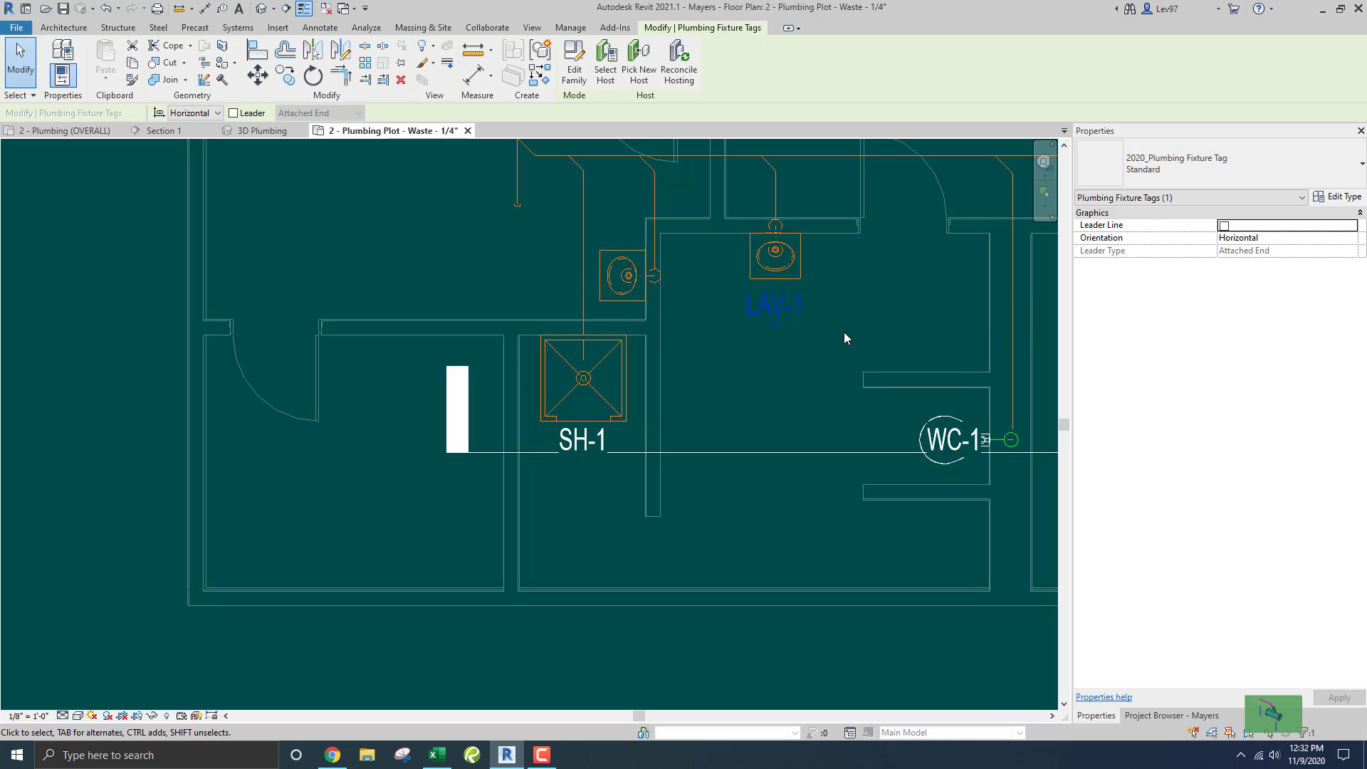
pyautogui.click(1337, 197)
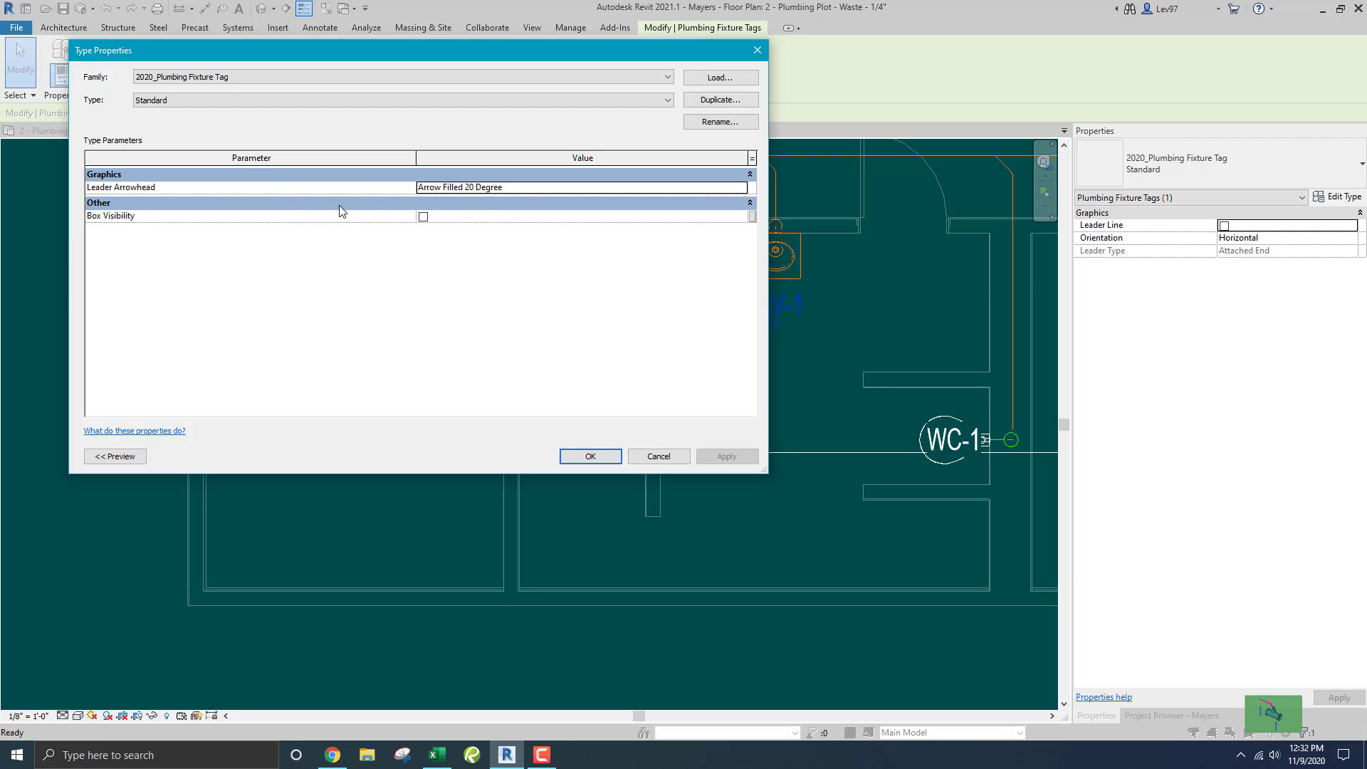
pyautogui.click(659, 457)
pyautogui.click(822, 391)
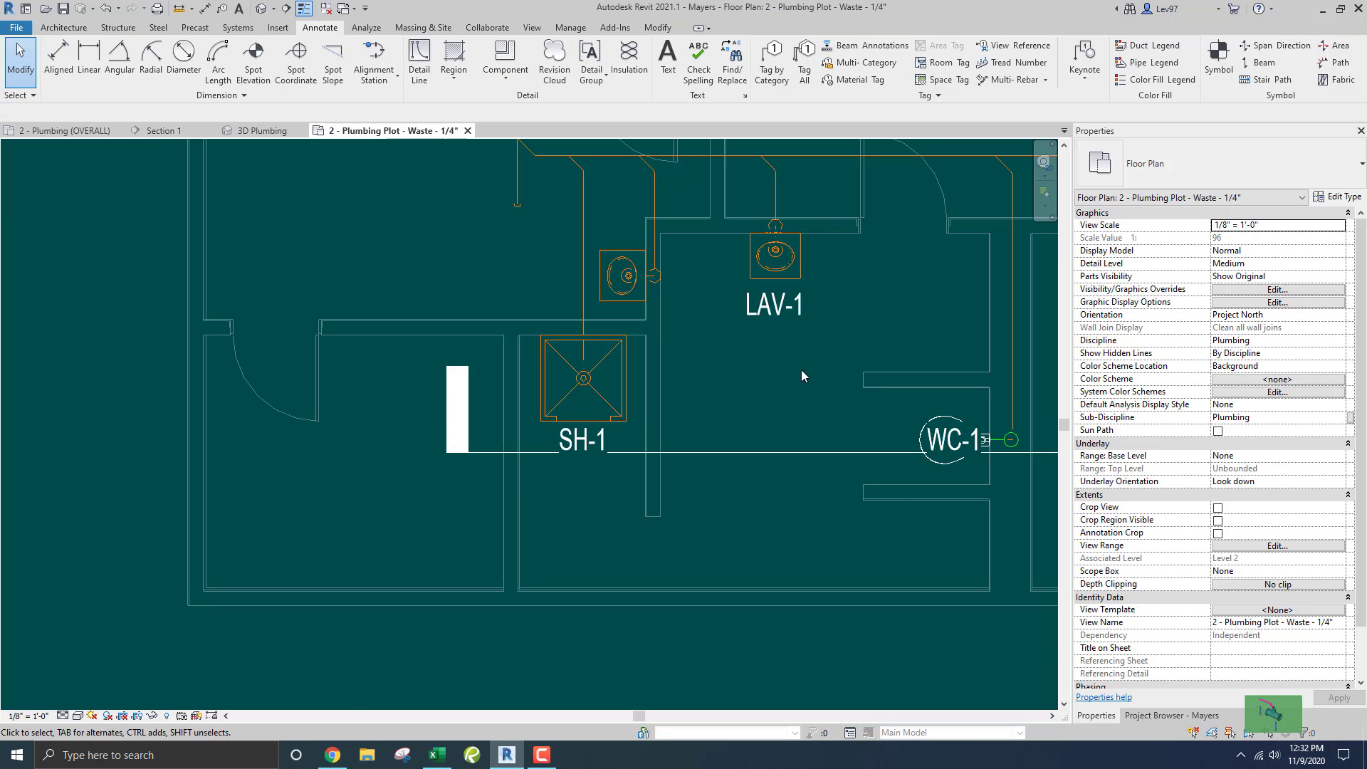
# Move the LAV-1 tag slightly farther below the lavatory
pyautogui.moveTo(802, 371); pyautogui.dragTo(769, 413, button='middle')
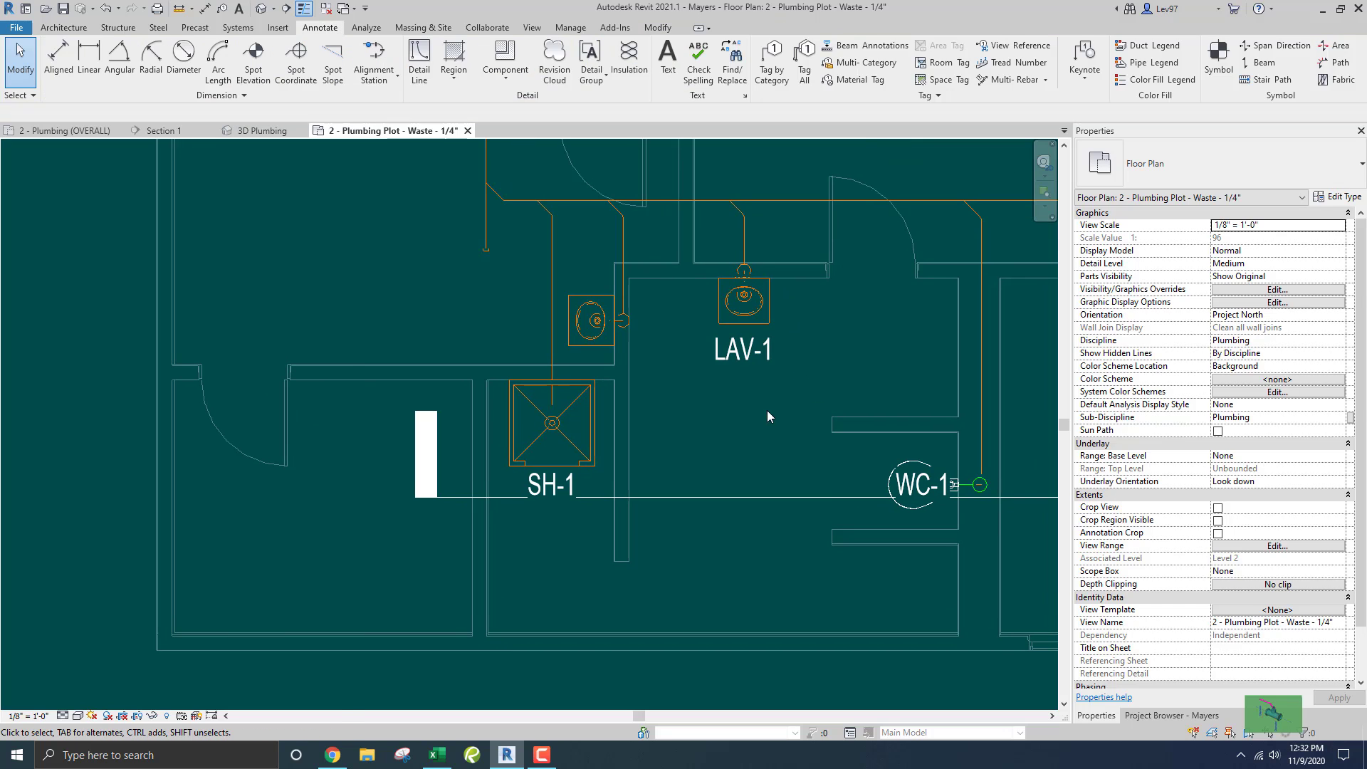
pyautogui.click(723, 374)
pyautogui.moveTo(743, 375); pyautogui.dragTo(741, 404)
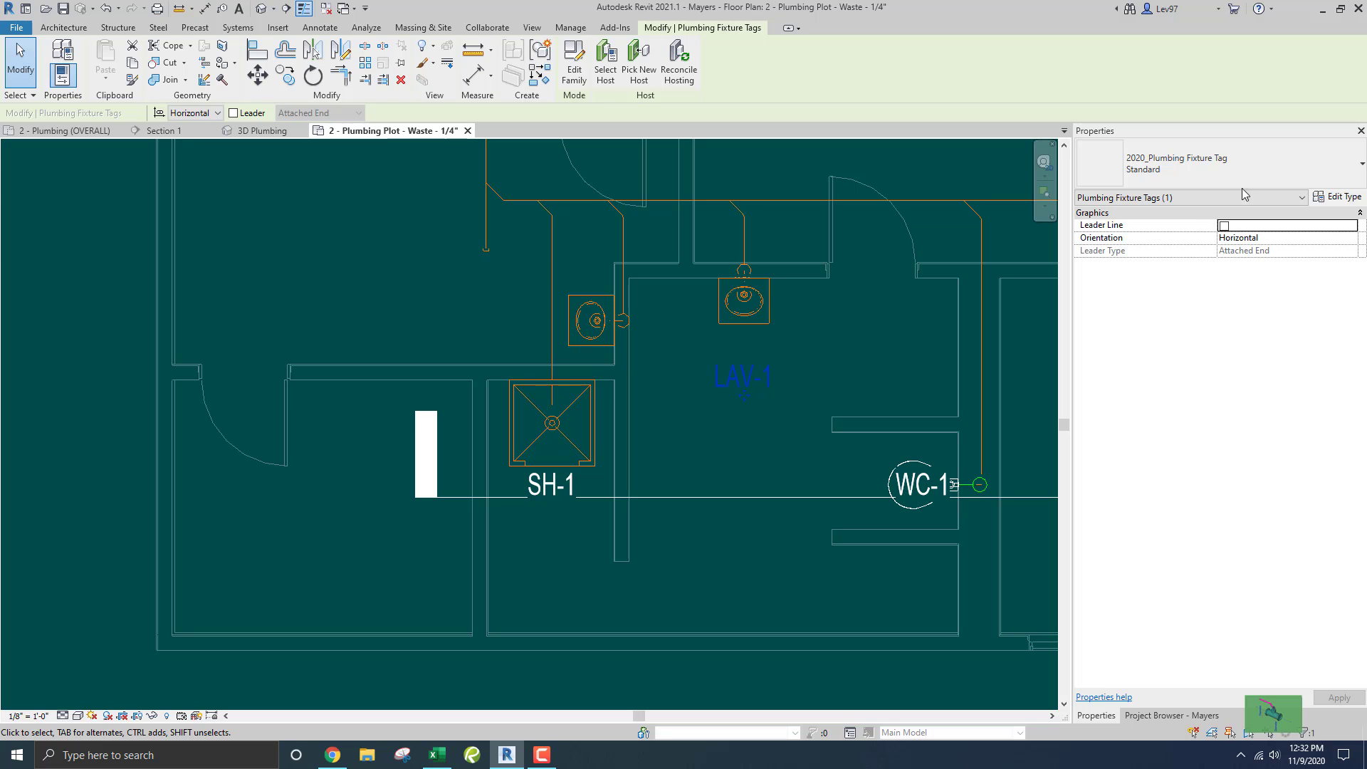
# Recheck the repositioned LAV-1 tag's family and type settings, cancelling without changes
pyautogui.click(1292, 167)
pyautogui.click(1296, 169)
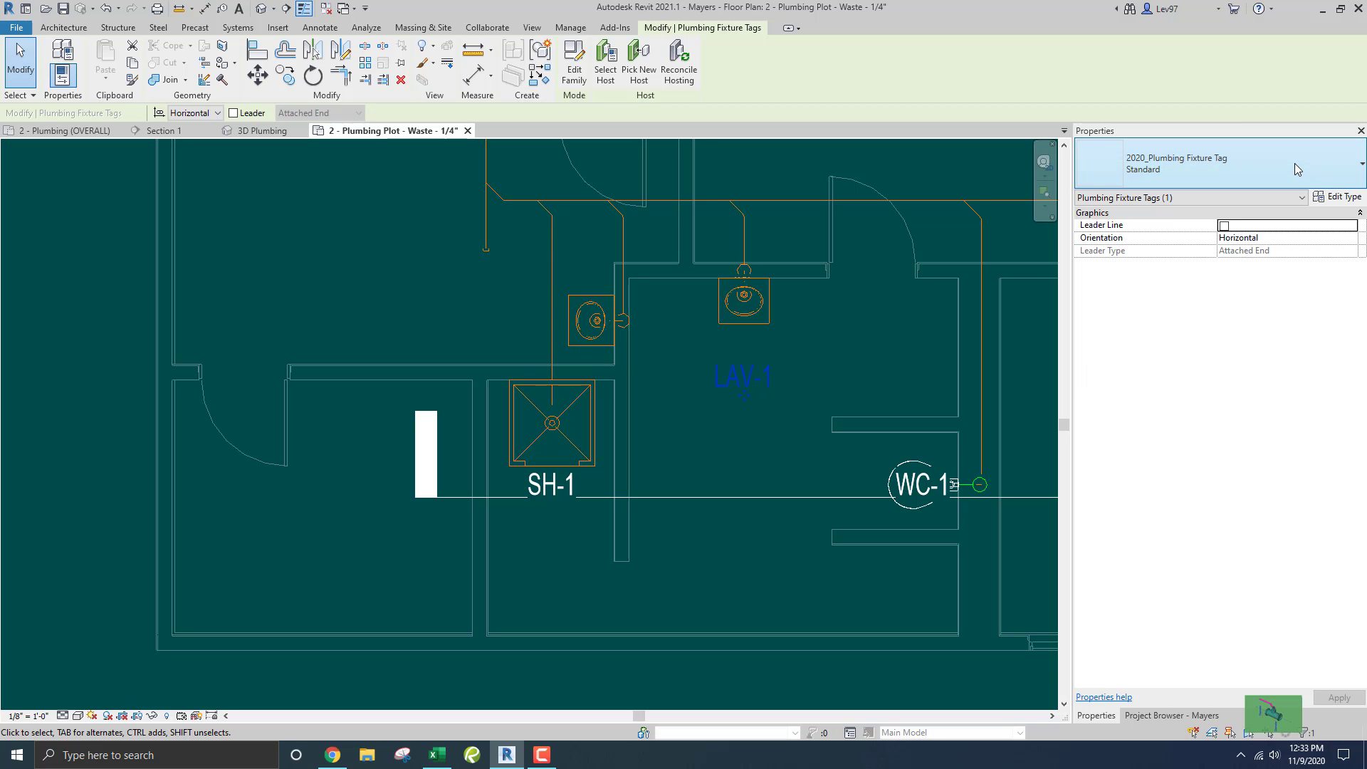
pyautogui.click(1344, 199)
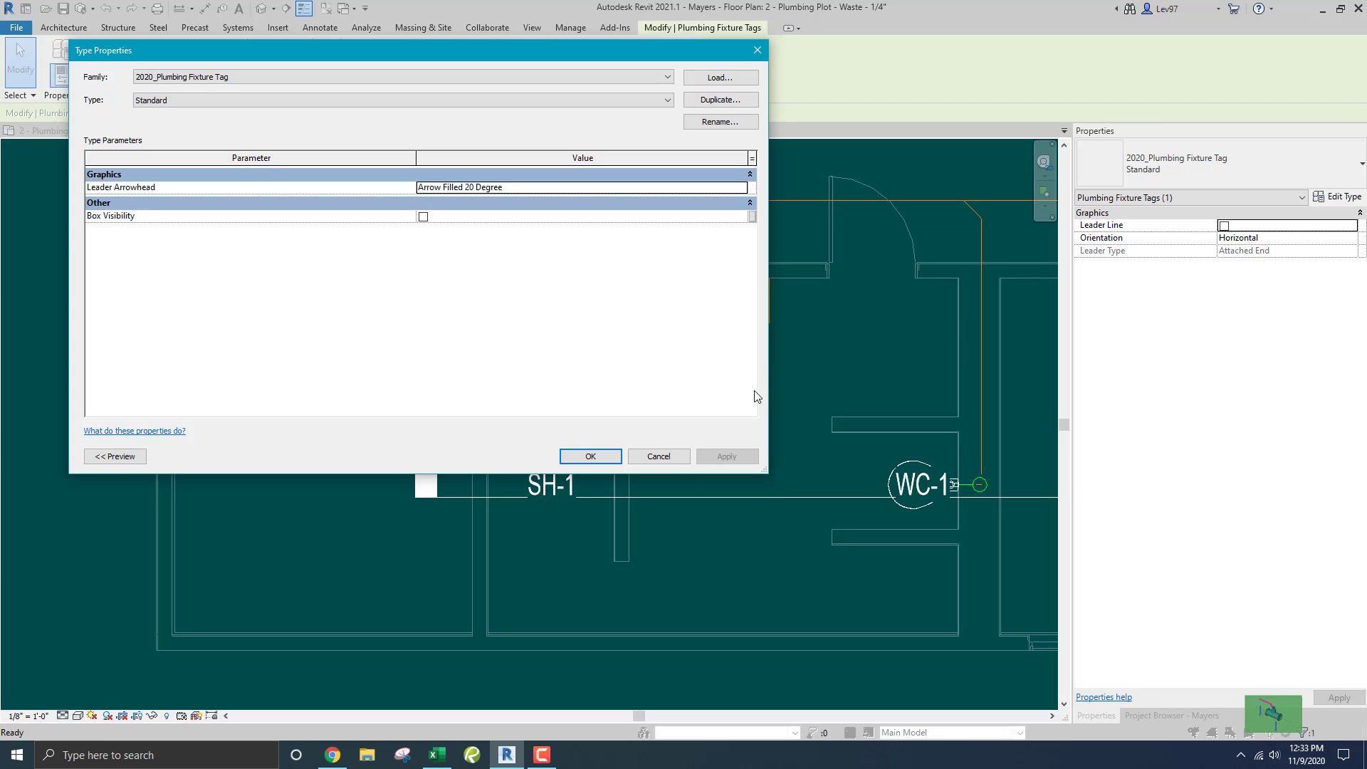
pyautogui.click(669, 459)
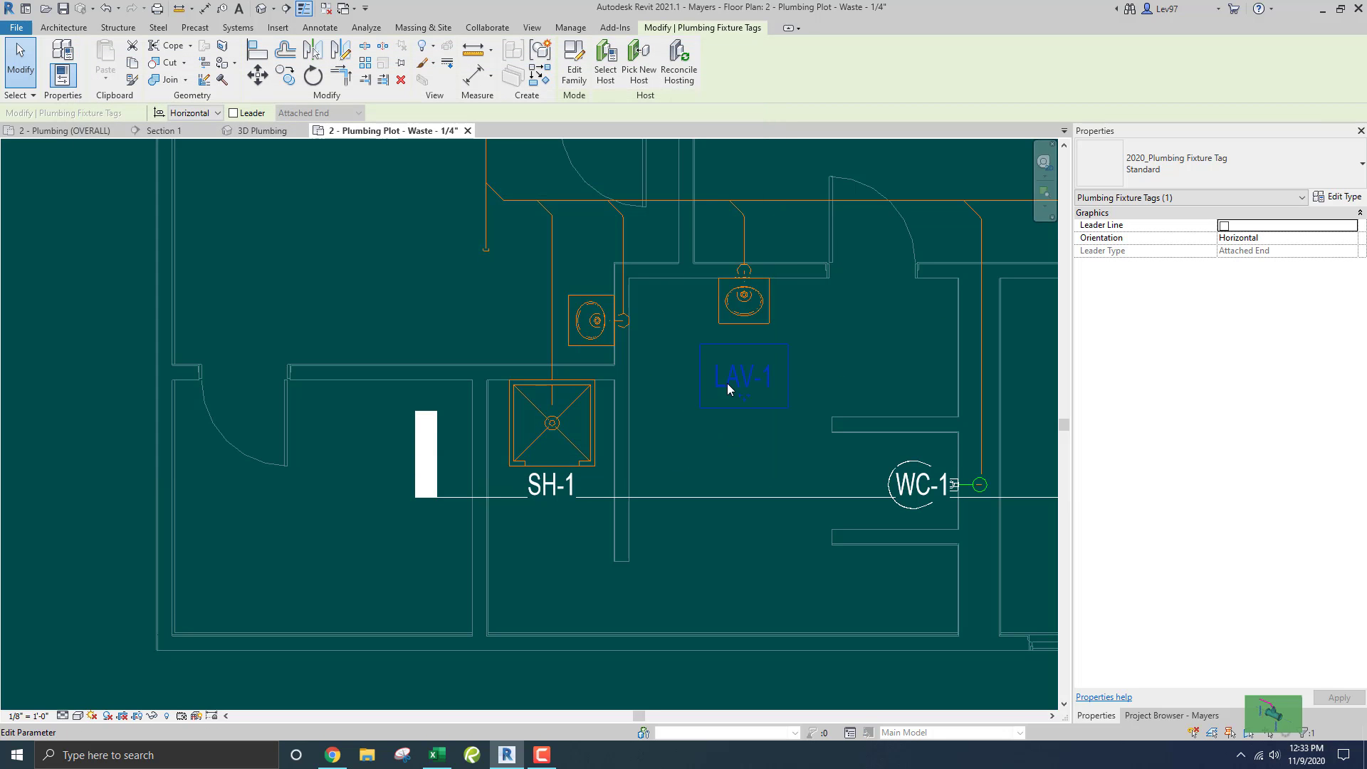
# Open the plumbing fixture tag family for editing and examine which parameters its label uses, cancelling without changes
pyautogui.click(574, 70)
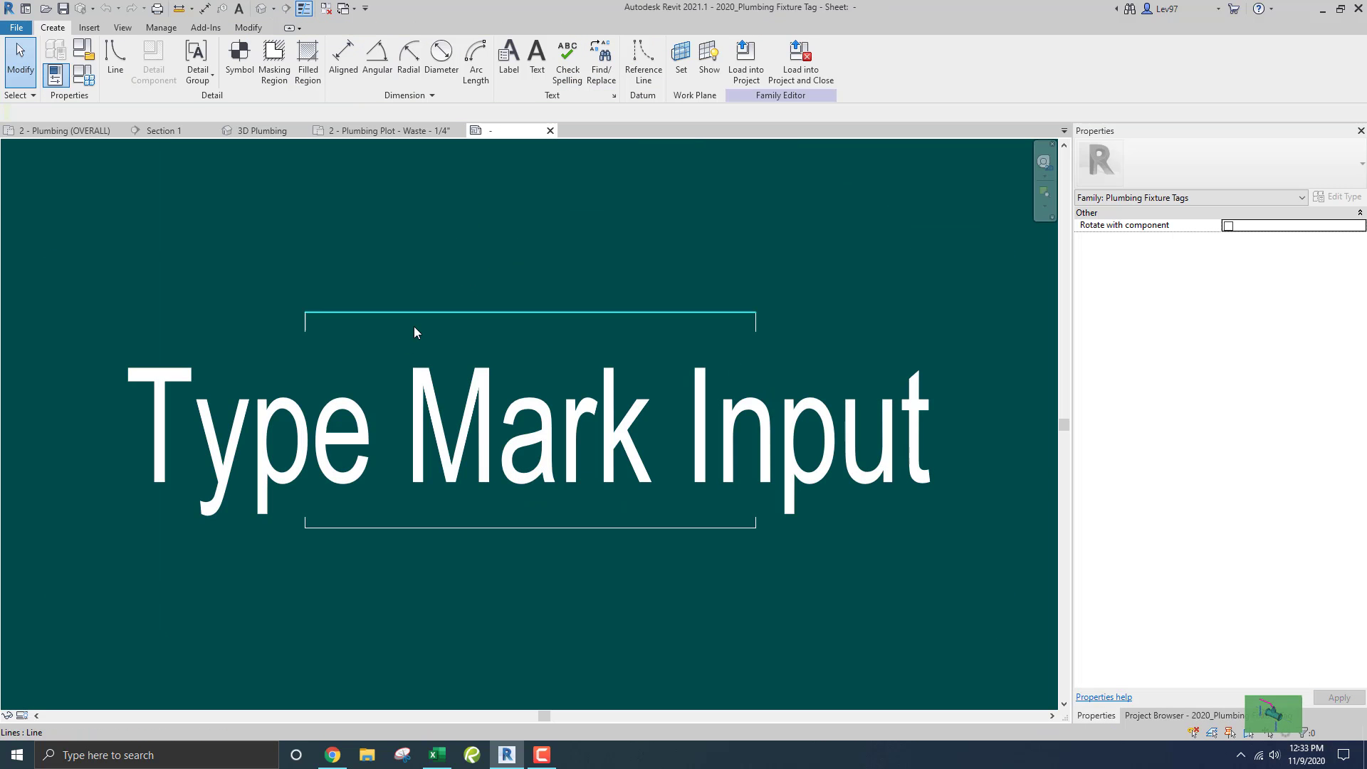
pyautogui.click(264, 434)
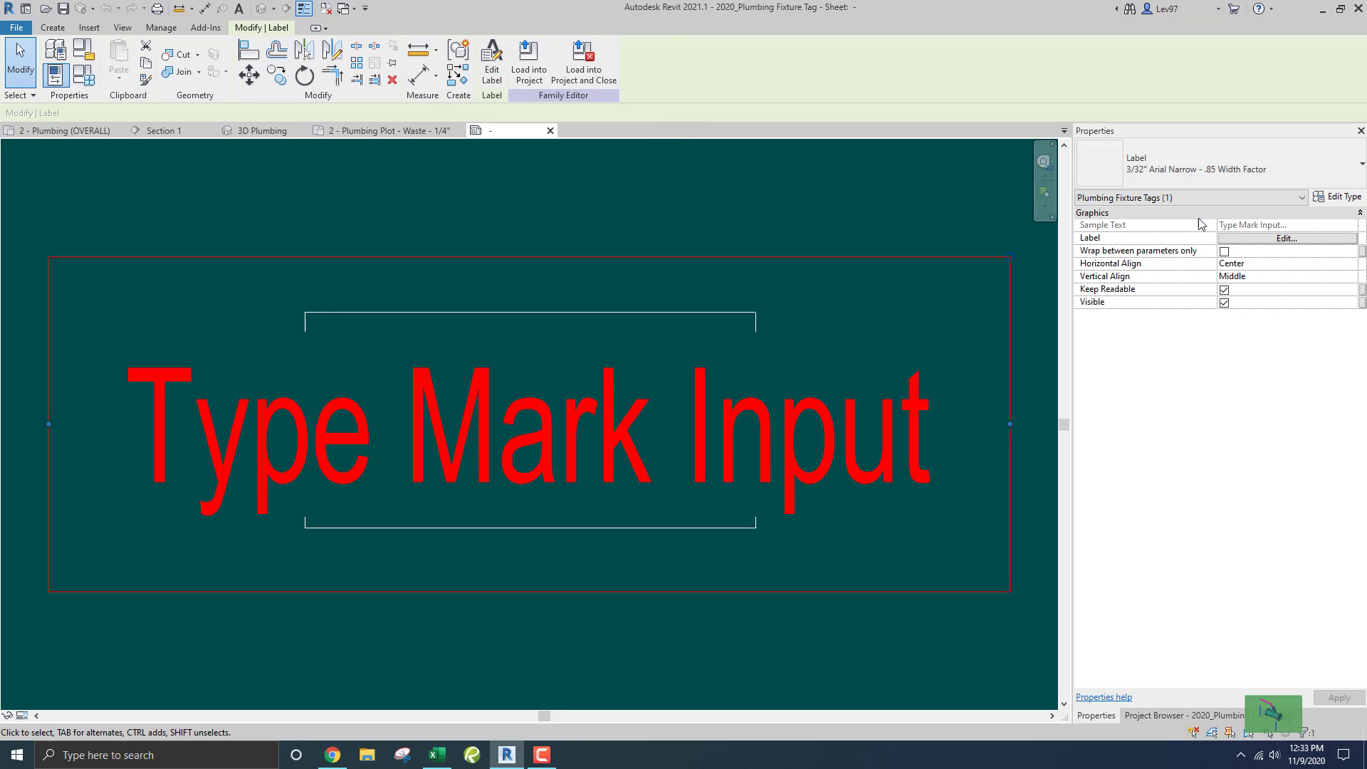
pyautogui.click(1262, 240)
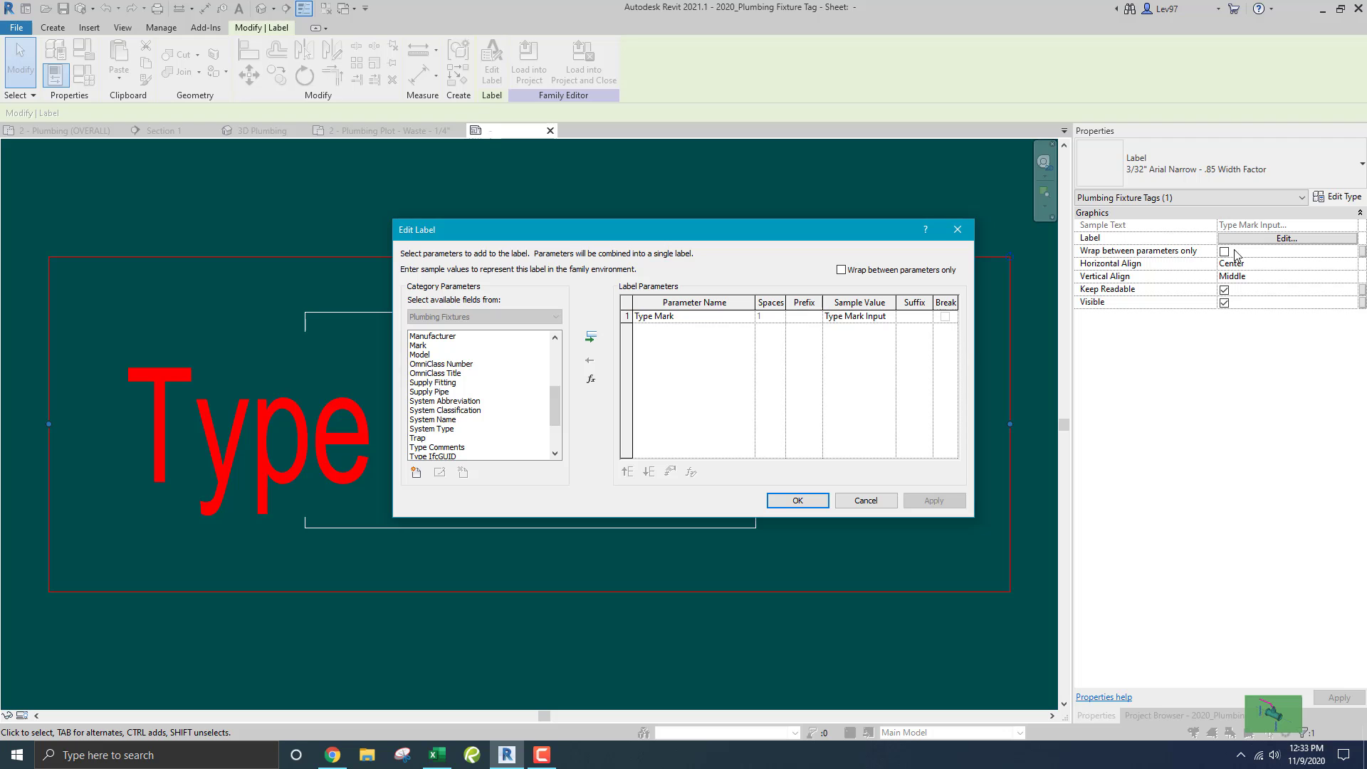
pyautogui.click(866, 501)
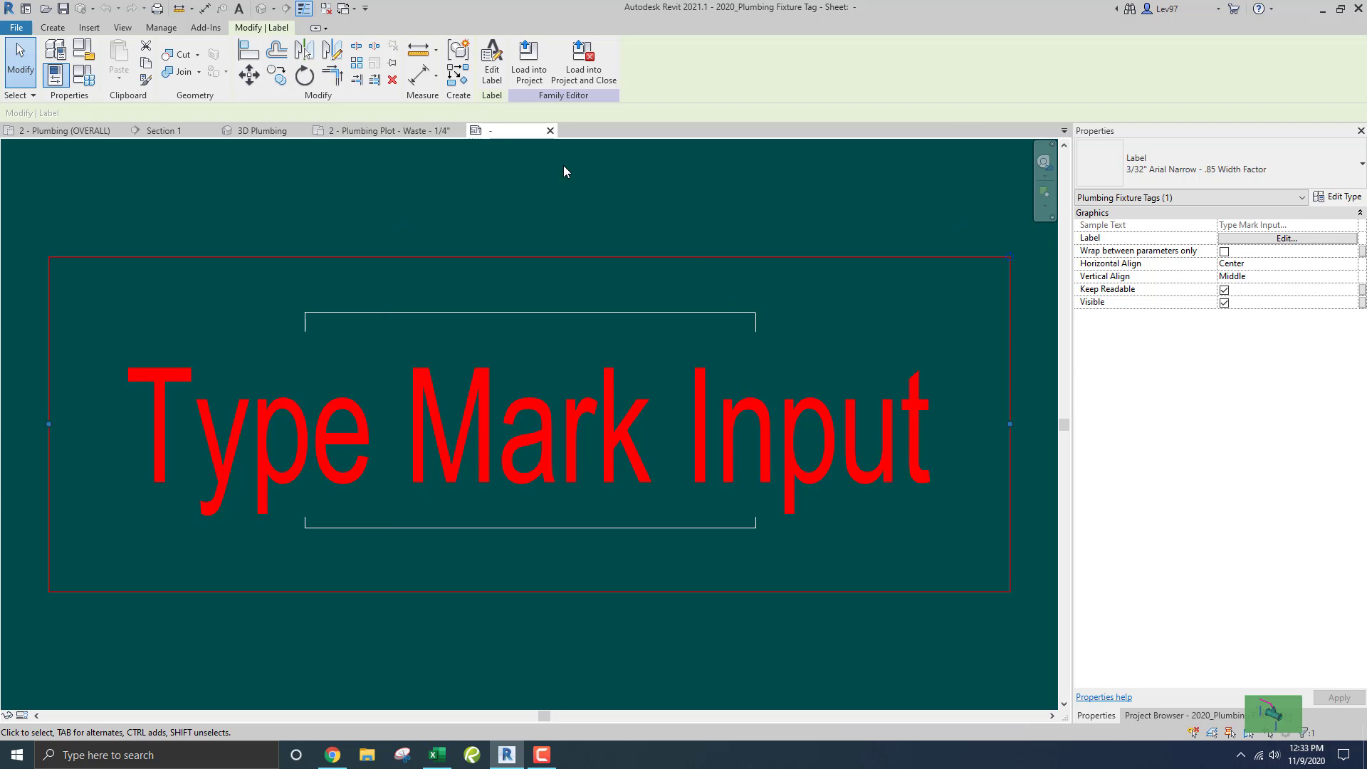
pyautogui.click(490, 77)
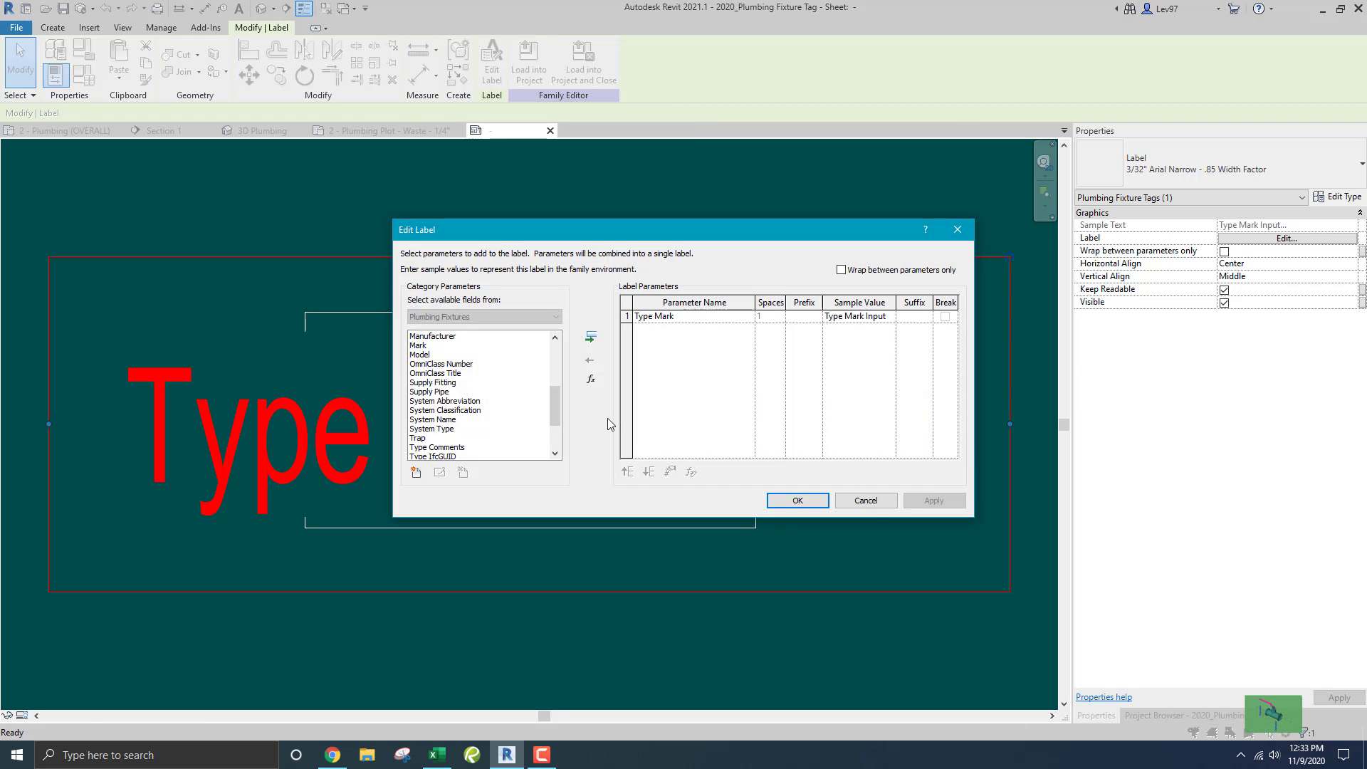
pyautogui.click(865, 501)
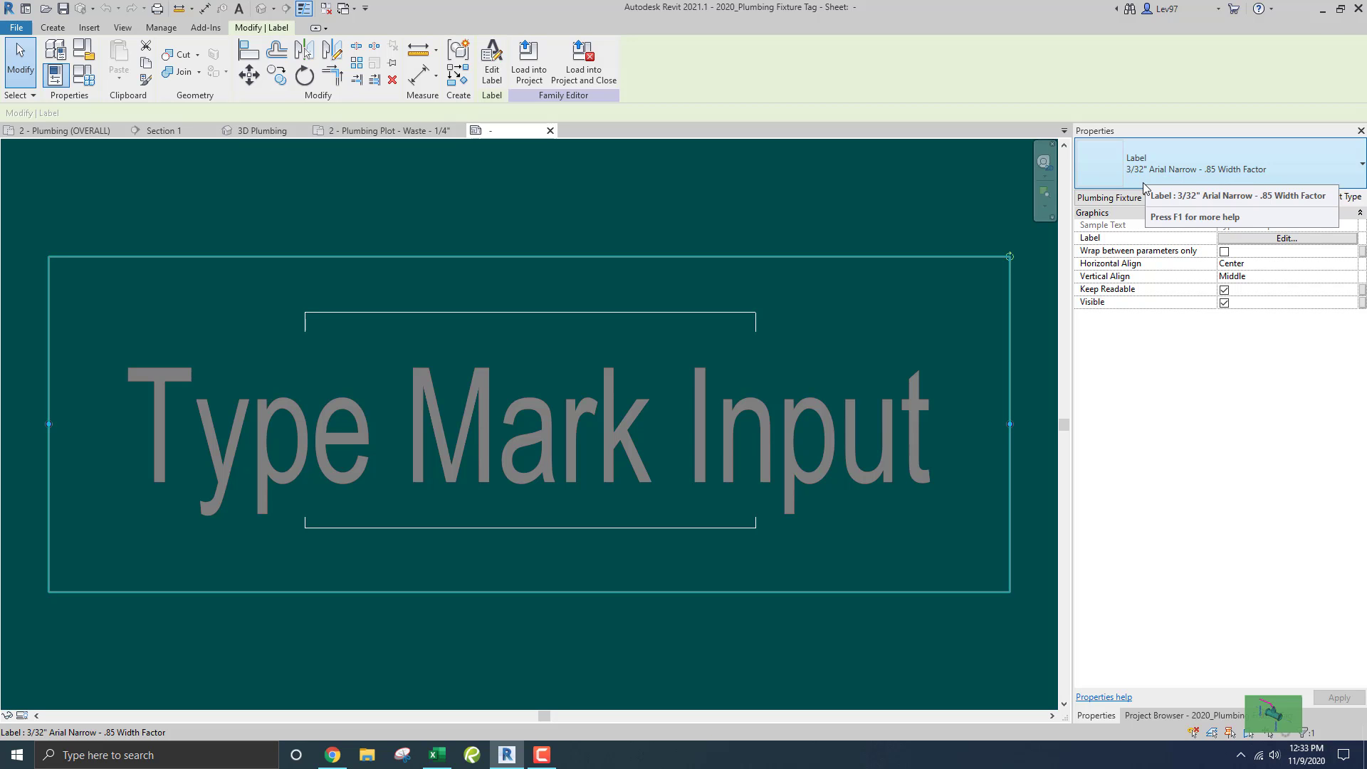
# Review the label type's font, text size and width factor, and close the tag family without changes
pyautogui.click(1342, 198)
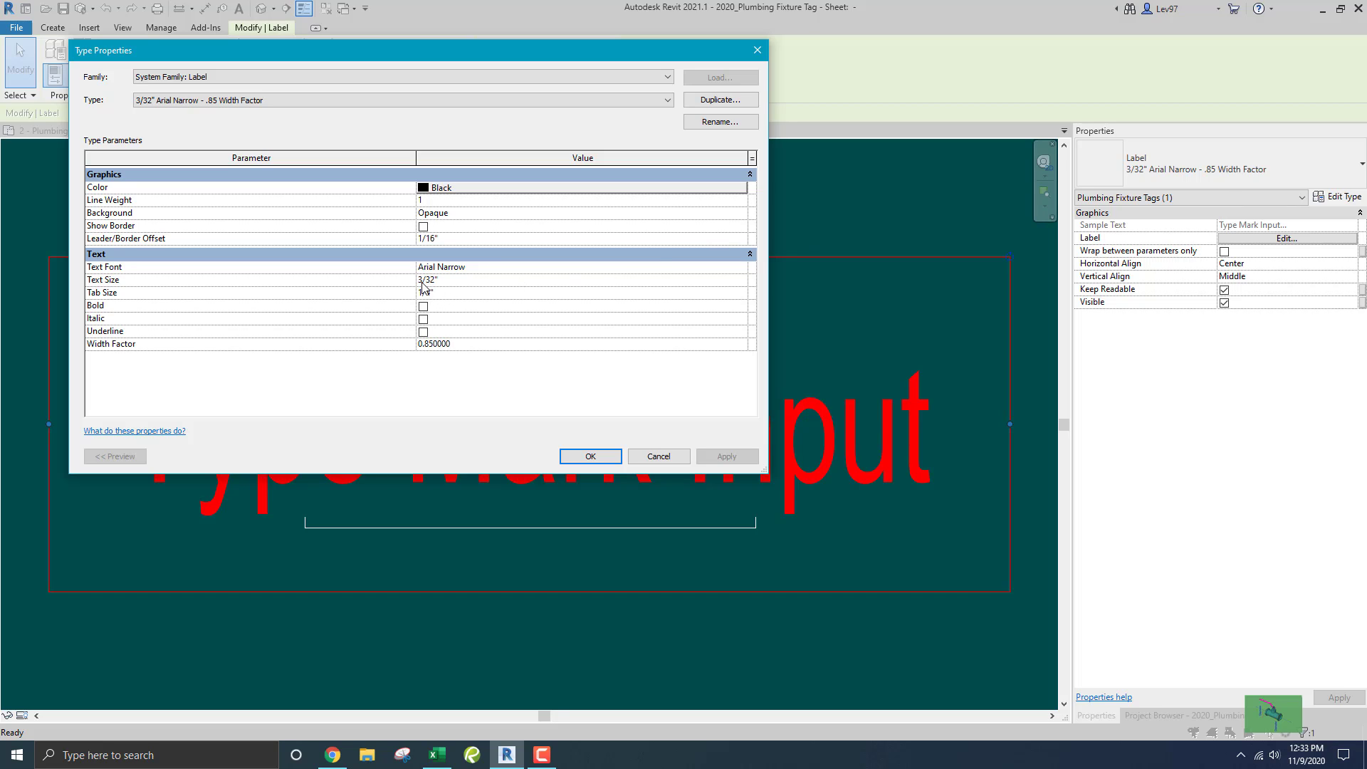
pyautogui.click(658, 456)
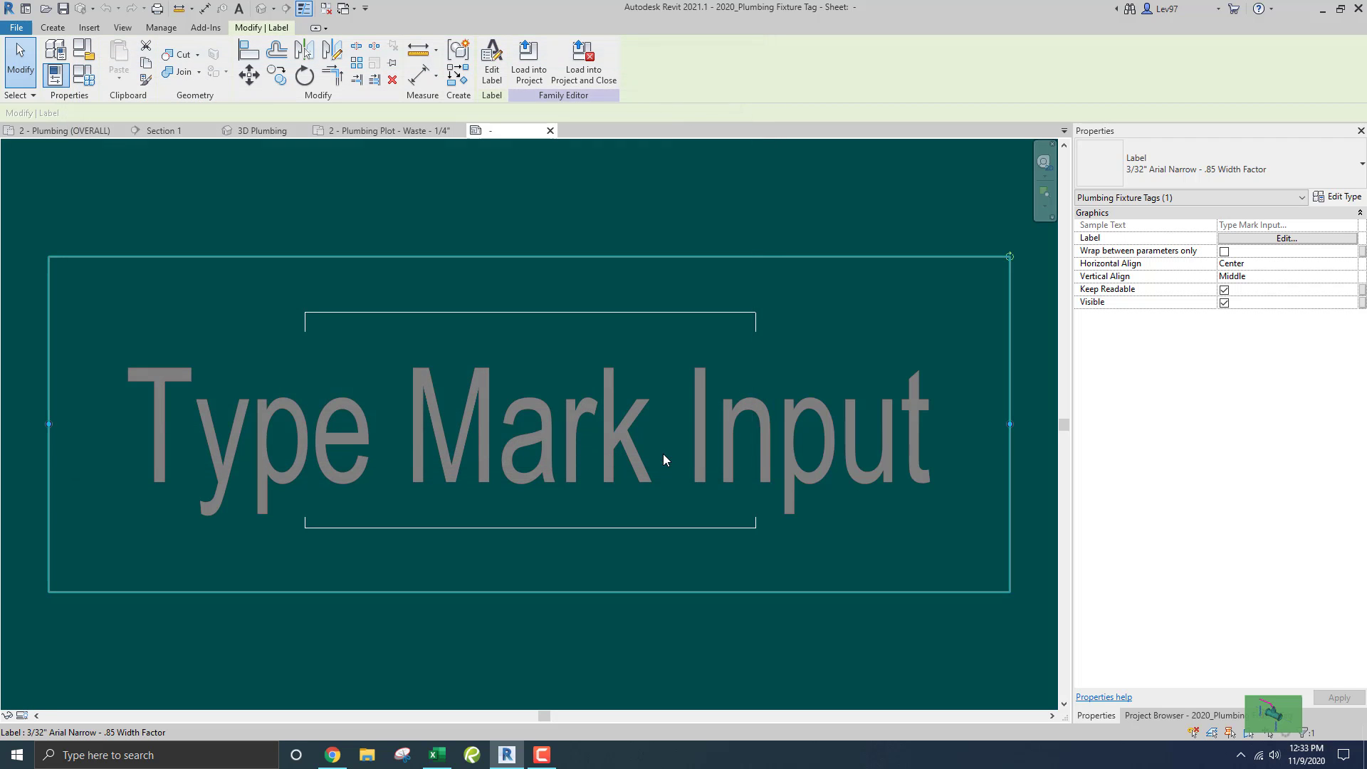
pyautogui.click(551, 130)
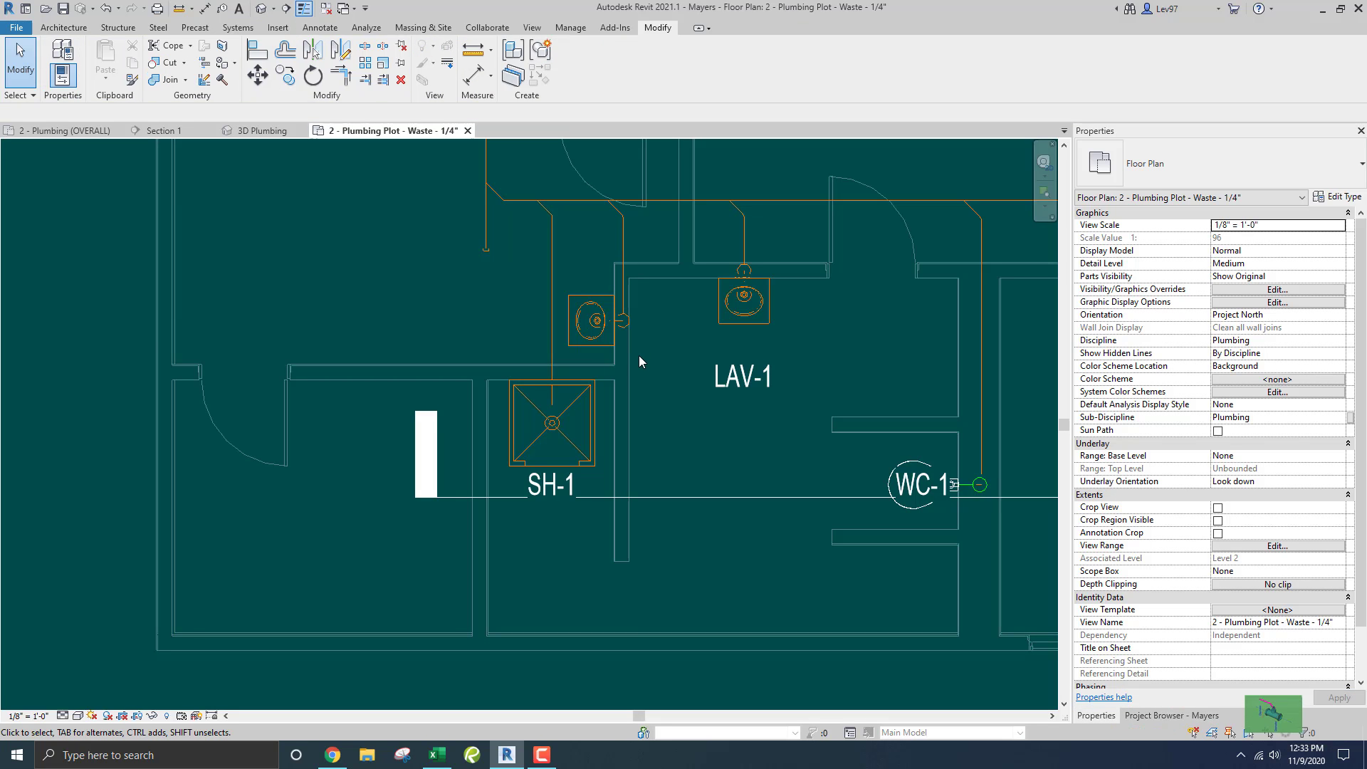
# Move the WC-1 tag off the water closet into the open space in front of the fixture
pyautogui.click(908, 487)
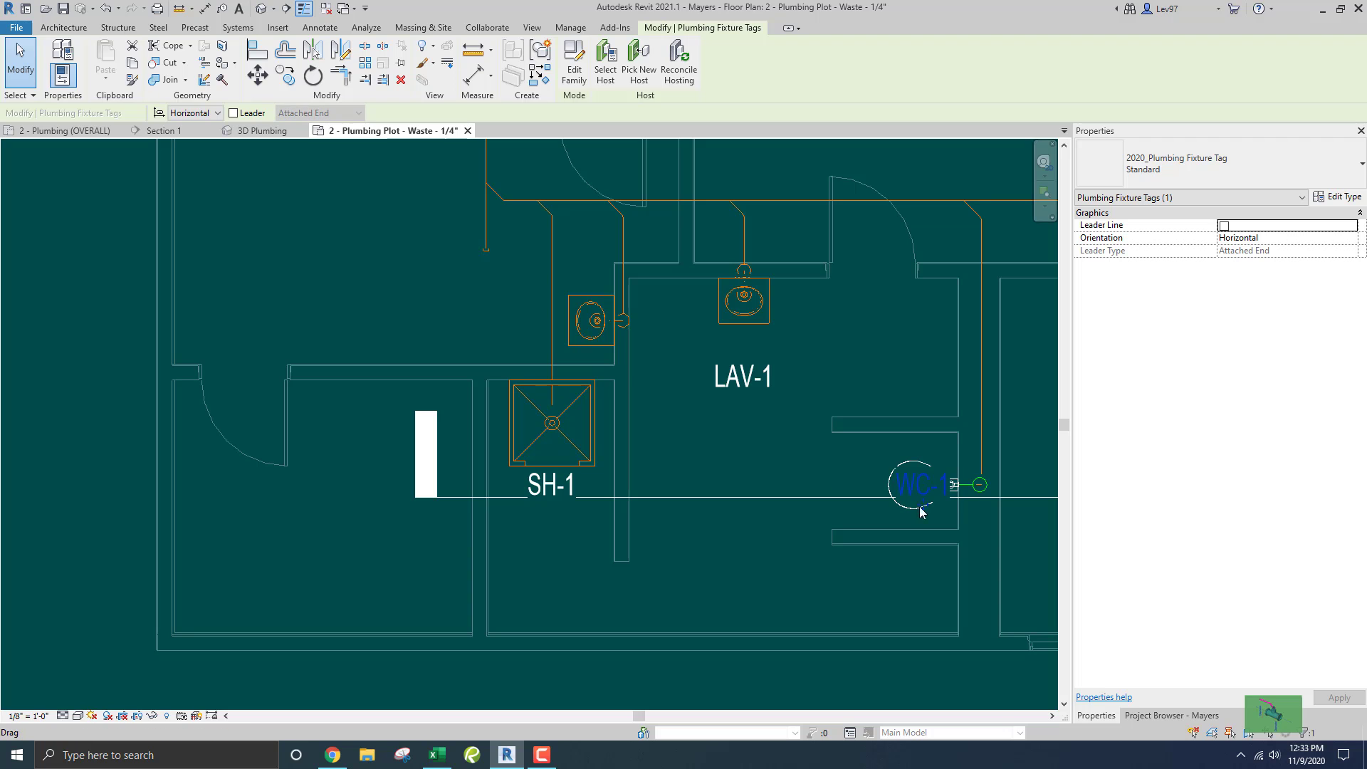
pyautogui.moveTo(924, 509); pyautogui.dragTo(841, 489)
pyautogui.click(755, 460)
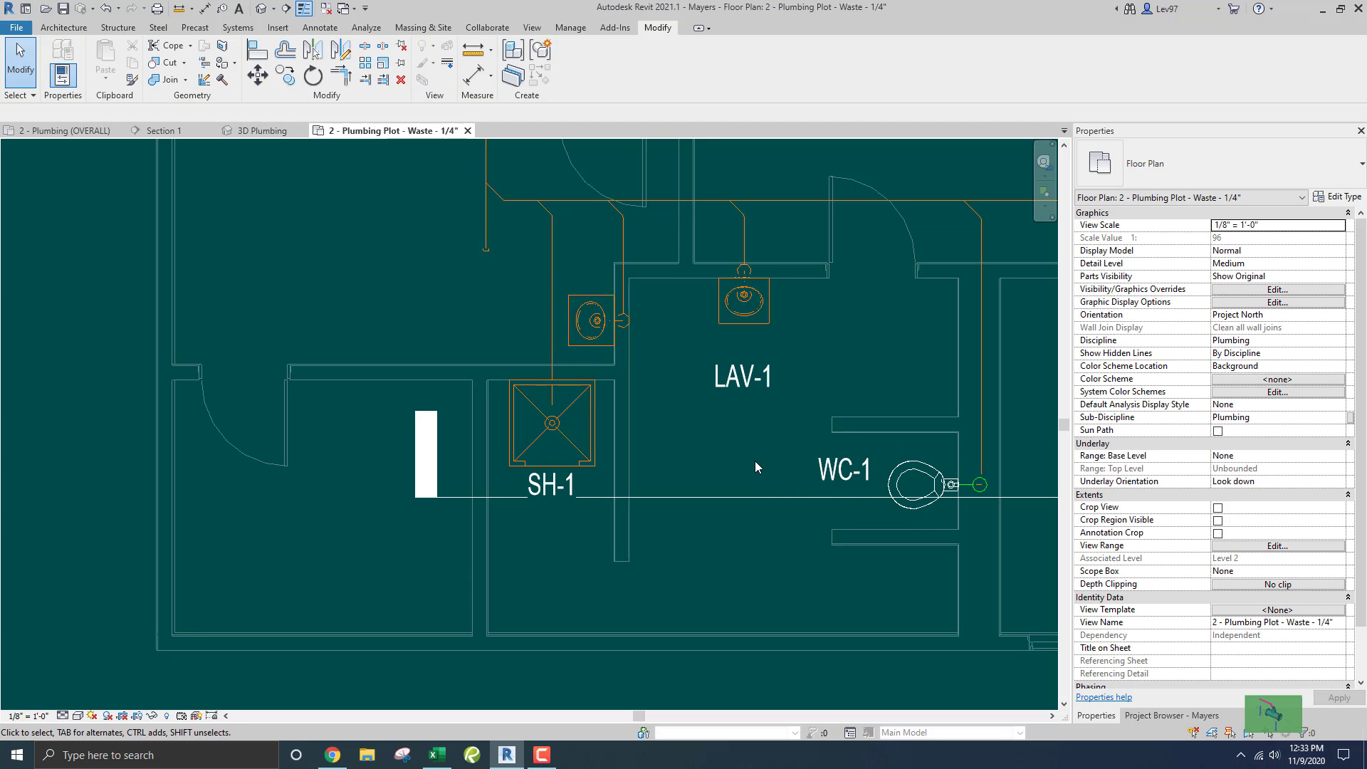
# Check the LAV-1 tag's highlighting and the selection and pre-selection colors in the graphics options, cancelling without changes
pyautogui.moveTo(754, 460); pyautogui.dragTo(791, 469, button='middle')
pyautogui.click(763, 385)
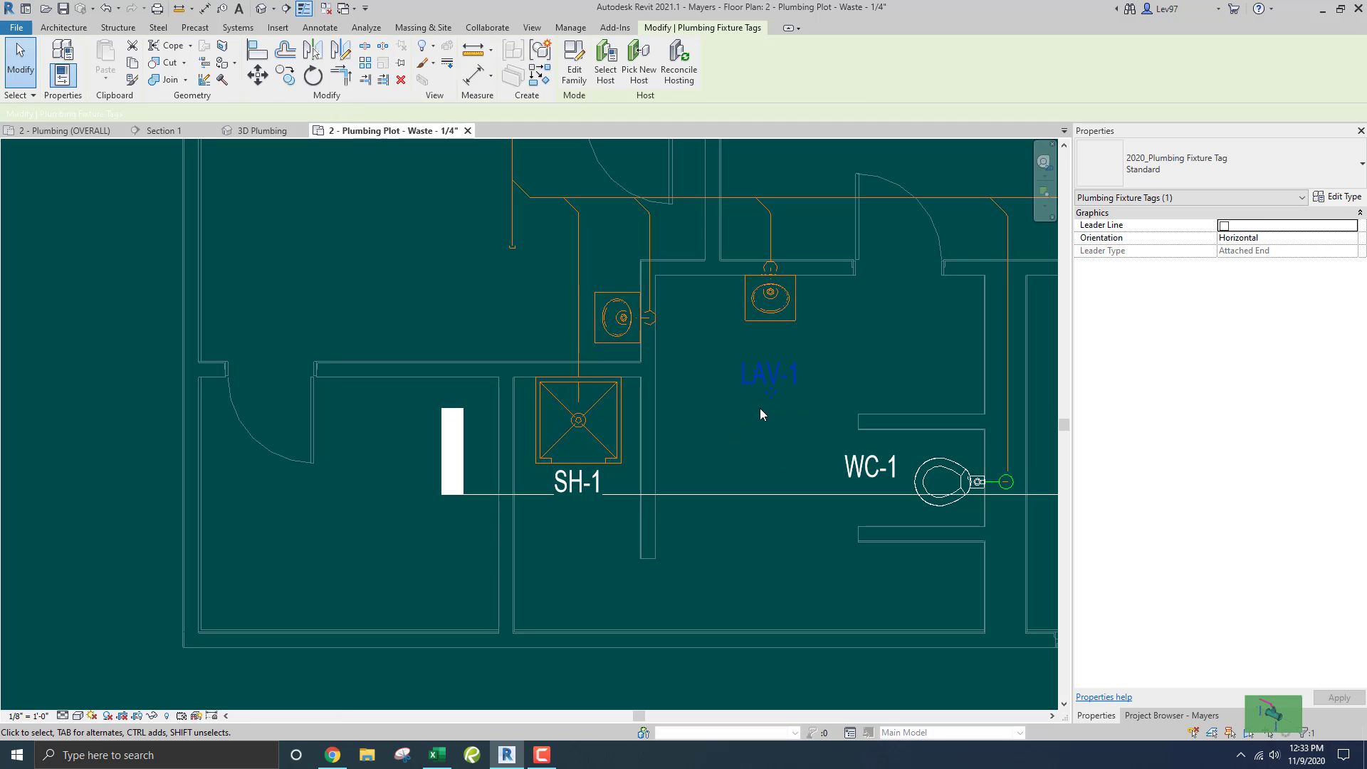
pyautogui.click(777, 439)
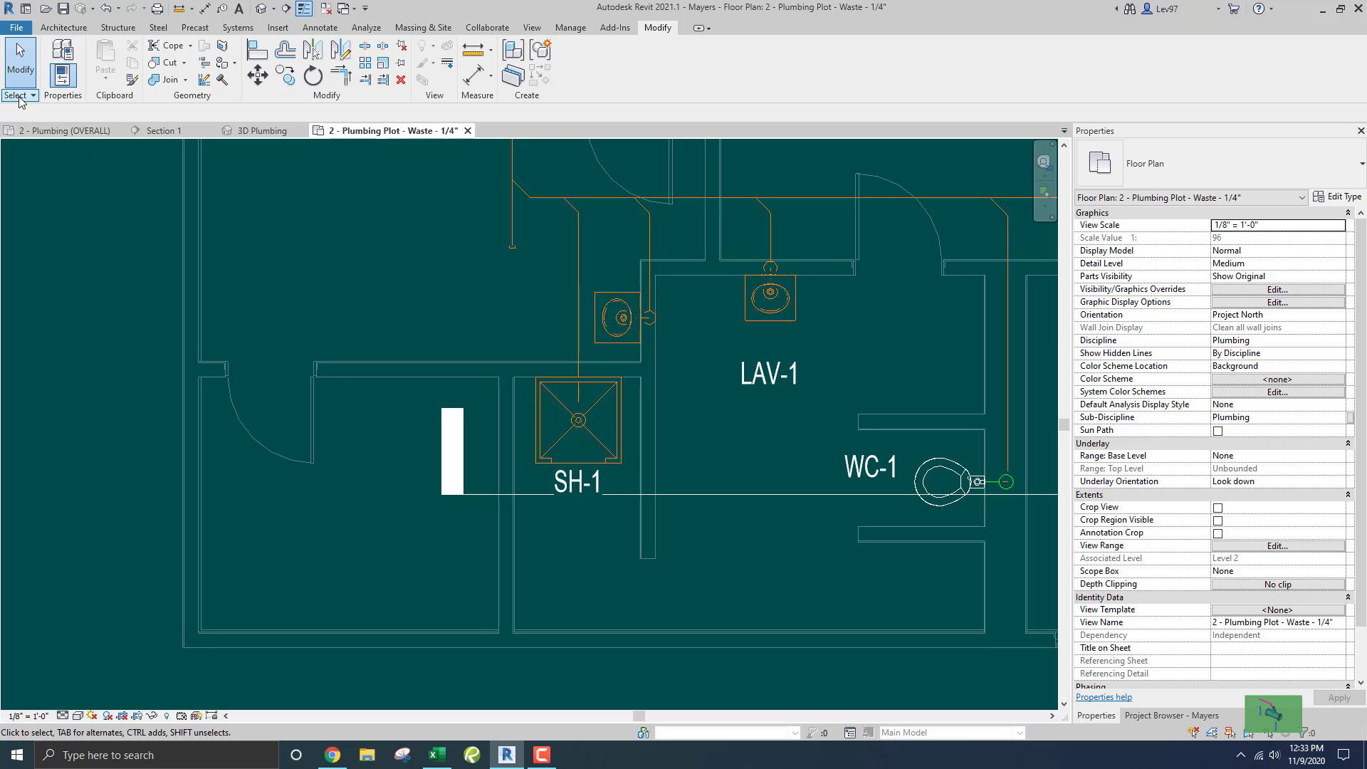
pyautogui.click(16, 27)
pyautogui.click(217, 350)
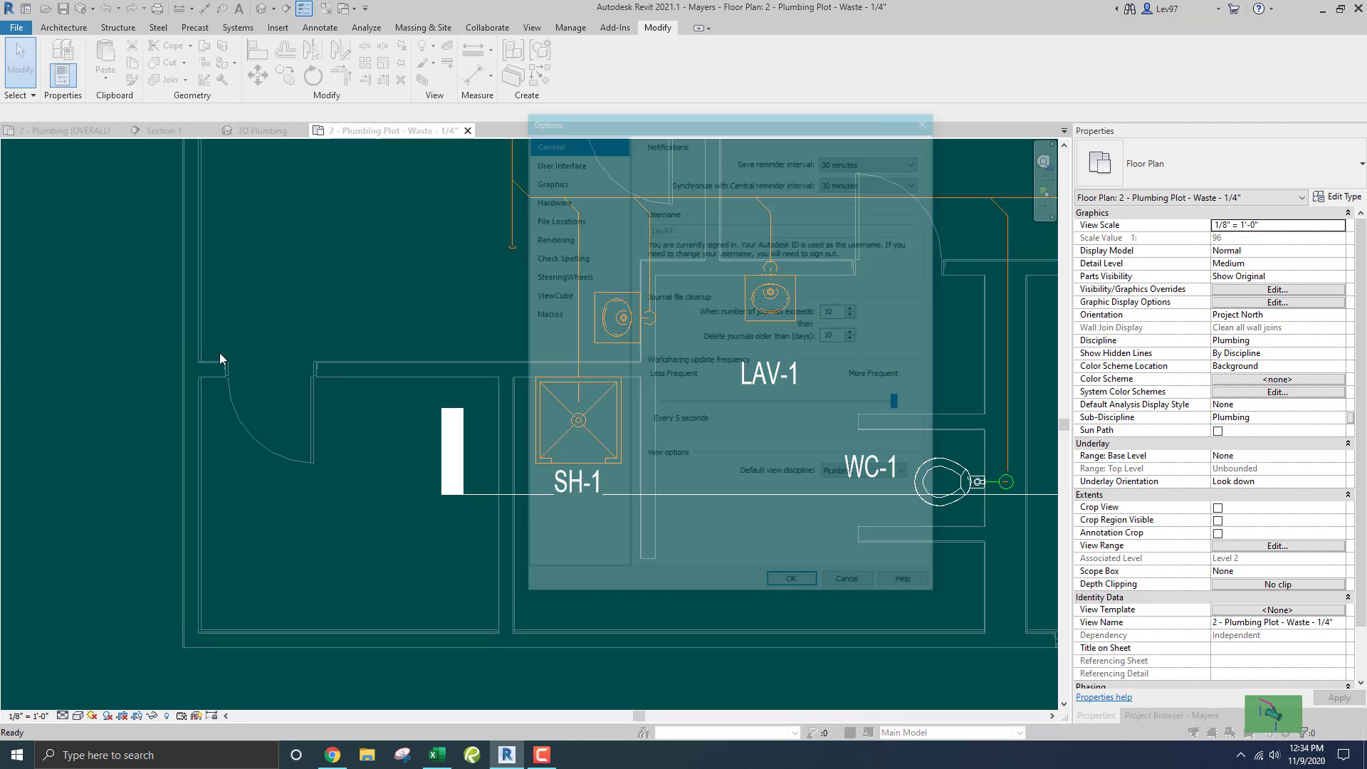
pyautogui.click(546, 182)
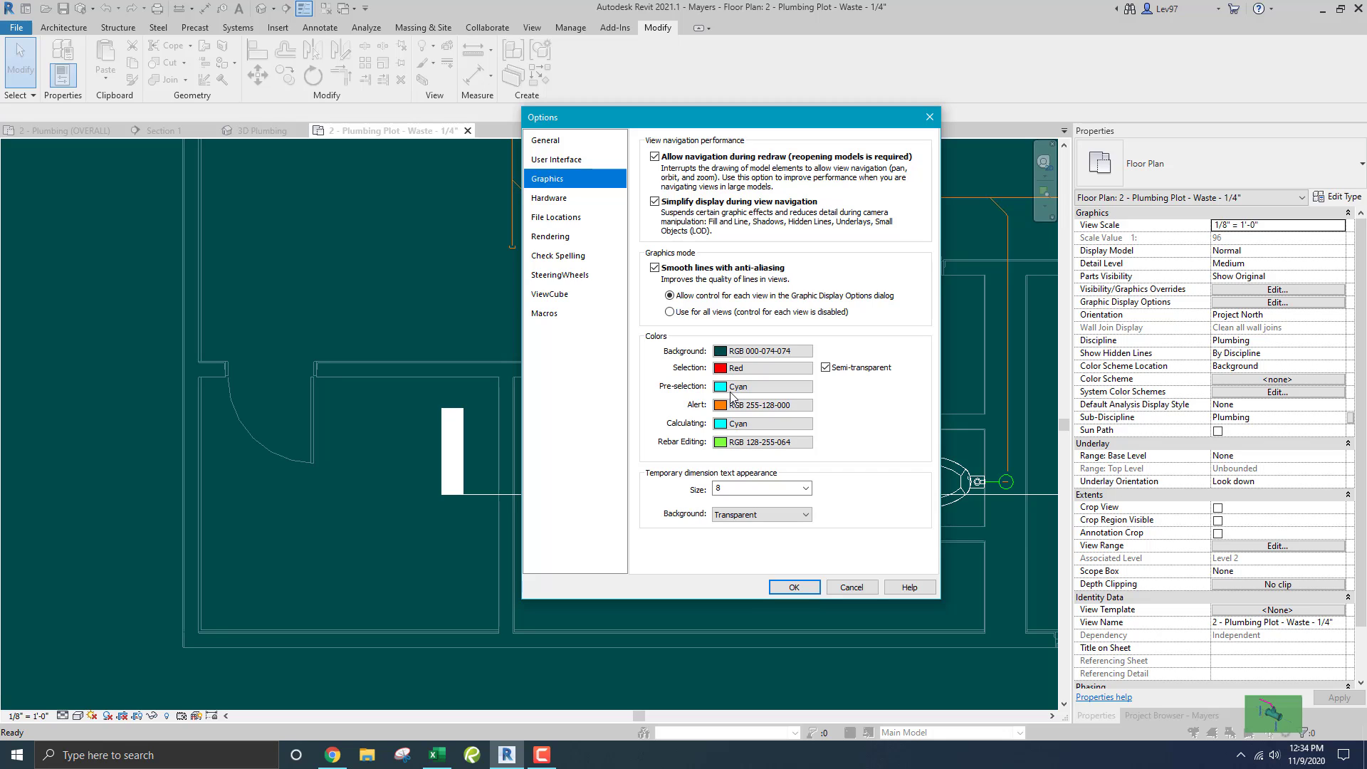
pyautogui.click(851, 587)
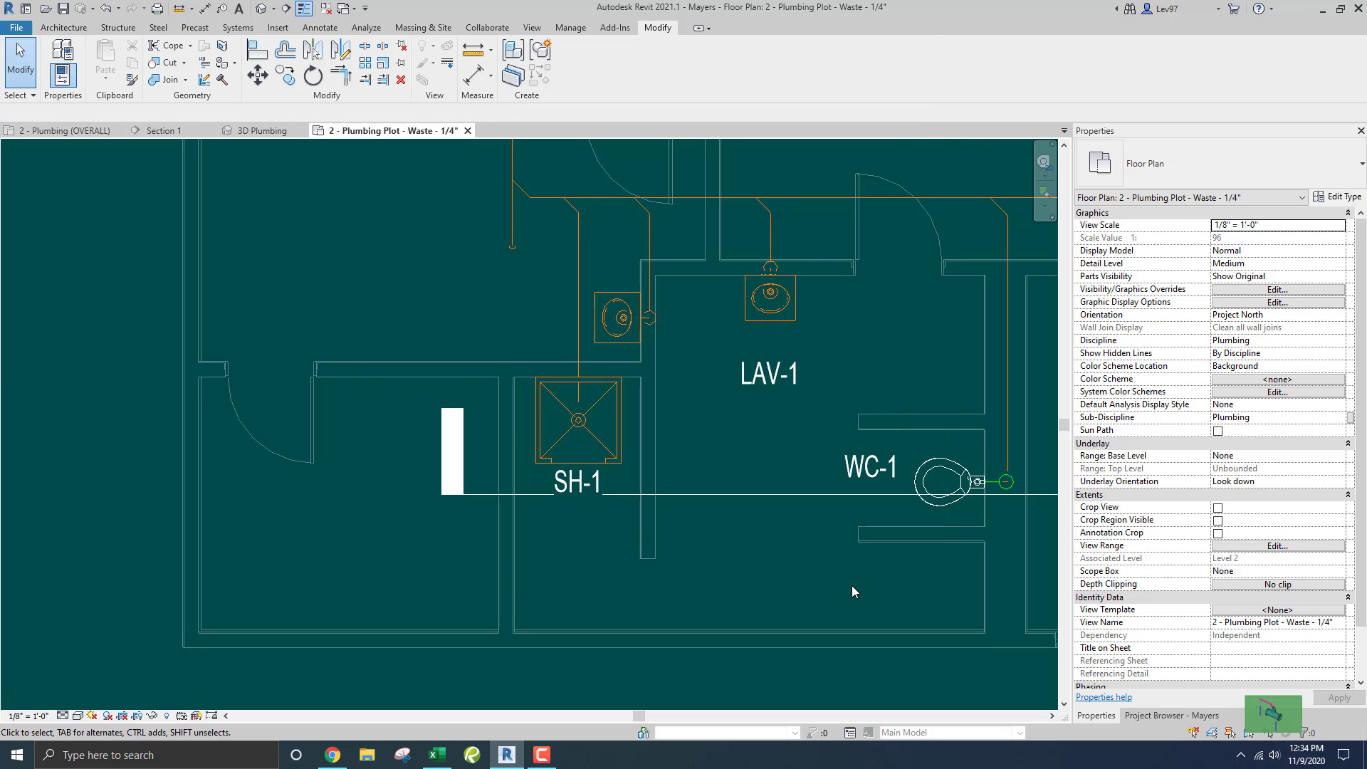
# Move the SH-1 tag slightly farther below the shower and the LAV-1 tag up closer to its lavatory
pyautogui.click(575, 493)
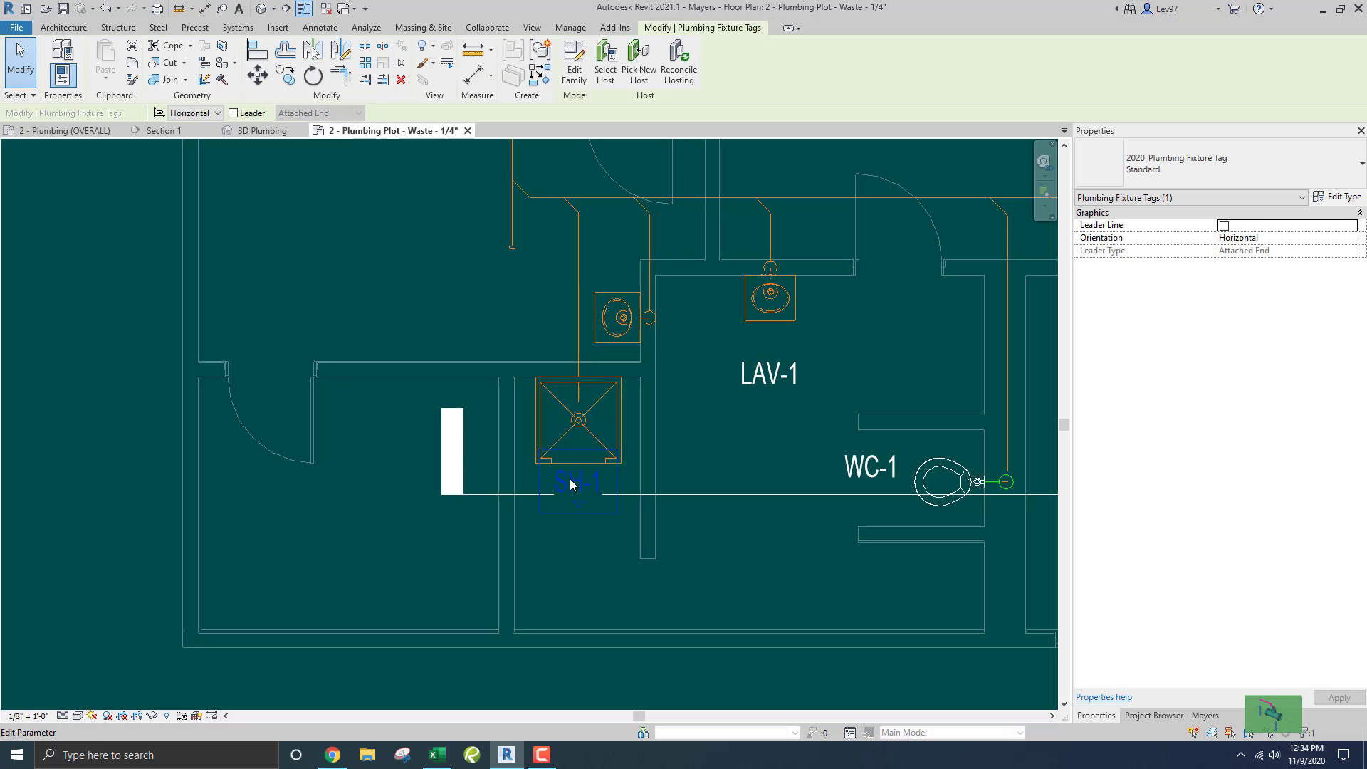
pyautogui.moveTo(578, 512); pyautogui.dragTo(579, 524)
pyautogui.click(751, 376)
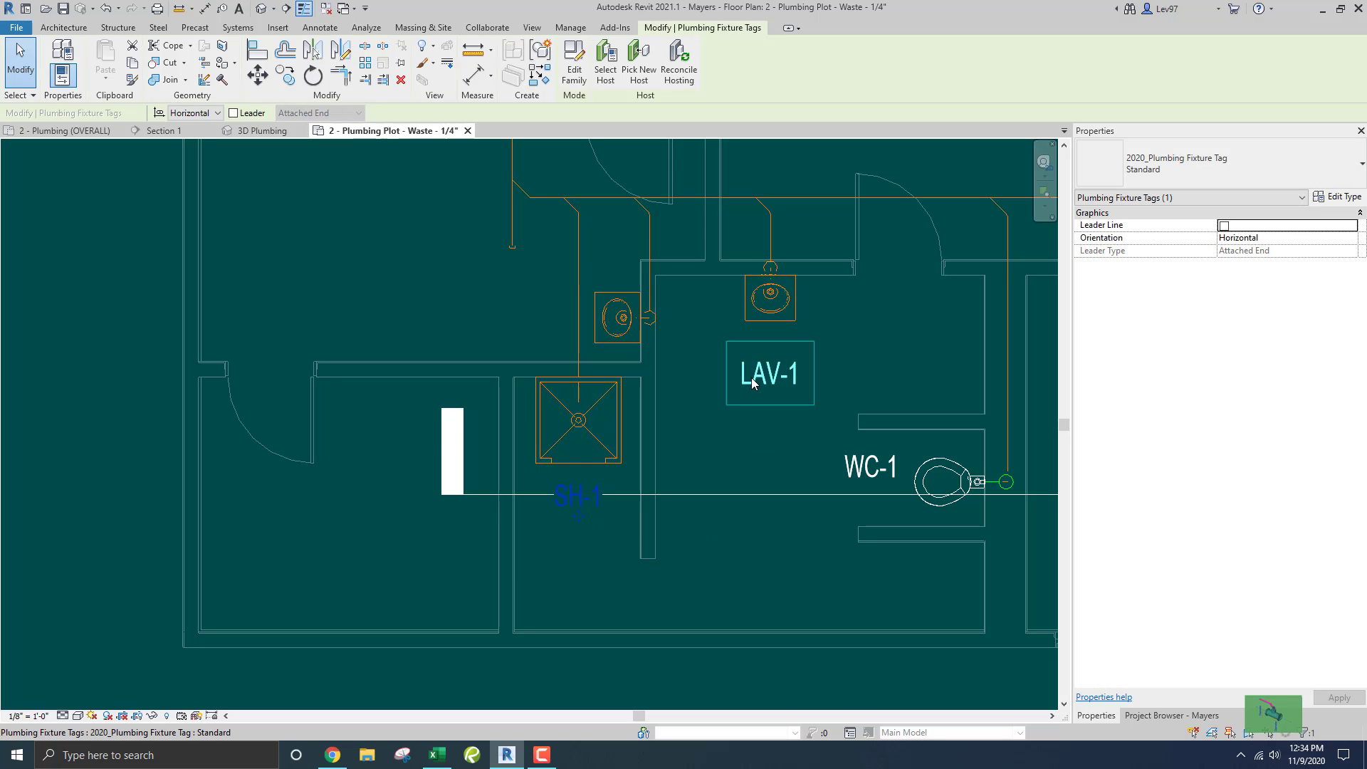
pyautogui.moveTo(772, 394); pyautogui.dragTo(772, 366)
pyautogui.click(756, 413)
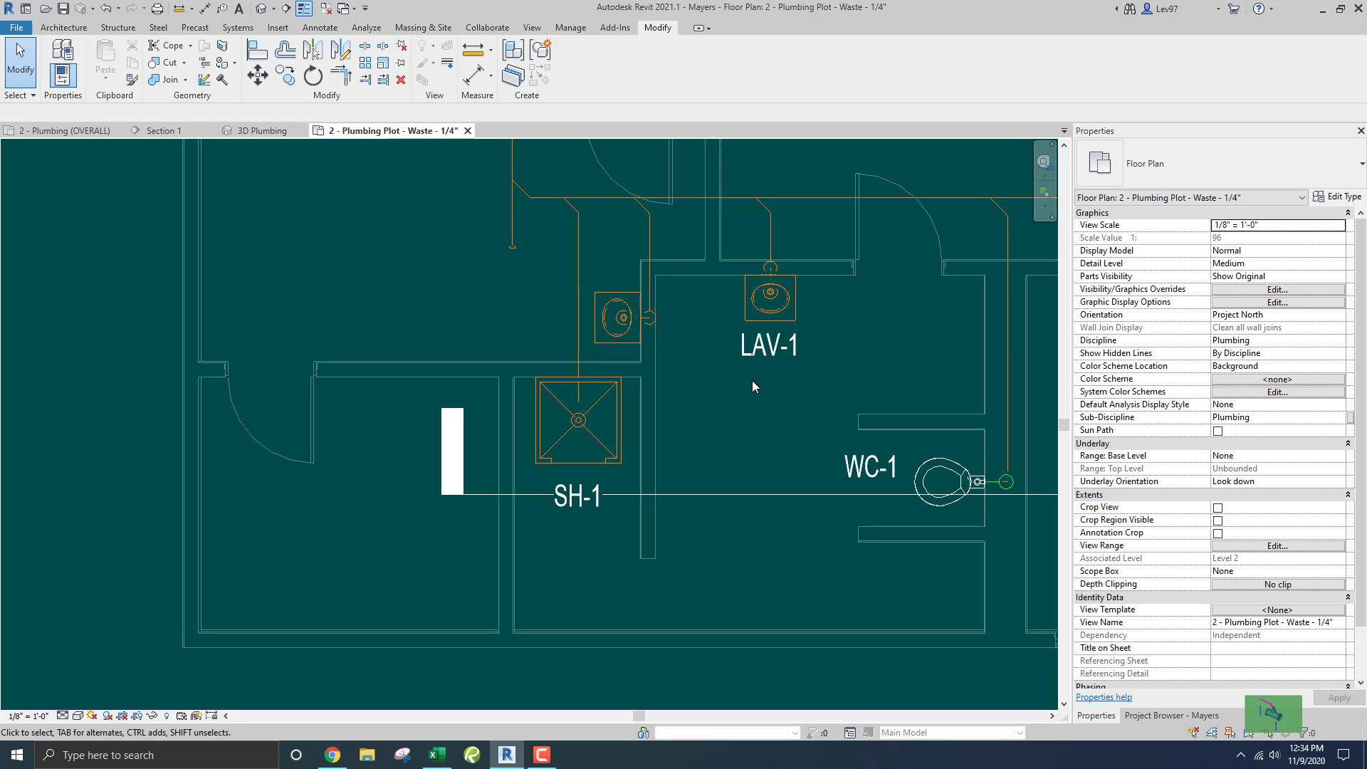
# Tag the vertical waste pipe above the water closet by category, using a free-end leader with an elbow and horizontal tag text
pyautogui.moveTo(752, 380); pyautogui.dragTo(591, 441, button='middle')
pyautogui.click(320, 28)
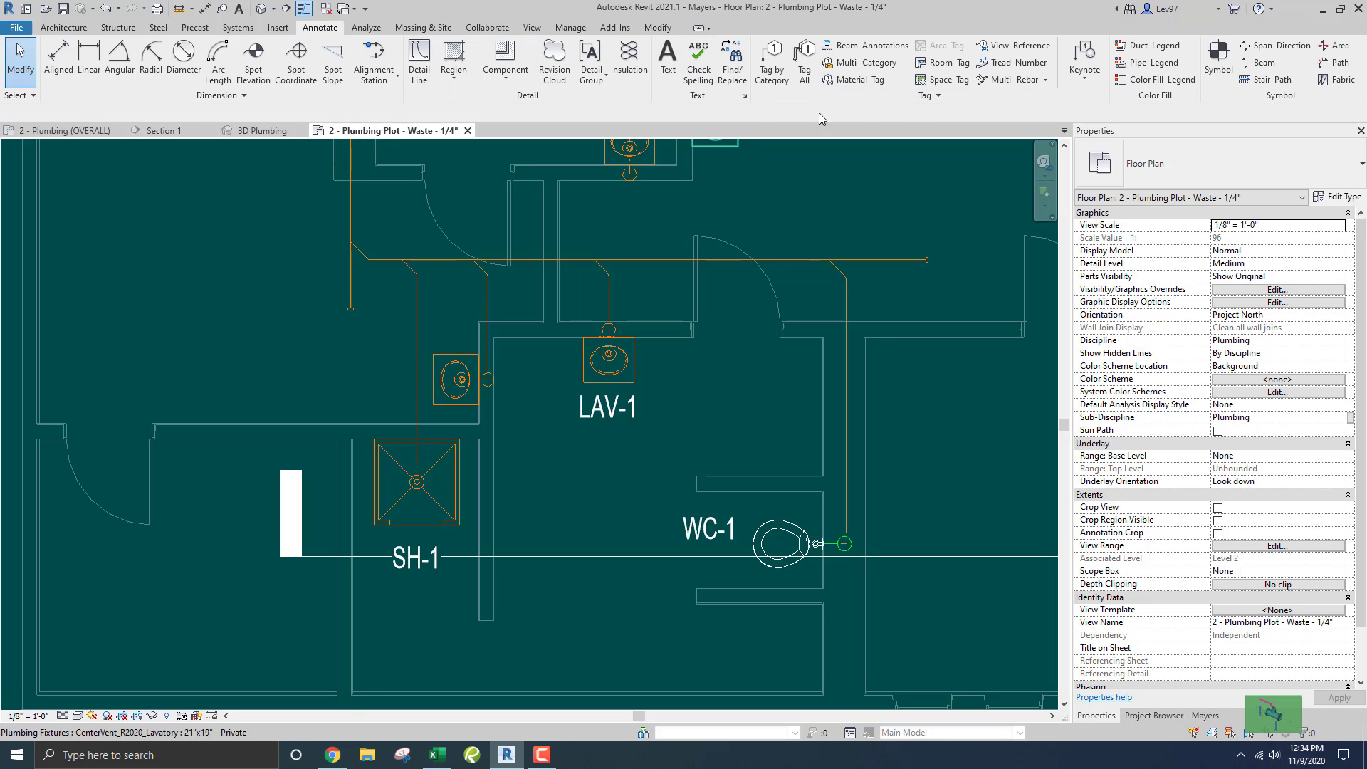
pyautogui.click(772, 63)
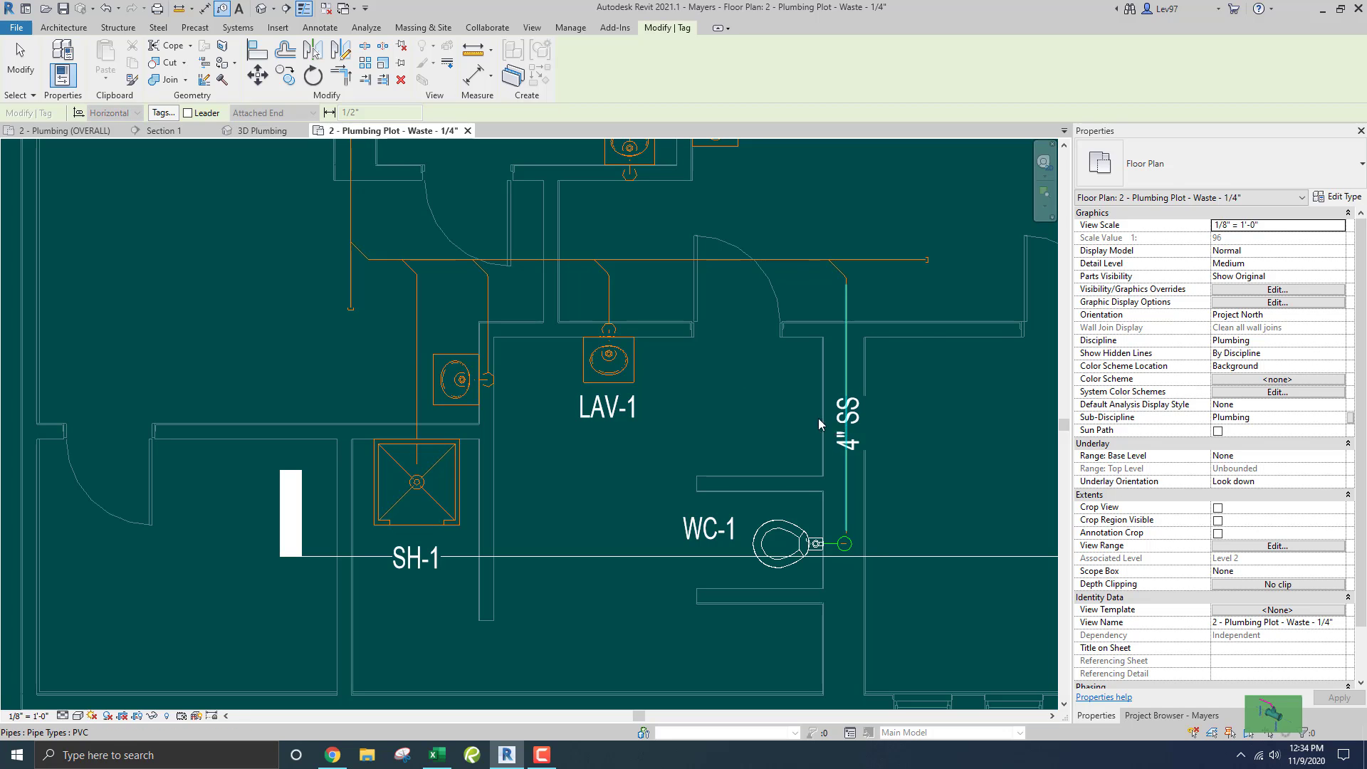
pyautogui.click(188, 113)
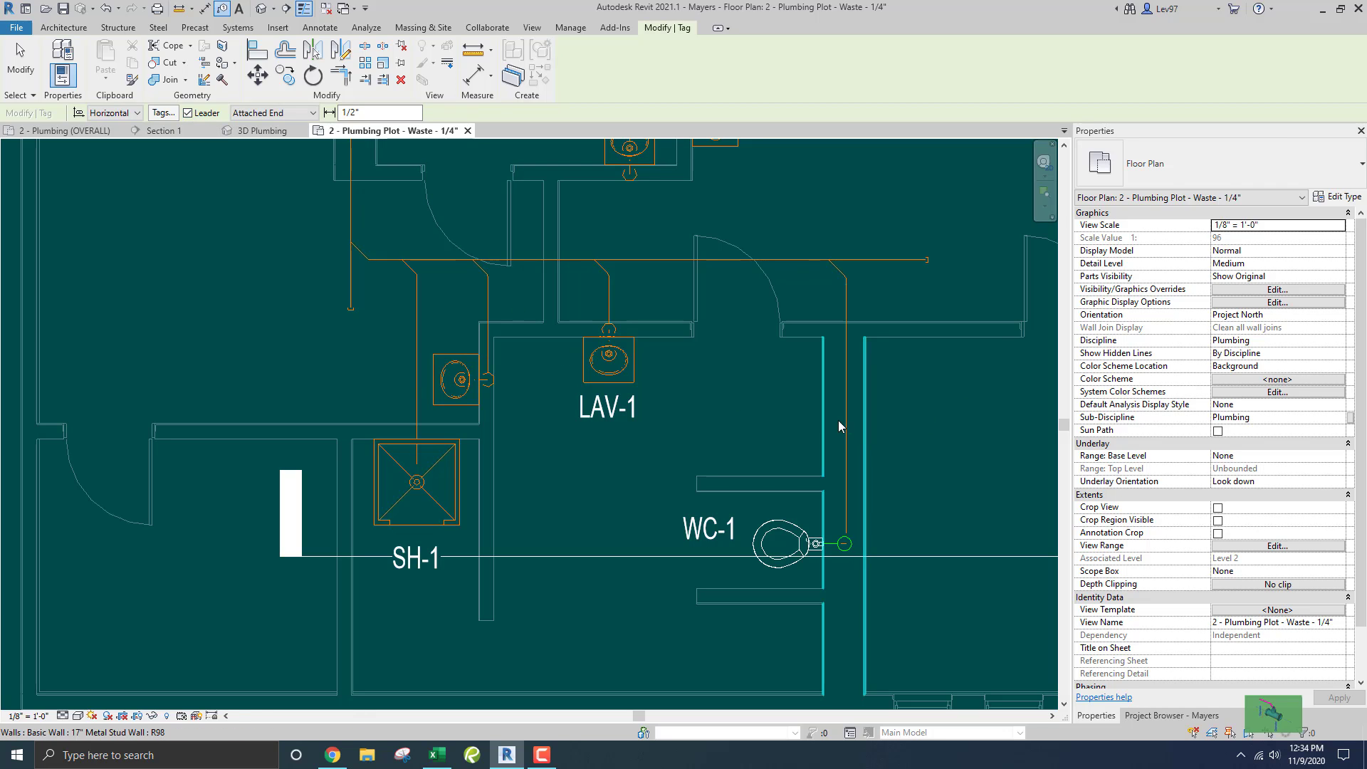
pyautogui.click(278, 116)
pyautogui.click(251, 138)
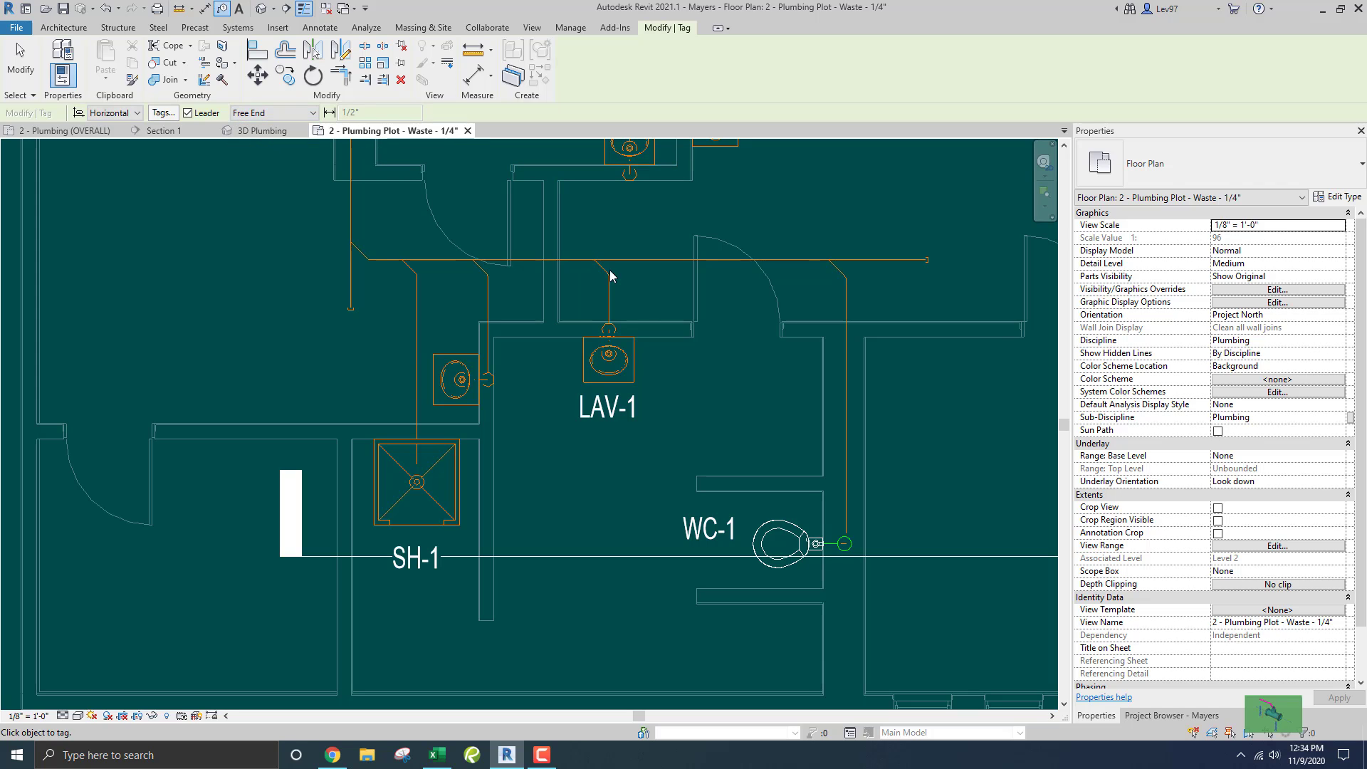
pyautogui.click(842, 443)
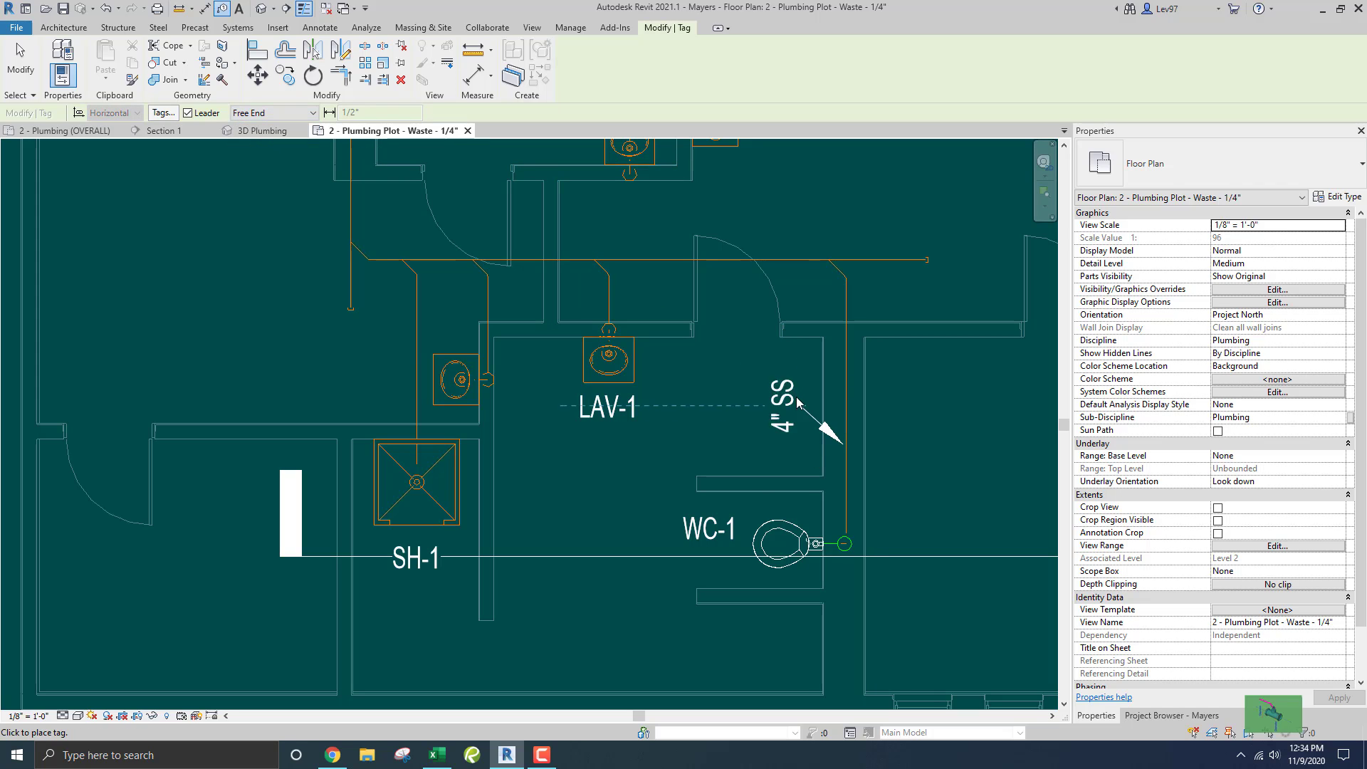
pyautogui.press('space')
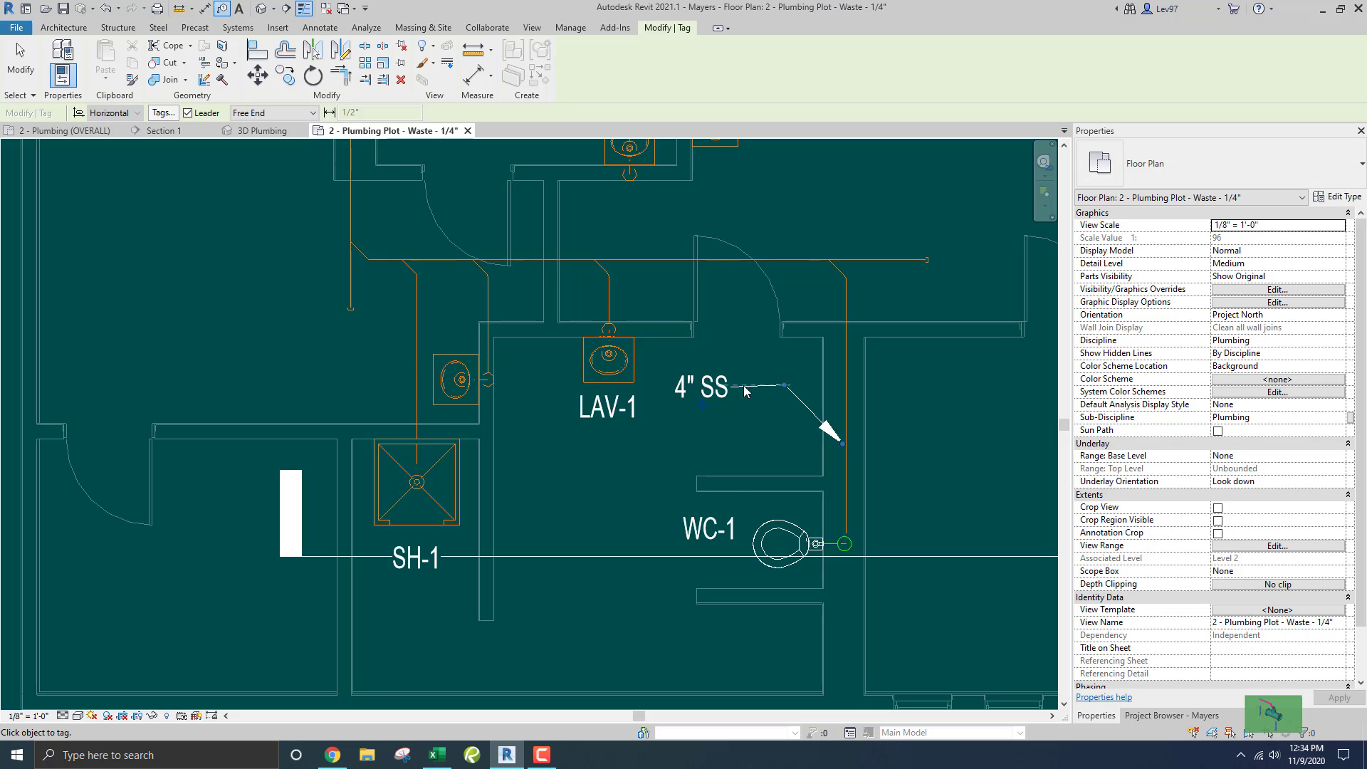
pyautogui.click(782, 387)
pyautogui.scroll(-2, 569, 243)
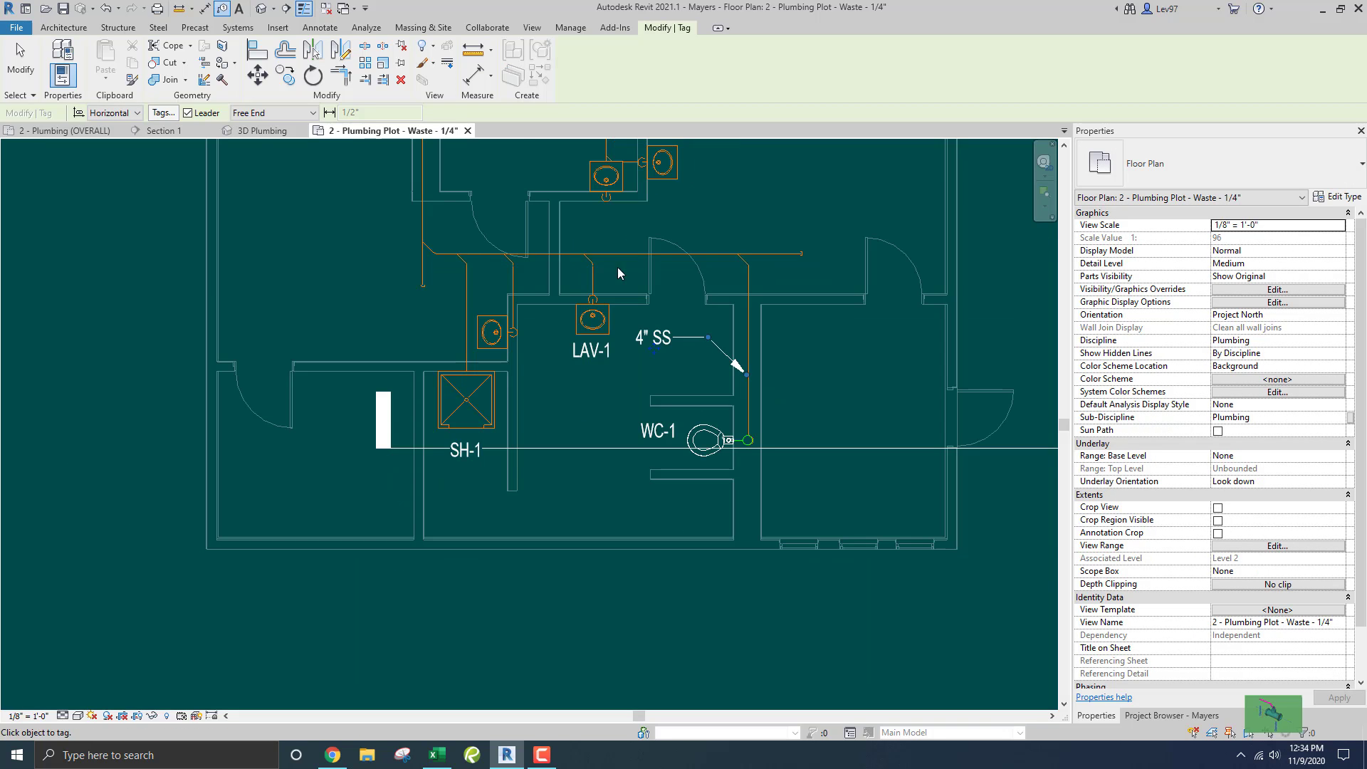
pyautogui.moveTo(618, 272); pyautogui.dragTo(752, 302, button='middle')
pyautogui.moveTo(562, 332); pyautogui.dragTo(526, 518, button='middle')
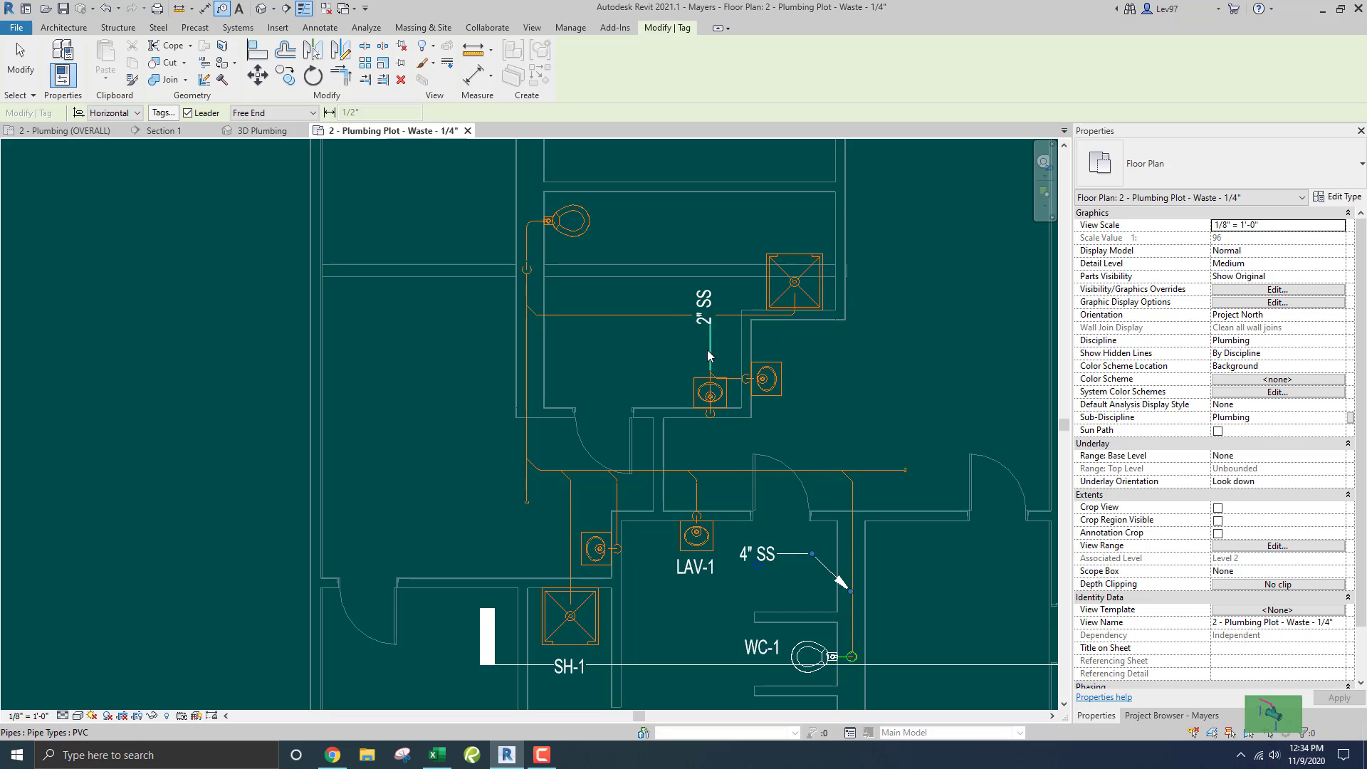
pyautogui.moveTo(576, 425); pyautogui.dragTo(511, 311, button='middle')
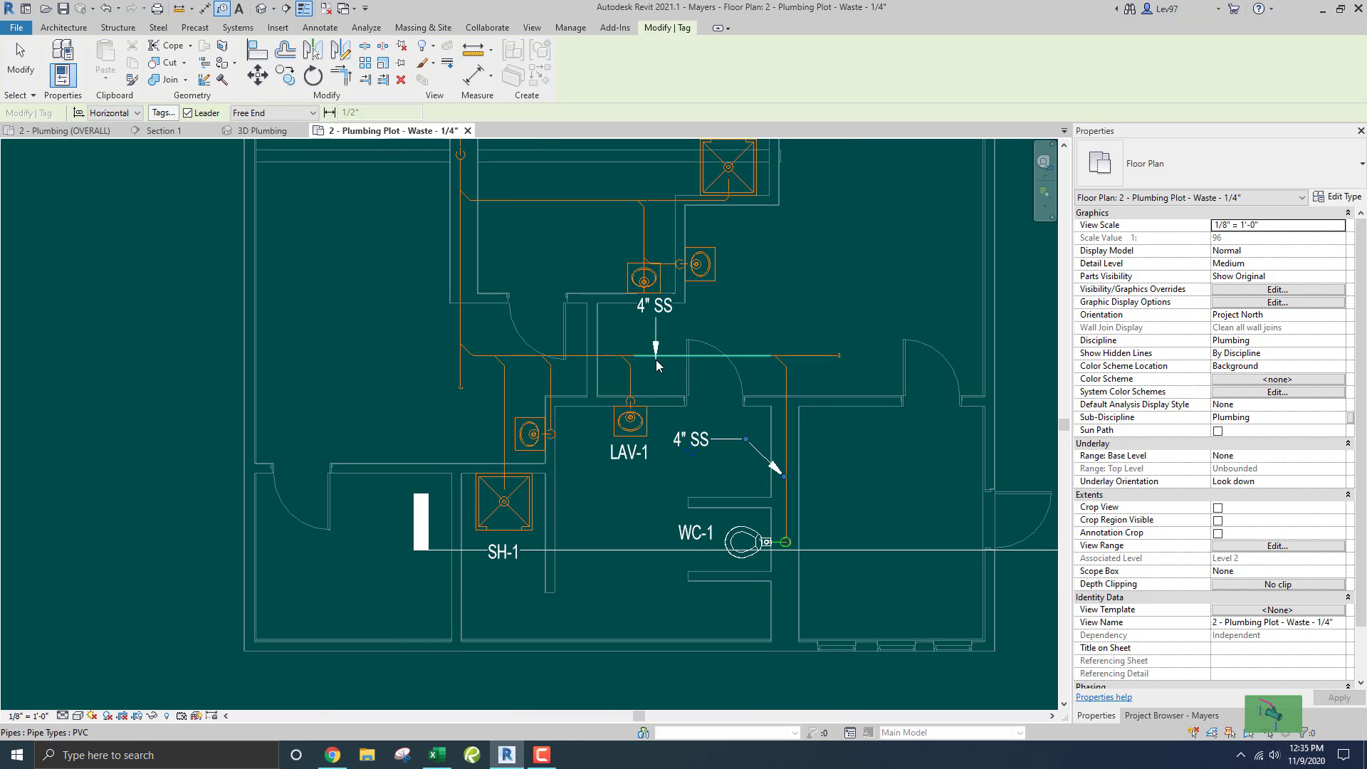
pyautogui.press('Escape')
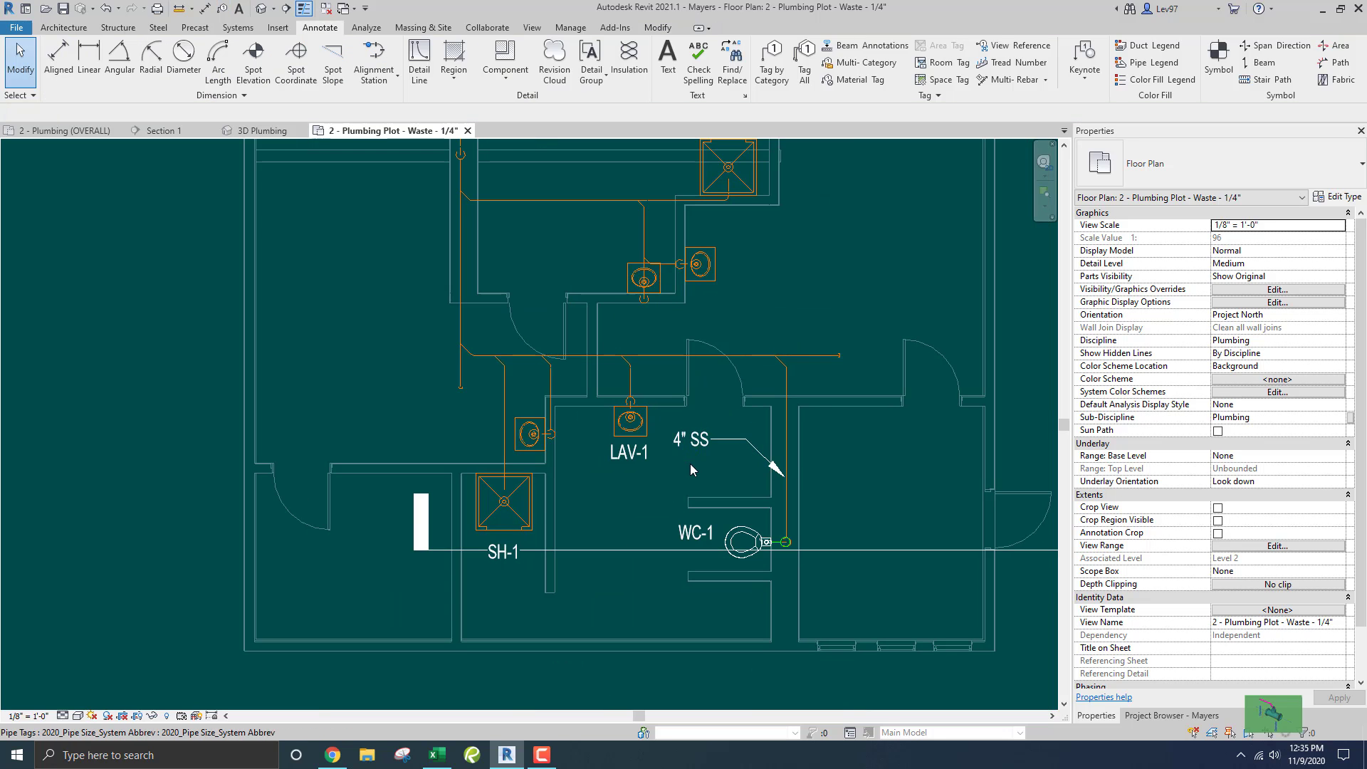
pyautogui.moveTo(637, 509); pyautogui.dragTo(618, 475, button='middle')
pyautogui.scroll(2, 668, 438)
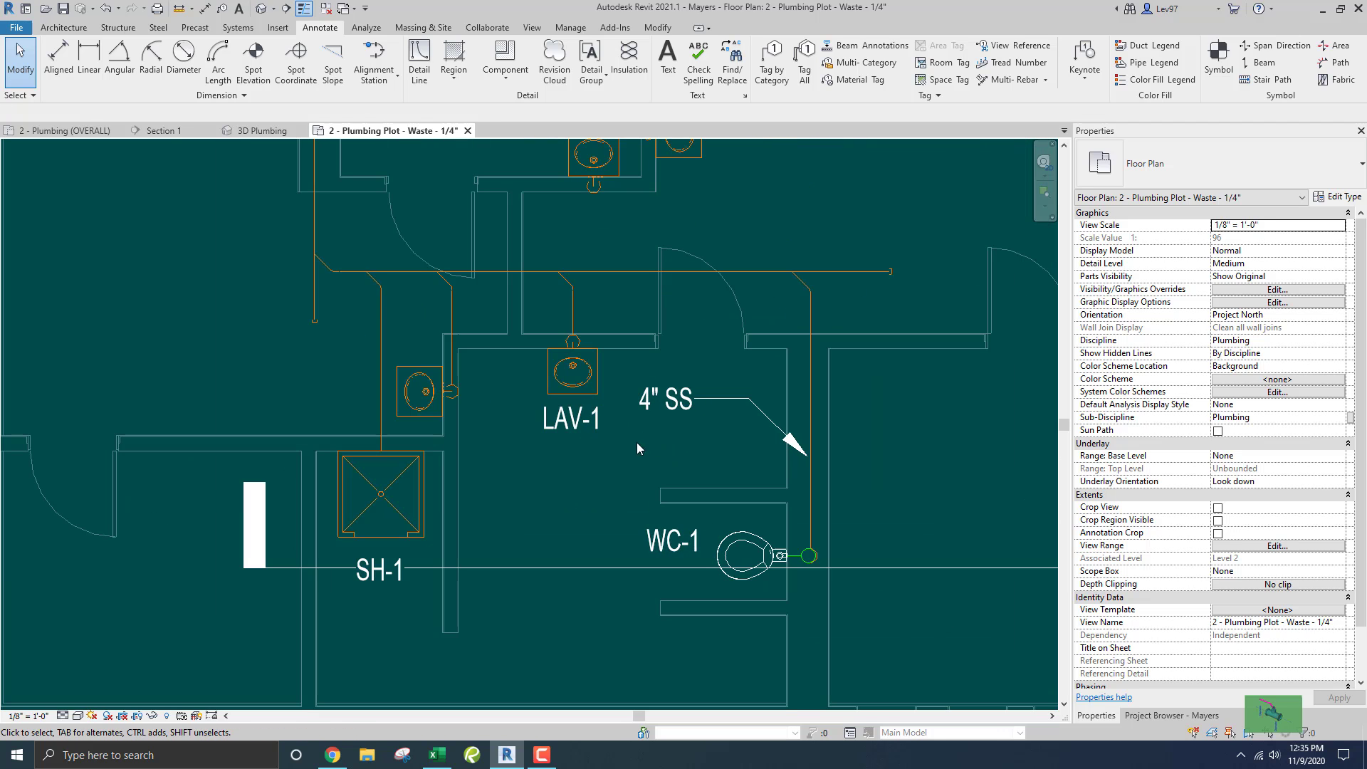
pyautogui.click(645, 411)
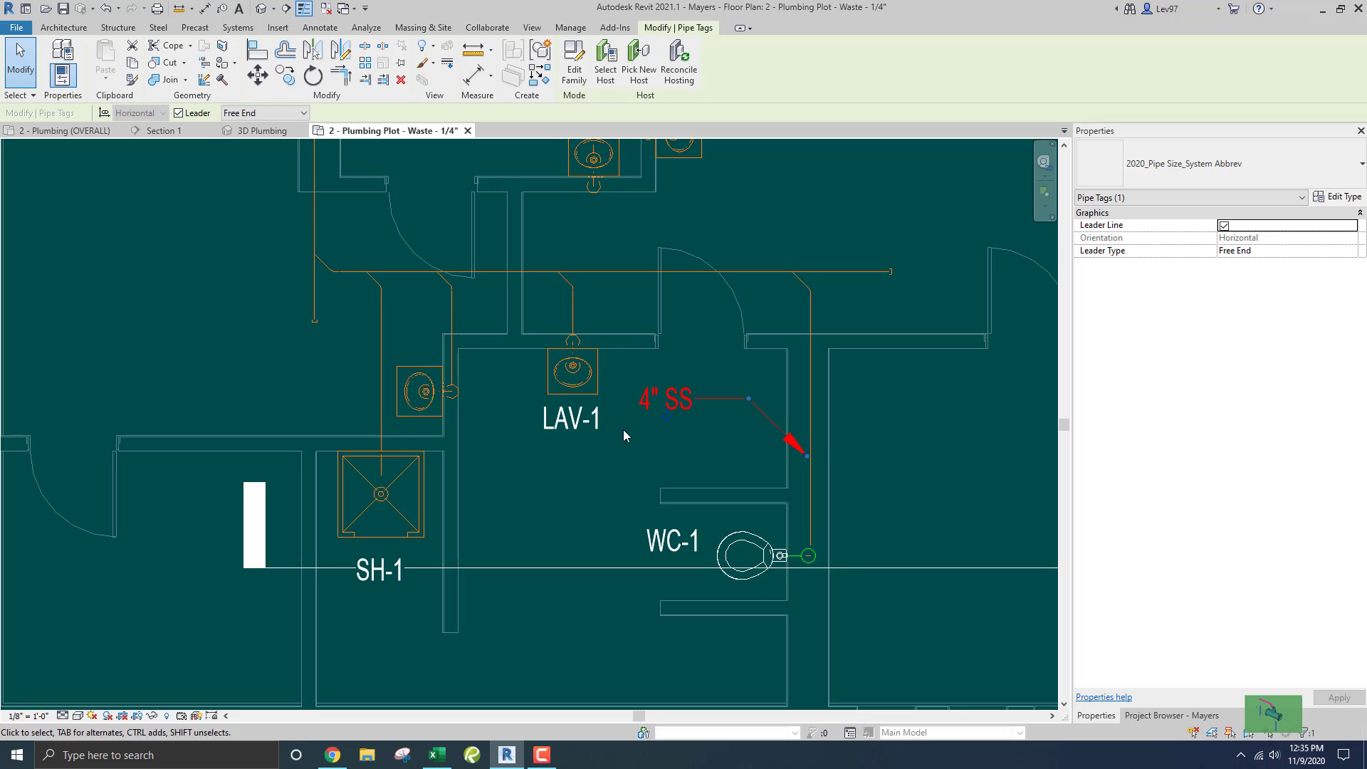
pyautogui.click(621, 429)
pyautogui.moveTo(663, 432); pyautogui.dragTo(625, 430, button='middle')
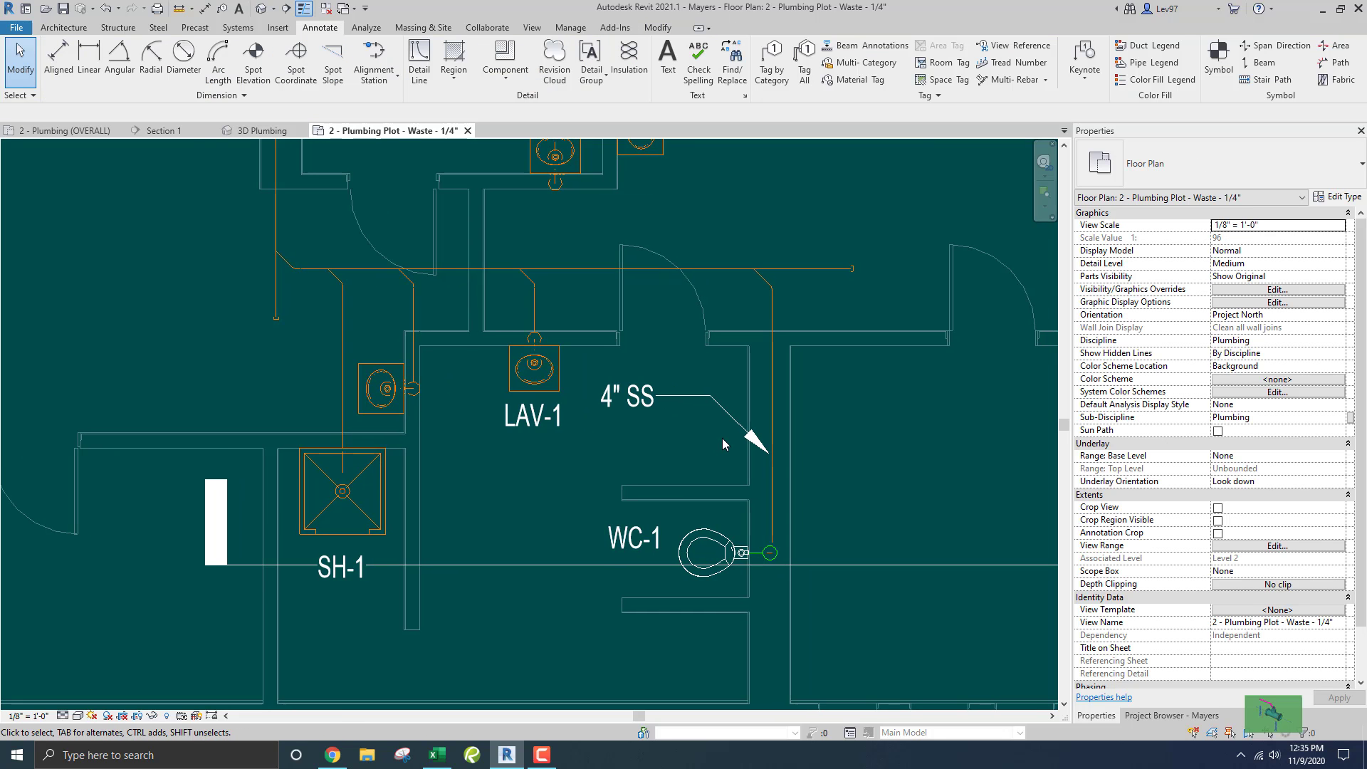
pyautogui.scroll(1, 698, 431)
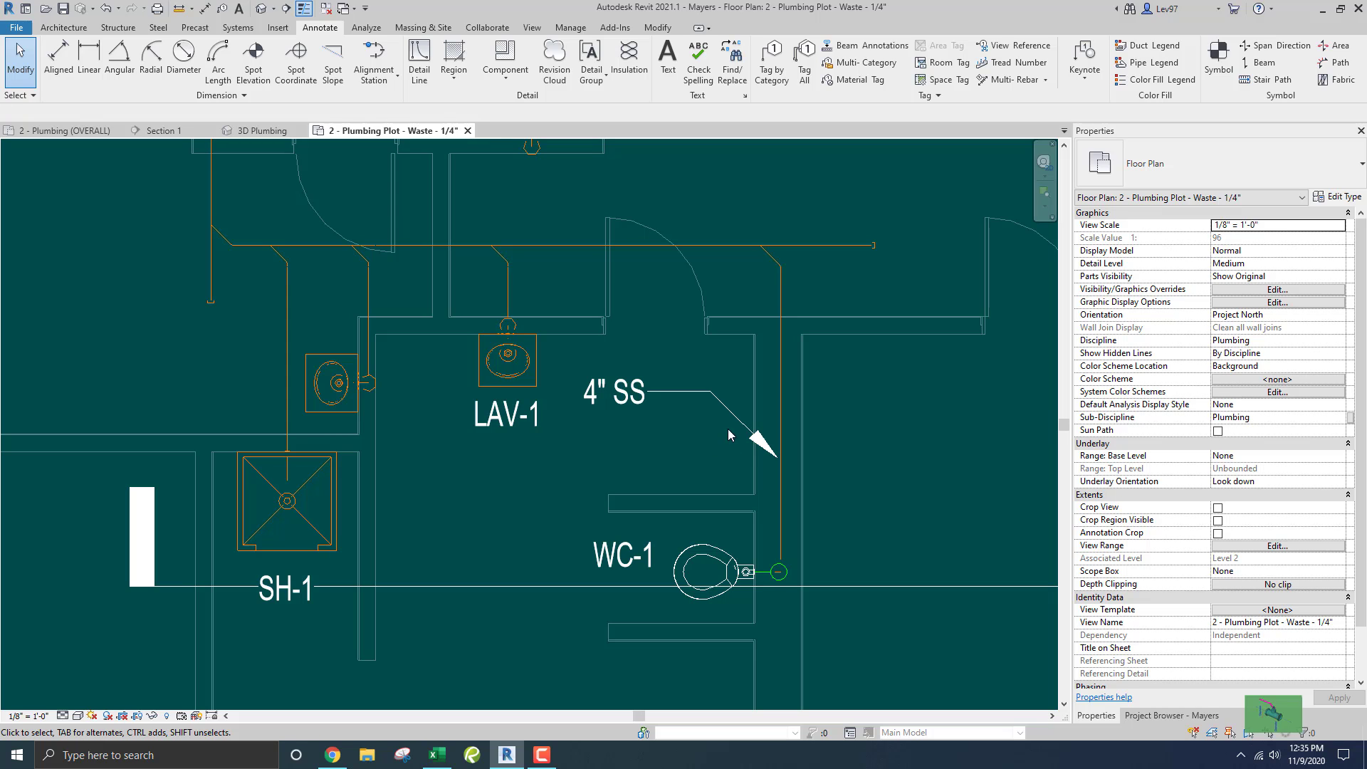
# Set the leader arrowhead of the 4" SS pipe tag's type to Arrow Filled 15 Degree and apply it
pyautogui.click(704, 396)
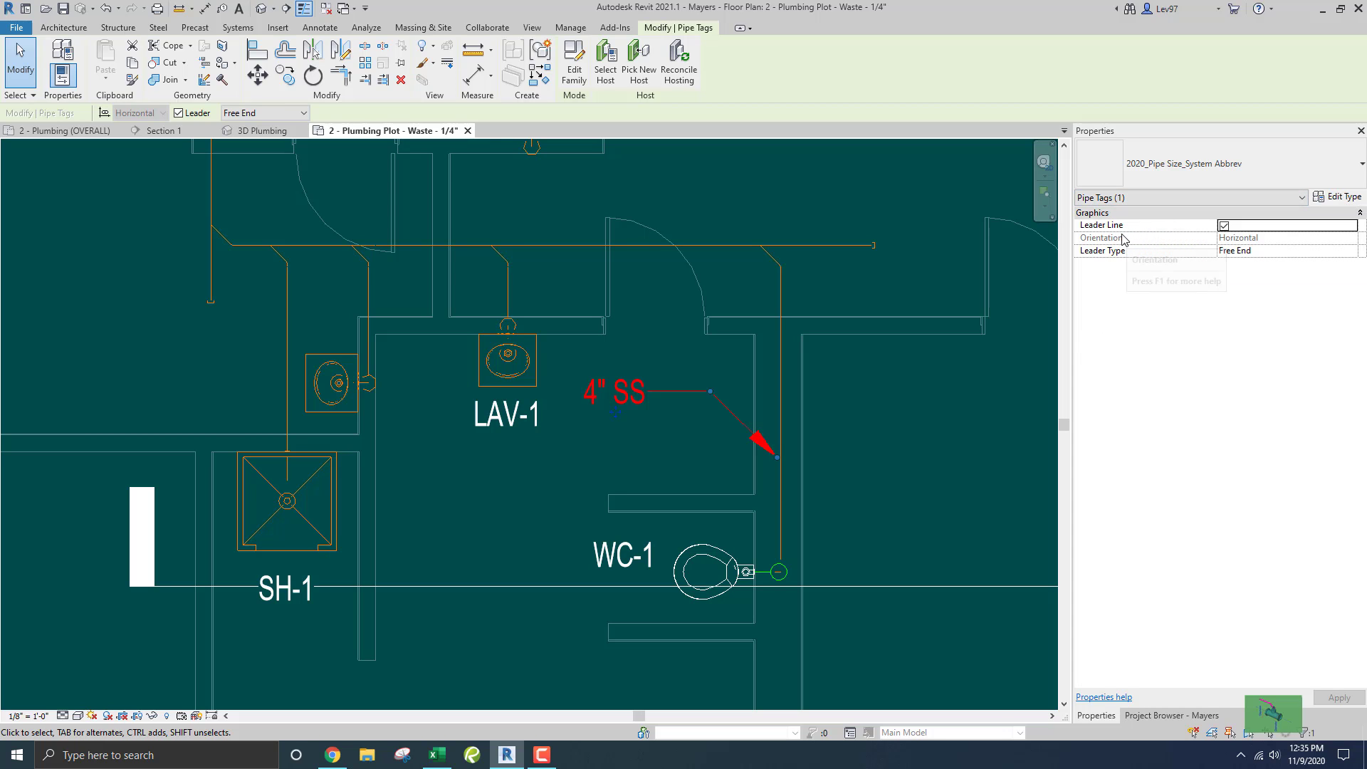
pyautogui.click(1341, 200)
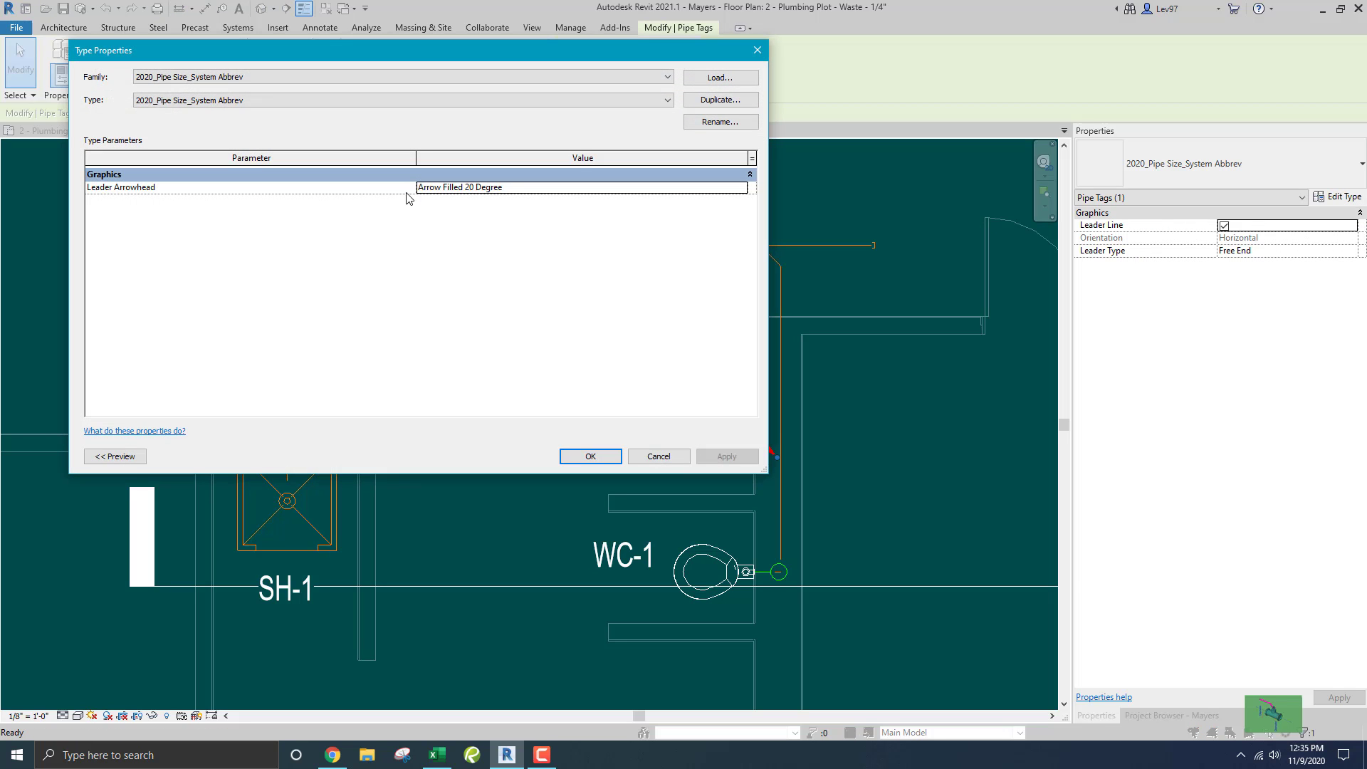
pyautogui.click(522, 194)
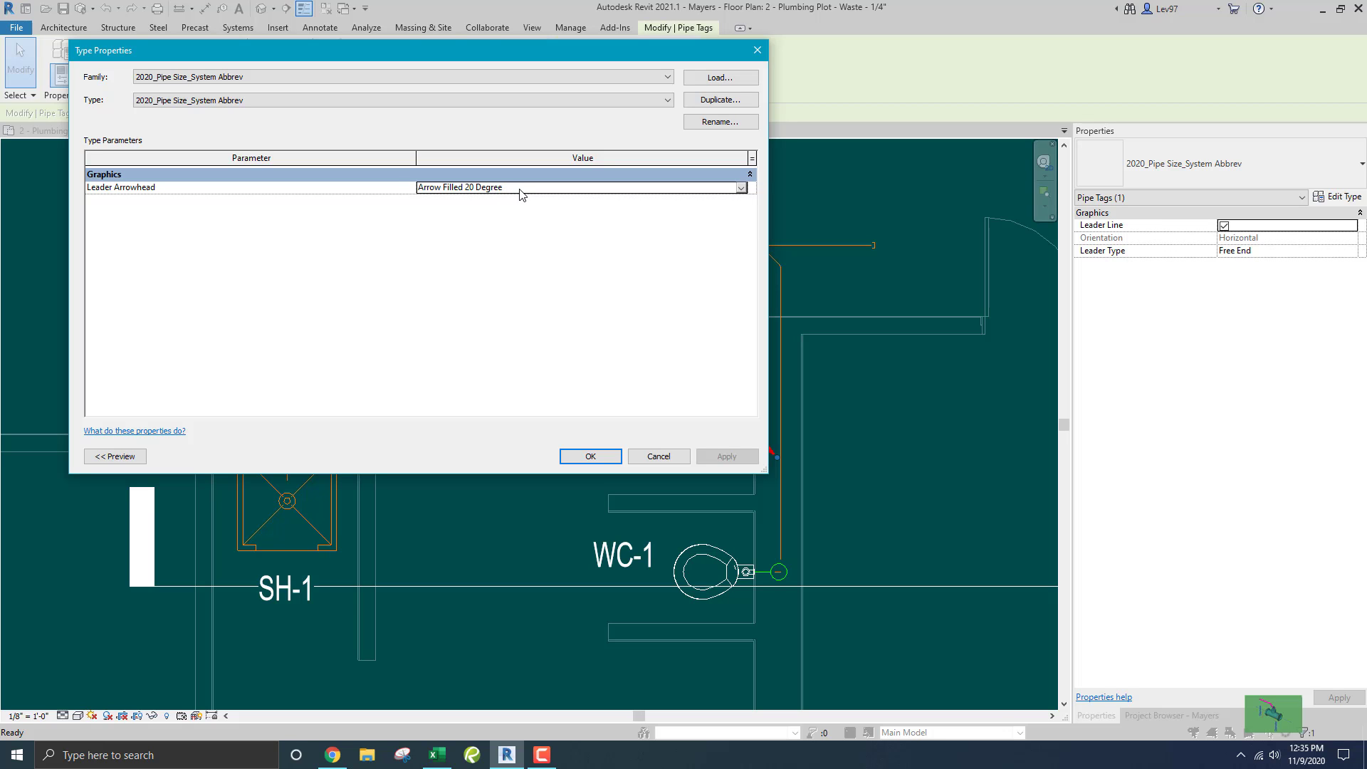
pyautogui.click(741, 188)
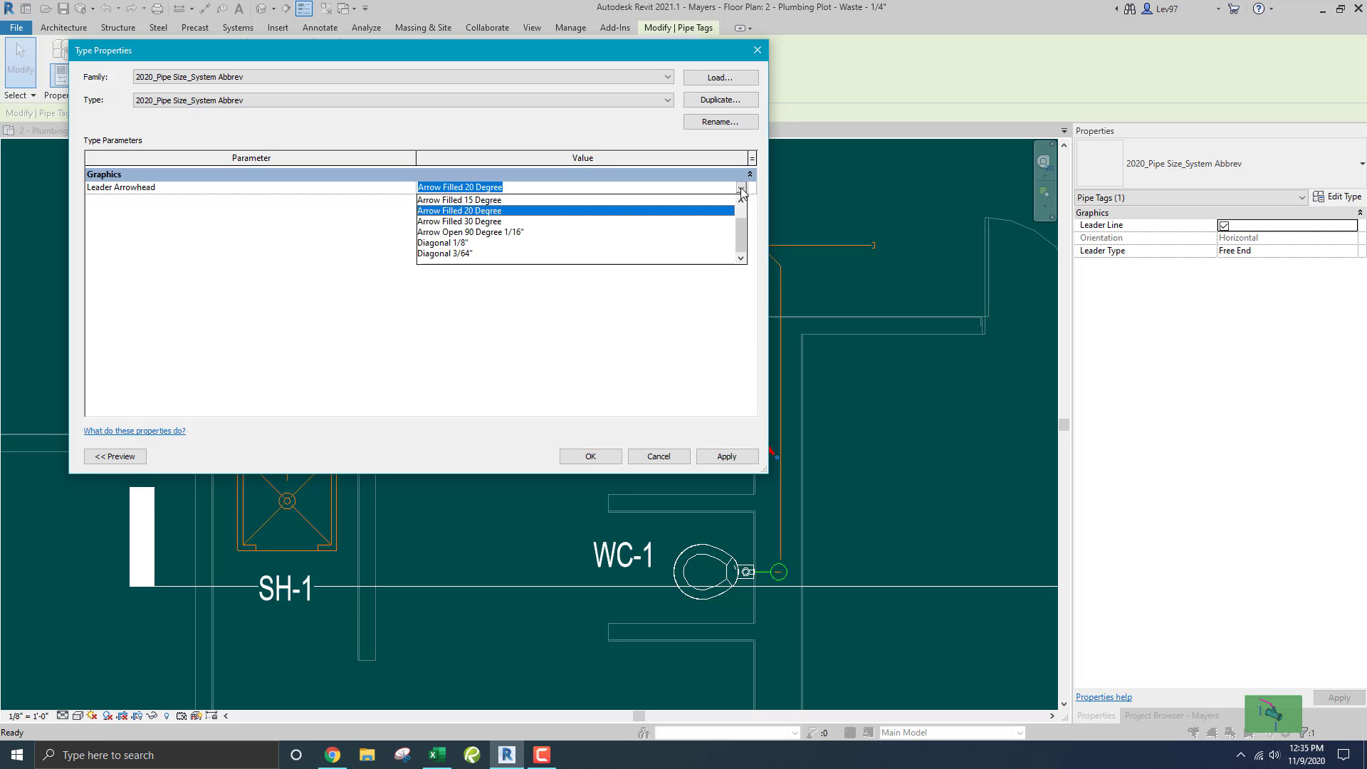
pyautogui.click(456, 201)
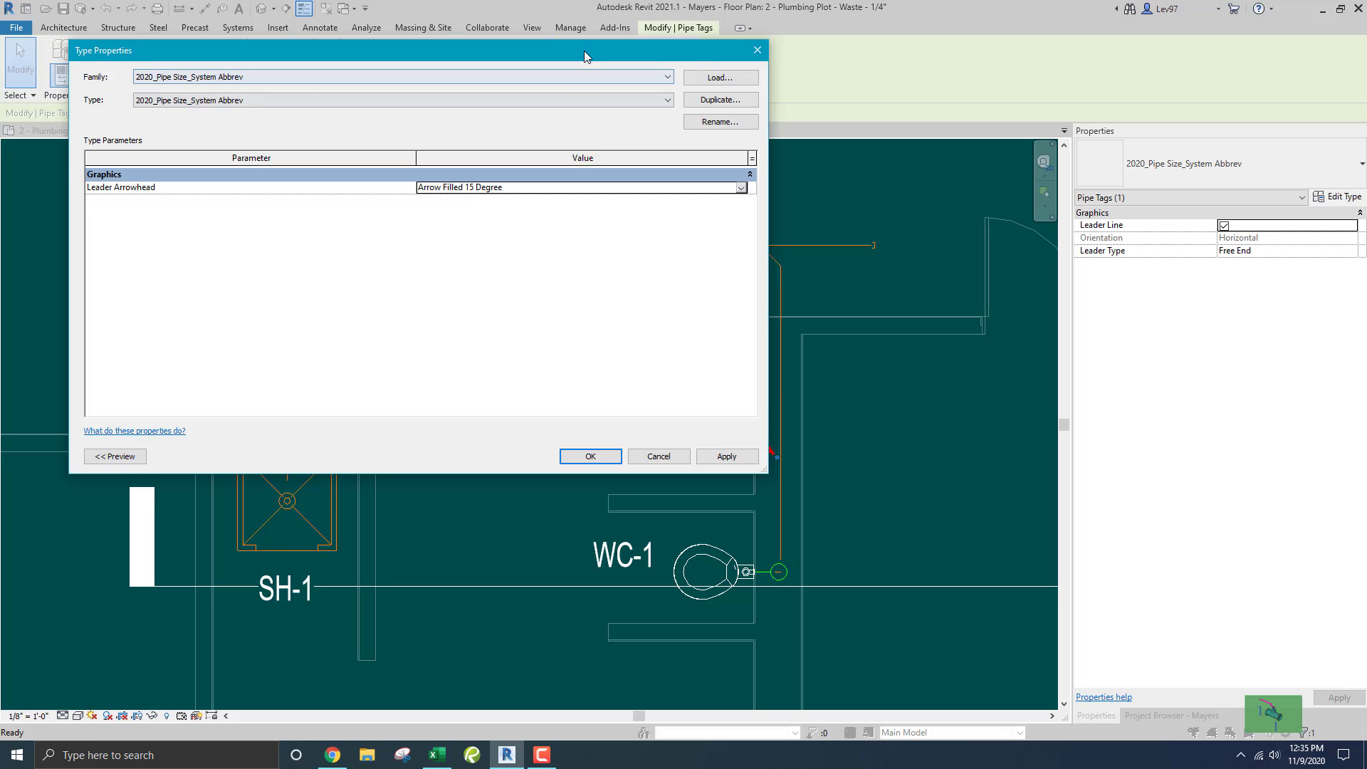
pyautogui.moveTo(584, 49); pyautogui.dragTo(515, 53)
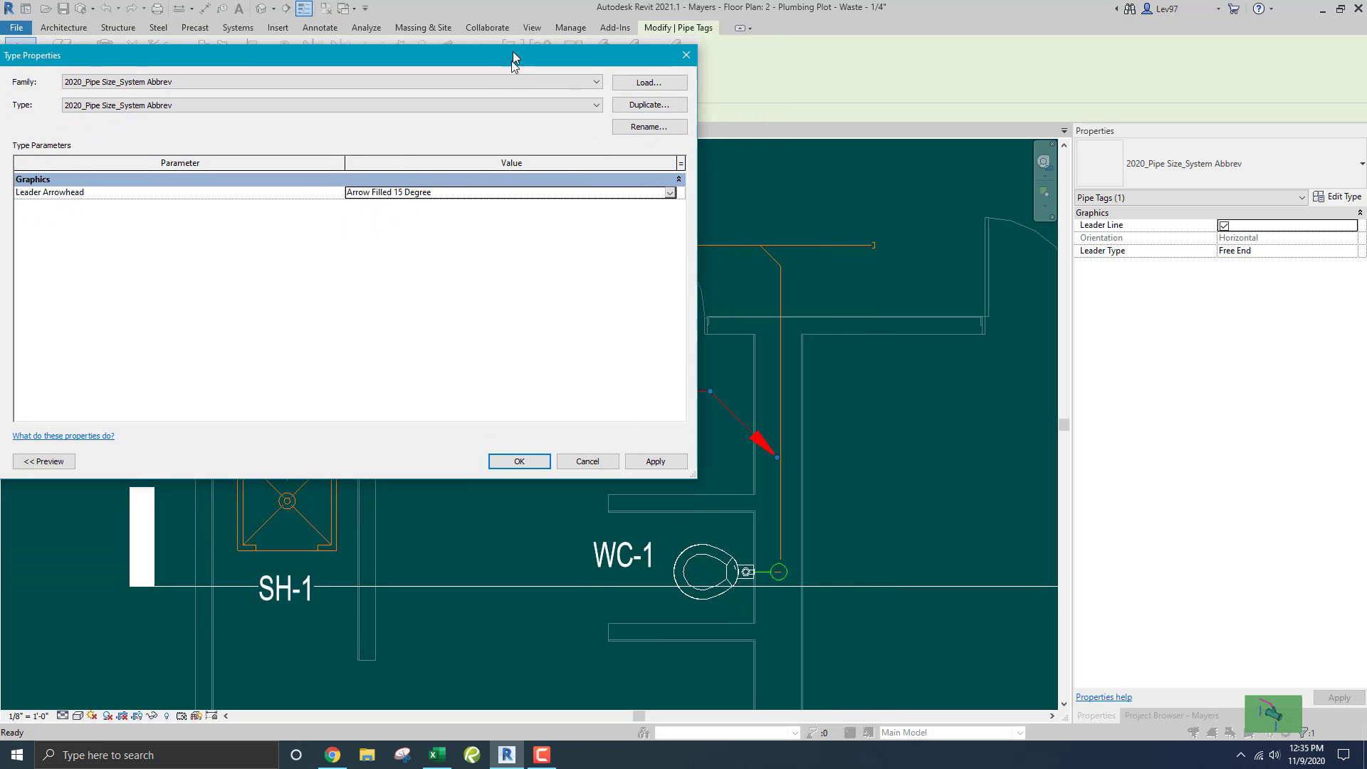
pyautogui.moveTo(697, 235); pyautogui.dragTo(364, 214)
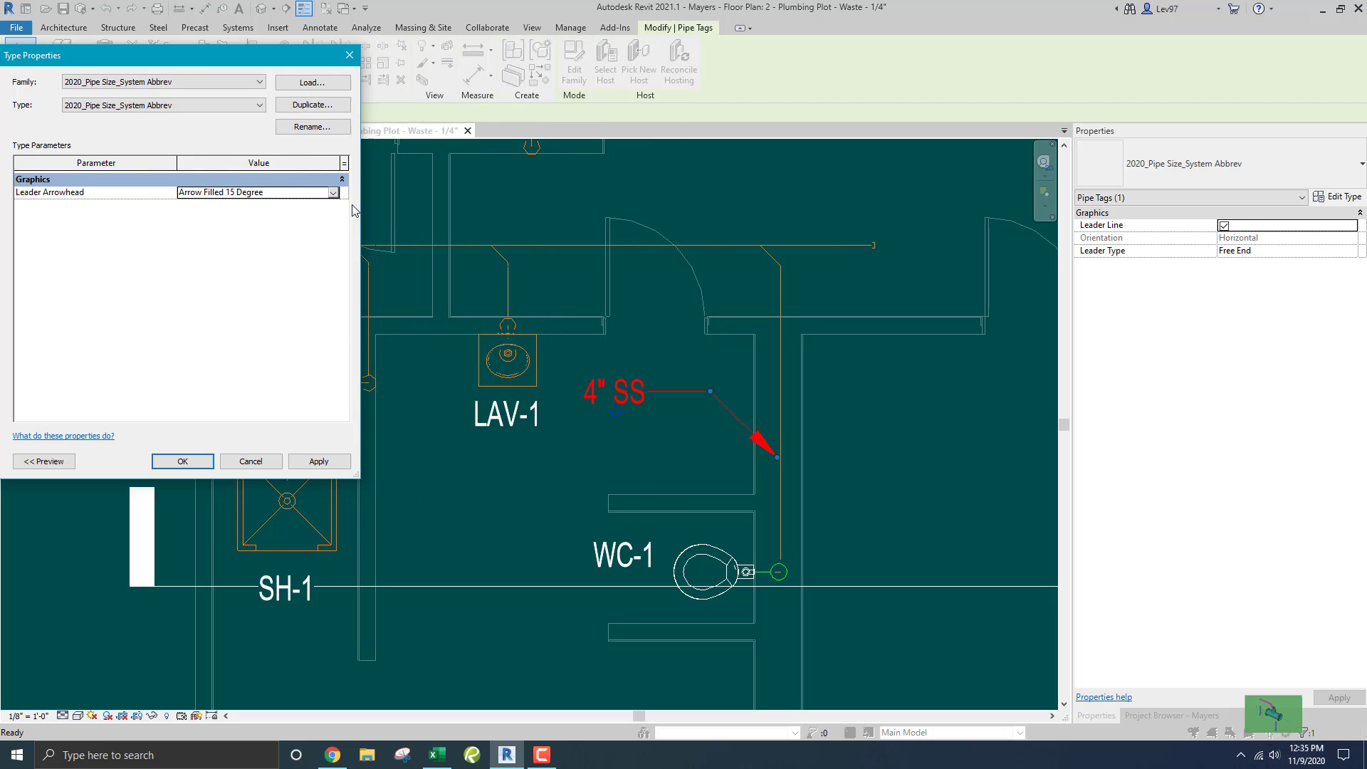
pyautogui.moveTo(231, 63); pyautogui.dragTo(1063, 70)
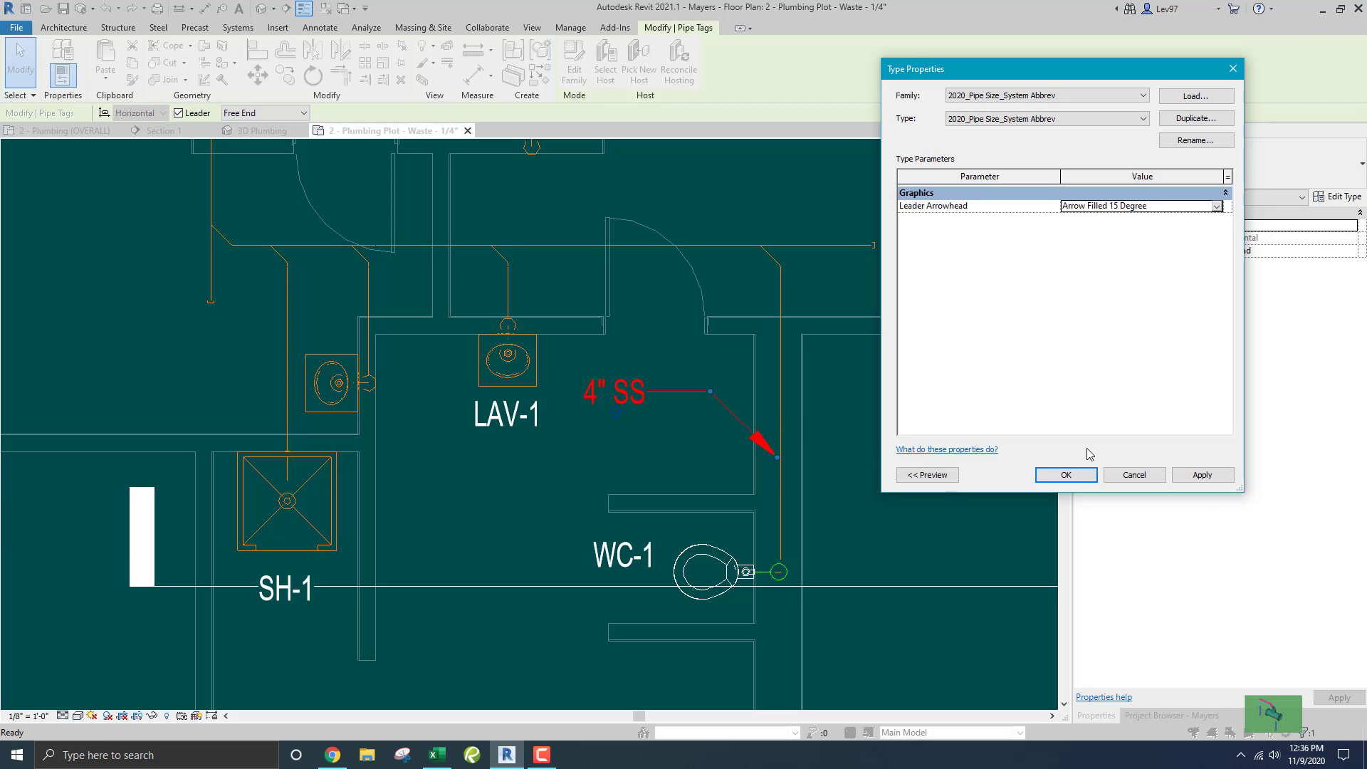
pyautogui.click(1201, 476)
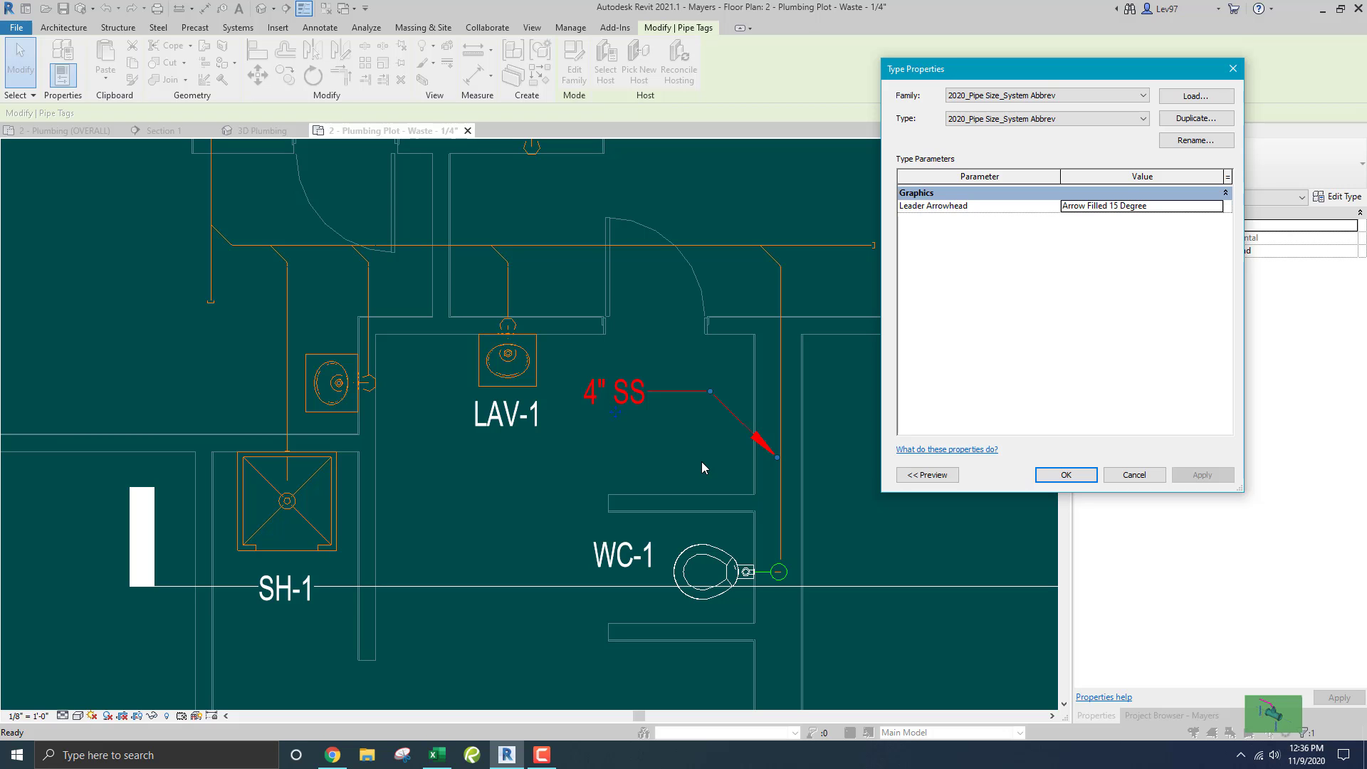
pyautogui.click(1137, 474)
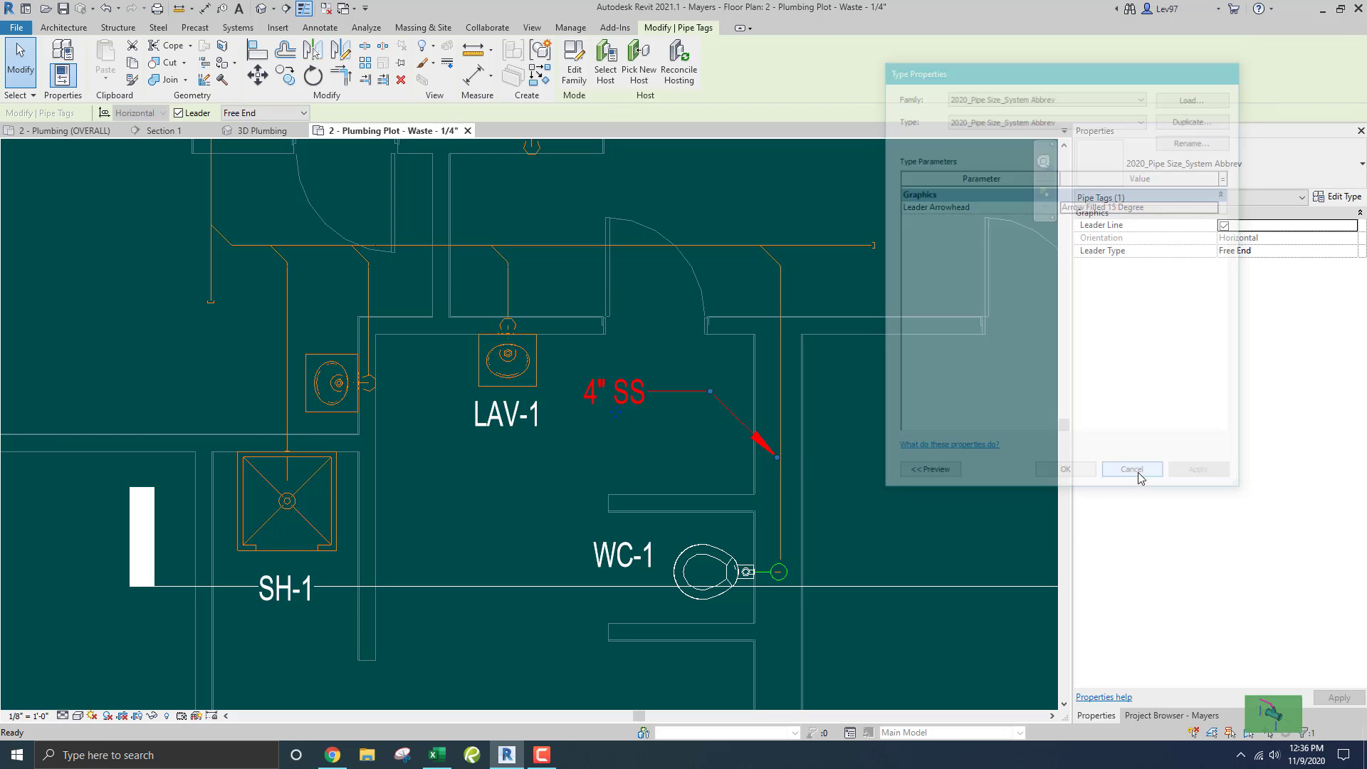
pyautogui.click(662, 449)
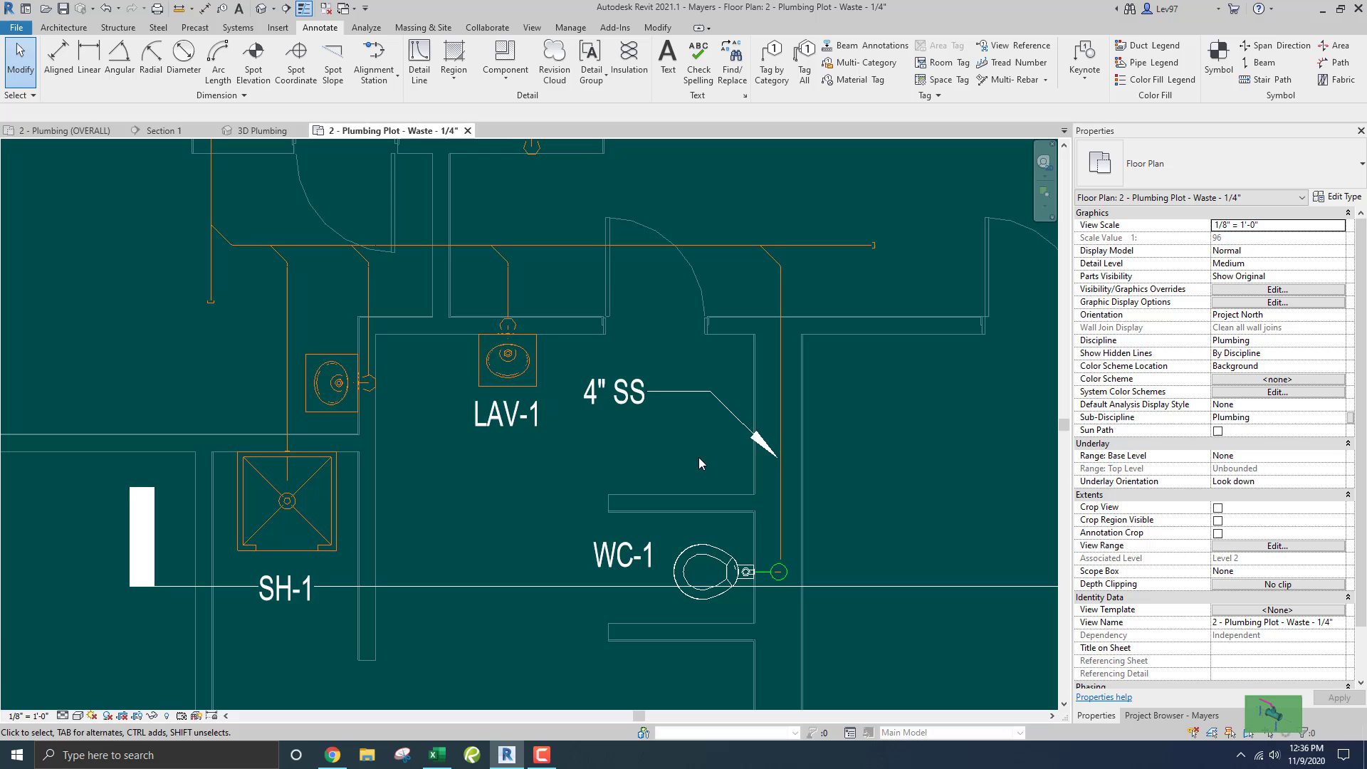
# Set the pipe tag type's leader arrowhead back to Arrow Filled 20 Degree
pyautogui.click(767, 445)
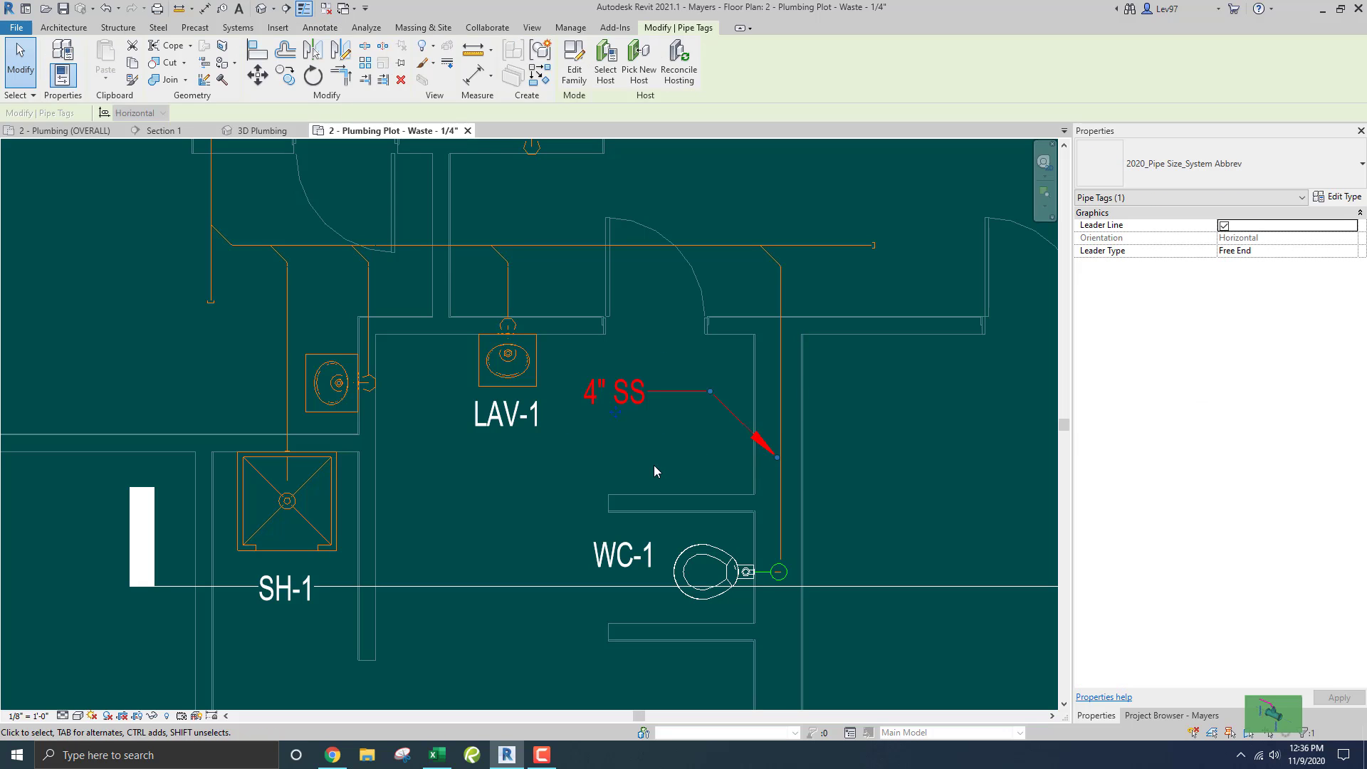
pyautogui.click(1345, 201)
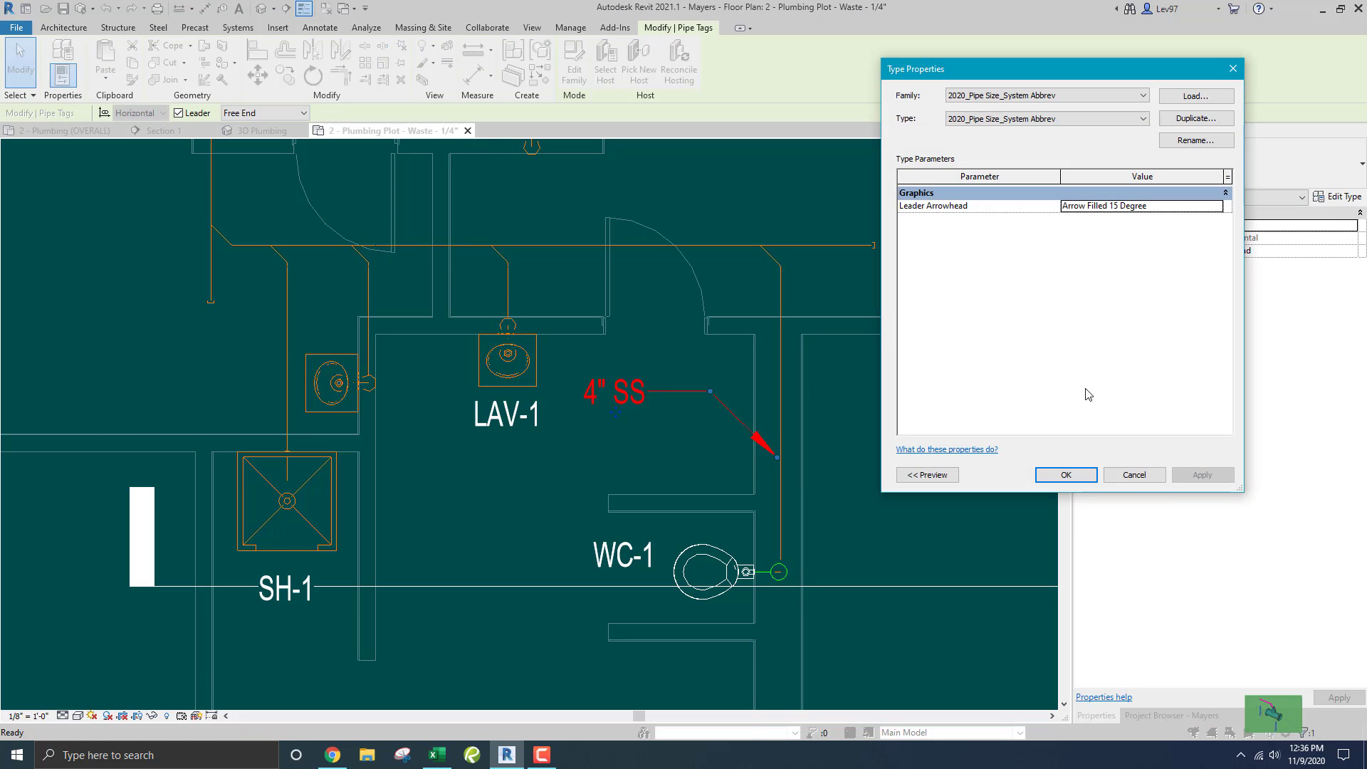
pyautogui.click(1165, 209)
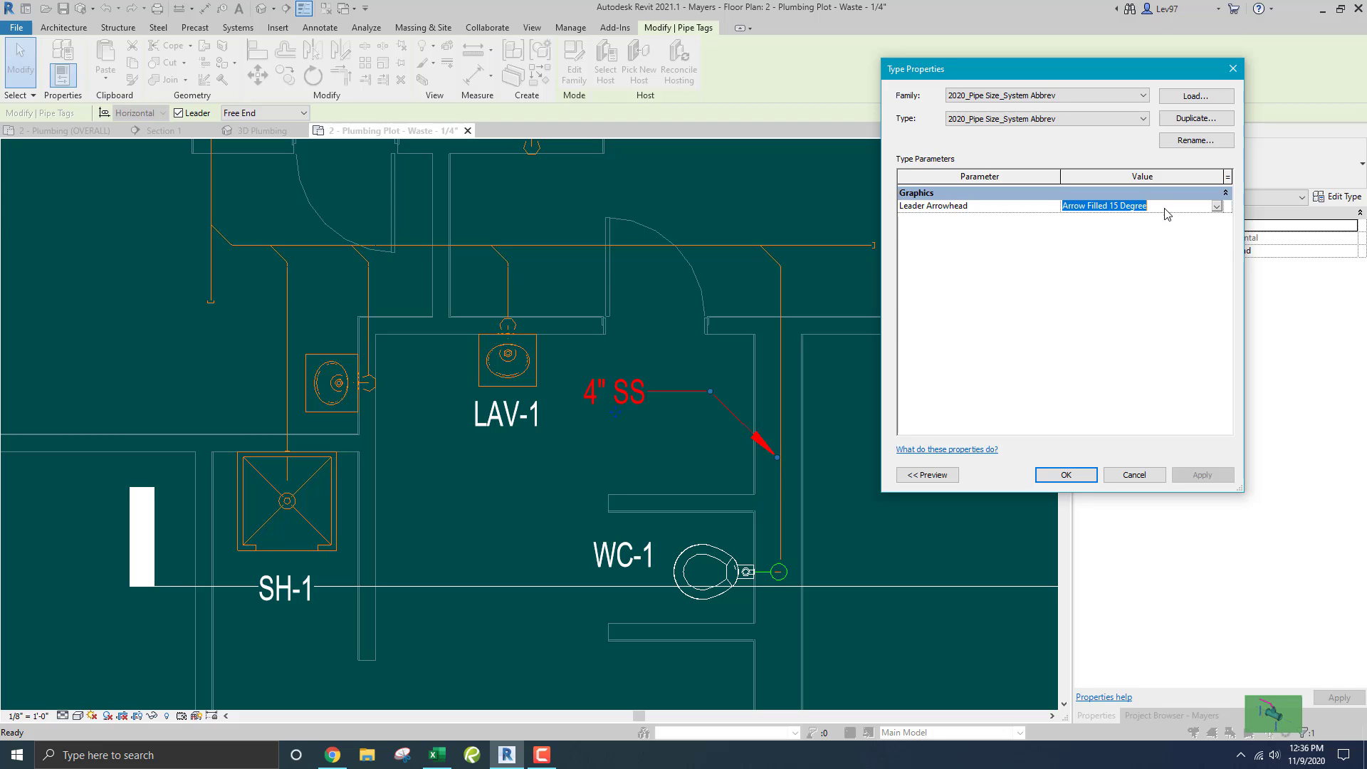
pyautogui.click(1218, 207)
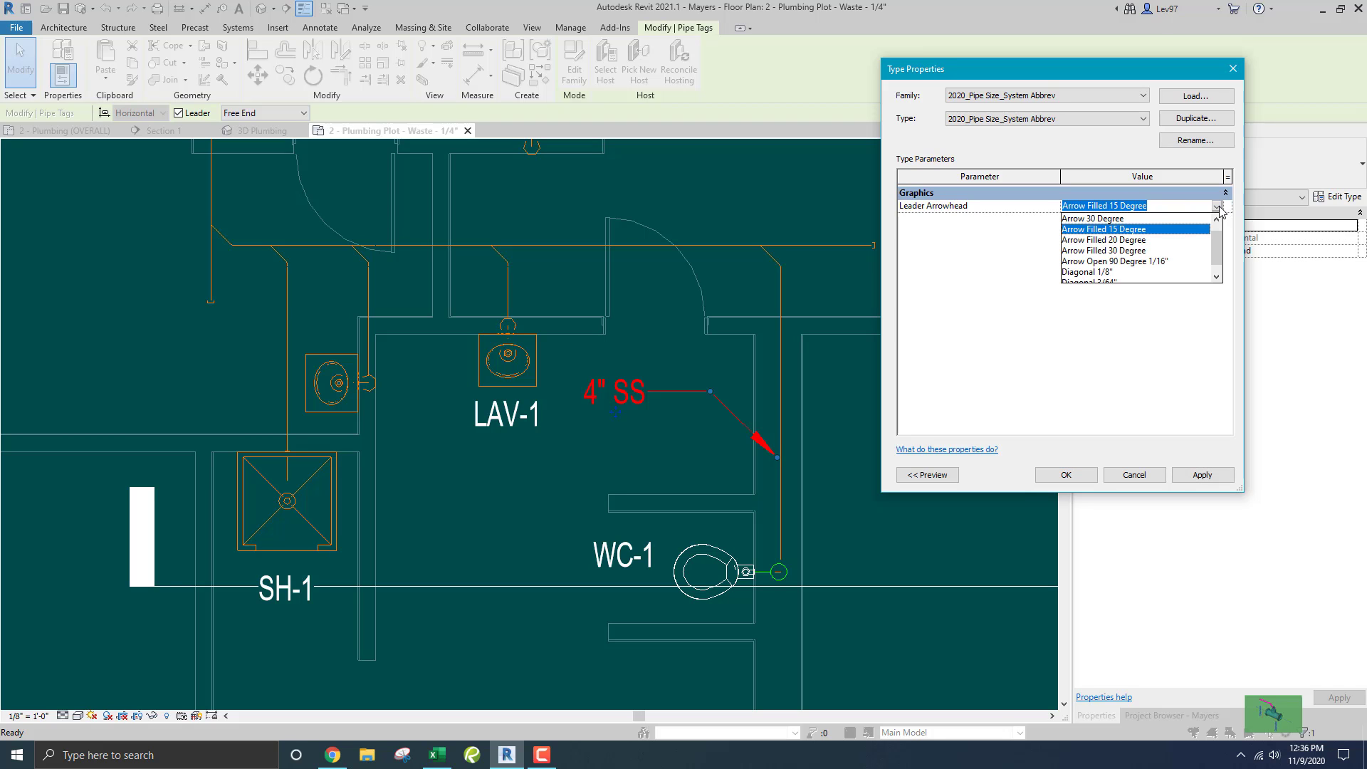
pyautogui.click(1099, 240)
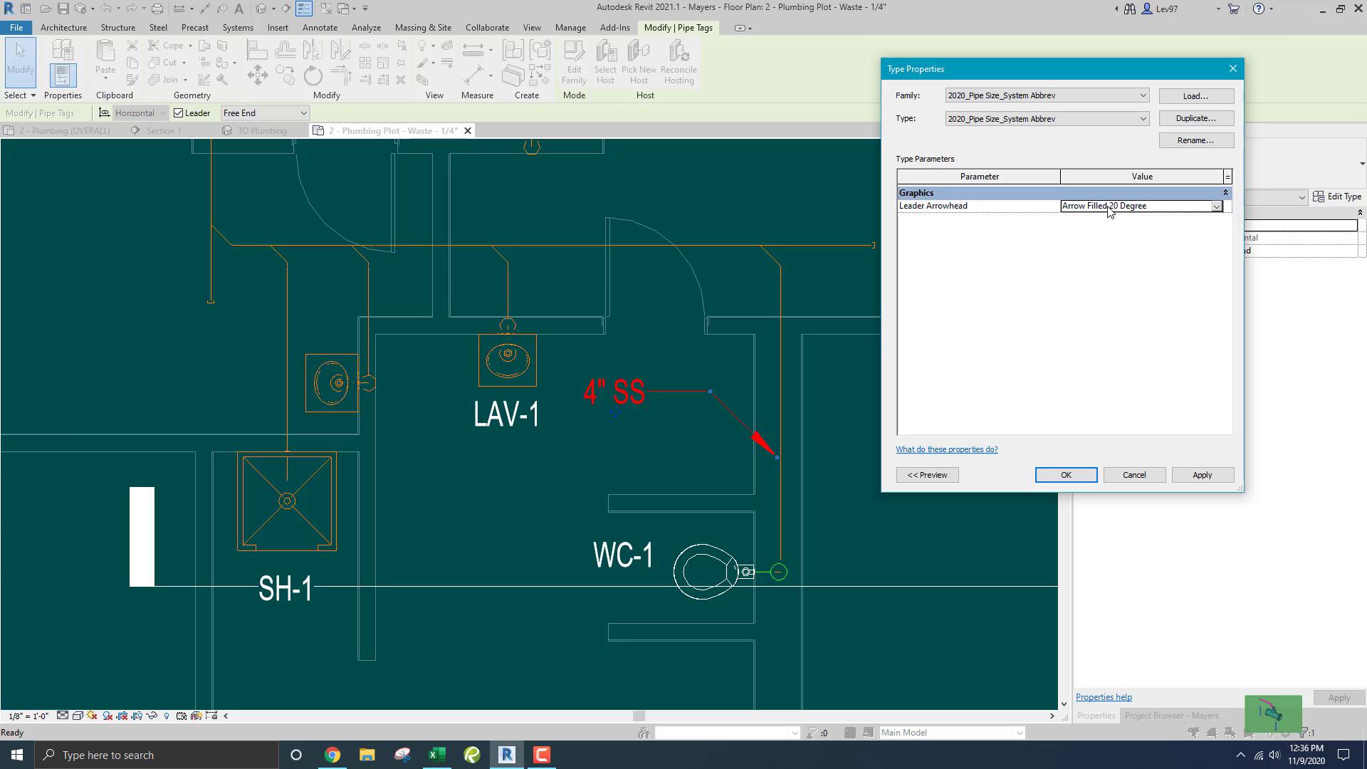
pyautogui.click(1065, 474)
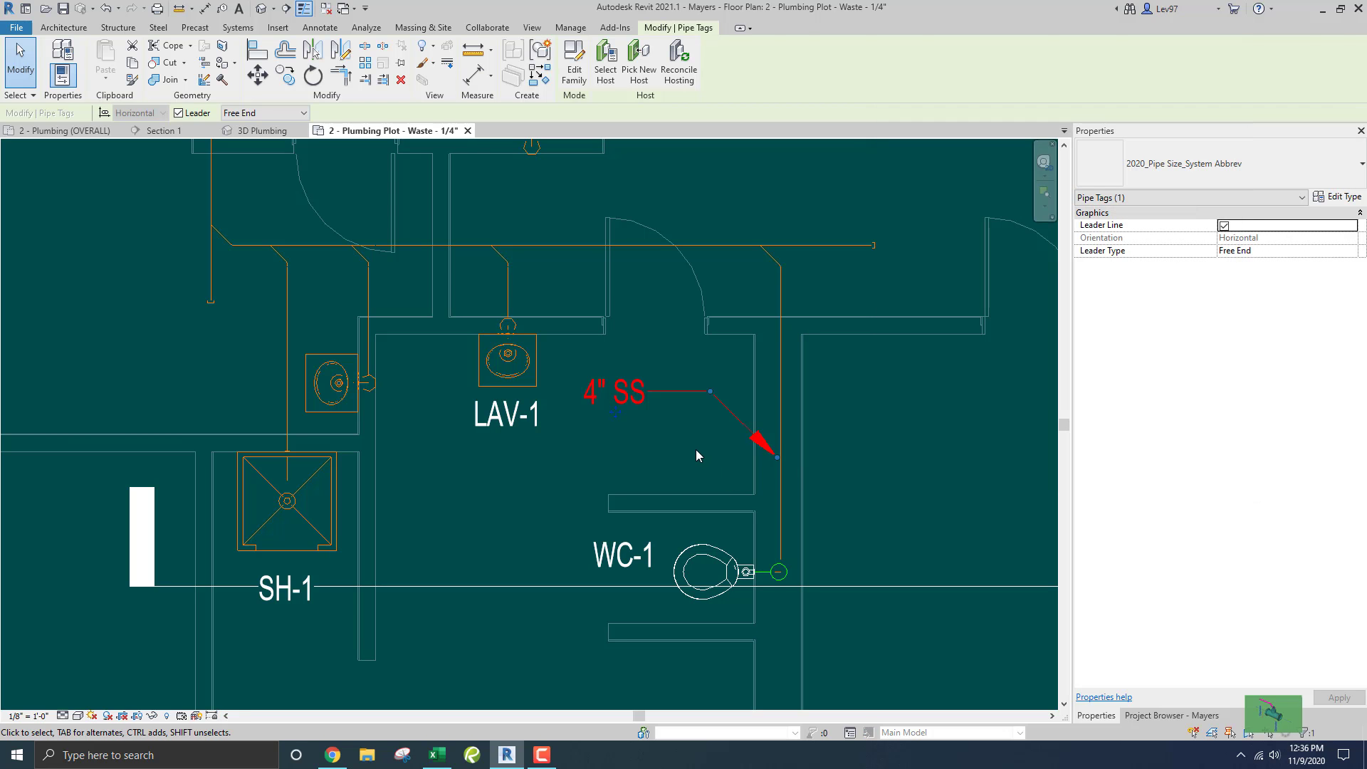
pyautogui.click(697, 451)
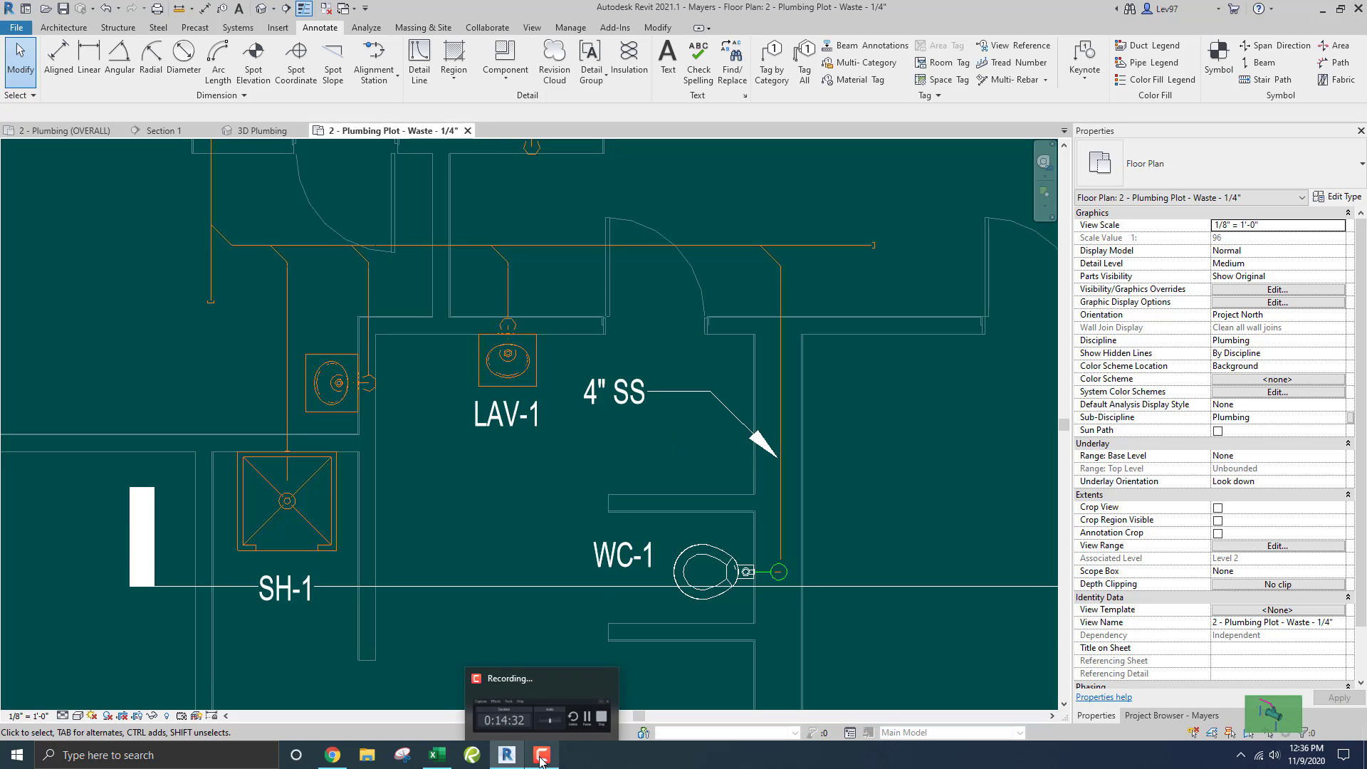
pyautogui.click(540, 759)
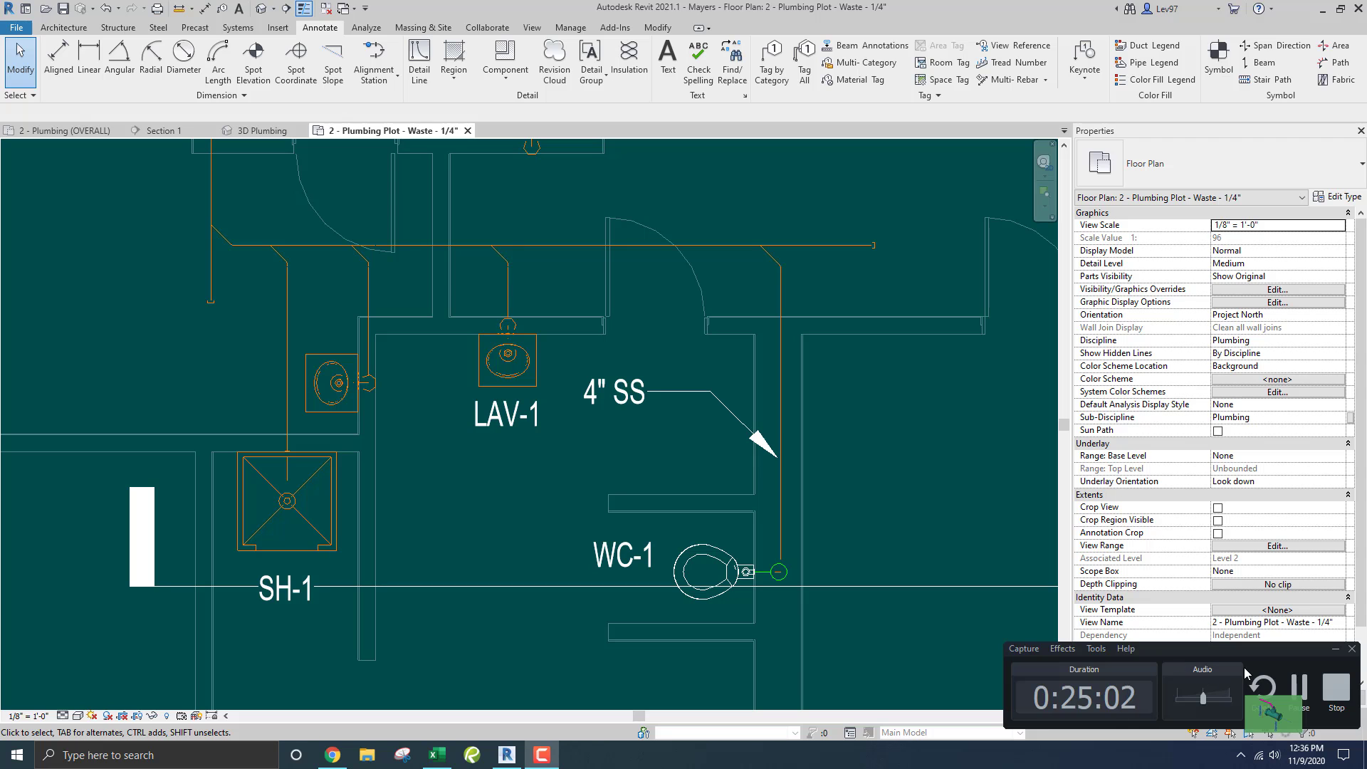